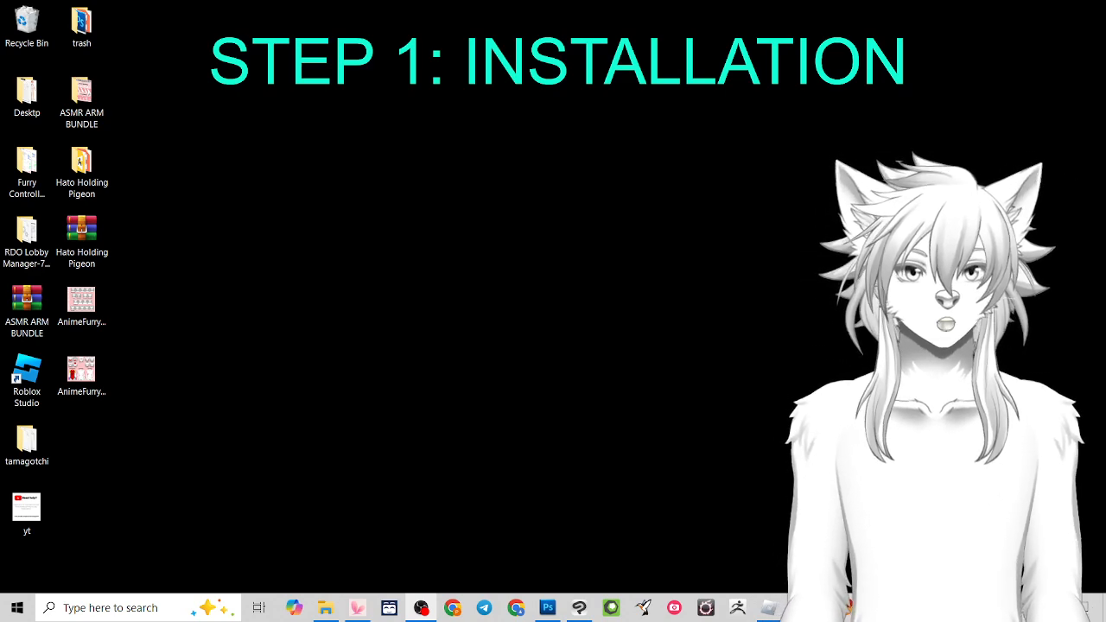
Launch Steam through a Windows search for "steam".
click(83, 608)
text(steam)
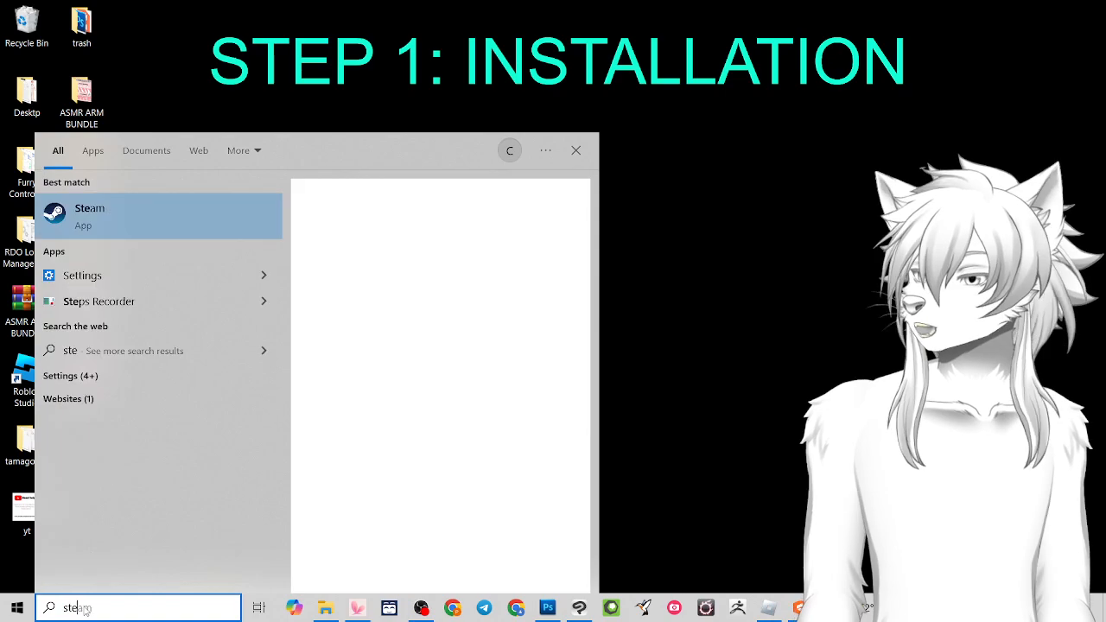
click(84, 226)
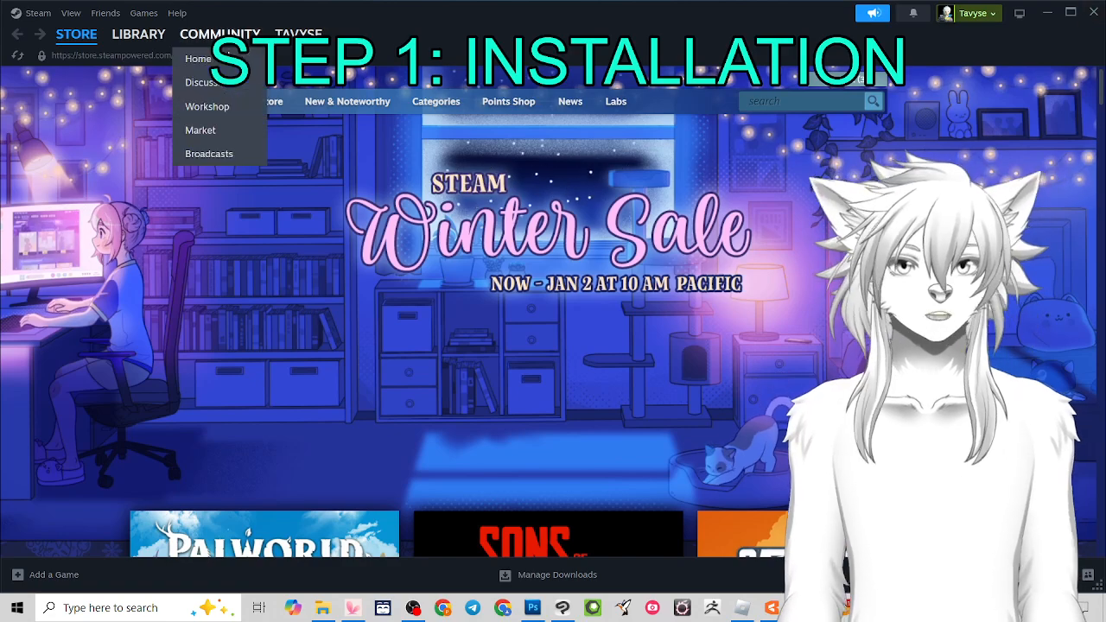
Search the Steam store for "vtube", look over the VTube Studio page and close Steam.
click(826, 105)
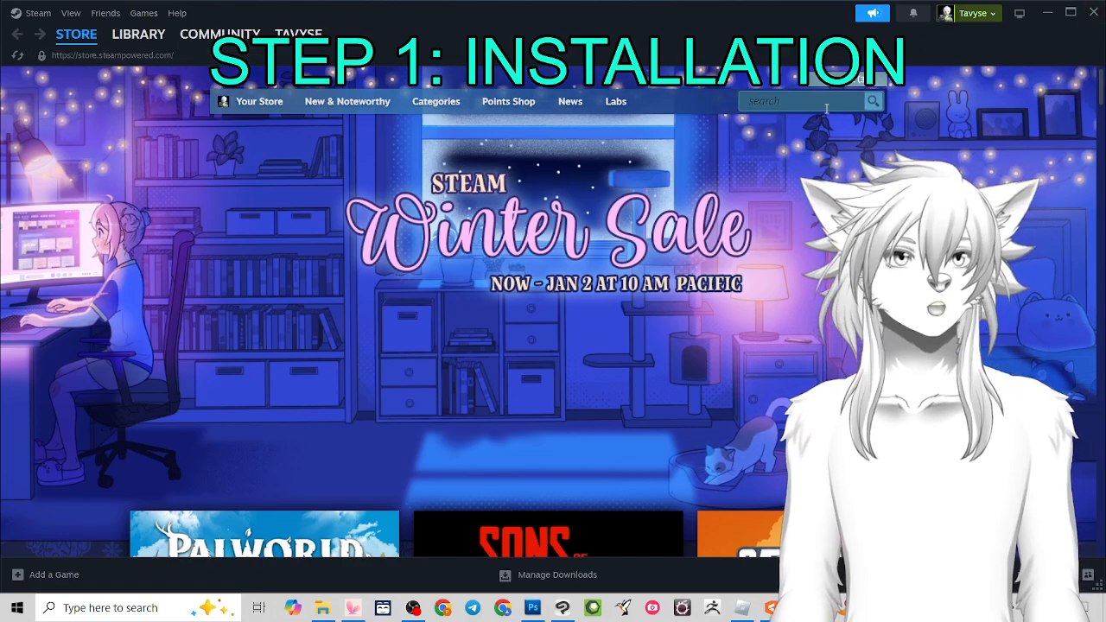
text(vtube)
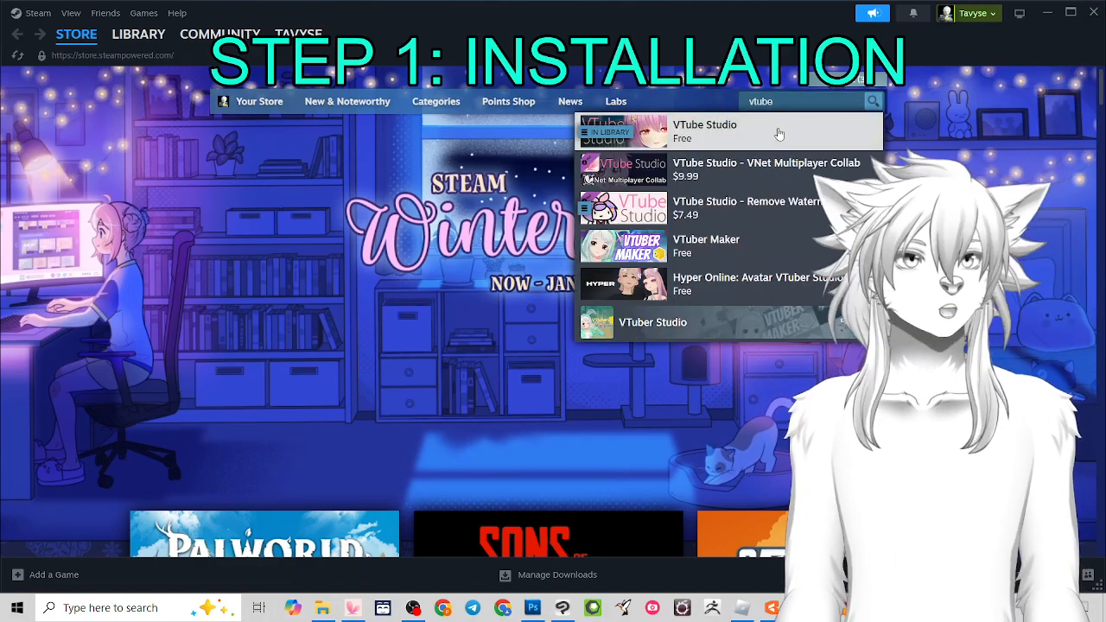
click(779, 134)
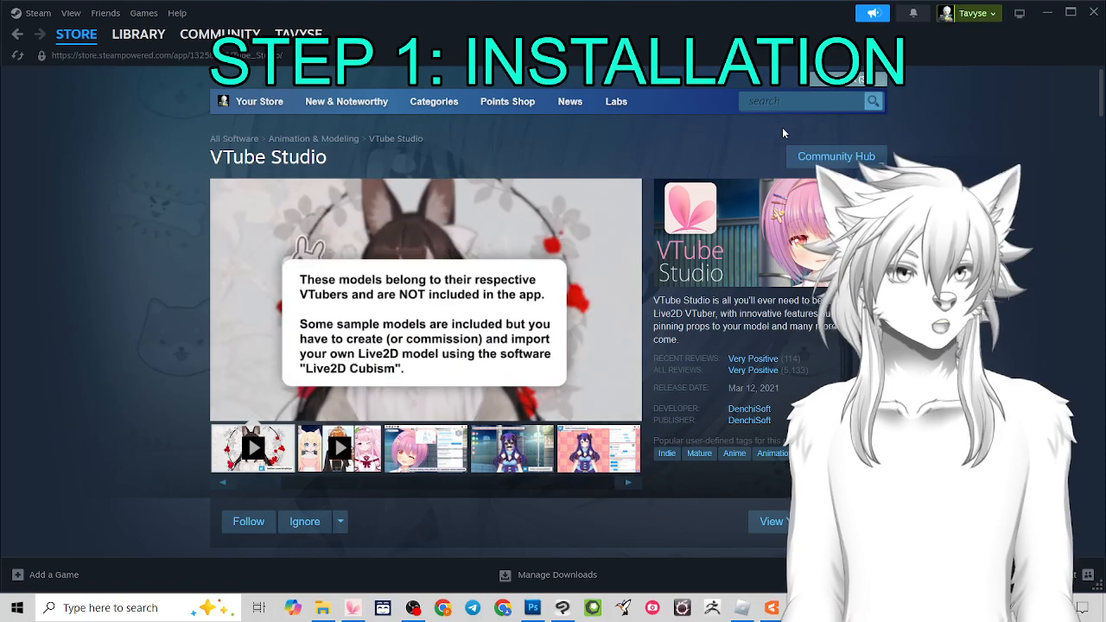
mouse_move(513, 272)
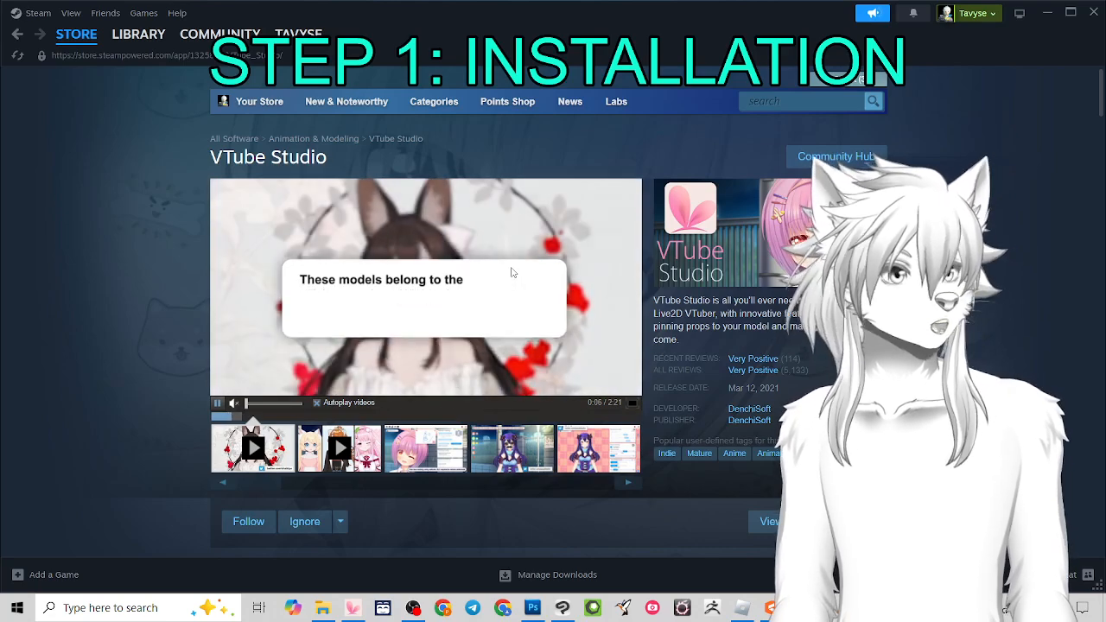
click(1090, 12)
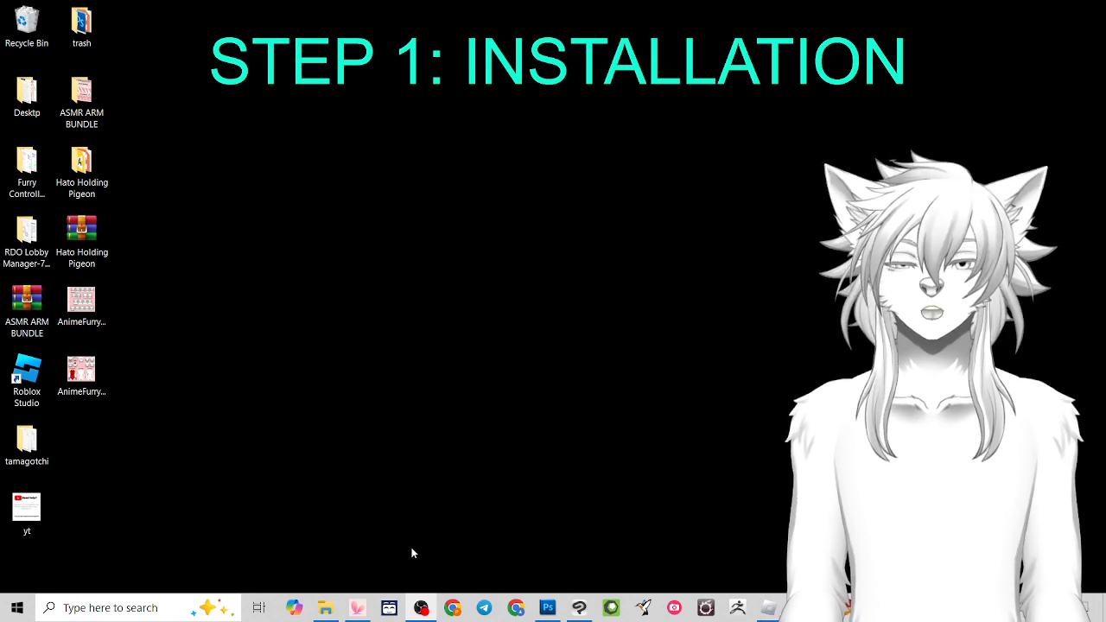
Switch to Chrome, look over the Etsy purchases page for the order's file download option, and minimize the browser.
click(516, 607)
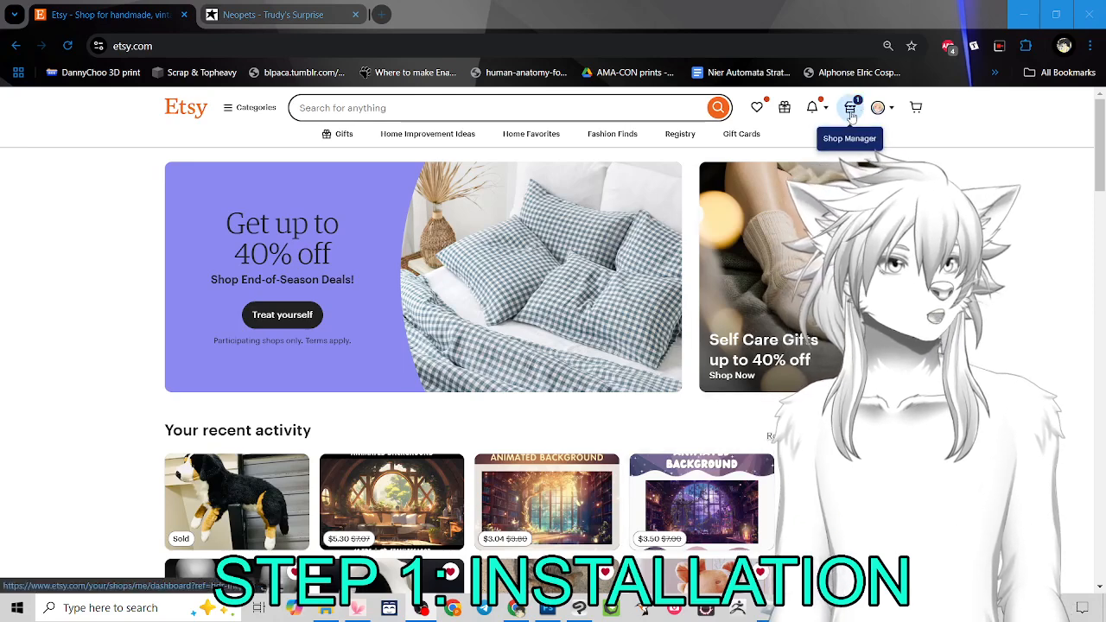
click(880, 110)
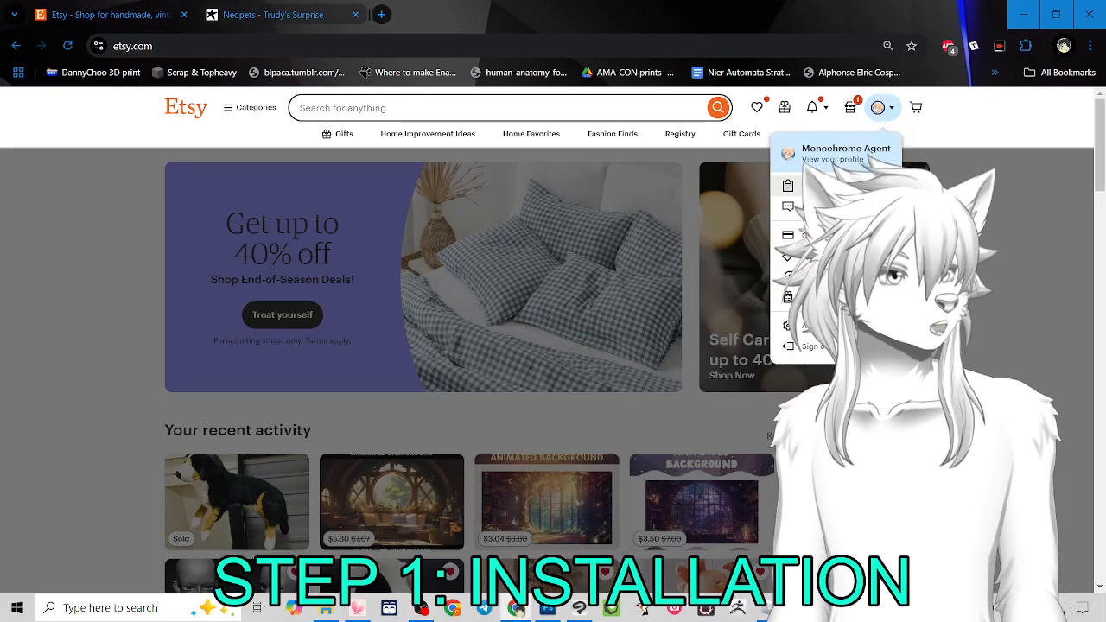
click(812, 185)
scroll(294, 380, down, 1)
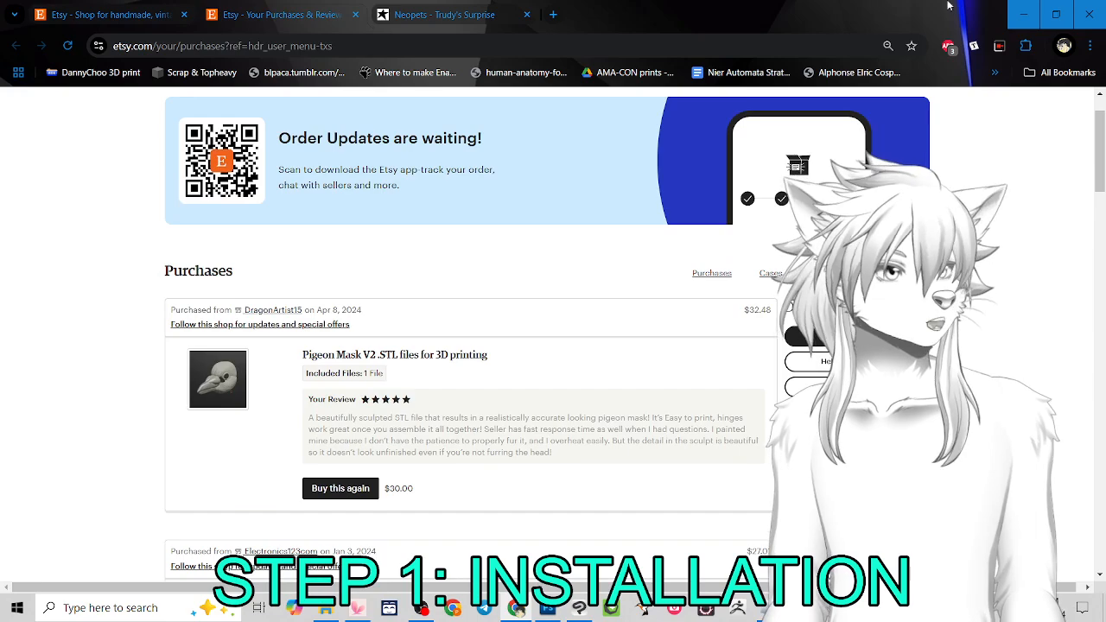
drag(947, 5, 677, 59)
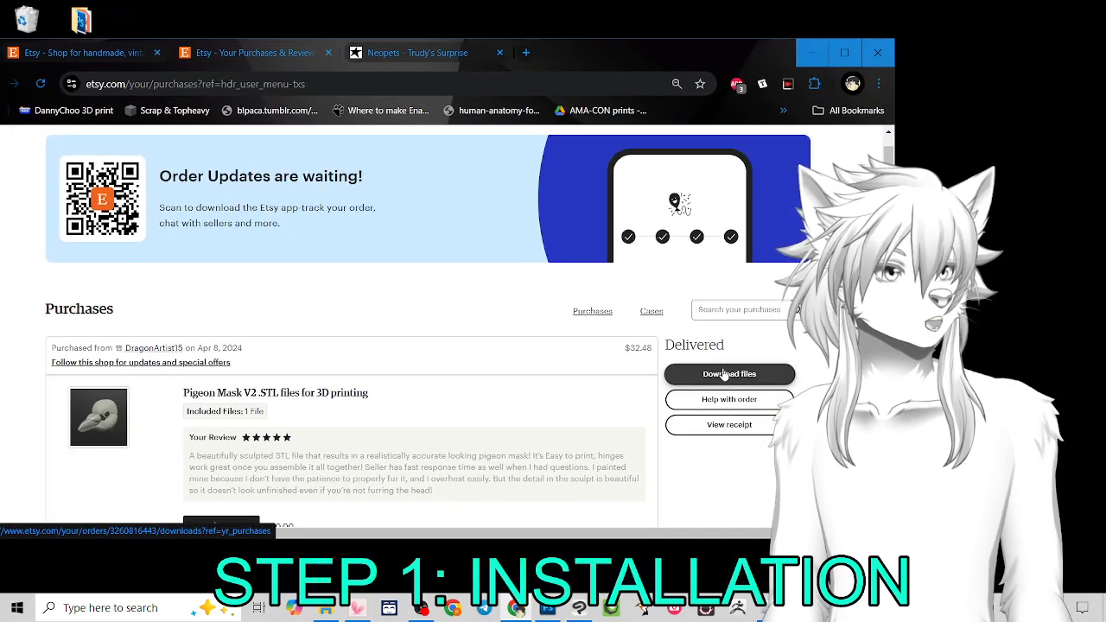
scroll(419, 481, down, 1)
scroll(420, 483, up, 1)
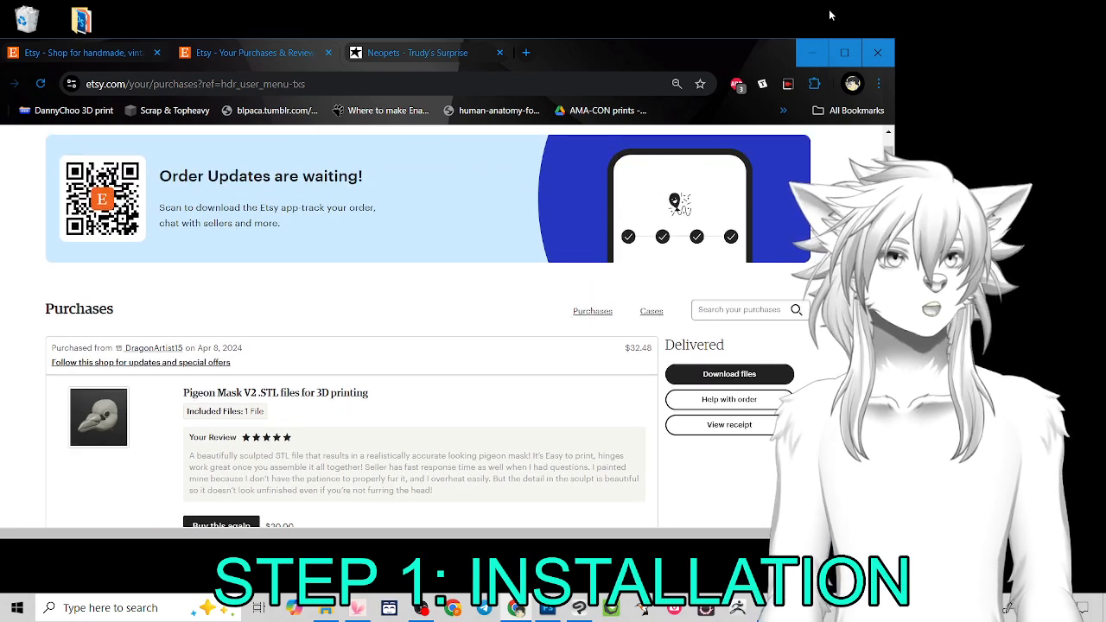
click(807, 57)
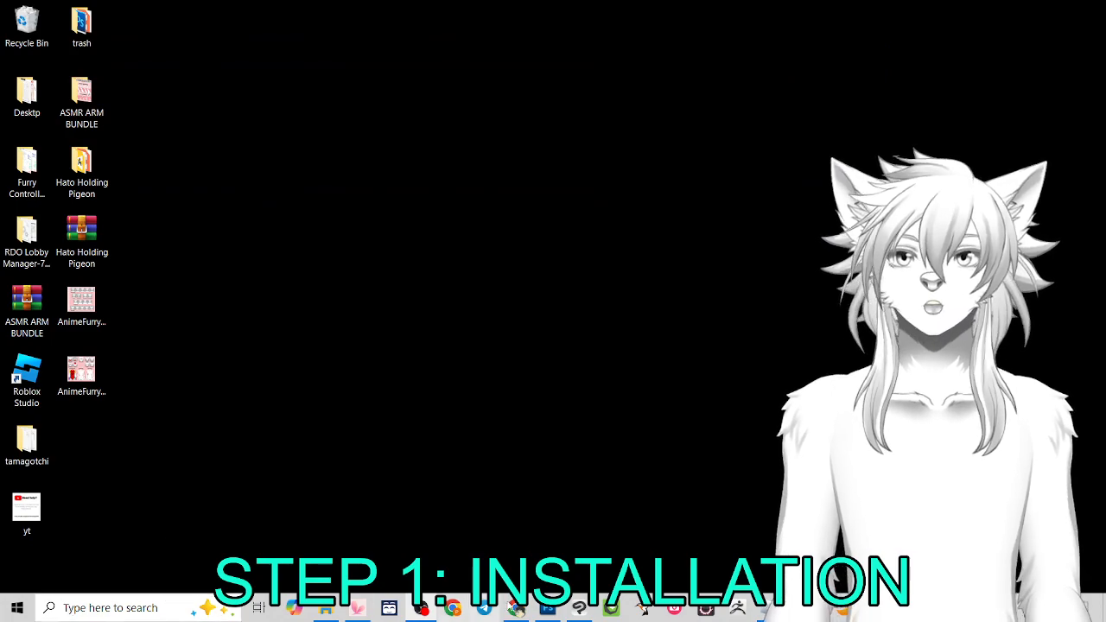
Return to Chrome, go to the Google Drive home page and preview the Basic Bow Bundle zip.
click(515, 607)
click(333, 83)
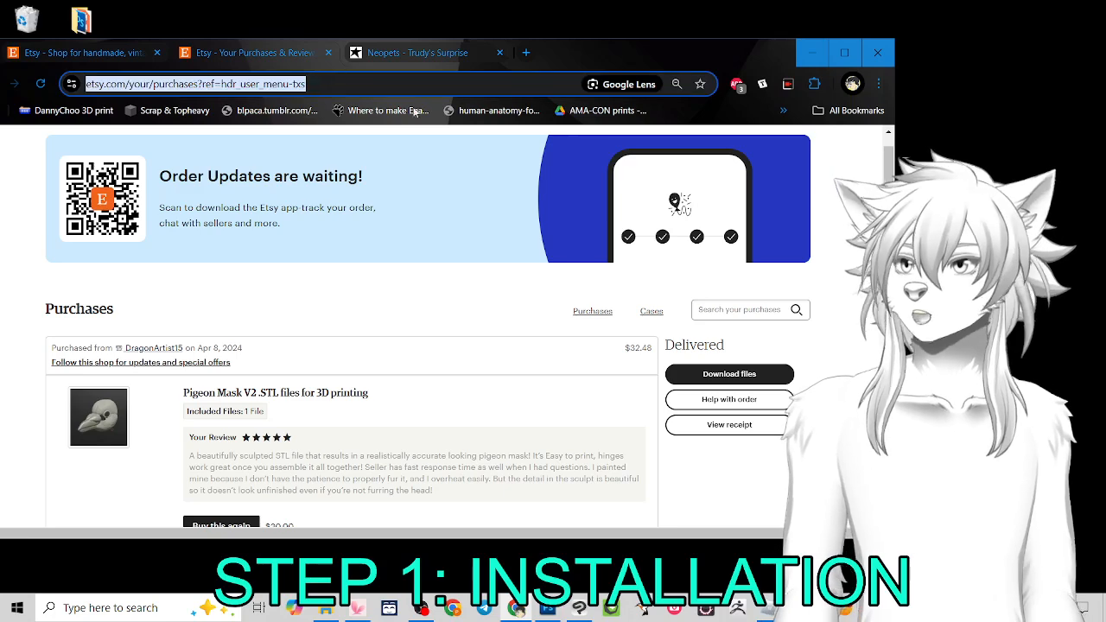
text(google.com/drive/home)
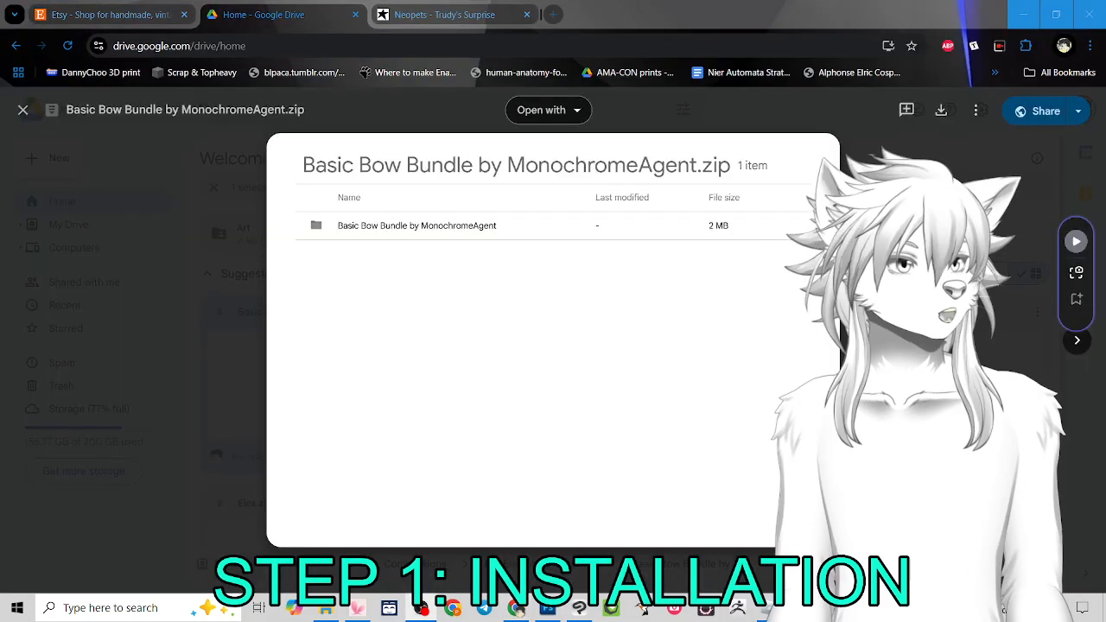
Open Notepad and write a sample note reading "DWONLOAD HERE:" with the placeholder link "SJKFHJASBNFGJANJGNA" beneath it.
click(115, 607)
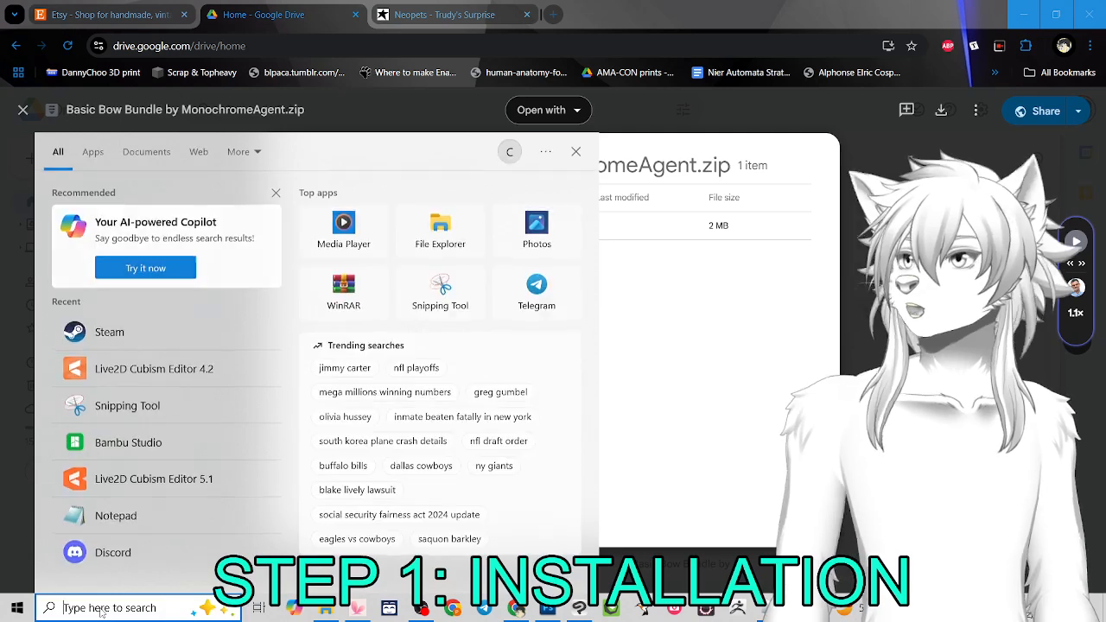
text(note)
key(Return)
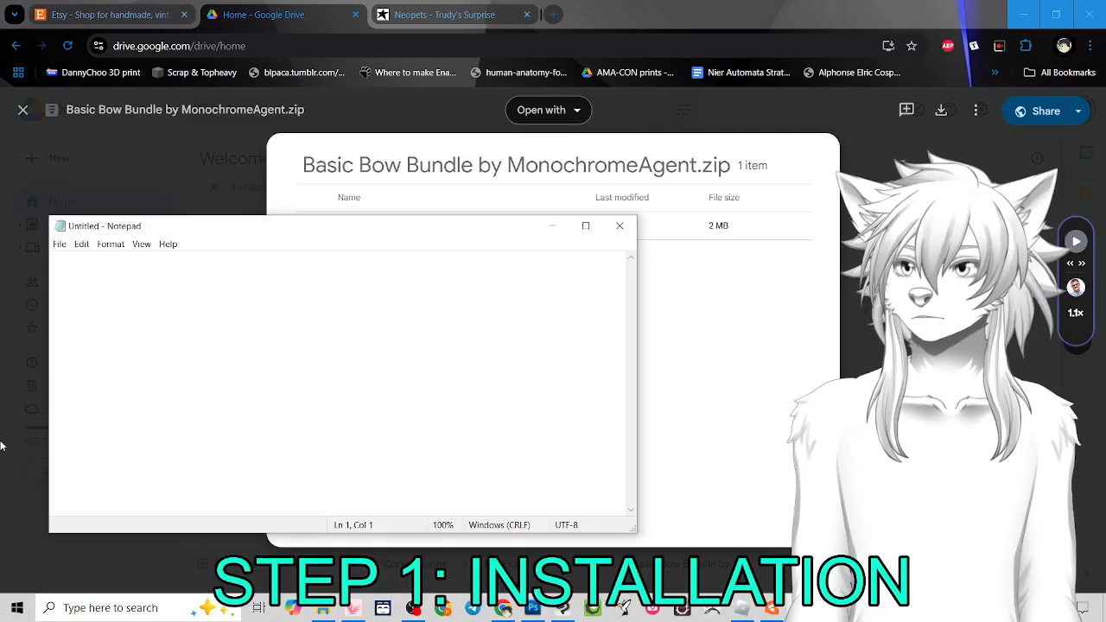
drag(229, 237, 506, 230)
text(DWONLOAD HERE:)
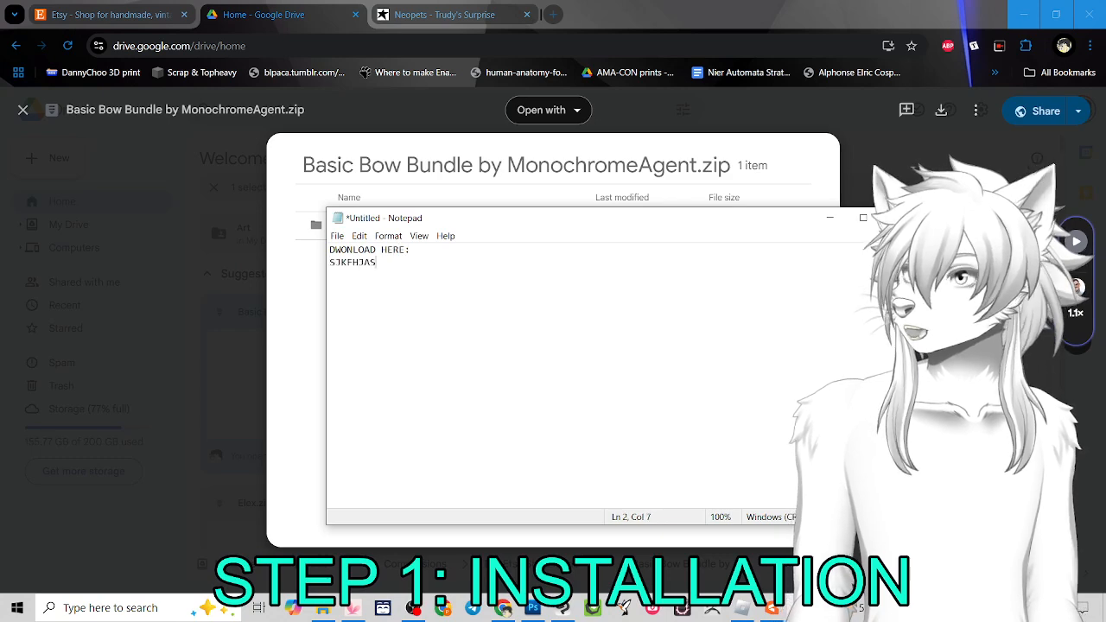
text(BNFGJANJGN)
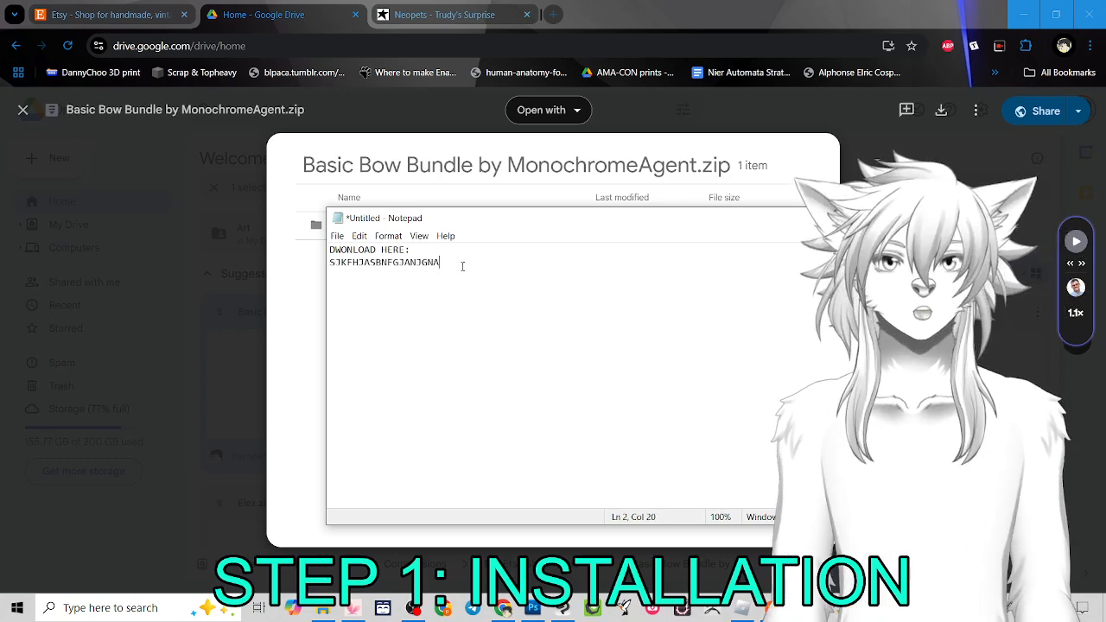
text(A)
Highlight the note's placeholder link, show the browser's address, and close the Notepad note without saving.
drag(462, 266, 329, 267)
click(208, 46)
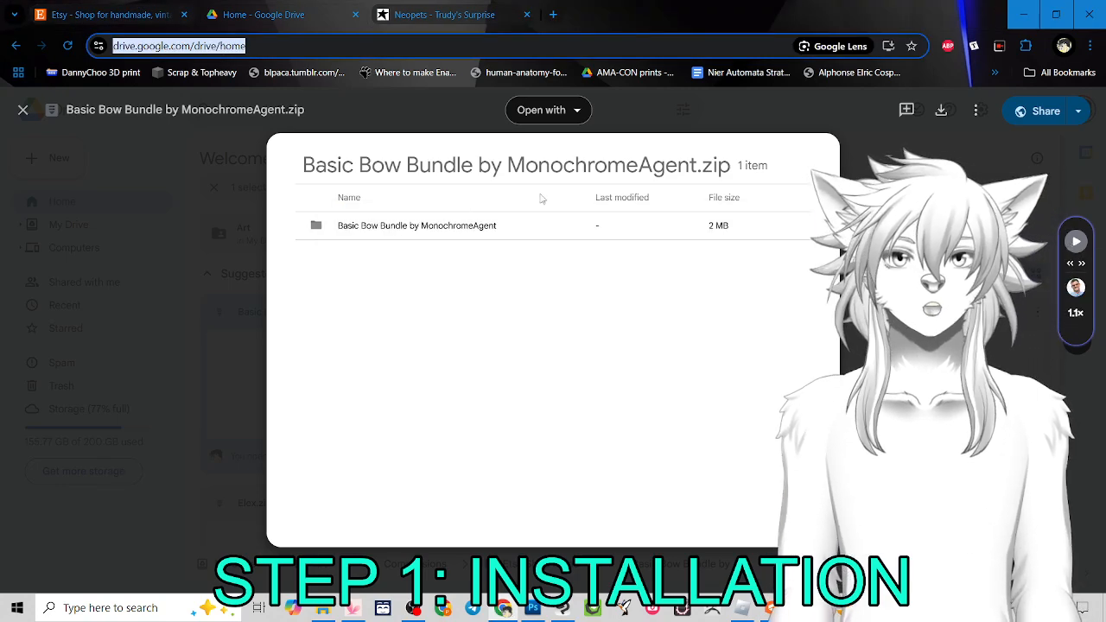
click(689, 191)
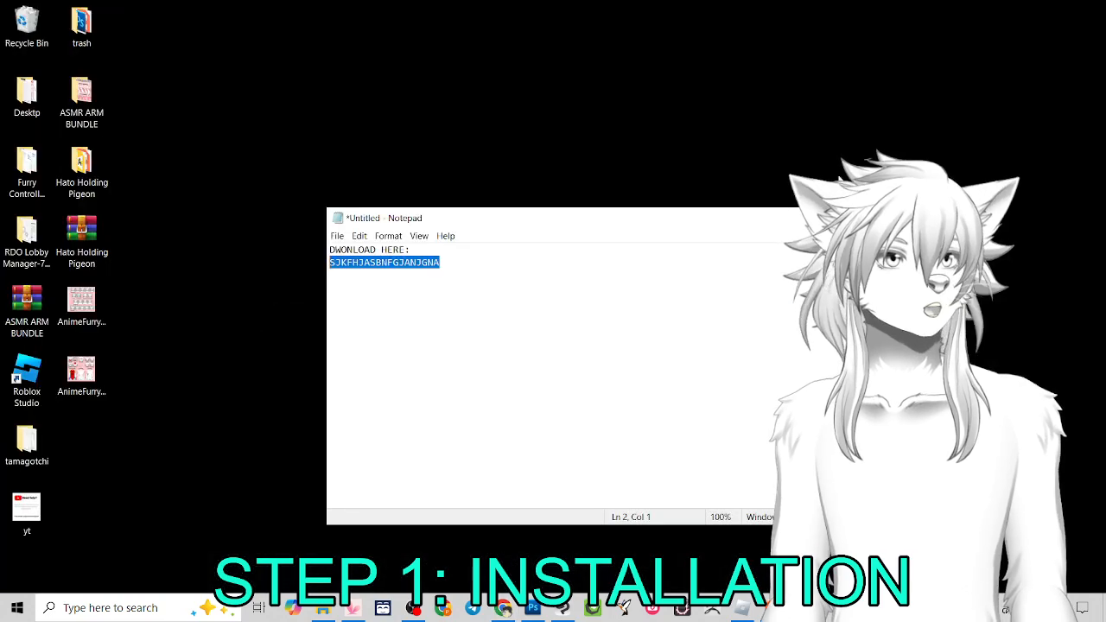
key(alt+F4)
click(578, 304)
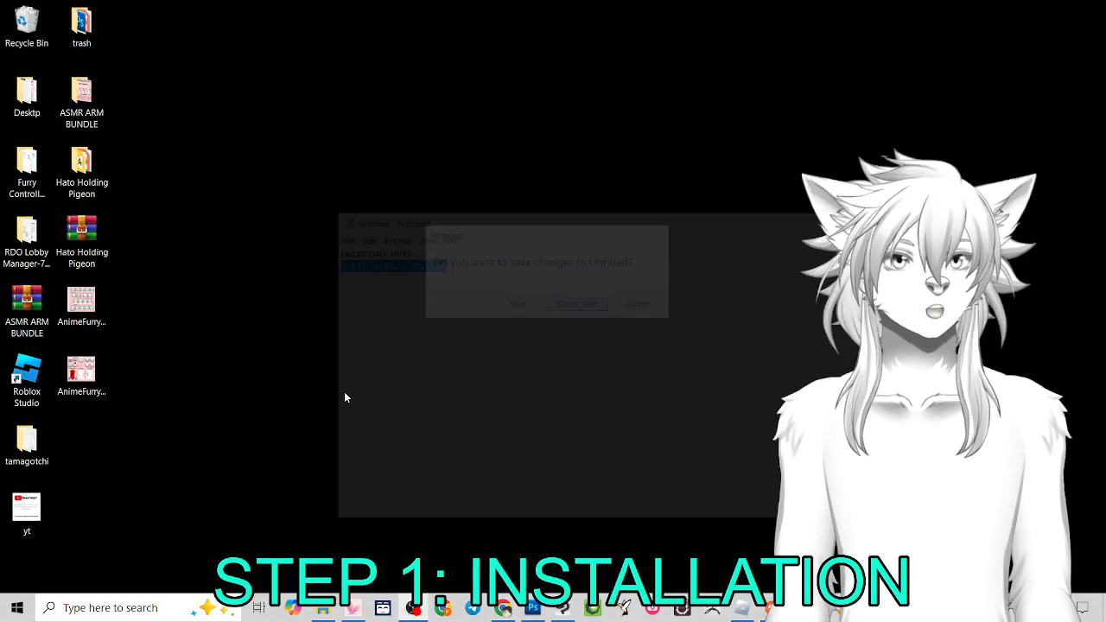
Move the Hato Holding Pigeon archive to the middle of the desktop and review its Open with options.
drag(76, 225, 457, 223)
click(208, 209)
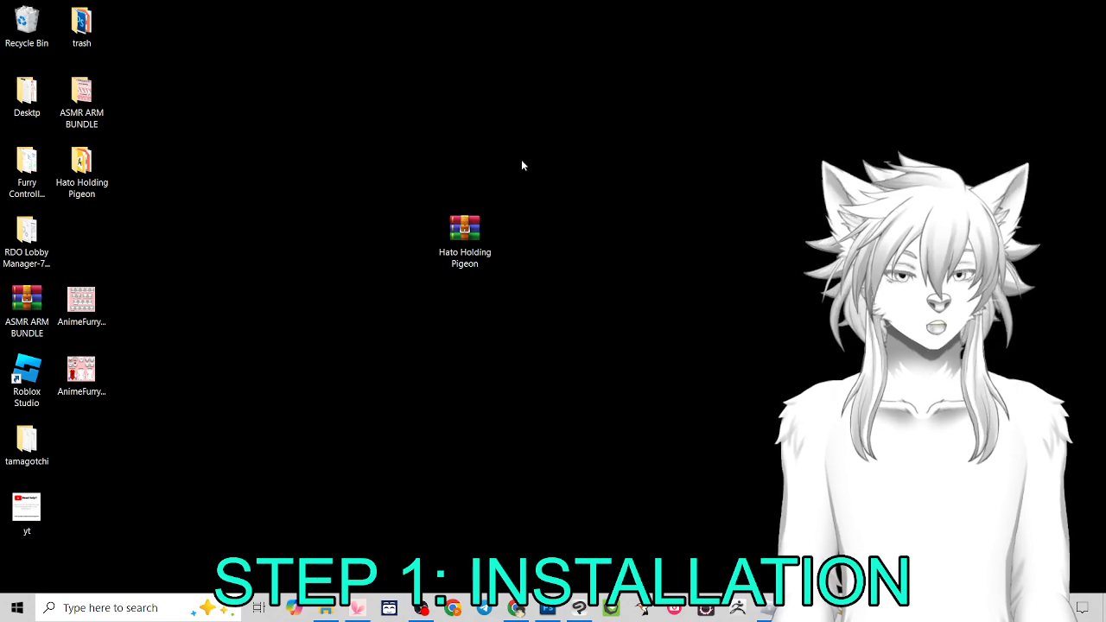
click(476, 238)
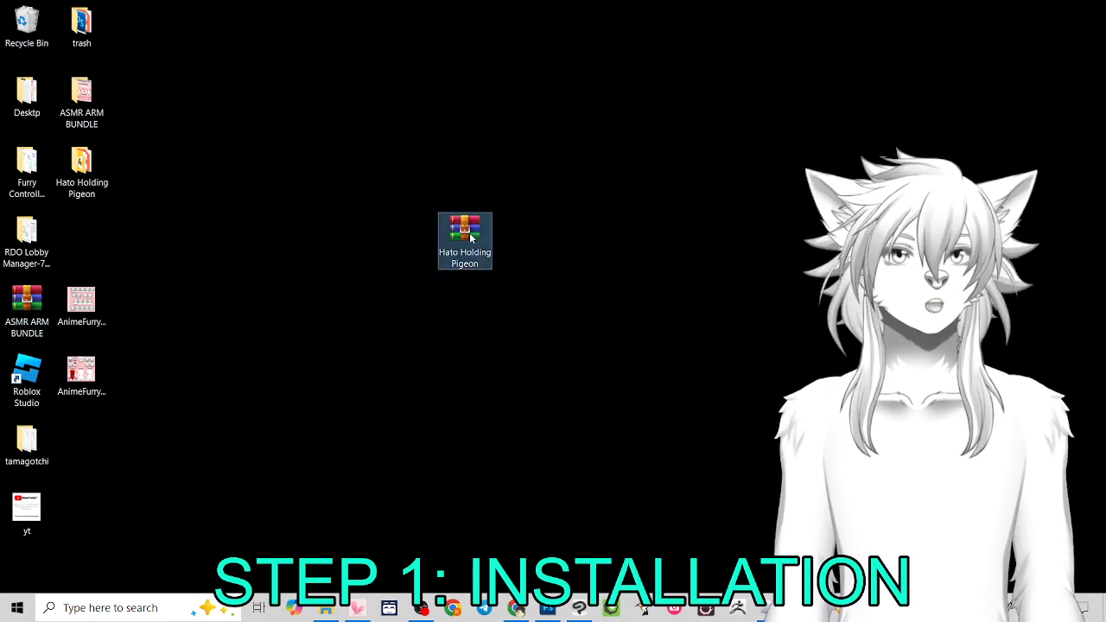
right_click(469, 228)
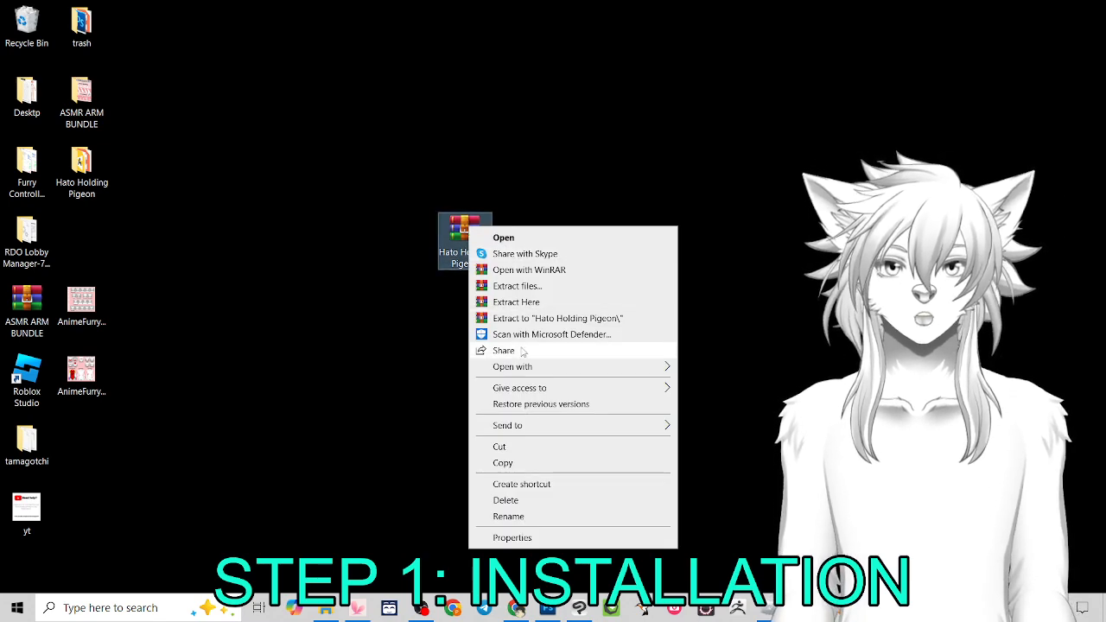
mouse_move(523, 373)
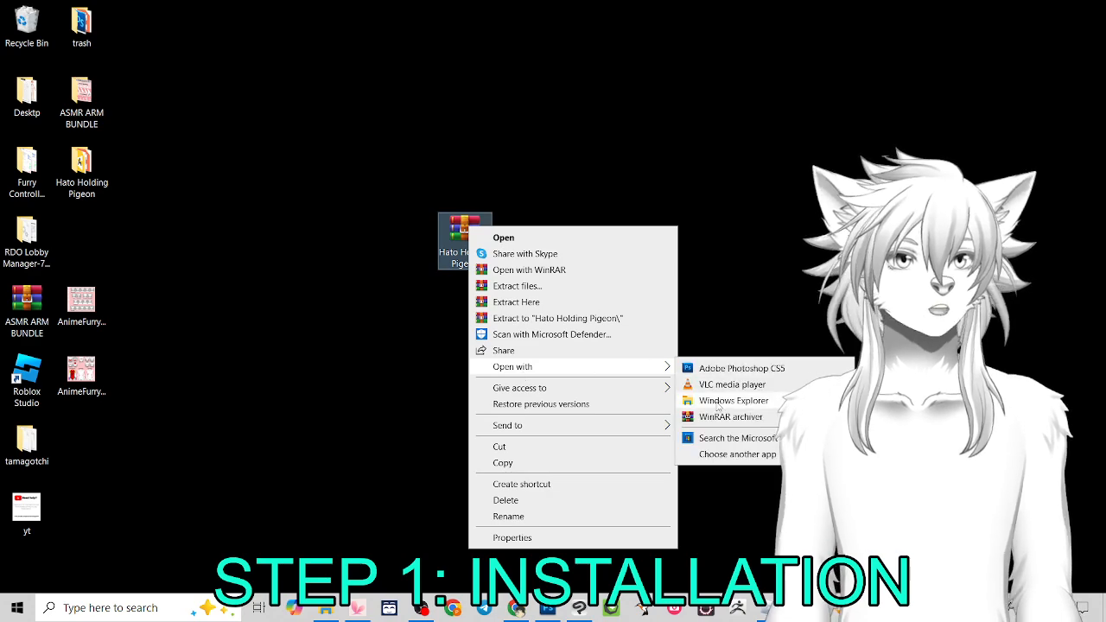
click(696, 285)
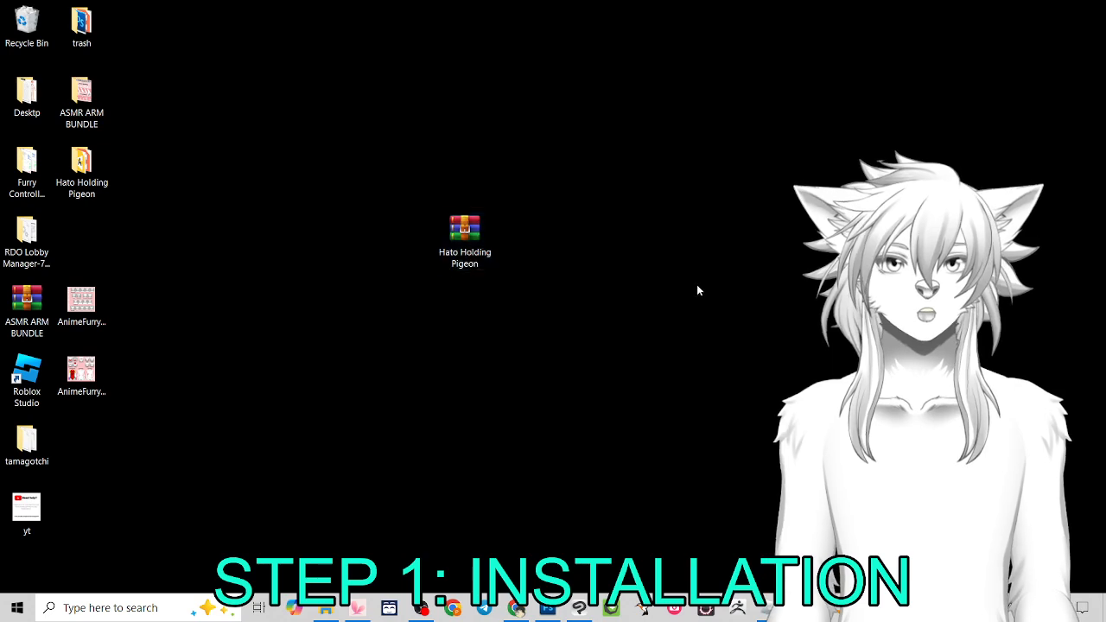
Try to extract the Hato Holding Pigeon archive to the Desktop, cancelling instead of replacing the existing file.
right_click(467, 240)
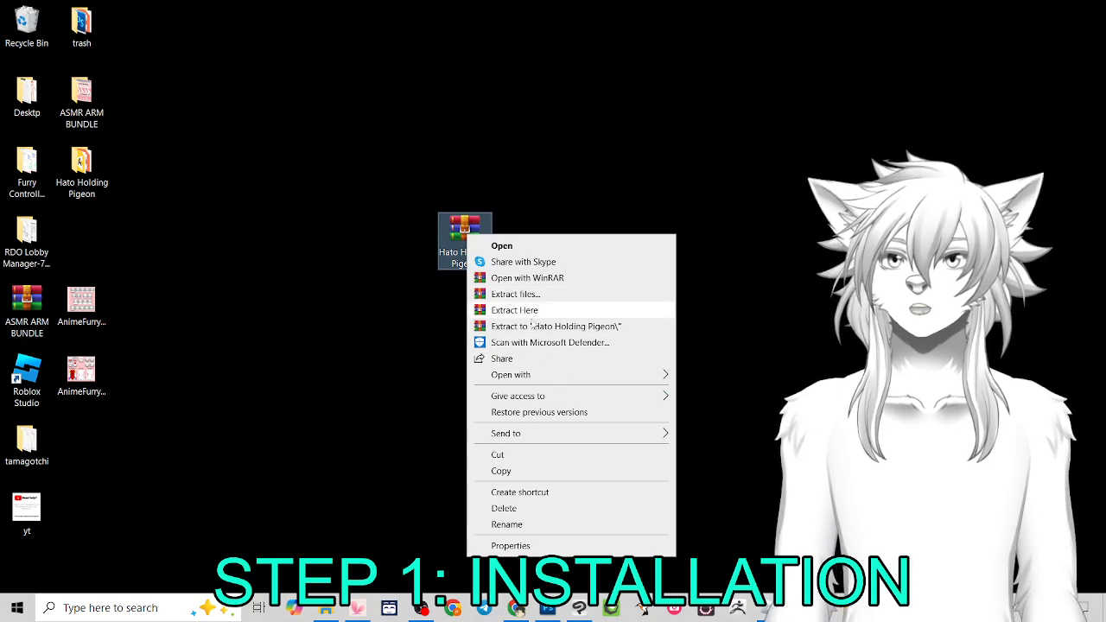
click(515, 294)
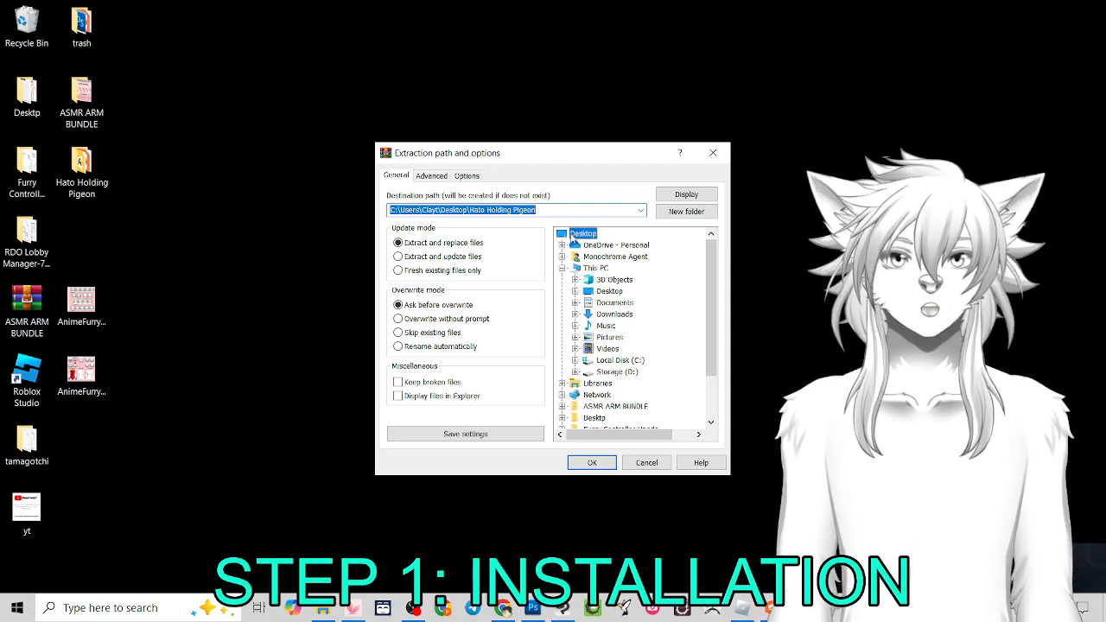
click(570, 235)
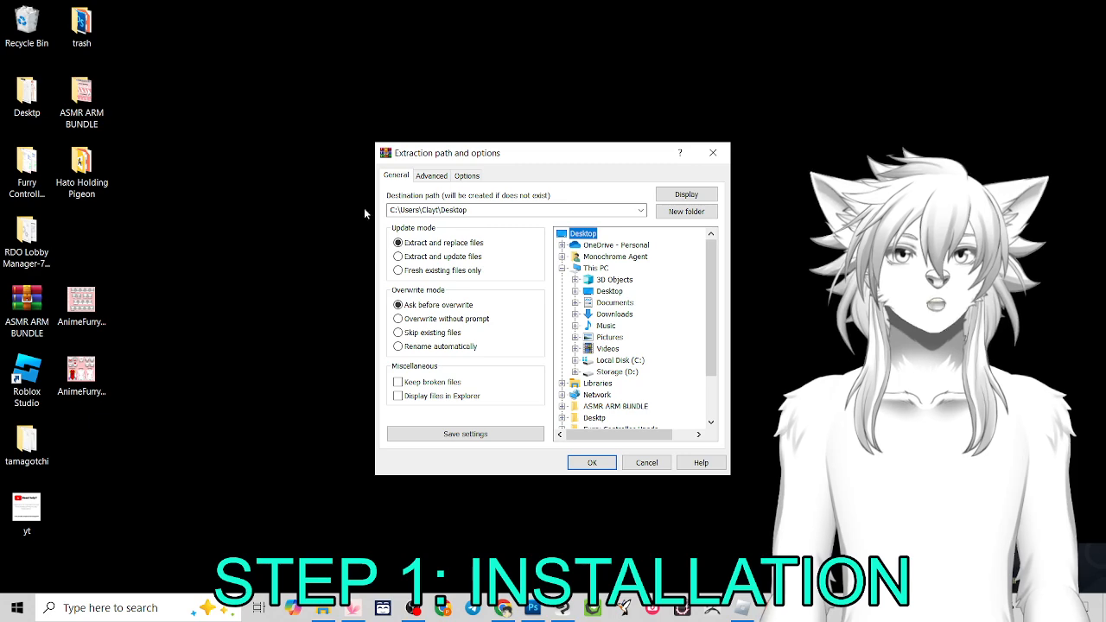
click(608, 464)
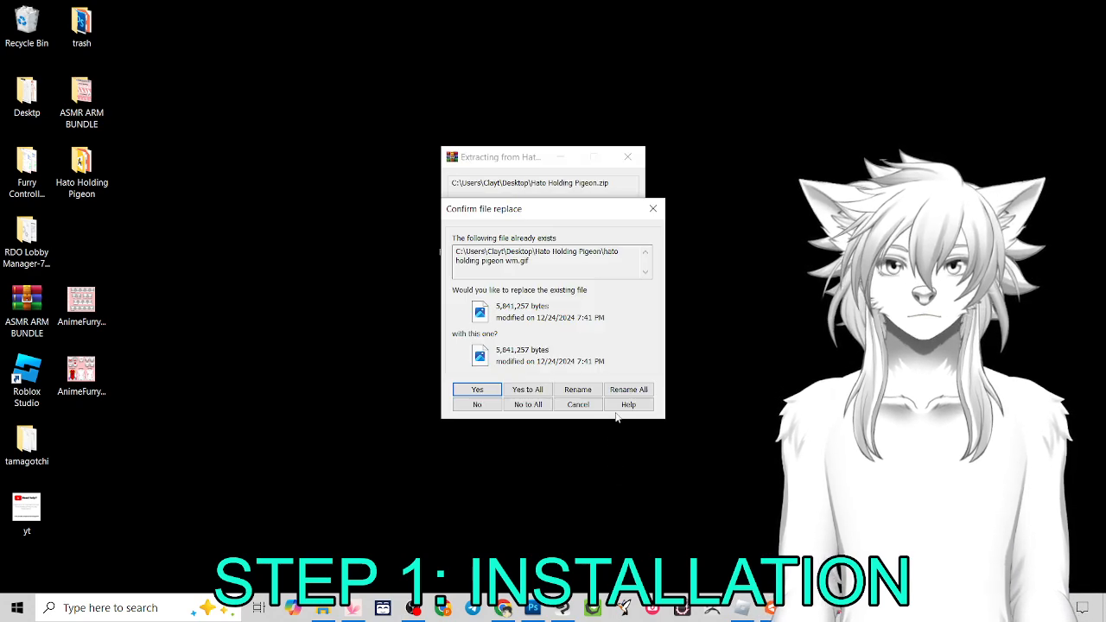
click(578, 405)
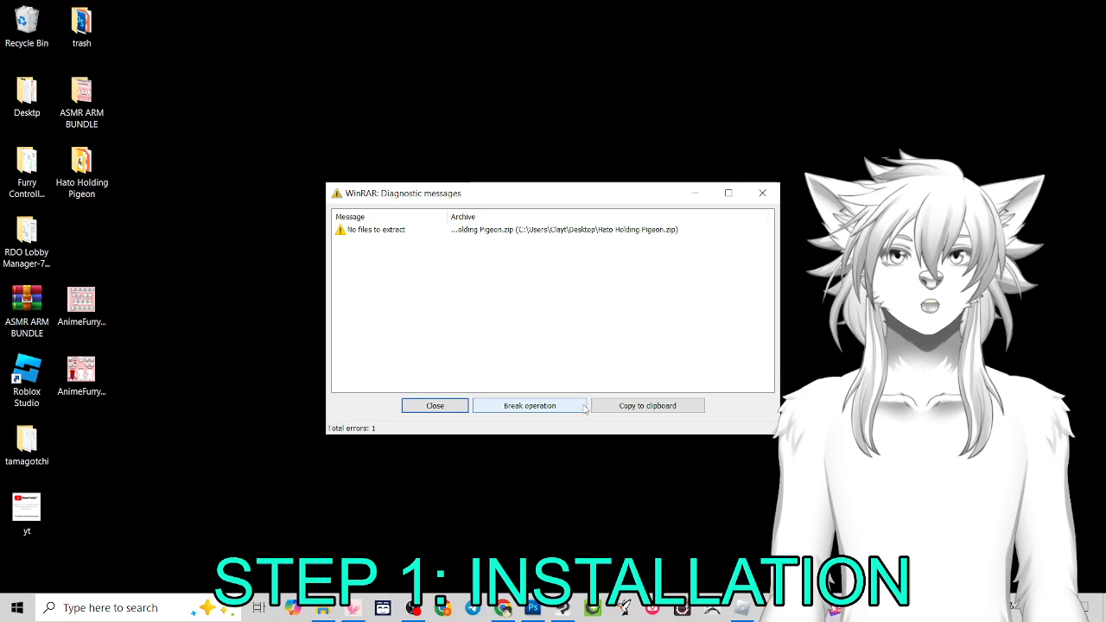
click(434, 406)
Move the Hato Holding Pigeon archive back below the folder of the same name and select that folder.
drag(462, 230, 122, 230)
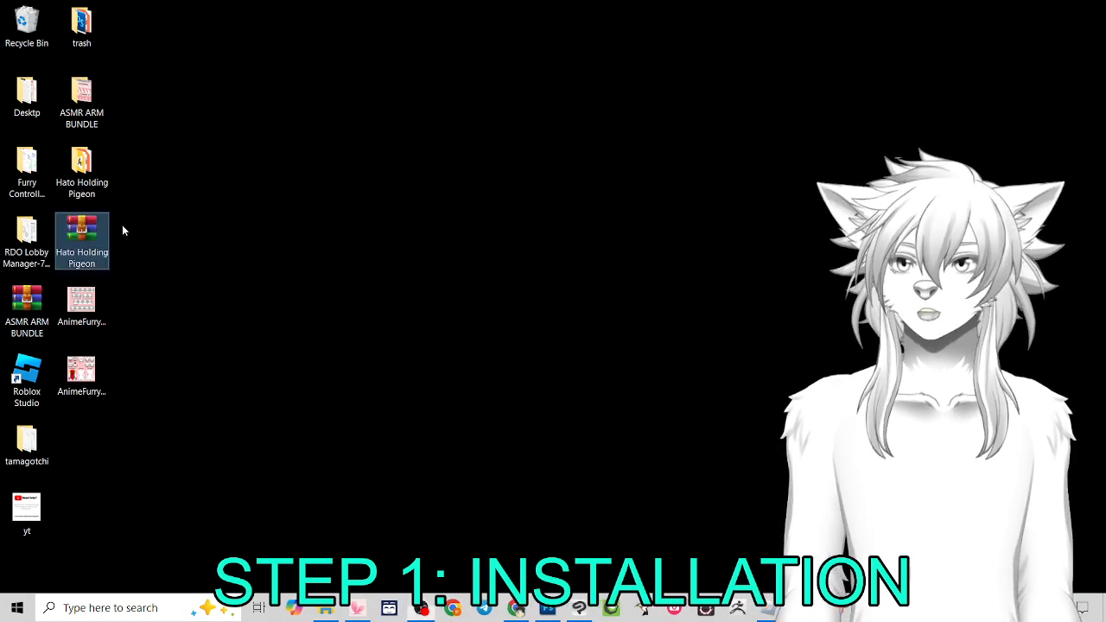
click(182, 219)
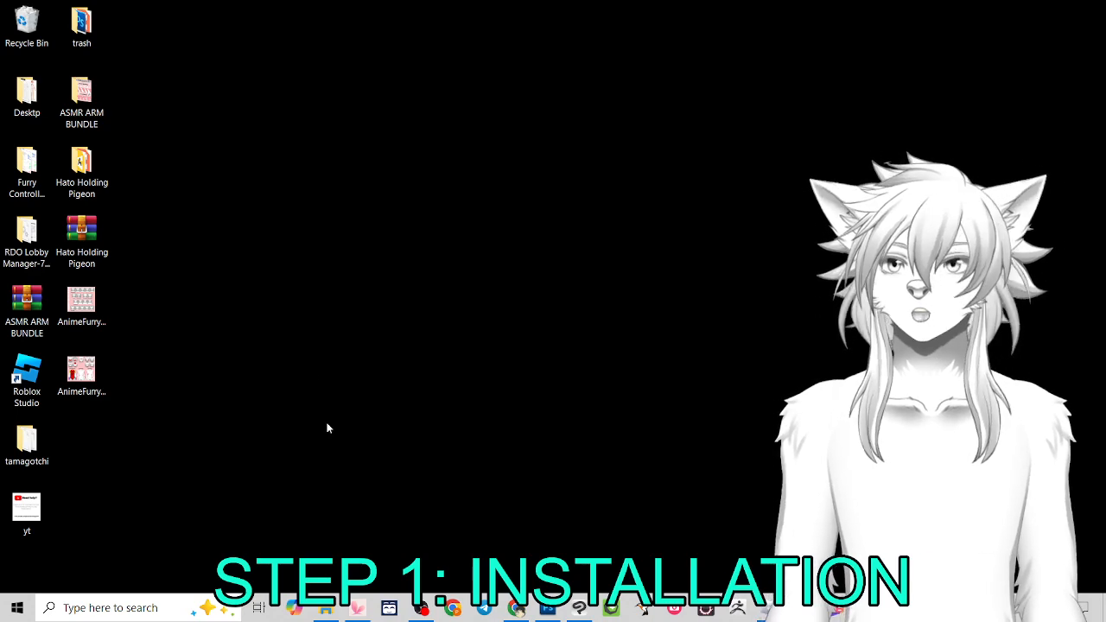
click(81, 169)
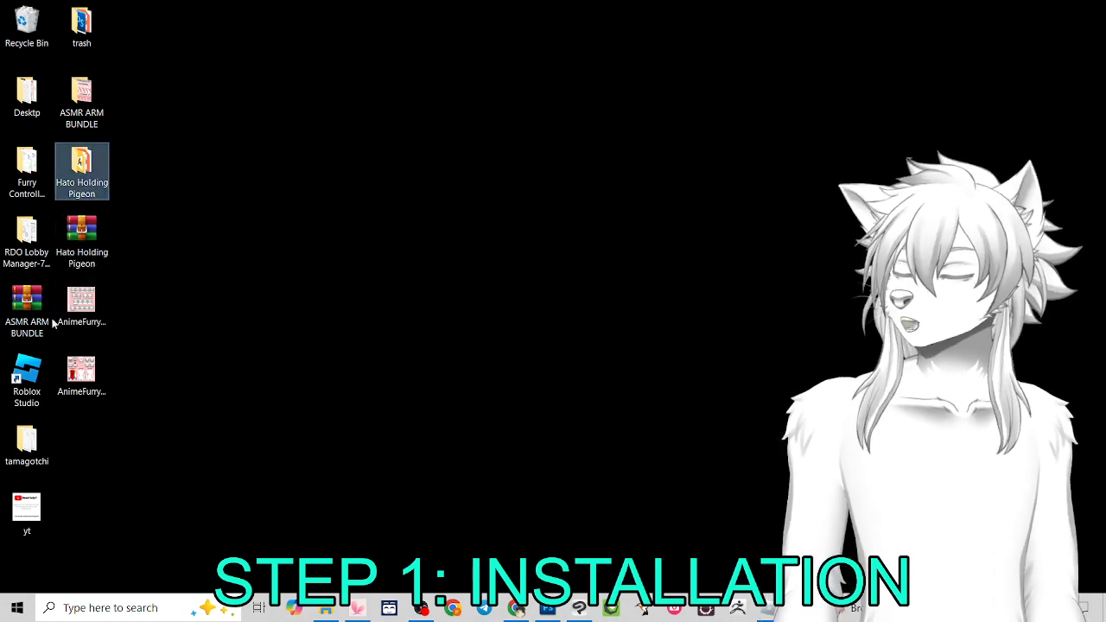
Point out the Furry Controller Hands, Hato Holding Pigeon and ASMR ARM BUNDLE folders on the desktop by selecting each in turn.
right_click(52, 323)
click(60, 206)
click(41, 173)
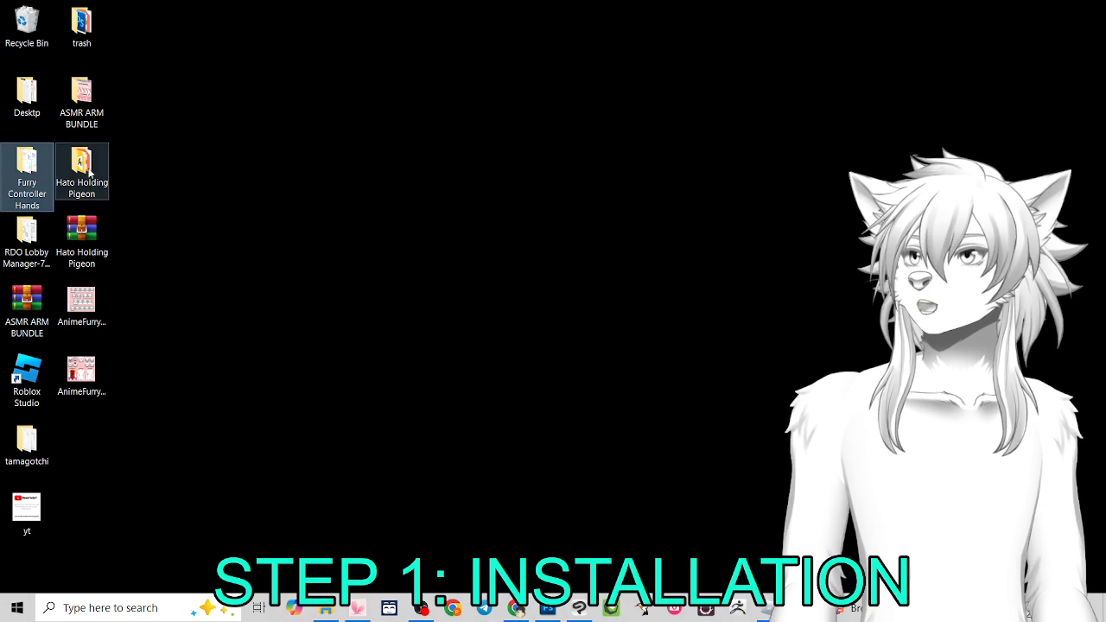
click(90, 173)
click(72, 124)
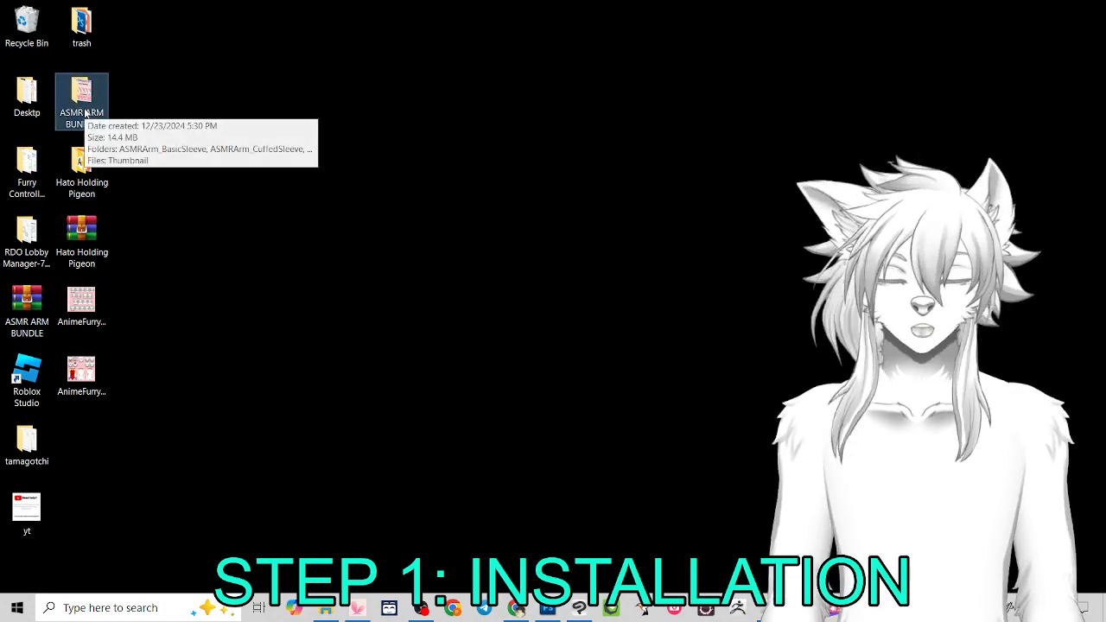
Bring up the file window showing Live2DModels and go back up to the Storage (D:) drive.
click(321, 610)
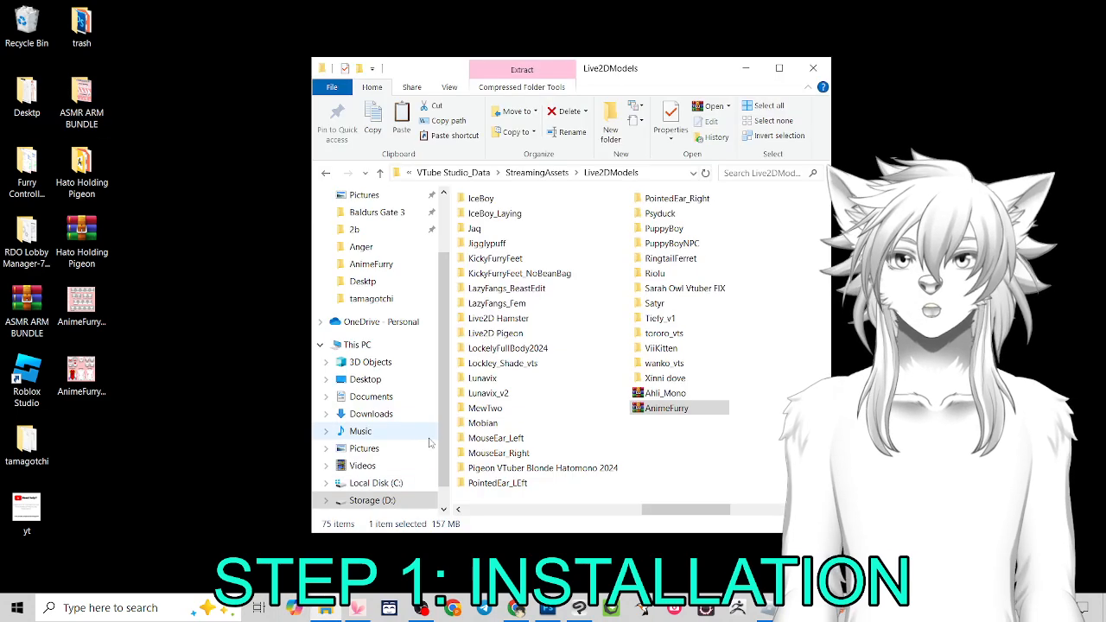
scroll(378, 469, down, 2)
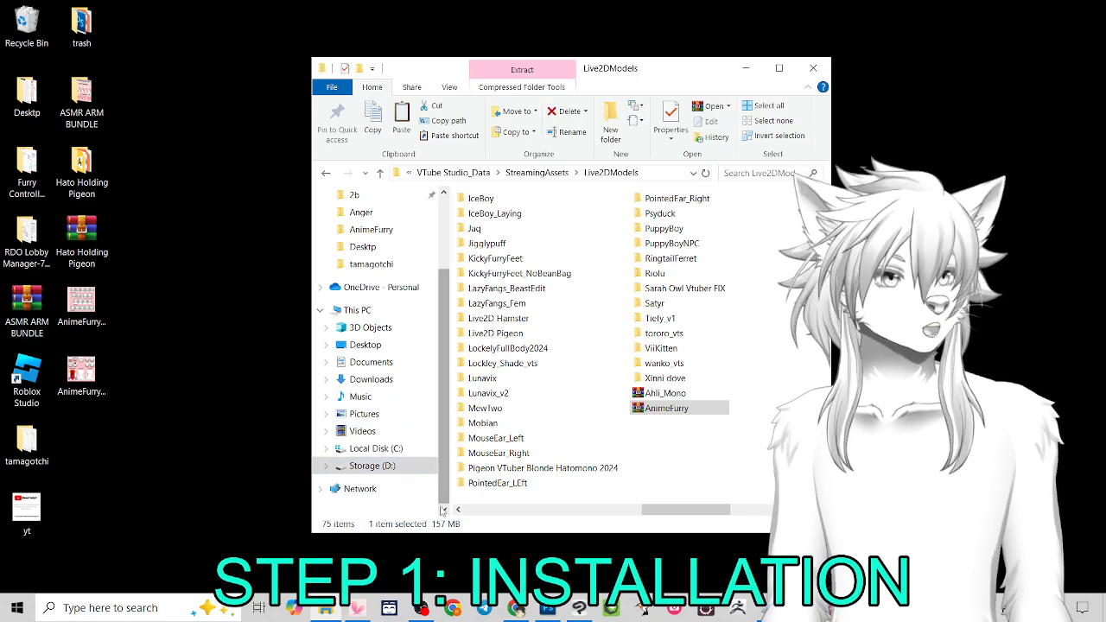
click(429, 177)
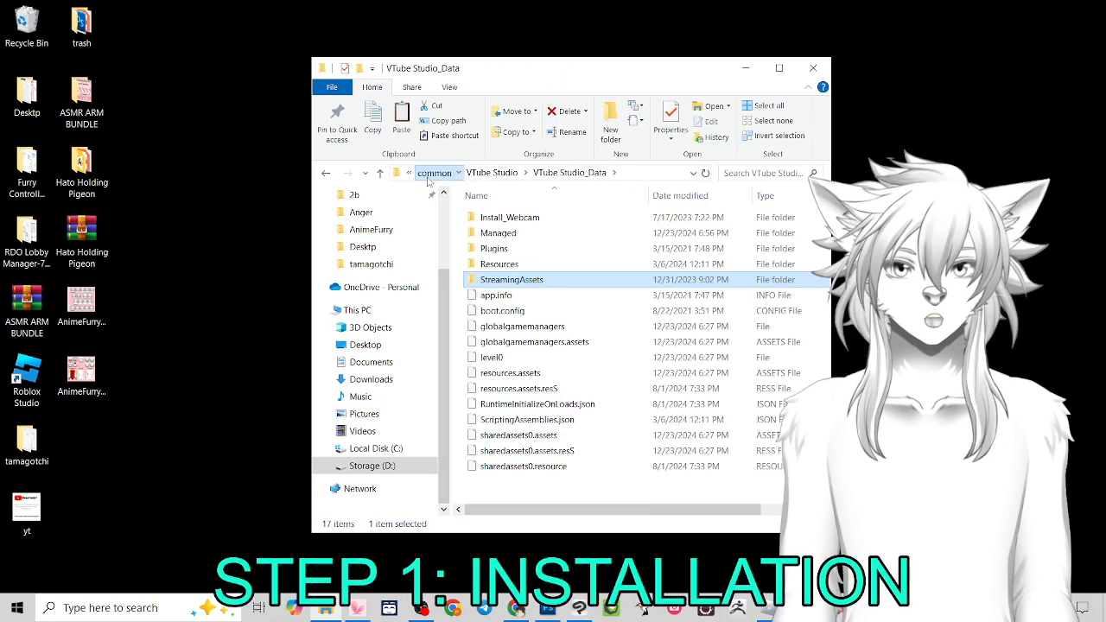
click(428, 176)
click(427, 177)
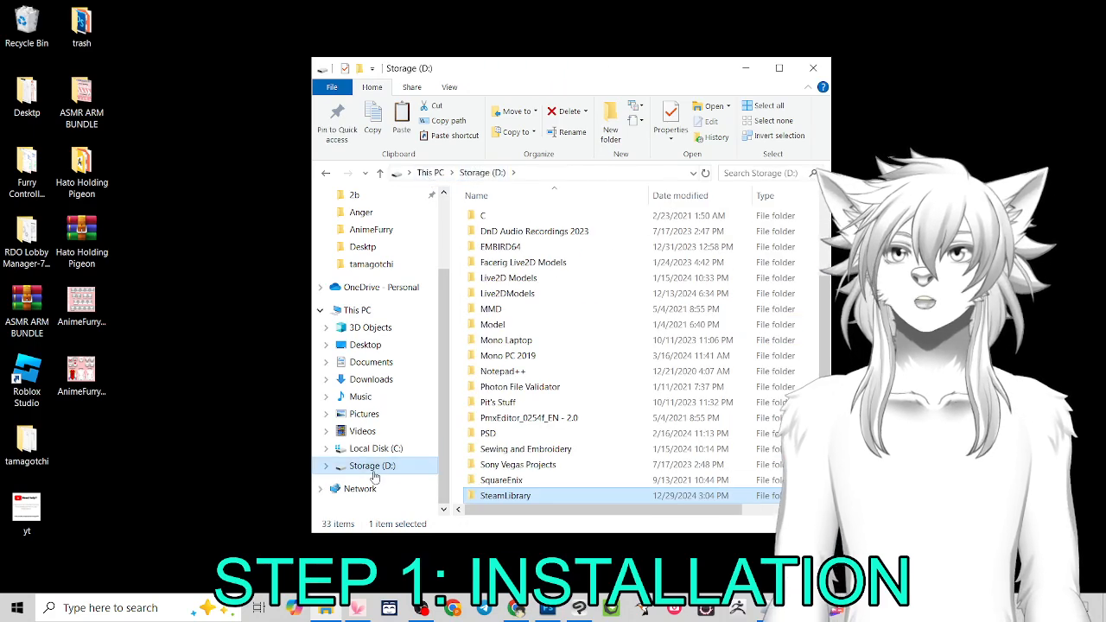
Open the VTube Studio folder inside SteamLibrary > steamapps > common.
double_click(495, 500)
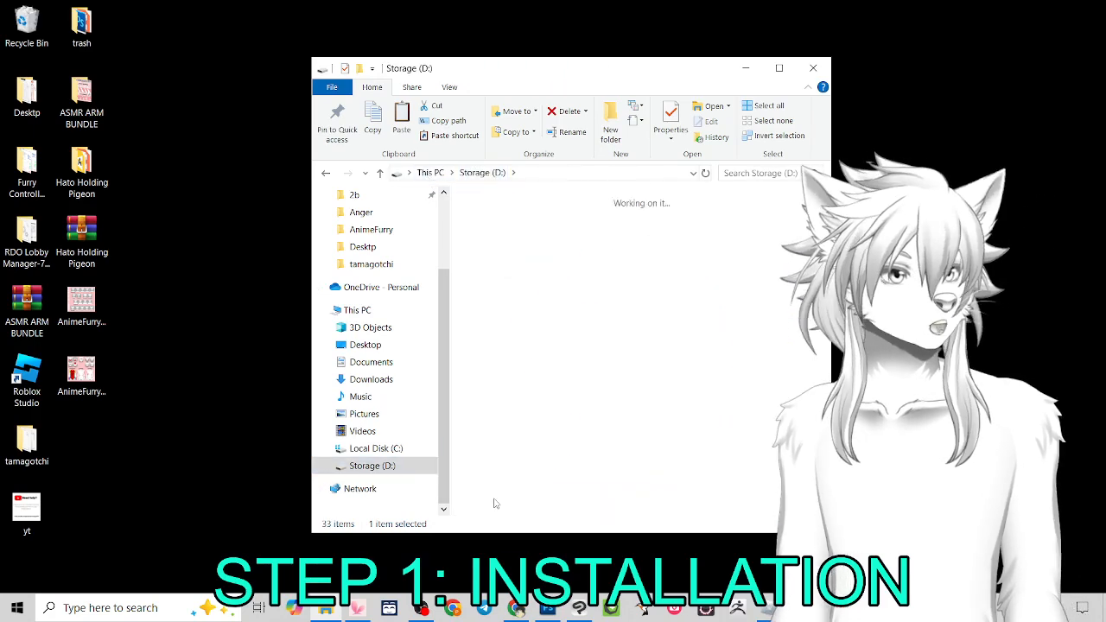
double_click(514, 242)
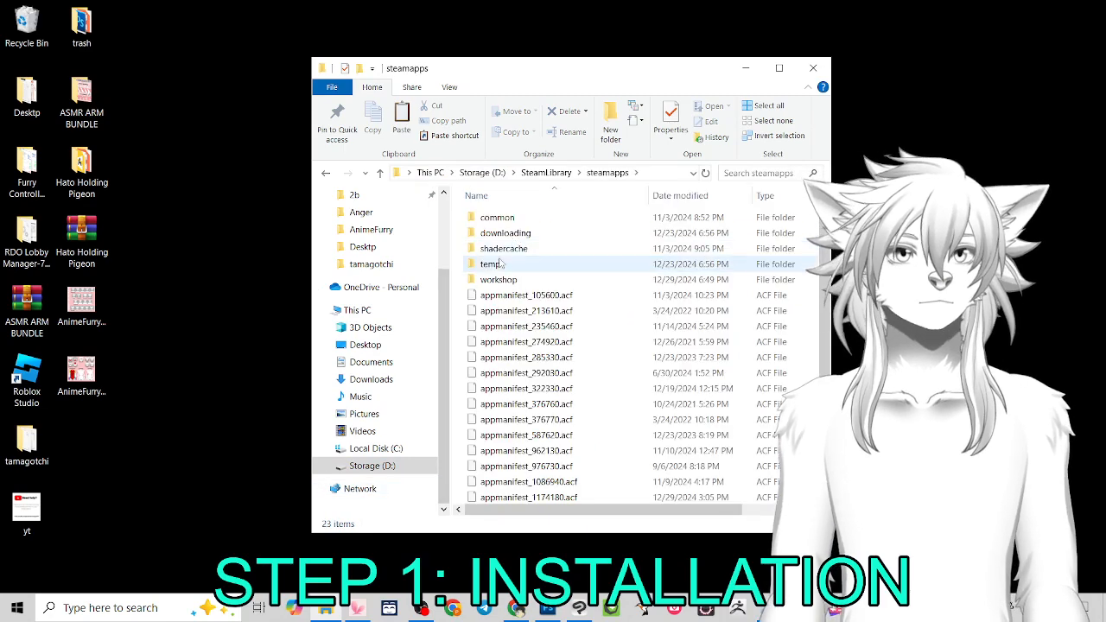
double_click(499, 218)
double_click(533, 467)
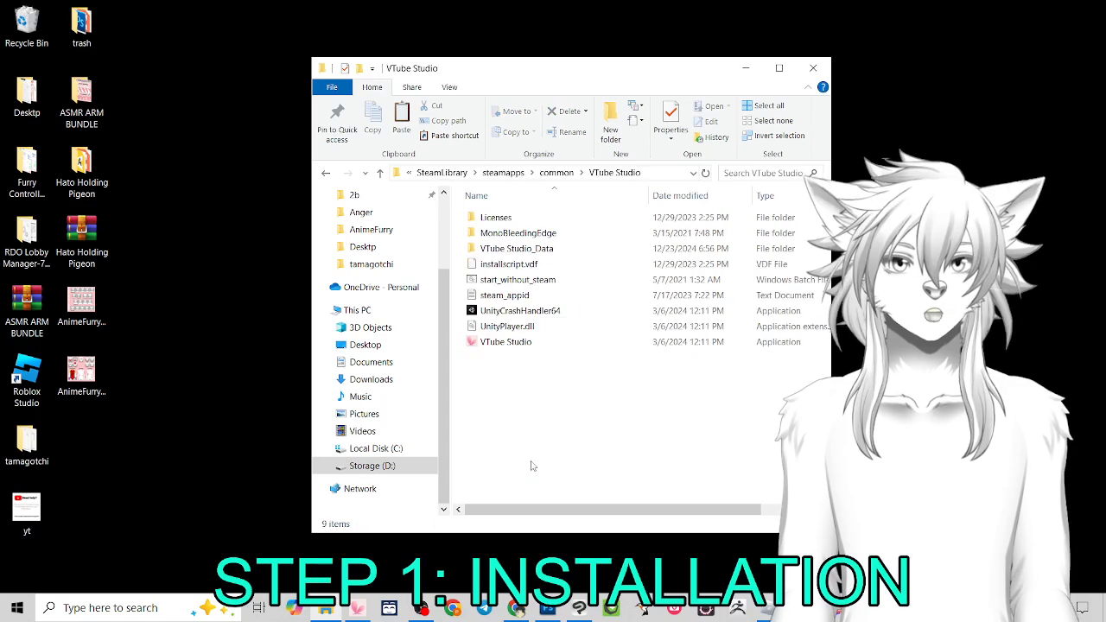
Open the Live2DModels folder inside VTube Studio_Data > StreamingAssets.
double_click(490, 249)
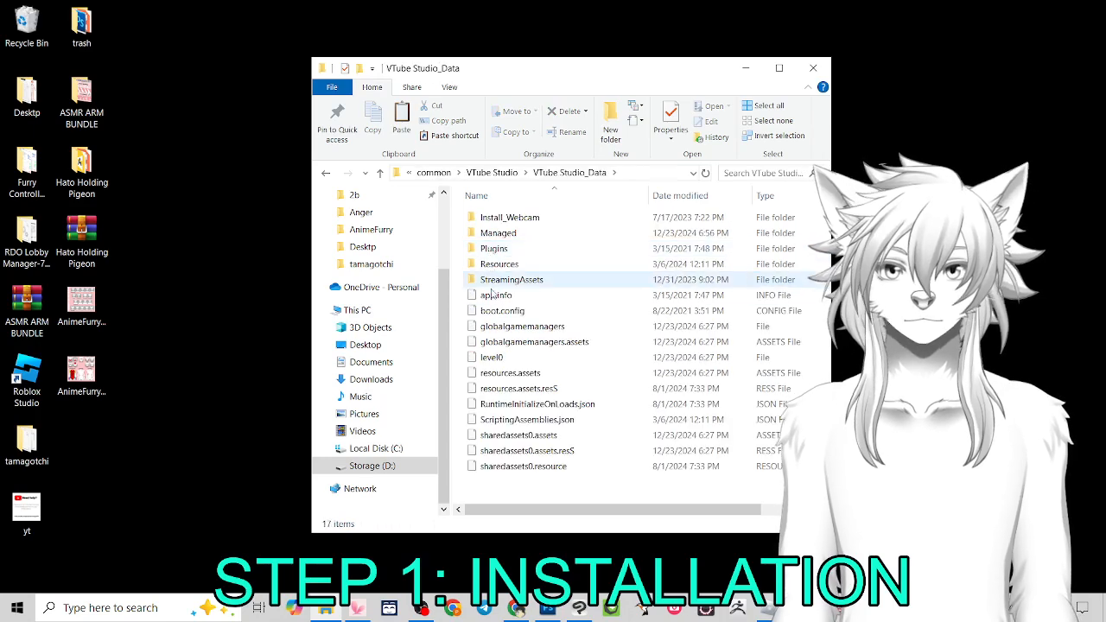
double_click(495, 280)
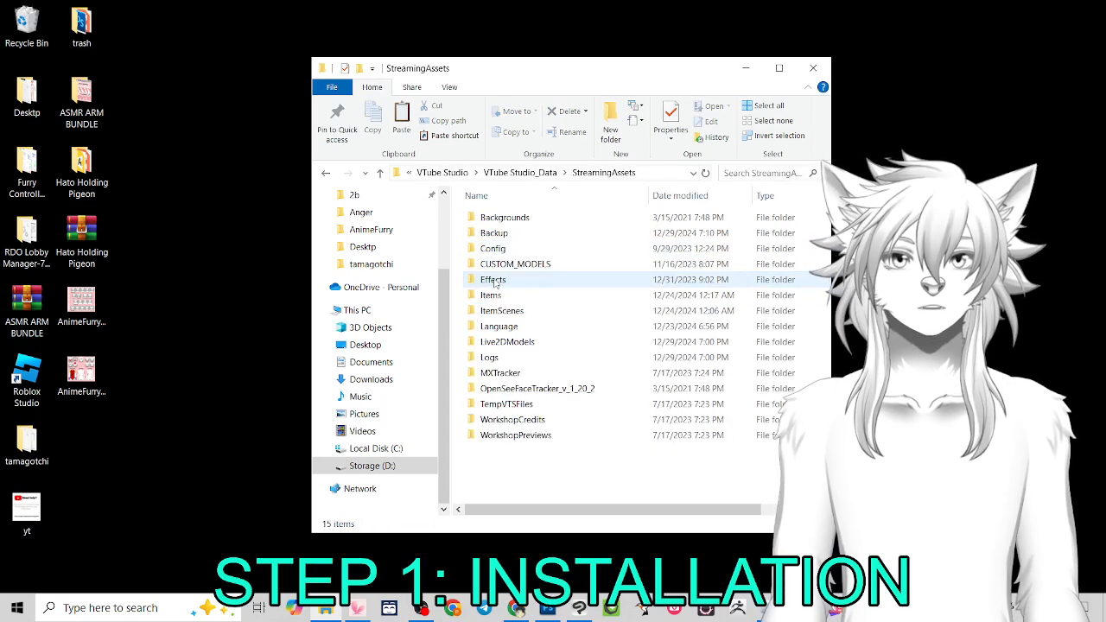
double_click(501, 343)
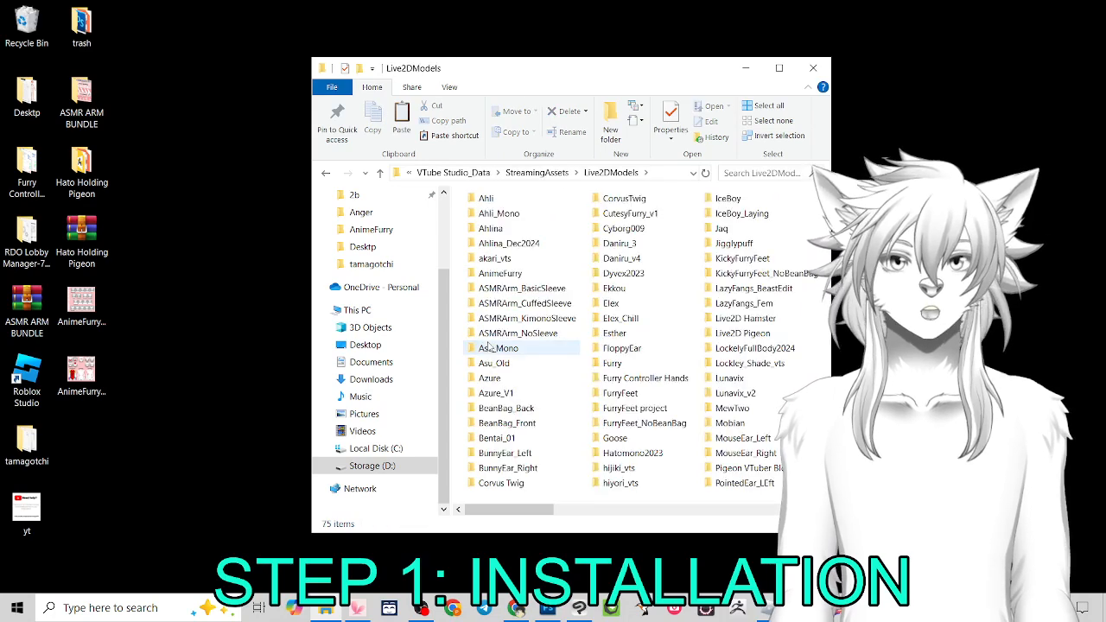
Copy the AnimeFurry model folder and select the Hato Holding Pigeon folder on the desktop.
right_click(501, 273)
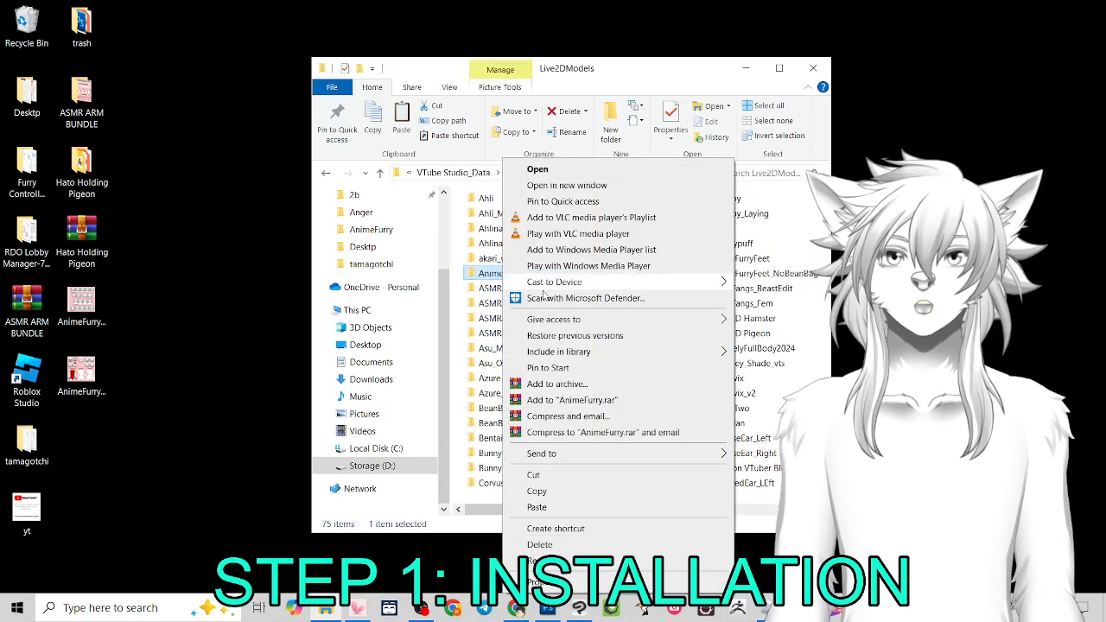
click(552, 490)
click(153, 221)
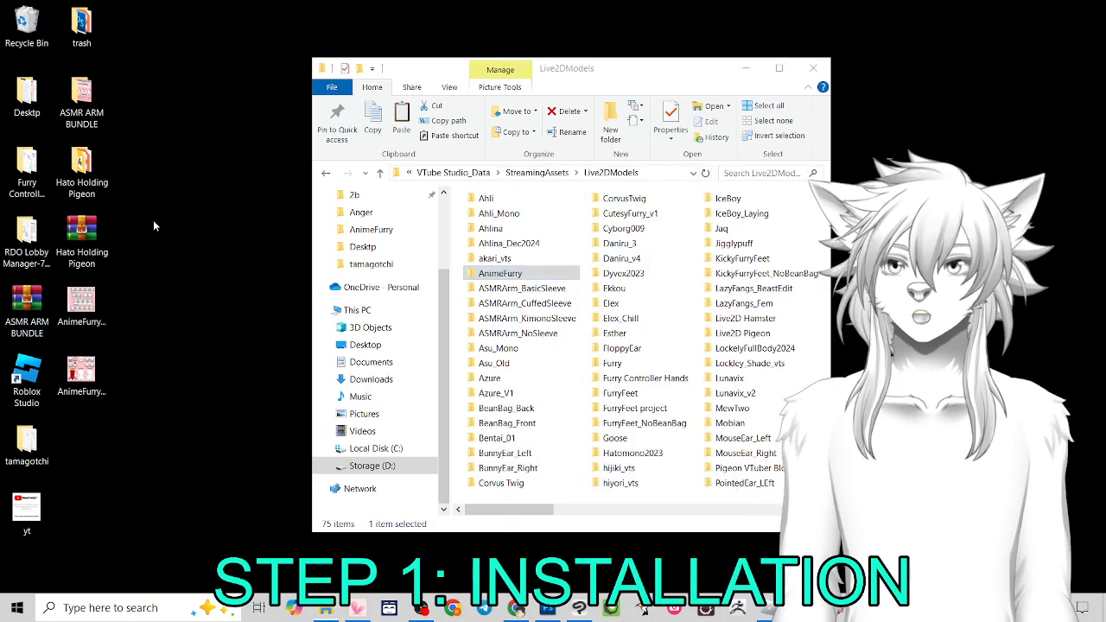
click(80, 164)
mouse_move(80, 164)
mouse_down()
mouse_move(499, 276)
mouse_move(74, 168)
mouse_up()
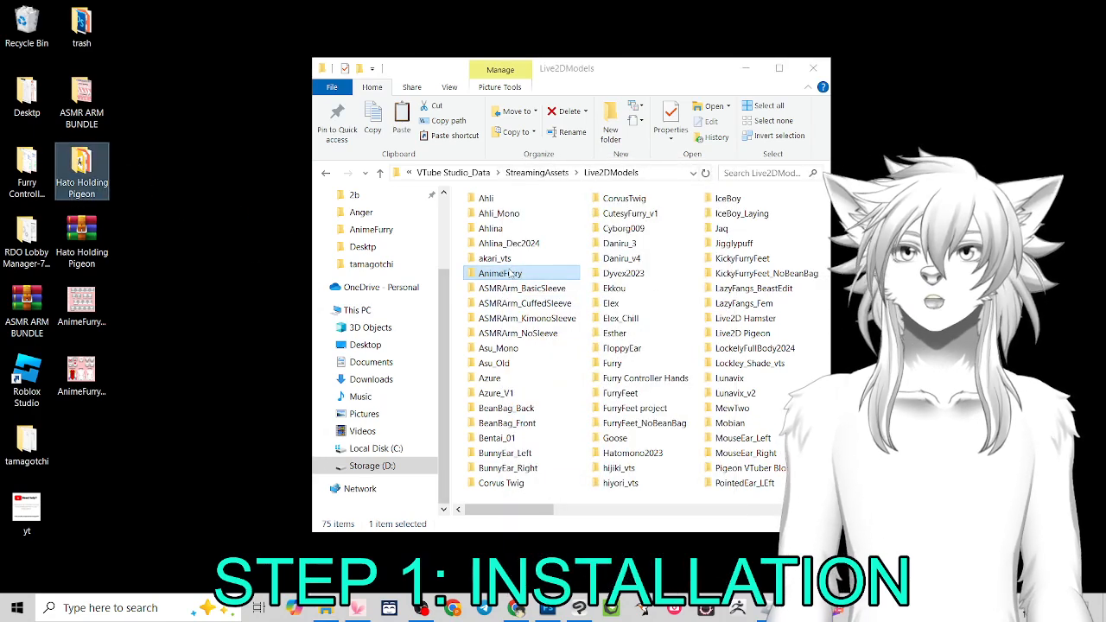
Select the AnimeFurry folder, go up to StreamingAssets and reopen Live2DModels.
click(499, 275)
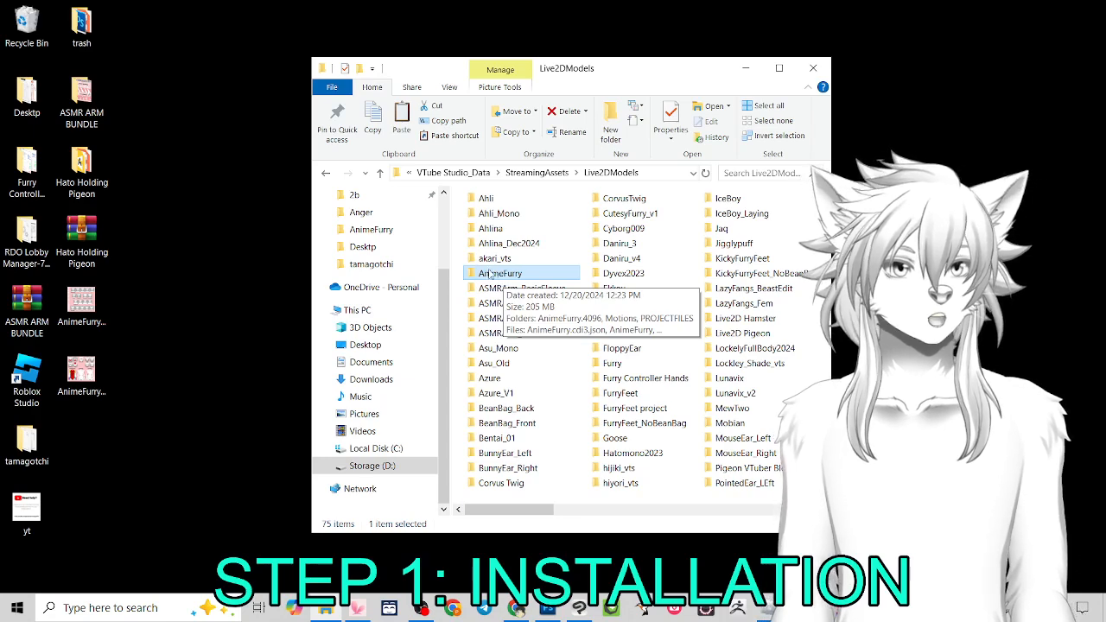
click(536, 172)
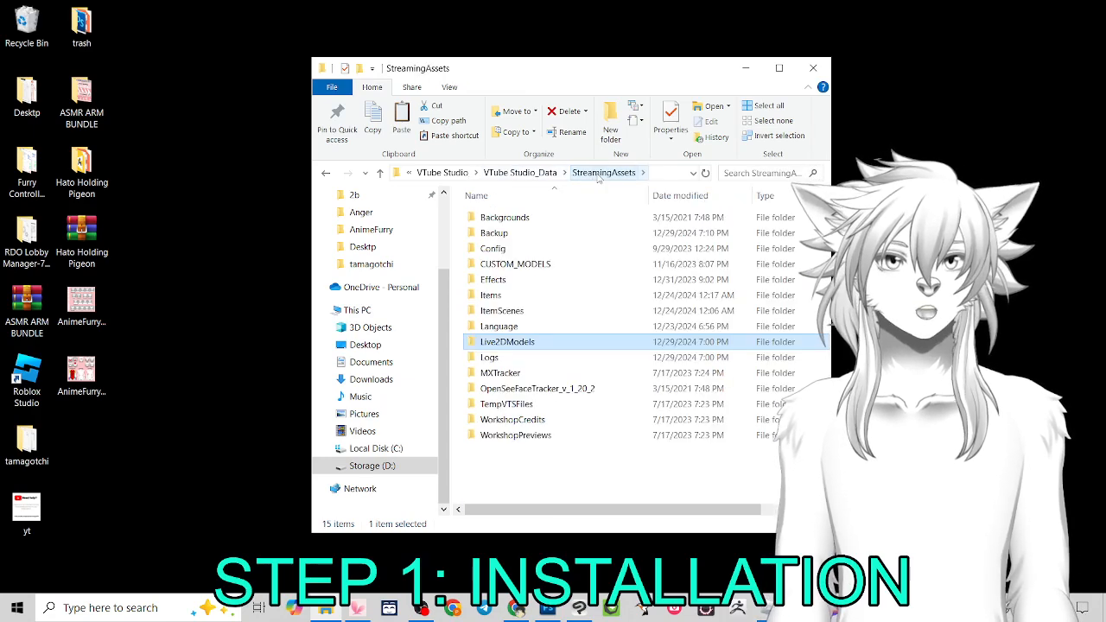
double_click(522, 345)
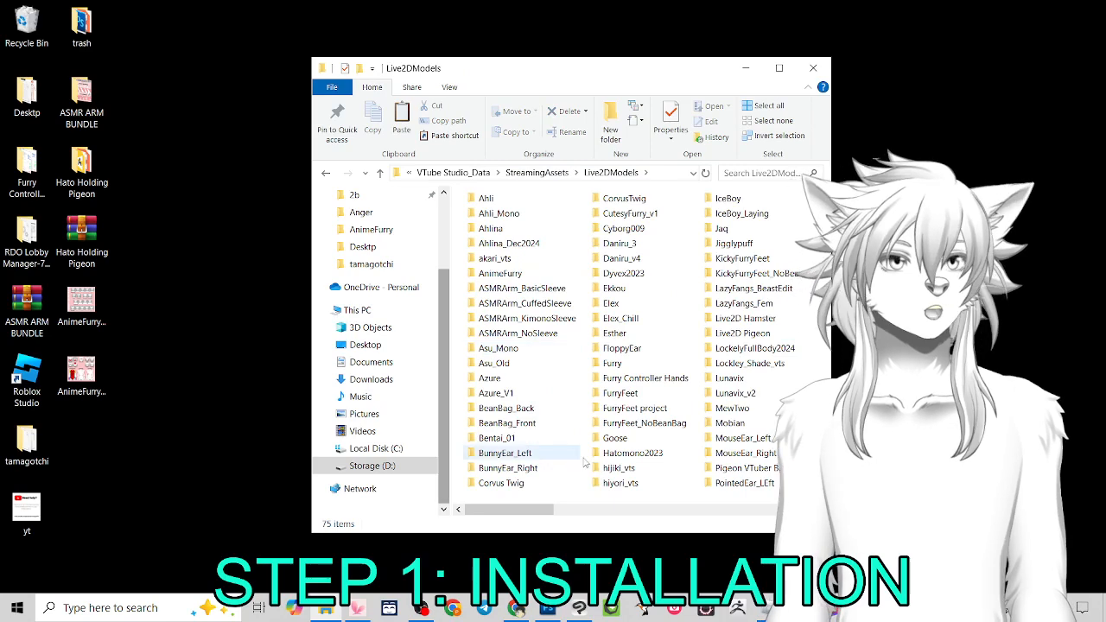
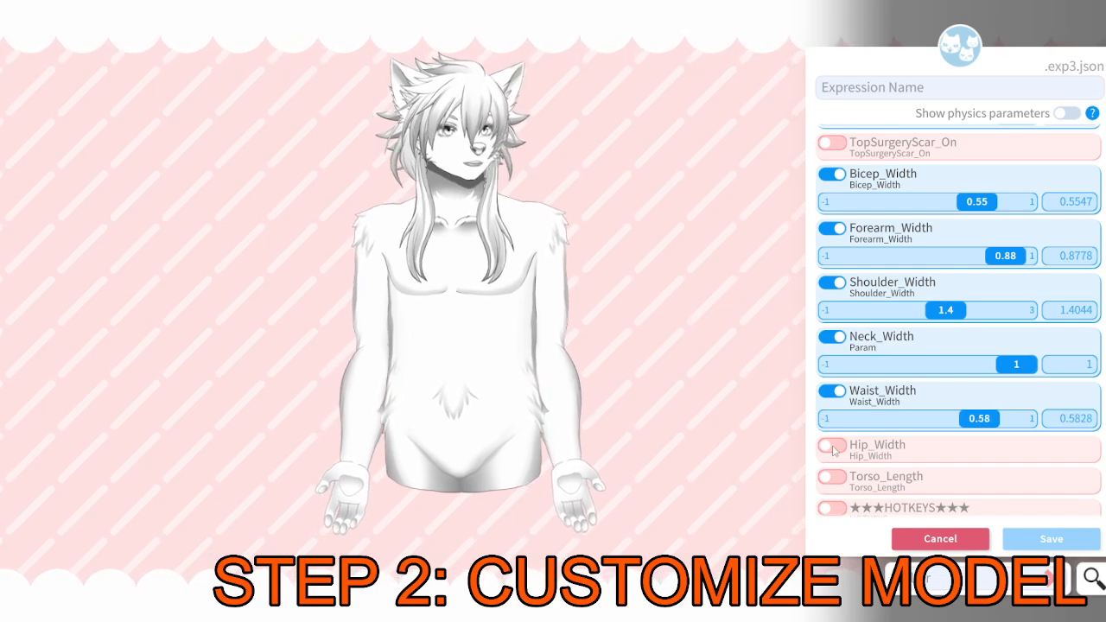
Enable Hip_Width at 1 and lower Bicep_Width to about -0.82.
click(833, 449)
drag(928, 473, 1032, 484)
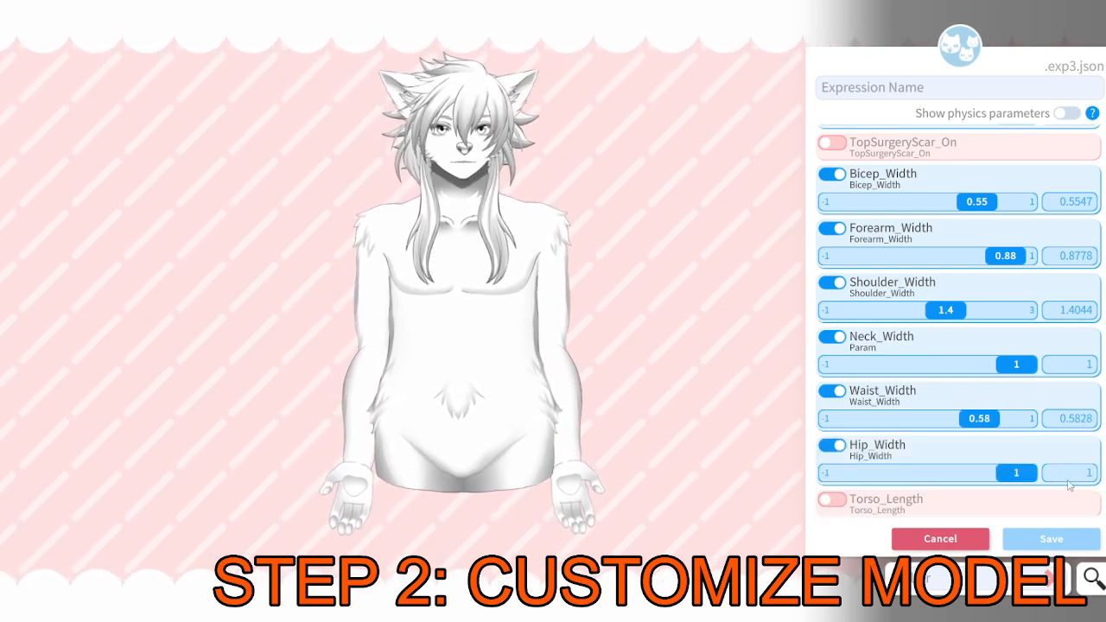
drag(963, 203, 865, 207)
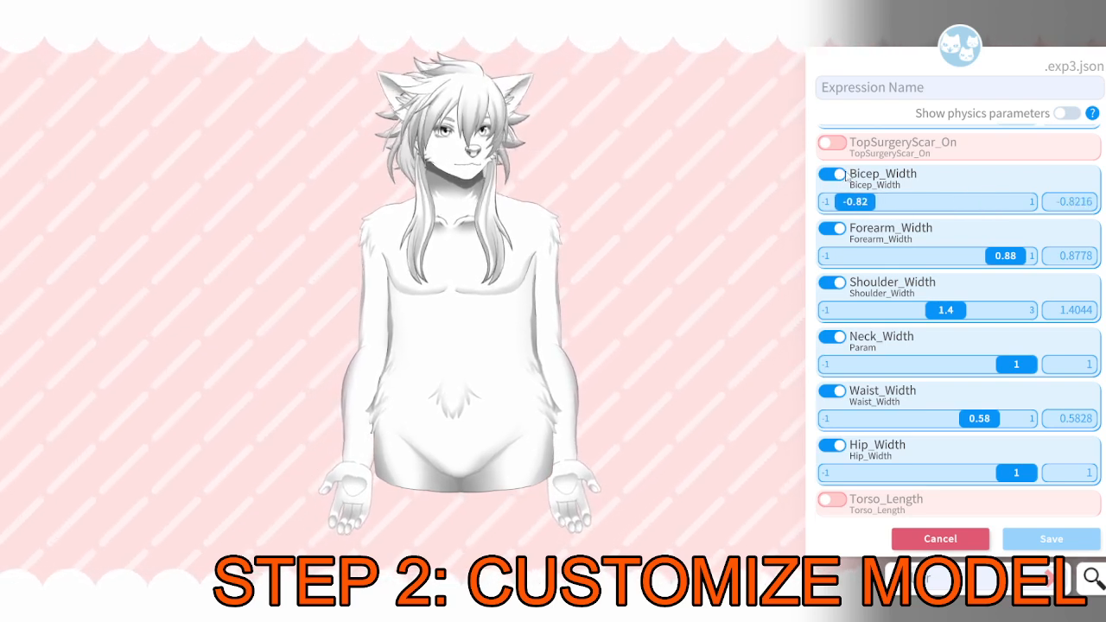
Turn off the Bicep_Width, Forearm_Width, Shoulder_Width, Neck_Width, Waist_Width and Hip_Width parameters.
click(838, 176)
click(833, 207)
click(831, 238)
click(830, 269)
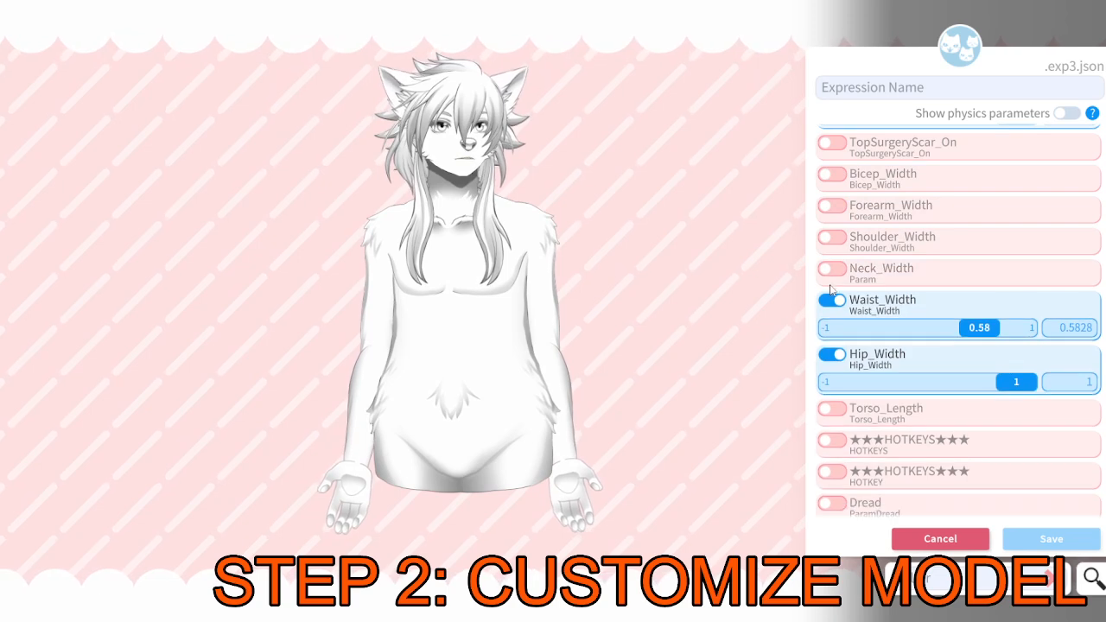
click(832, 300)
click(834, 332)
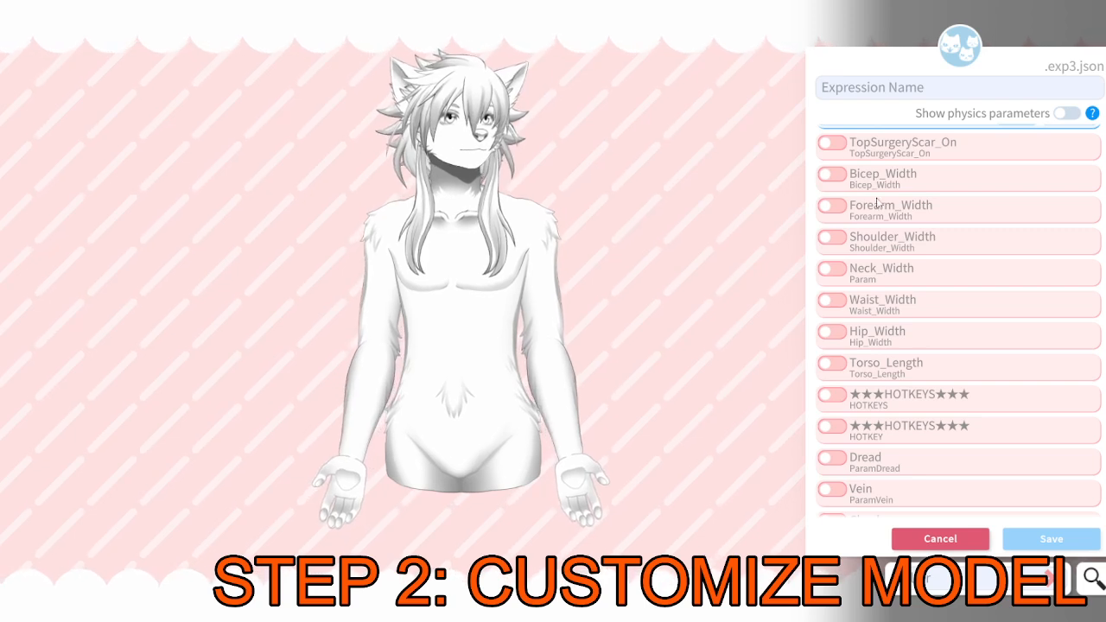
Turn on the TopSurgeryScar_On parameter at 1, keeping Pectorals_On enabled.
click(832, 143)
scroll(833, 199, up, 2)
click(832, 153)
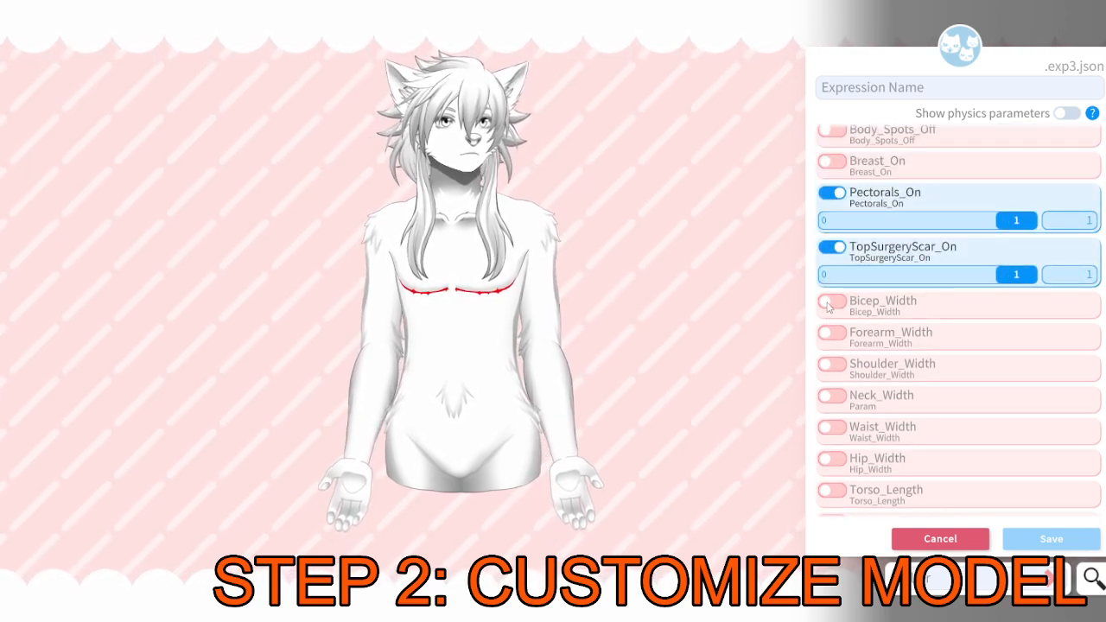
Enable Bicep_Width at about 0.03 and Forearm_Width at about 0.01.
click(829, 302)
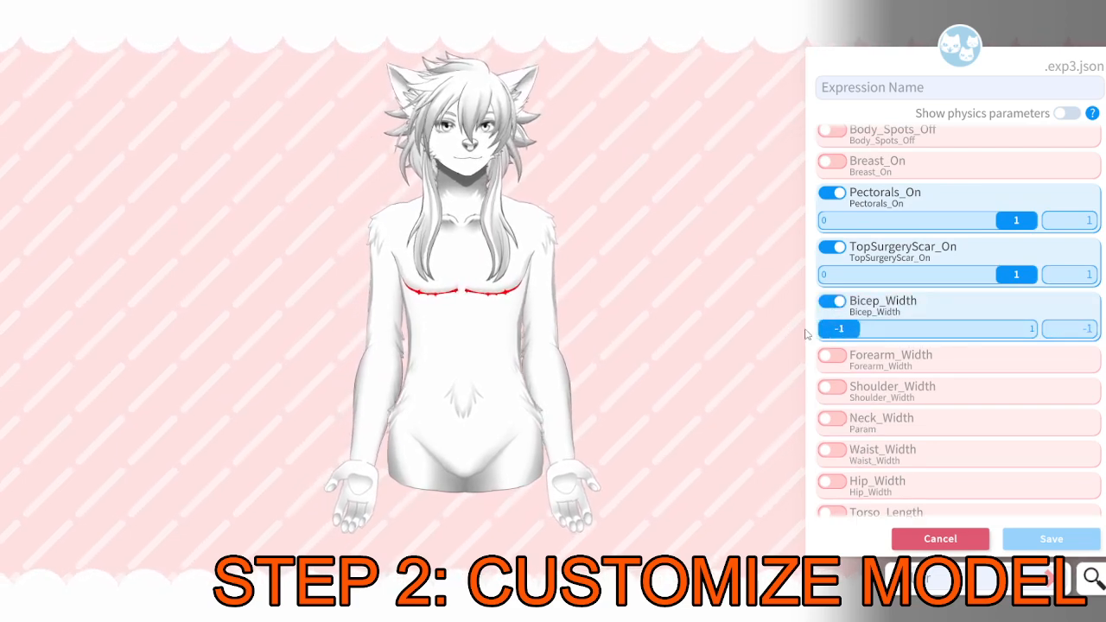
drag(840, 329, 929, 331)
click(832, 355)
click(1006, 384)
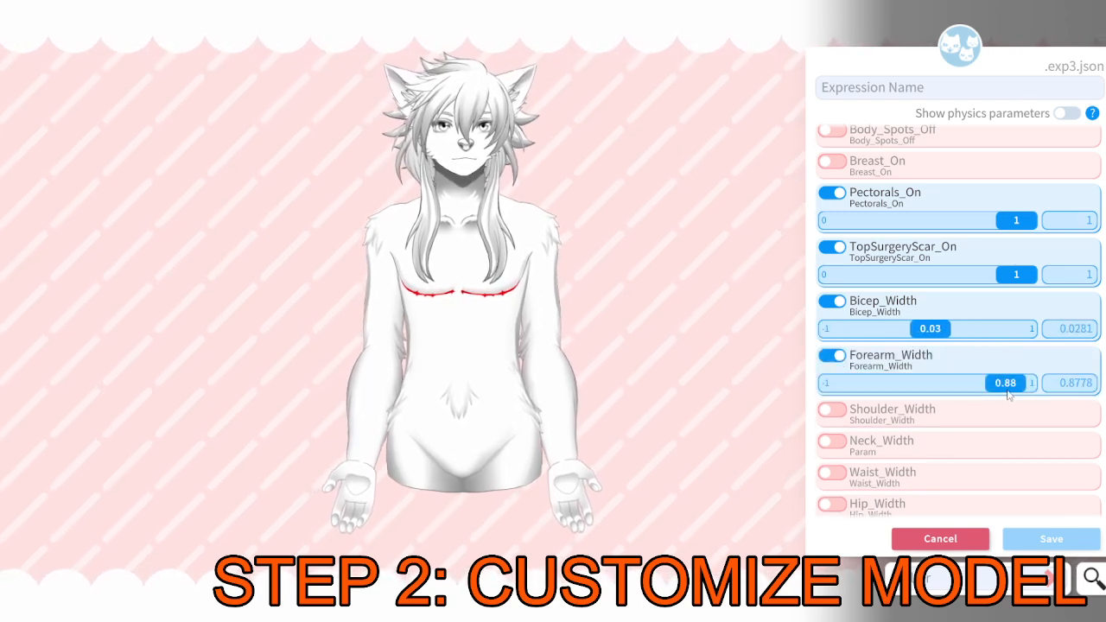
drag(1008, 395, 894, 384)
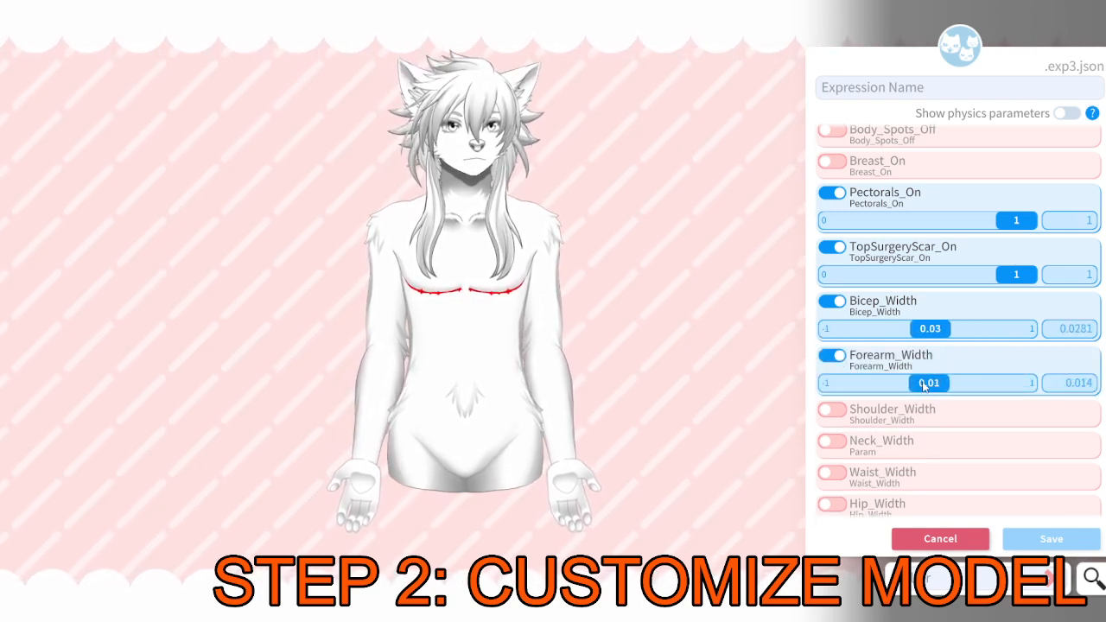
Enable Shoulder_Width at about 1.01 and Neck_Width at about -0.11.
click(832, 411)
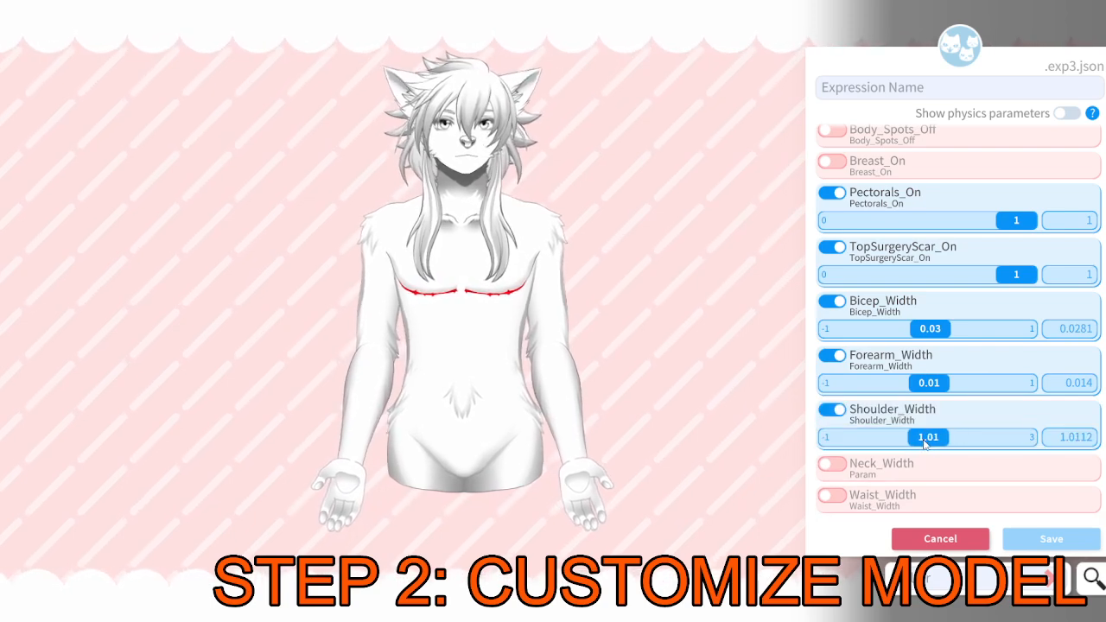
click(832, 467)
drag(1015, 491, 919, 489)
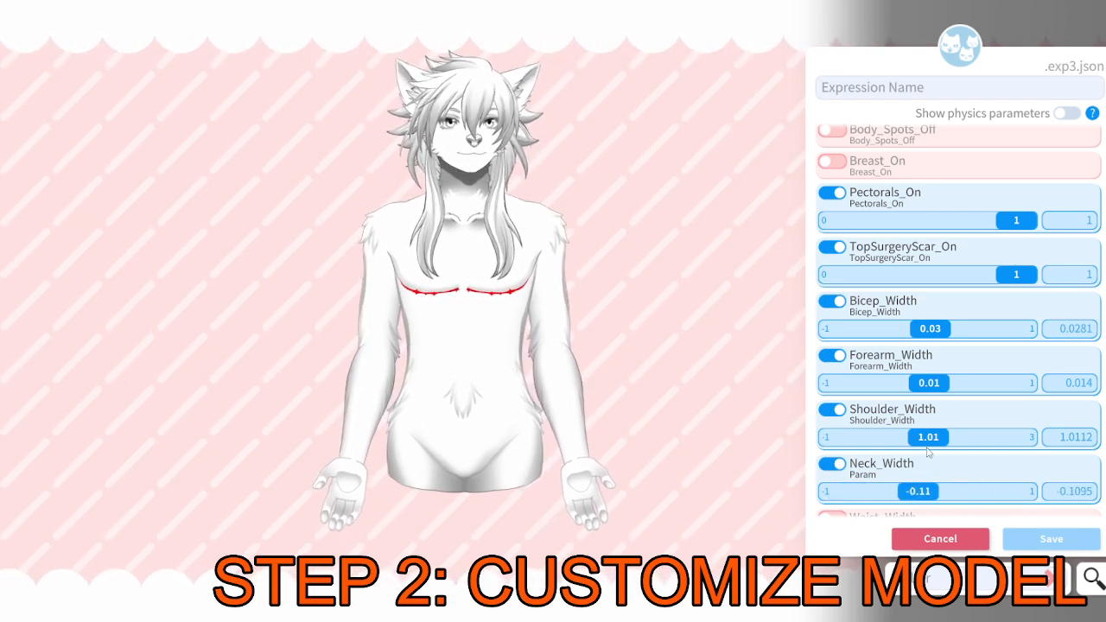
Enable Waist_Width at about 0.04 and Hip_Width at about -0.33.
scroll(928, 452, down, 3)
click(832, 379)
drag(979, 406, 956, 410)
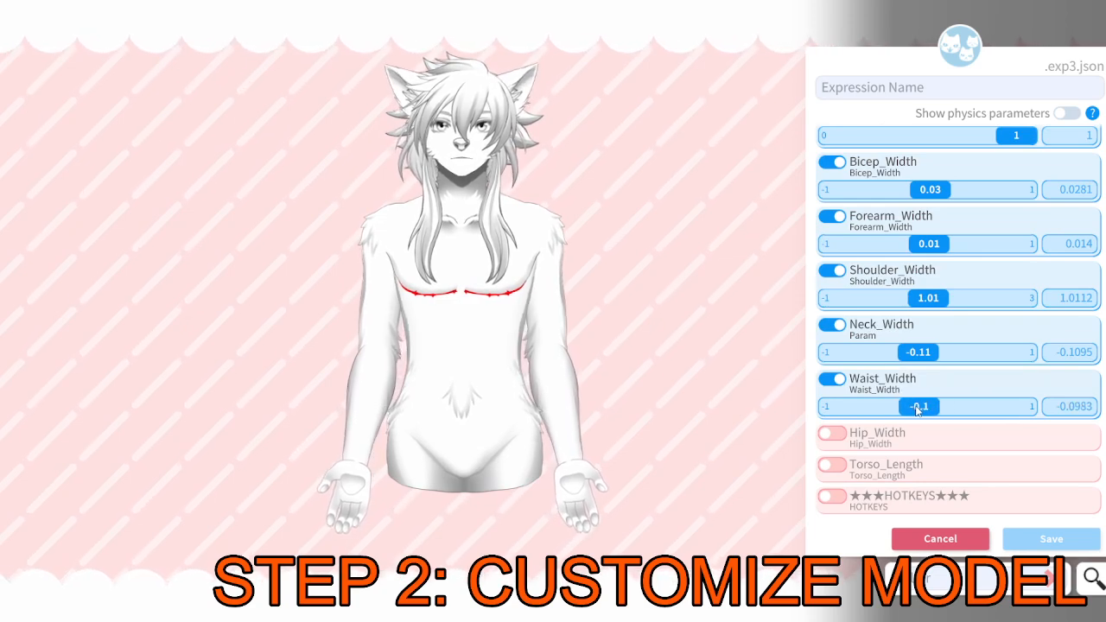
click(832, 433)
drag(1024, 460, 751, 467)
drag(864, 463, 898, 457)
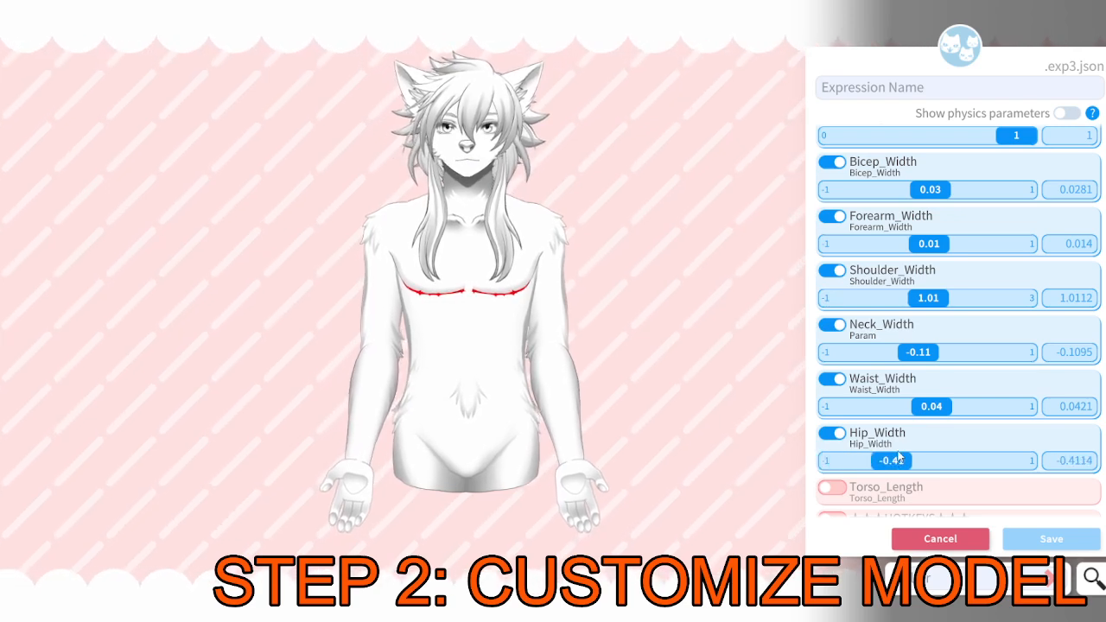
Enable Torso_Length and set it to about -0.12.
scroll(904, 455, down, 2)
click(832, 383)
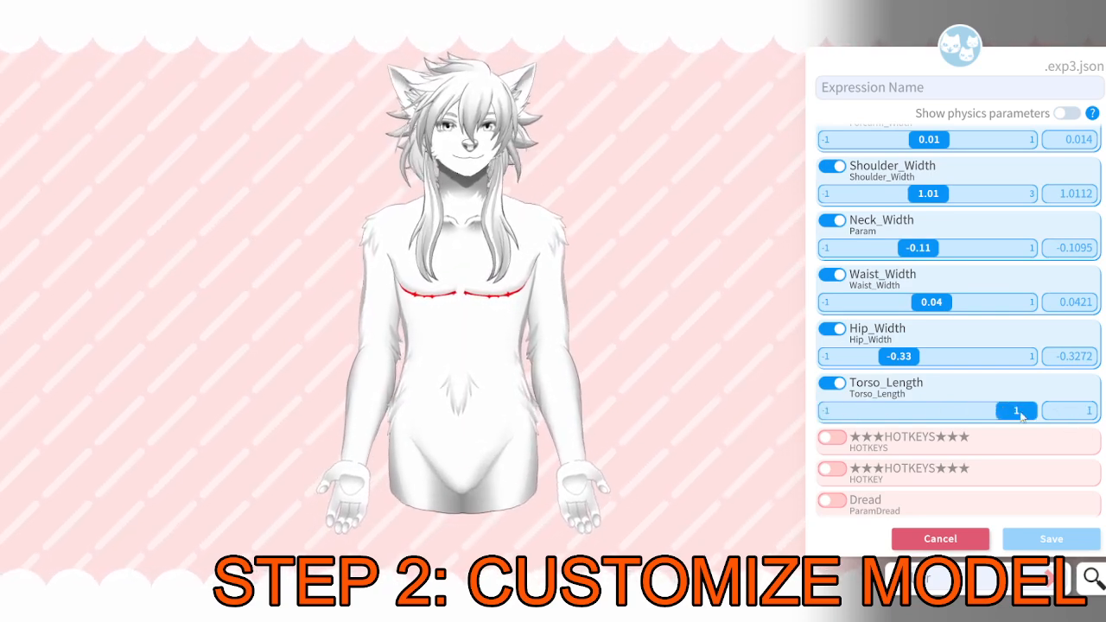
drag(1022, 416, 915, 427)
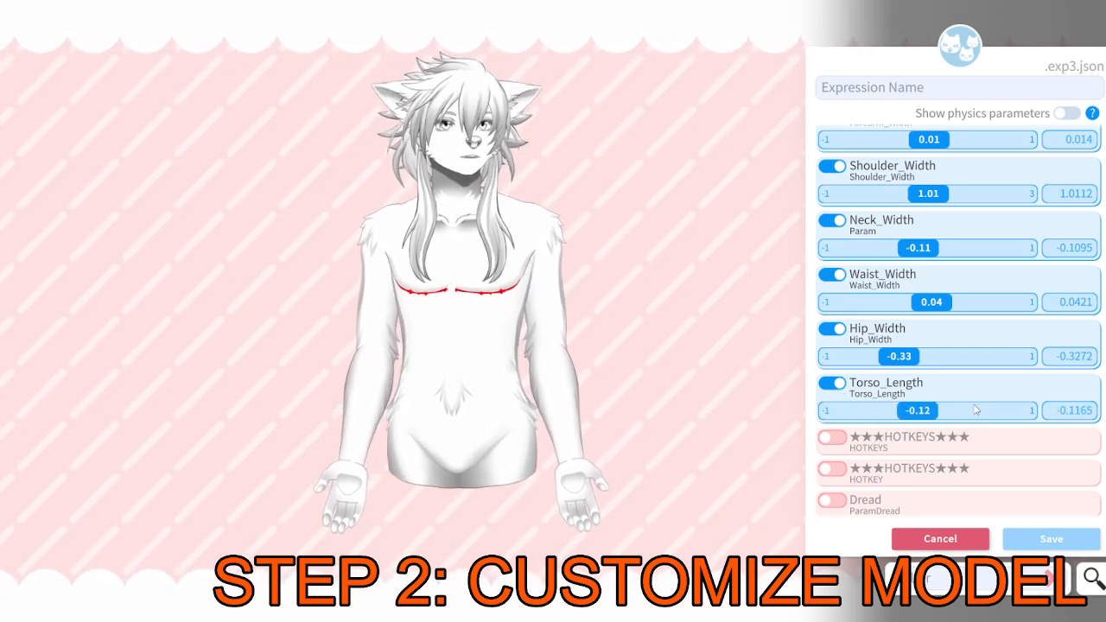
Look back through the expression parameters from the body sliders up to the face and LongBack hair settings.
scroll(949, 425, down, 3)
scroll(946, 430, up, 10)
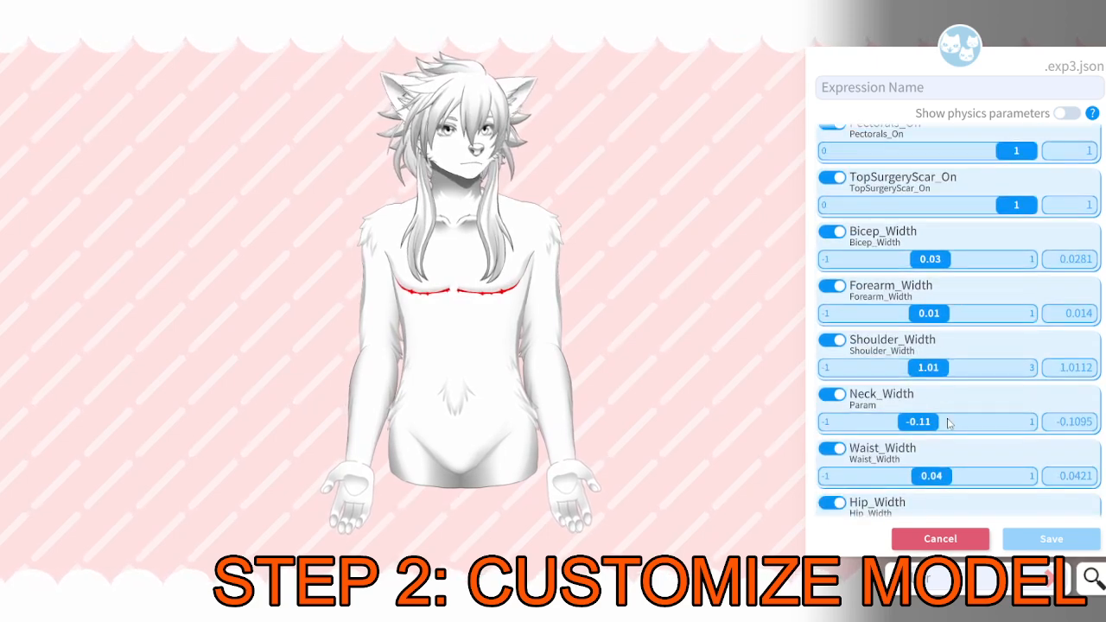
scroll(944, 433, up, 5)
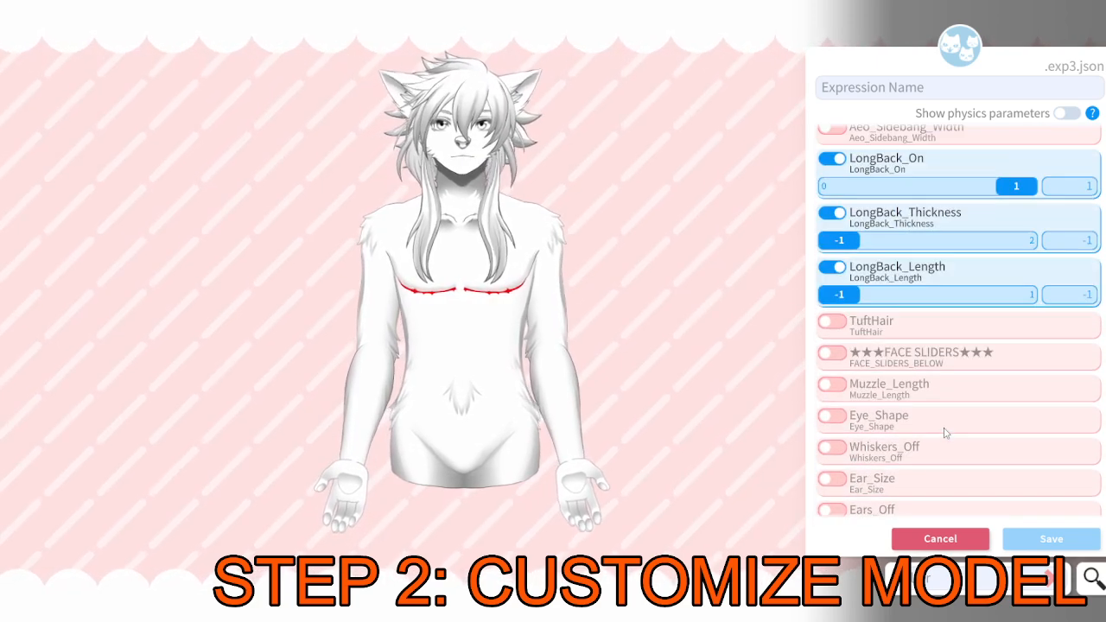
Enable the Muzzle_Length face parameter and try it at 1.
scroll(942, 397, down, 5)
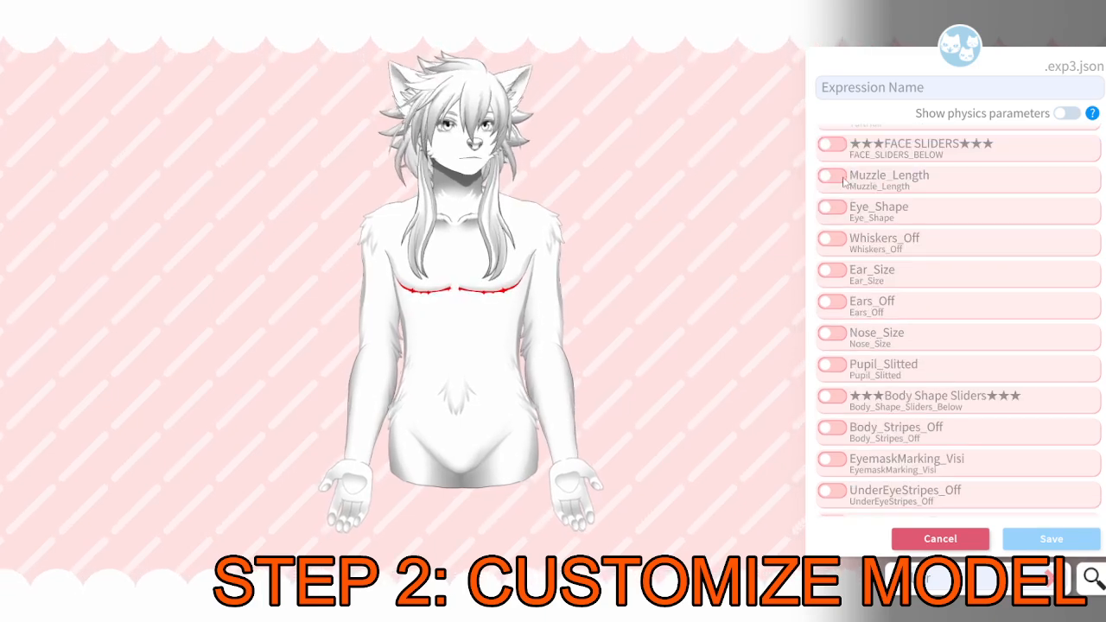
scroll(579, 415, up, 10)
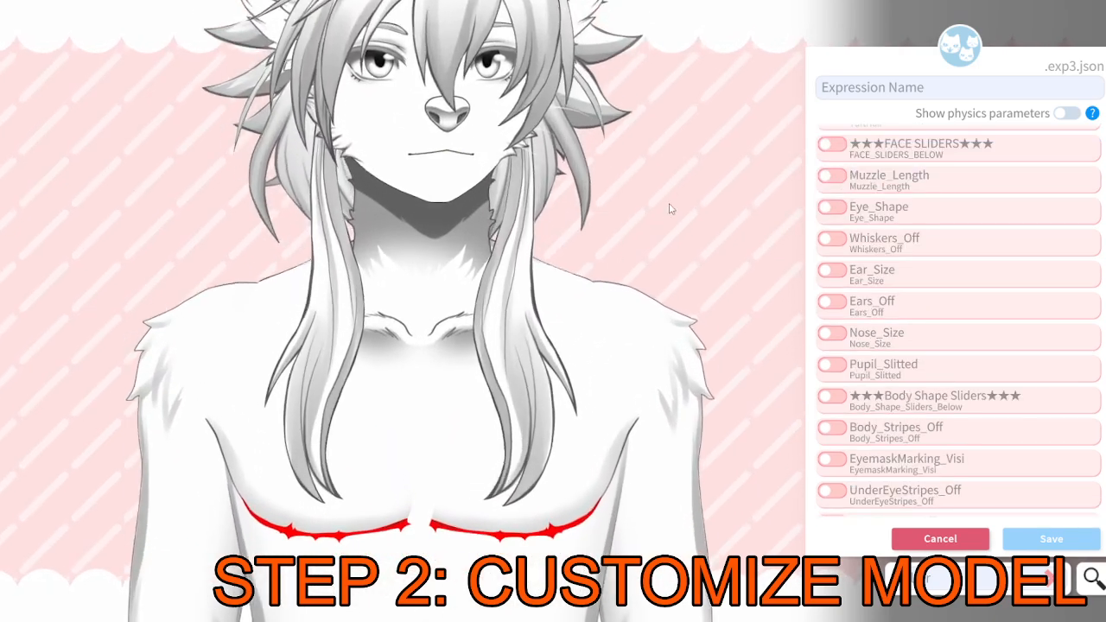
click(833, 175)
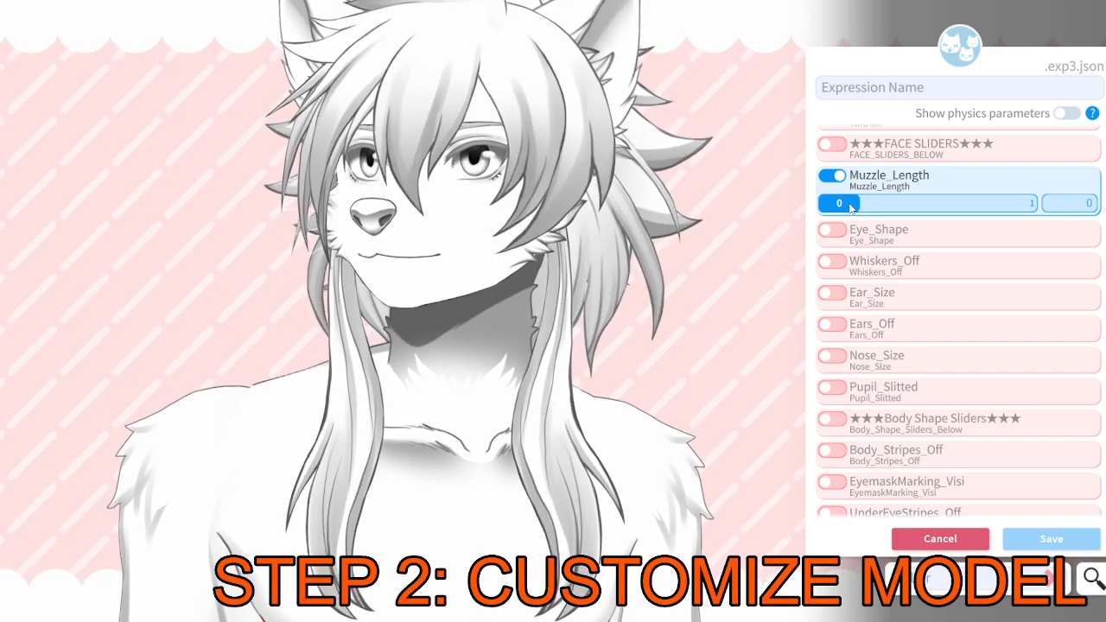
drag(837, 206, 1056, 207)
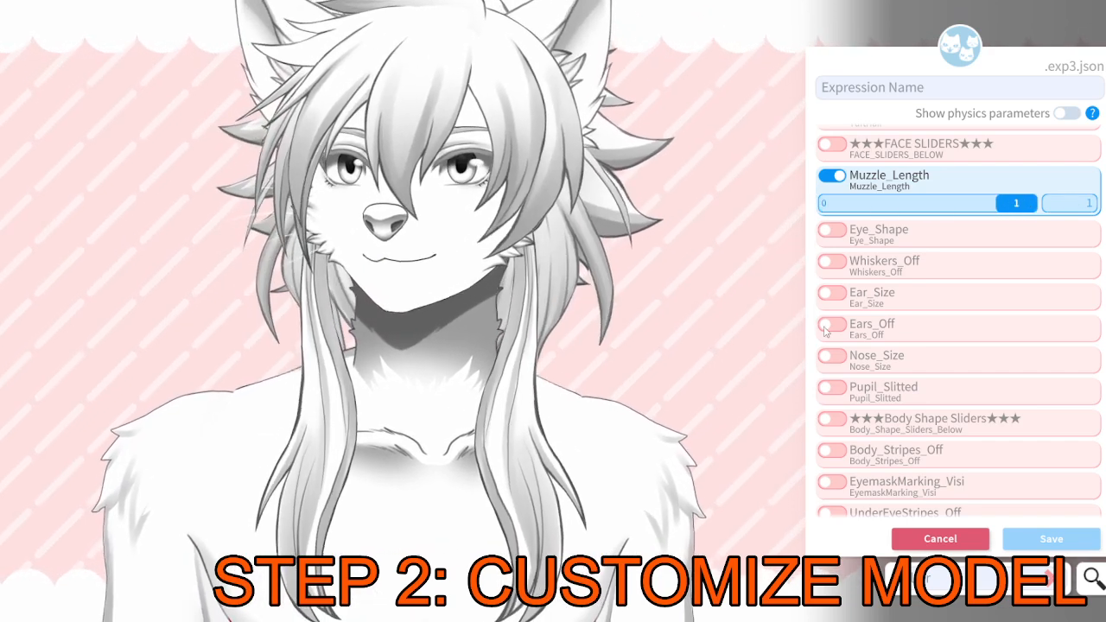
click(831, 325)
click(831, 324)
Enable Nose_Size at about -0.18 and turn Muzzle_Length off after comparing their combinations.
click(832, 356)
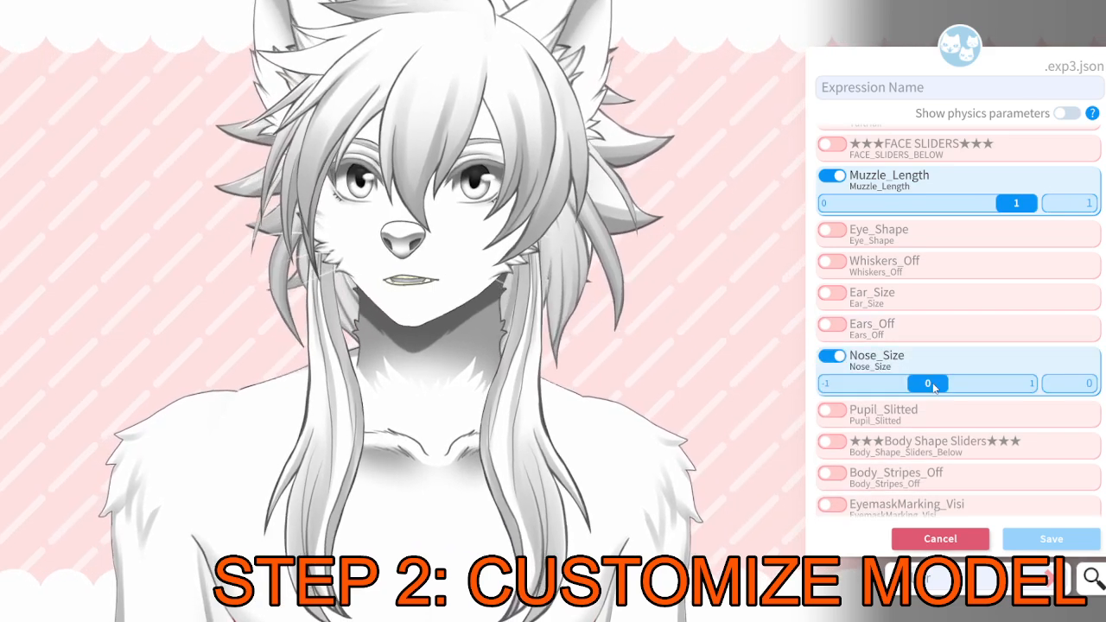
drag(926, 382, 847, 382)
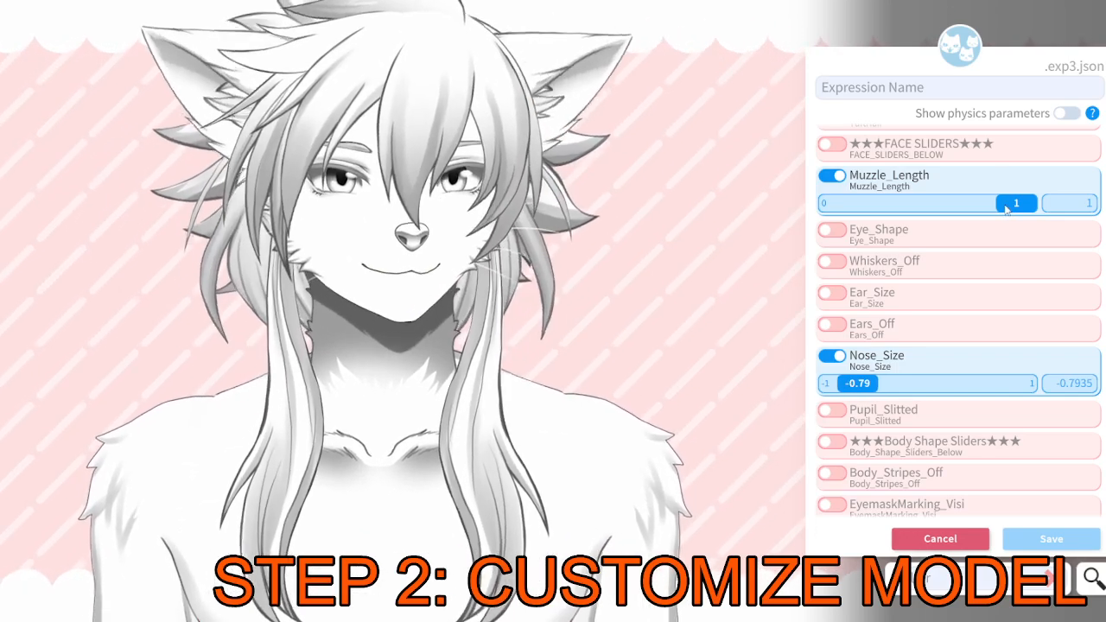
drag(1017, 209, 861, 203)
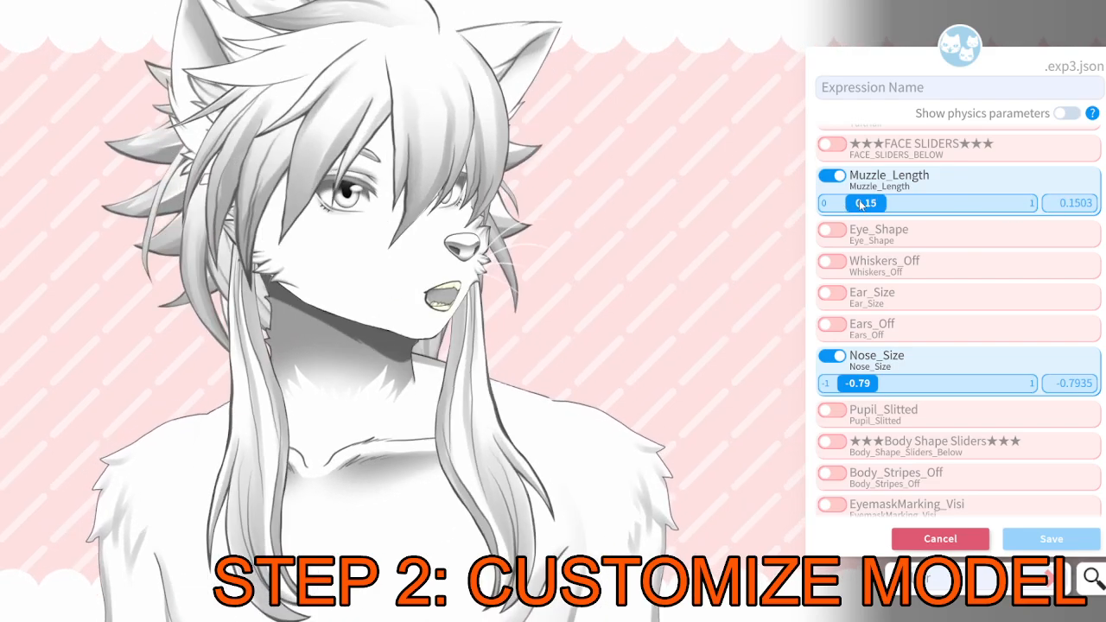
mouse_move(884, 392)
mouse_down()
mouse_move(957, 388)
mouse_move(866, 383)
mouse_up()
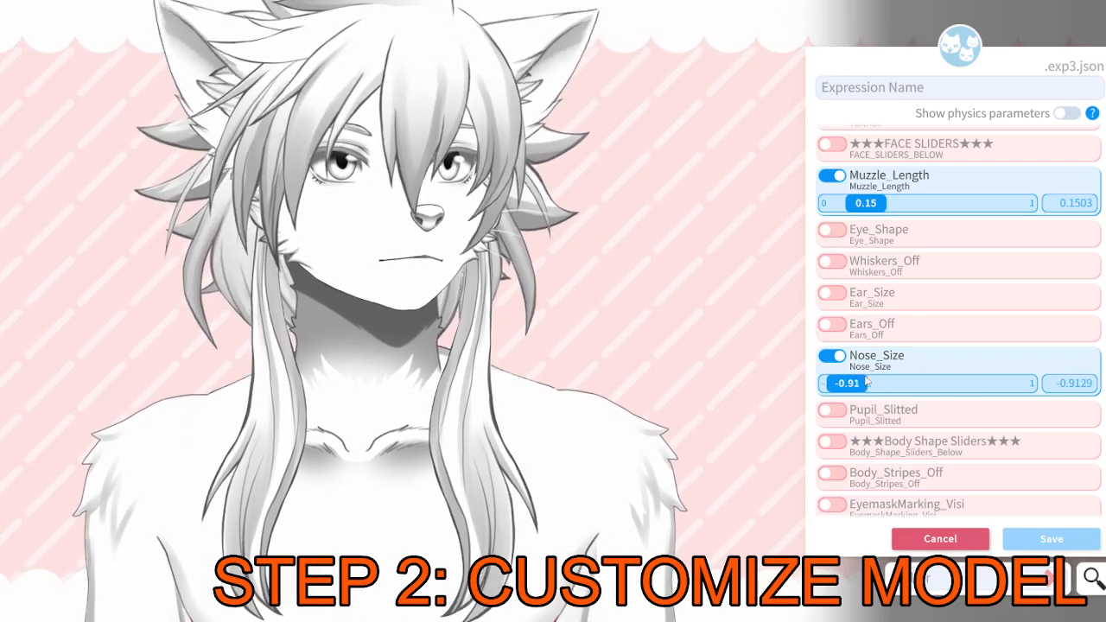
drag(868, 207, 986, 221)
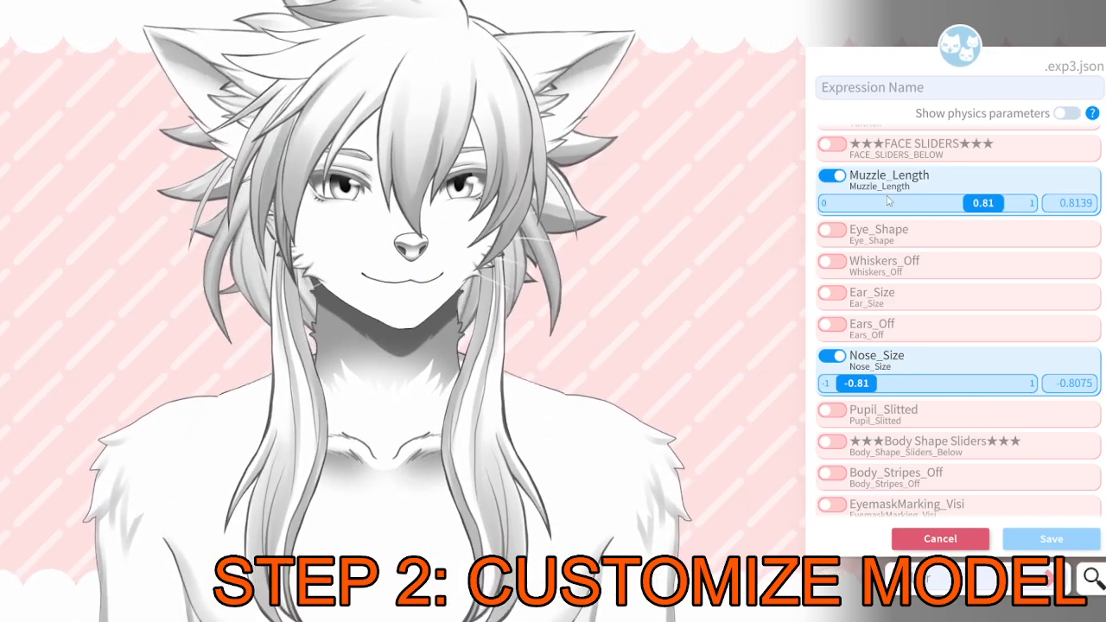
click(832, 175)
drag(852, 361, 912, 361)
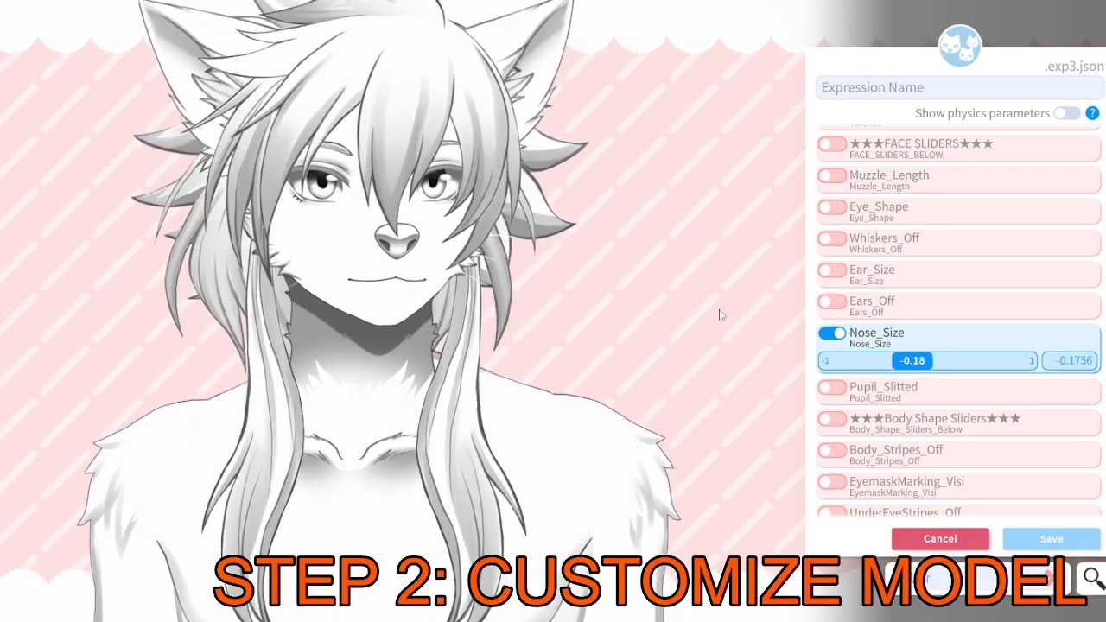
Enable Ear_Size and set it to about -0.43.
scroll(713, 315, down, 3)
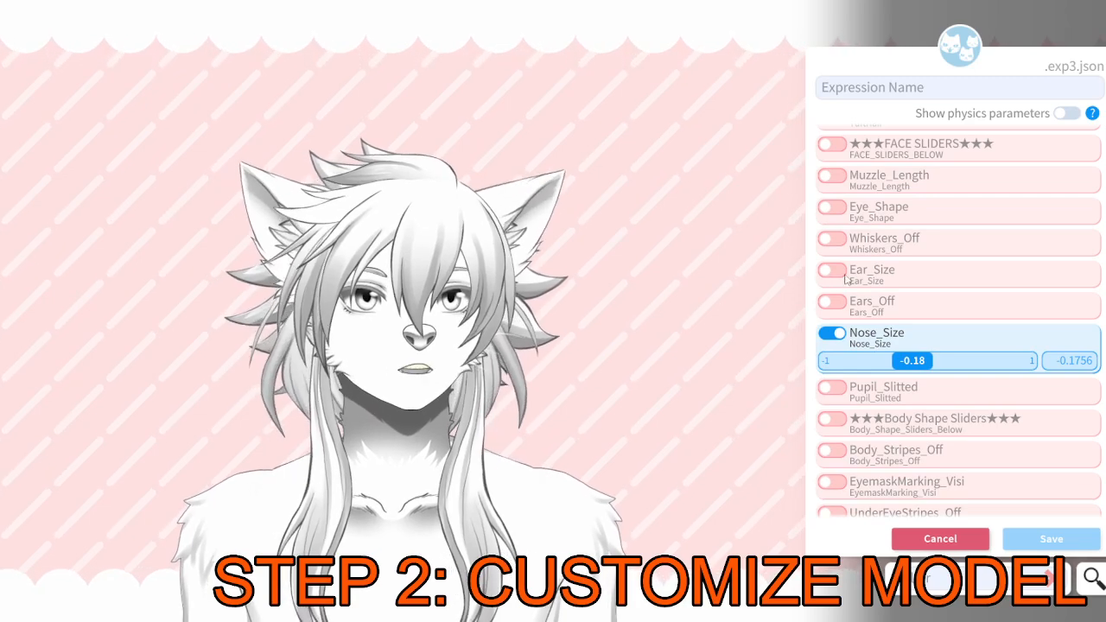
click(832, 270)
drag(925, 297, 817, 302)
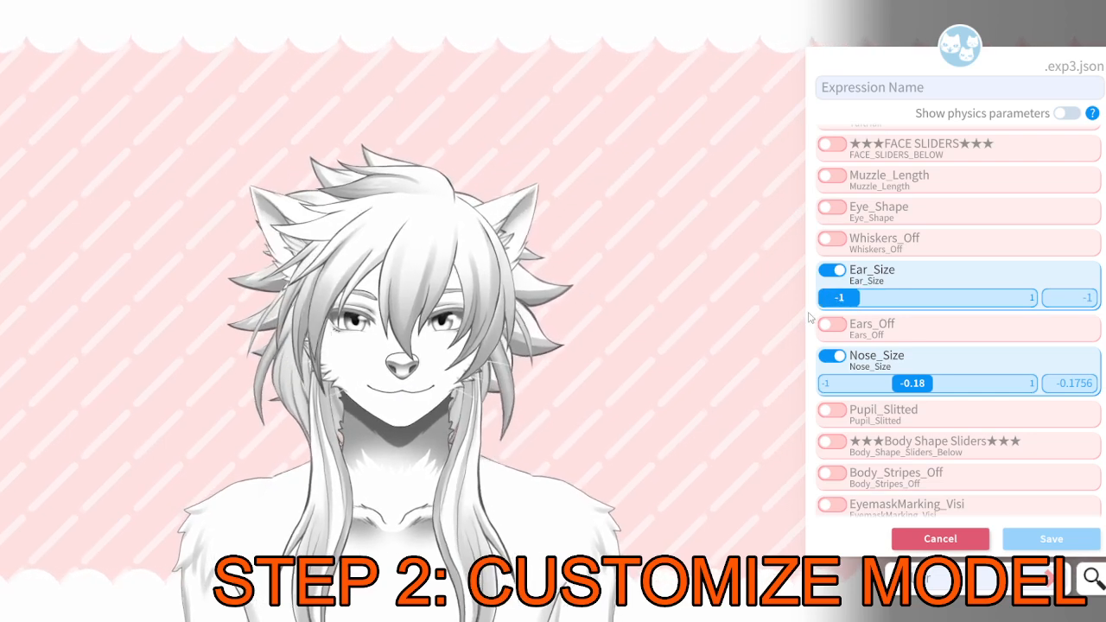
click(898, 311)
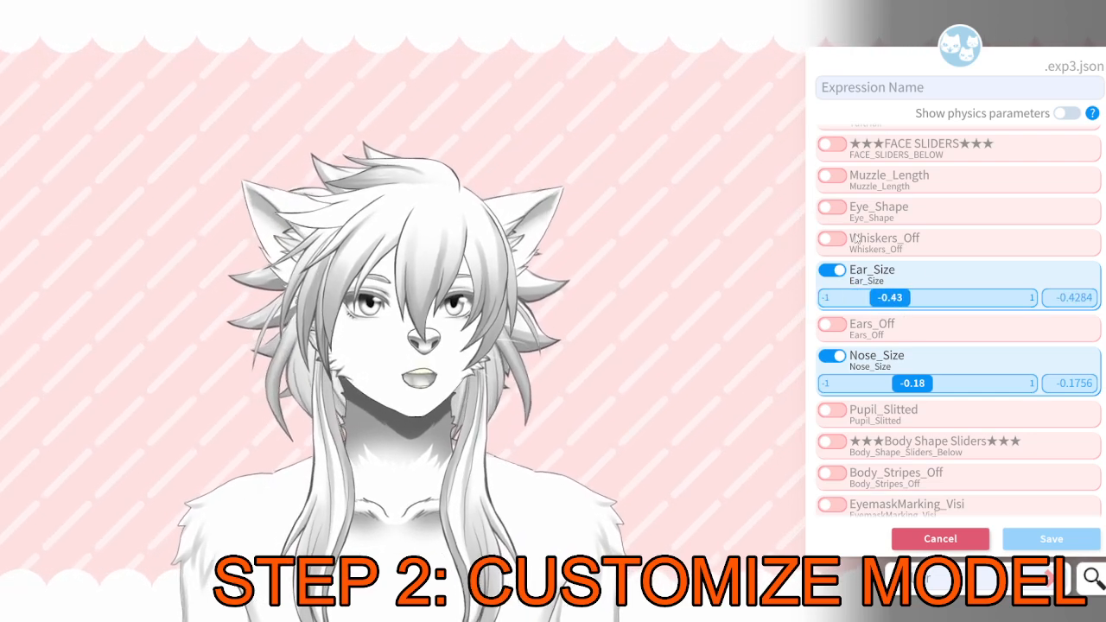
Enable Whiskers_Off and set it to 1 to hide the whiskers.
click(831, 238)
scroll(530, 337, up, 2)
scroll(529, 337, up, 3)
drag(530, 337, 506, 247)
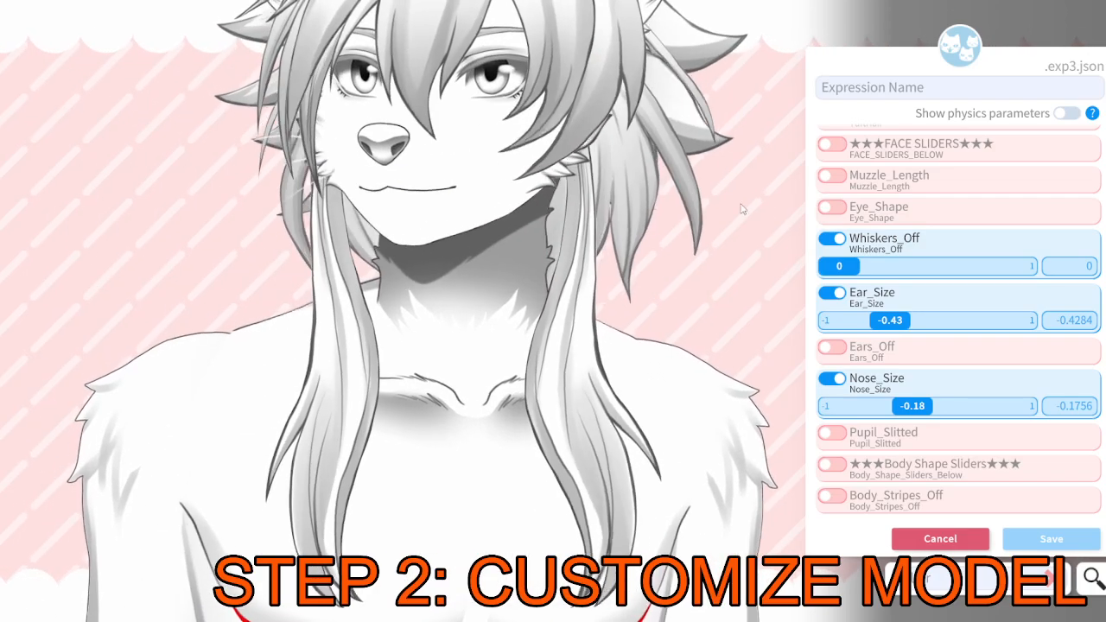
drag(839, 265, 1019, 265)
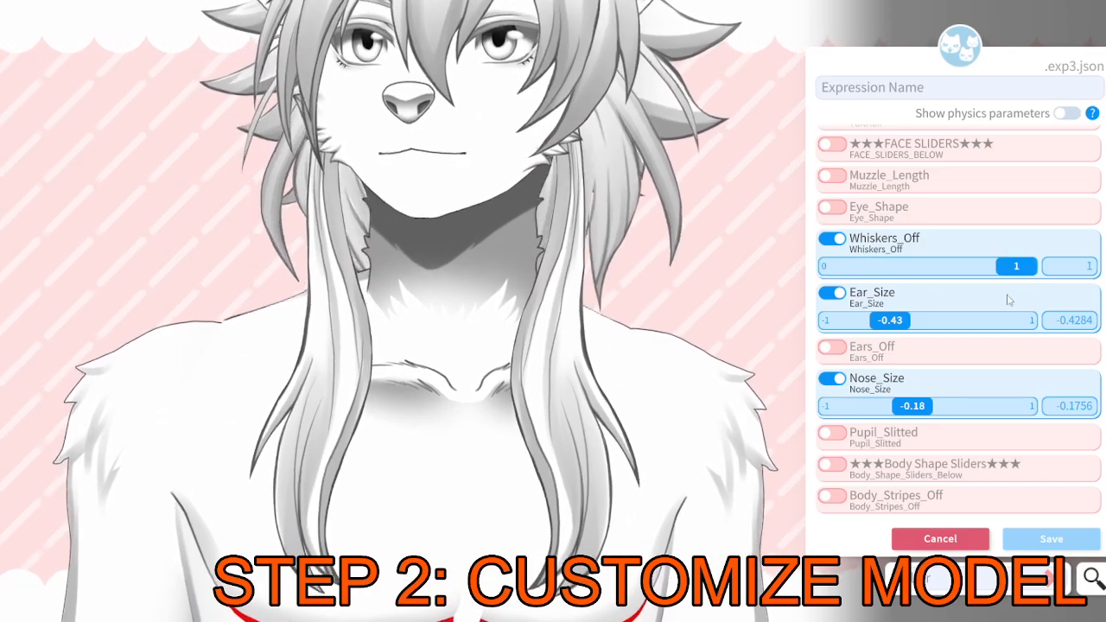
Enable Ears_Off, preview the model with it at 1, and return it to 0.
scroll(762, 368, down, 3)
click(831, 346)
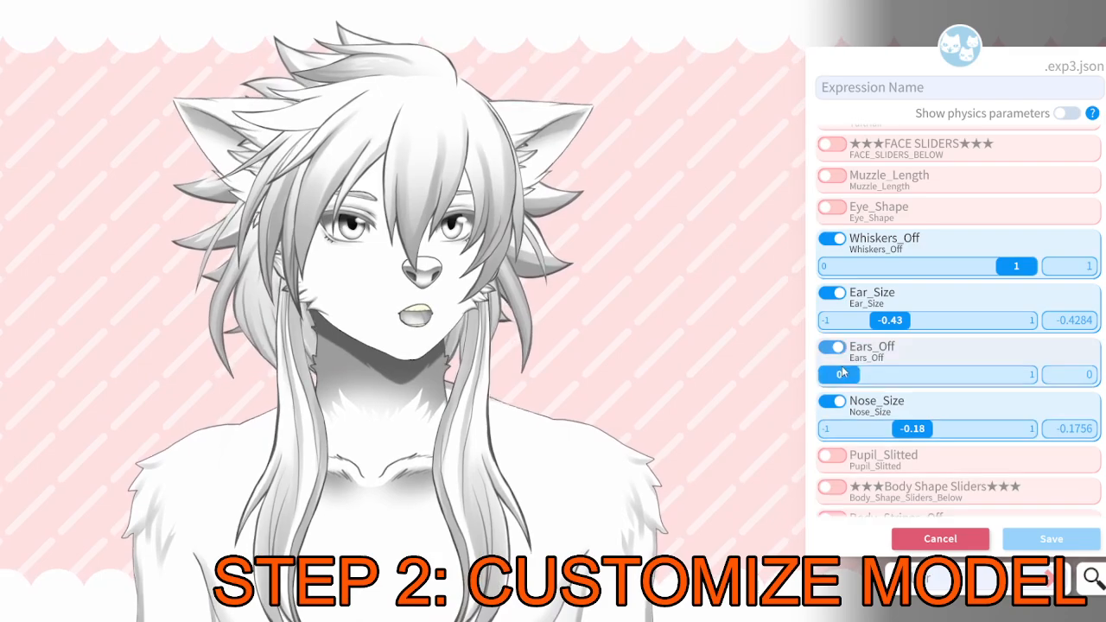
drag(828, 374, 1020, 374)
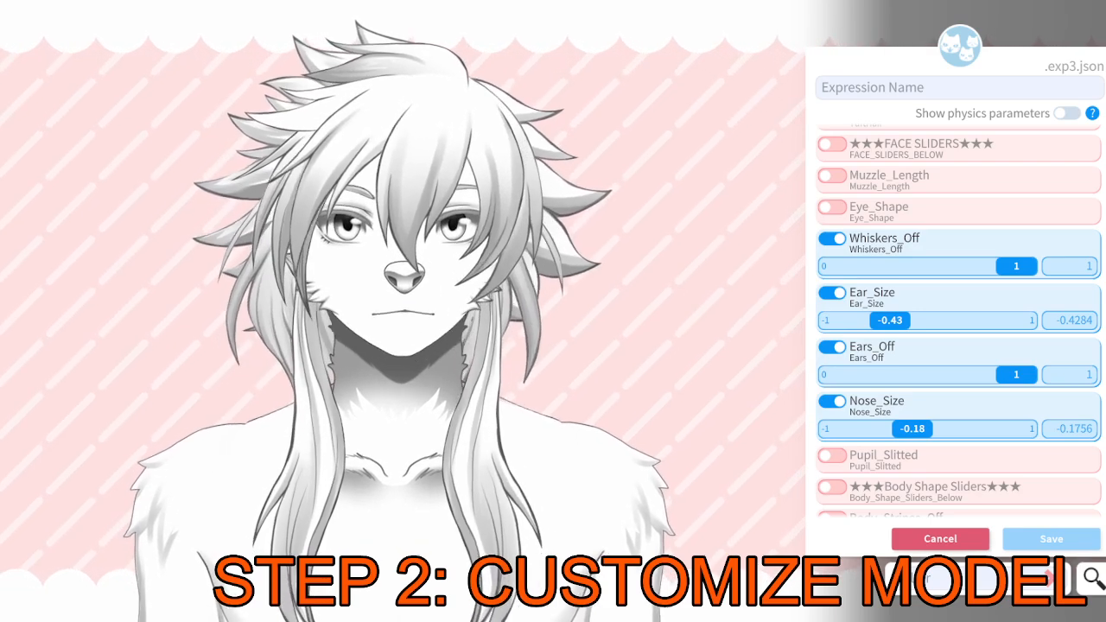
drag(1016, 374, 845, 387)
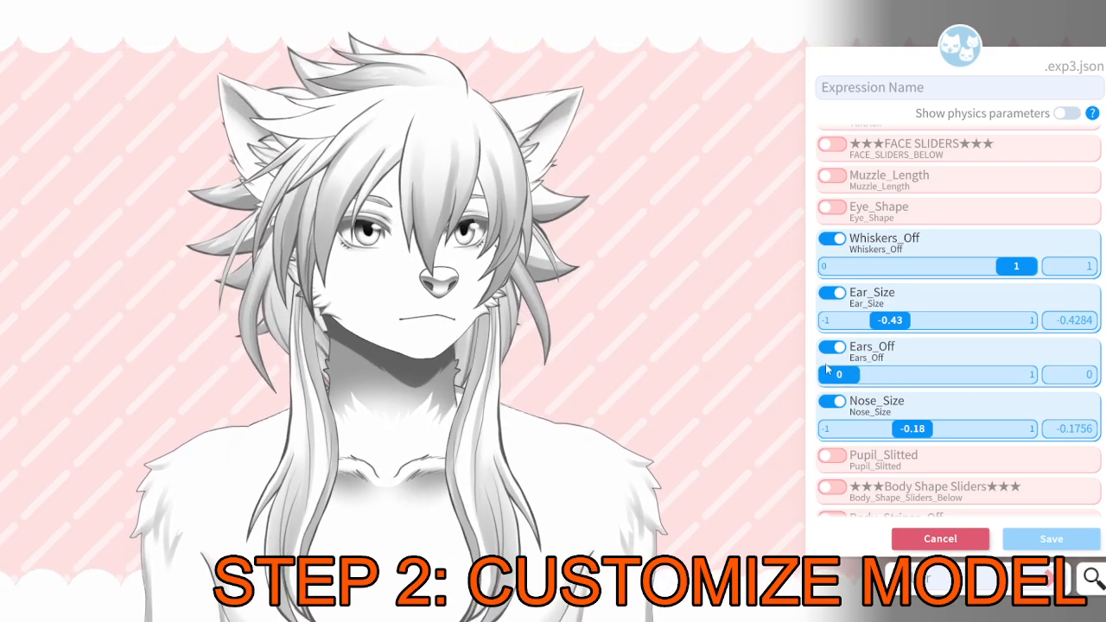
Enable Eye_Shape, compare its negative and positive extremes, and set it to about -0.78.
click(833, 208)
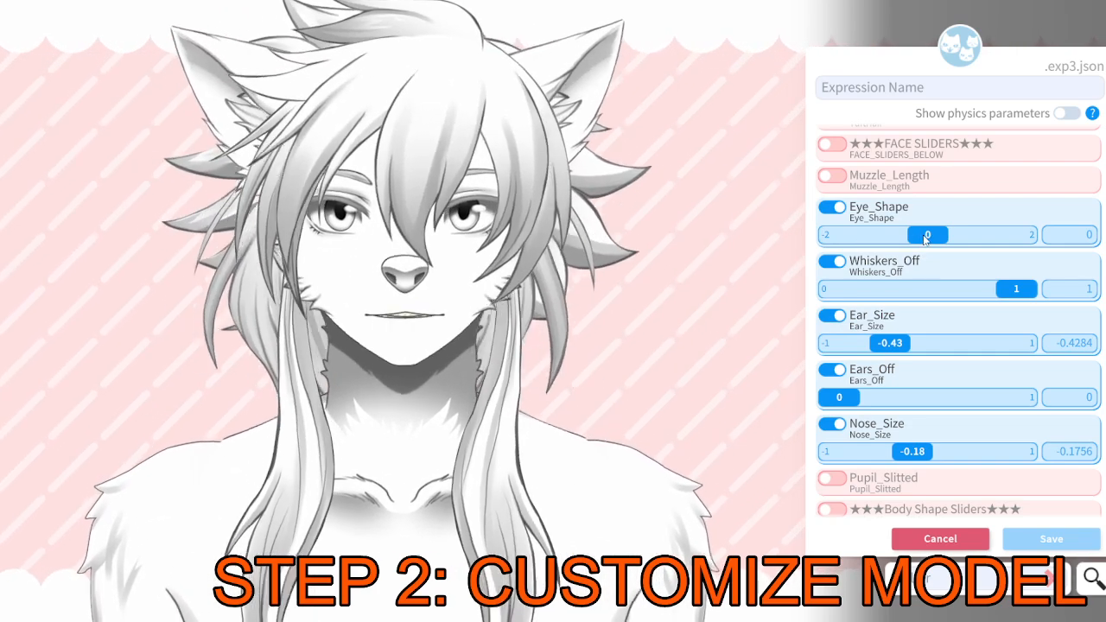
drag(926, 239, 878, 256)
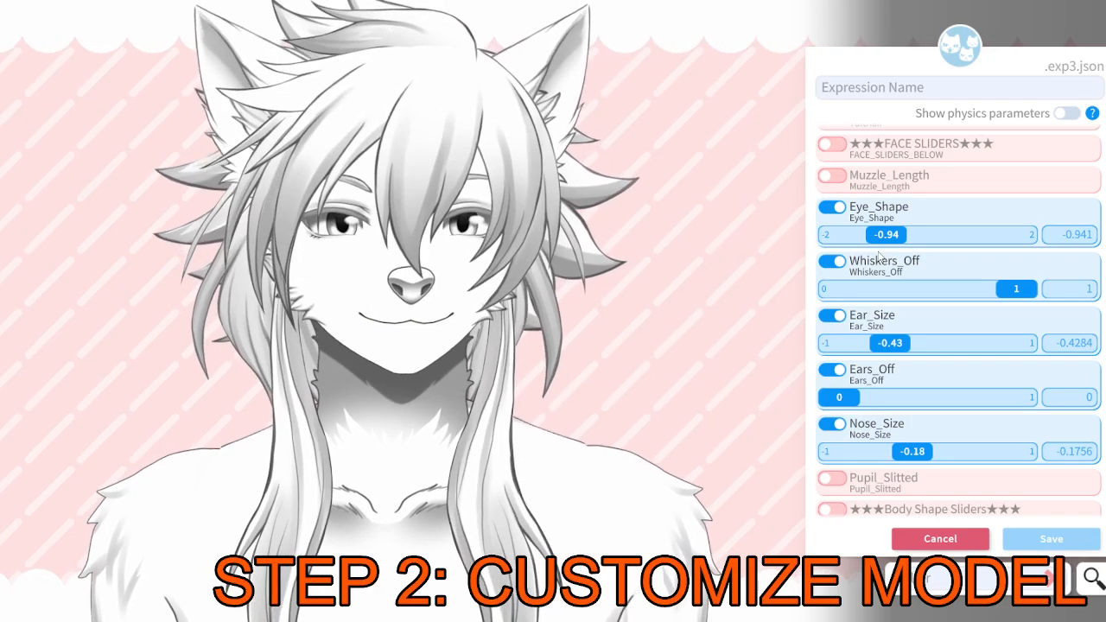
drag(879, 253, 1028, 274)
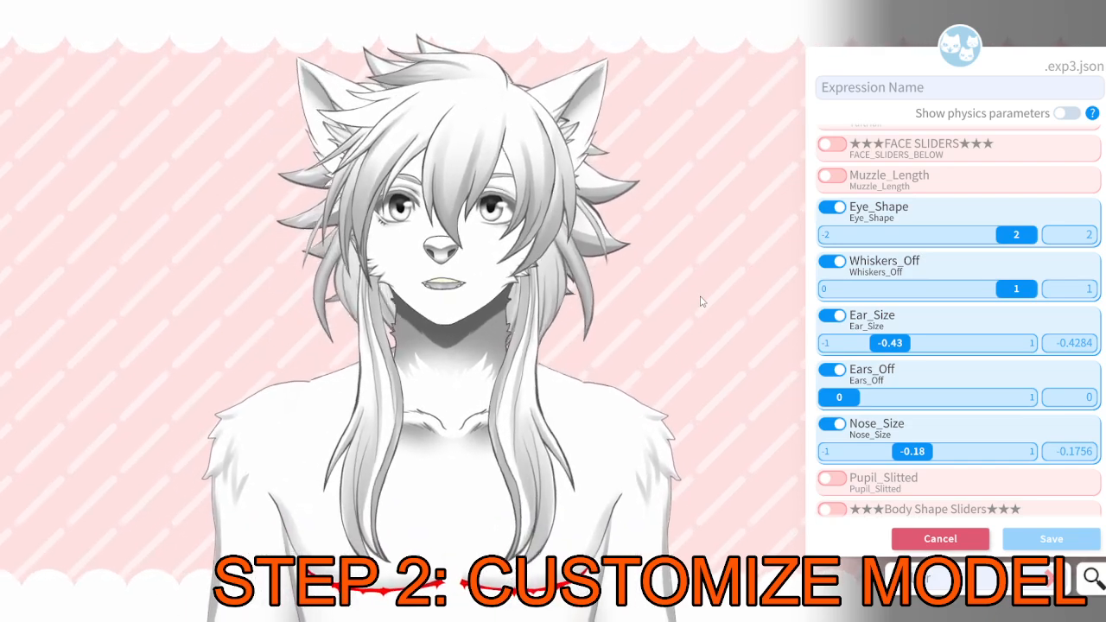
mouse_move(1011, 235)
mouse_down()
mouse_move(973, 246)
mouse_move(1006, 255)
mouse_up()
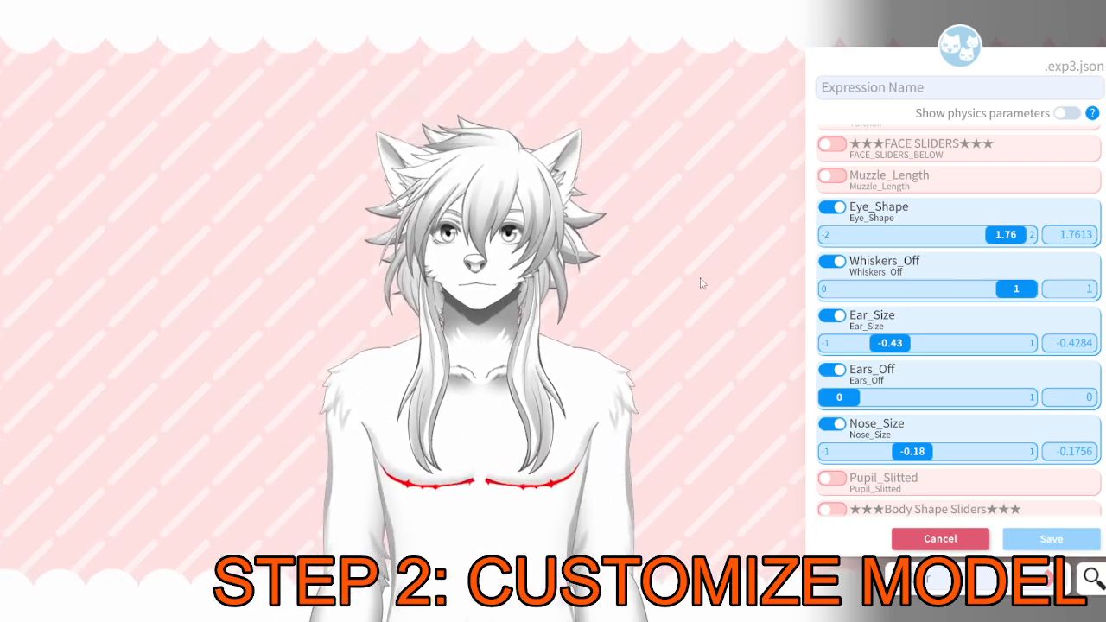
drag(1011, 242, 897, 257)
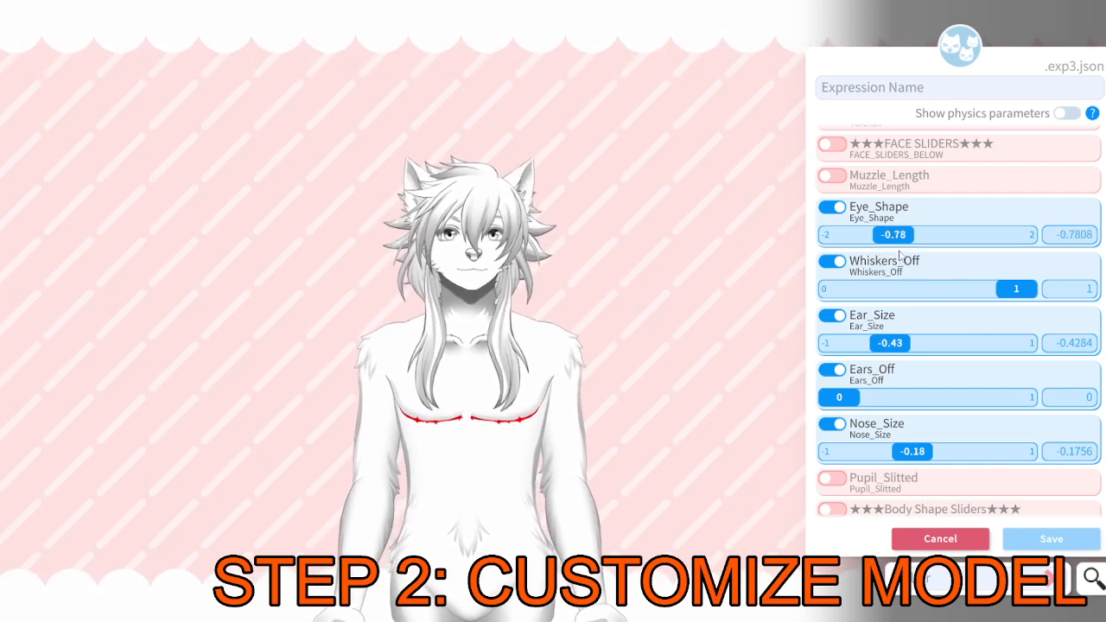
Name the expression MyCustomModel.
scroll(957, 353, down, 3)
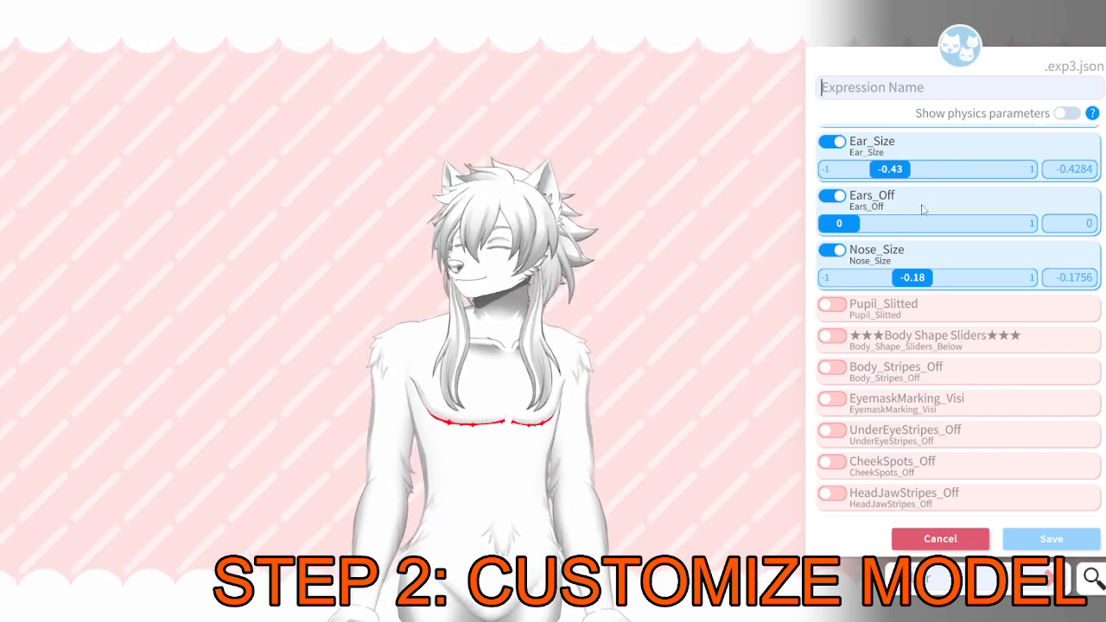
text(mYcUSTOMmODEL)
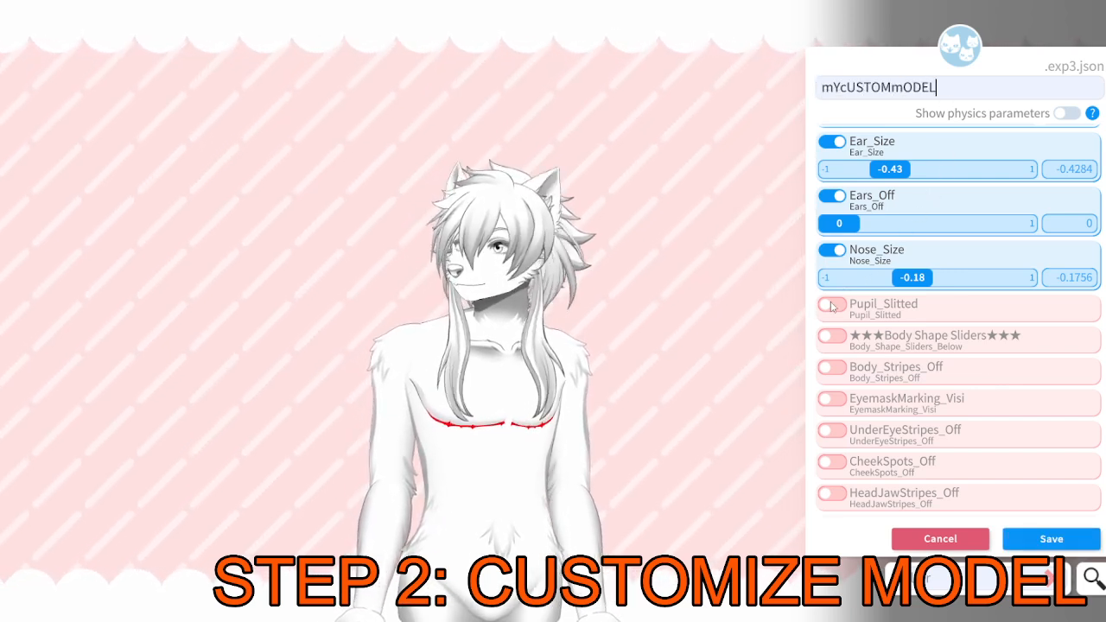
key(ctrl+a)
text(My)
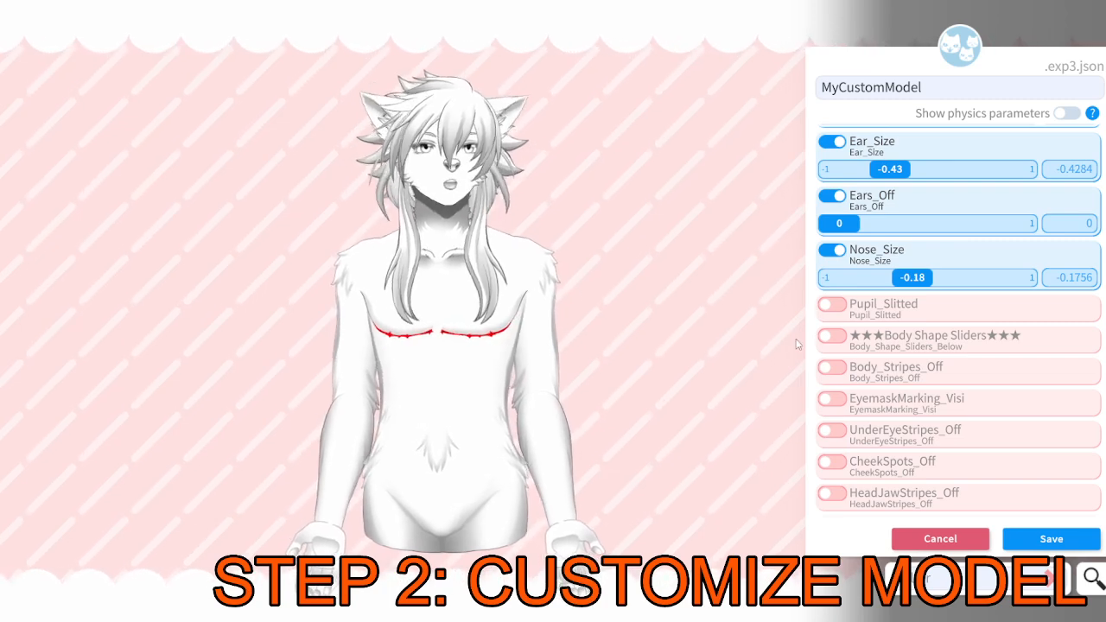
Test Pupil_Slitted at 1, turn it off again, and save the expression, closing the expression chooser.
click(841, 315)
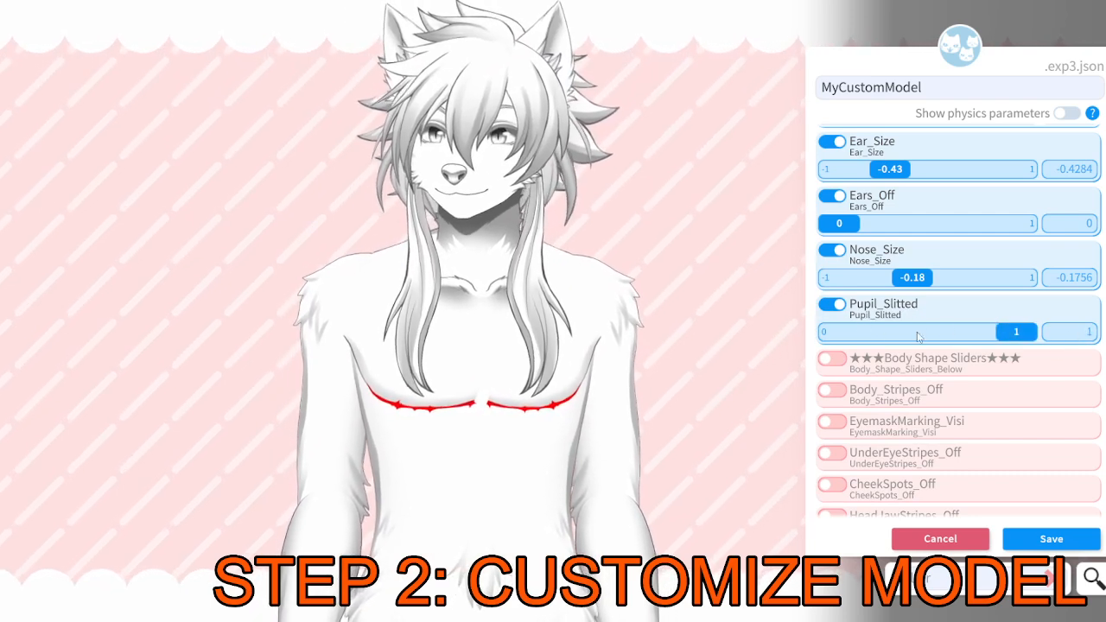
click(824, 307)
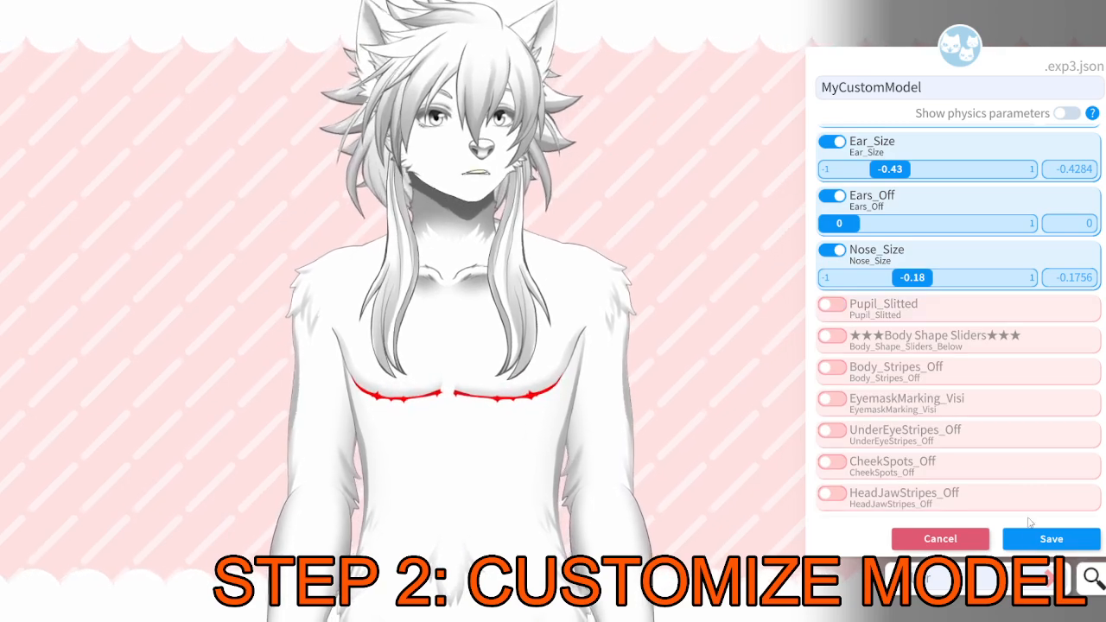
click(1039, 546)
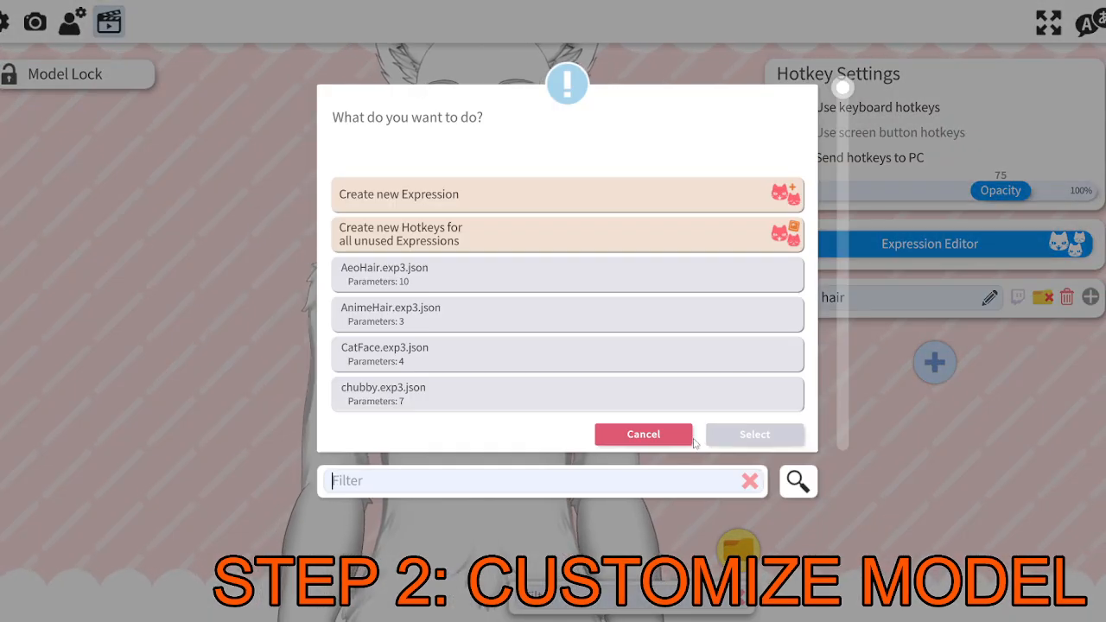
click(671, 436)
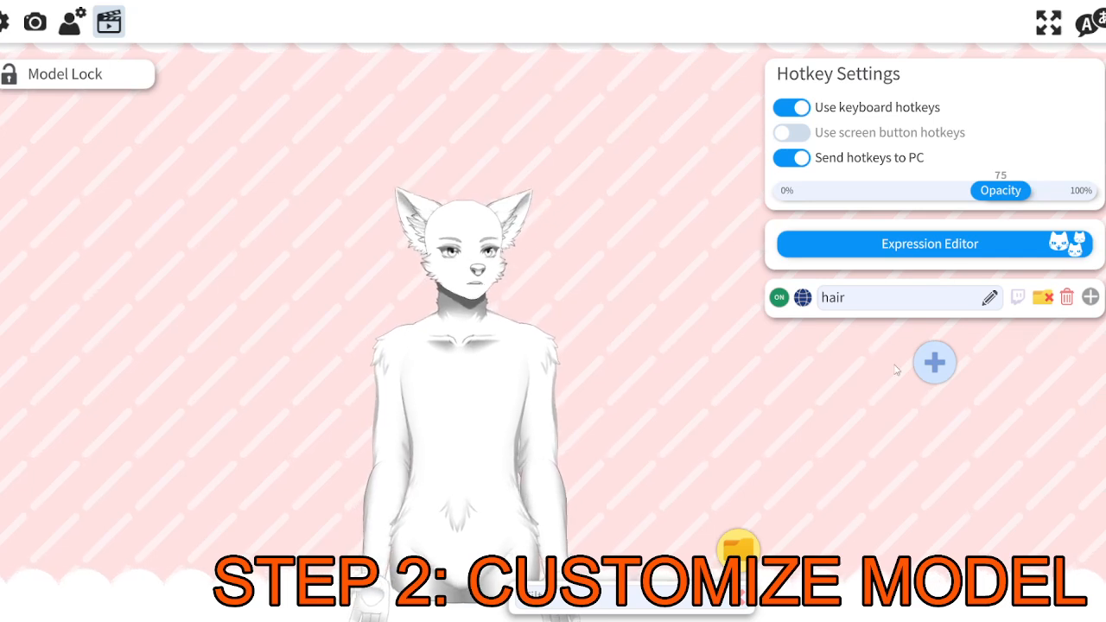
Add a hotkey named MyCustomModel with the Set/Unset Expression (exp3) action.
click(933, 538)
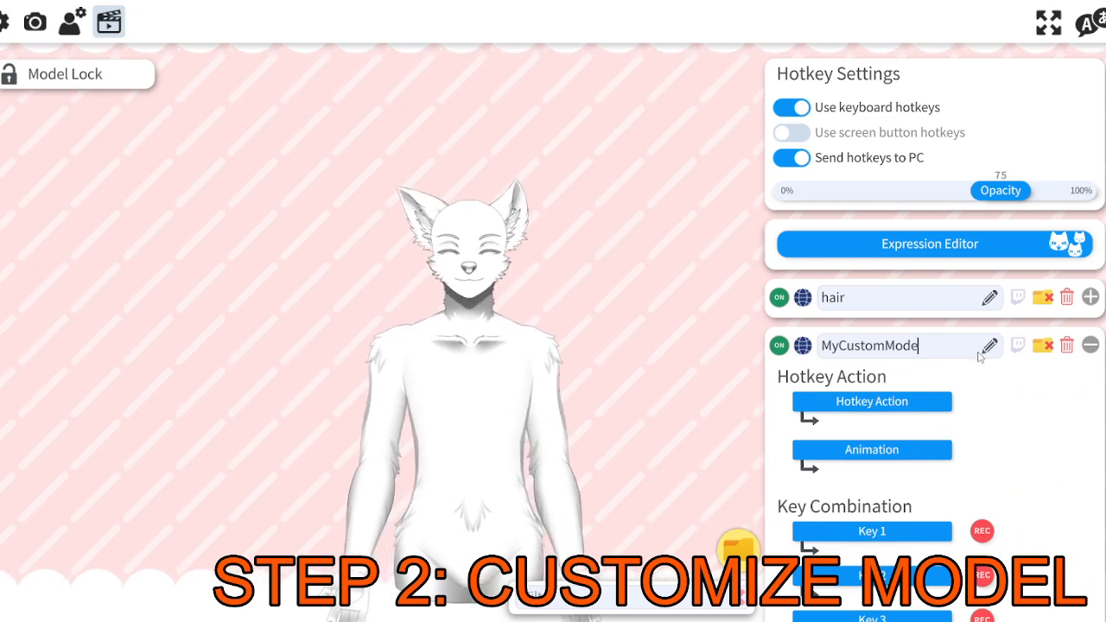
click(912, 404)
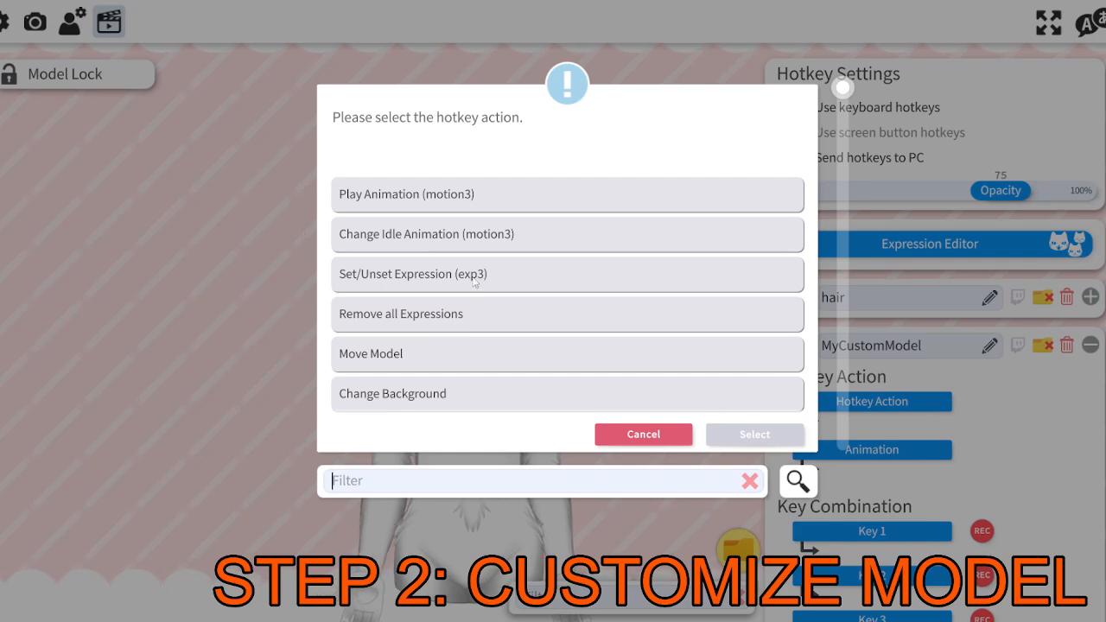
click(477, 285)
click(777, 436)
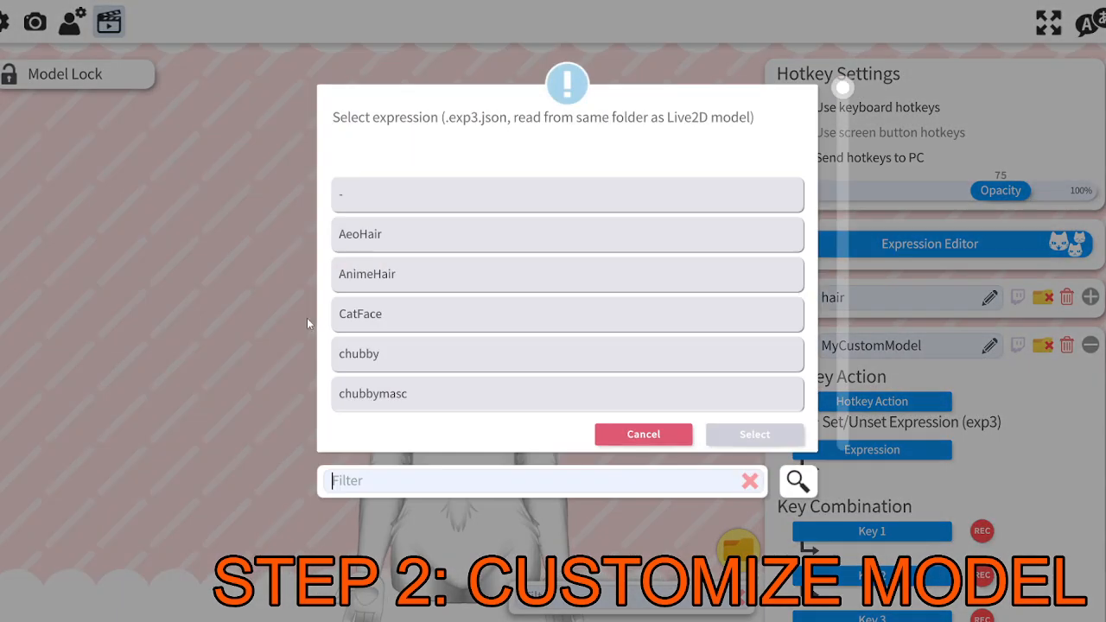
Assign the saved MyCustomModel expression to the new hotkey.
scroll(408, 390, down, 5)
click(365, 354)
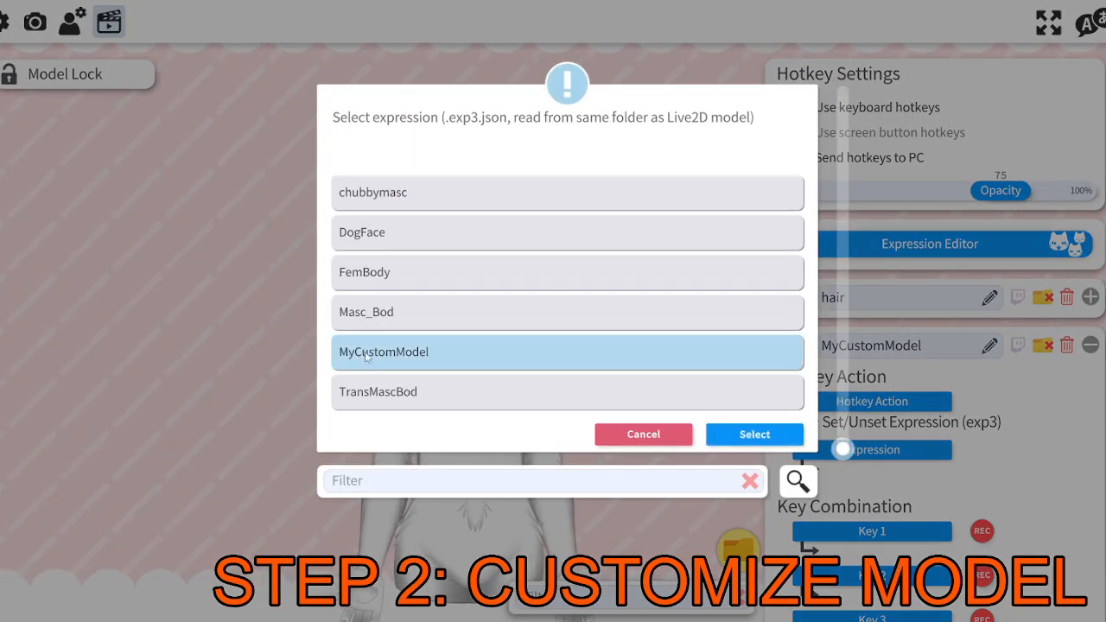
click(737, 435)
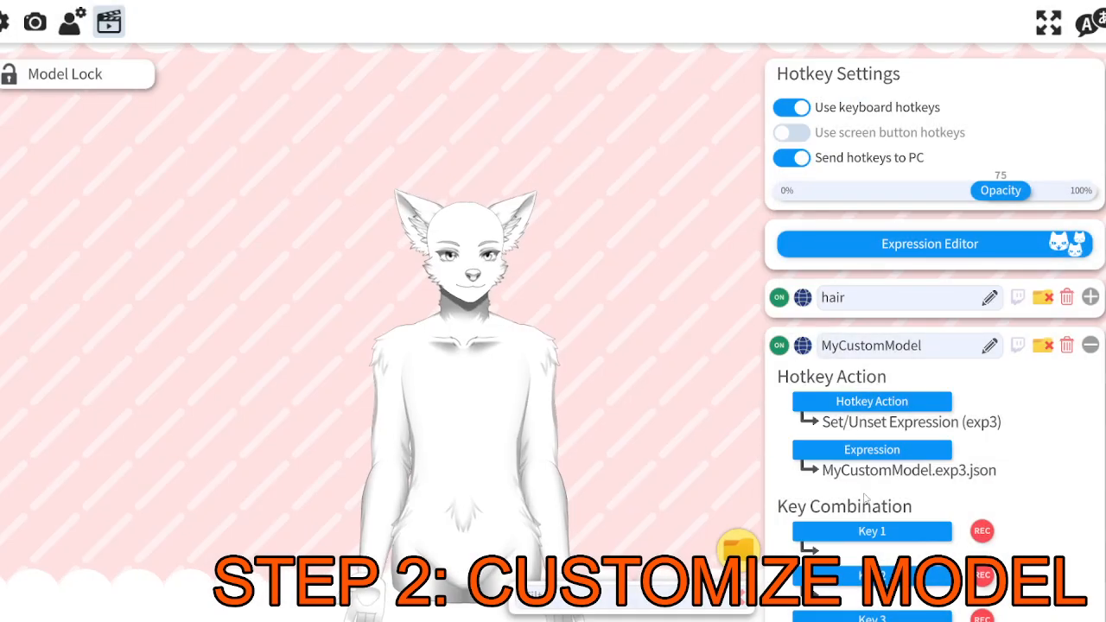
Record N1 as Key 1 of the MyCustomModel hotkey and clear that key assignment again.
click(980, 531)
key(KP_1)
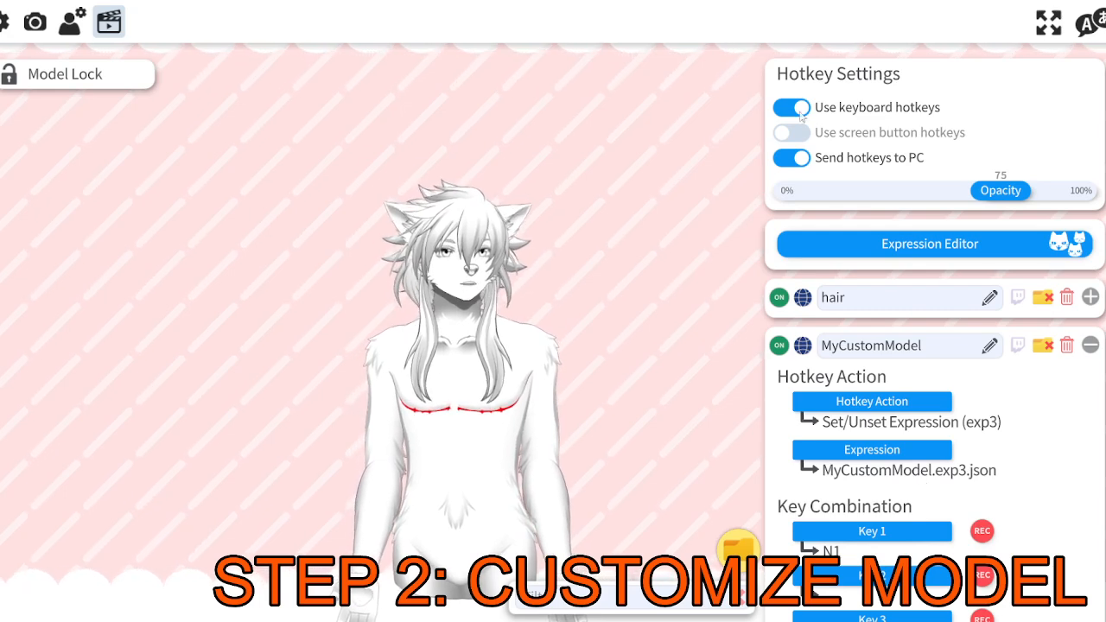
click(844, 534)
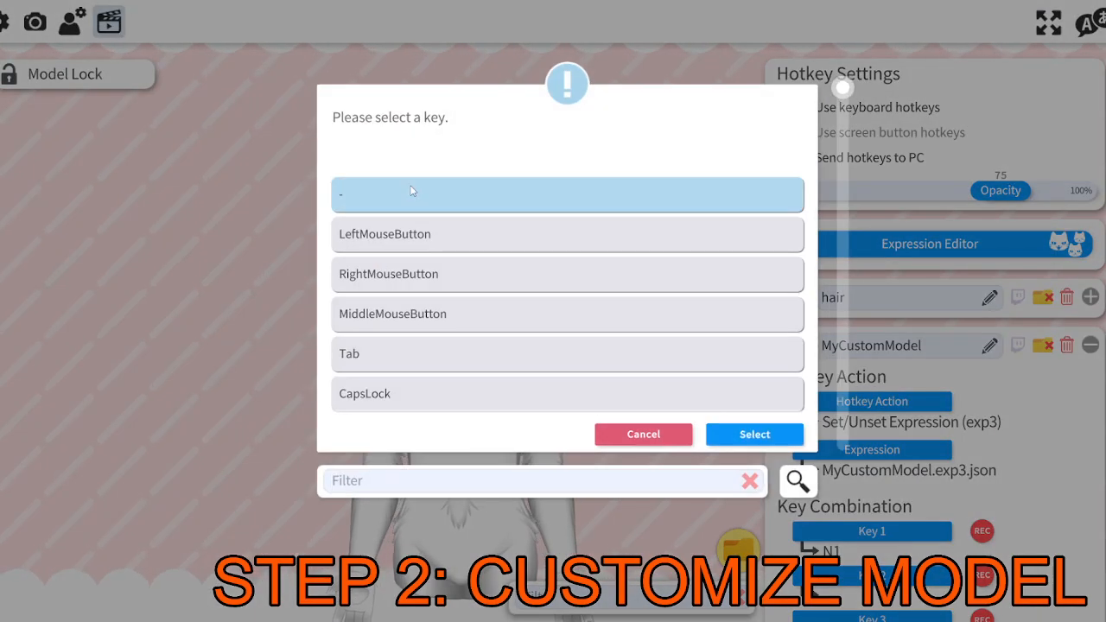
click(754, 435)
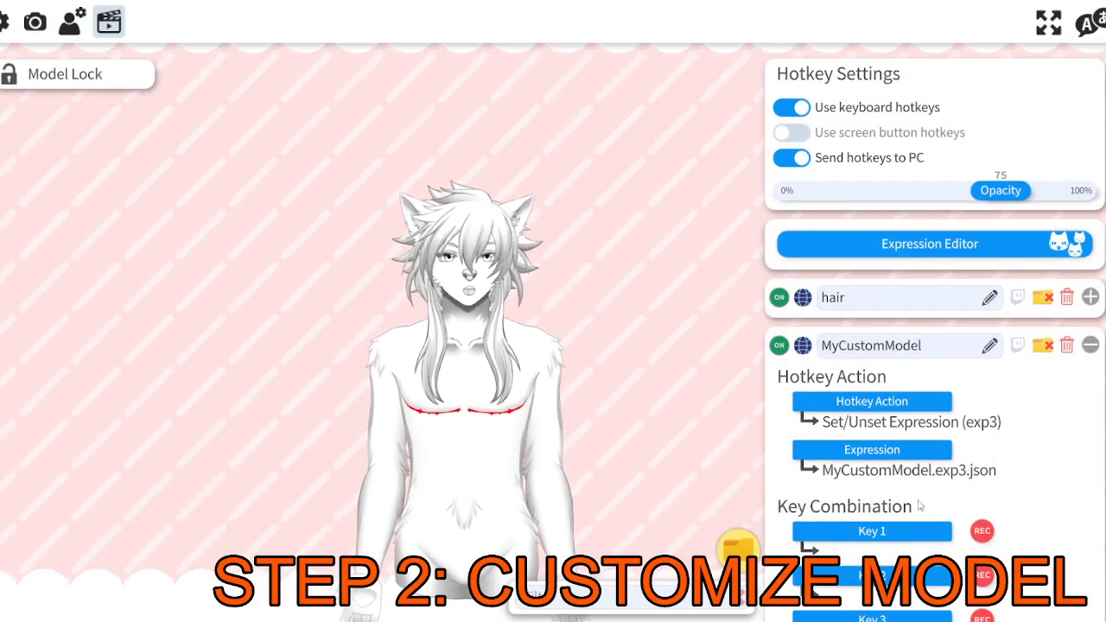
Record the key combination N1 and N2 for the MyCustomModel hotkey and collapse its settings.
scroll(916, 475, down, 2)
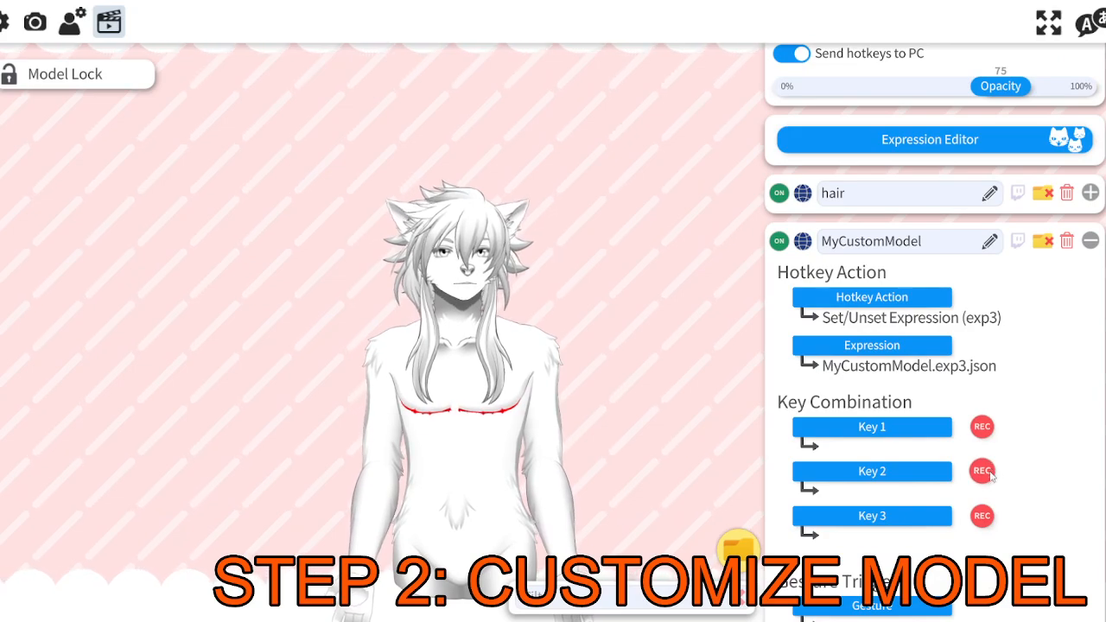
click(982, 426)
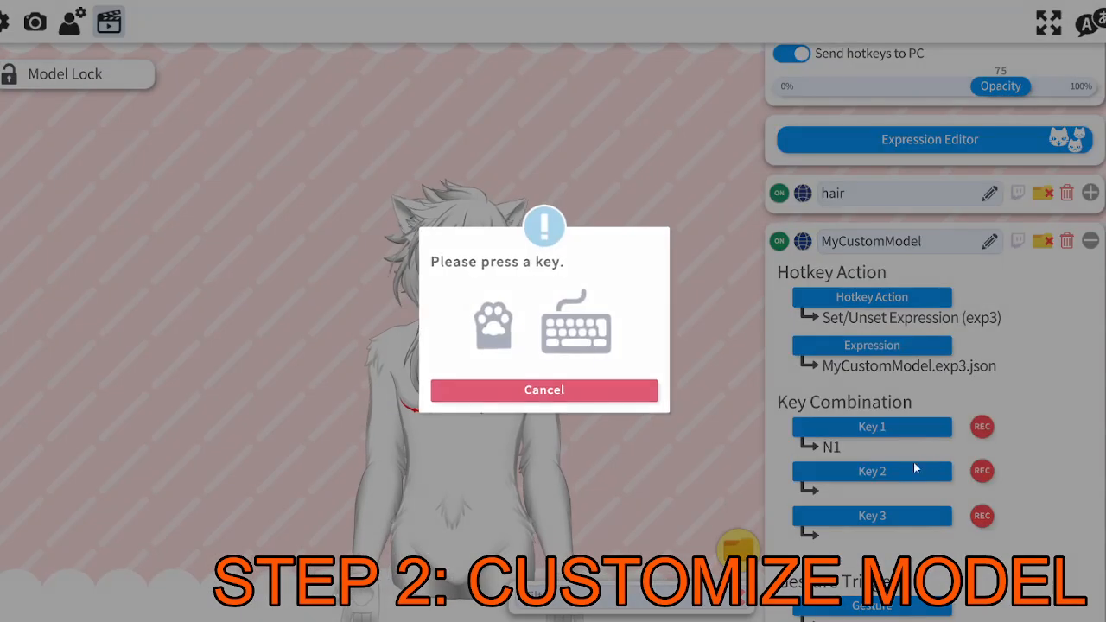
key(KP_1)
click(981, 471)
key(KP_2)
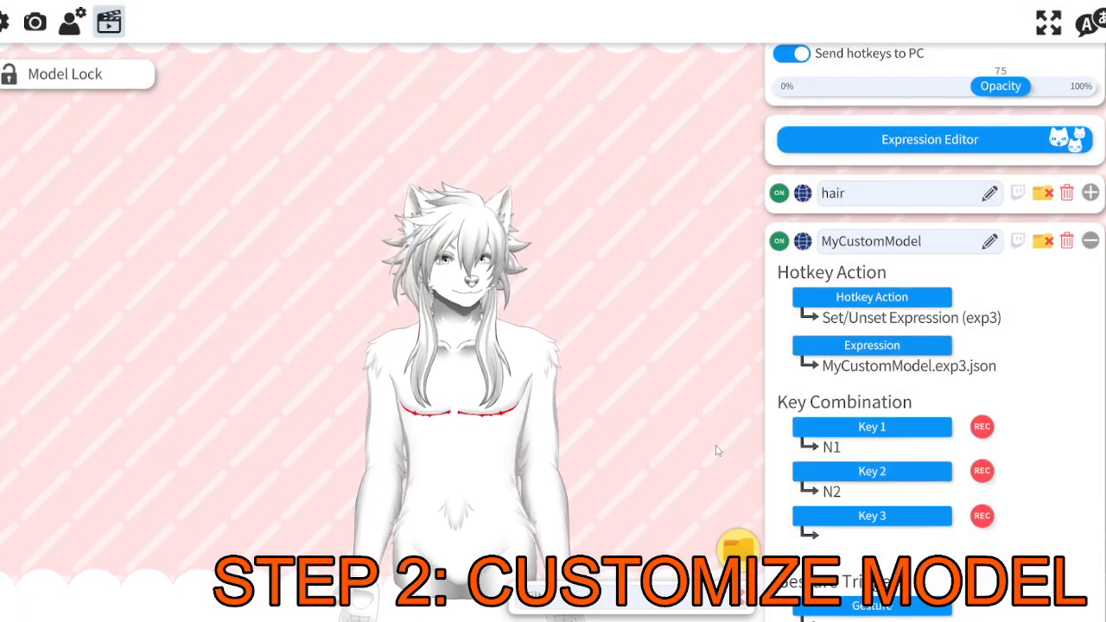
click(1090, 241)
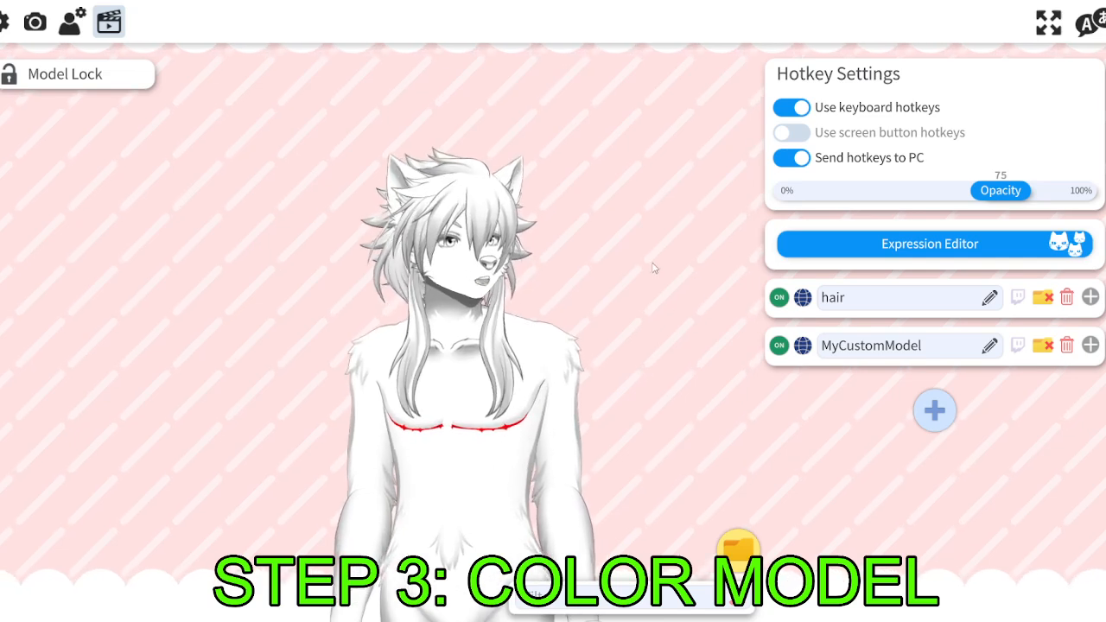
Open the model customization option for multiply/screen color of ArtMeshes.
click(69, 31)
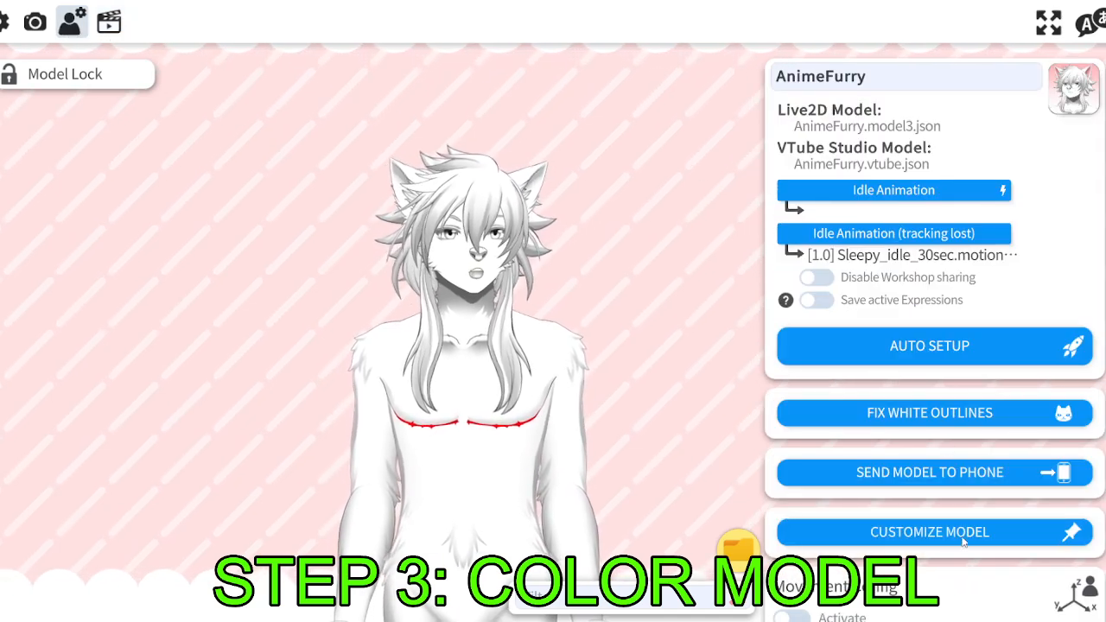
scroll(924, 430, down, 2)
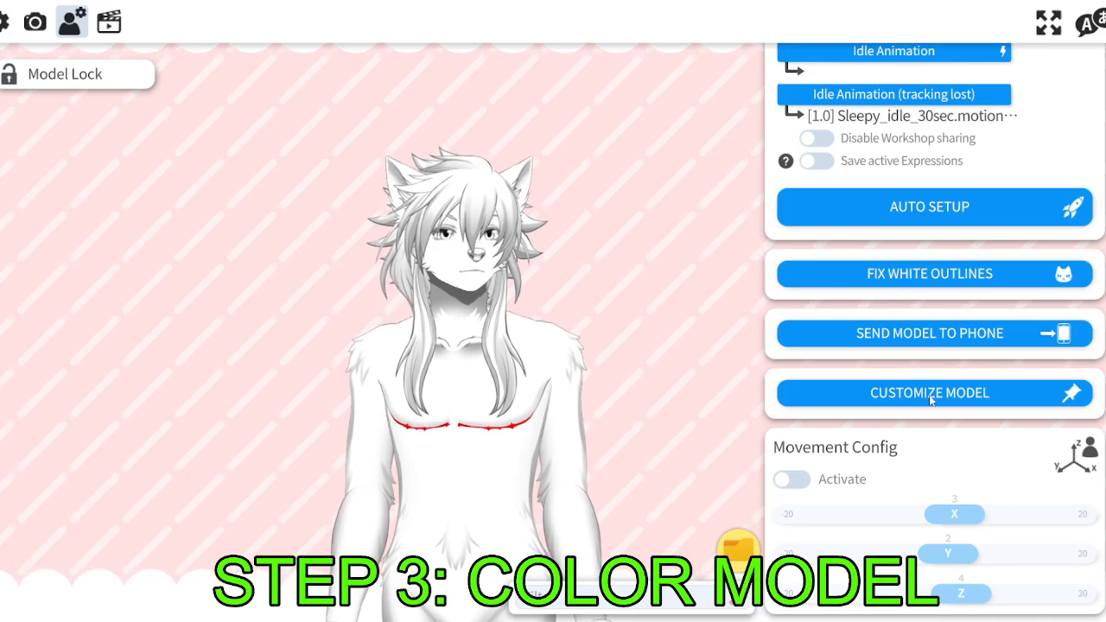
click(931, 399)
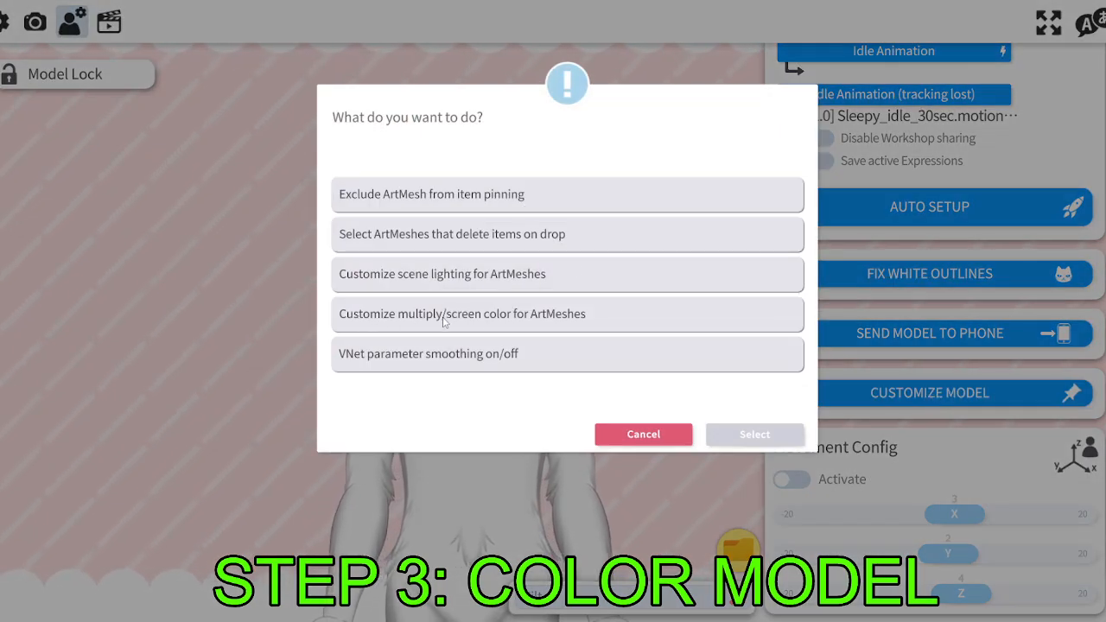
click(445, 328)
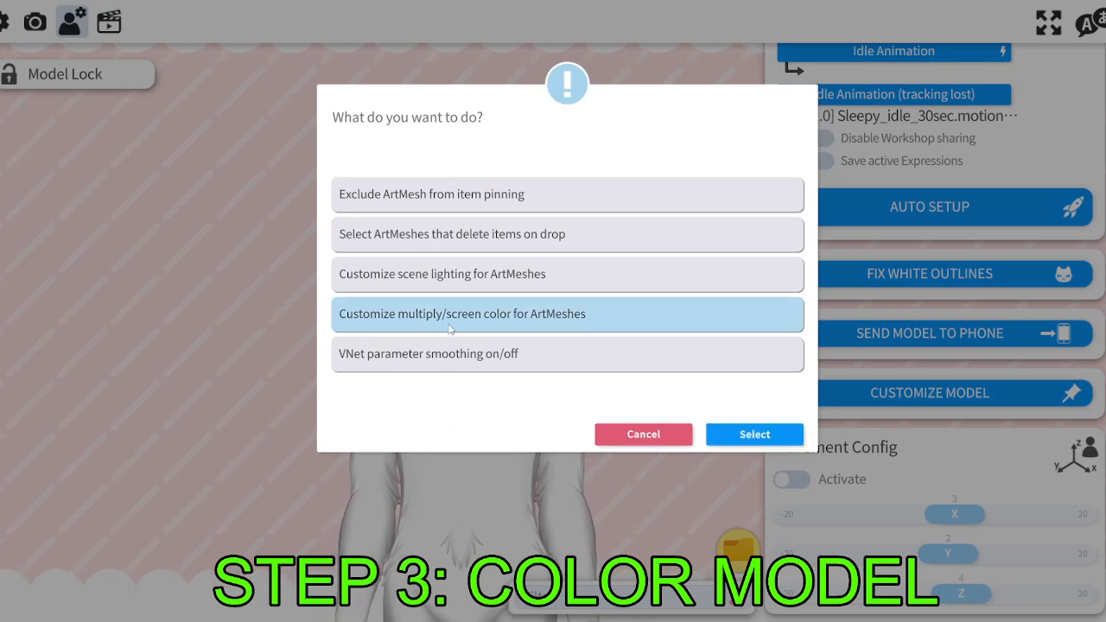
click(754, 435)
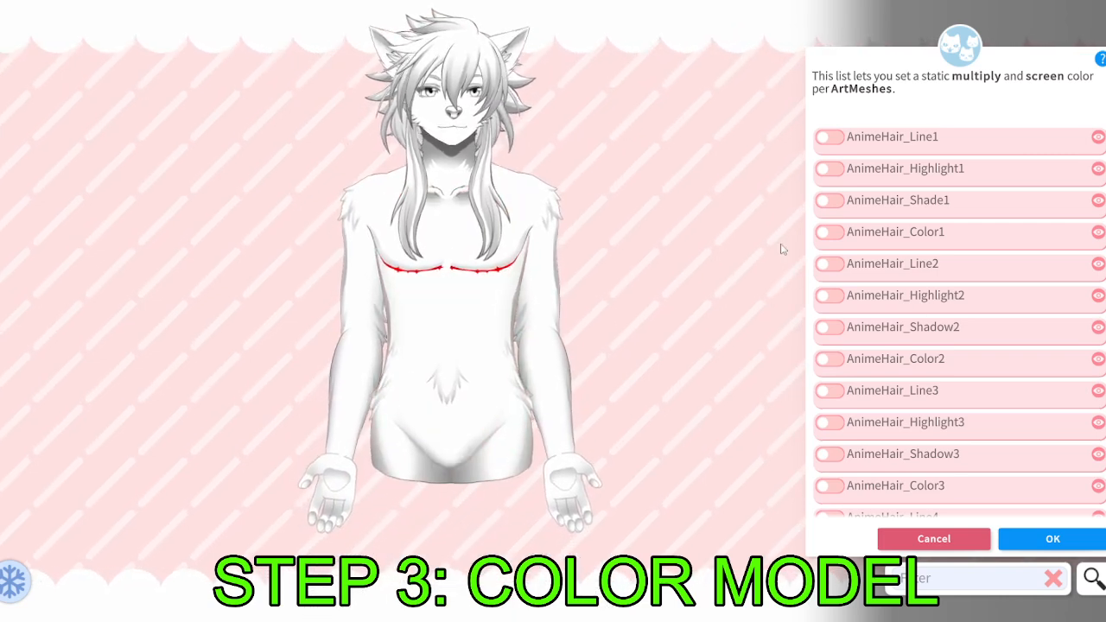
Look through the list of ArtMeshes that can be given a multiply and screen color.
scroll(942, 159, down, 15)
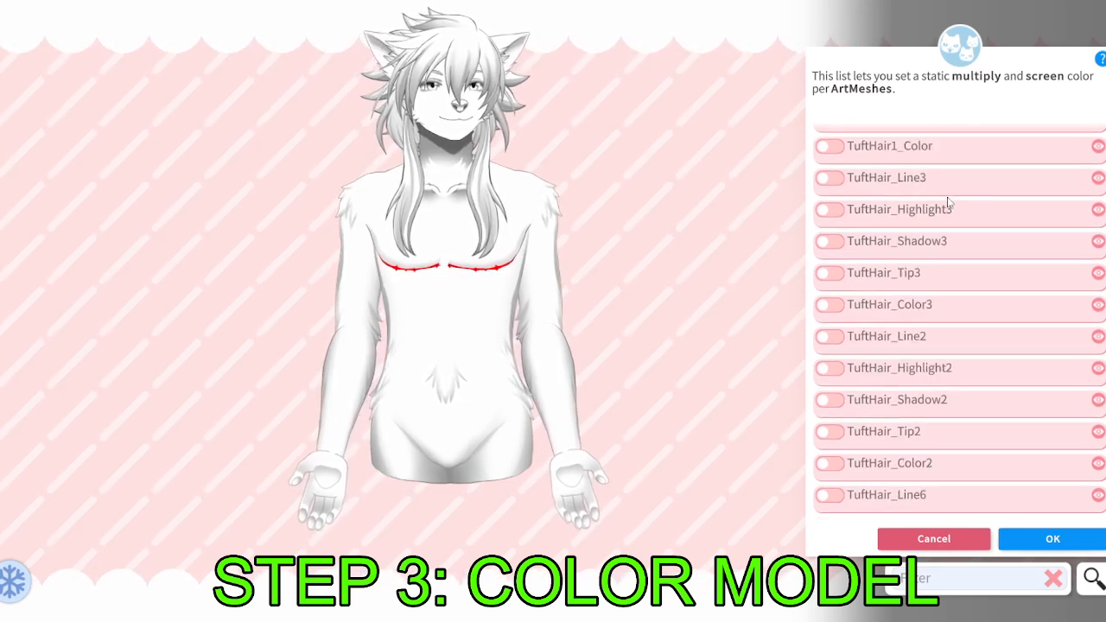
scroll(950, 242, down, 15)
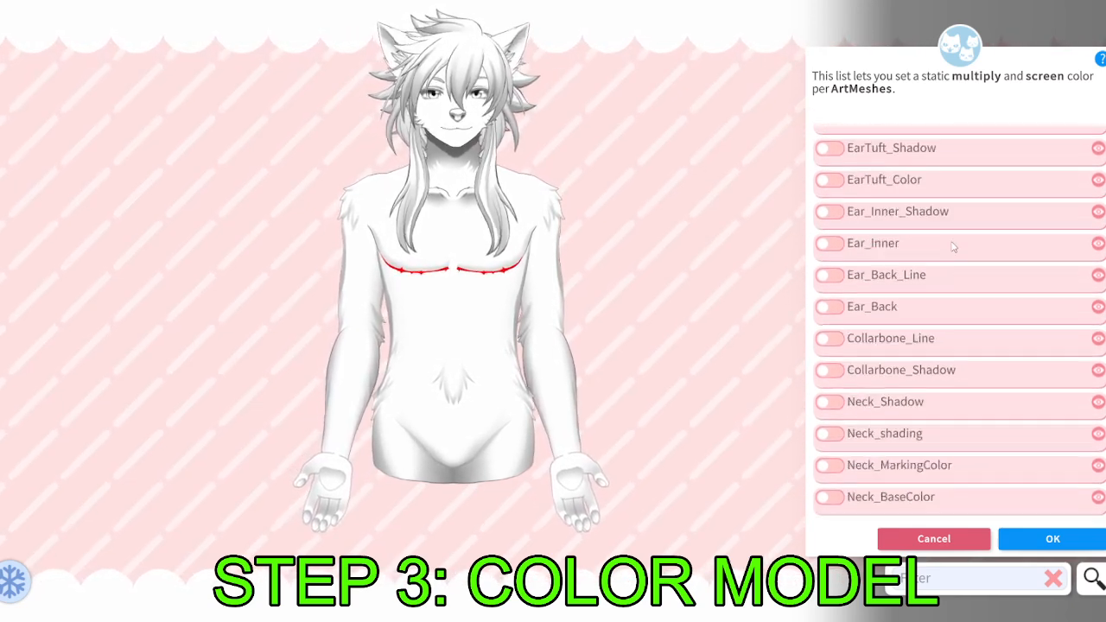
scroll(959, 291, down, 15)
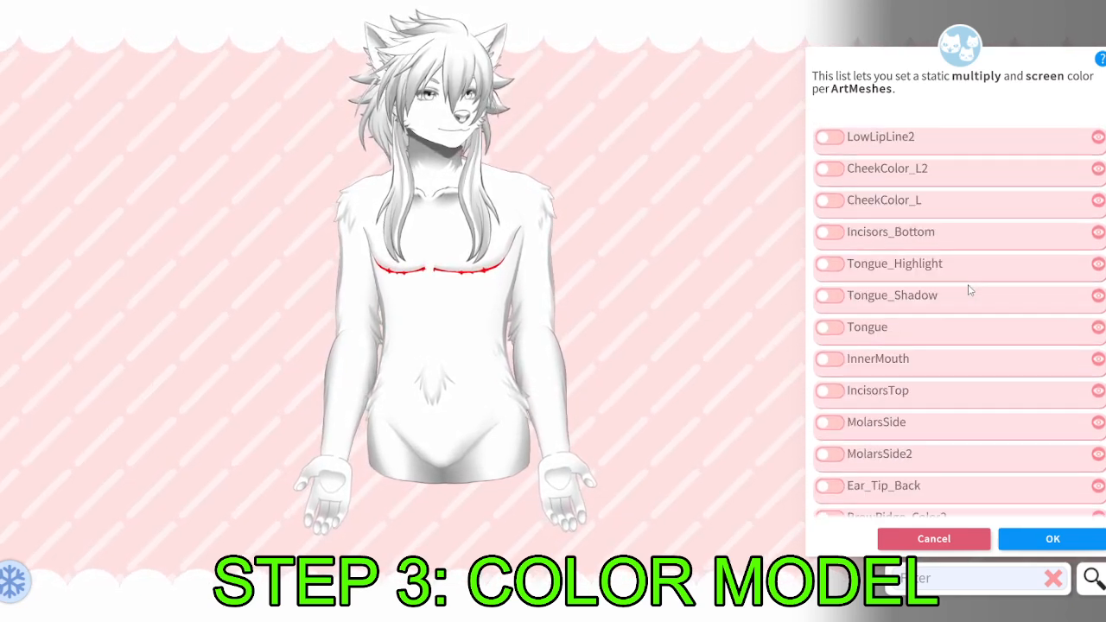
scroll(968, 293, down, 15)
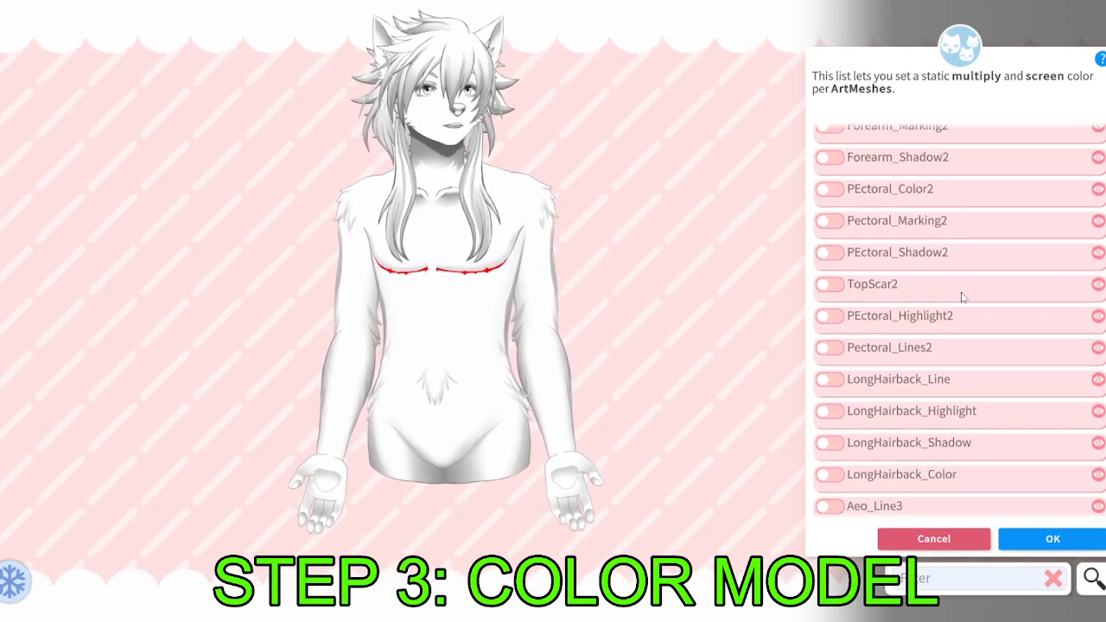
scroll(961, 297, down, 3)
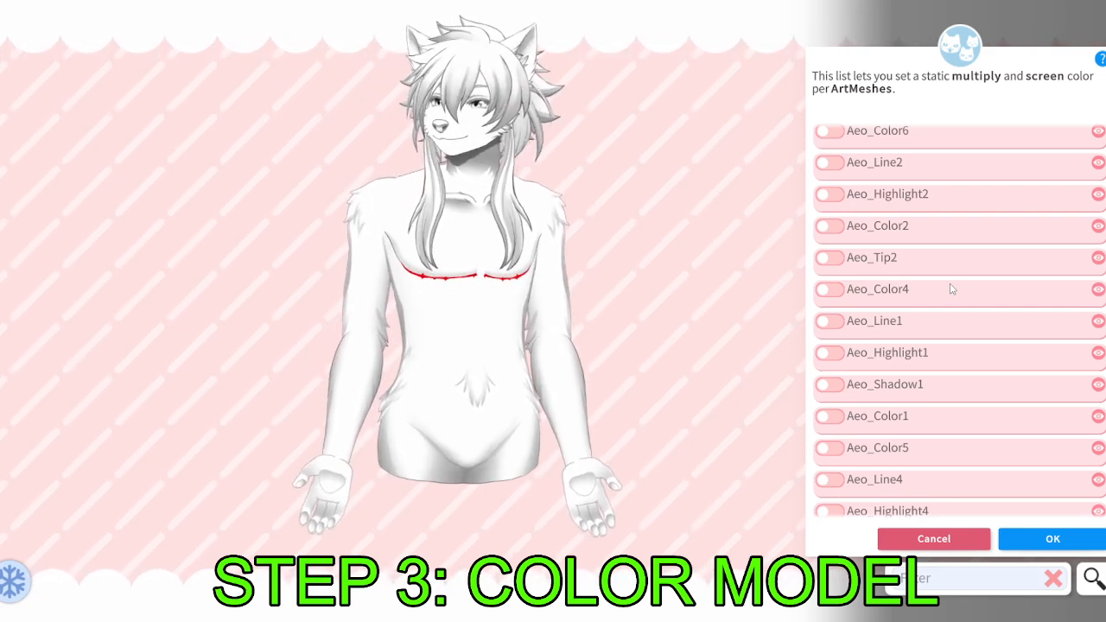
Pick the torso directly on the enlarged model to limit the list to the ArtMeshes at that spot.
scroll(631, 212, up, 4)
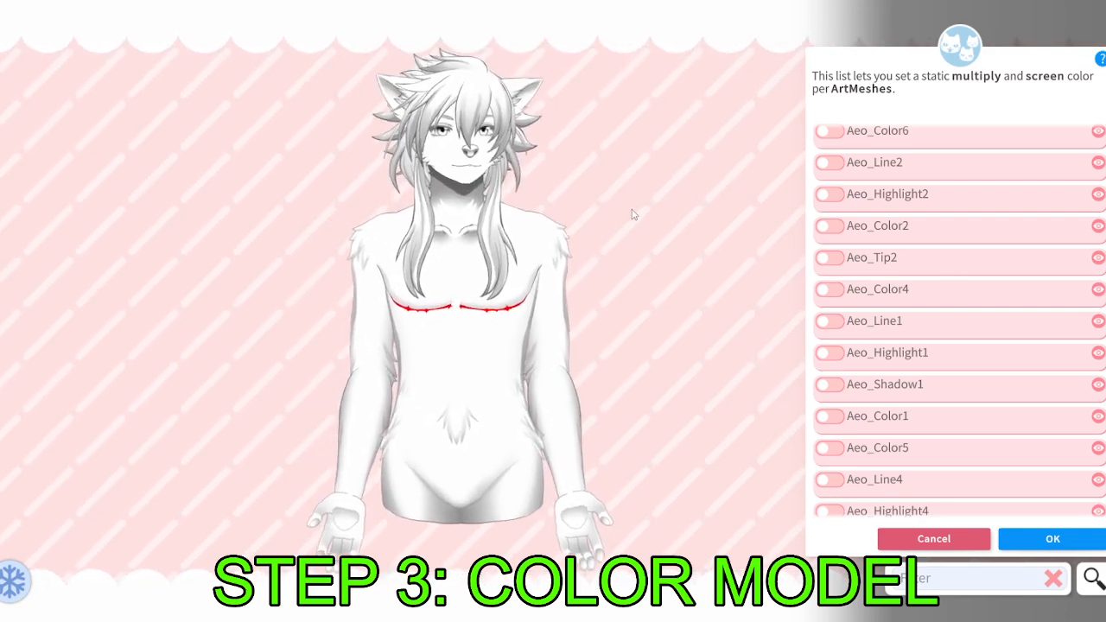
scroll(689, 228, up, 2)
drag(683, 212, 703, 333)
scroll(693, 308, up, 2)
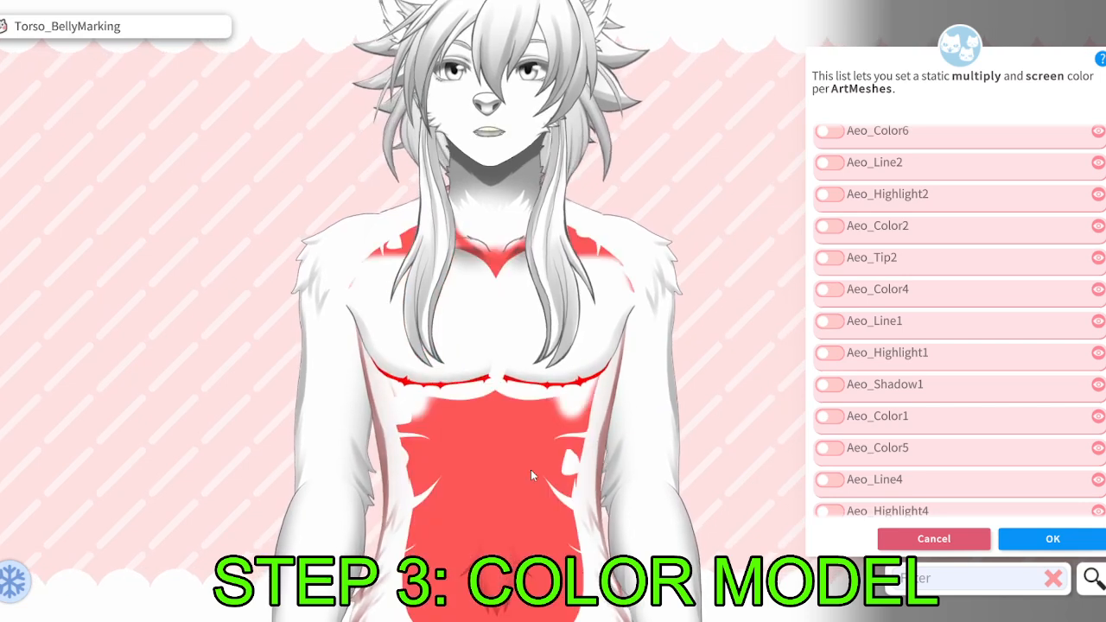
drag(490, 399, 499, 264)
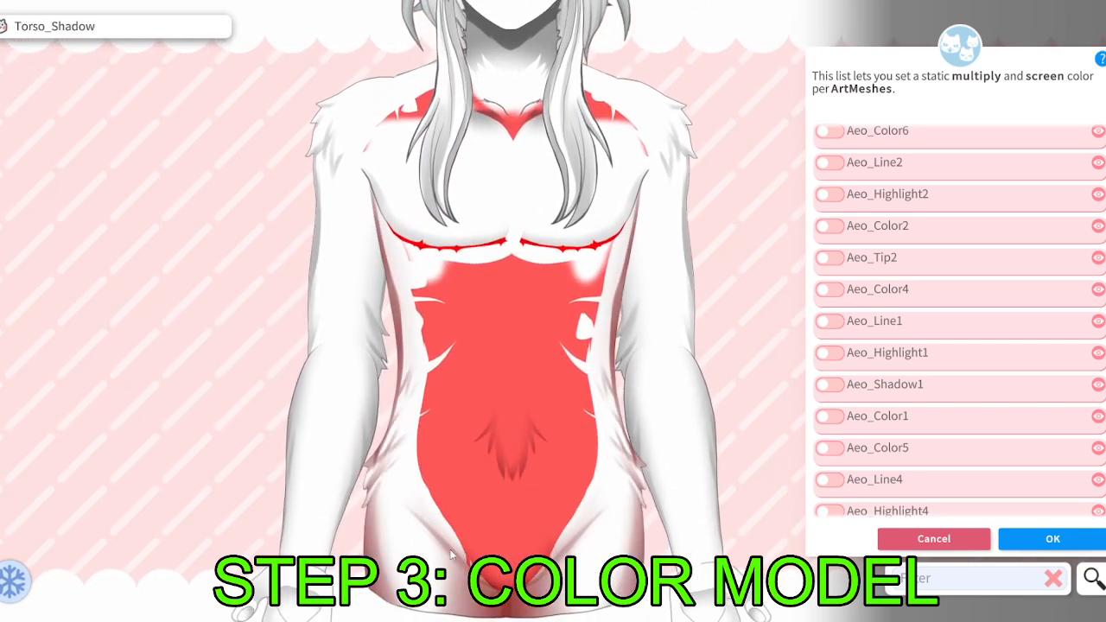
click(421, 475)
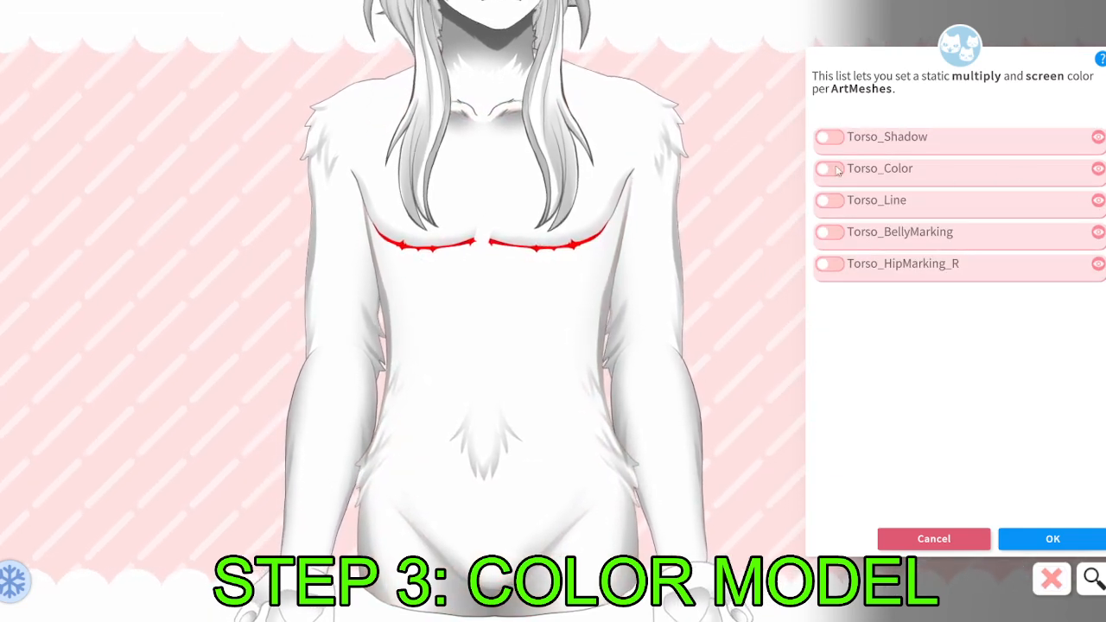
Preview which parts of the model Torso_Color, Torso_Shadow, Torso_BellyMarking and Torso_HipMarking_R cover.
click(1097, 170)
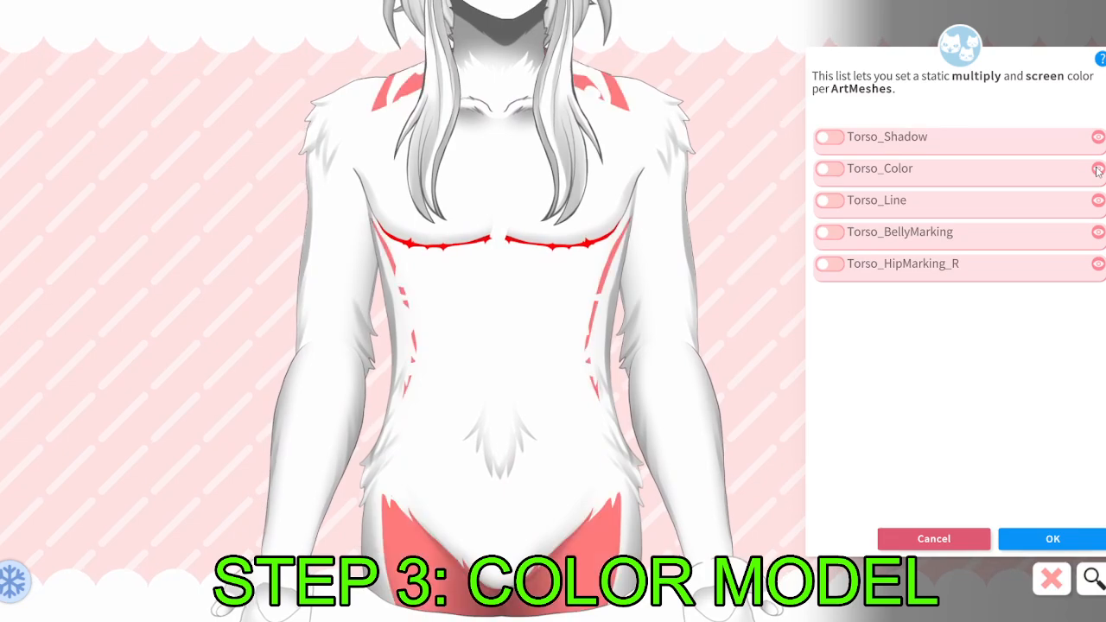
click(1097, 137)
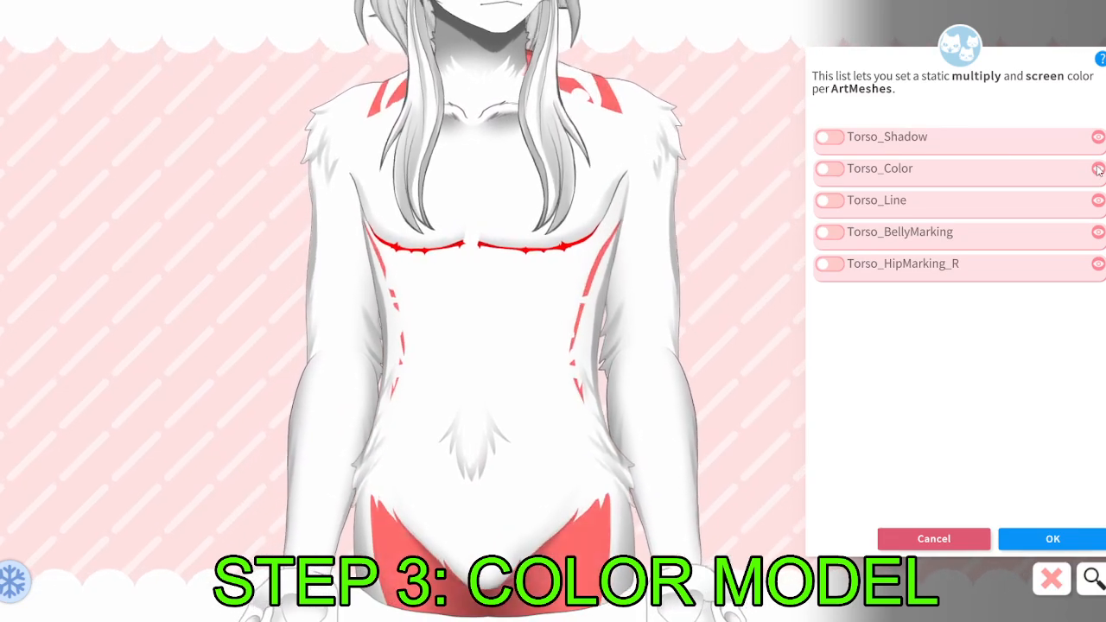
click(1098, 139)
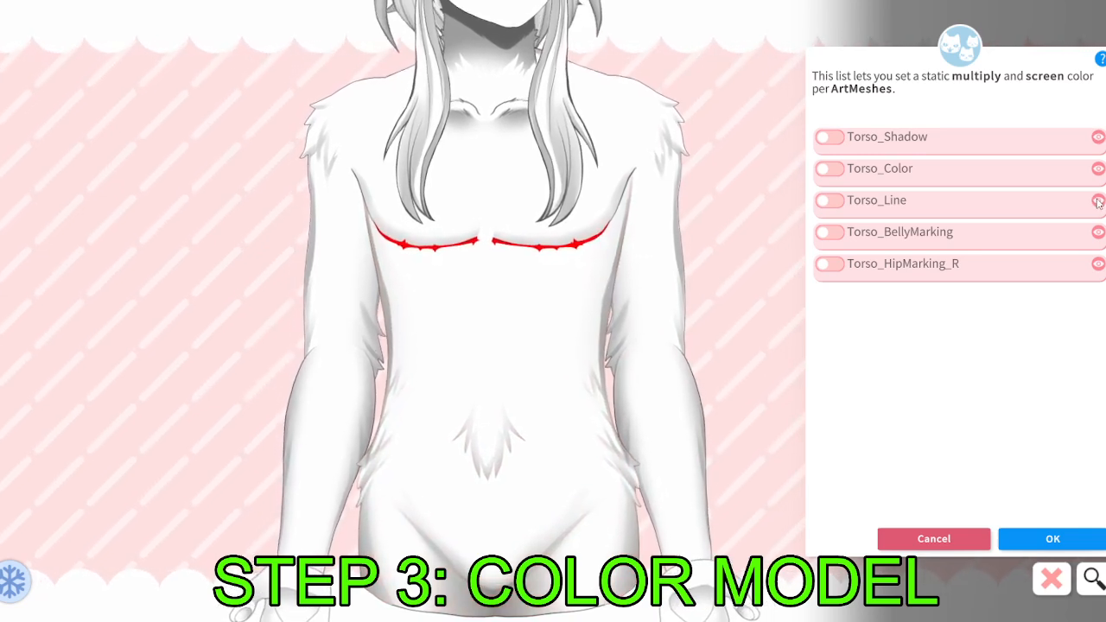
click(1098, 233)
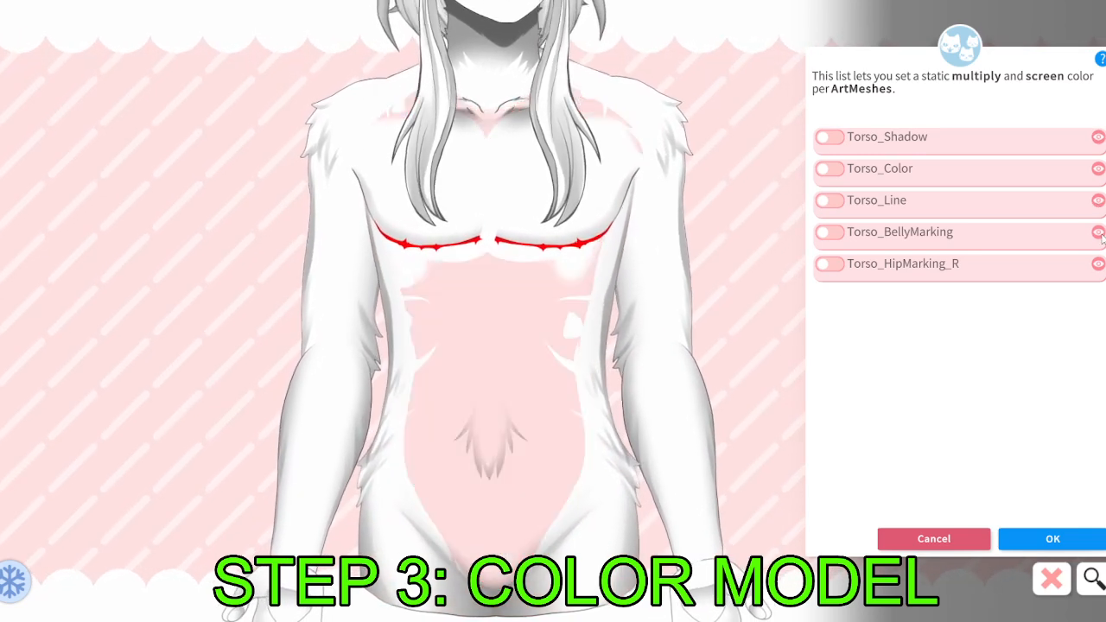
click(1098, 264)
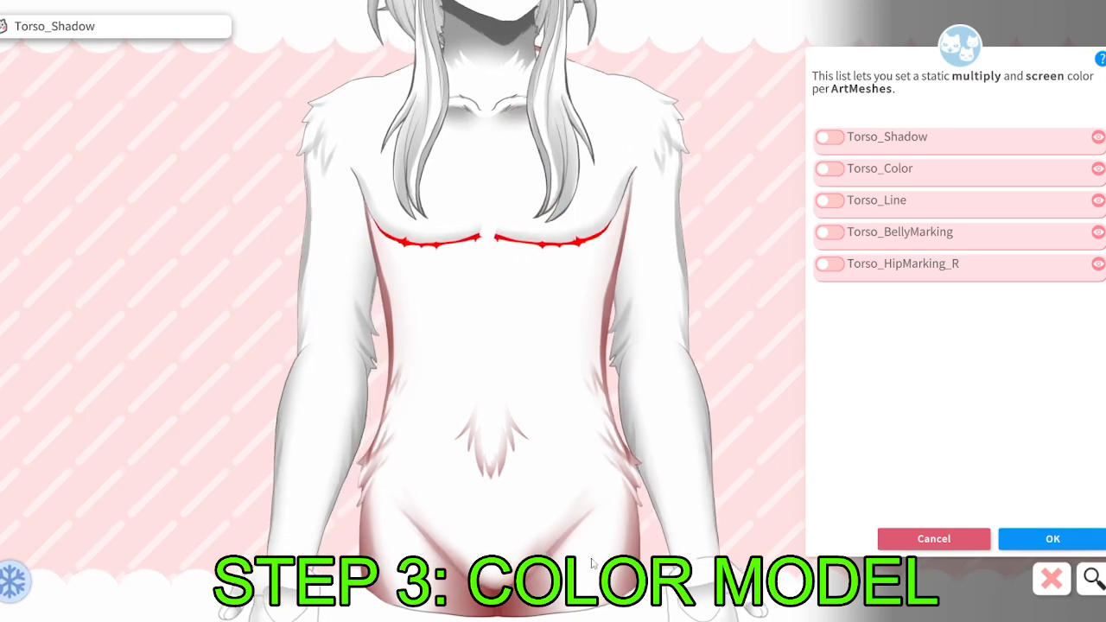
Enable custom coloring for Torso_Color and set its multiply color to a bright light blue, accepting the default screen color.
click(829, 169)
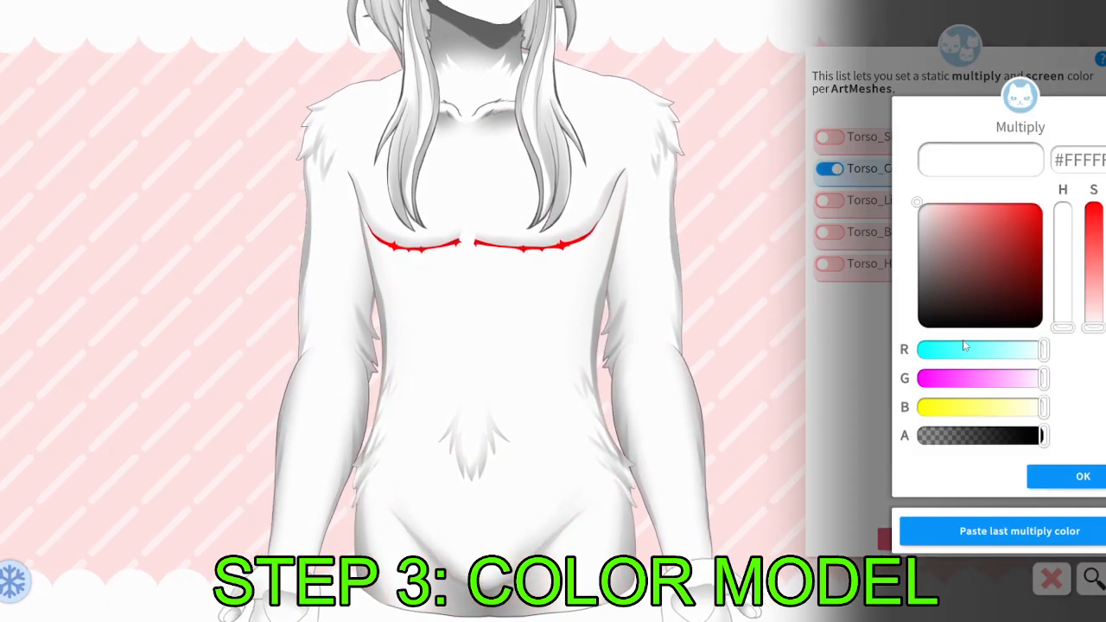
click(959, 349)
drag(971, 377, 1031, 393)
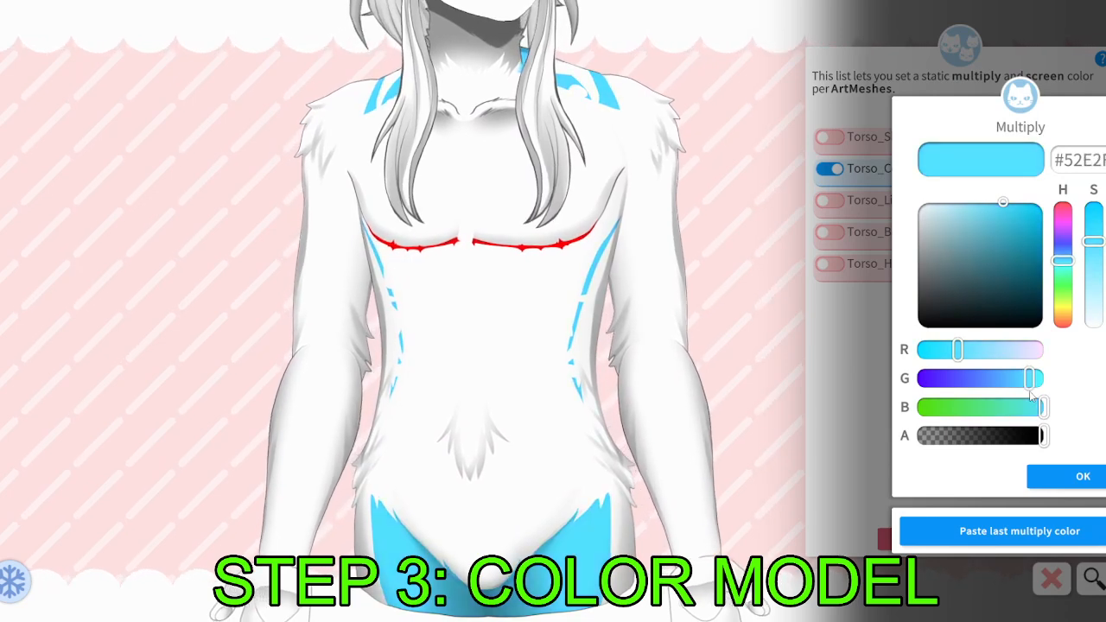
click(1082, 477)
click(1081, 477)
Clear the torso selection from the ArtMesh list and filter it by STRIPE.
drag(728, 234, 713, 325)
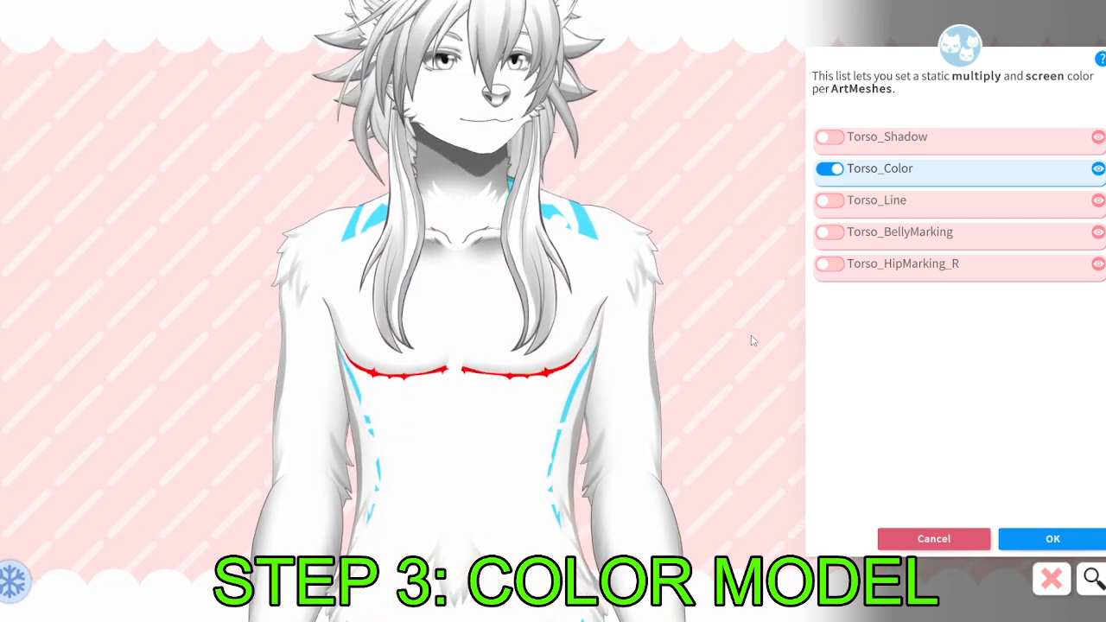
click(1051, 578)
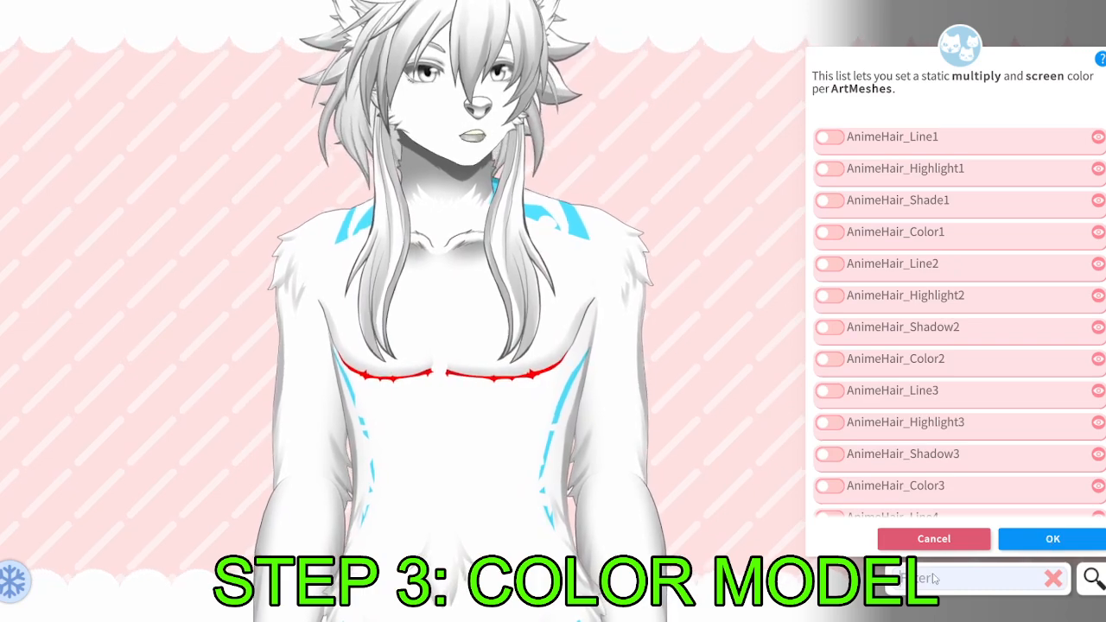
text(st)
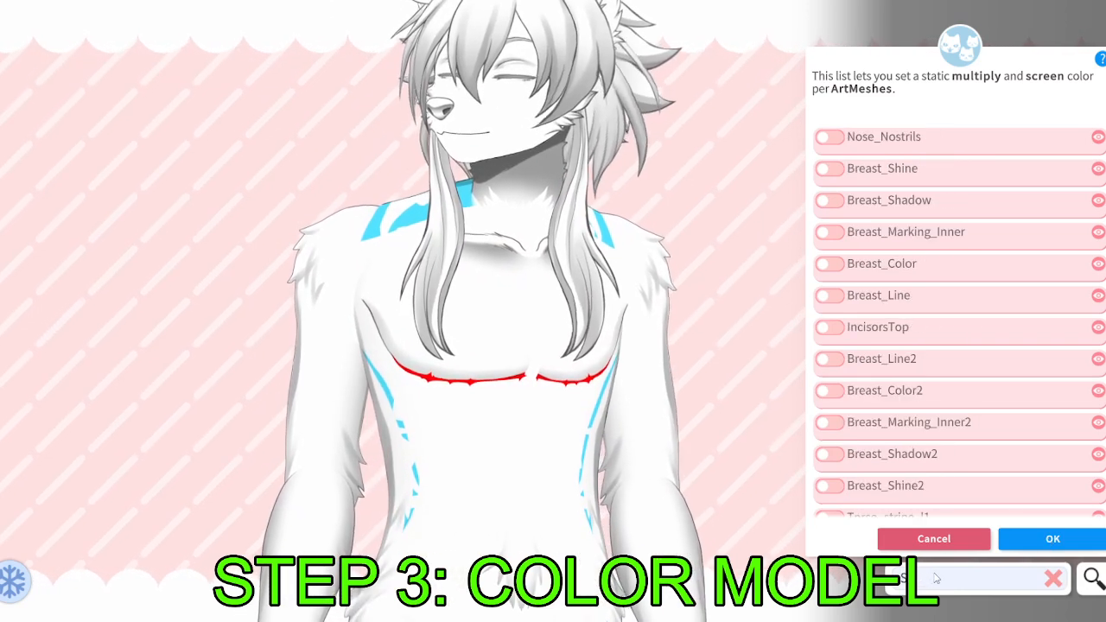
text(RIPE)
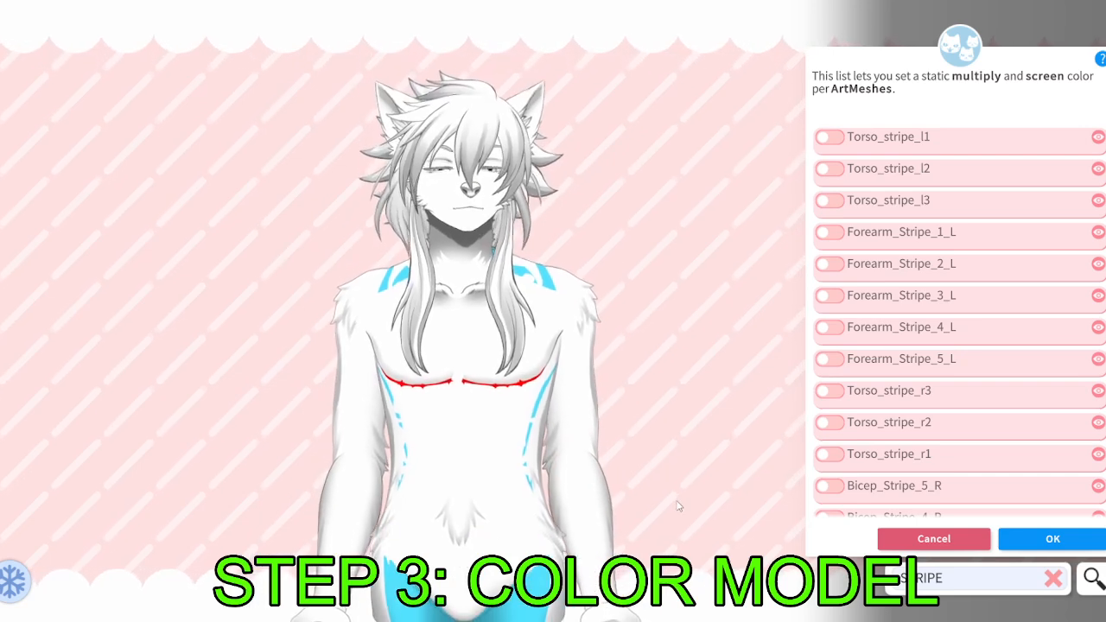
Enable custom coloring for Torso_stripe_l1 and set its multiply color to a dark navy blue, accepting the default screen color.
click(835, 142)
drag(981, 251, 999, 267)
click(1011, 351)
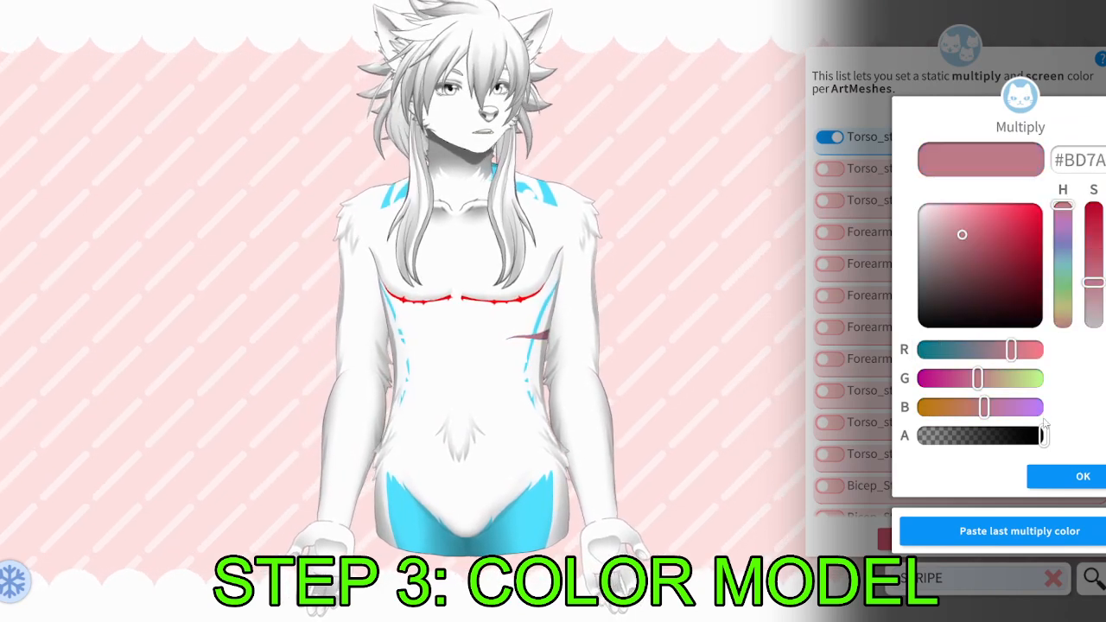
click(957, 350)
click(1019, 407)
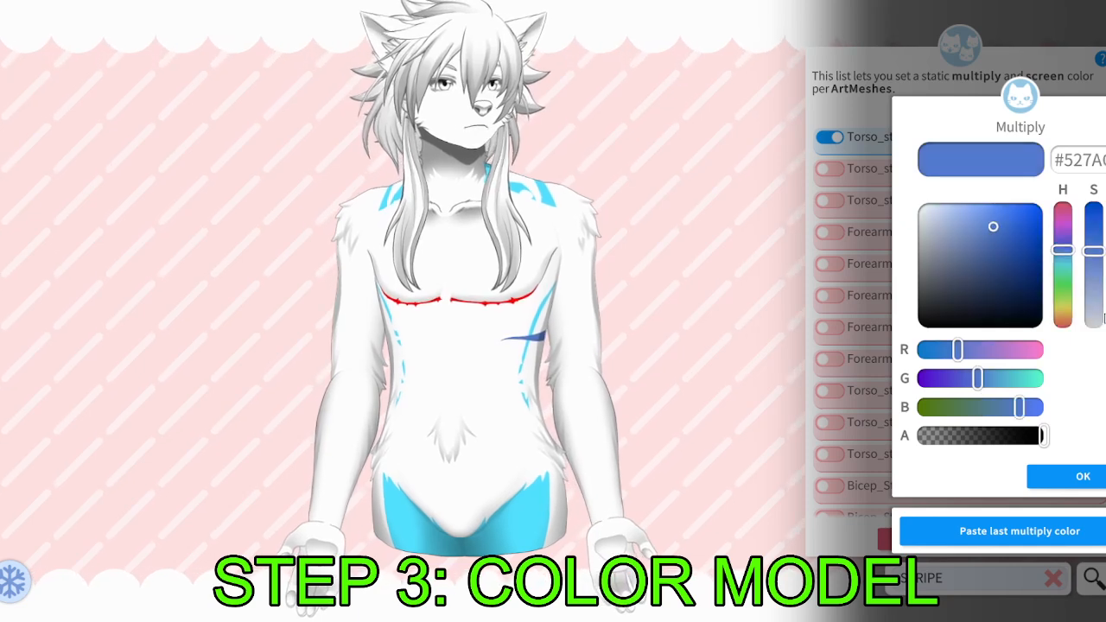
click(1105, 283)
click(1083, 476)
click(1083, 476)
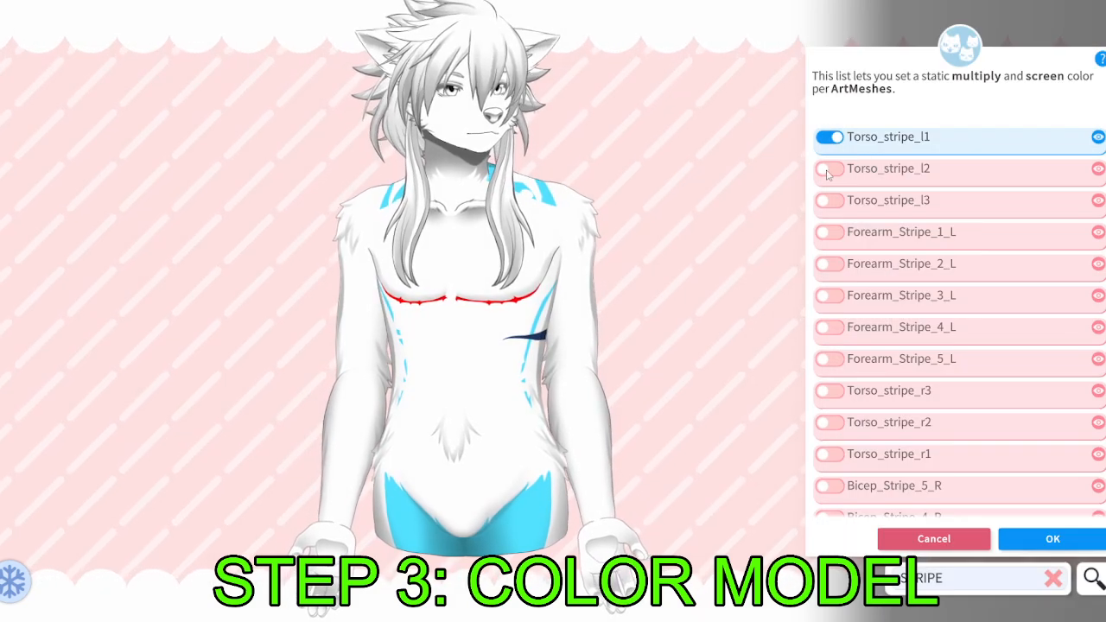
Enable custom coloring for Torso_stripe_l2 and Torso_stripe_l3, reusing the last dark navy multiply color and accepting the default screen color.
click(829, 169)
click(992, 522)
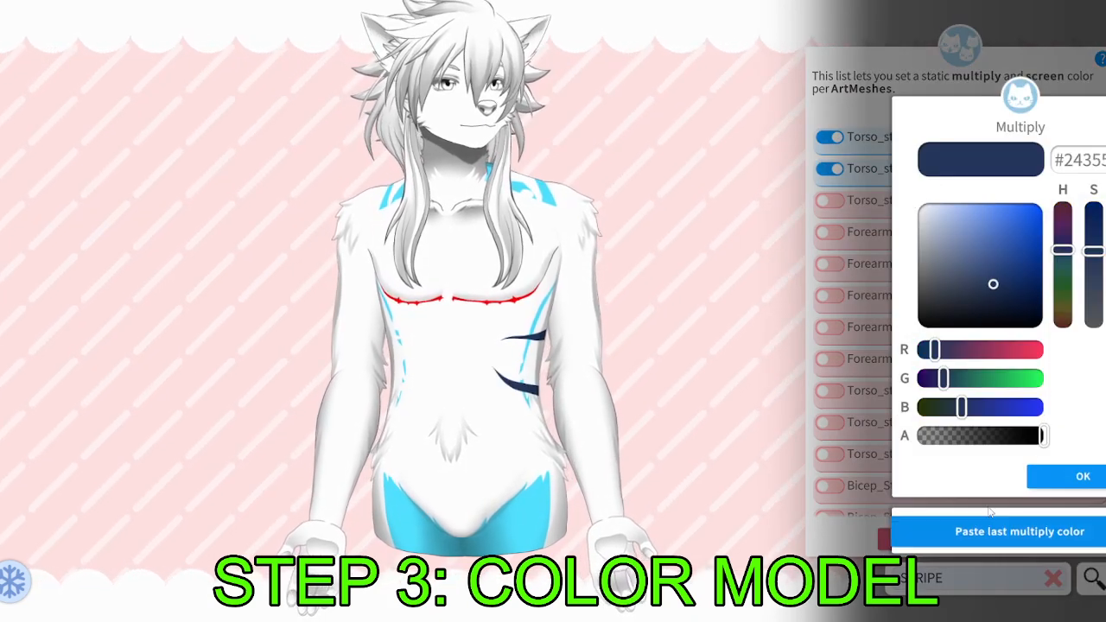
click(1048, 477)
click(1048, 477)
click(829, 200)
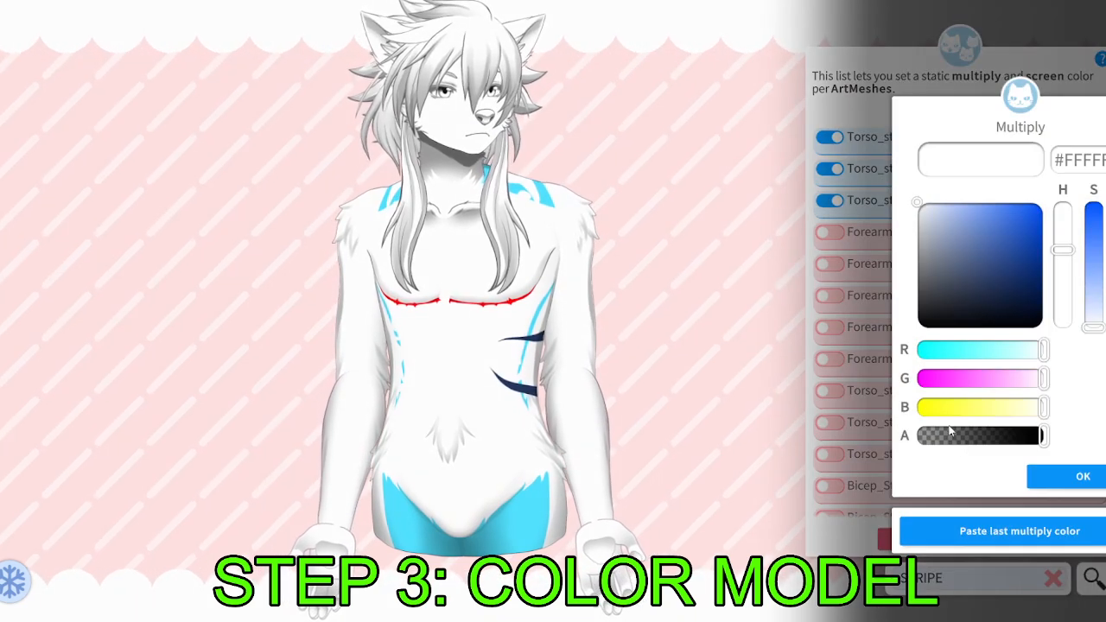
click(983, 535)
click(1020, 534)
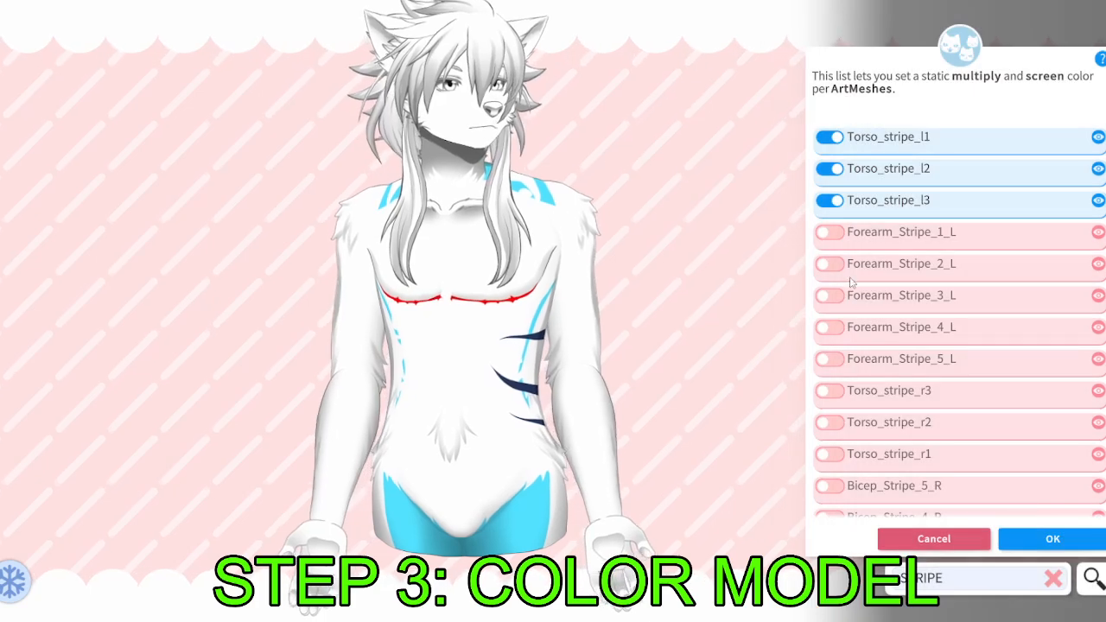
Enable custom coloring for Forearm_Stripe_1_L and Forearm_Stripe_2_L with the last dark navy multiply color and the default screen color.
click(831, 232)
click(983, 529)
click(1048, 475)
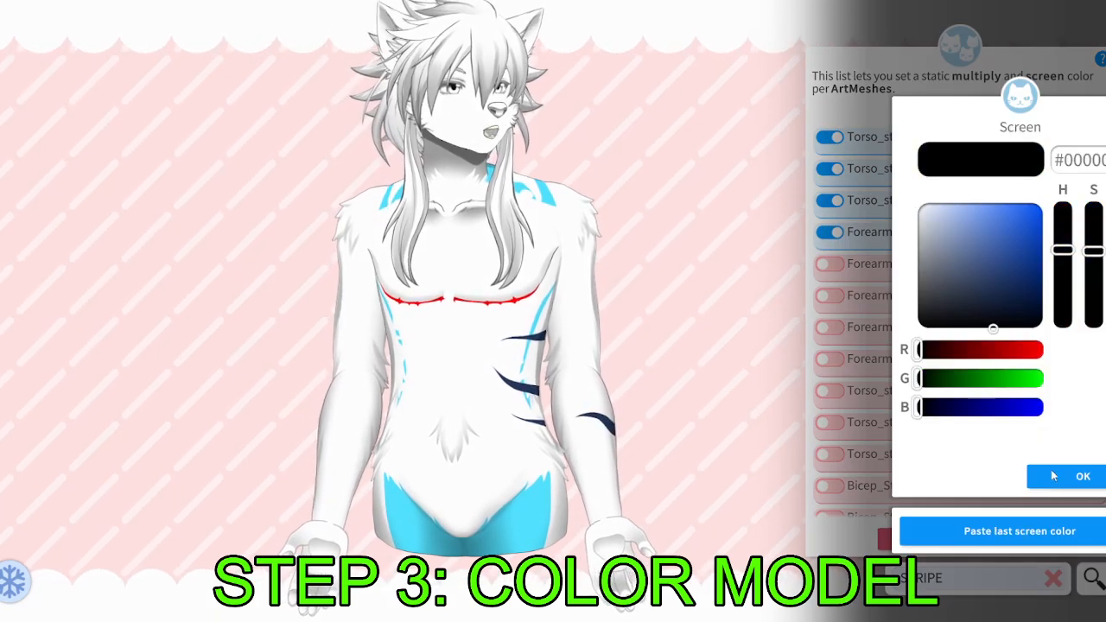
click(1048, 475)
click(828, 263)
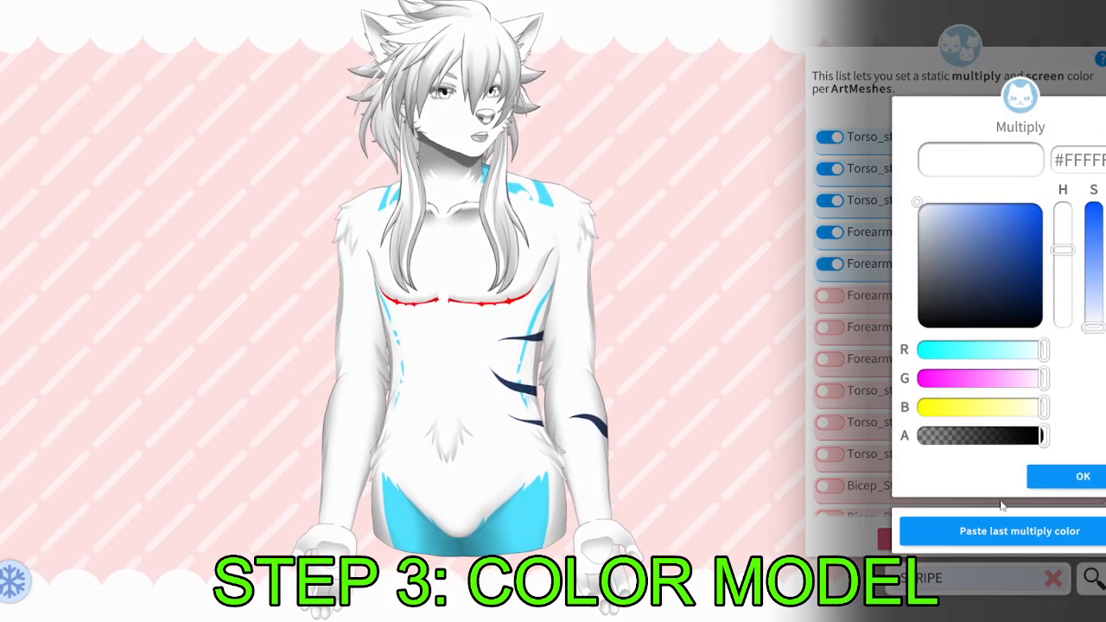
click(1044, 486)
Give Forearm_Stripe_3_L and Forearm_Stripe_4_L custom coloring with the last dark navy multiply color and the default screen color.
click(828, 296)
click(983, 530)
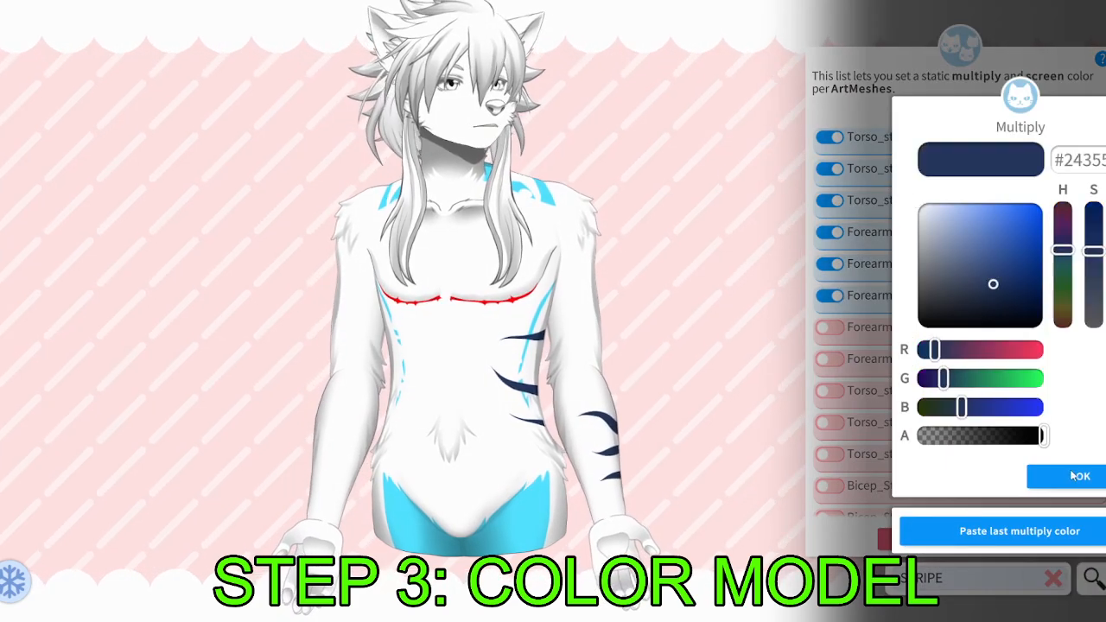
click(1047, 475)
click(1048, 476)
click(827, 327)
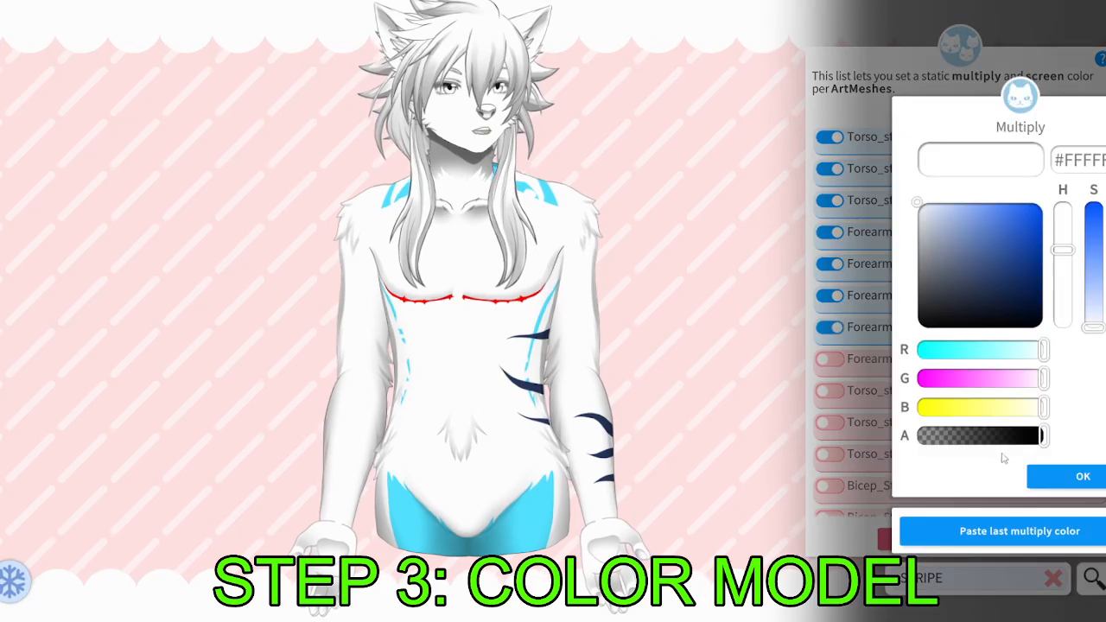
click(1018, 530)
click(1071, 476)
click(1048, 476)
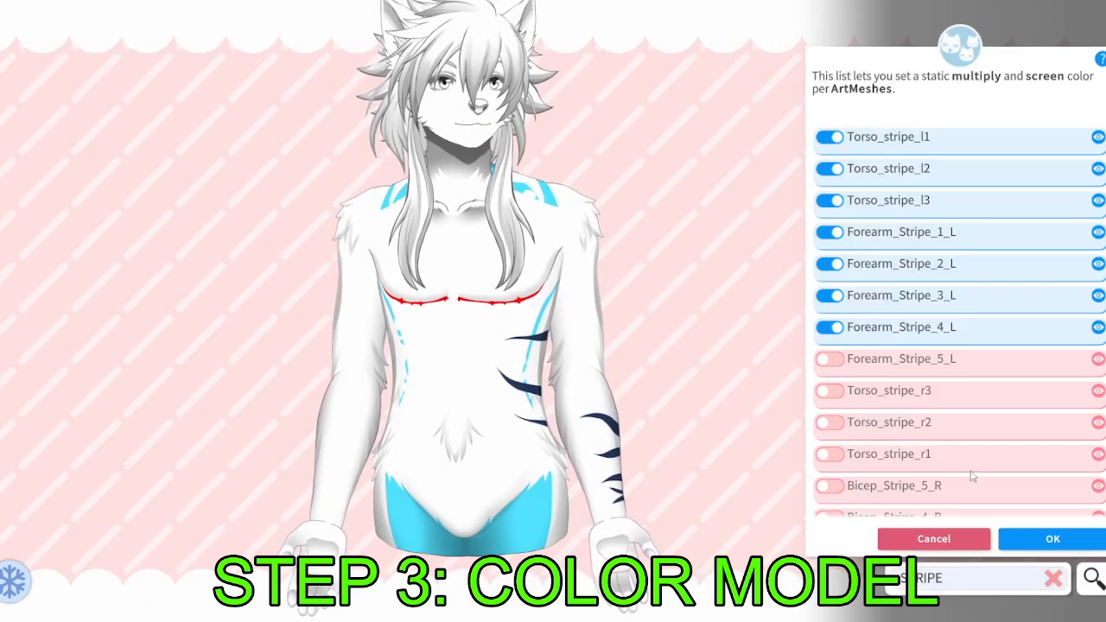
Enable custom coloring for Forearm_Stripe_5_L, reusing the last dark navy multiply color and accepting the default screen color.
click(829, 360)
click(1017, 530)
click(1071, 476)
click(1048, 476)
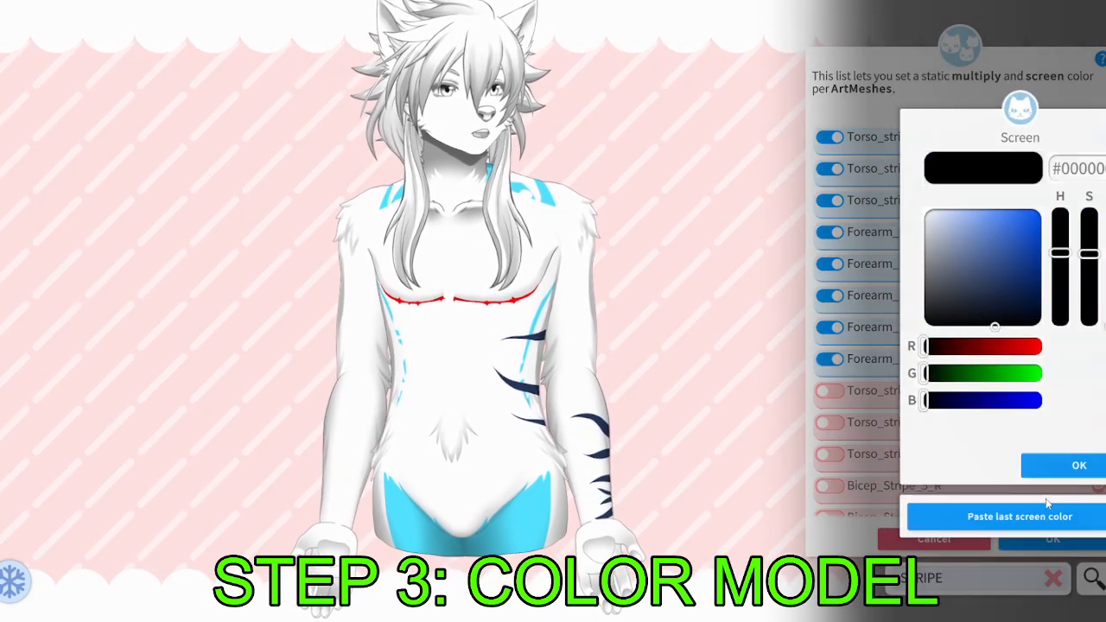
Enable custom coloring for Torso_stripe_r3 and Torso_stripe_r2 with the last dark navy multiply color and the default screen color.
click(829, 390)
click(1017, 531)
click(1071, 475)
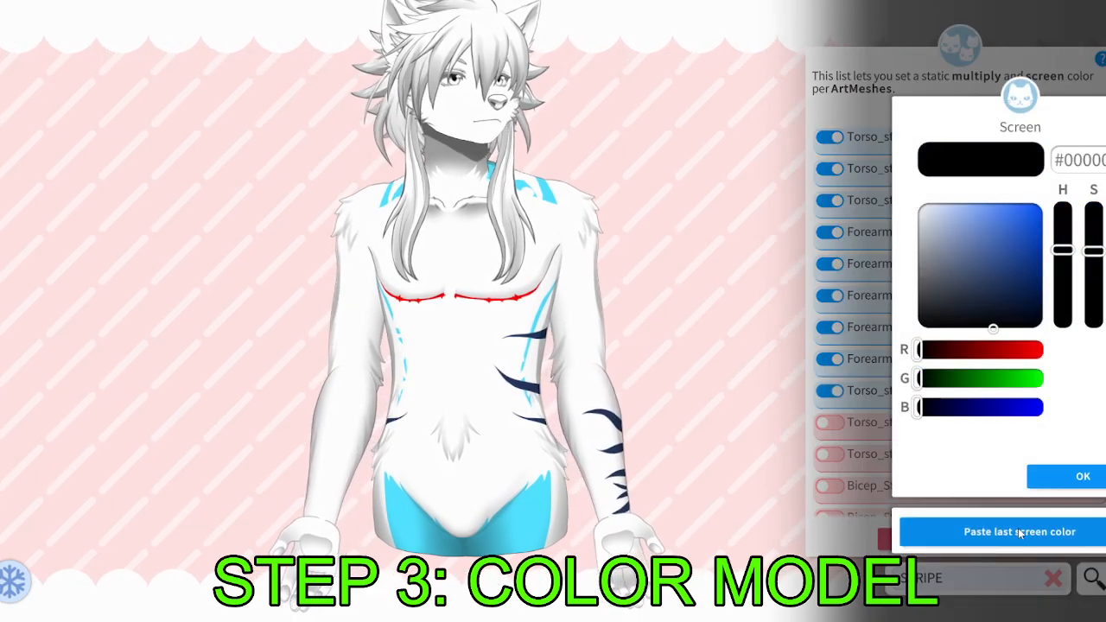
click(1048, 476)
click(831, 422)
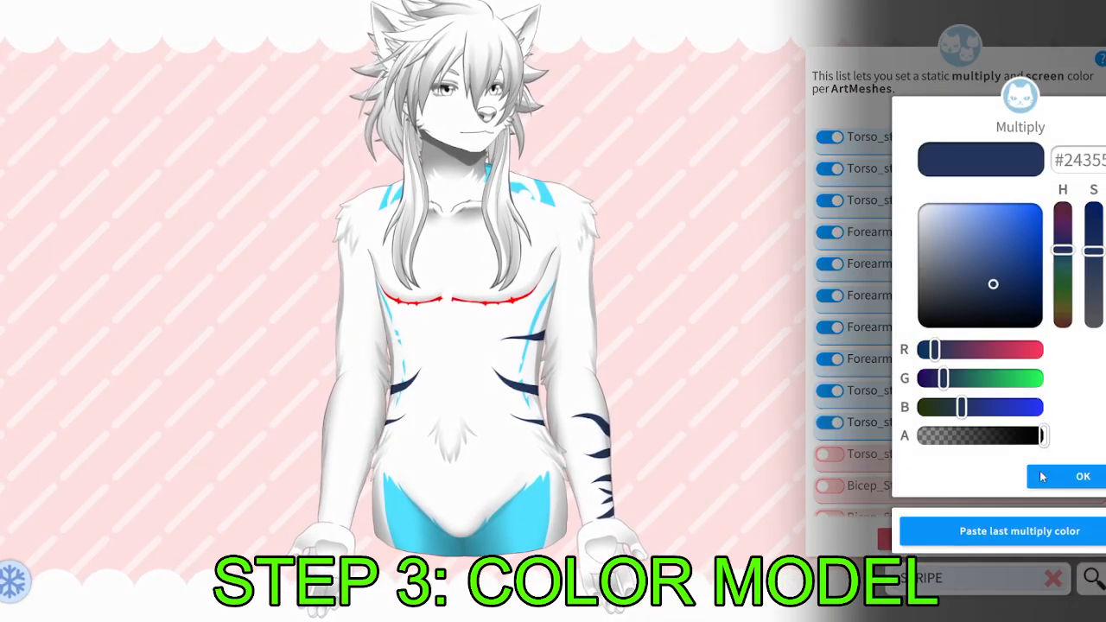
click(1047, 476)
Enable custom coloring for Torso_stripe_r1, reusing the last dark navy multiply color and accepting the default screen color.
click(829, 453)
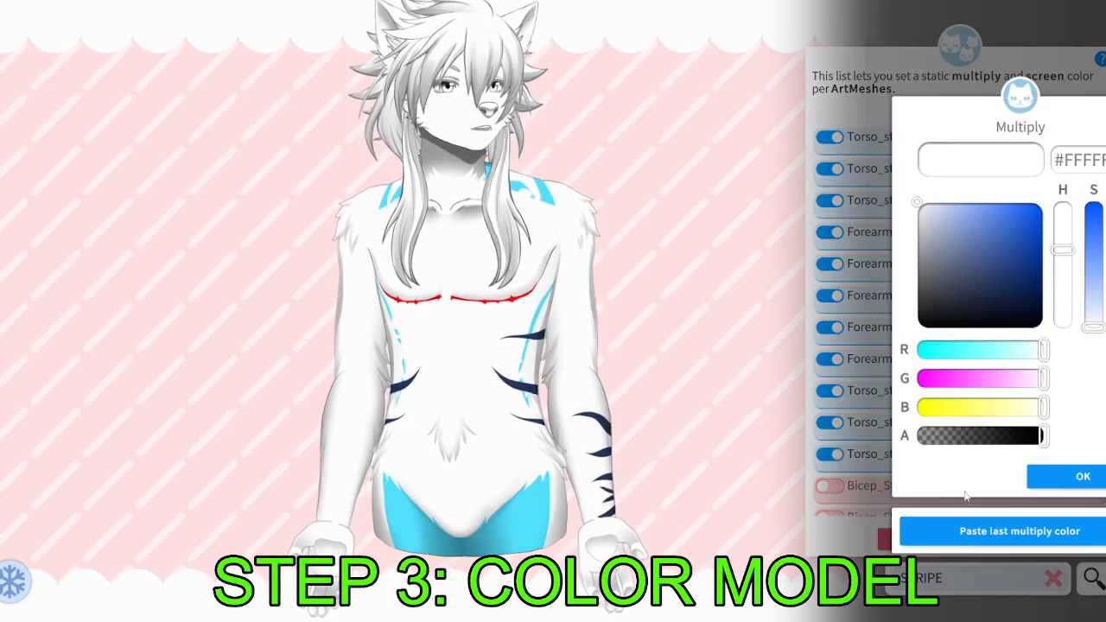
click(1048, 485)
click(1035, 528)
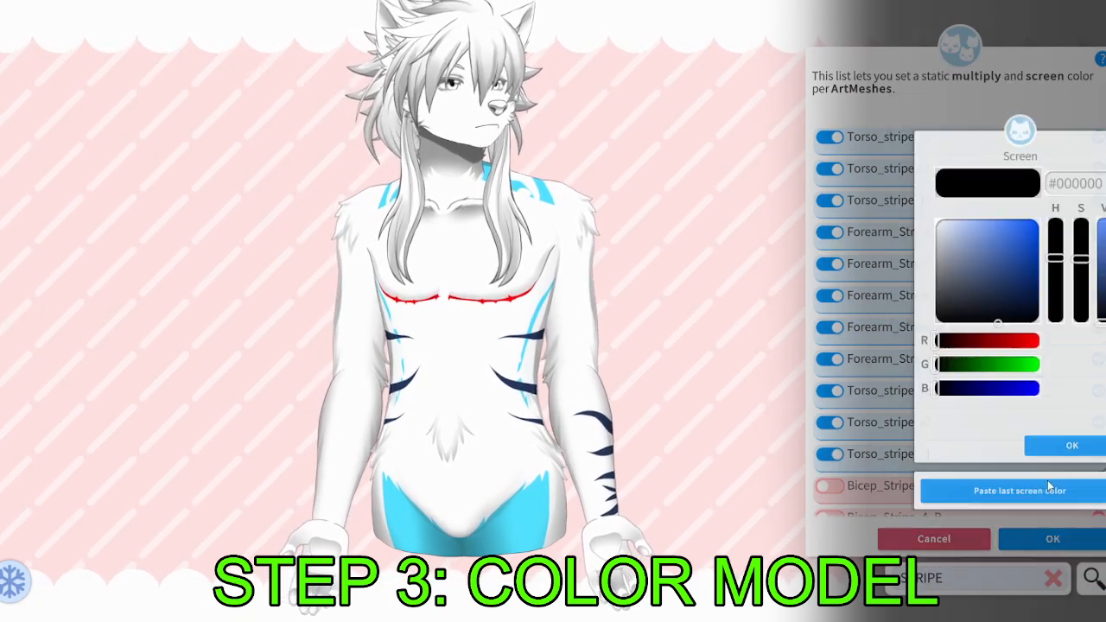
click(1047, 477)
Enable custom coloring for Bicep_Stripe_5_R and Bicep_Stripe_4_R with the last dark navy multiply color and the default screen color.
click(829, 485)
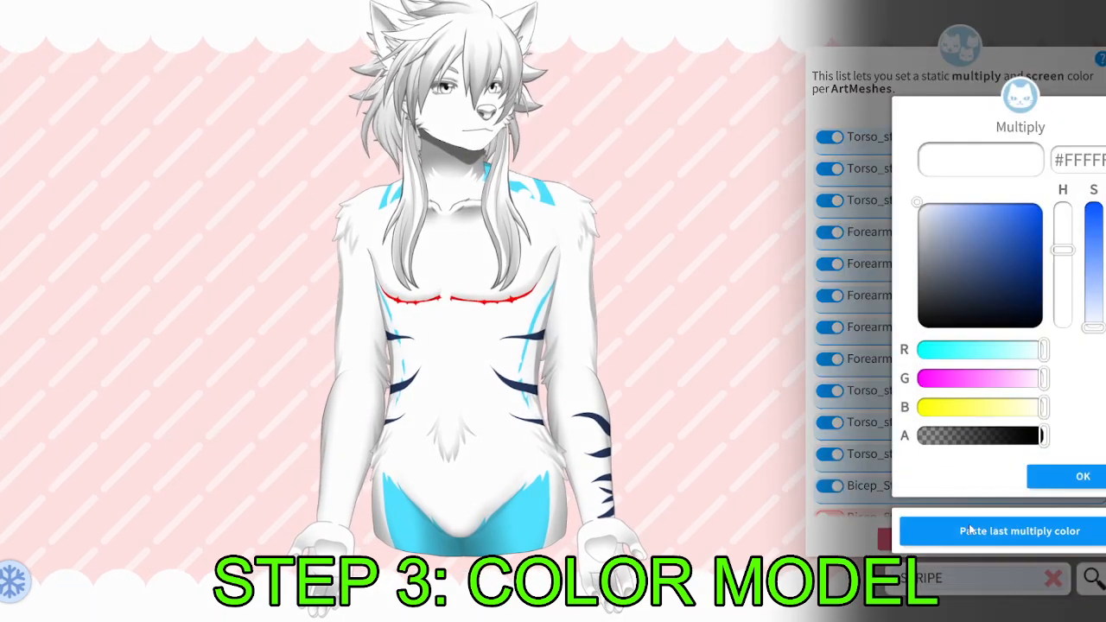
click(1048, 480)
click(1047, 483)
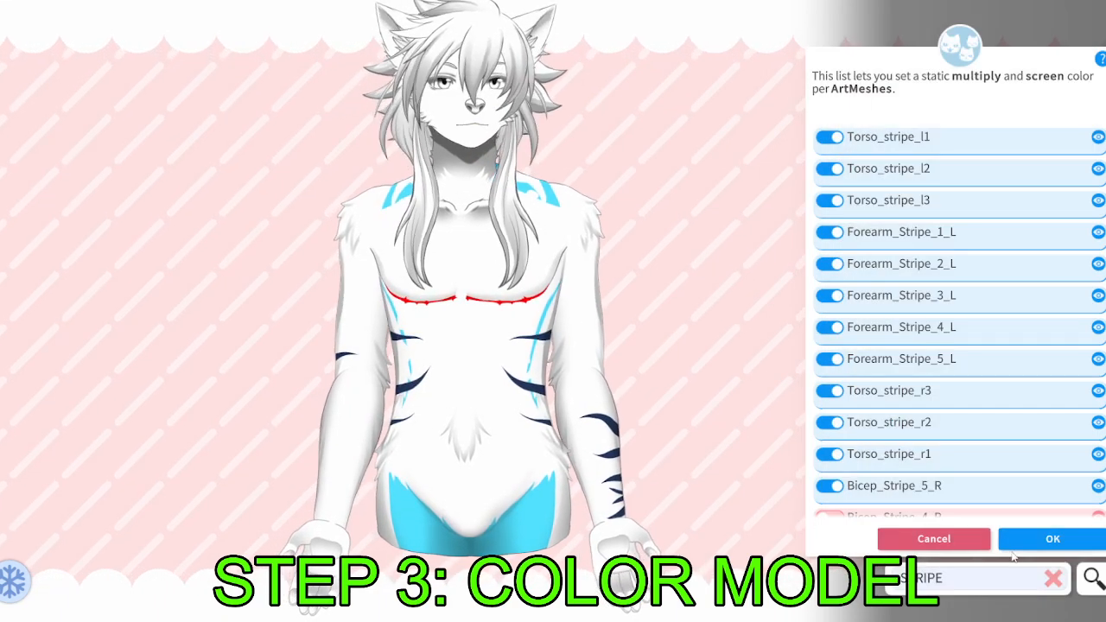
scroll(950, 346, down, 3)
click(829, 413)
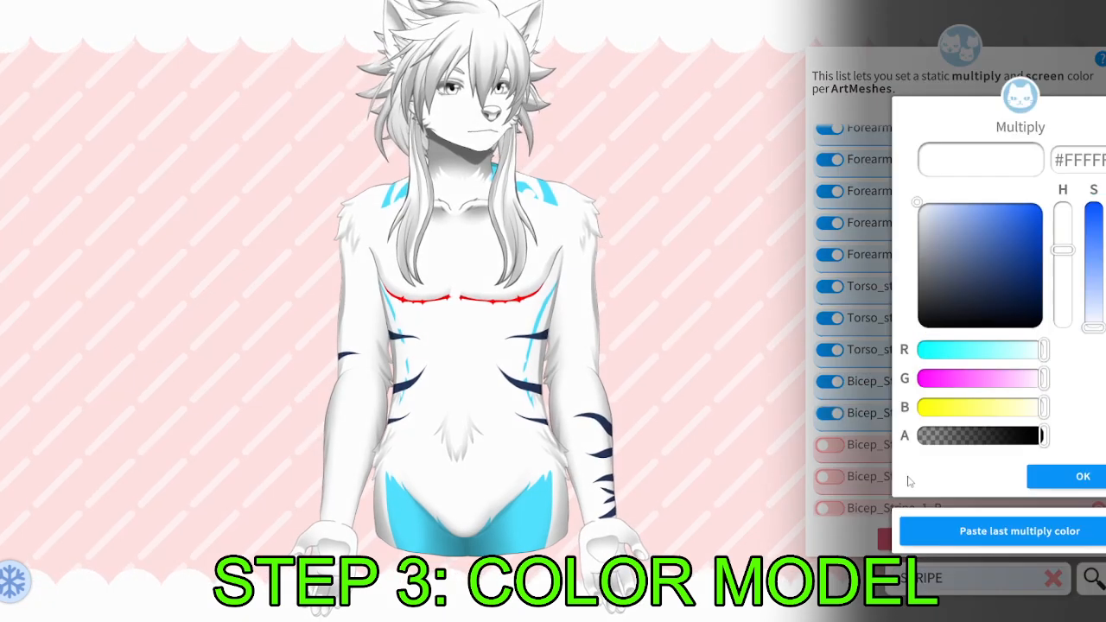
click(1020, 537)
click(1047, 488)
Give Bicep_Stripe_3_R and Bicep_Stripe_2_R custom coloring with the last dark navy multiply color and the default screen color.
click(829, 444)
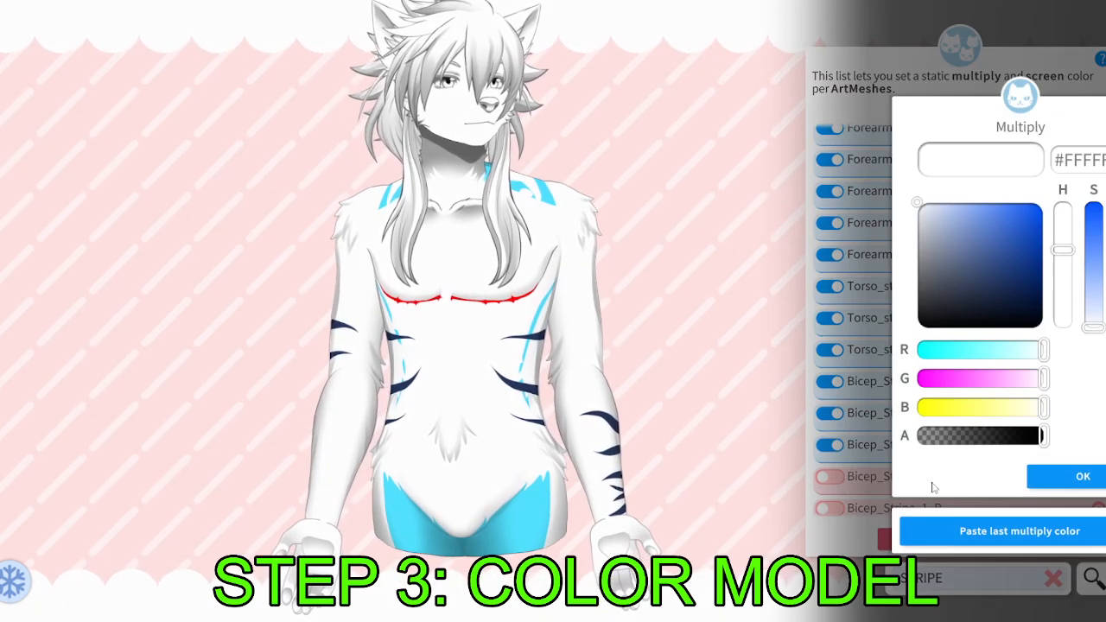
click(1019, 530)
click(1058, 478)
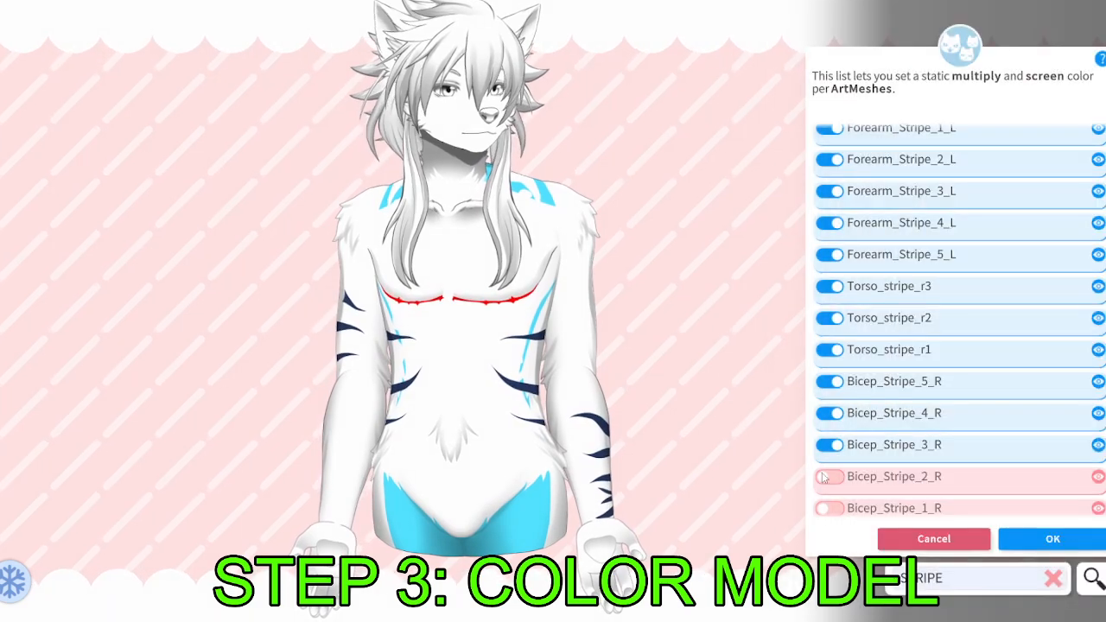
click(830, 476)
click(1006, 529)
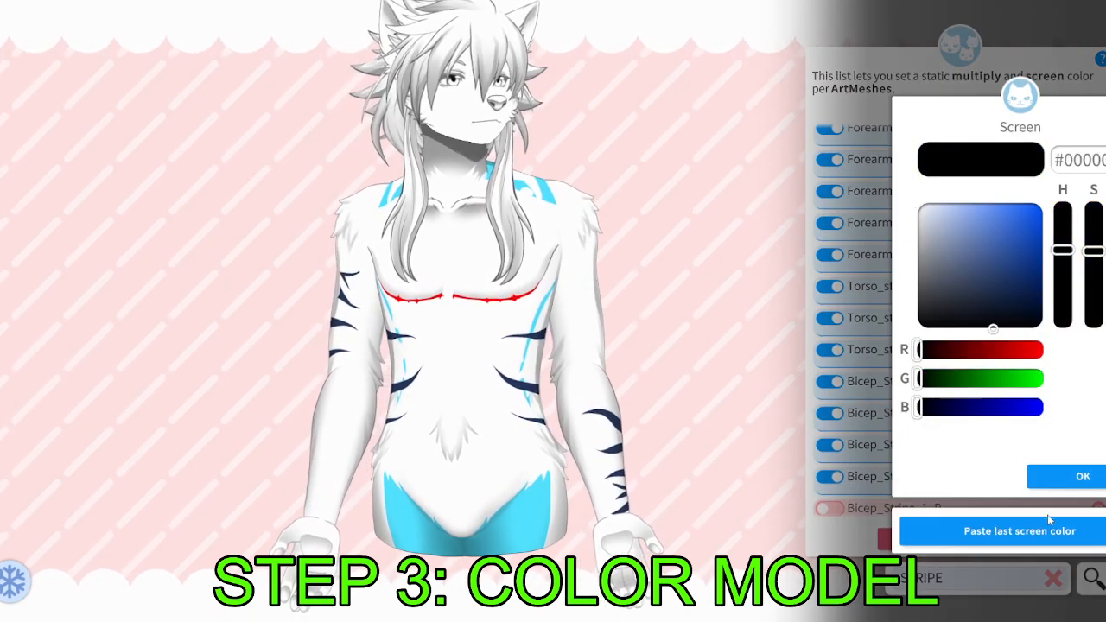
click(1058, 482)
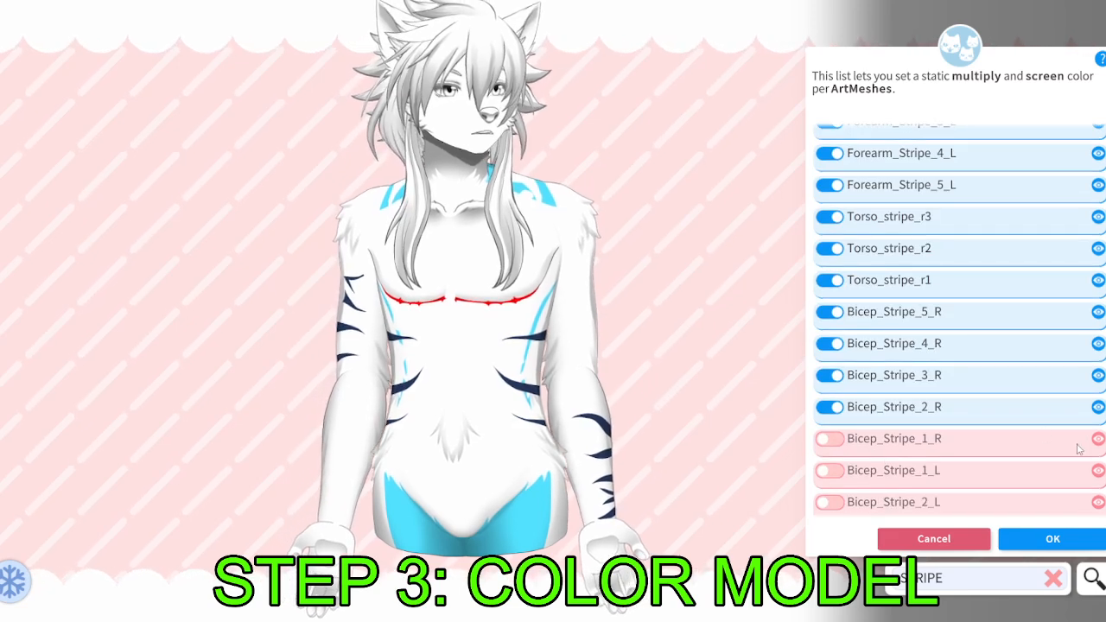
Enable custom coloring for Bicep_Stripe_1_R and Bicep_Stripe_1_L, reusing the last dark navy multiply color and accepting the default screen color.
click(835, 443)
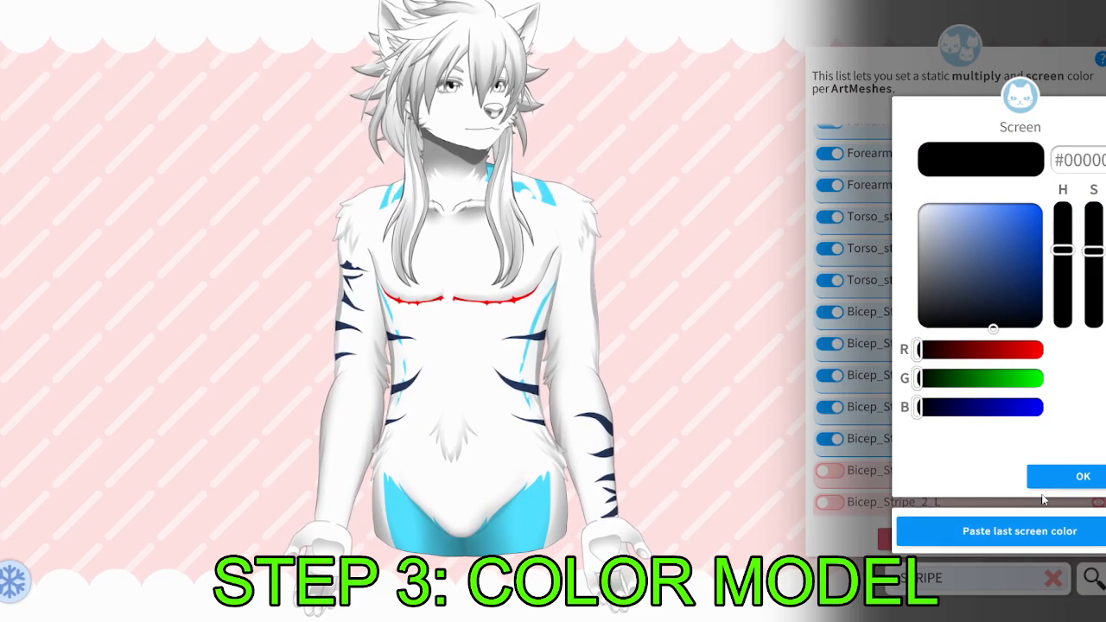
click(1045, 482)
click(833, 472)
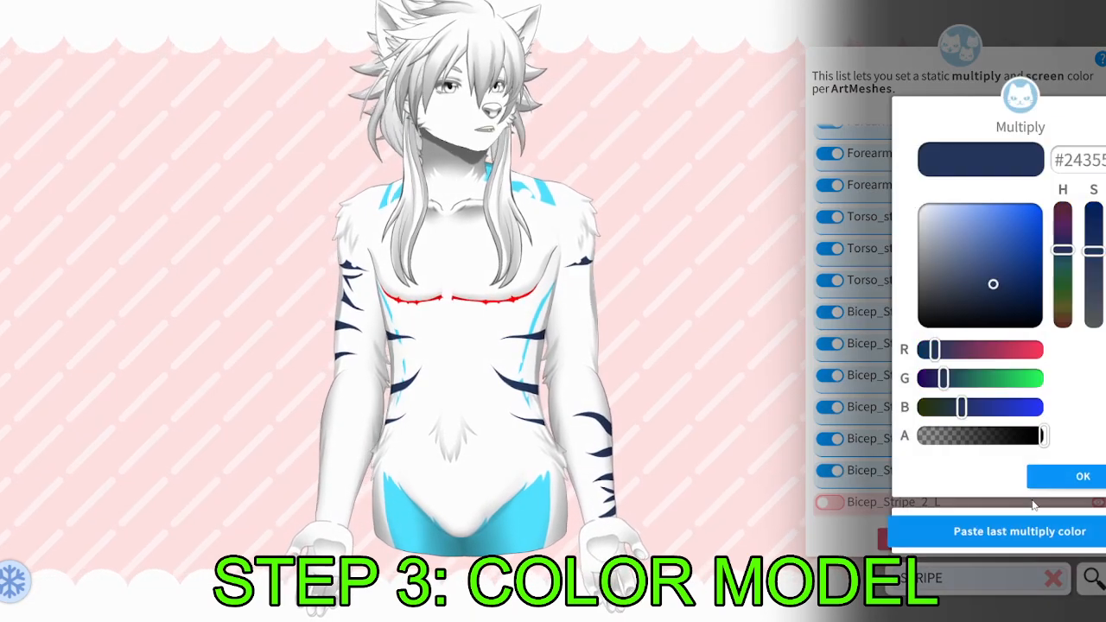
click(1052, 531)
click(1082, 476)
Enable custom coloring for Bicep_Stripe_2_L and Bicep_Stripe_3_L with the last dark navy multiply color and the default screen color.
scroll(929, 477, down, 1)
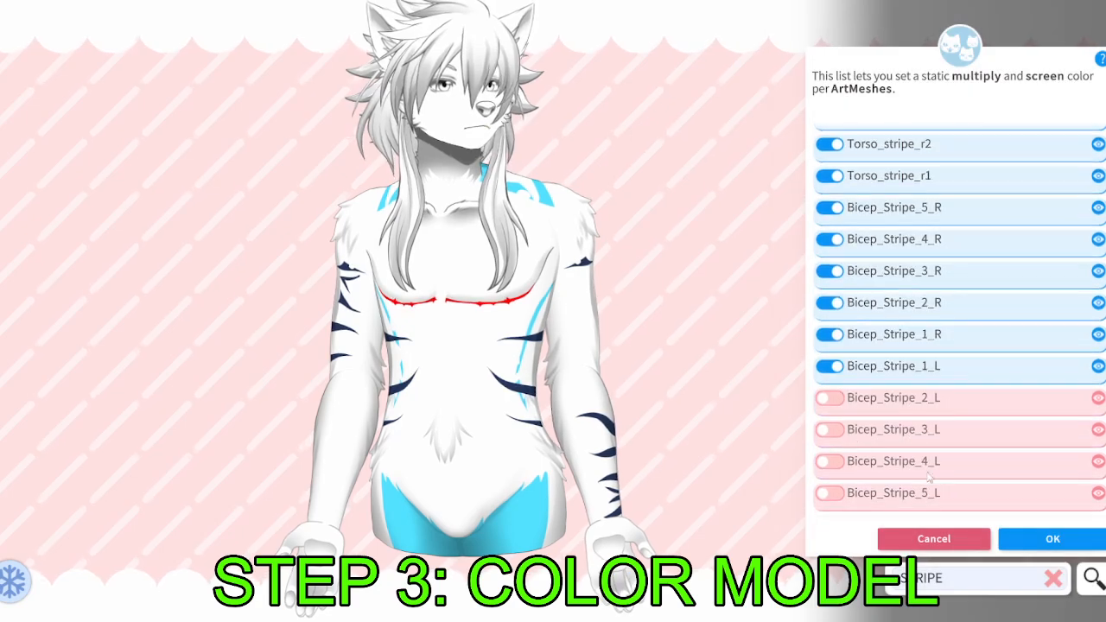
click(827, 399)
click(1041, 533)
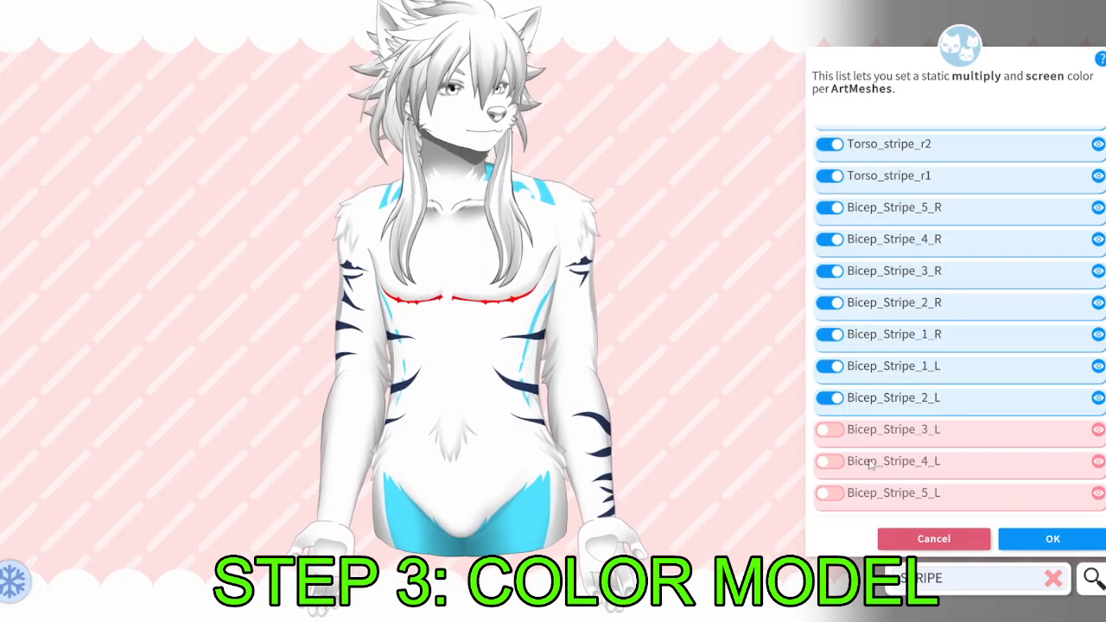
click(830, 430)
click(1022, 532)
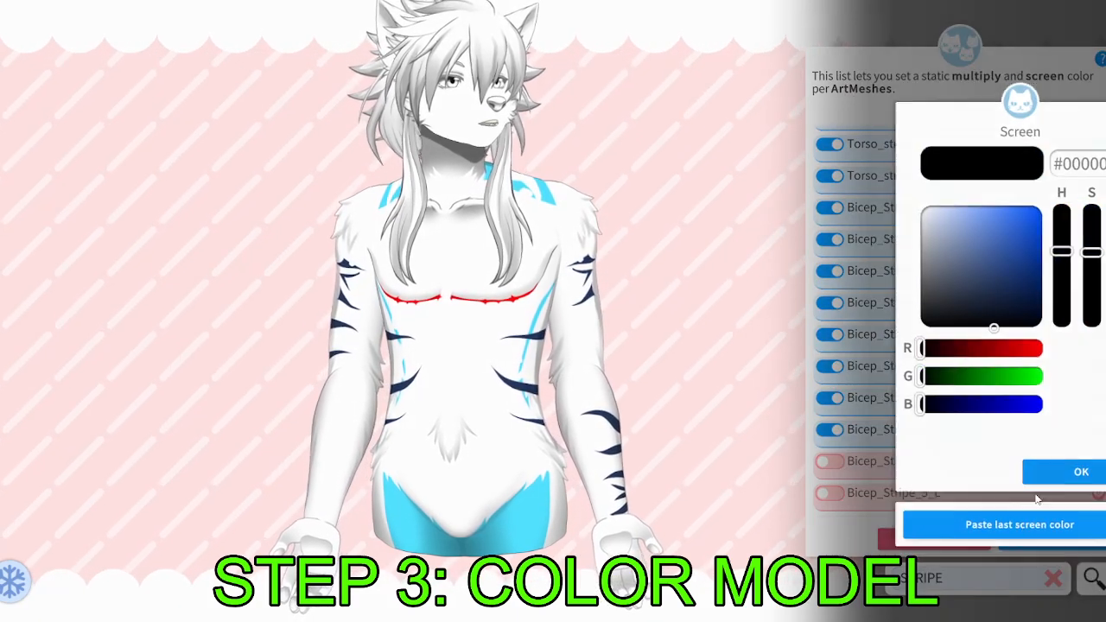
click(1037, 524)
Give Bicep_Stripe_4_L and Bicep_Stripe_5_L custom coloring with the last dark navy multiply color and the default screen color.
click(829, 460)
click(995, 521)
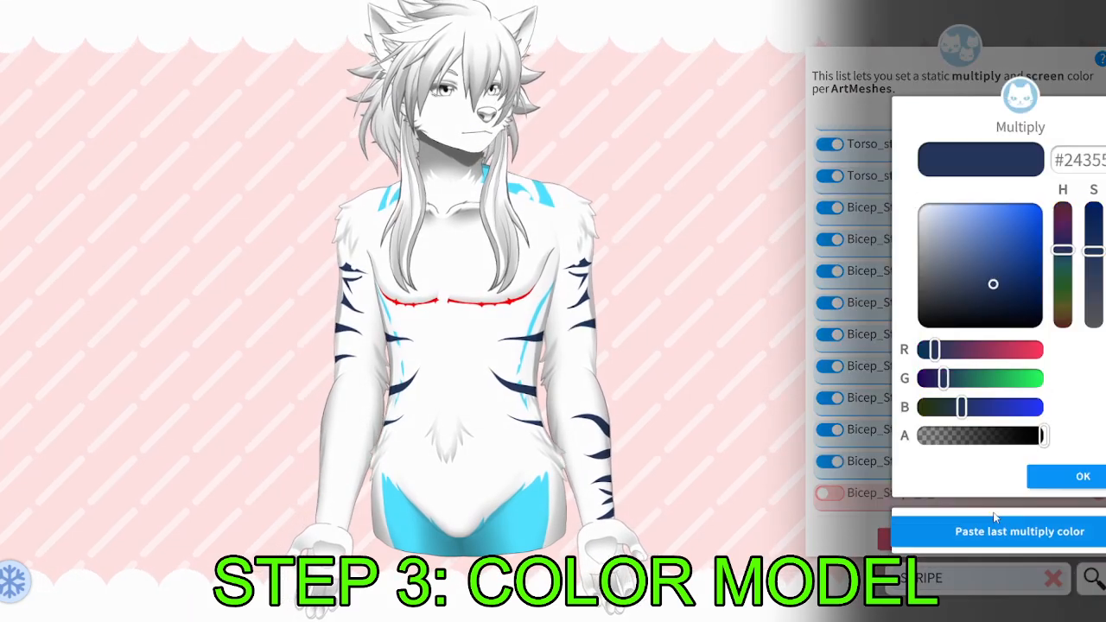
click(1065, 480)
click(830, 492)
click(1024, 530)
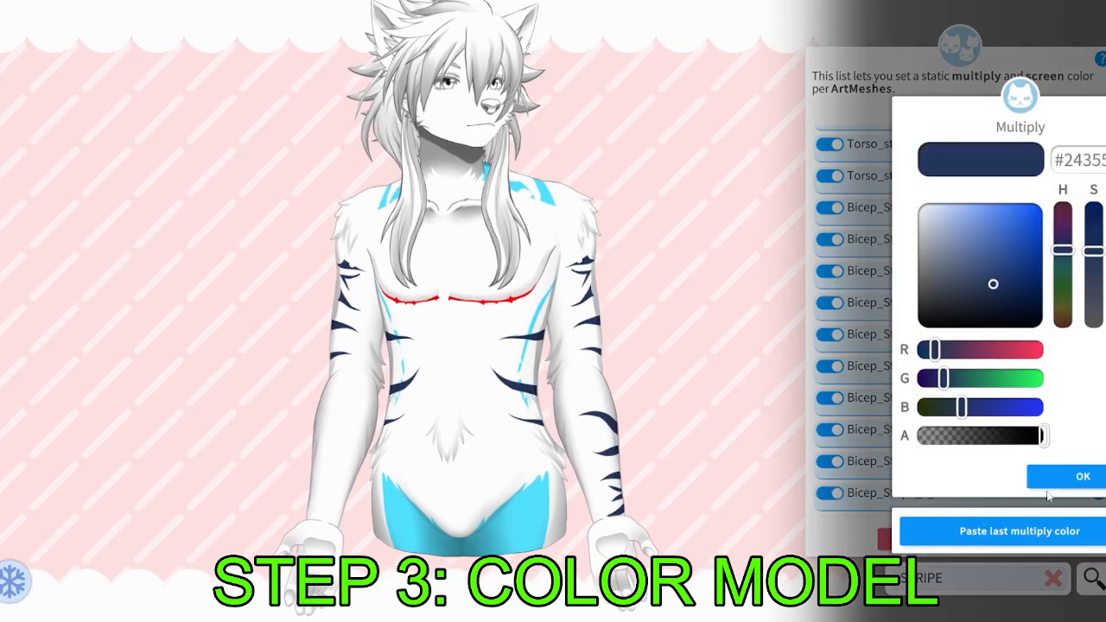
click(1082, 476)
Enable custom coloring for Forearm_Stripe_1_R and Forearm_Stripe_2_R with the last dark navy multiply color and the default screen color.
scroll(864, 362, down, 1)
click(829, 419)
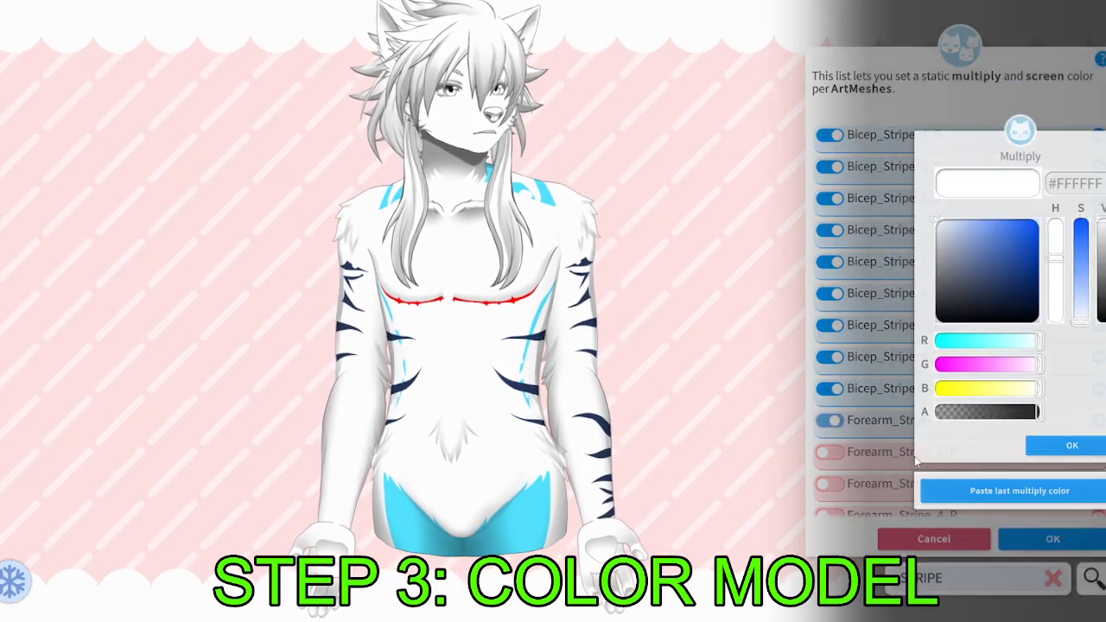
click(985, 531)
click(1082, 476)
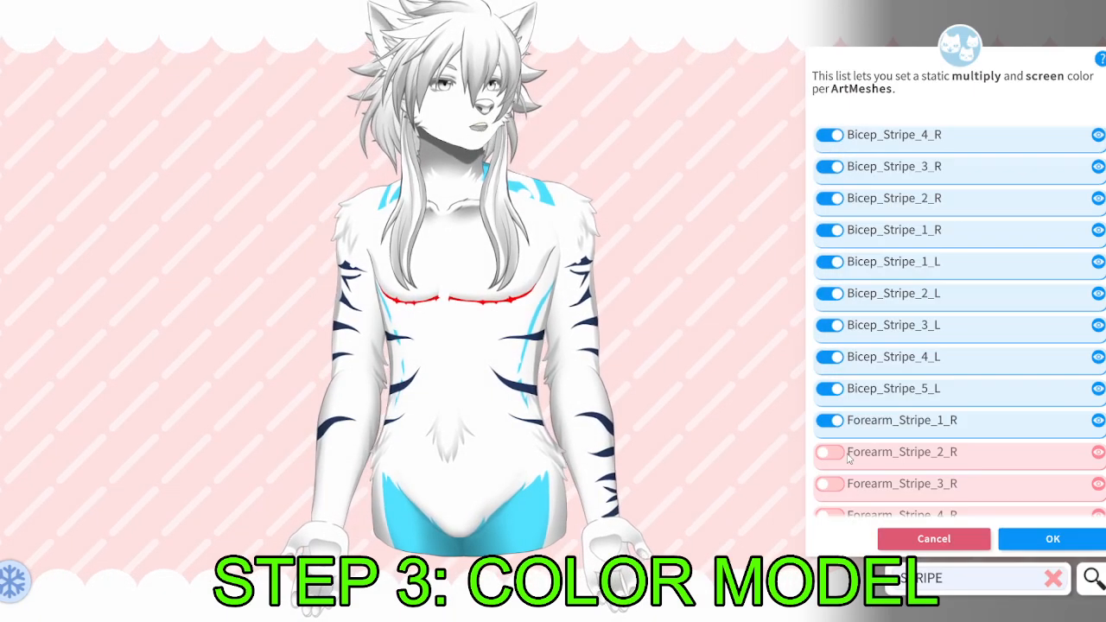
click(829, 451)
click(1023, 530)
click(1046, 531)
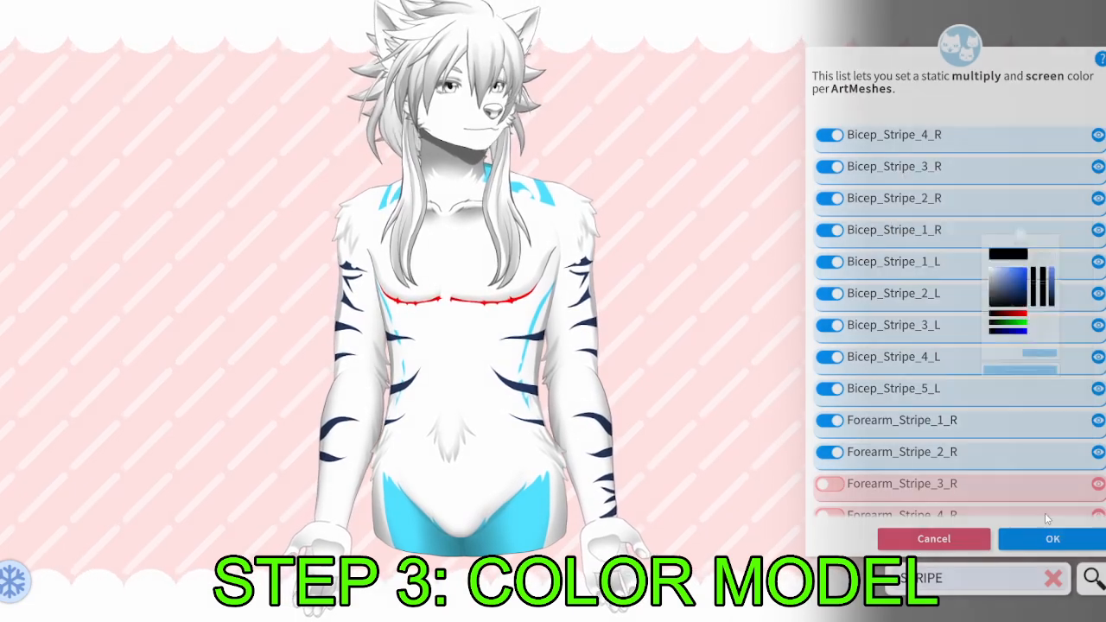
Enable custom coloring for Forearm_Stripe_3_R, reusing the last dark navy multiply color and accepting the default screen color.
click(829, 482)
click(1032, 530)
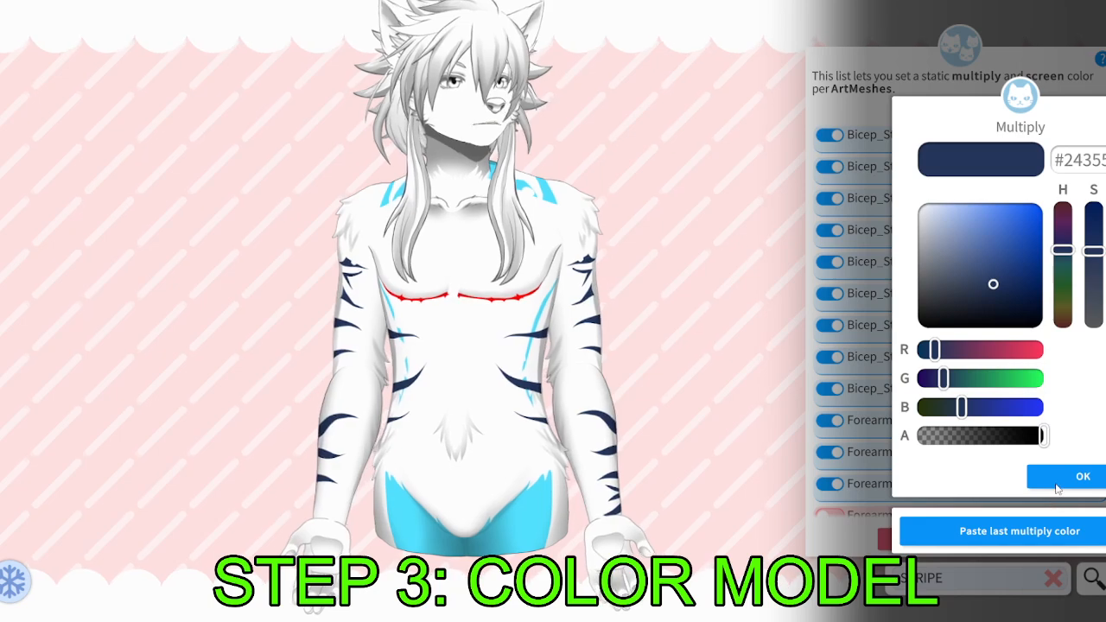
click(1055, 486)
click(1064, 477)
Give Forearm_Stripe_4_R and Forearm_Stripe_5_R custom coloring with the last dark navy multiply color and the default screen color.
scroll(866, 495, down, 3)
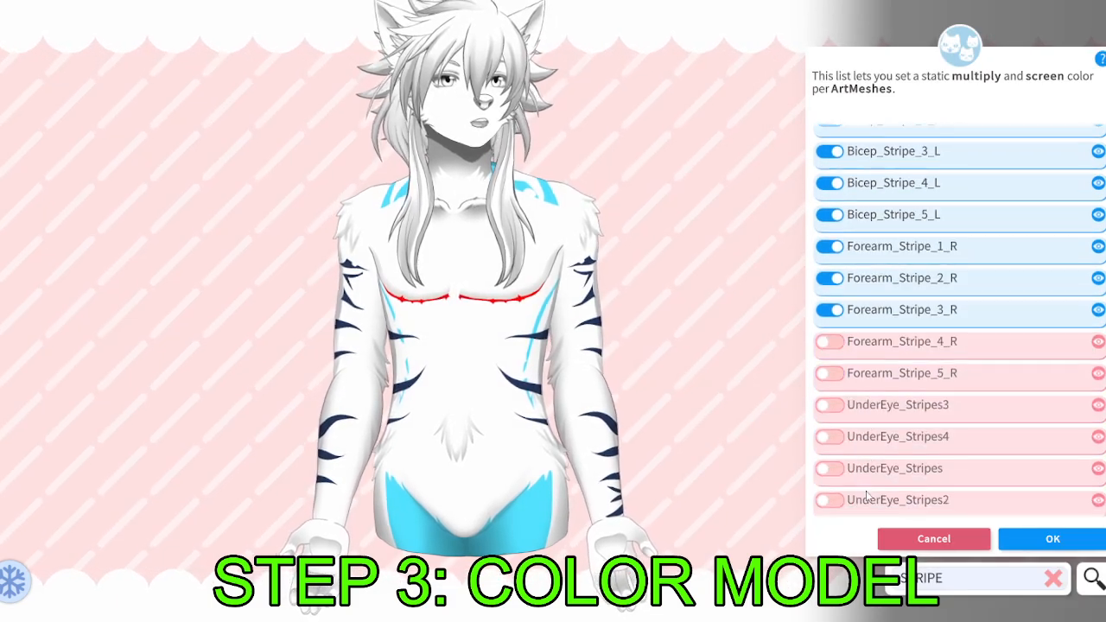
click(829, 341)
click(1019, 530)
click(1078, 474)
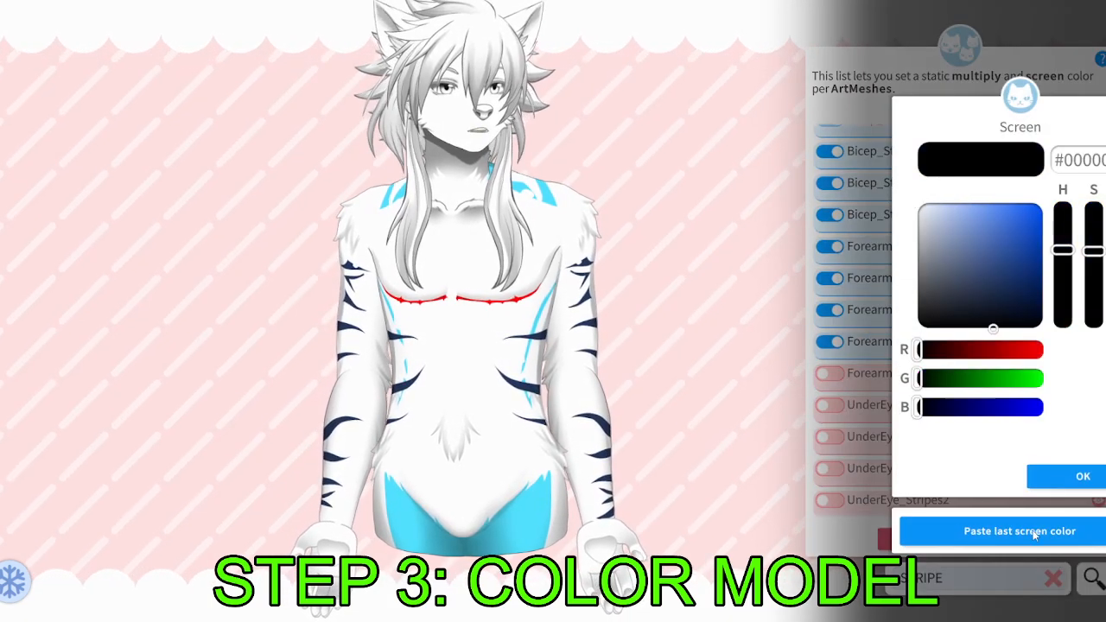
click(1080, 472)
click(829, 373)
click(1020, 528)
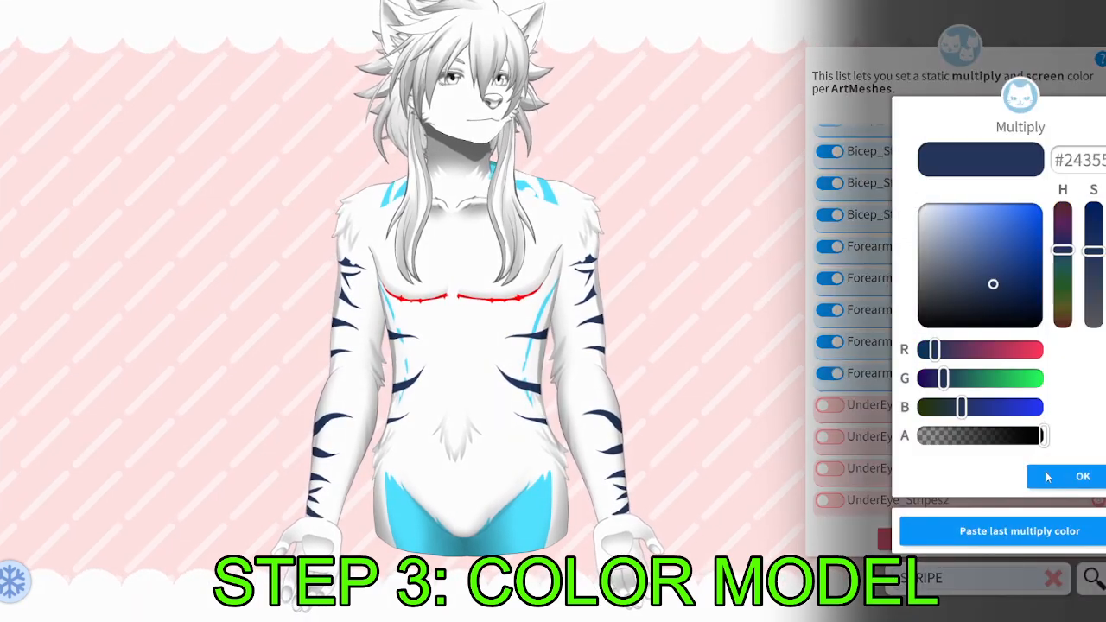
click(1078, 473)
click(1062, 476)
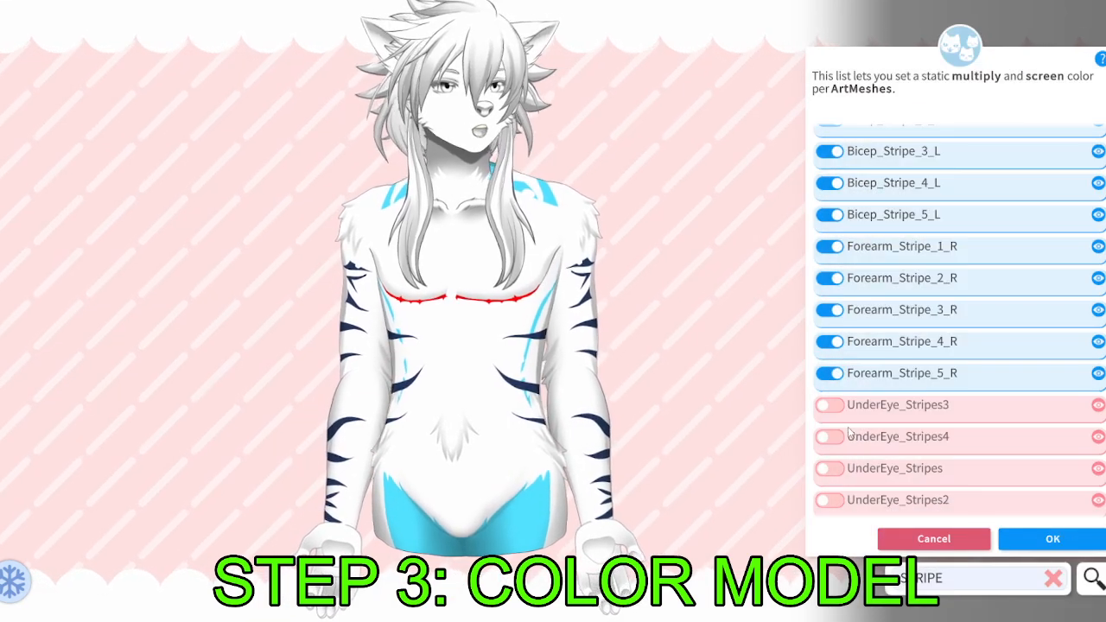
Give UnderEye_Stripes3 and UnderEye_Stripes4 custom coloring with the last dark navy multiply color and the default screen color.
scroll(609, 370, up, 3)
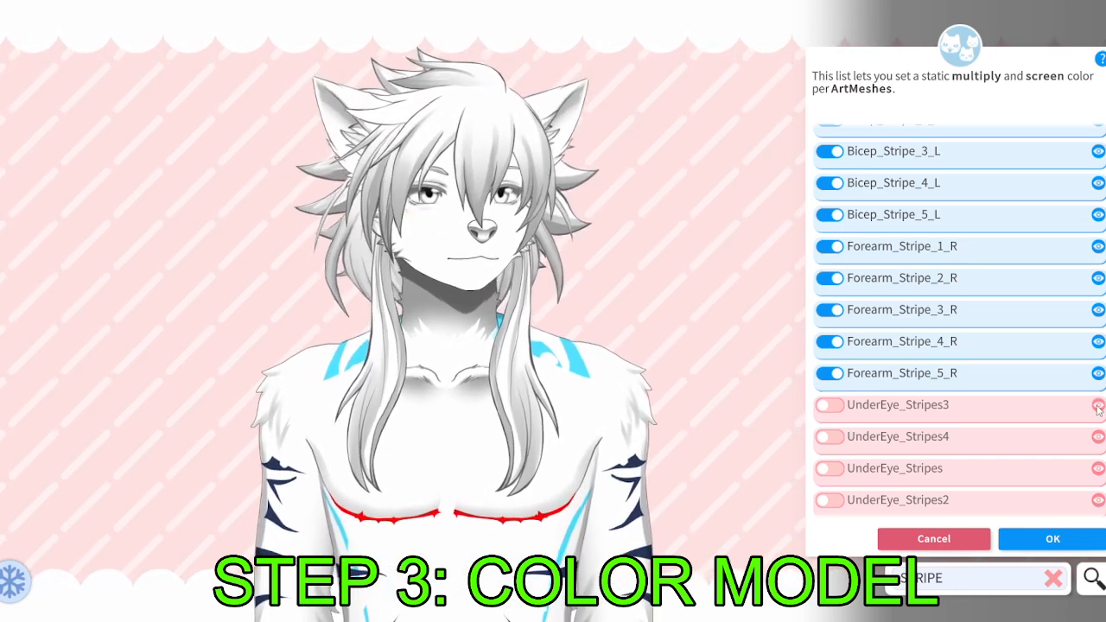
click(829, 404)
click(1075, 476)
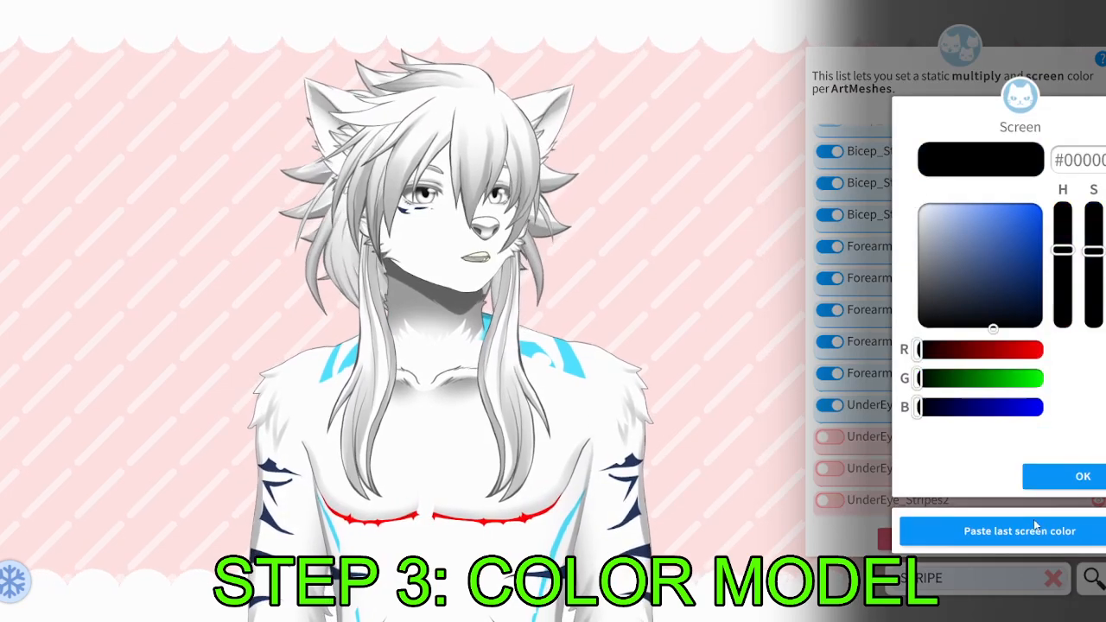
click(1046, 483)
click(829, 436)
click(954, 530)
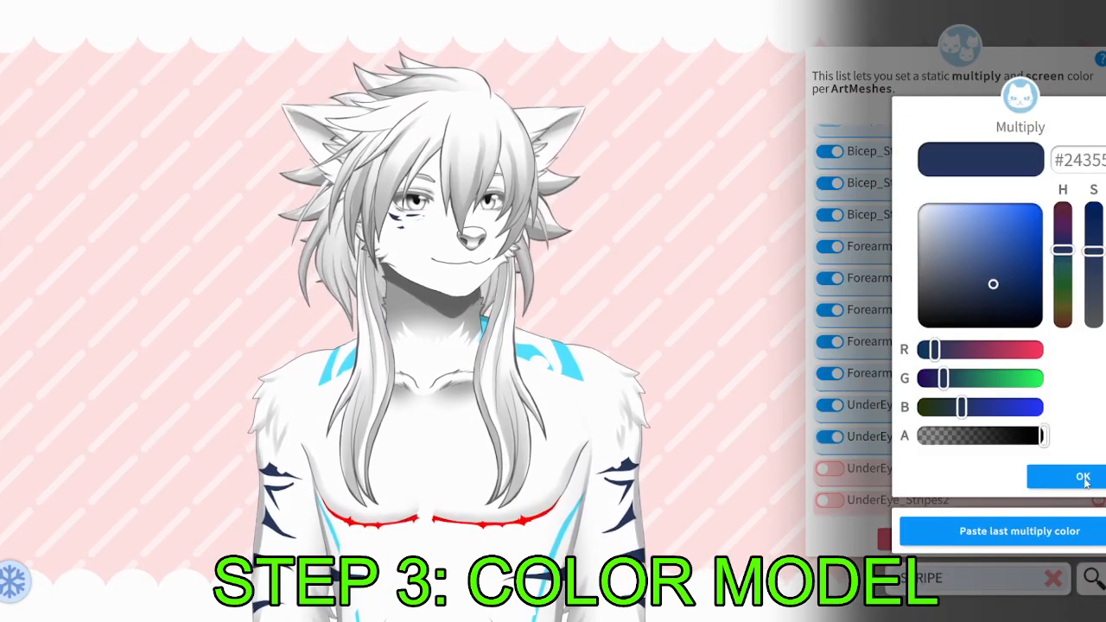
click(1047, 477)
click(1046, 477)
Enable custom coloring for UnderEye_Stripes and UnderEye_Stripes2 with the last dark navy multiply color and the default screen color.
click(829, 468)
click(955, 530)
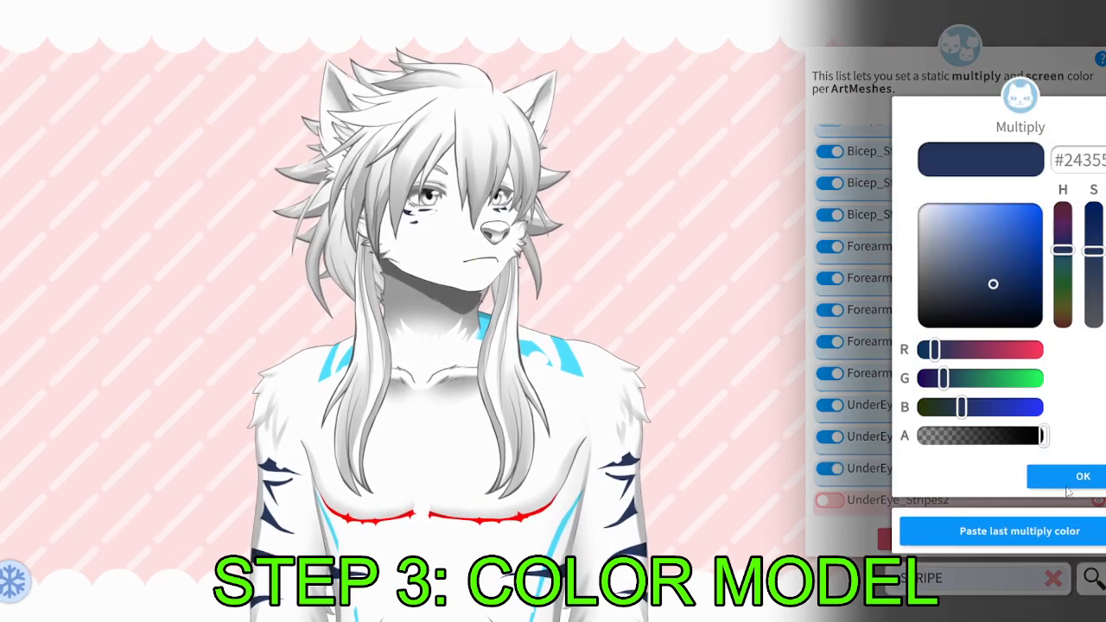
click(1046, 477)
click(1047, 477)
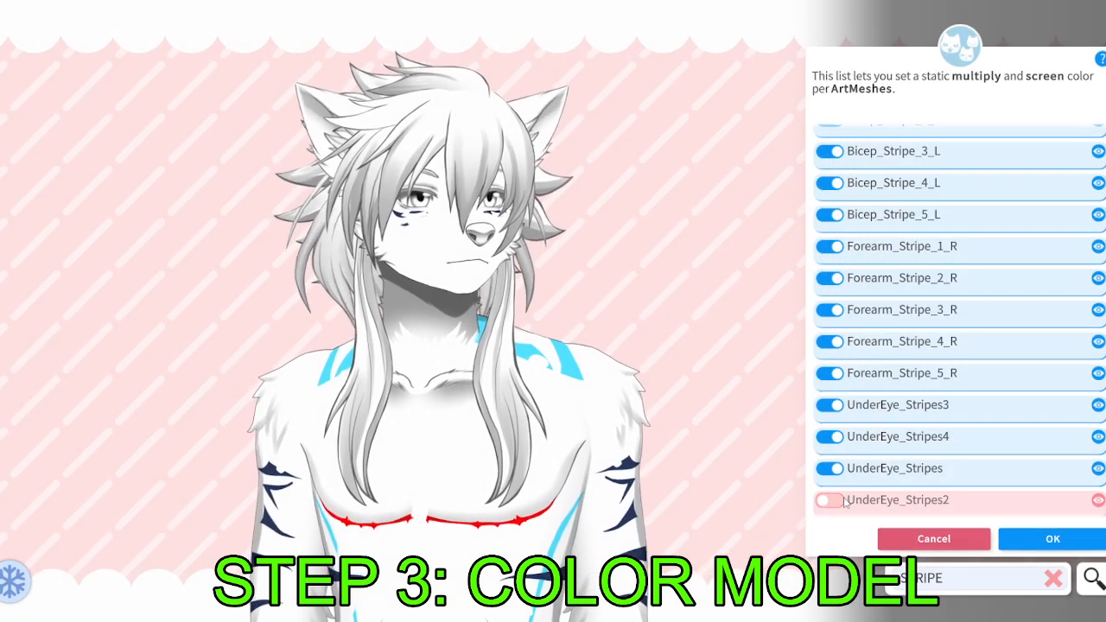
click(829, 499)
click(1047, 477)
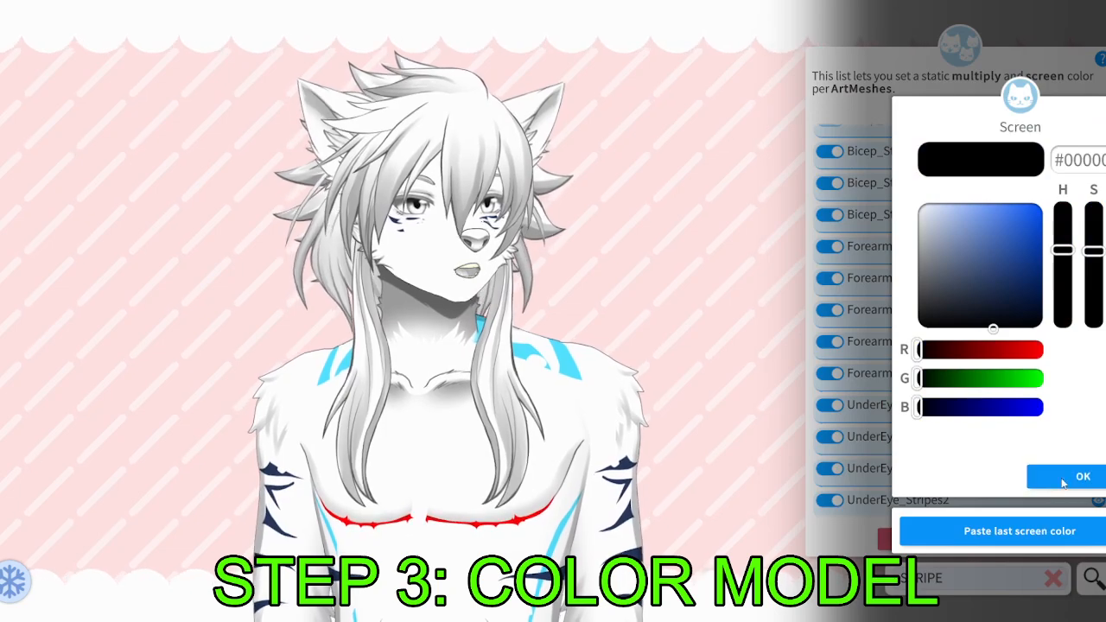
click(1047, 477)
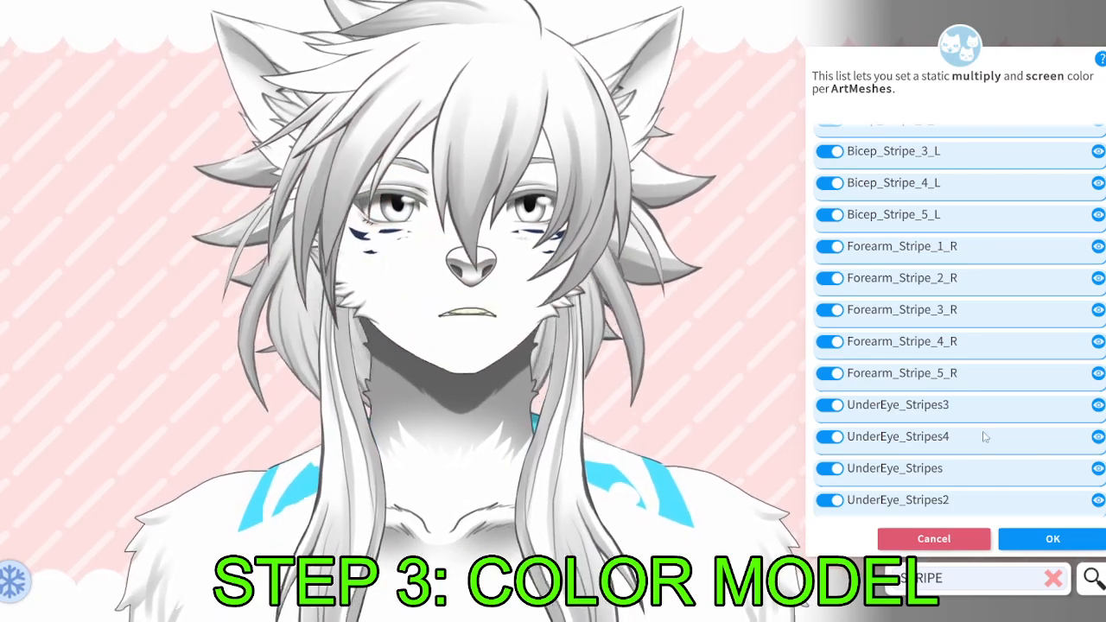
Give Head_JawStripe_1_L and Head_JawStripe_2_L custom coloring with the last dark navy multiply color and the default screen color.
scroll(864, 406, down, 3)
click(829, 358)
click(993, 531)
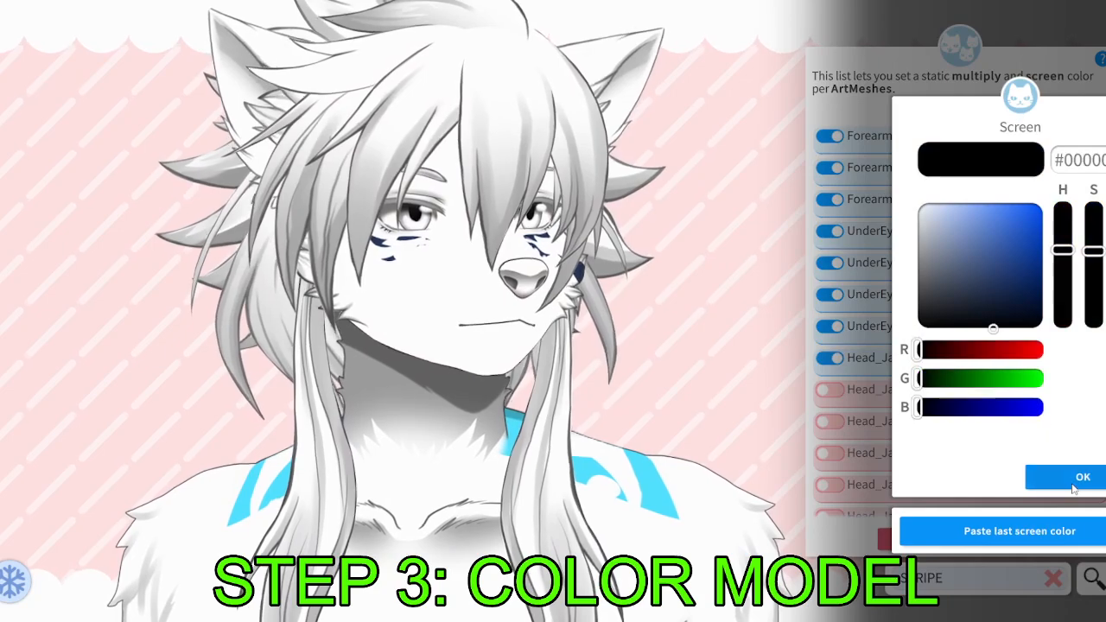
click(995, 531)
click(829, 389)
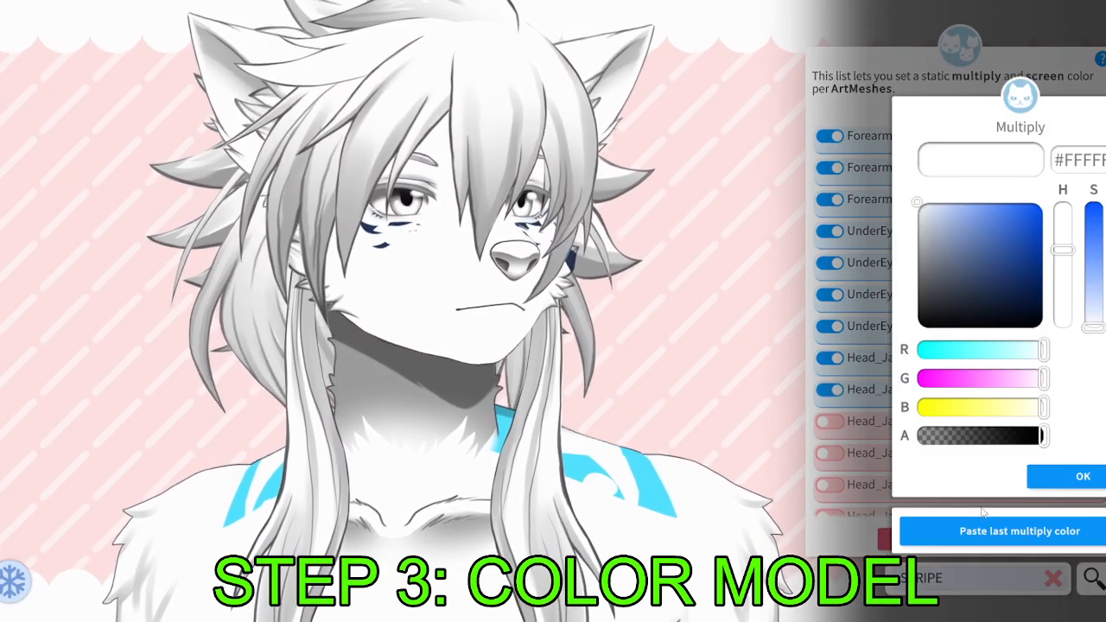
click(1011, 531)
click(1059, 480)
click(995, 531)
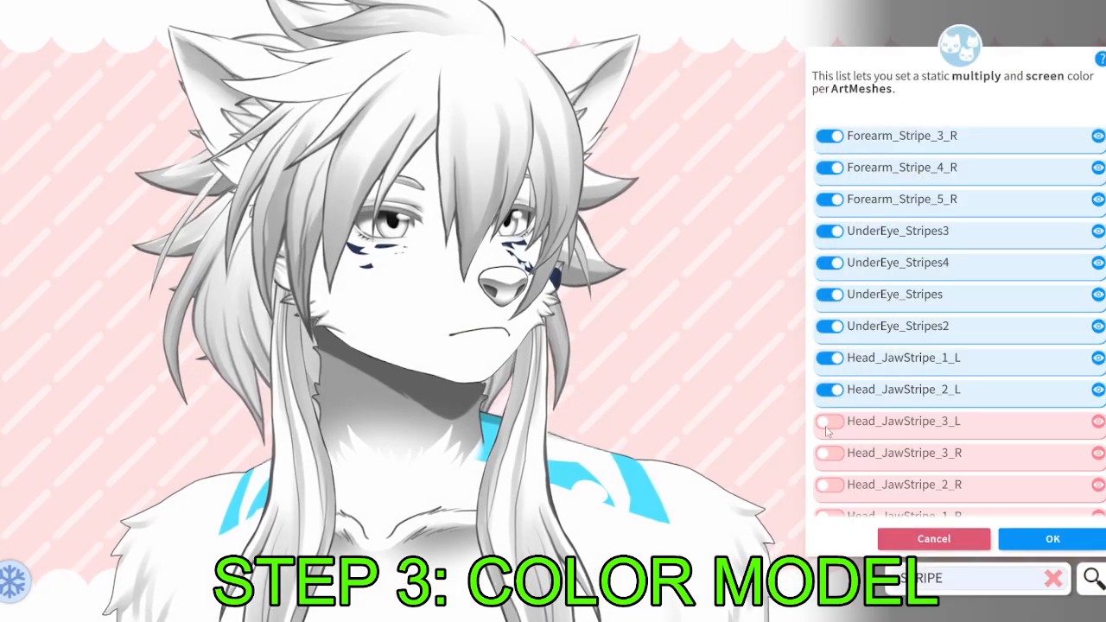
Enable custom coloring for Head_JawStripe_3_L and Head_JawStripe_3_R, reusing the last dark navy multiply color and accepting the default screen color.
click(829, 420)
click(1012, 530)
click(995, 531)
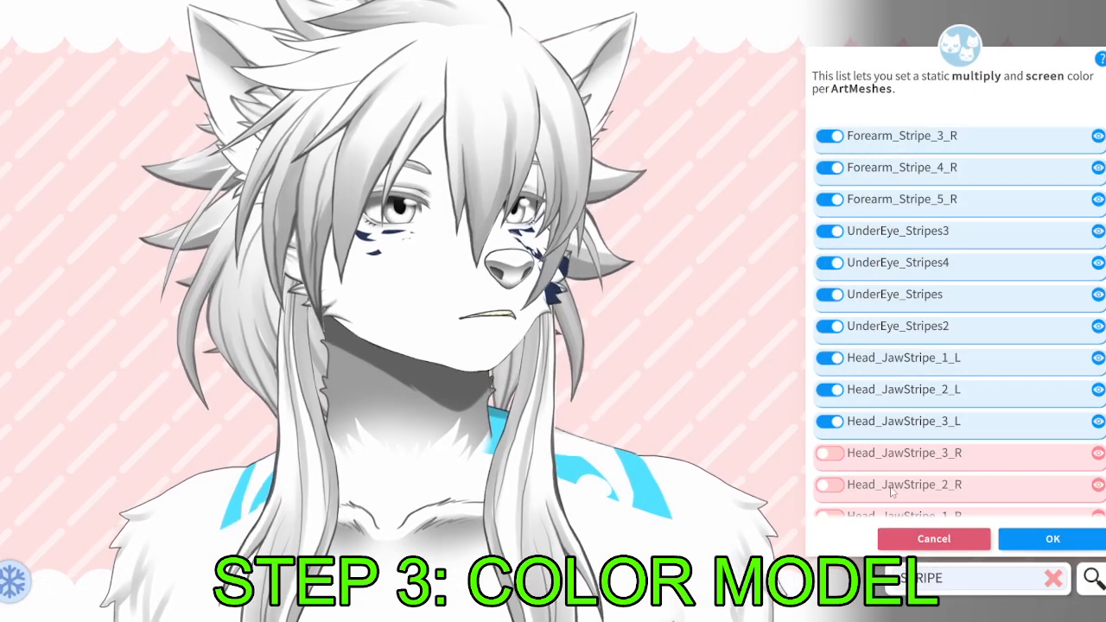
click(837, 456)
click(1004, 530)
click(1059, 478)
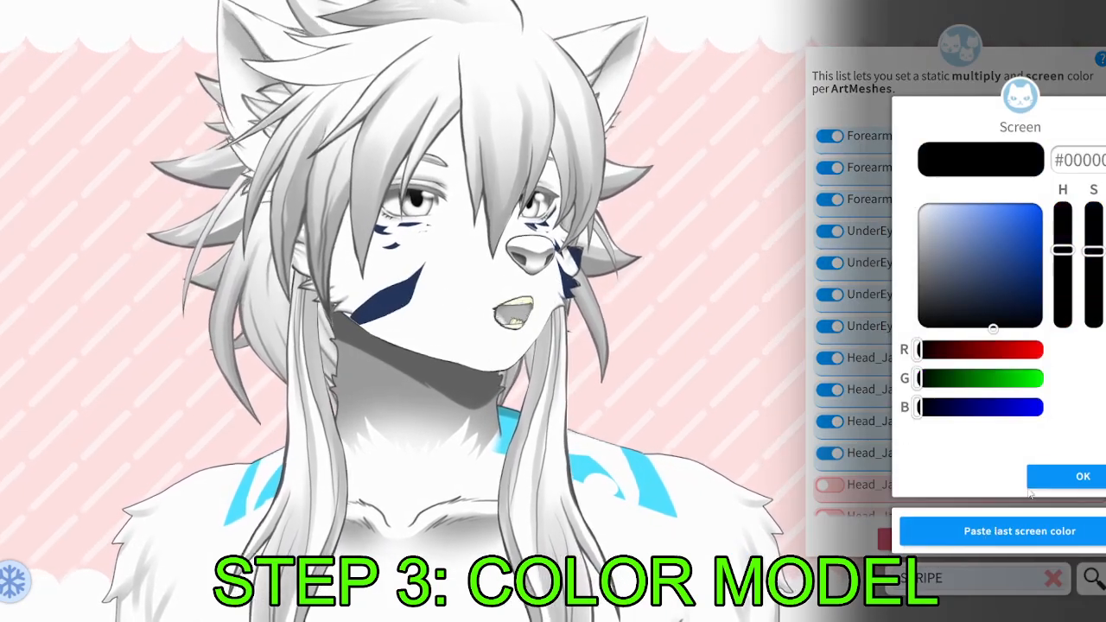
click(995, 531)
Give Head_JawStripe_2_R and Head_JawStripe_1_R custom coloring with the last dark navy multiply color and the default screen color.
click(829, 484)
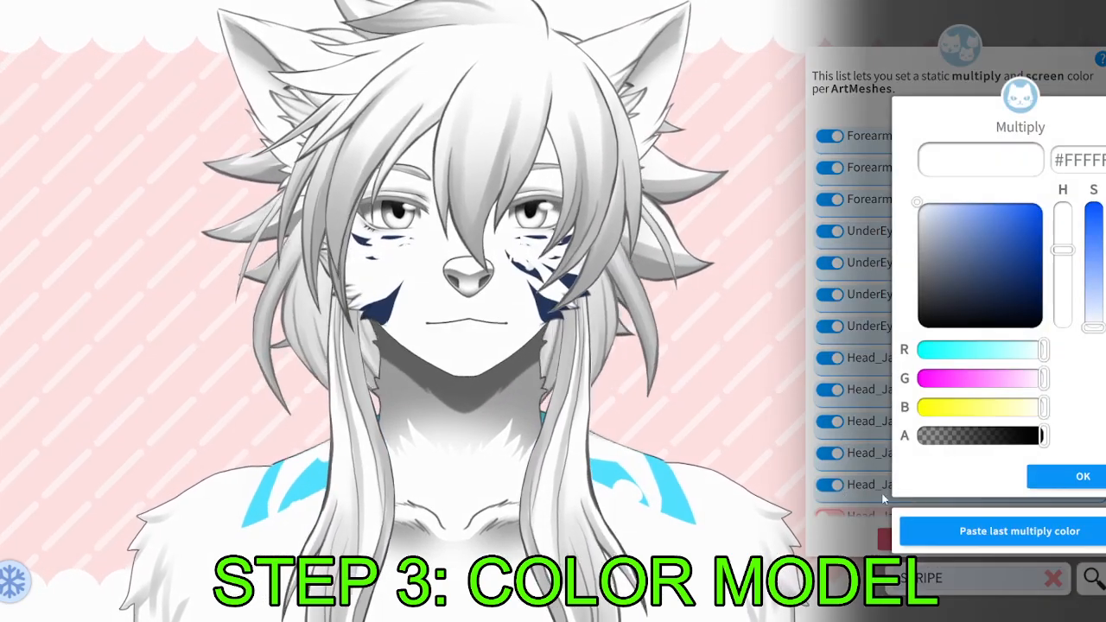
click(1002, 530)
click(1059, 477)
click(1023, 531)
scroll(855, 346, down, 4)
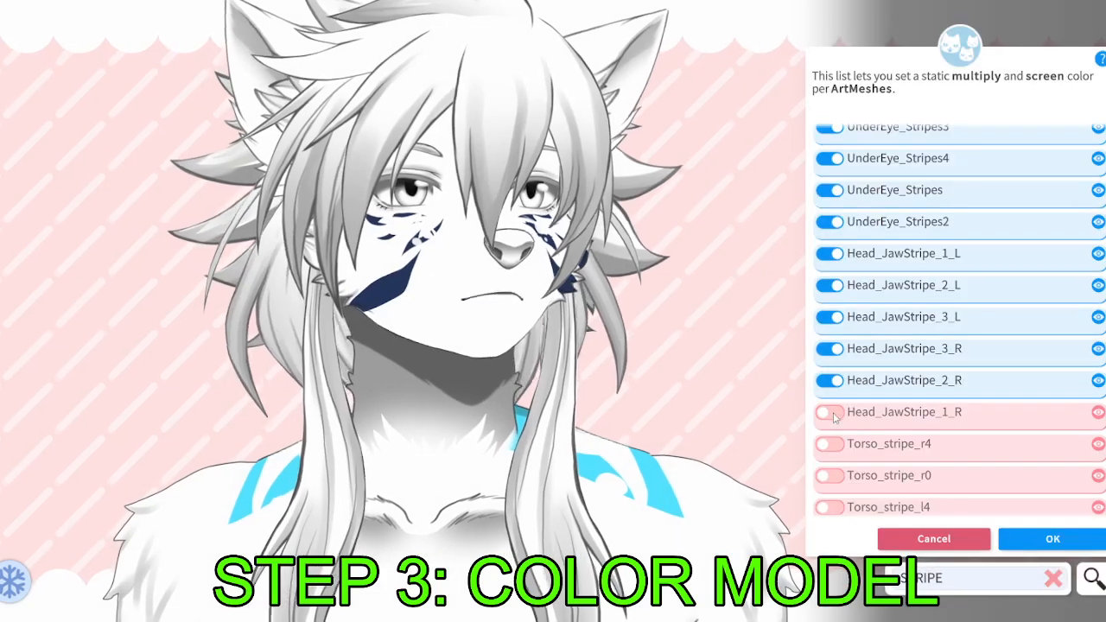
click(829, 411)
click(1000, 531)
click(1059, 478)
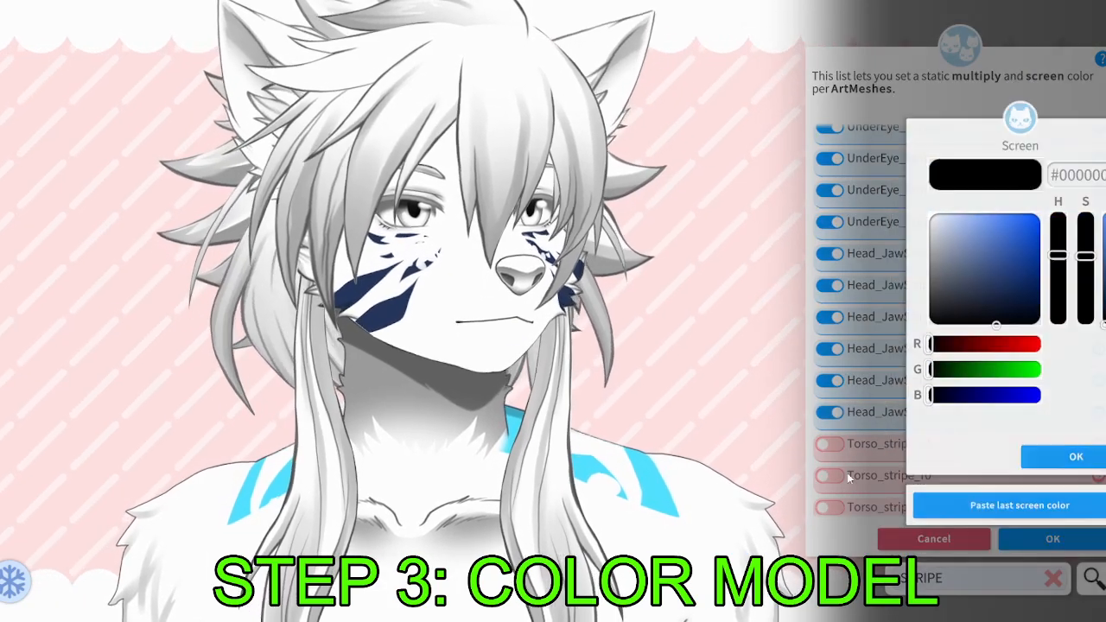
click(1020, 531)
Enable custom coloring for Torso_stripe_r4 and Torso_stripe_r0 with the last dark navy multiply color and the default screen color.
click(829, 443)
click(1015, 531)
click(1059, 477)
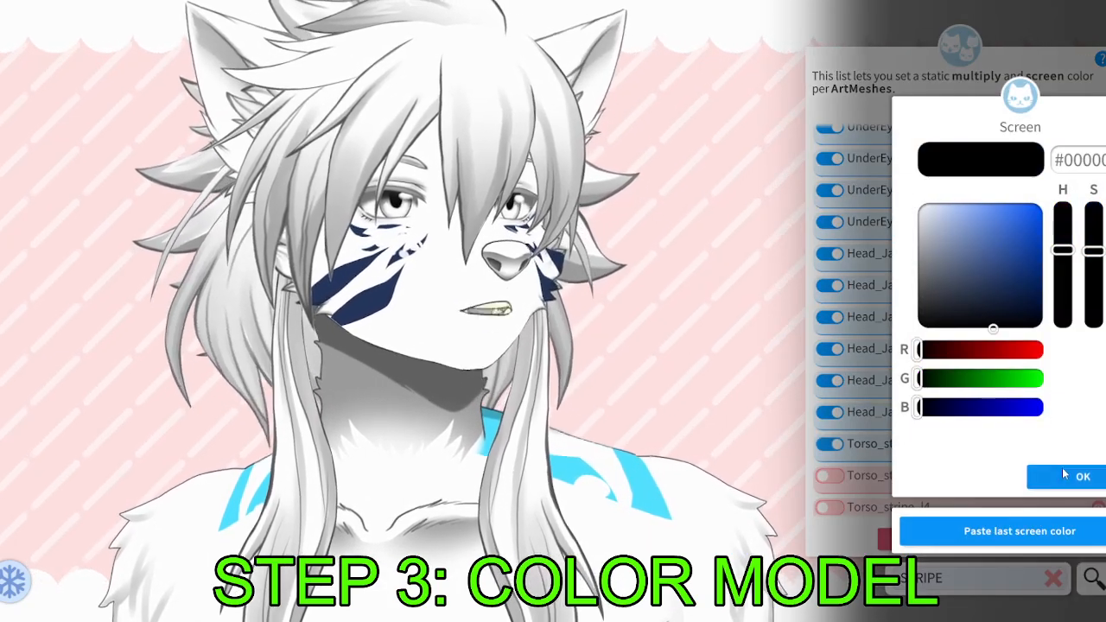
click(1061, 476)
click(829, 475)
click(961, 532)
click(1075, 478)
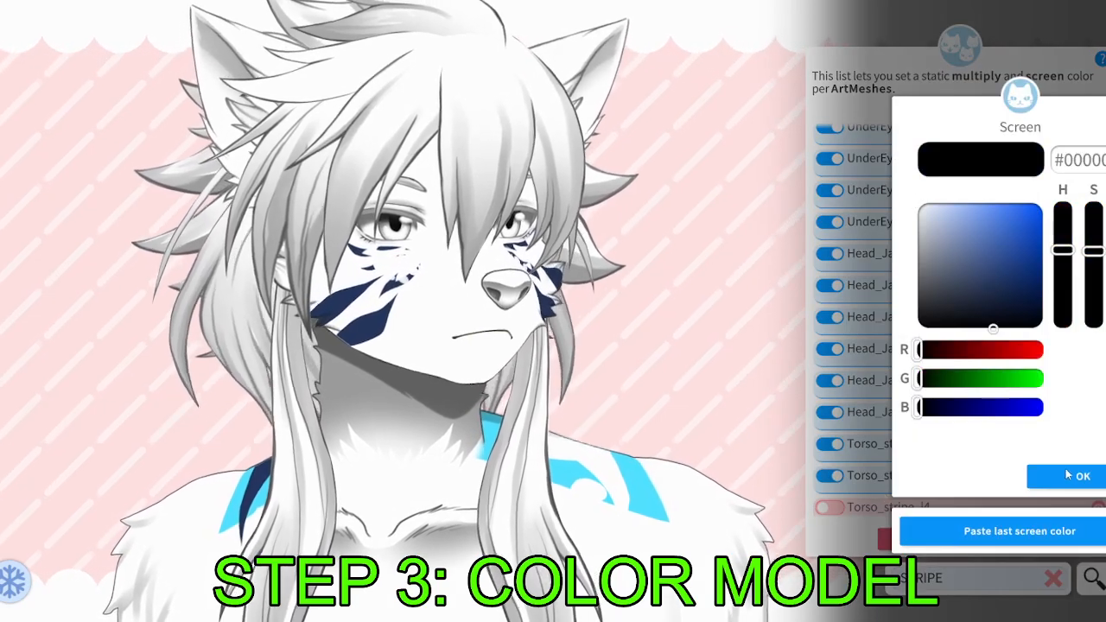
click(1067, 474)
Give Torso_stripe_l4 and Torso_stripe_l0 custom coloring with the last dark navy multiply color and the default screen color.
click(829, 507)
click(915, 531)
click(1067, 476)
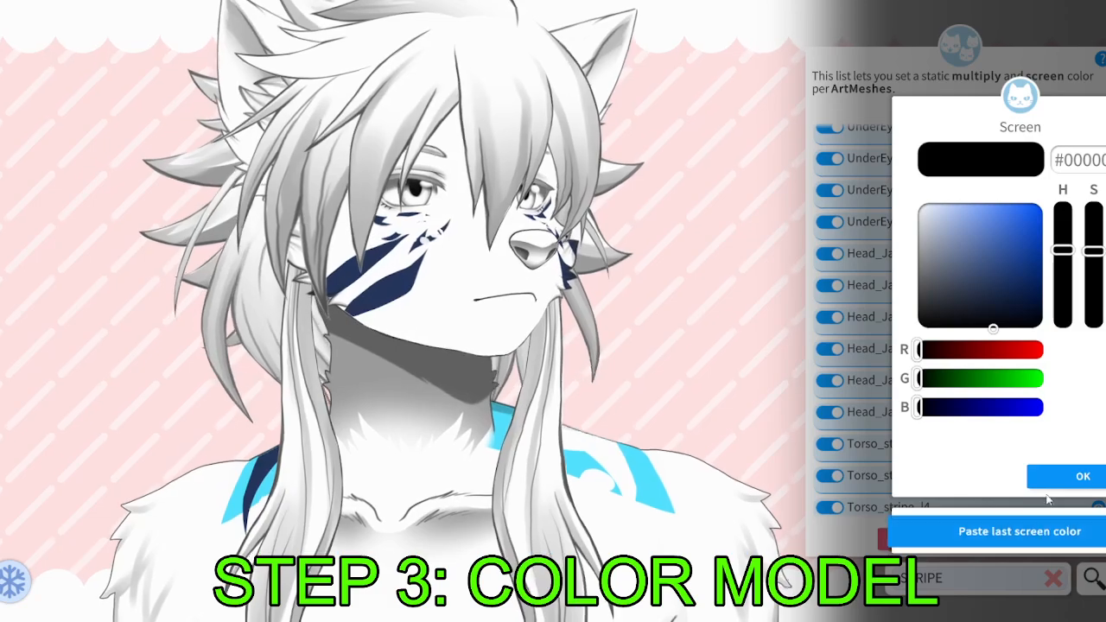
click(1056, 478)
click(829, 498)
click(980, 531)
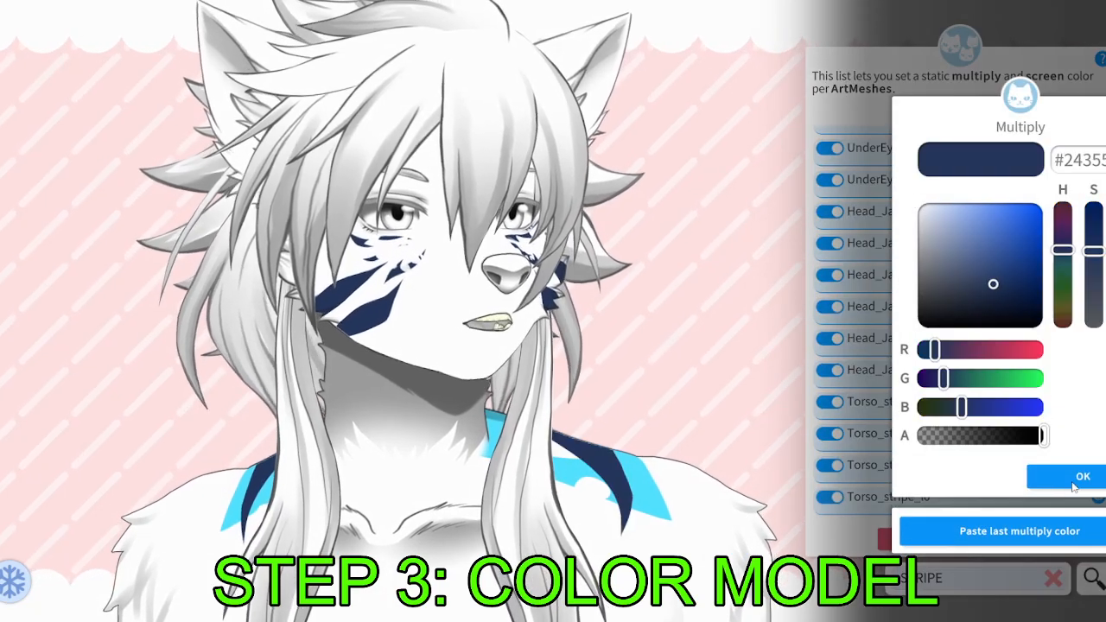
click(1073, 480)
click(1053, 476)
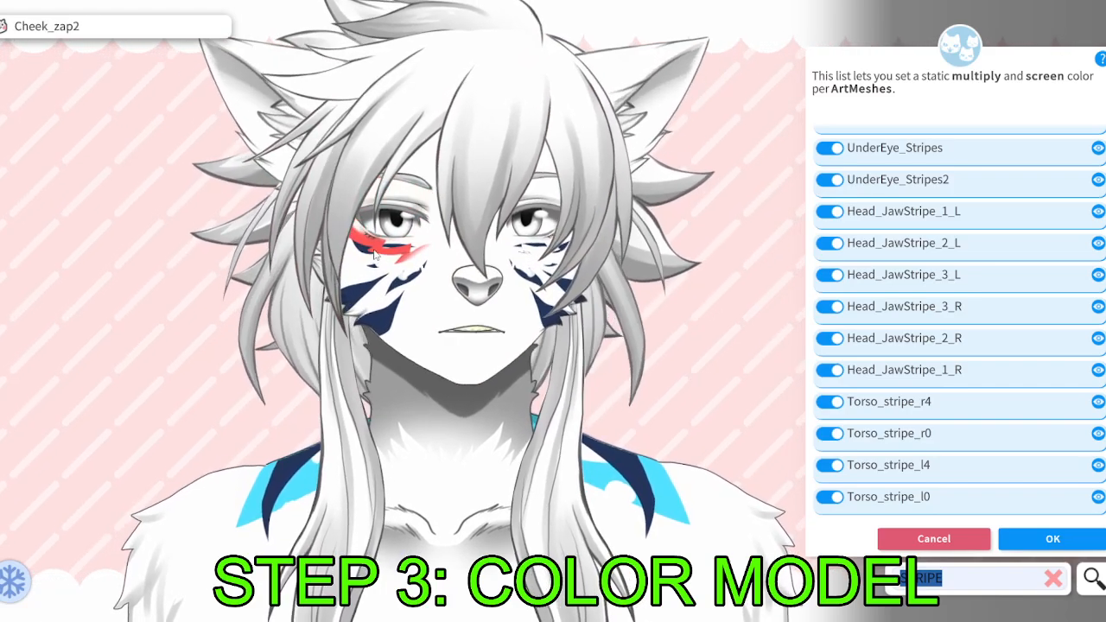
Clear the STRIPE filter and list only the ArtMeshes at the cheek marking under the model's eye to find Cheek_zap2.
key(BackSpace)
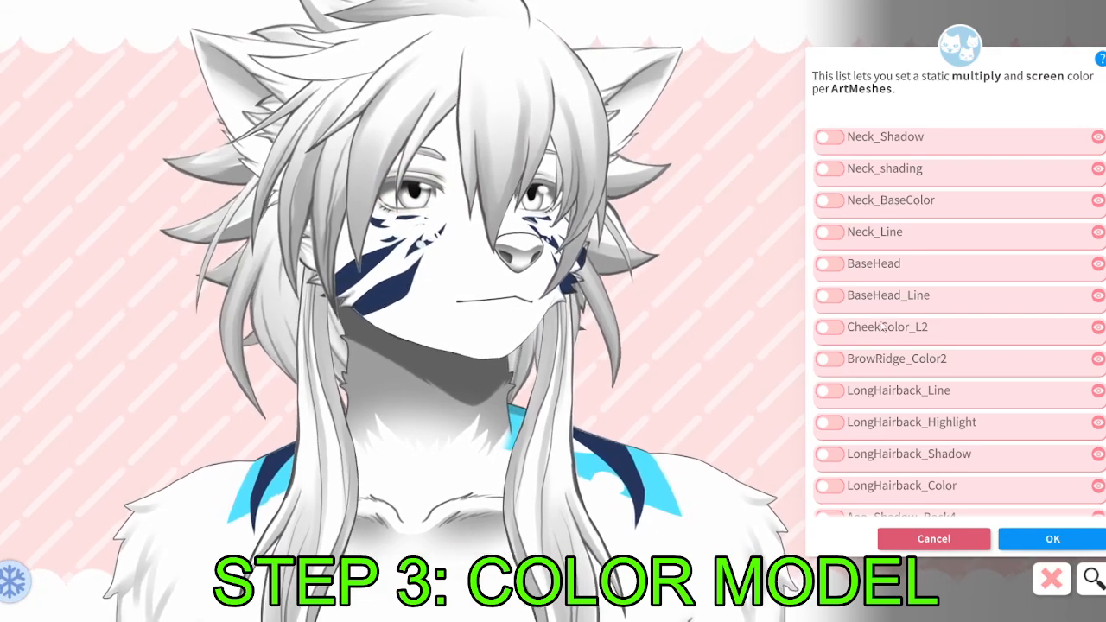
click(434, 291)
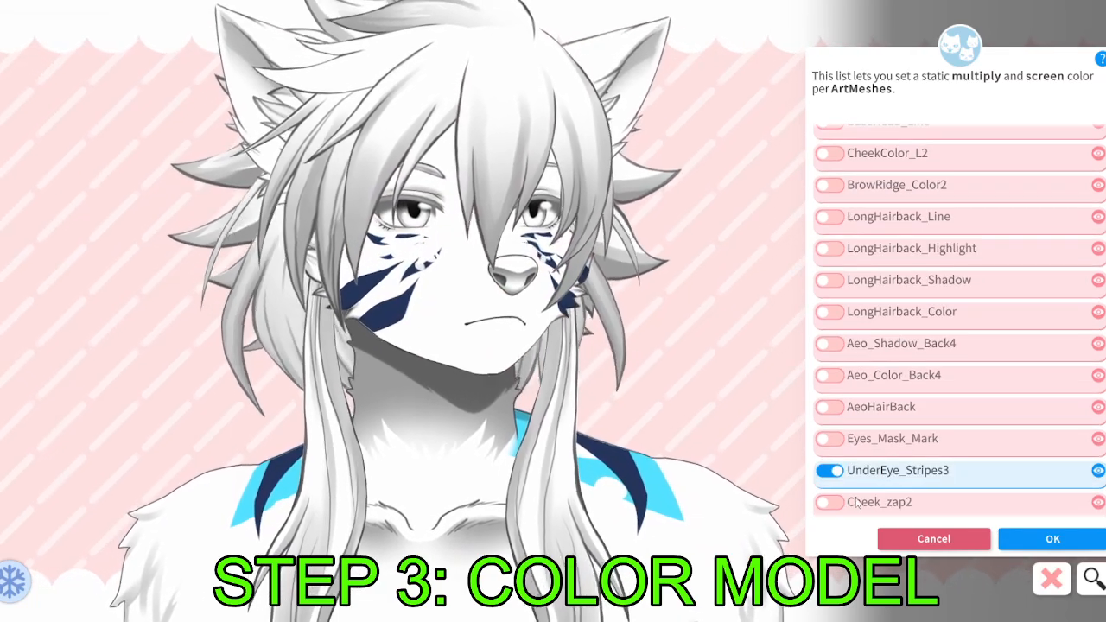
scroll(959, 457, down, 2)
Enable custom coloring for Cheek_zap2 with a bright green multiply color and the default screen color.
click(857, 500)
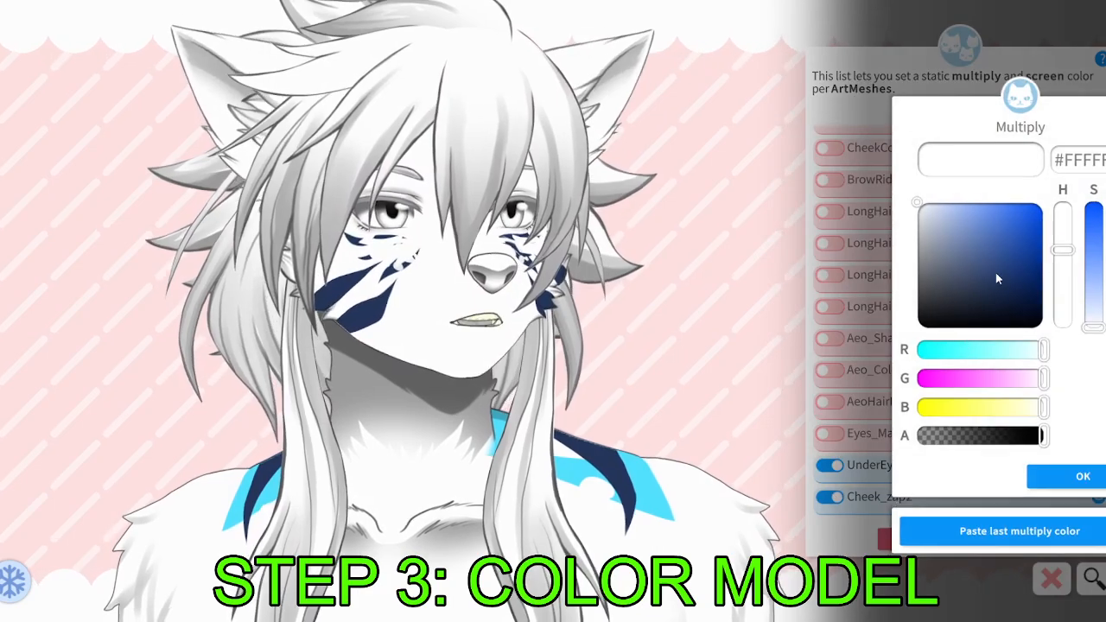
click(995, 273)
drag(980, 379, 1062, 372)
drag(955, 225, 1001, 128)
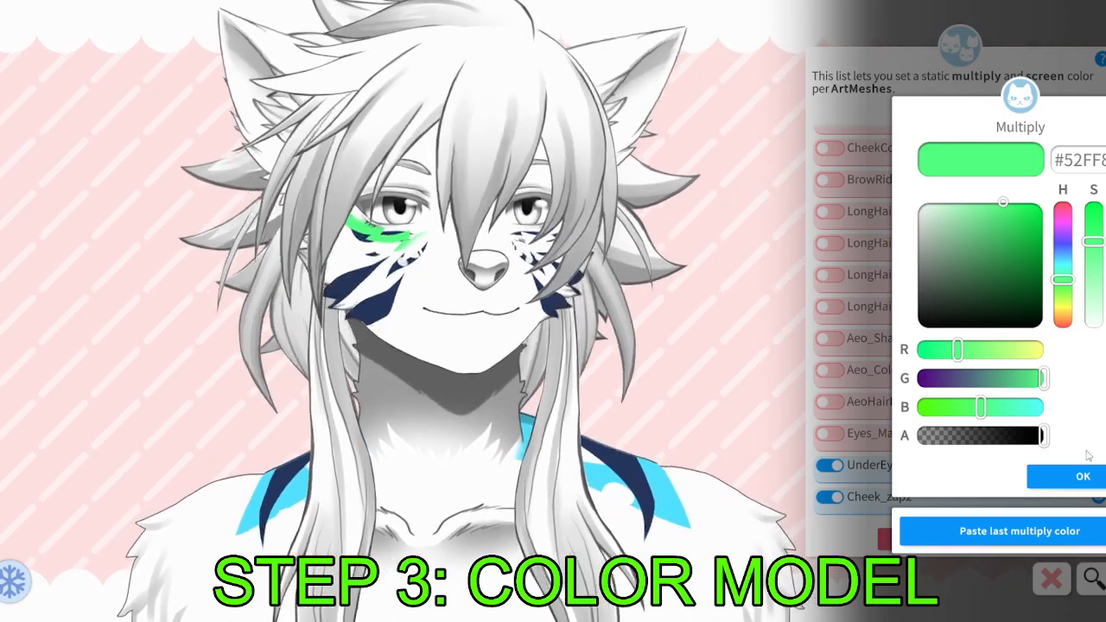
click(1082, 476)
click(1084, 475)
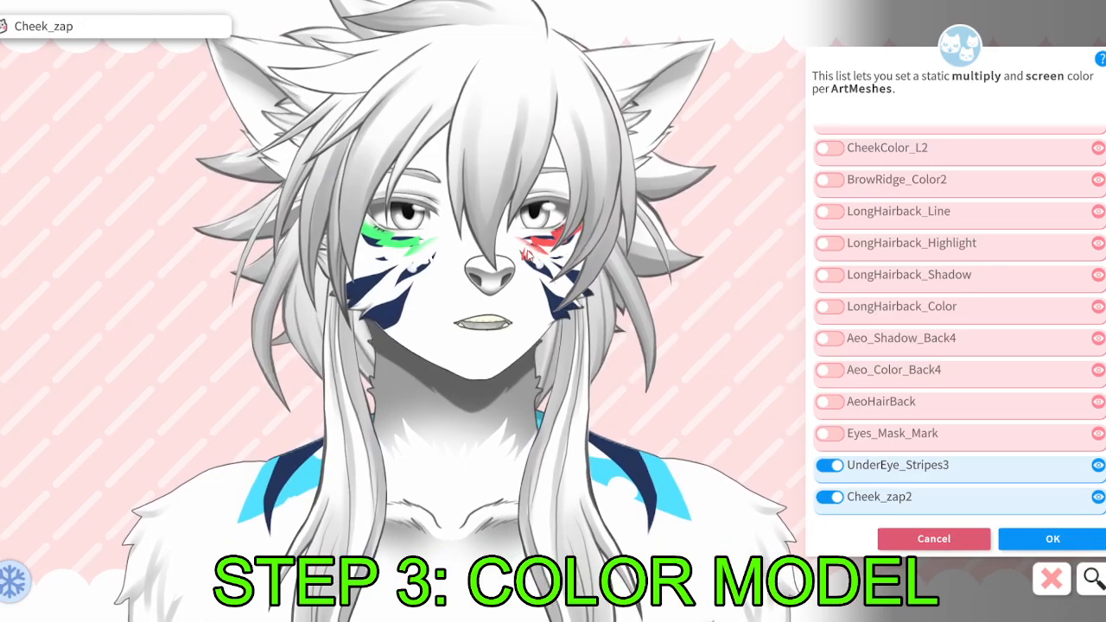
Pick the opposite cheek zap on the model and give Cheek_zap the last bright green multiply color and the default screen color.
click(569, 240)
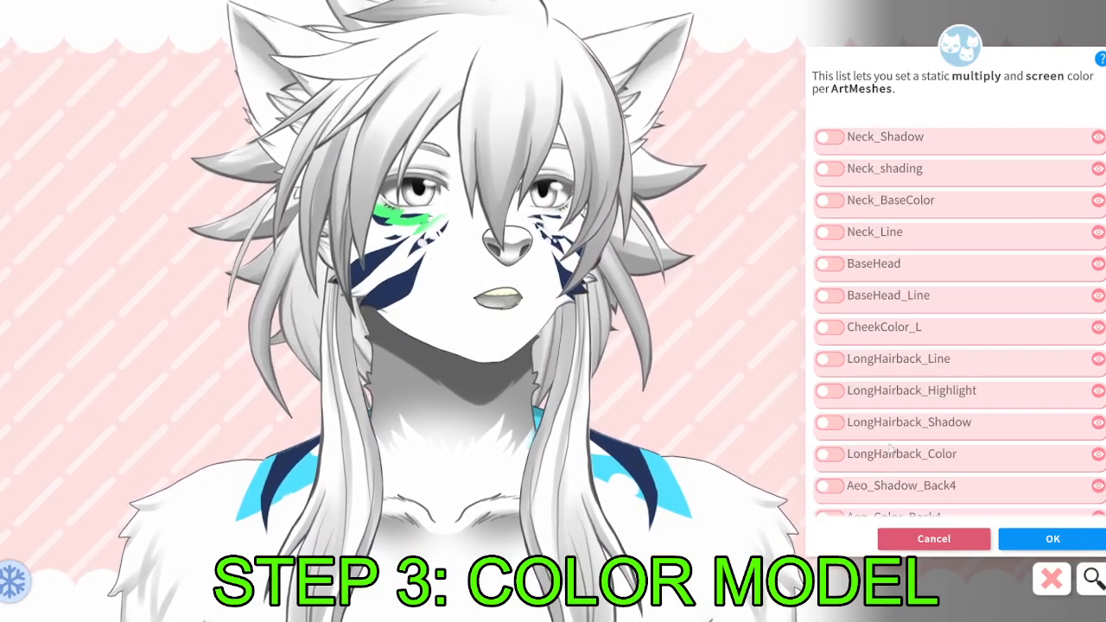
scroll(896, 339, down, 3)
scroll(907, 418, down, 2)
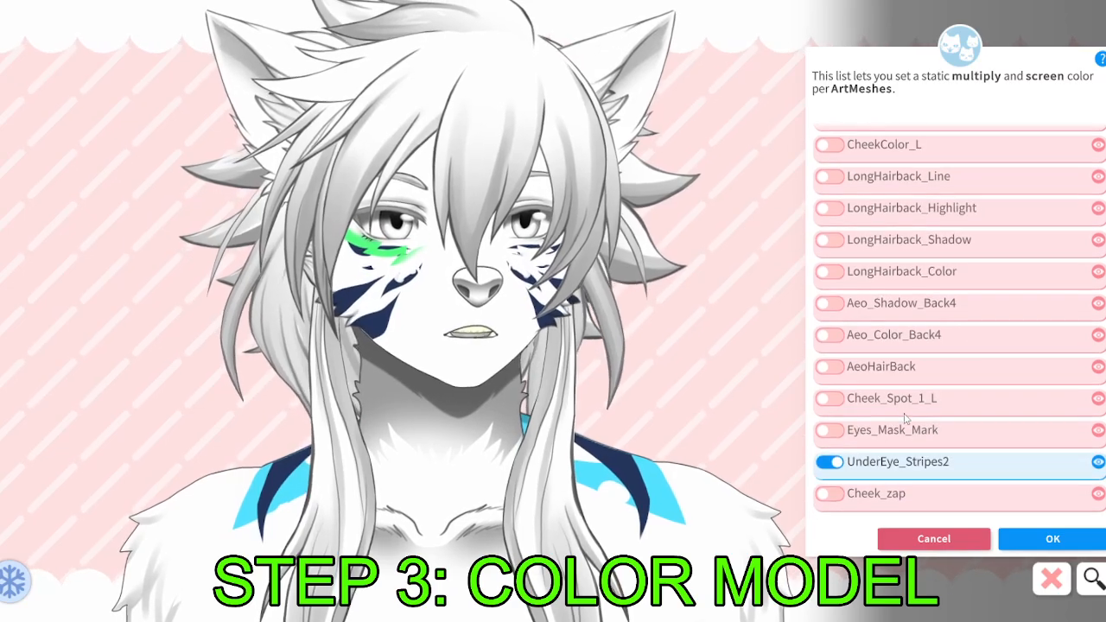
click(829, 497)
click(1001, 530)
click(1058, 482)
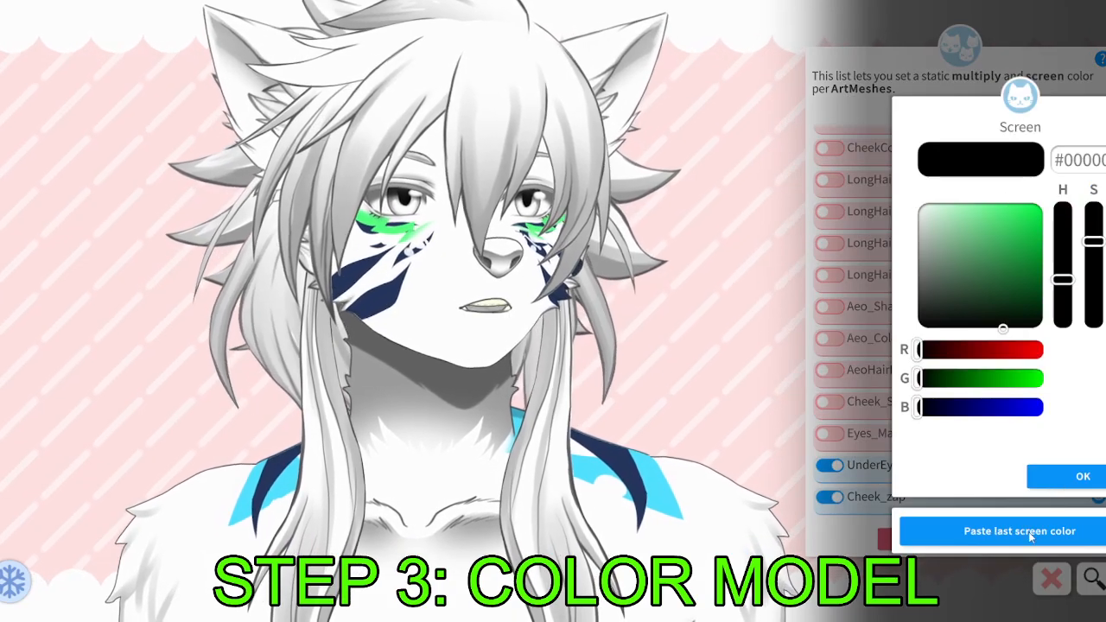
click(1050, 484)
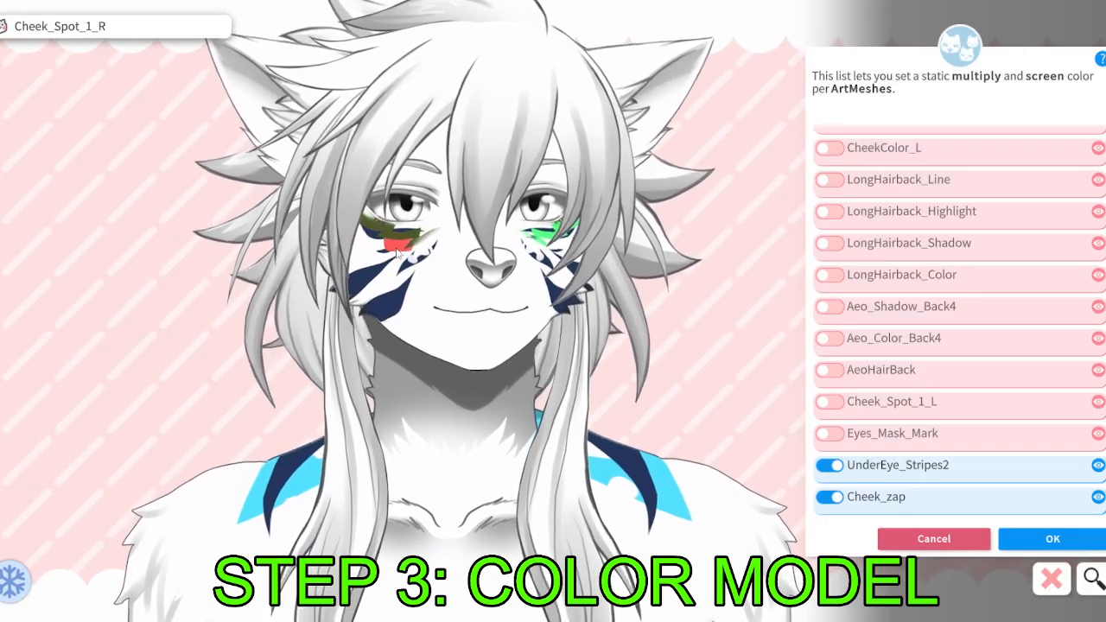
Pick the cheek spot on the model and give Cheek_Spot_1_R a bright pink multiply color with the default screen color.
click(442, 258)
scroll(890, 356, up, 1)
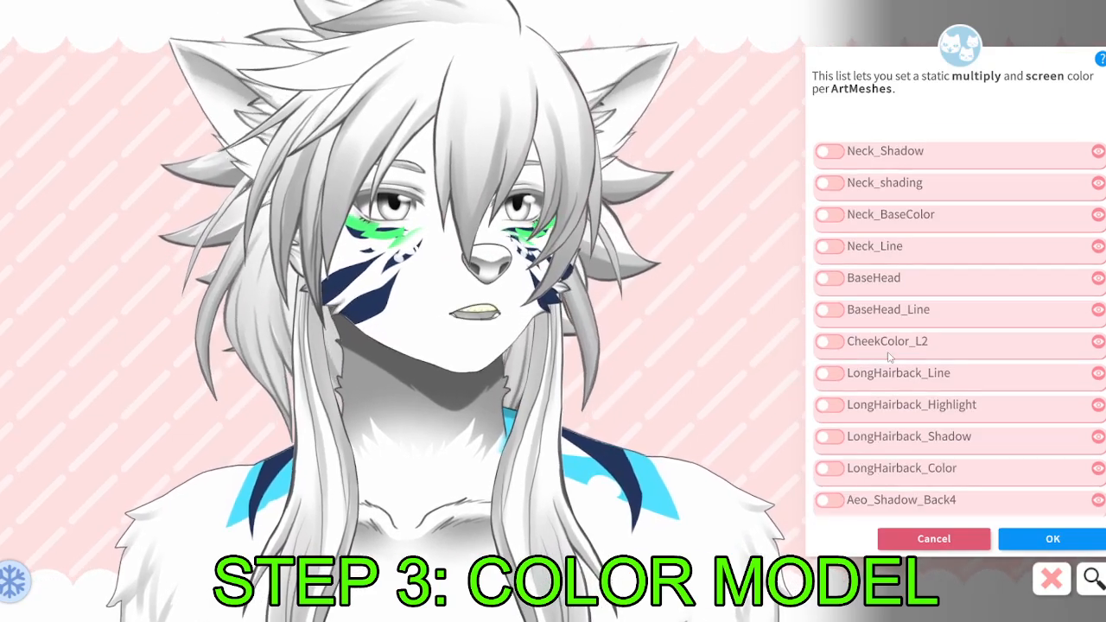
scroll(930, 372, down, 3)
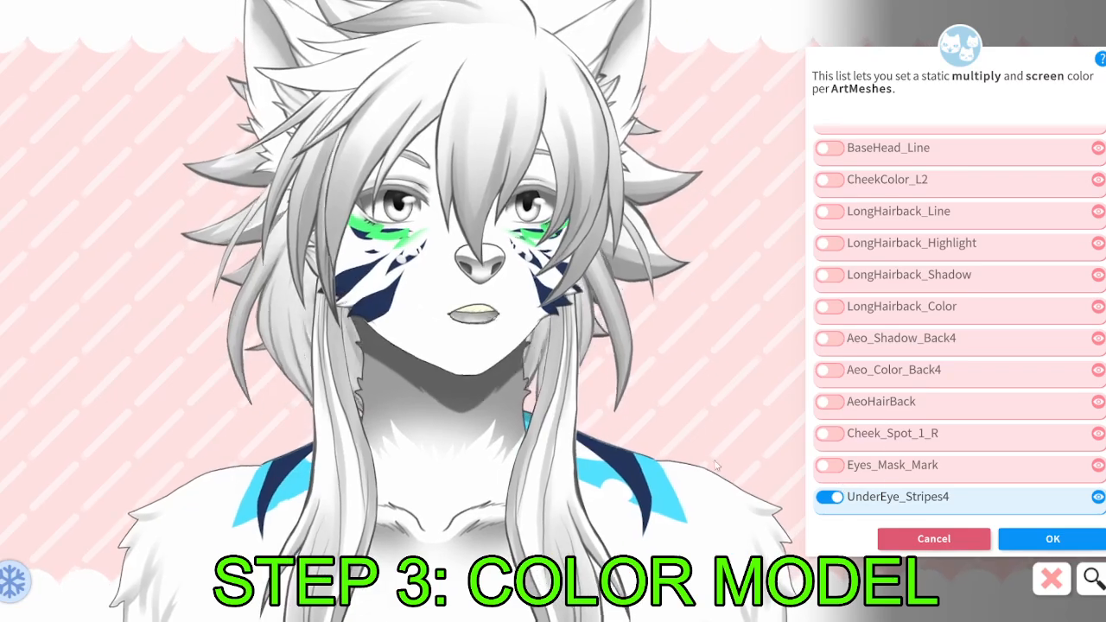
click(830, 434)
drag(1040, 378, 963, 382)
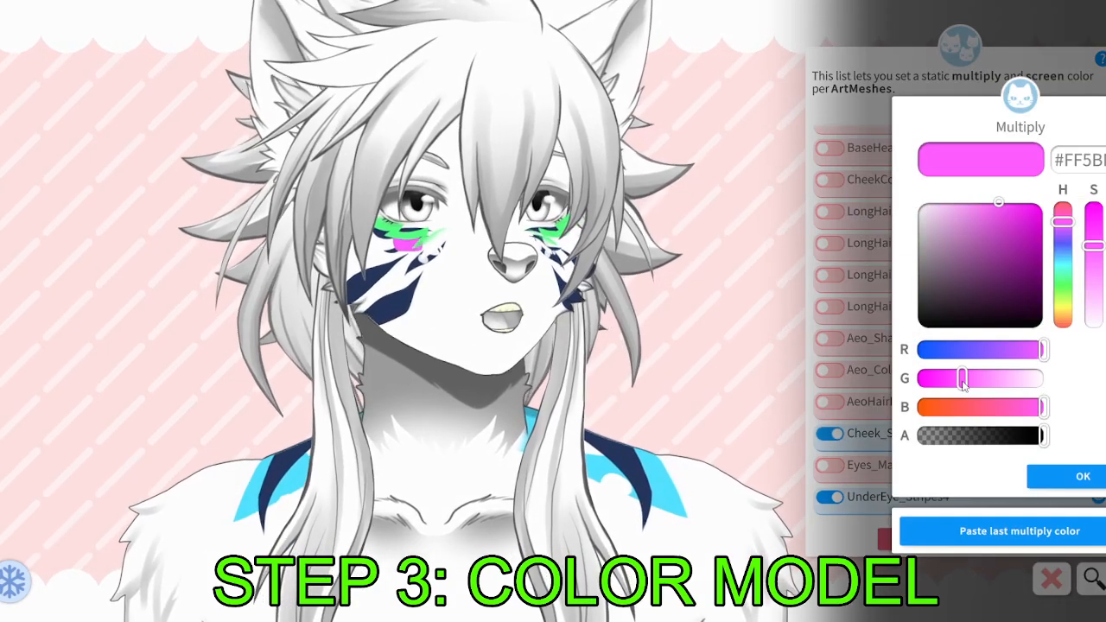
click(1066, 480)
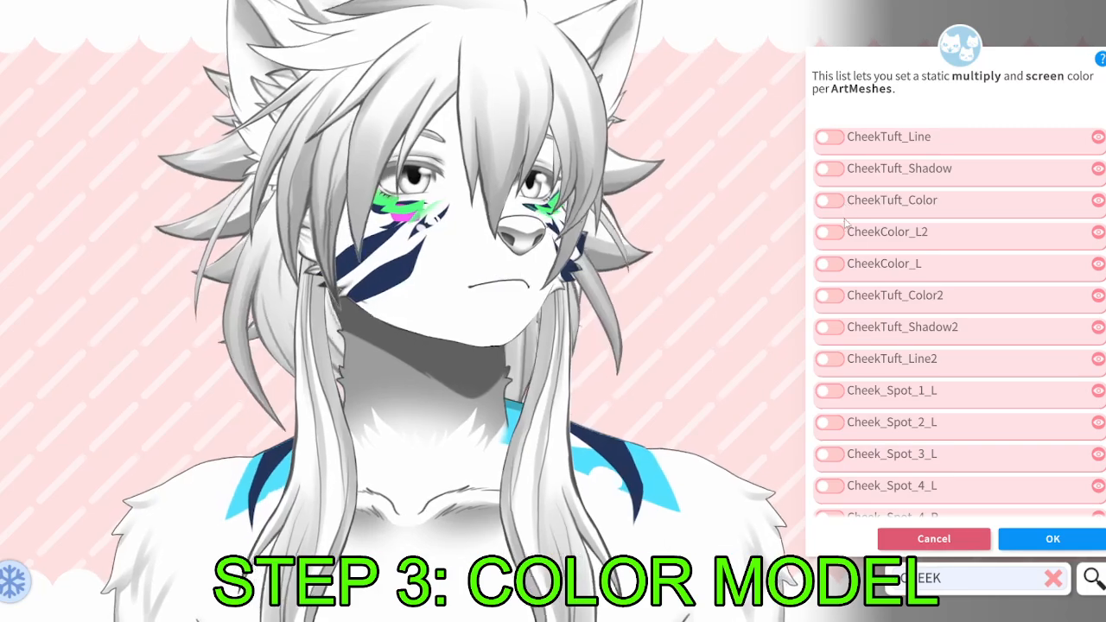
Enable custom coloring for Cheek_Spot_1_L with the last bright pink multiply color and the default screen color.
click(830, 390)
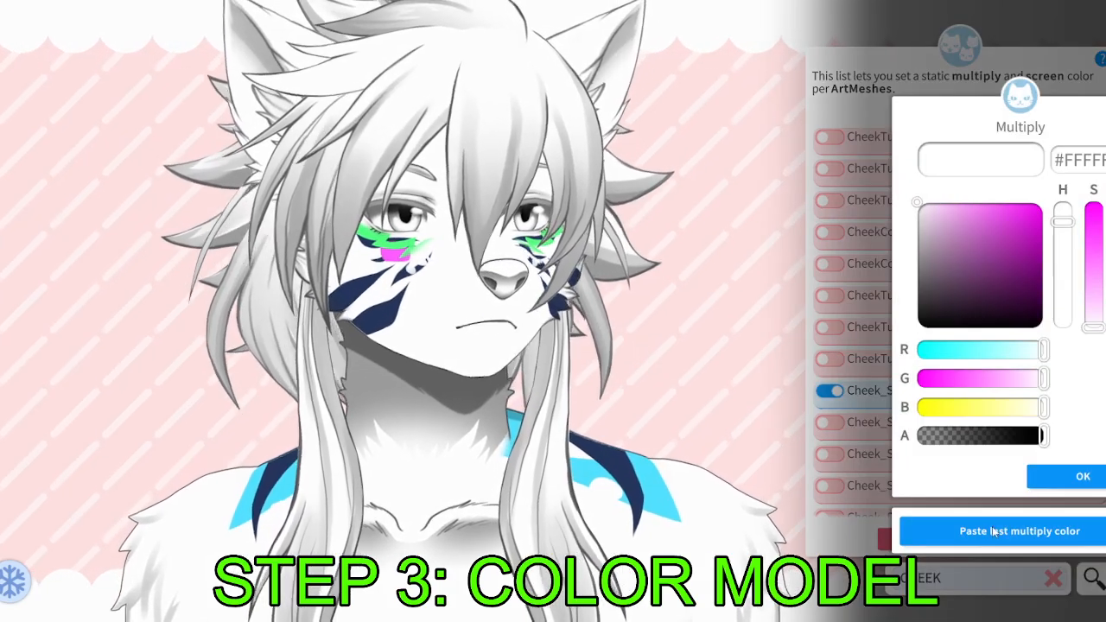
click(1061, 474)
click(1075, 476)
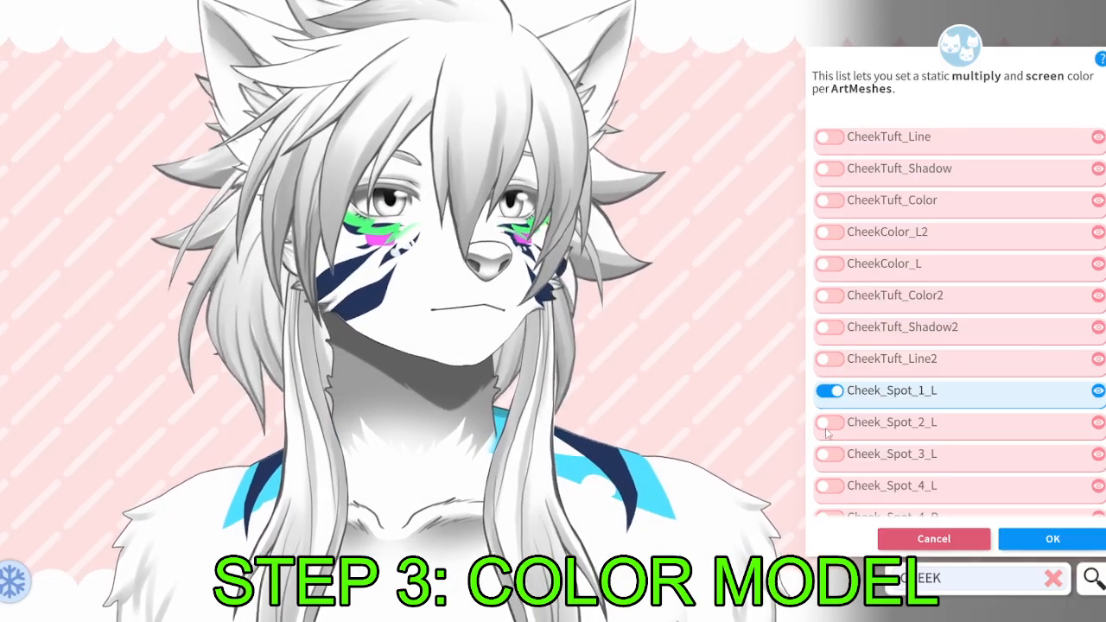
Enable custom coloring for Cheek_Spot_2_L and Cheek_Spot_3_L with a bright pink multiply color and the default black screen color.
click(830, 421)
drag(999, 311, 994, 283)
click(1083, 476)
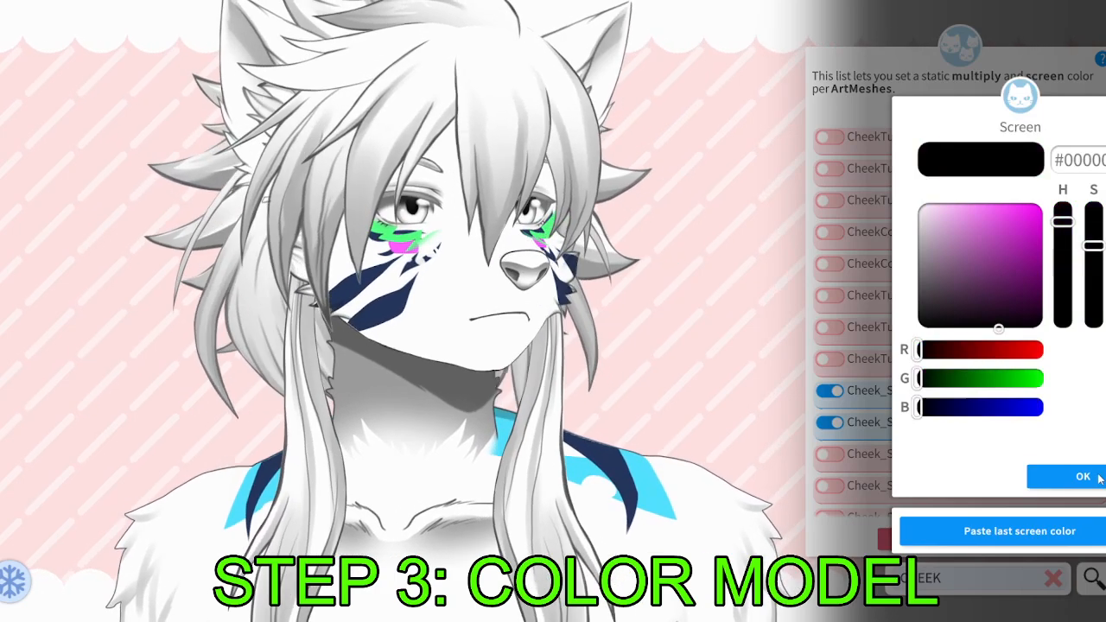
click(1080, 475)
click(830, 453)
click(1037, 528)
click(1083, 476)
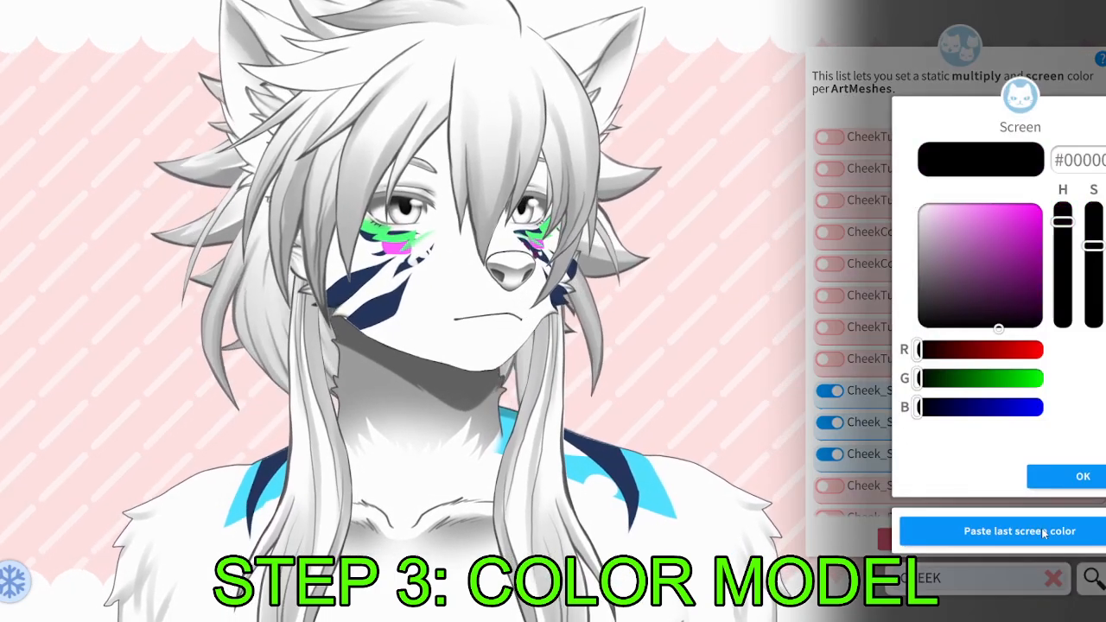
click(1079, 474)
Enable custom coloring for Cheek_Spot_4_L and Cheek_Spot_4_R with a bright pink multiply color and the default black screen color.
click(830, 485)
click(966, 380)
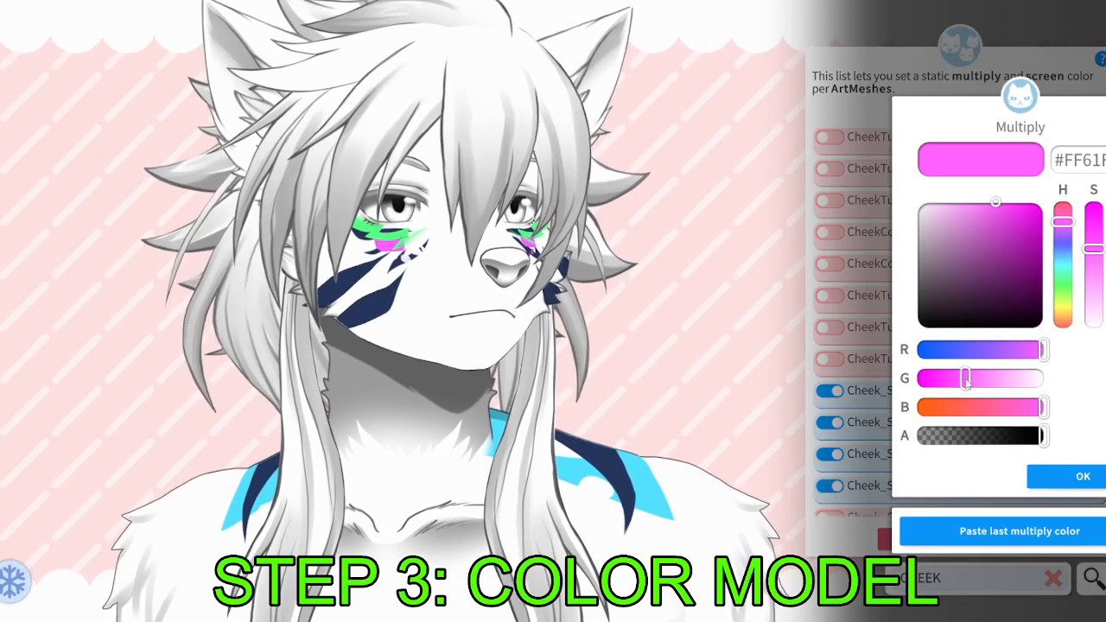
click(1079, 476)
click(1080, 474)
scroll(864, 388, down, 3)
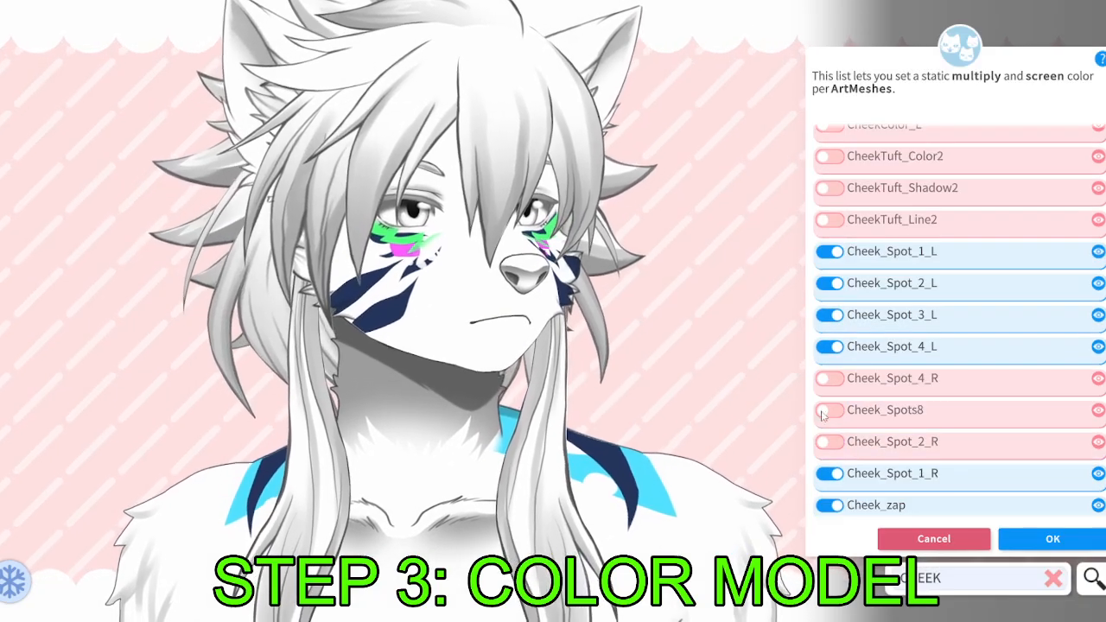
click(831, 377)
click(967, 380)
click(1081, 474)
click(1079, 474)
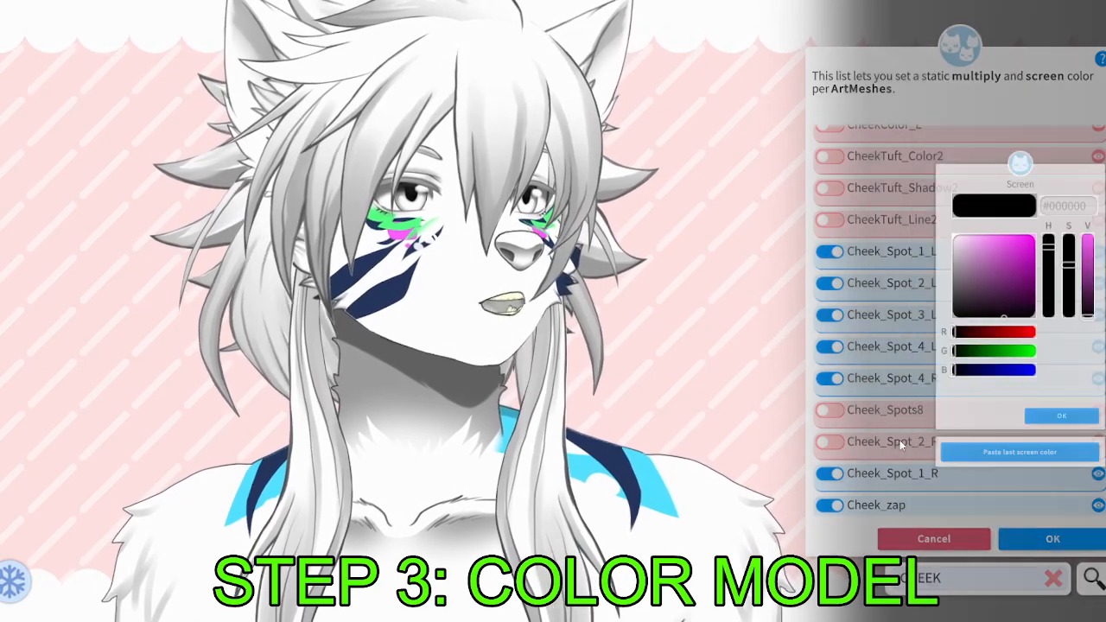
Enable custom coloring for Cheek_Spots8 and Cheek_Spot_2_R with a bright pink multiply color and the default black screen color.
click(830, 409)
click(964, 504)
click(1081, 475)
click(1079, 474)
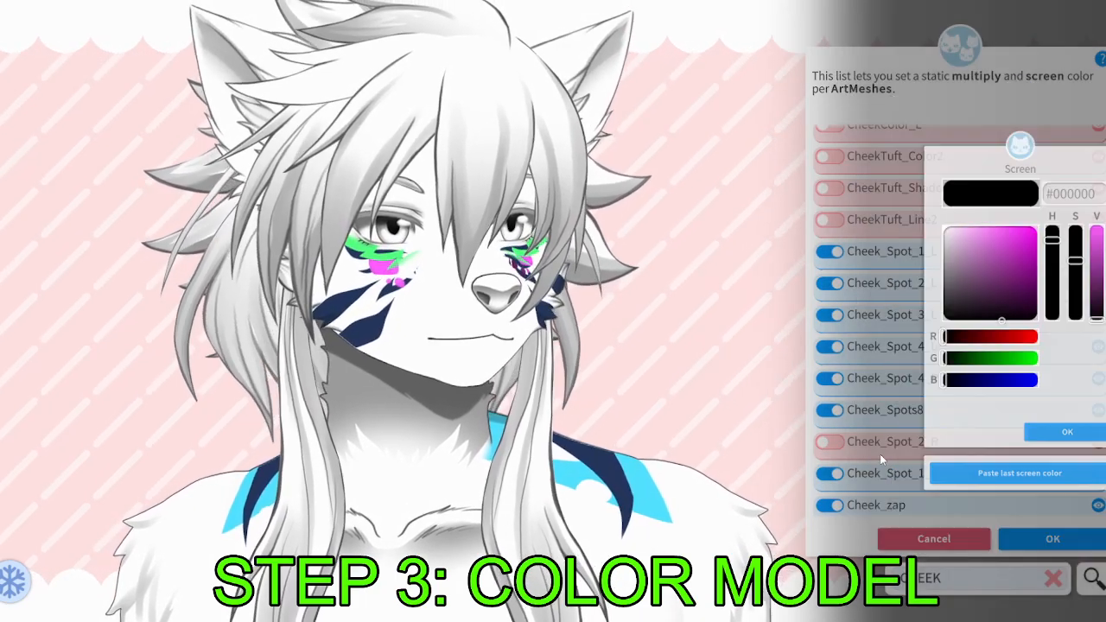
click(830, 441)
click(1079, 475)
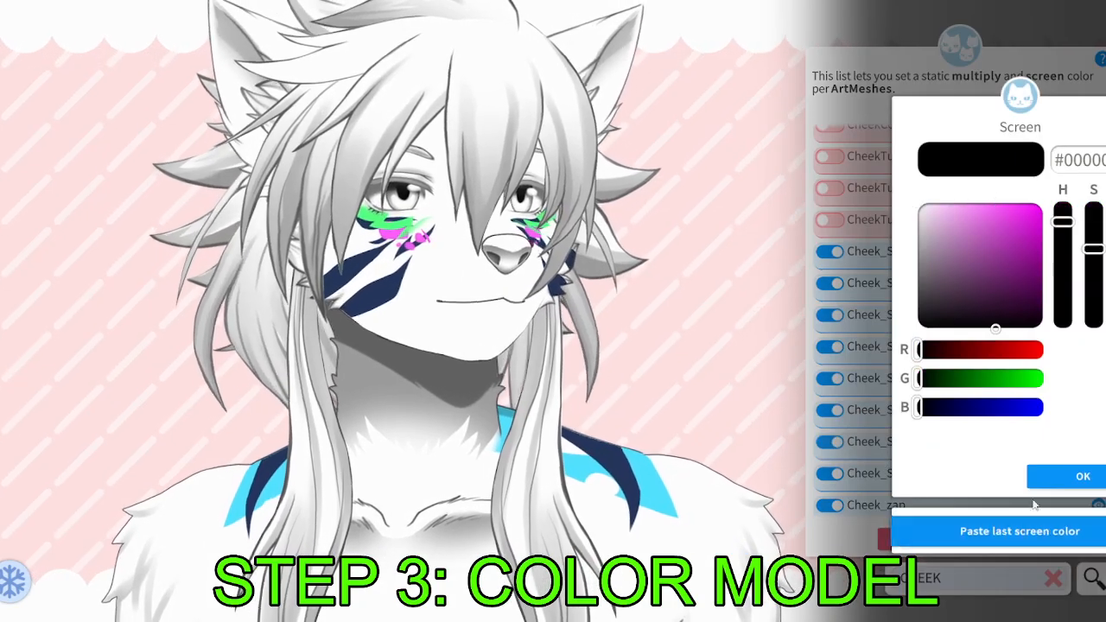
click(1041, 482)
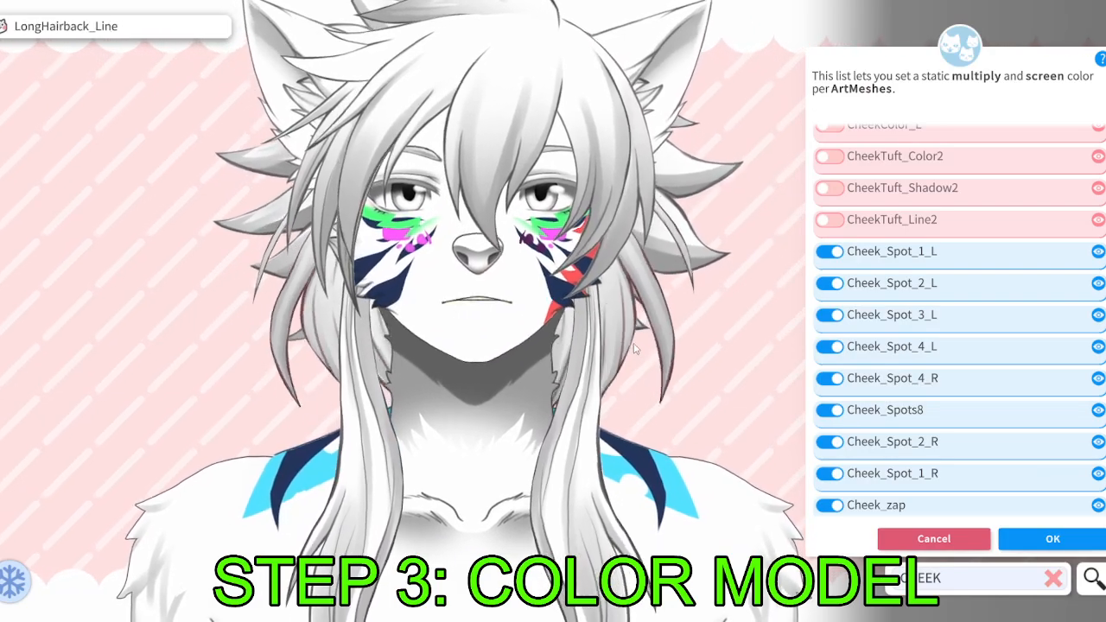
Reopen the multiply color of Cheek_Spot_1_R, try lowering its alpha to zero, and restore full alpha.
scroll(898, 409, down, 3)
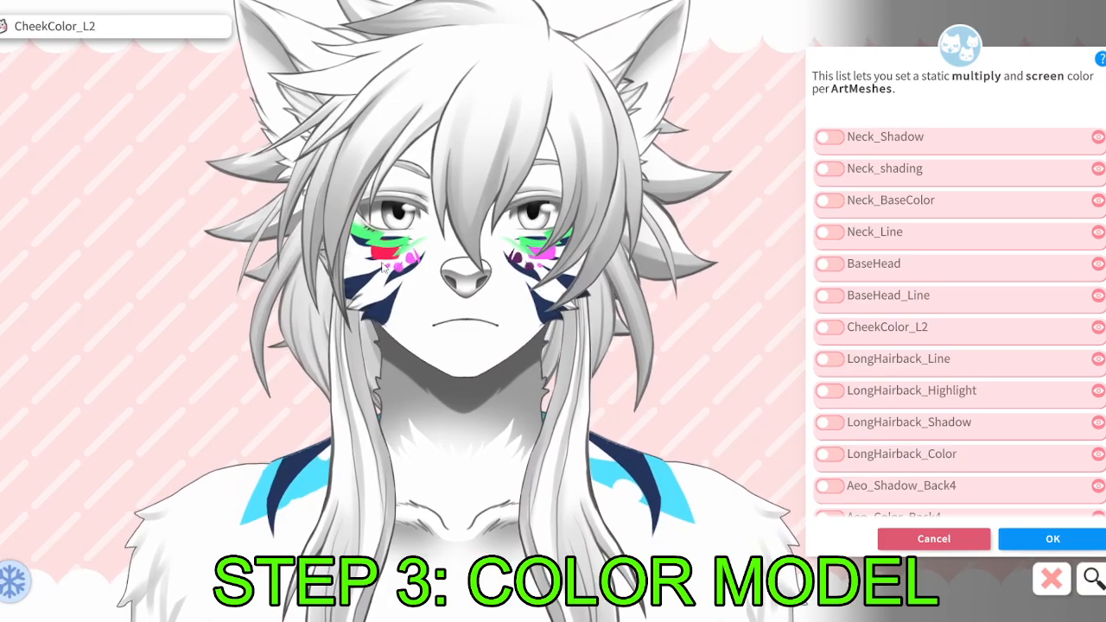
scroll(1017, 415, down, 5)
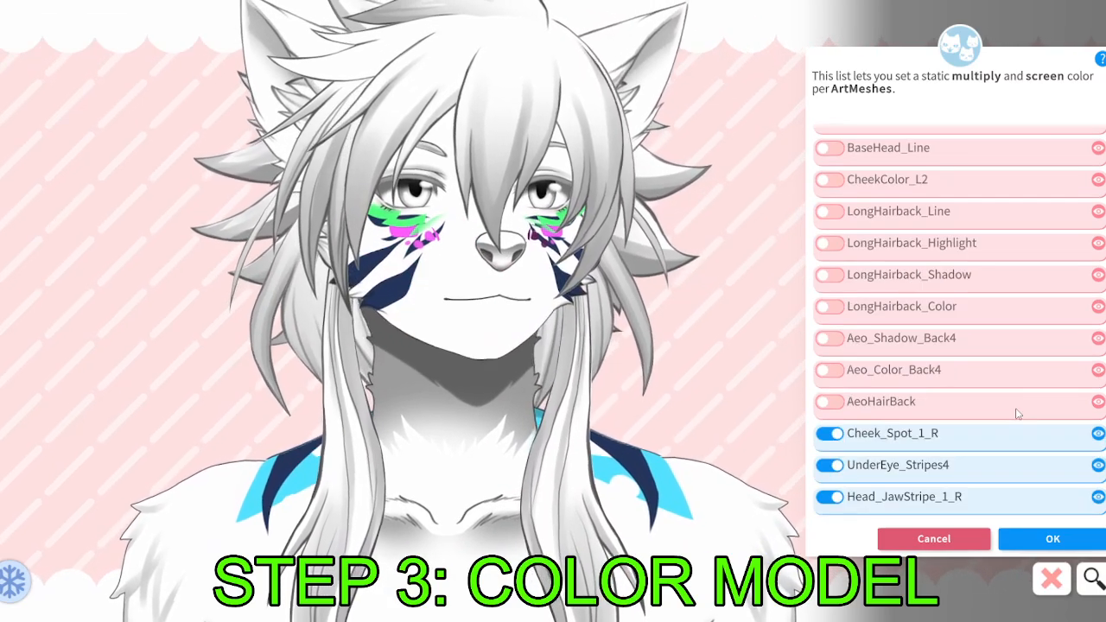
click(925, 441)
drag(1044, 437, 914, 438)
click(1041, 437)
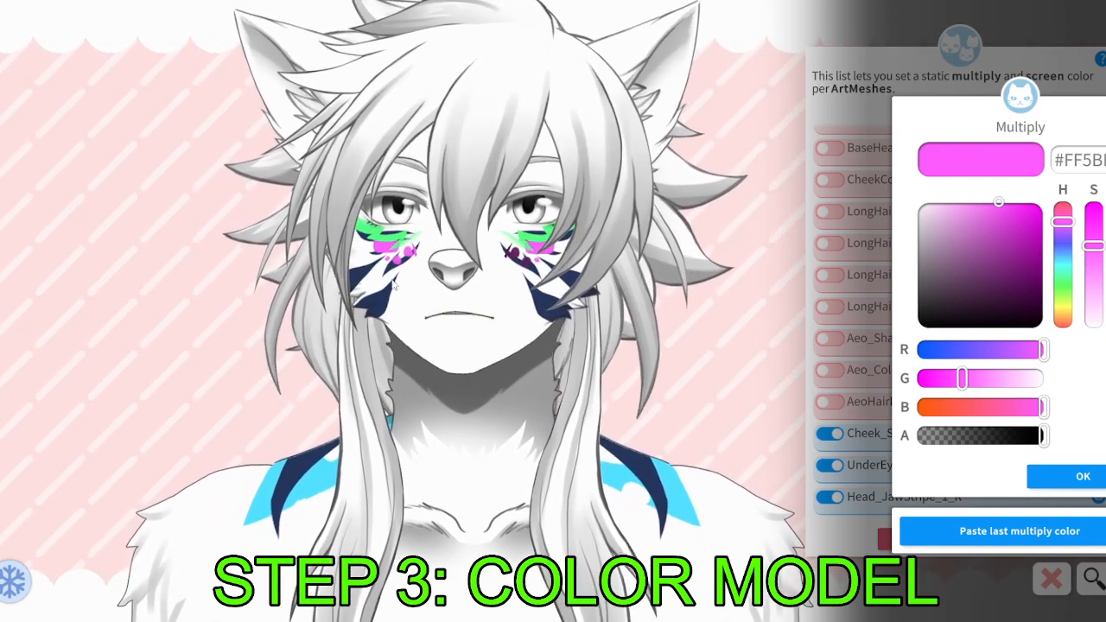
click(1051, 477)
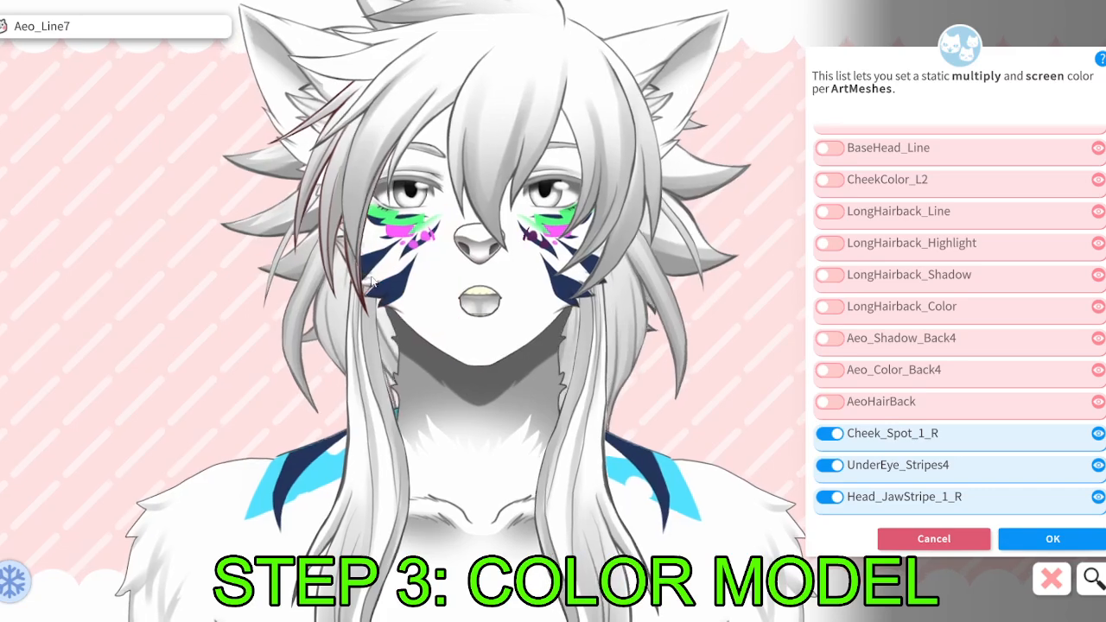
Pick the side cheek marking on the model and give Marking_Side_Zag_R a light cyan multiply color.
click(388, 288)
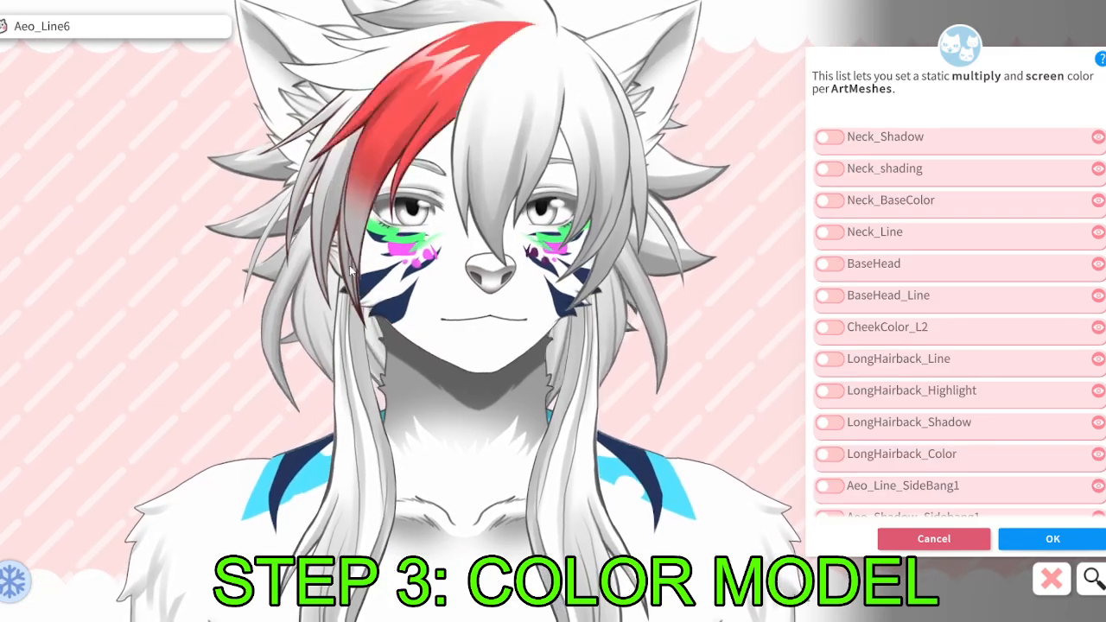
scroll(953, 357, down, 3)
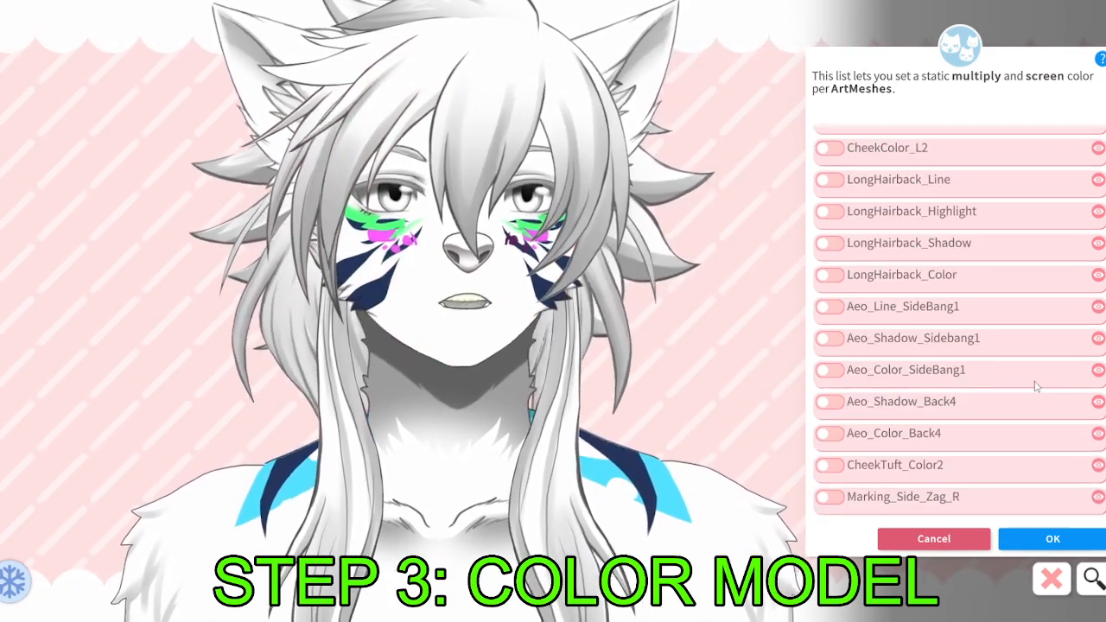
click(830, 496)
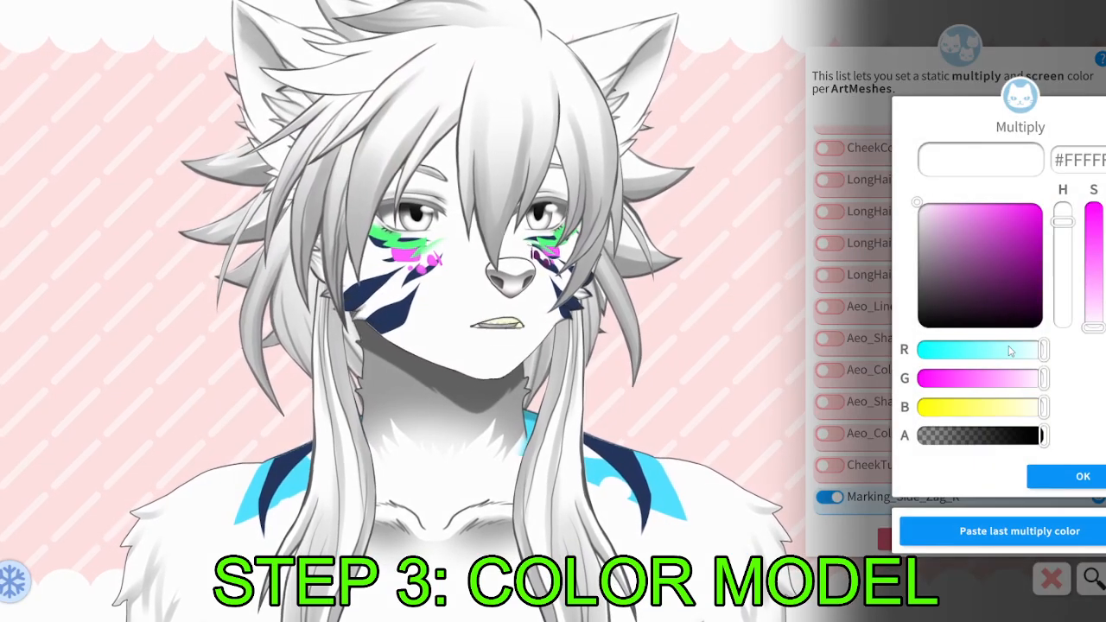
click(978, 350)
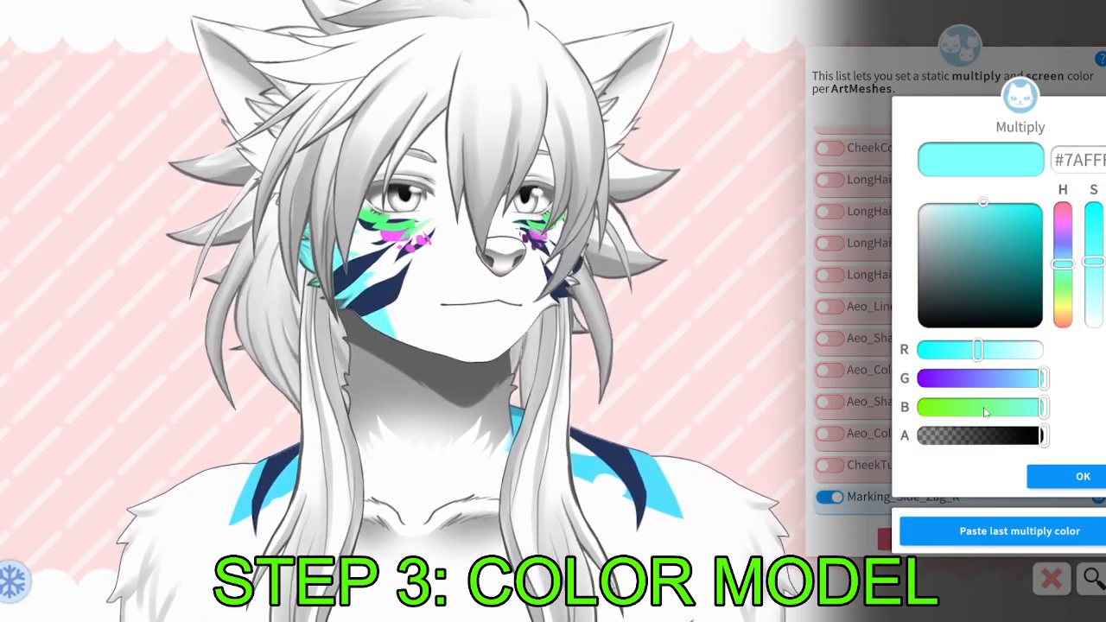
click(1080, 476)
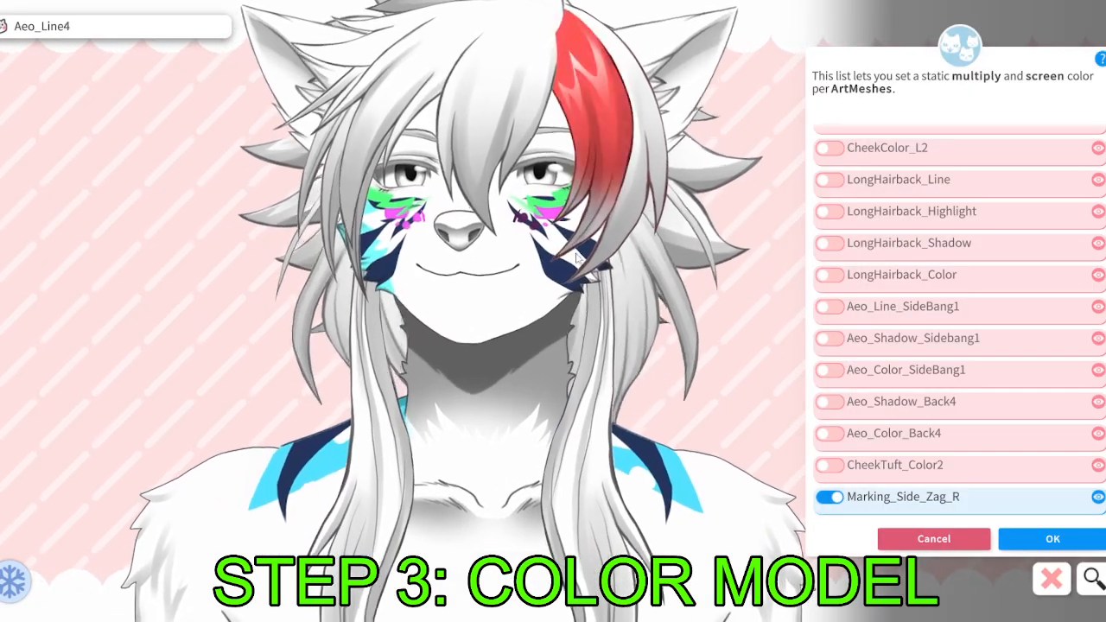
Filter the ArtMesh list for "ZAG" and give Marking_Side_Zag_L the last light cyan multiply color.
click(597, 273)
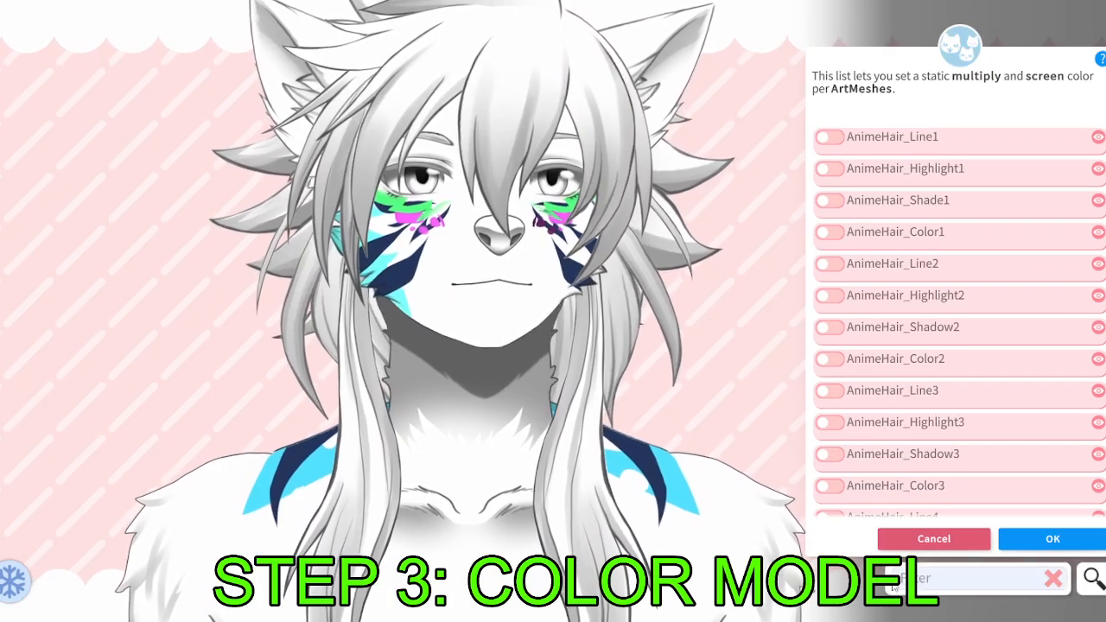
click(931, 579)
text(ZAG)
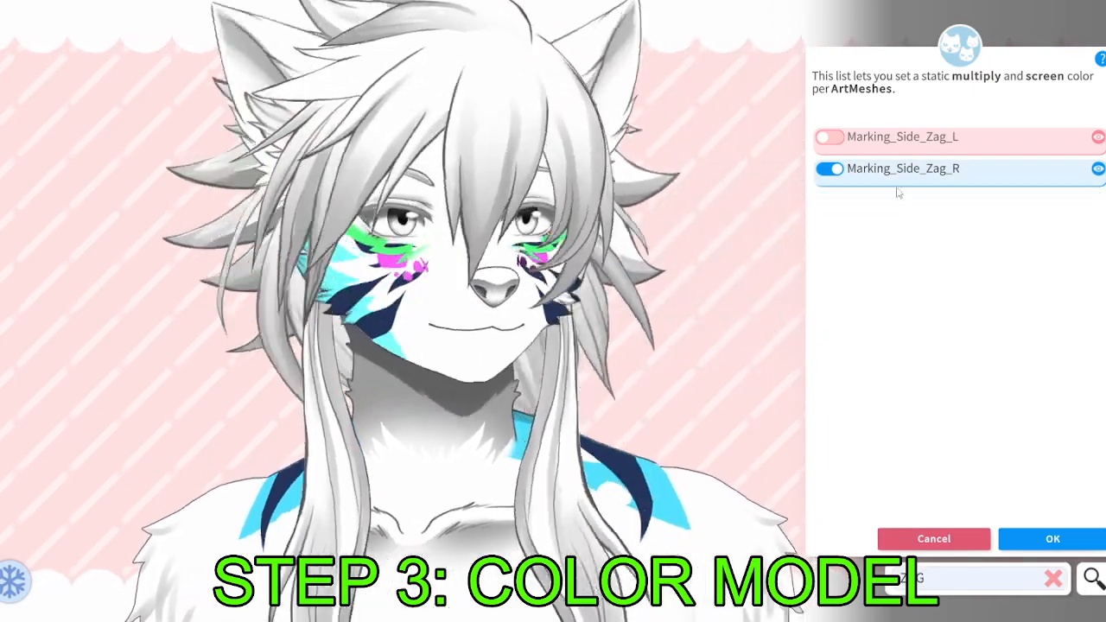
click(832, 137)
click(1015, 528)
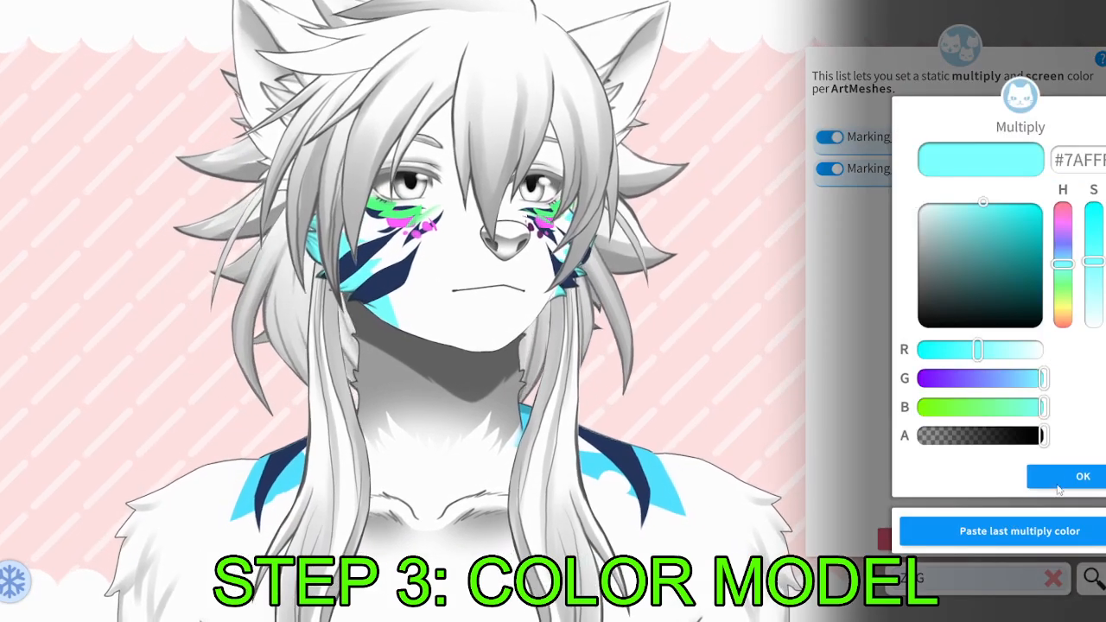
click(1014, 529)
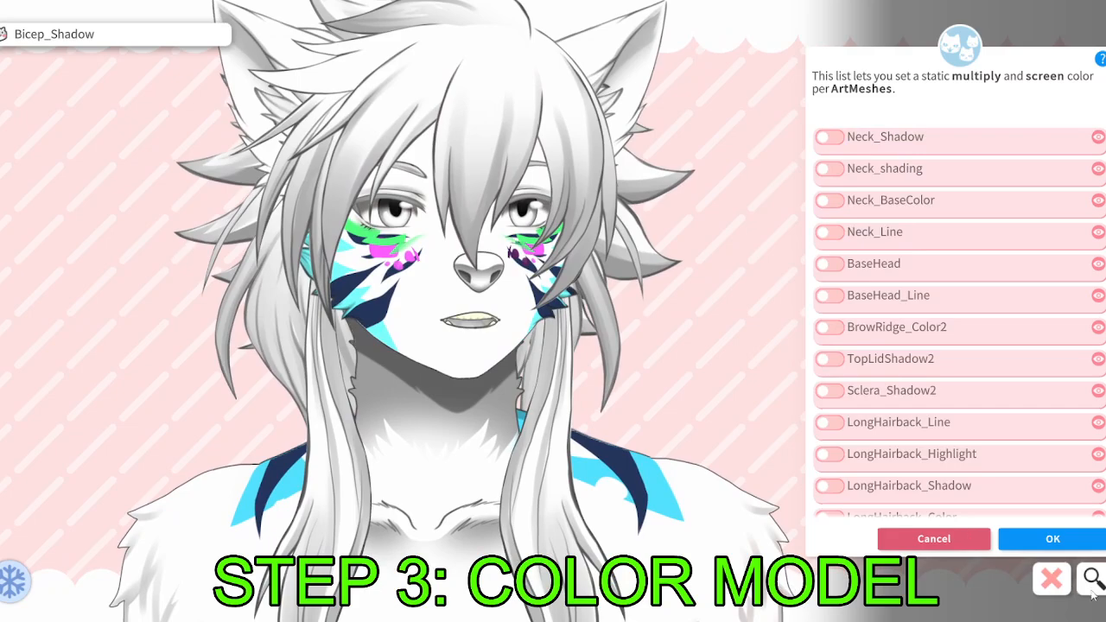
Filter the ArtMesh list for "MASK" and give Eyes_Mask_Mark a dark teal multiply color.
click(1092, 587)
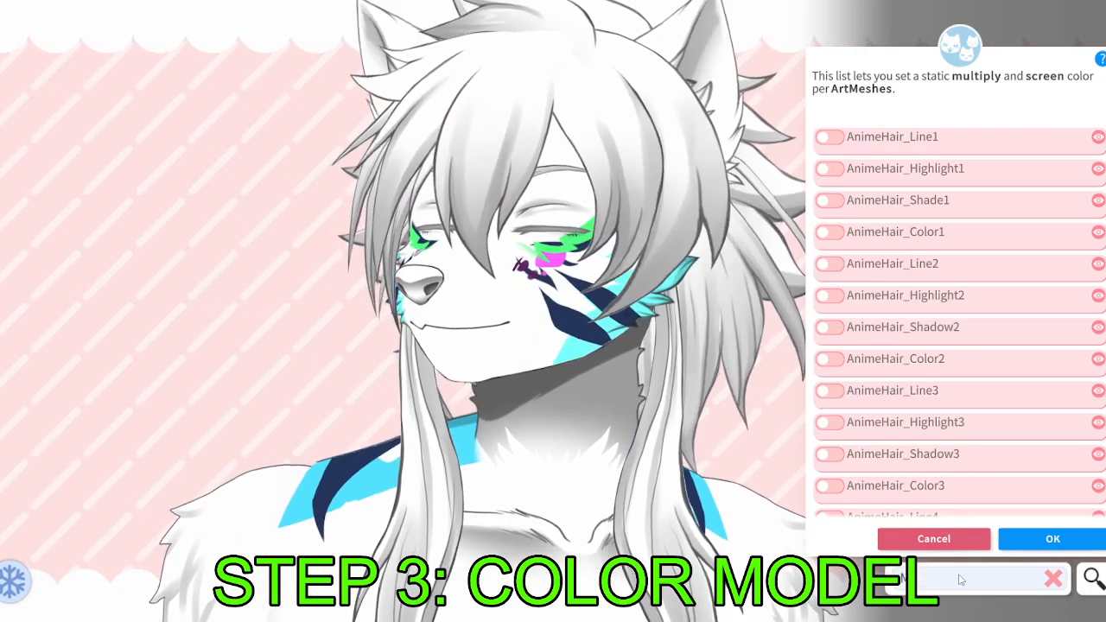
text(MASK)
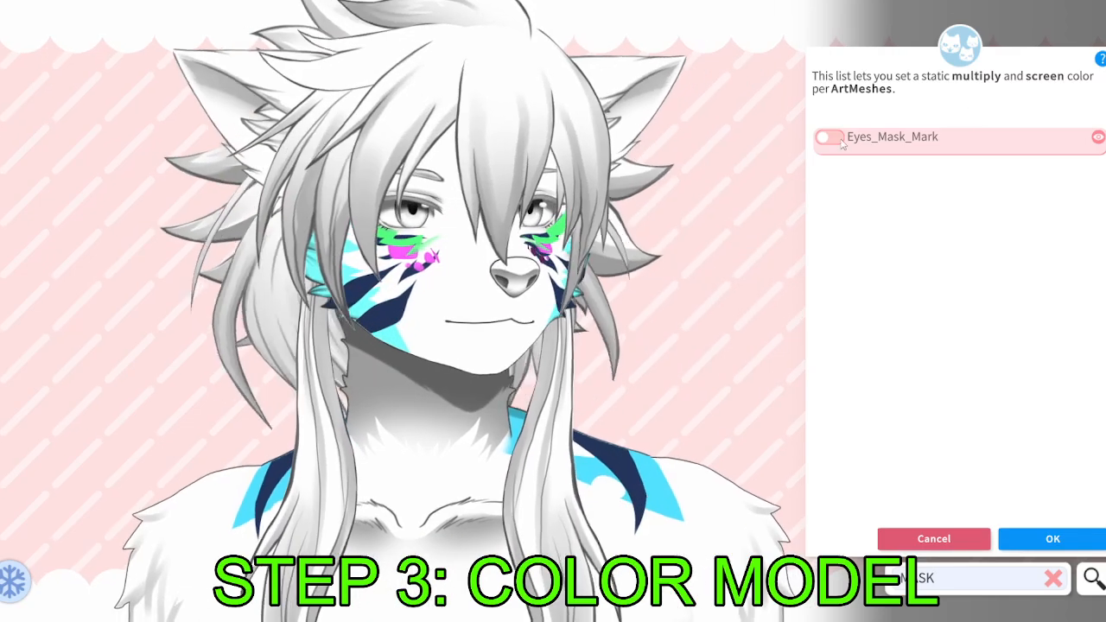
click(842, 144)
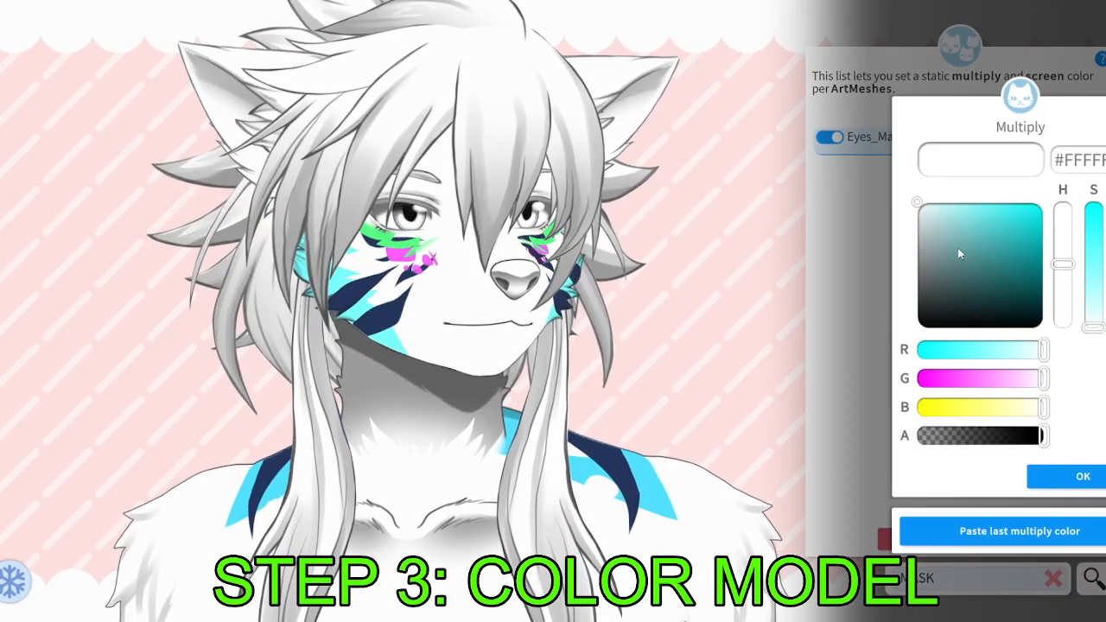
click(1000, 259)
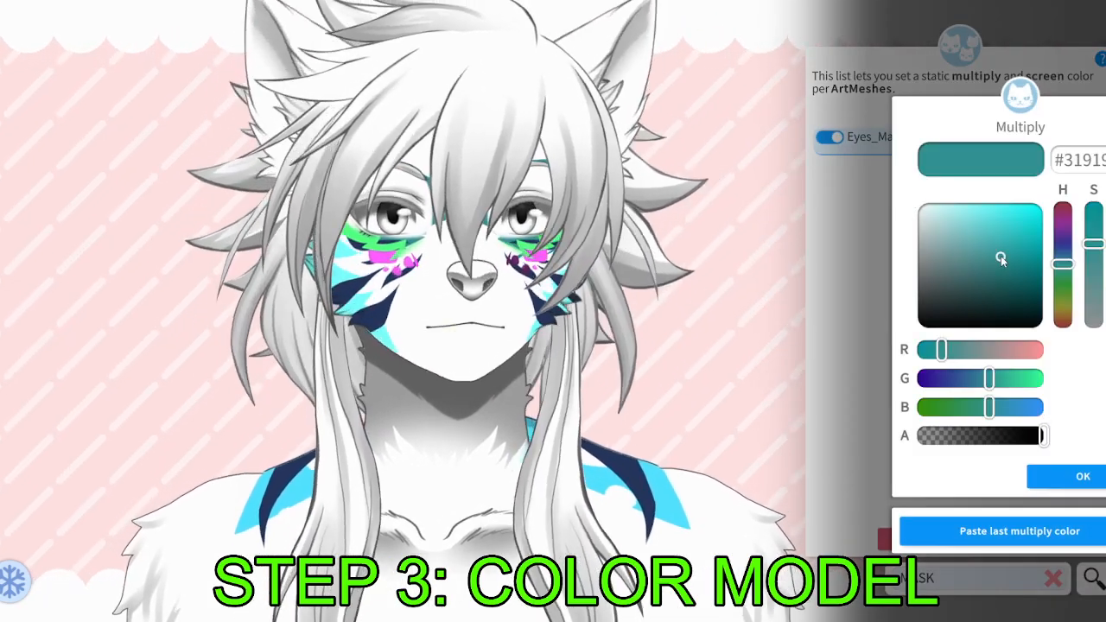
drag(1000, 258, 999, 286)
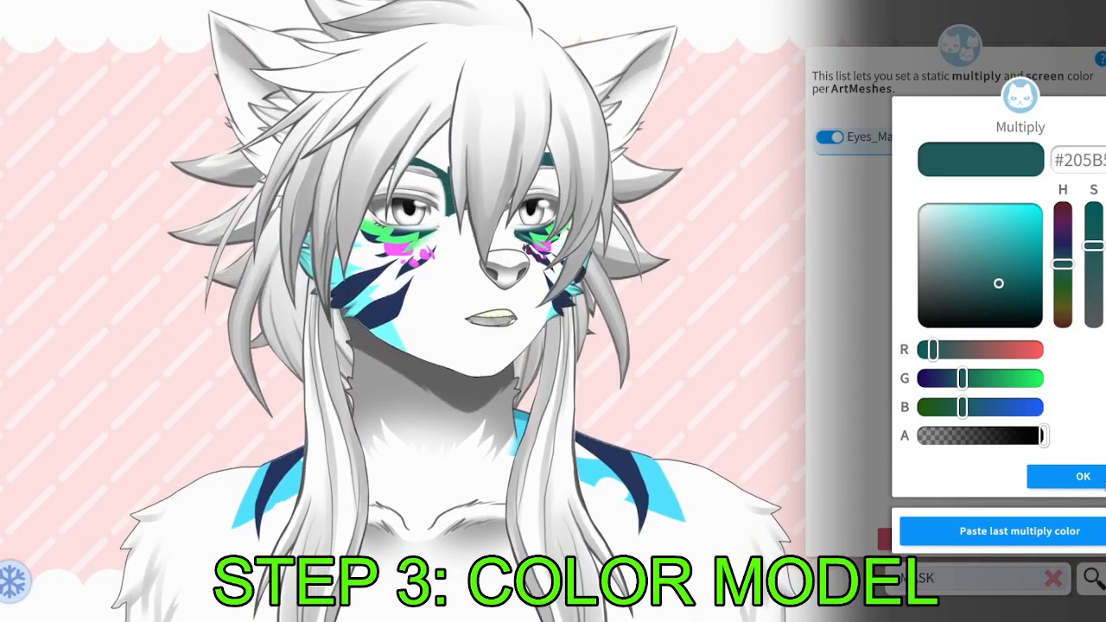
click(1040, 481)
Pick the brow area on the model and give BrowRidge_Color a light teal multiply color with alpha at zero.
click(562, 179)
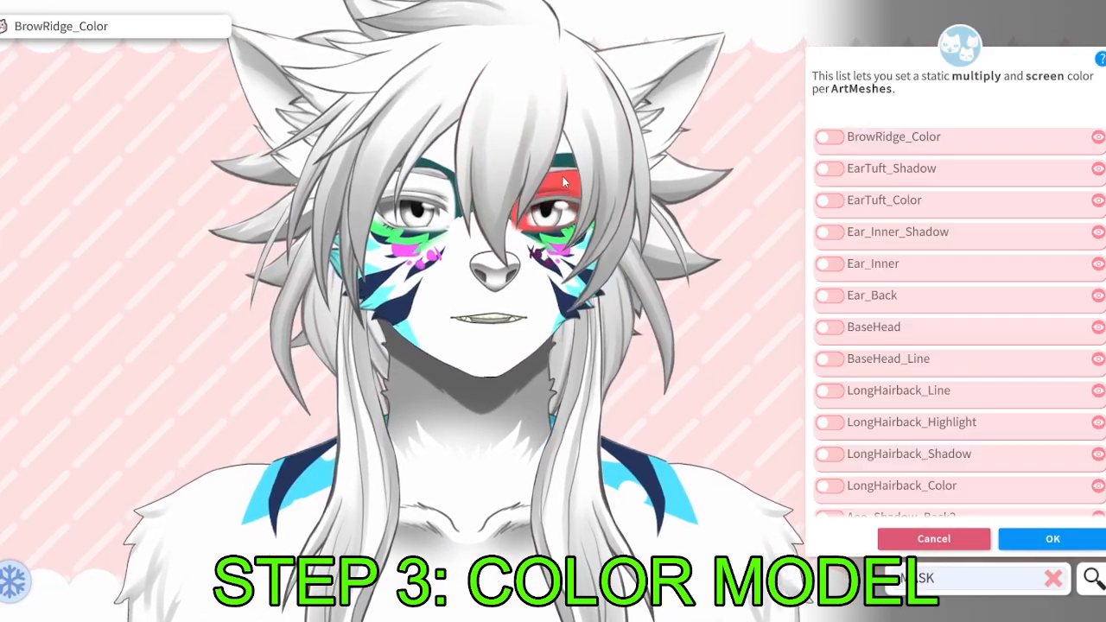
click(885, 147)
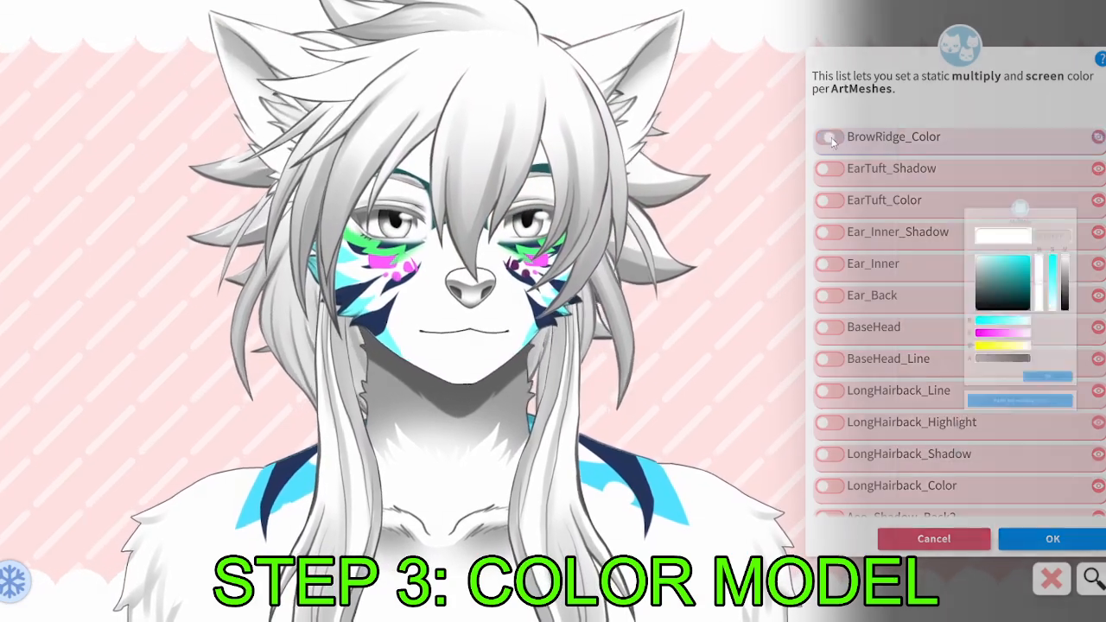
drag(975, 259, 972, 223)
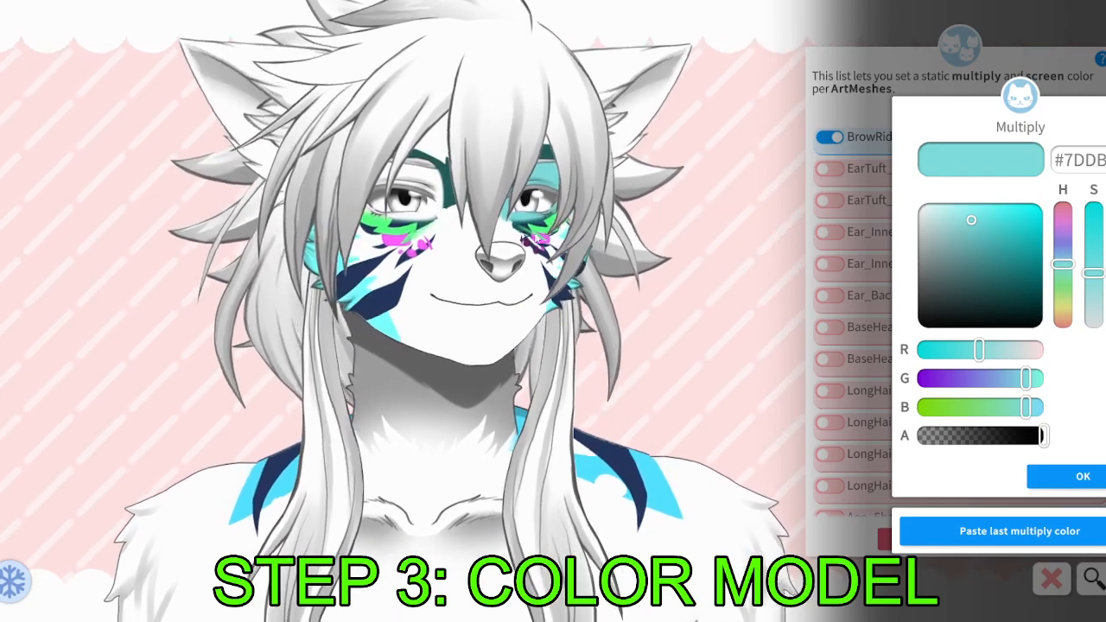
drag(1039, 436, 918, 437)
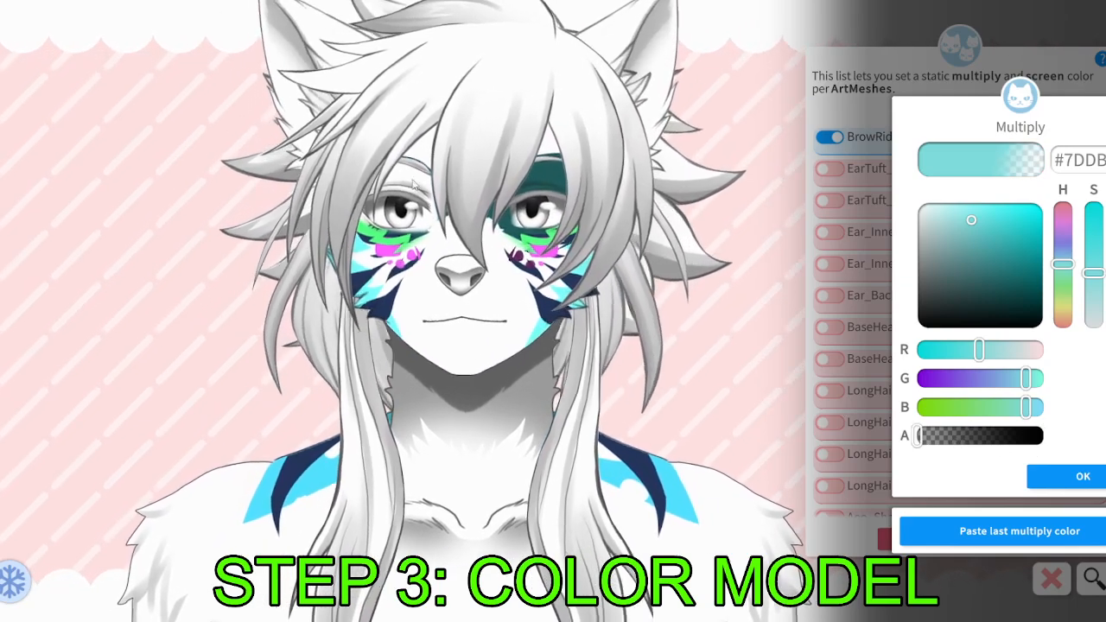
click(1081, 478)
click(1081, 478)
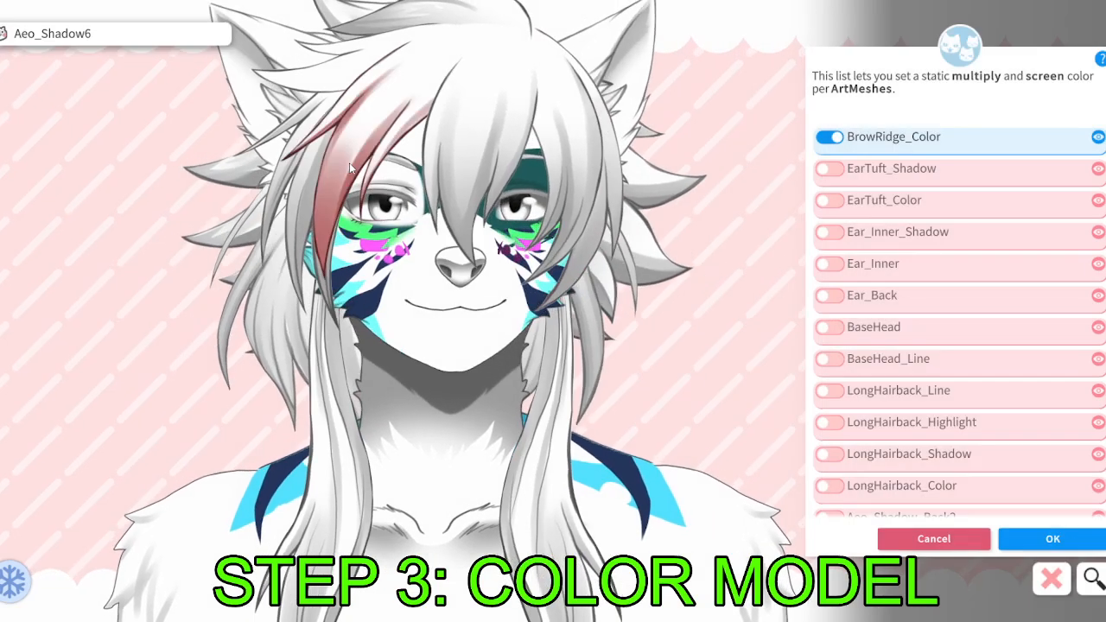
Pick the opposite brow area and give BrowRidge_Color2 a white multiply color with alpha at zero.
scroll(860, 268, down, 5)
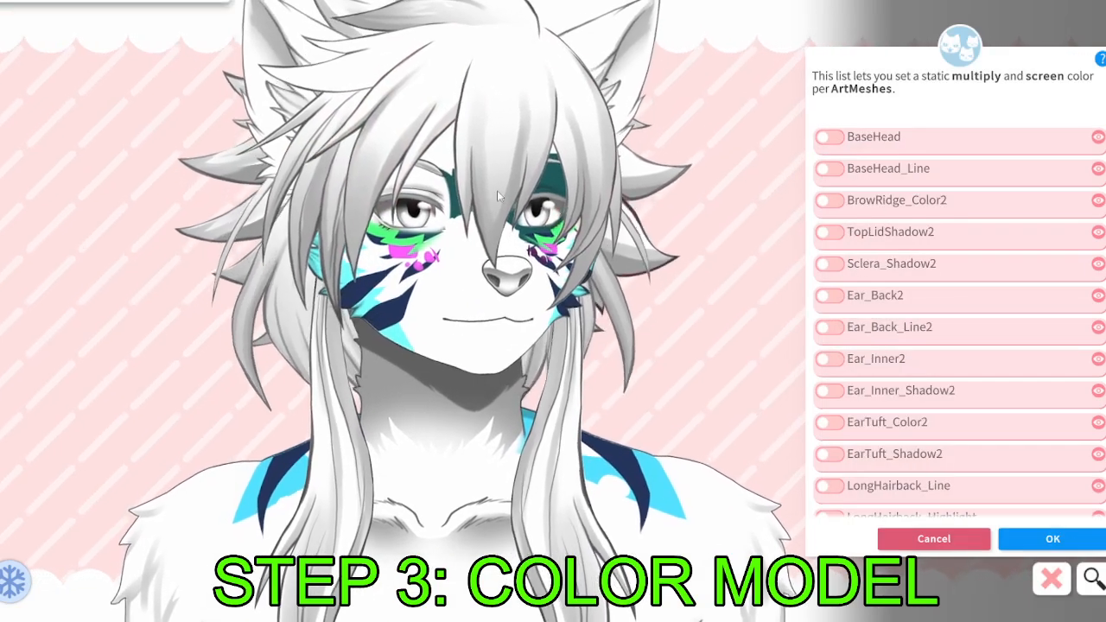
click(829, 200)
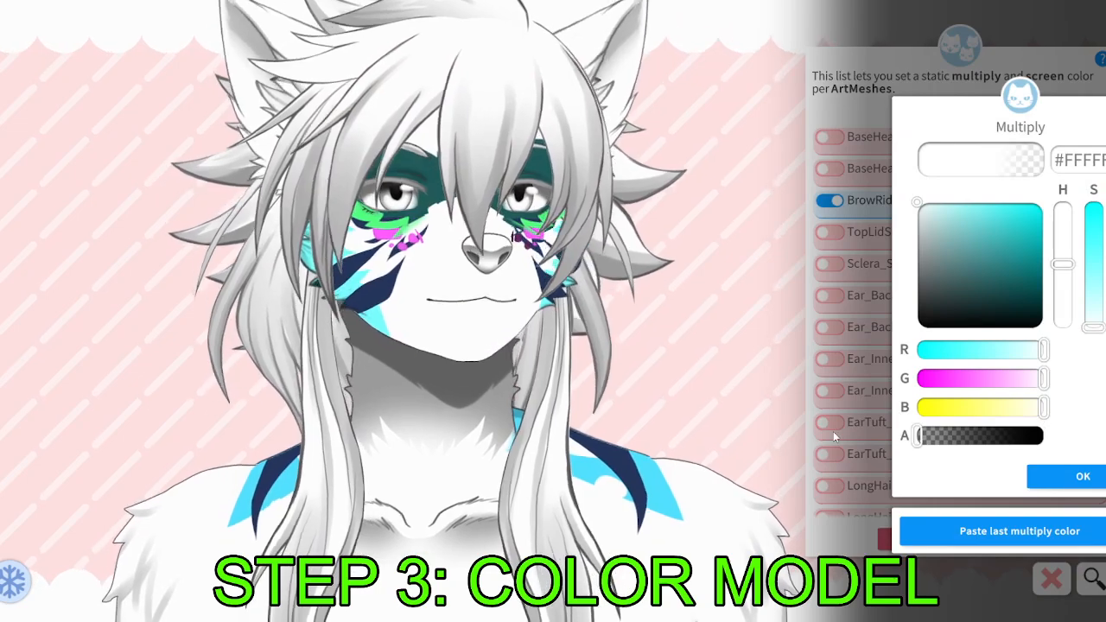
click(1082, 478)
click(1082, 479)
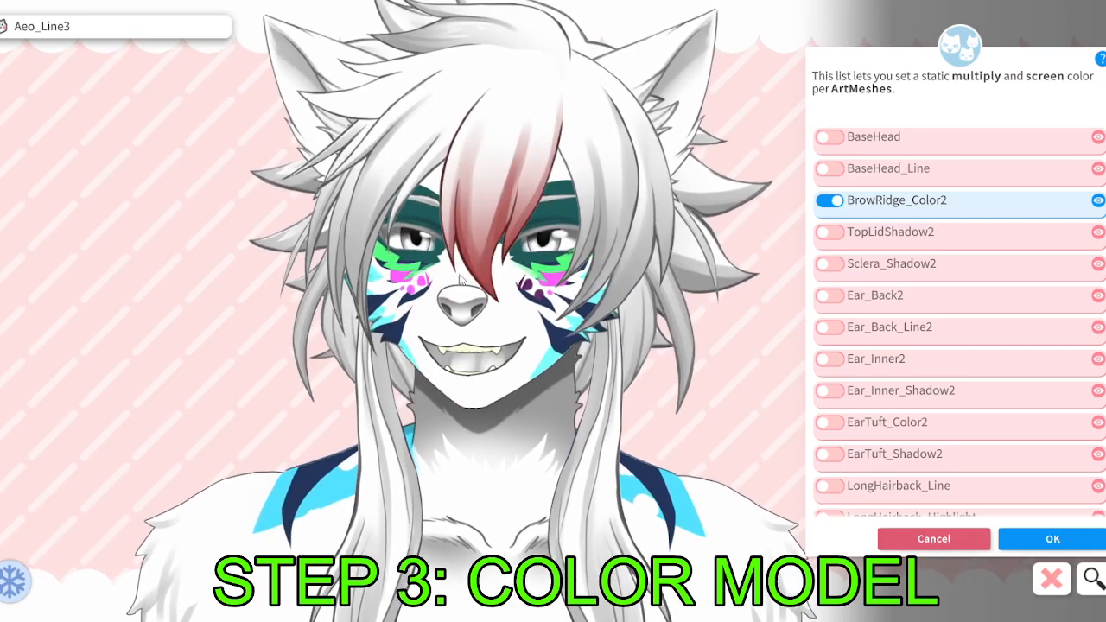
Pick the nose bridge area on the model and give Muzzle_Bridge a teal multiply color.
click(465, 263)
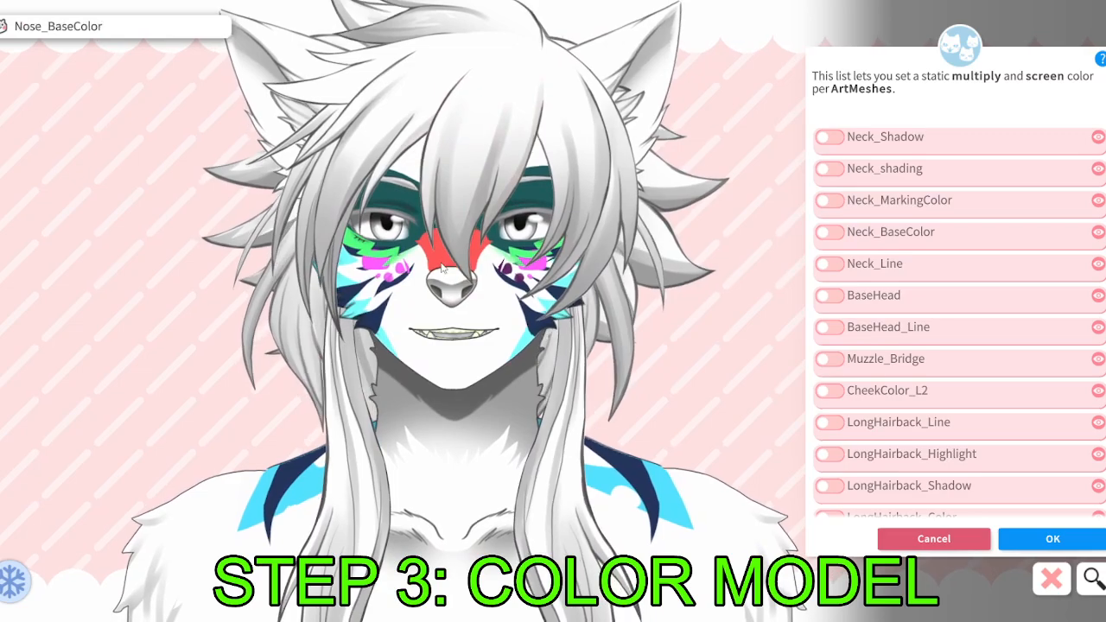
click(456, 266)
click(473, 263)
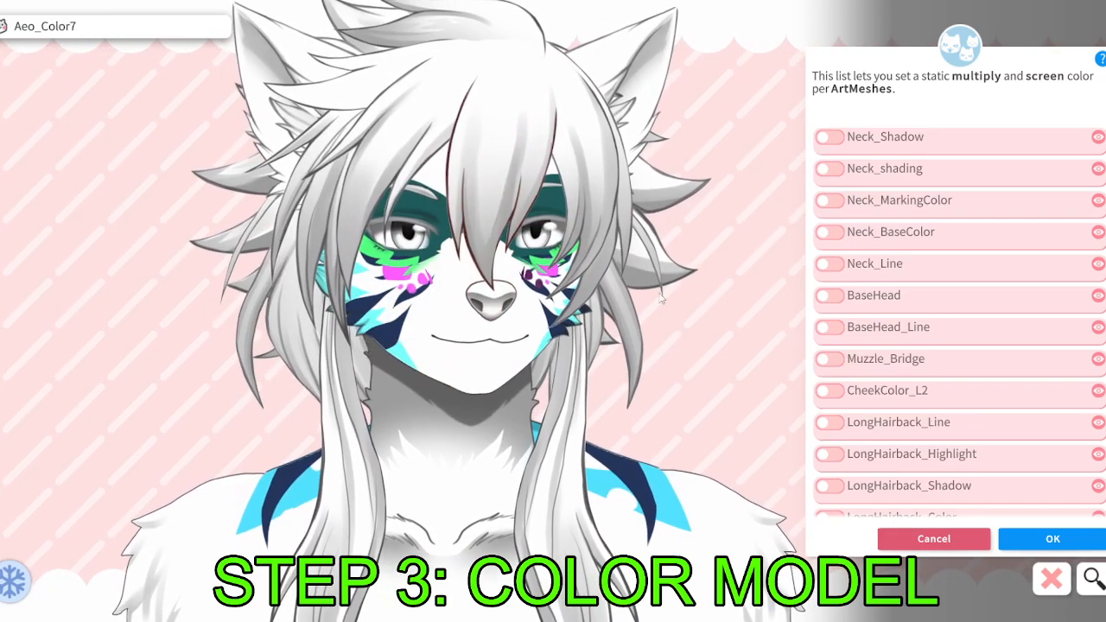
click(829, 359)
click(1003, 240)
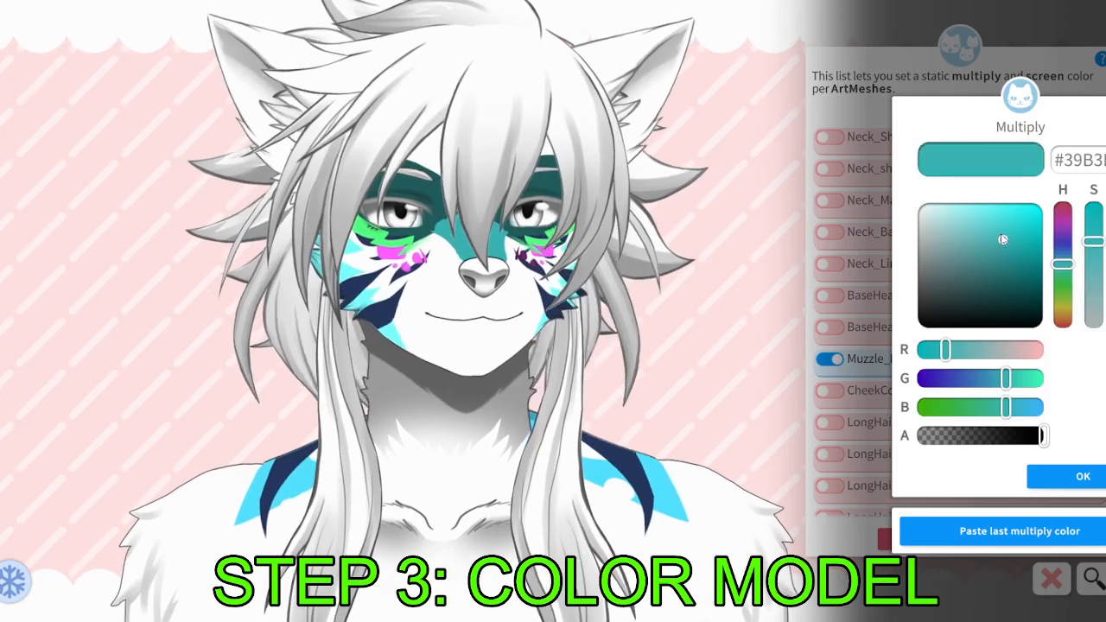
mouse_move(1000, 233)
mouse_down()
mouse_move(989, 203)
mouse_move(990, 236)
mouse_up()
click(1081, 477)
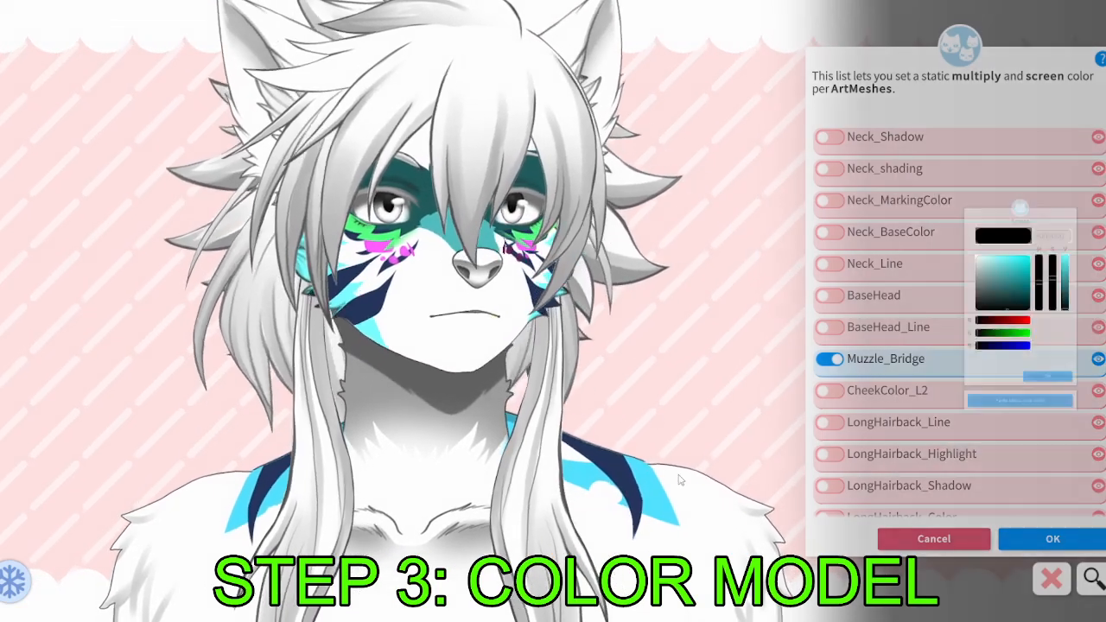
Pick the spot on the model's upper arm and give Bicep_Spot_4_L a dark green multiply color.
scroll(677, 456, down, 7)
scroll(715, 417, up, 7)
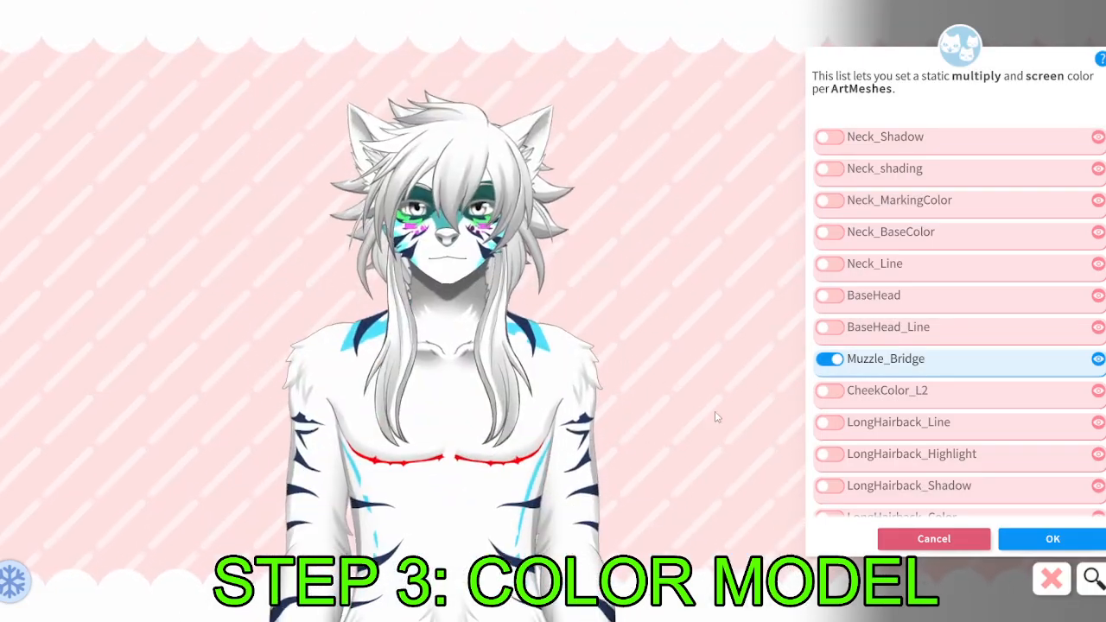
drag(634, 452, 631, 350)
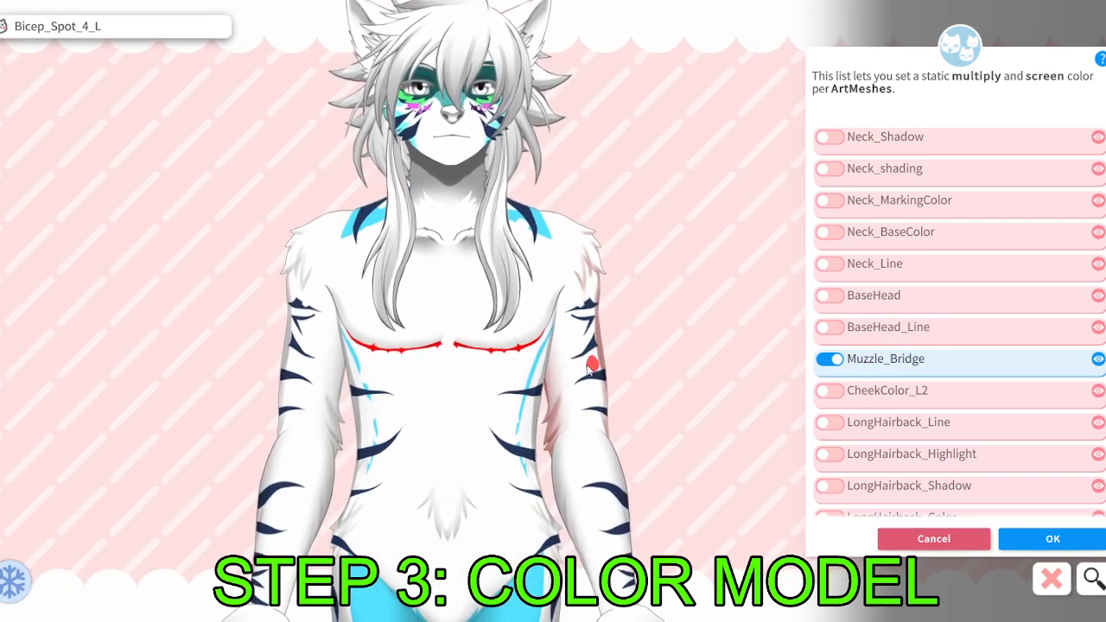
click(588, 367)
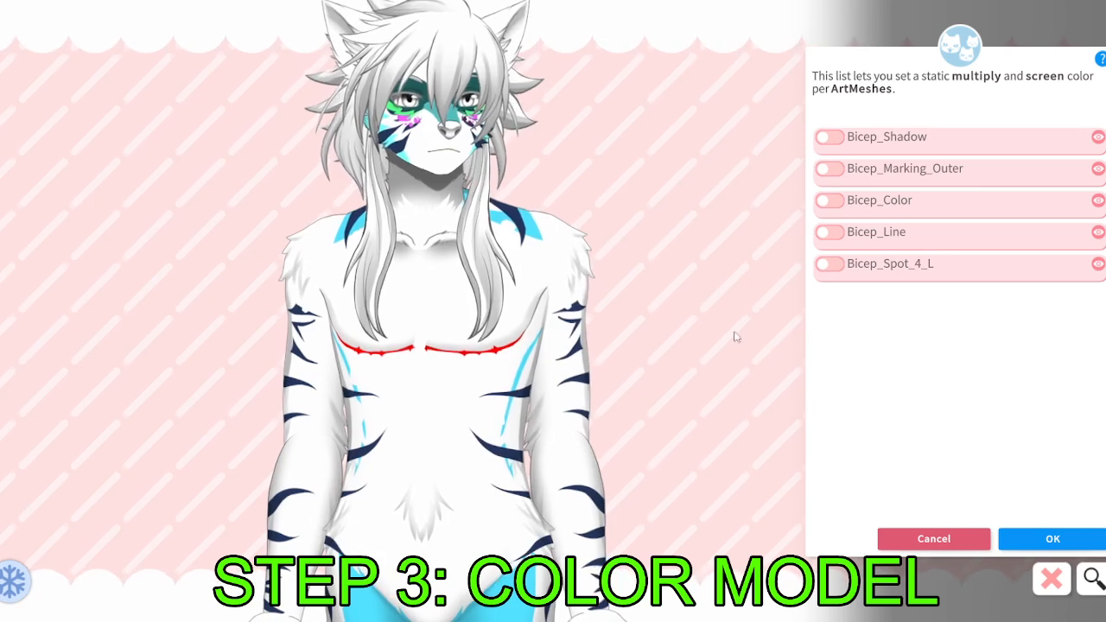
click(832, 265)
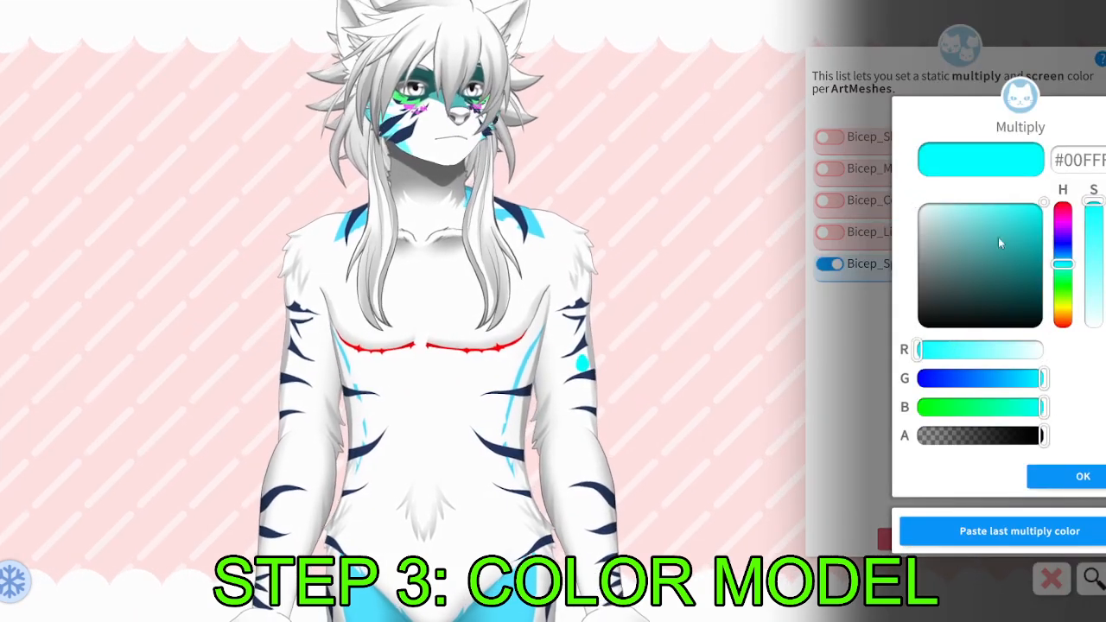
click(1028, 290)
drag(1015, 285, 985, 275)
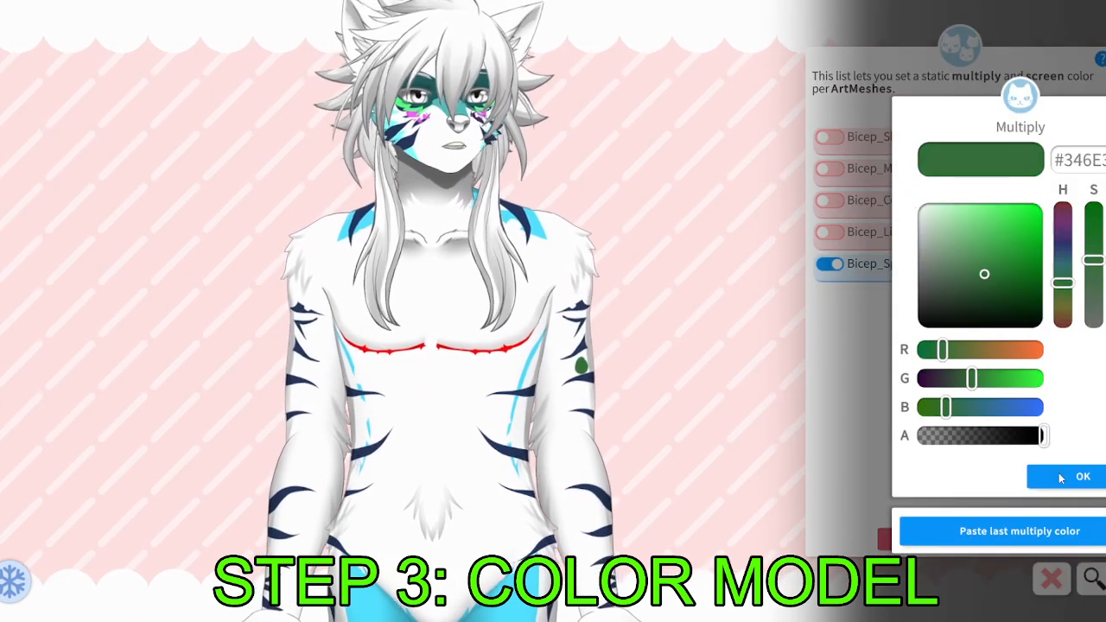
click(1063, 477)
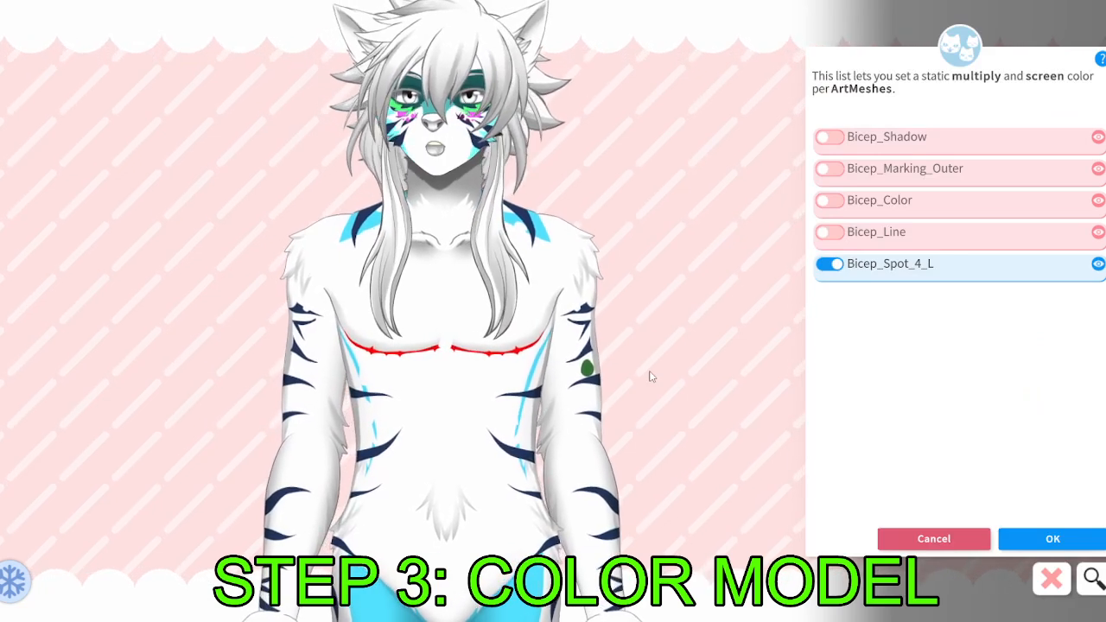
Filter the ArtMesh list for "SPOT" and give Bicep_Spot_3_L, Bicep_Spot_2_L and Bicep_Spot_1_L a bright green multiply color.
click(722, 401)
text(S)
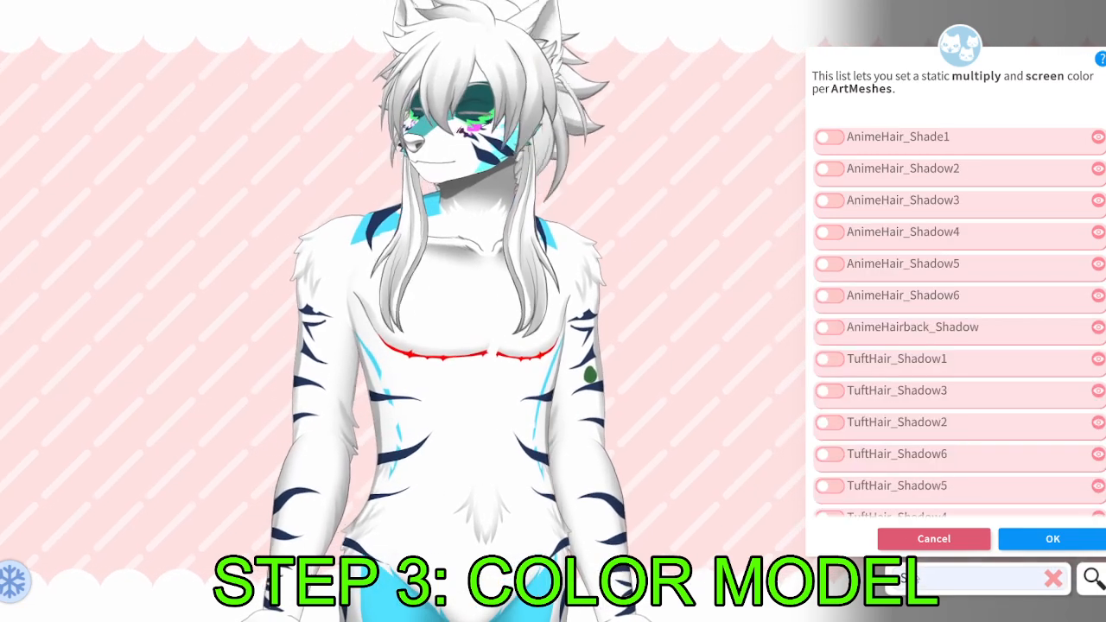
text(POP)
key(BackSpace)
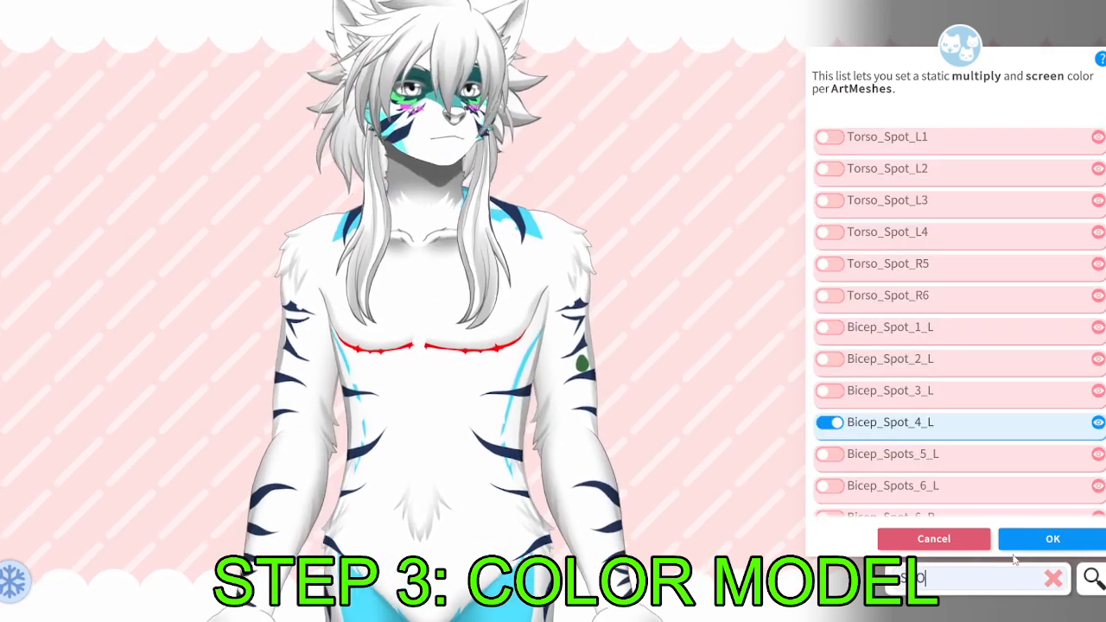
click(831, 392)
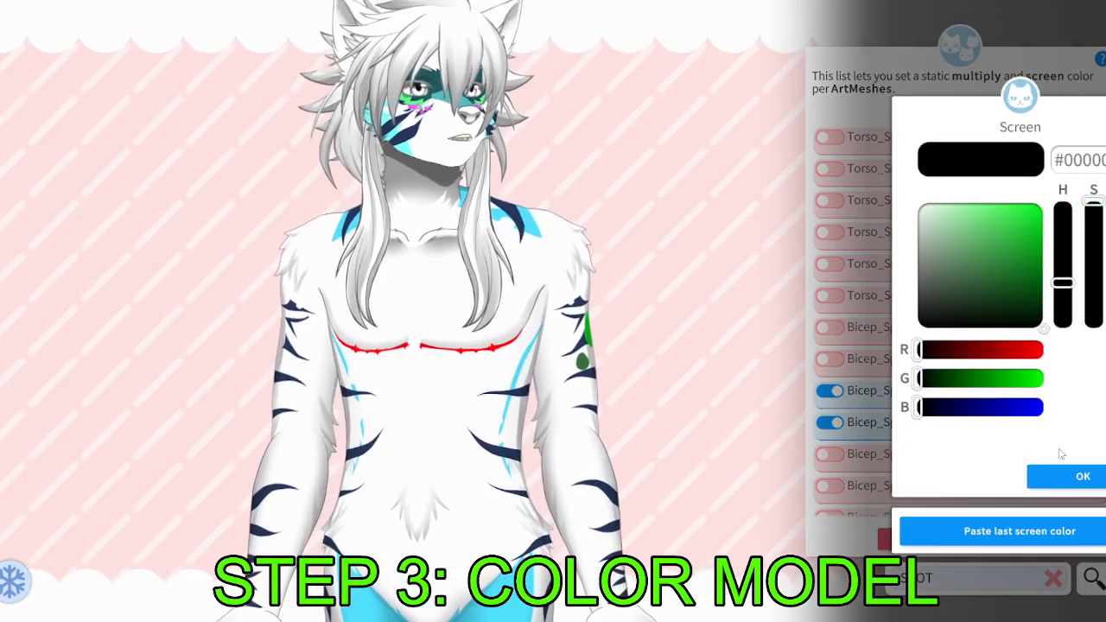
click(1076, 476)
click(831, 359)
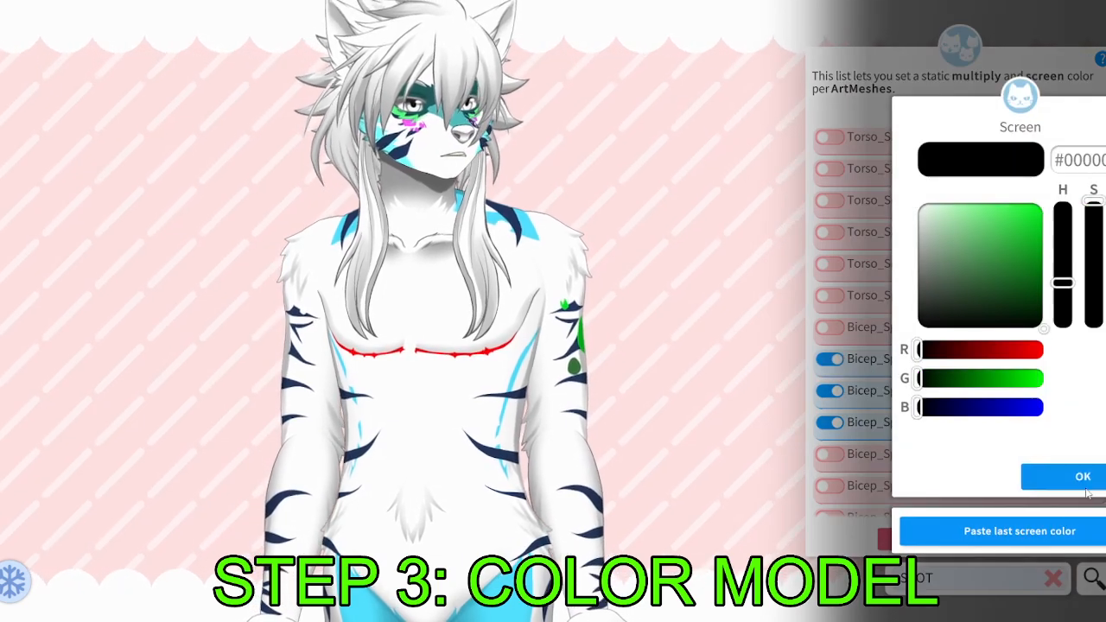
click(1078, 479)
click(830, 328)
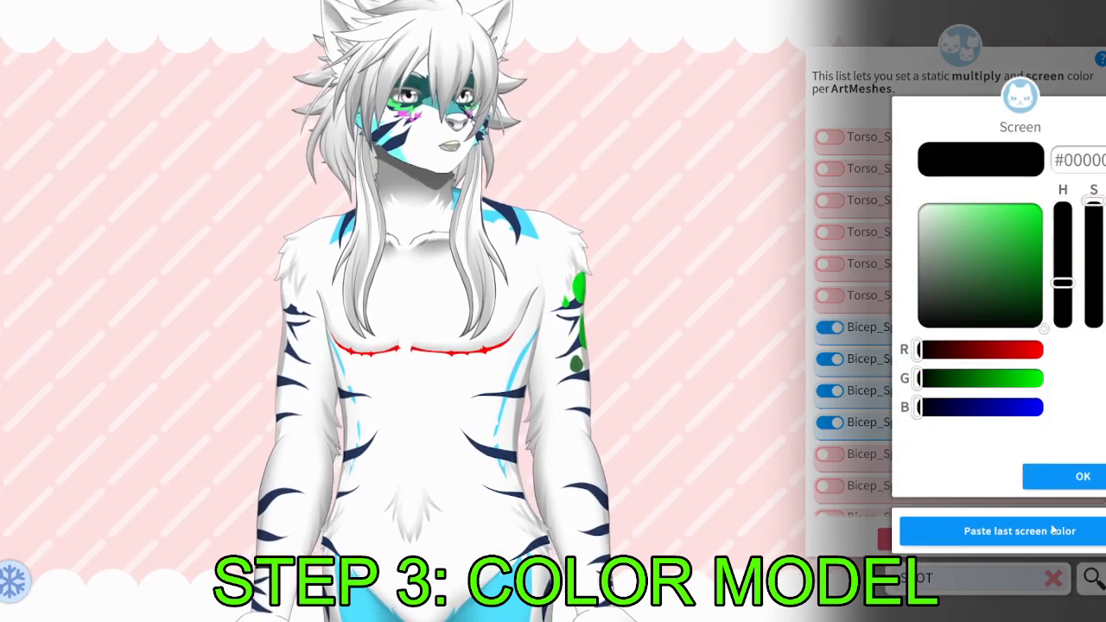
click(1062, 480)
Give Torso_Spot_R6 and Torso_Spot_R5 the last bright green multiply color.
click(831, 296)
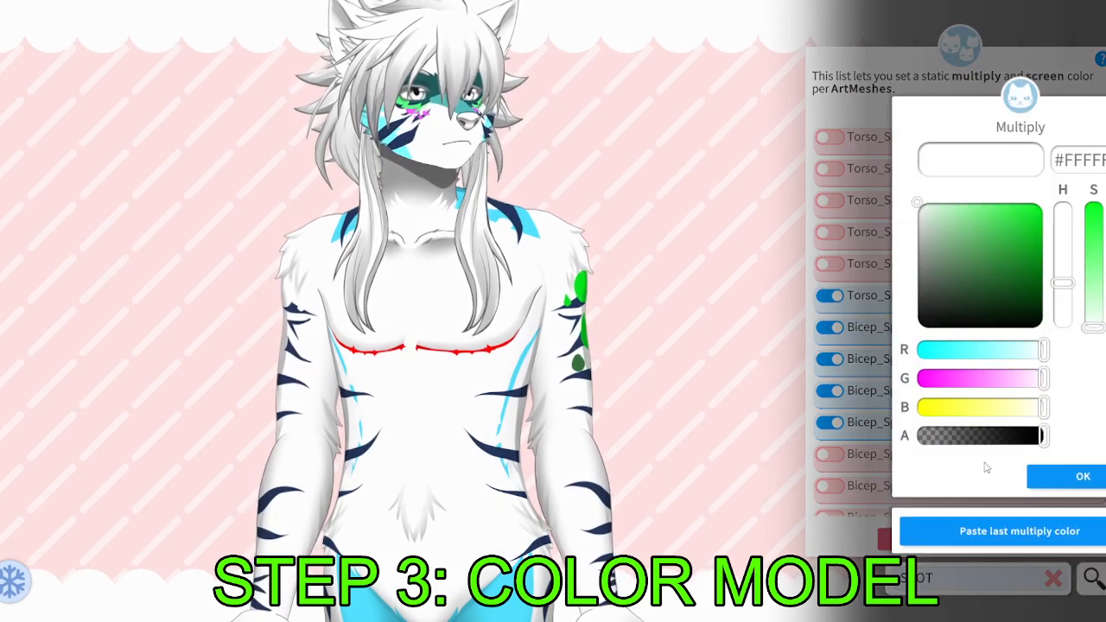
click(1080, 476)
click(831, 263)
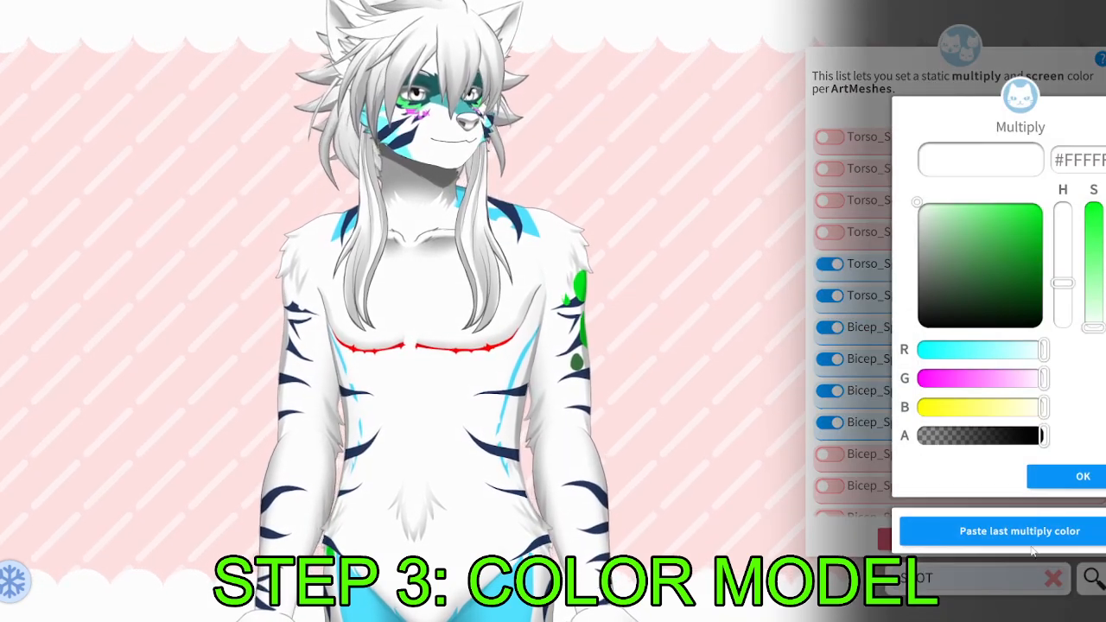
click(1061, 486)
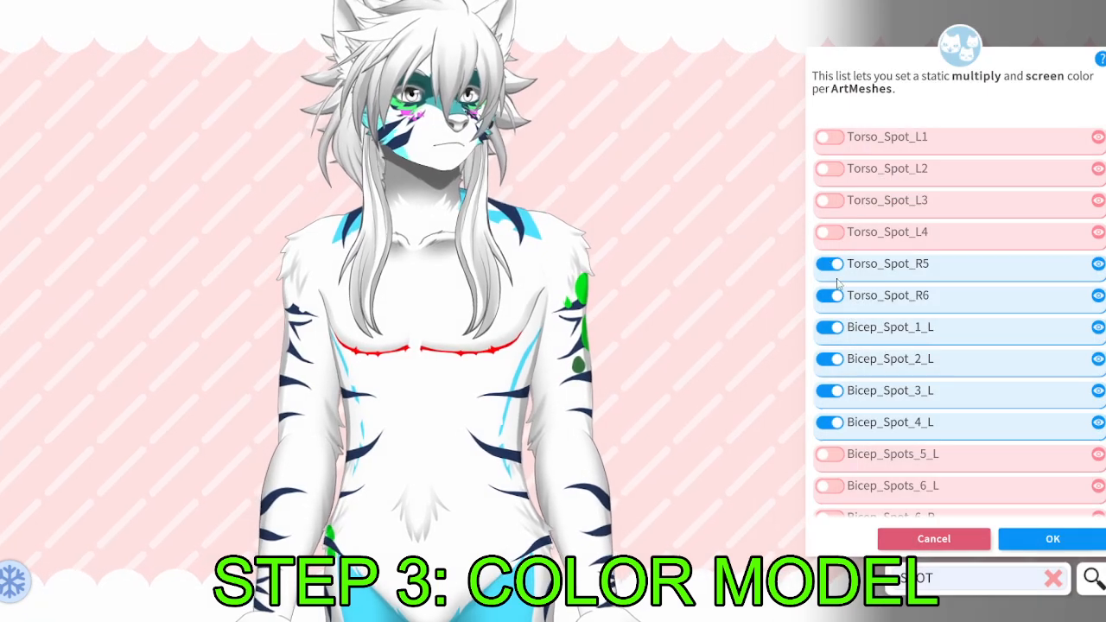
Give Torso_Spot_L4, Torso_Spot_L3, Torso_Spot_L2 and Torso_Spot_L1 the last bright green multiply color.
click(831, 231)
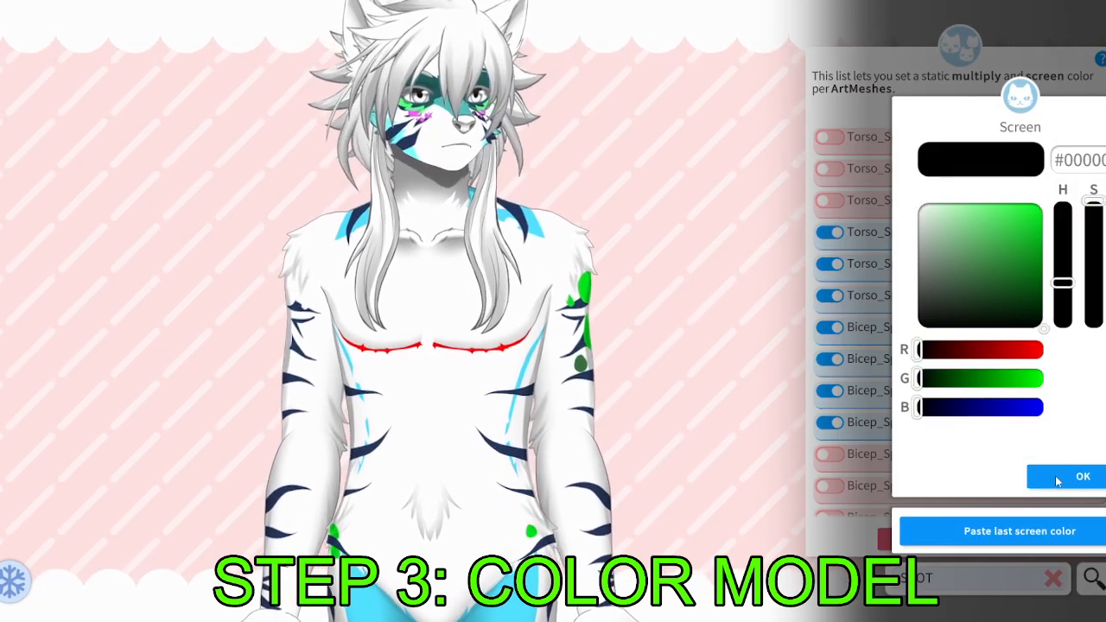
click(1056, 481)
click(831, 200)
click(1064, 482)
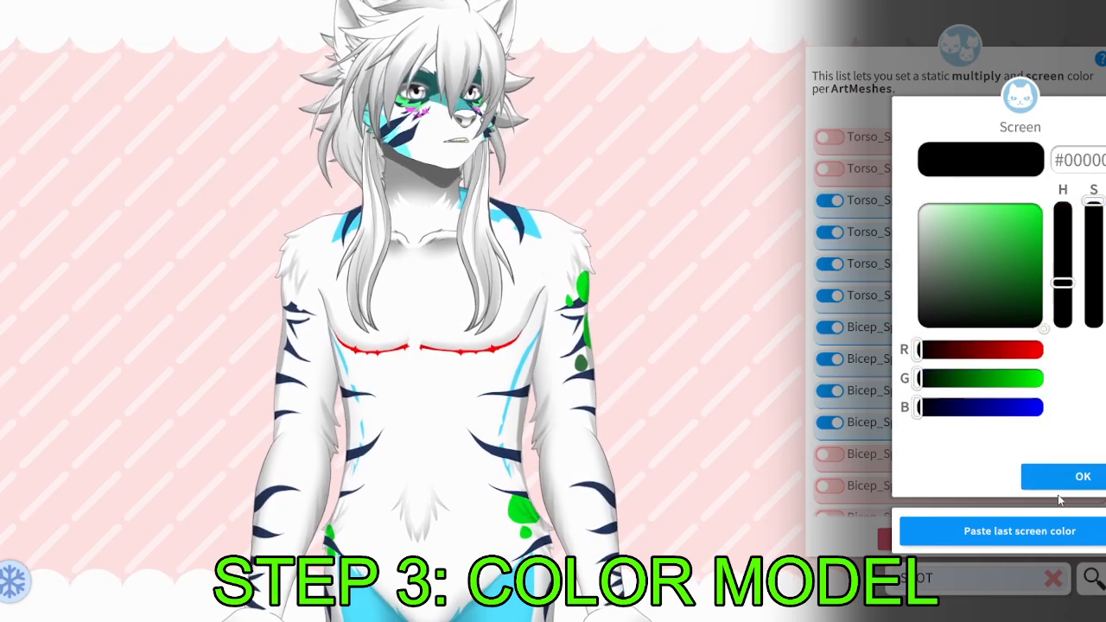
click(1051, 482)
click(831, 168)
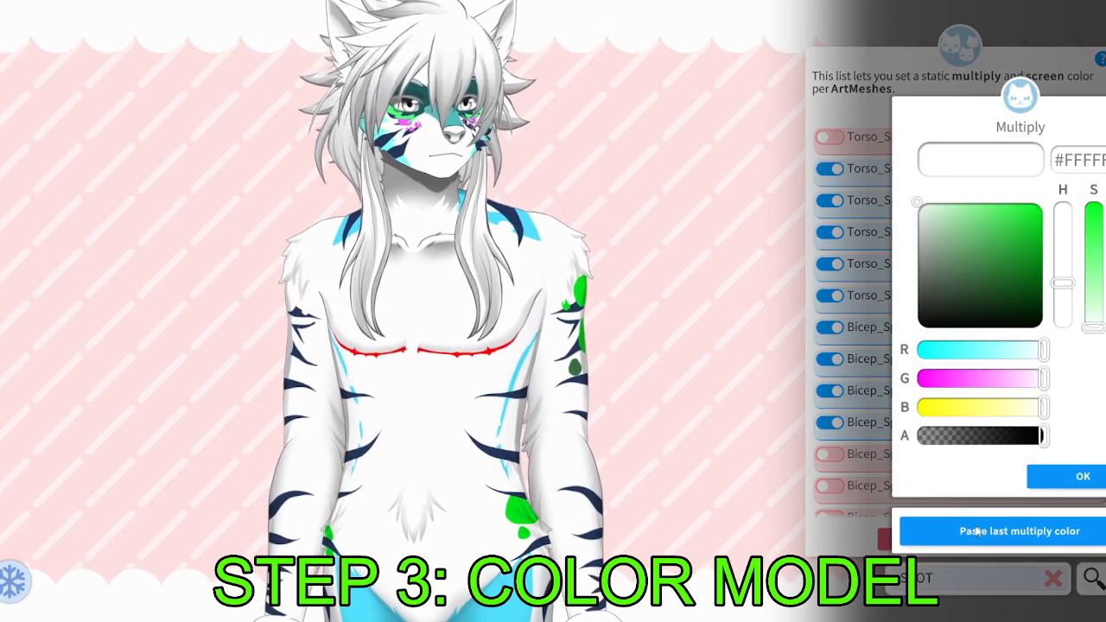
click(1041, 531)
click(1064, 482)
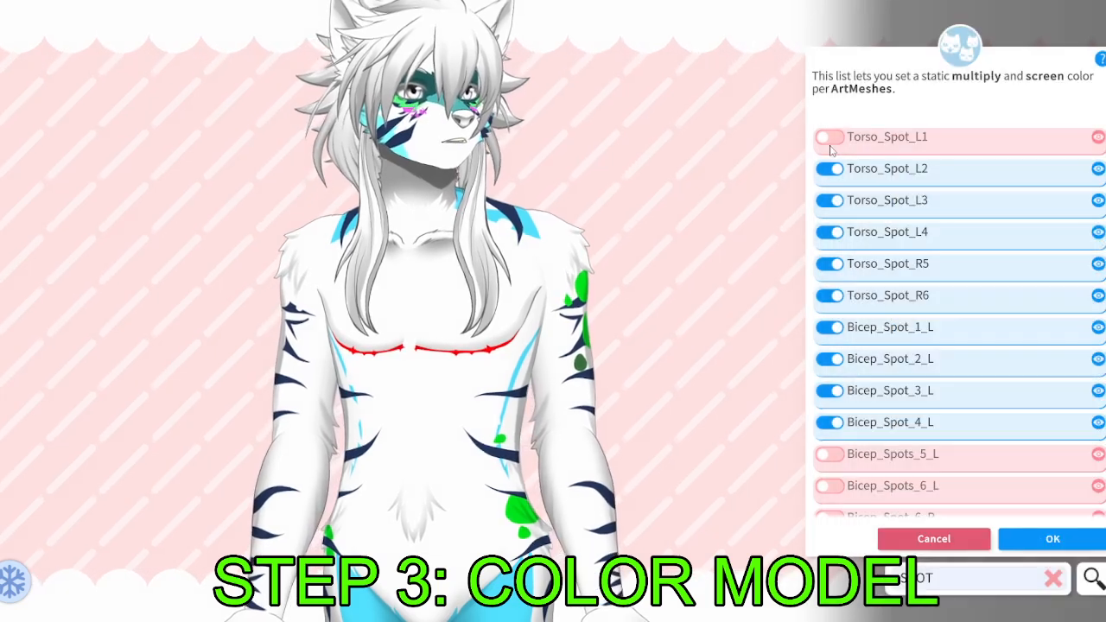
click(829, 137)
click(1028, 531)
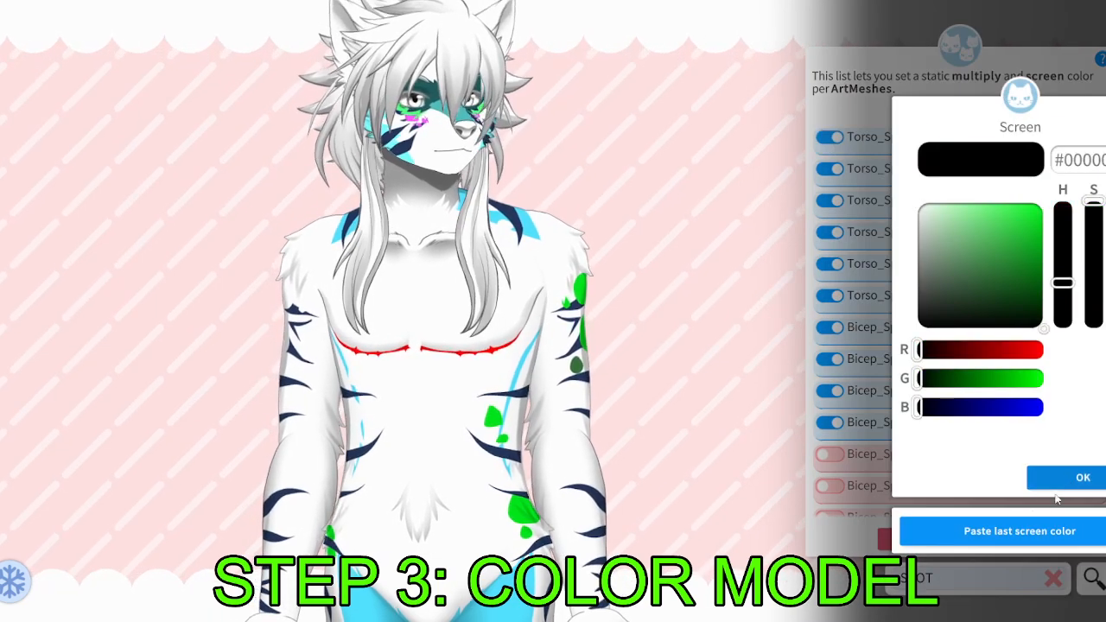
click(1024, 523)
Give Bicep_Spot_6_R the last bright green multiply color.
scroll(863, 415, down, 3)
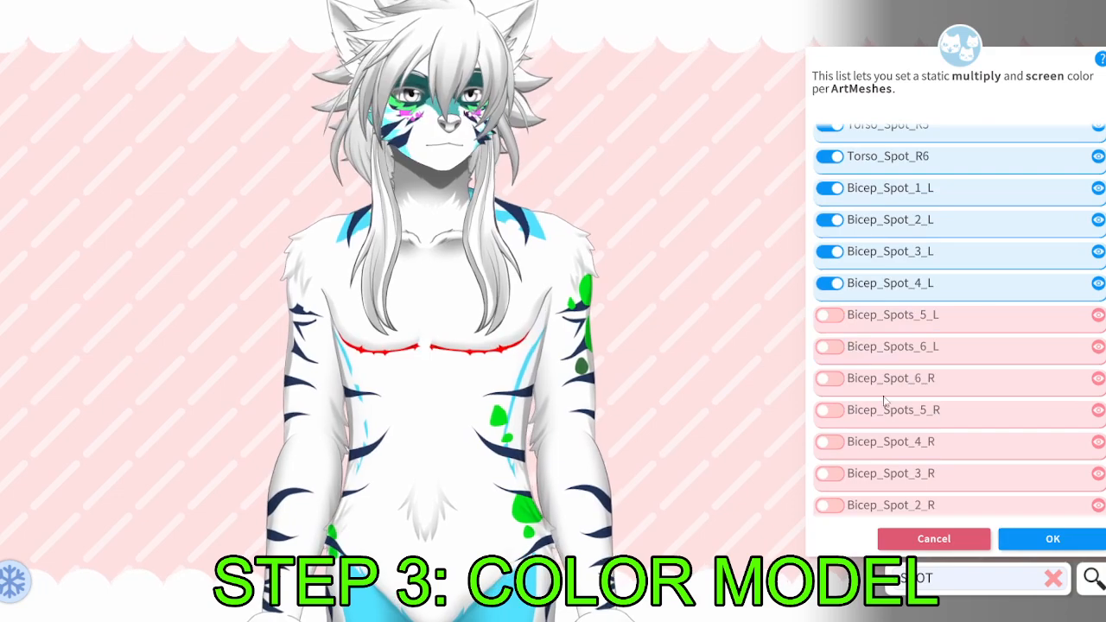
click(830, 386)
click(1062, 533)
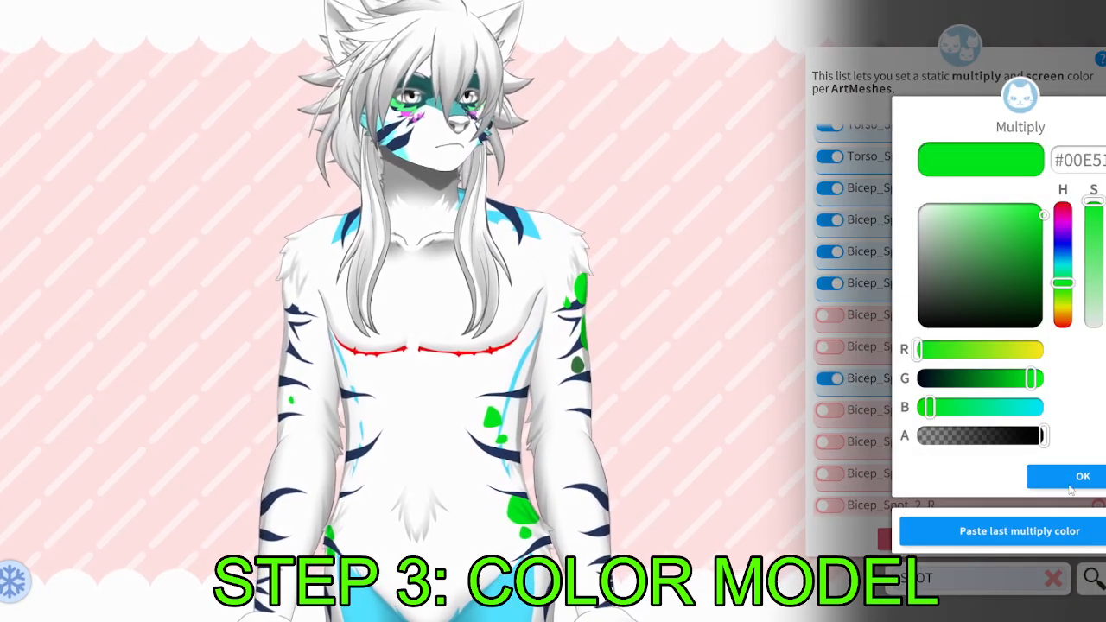
click(1078, 478)
click(1032, 527)
click(1064, 472)
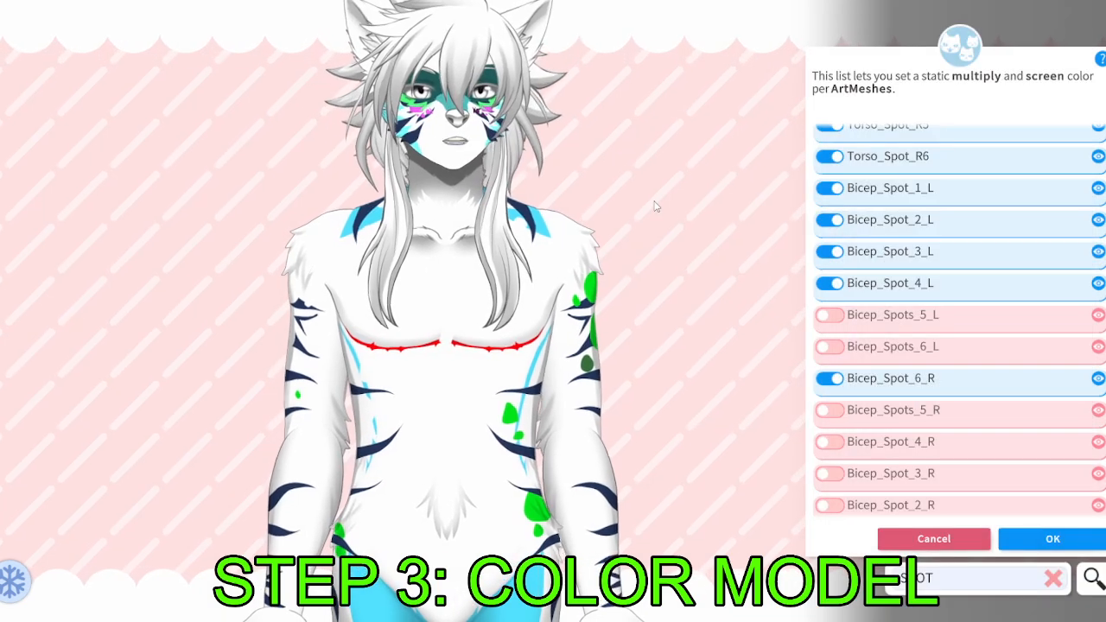
Accept the ArtMesh colors and open MyCustomModel.exp3.json in the Expression Editor.
scroll(659, 339, down, 4)
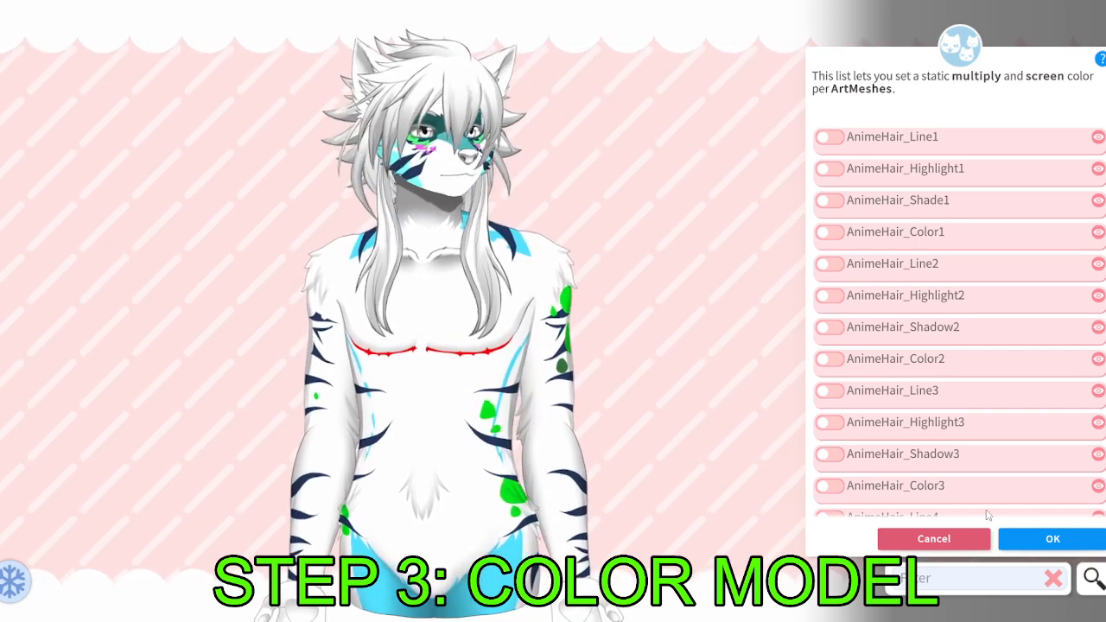
click(1052, 539)
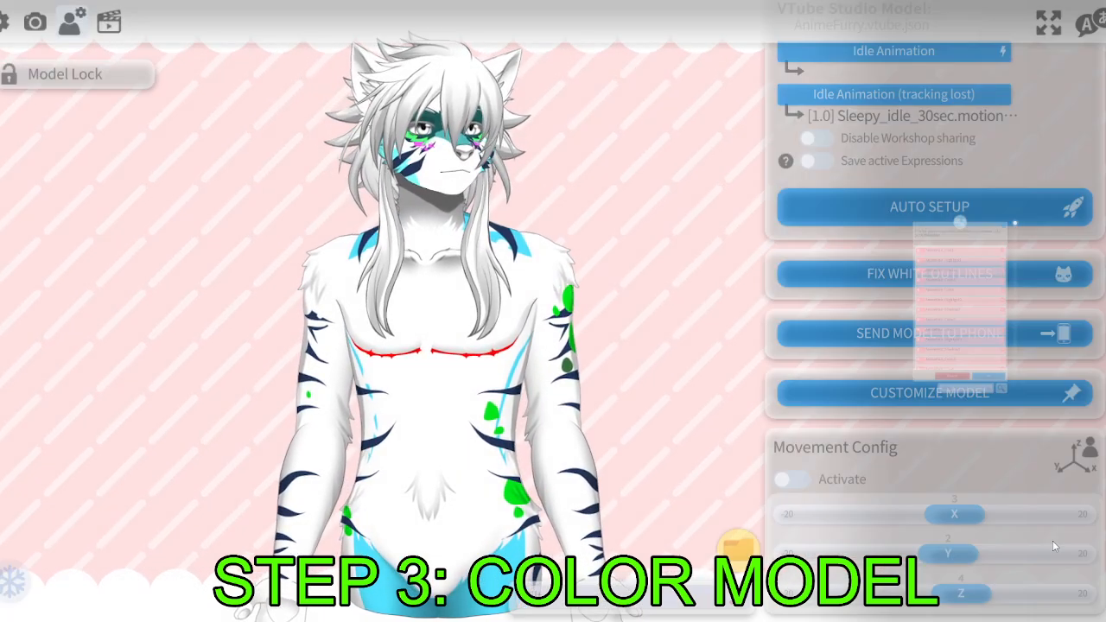
click(109, 26)
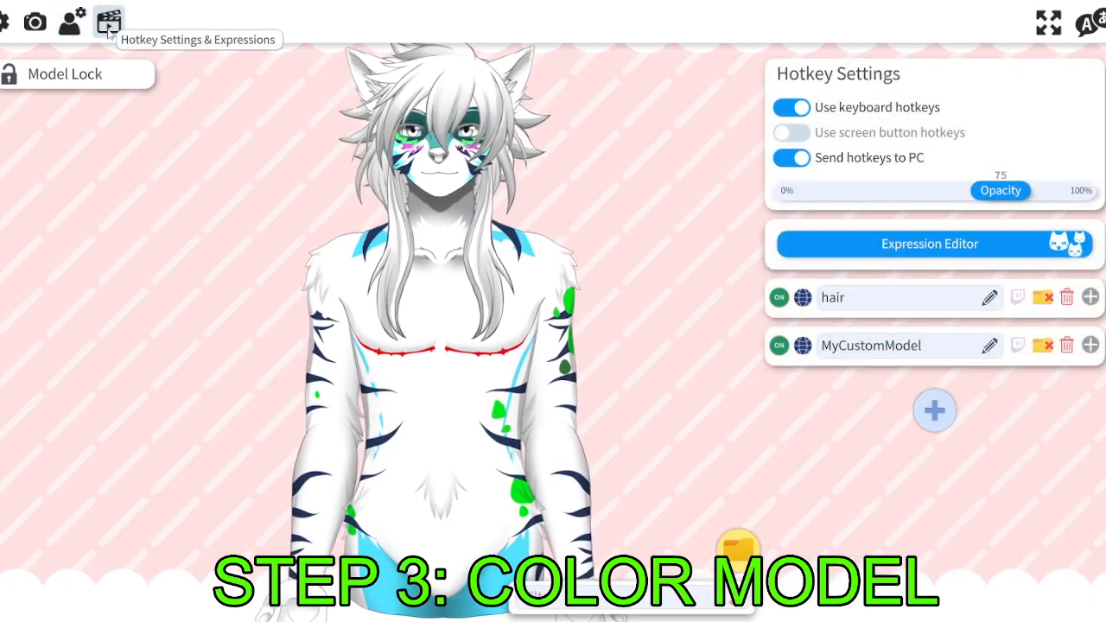
click(890, 248)
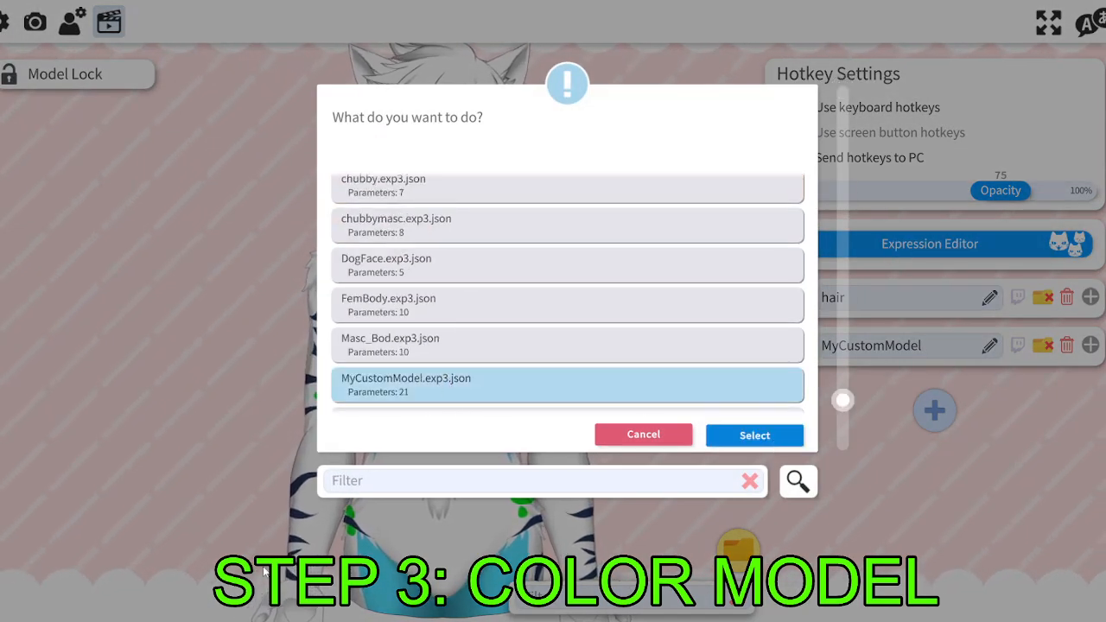
click(754, 435)
Enable Body_Stripes_Off and EyemaskMarking_Visi in the MyCustomModel expression, both at 1.
scroll(867, 402, down, 15)
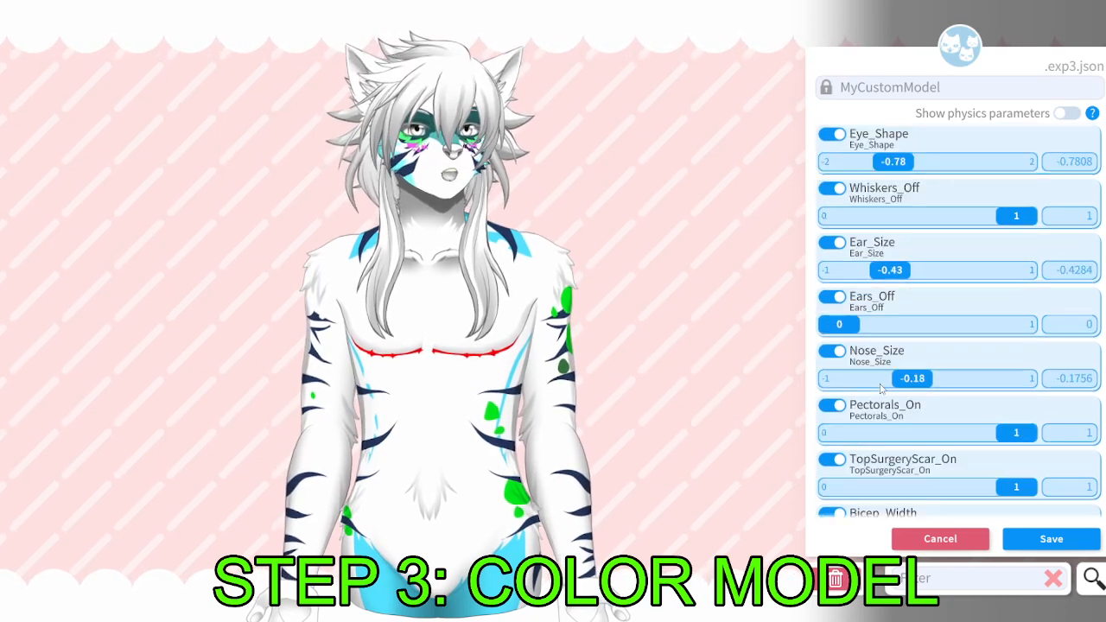
scroll(880, 389, down, 8)
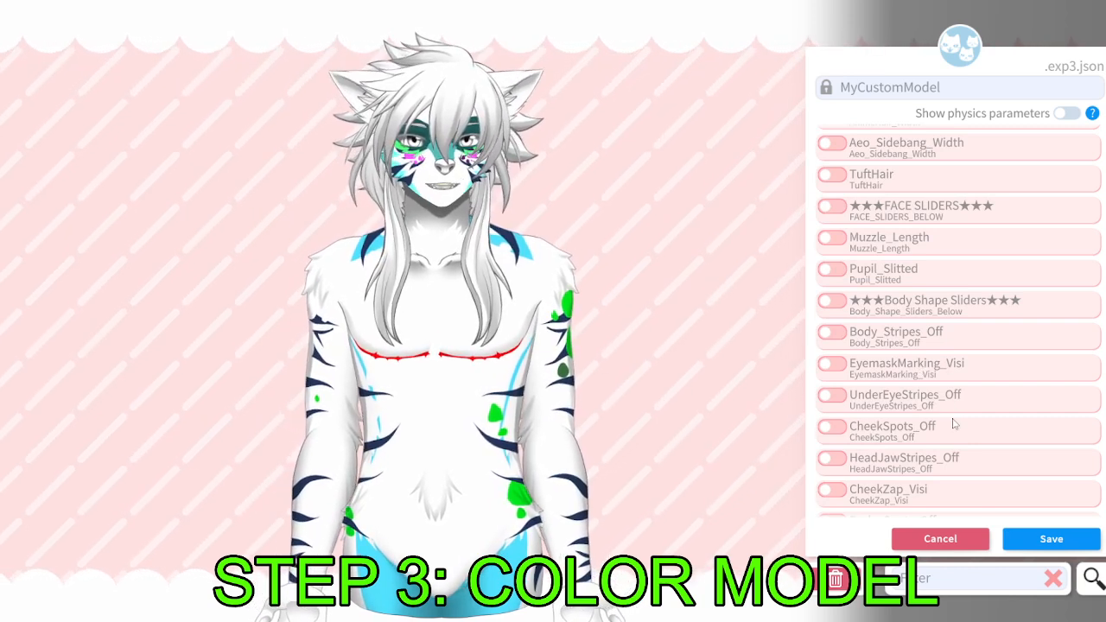
scroll(941, 393, down, 3)
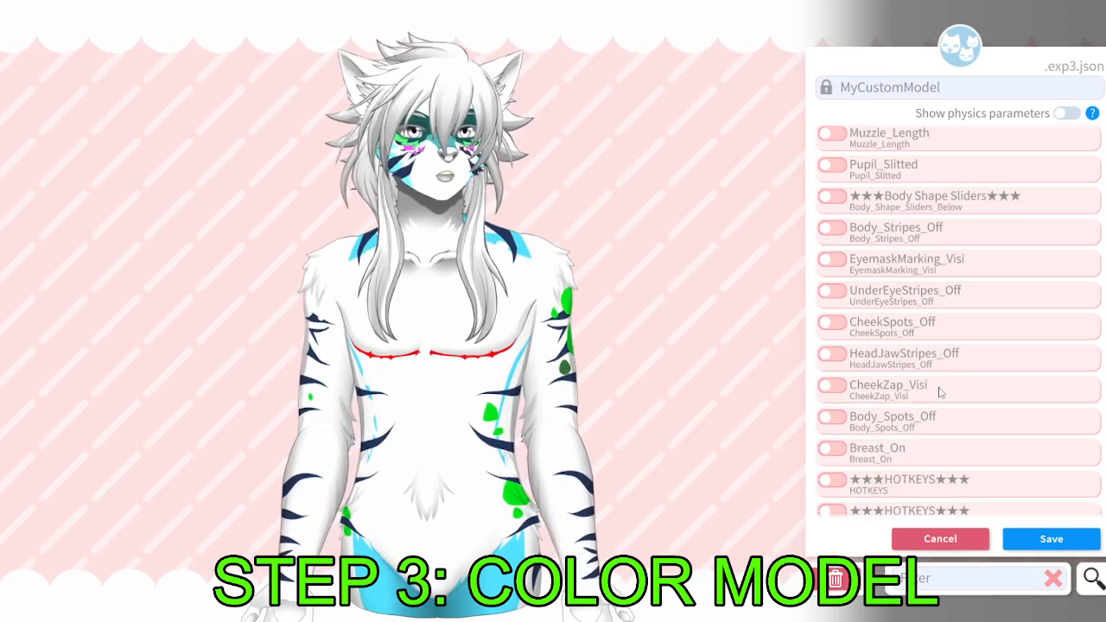
scroll(940, 388, up, 3)
scroll(942, 393, down, 1)
click(832, 298)
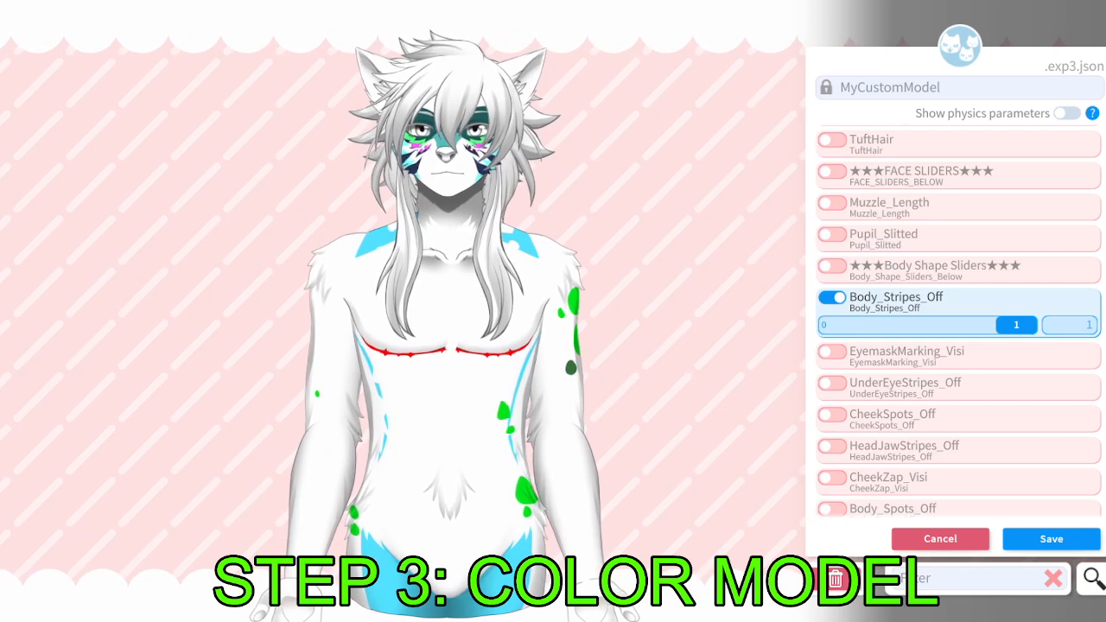
click(831, 353)
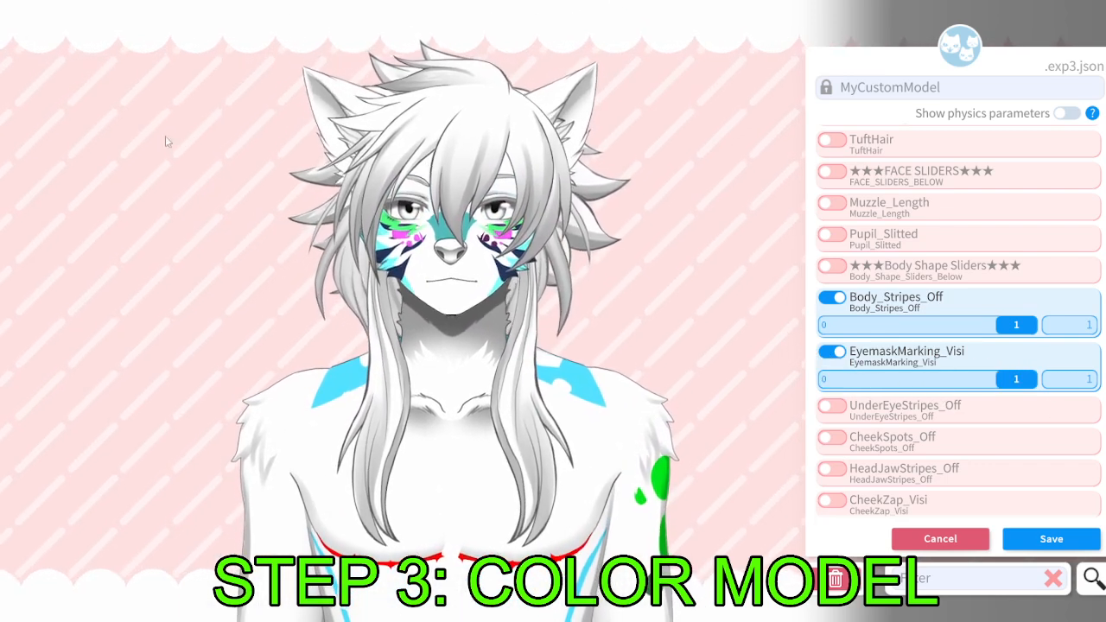
Enable UnderEyeStripes_Off, CheekSpots_Off, HeadJawStripes_Off, CheekZap_Visi and Body_Spots_Off in the MyCustomModel expression, all at 1.
click(833, 406)
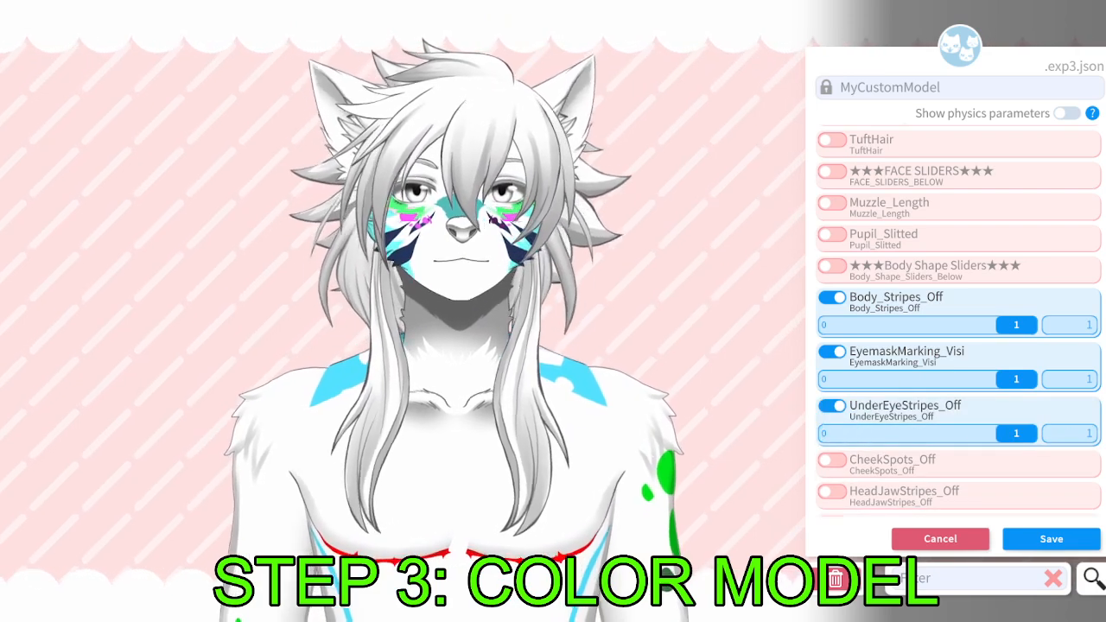
click(832, 460)
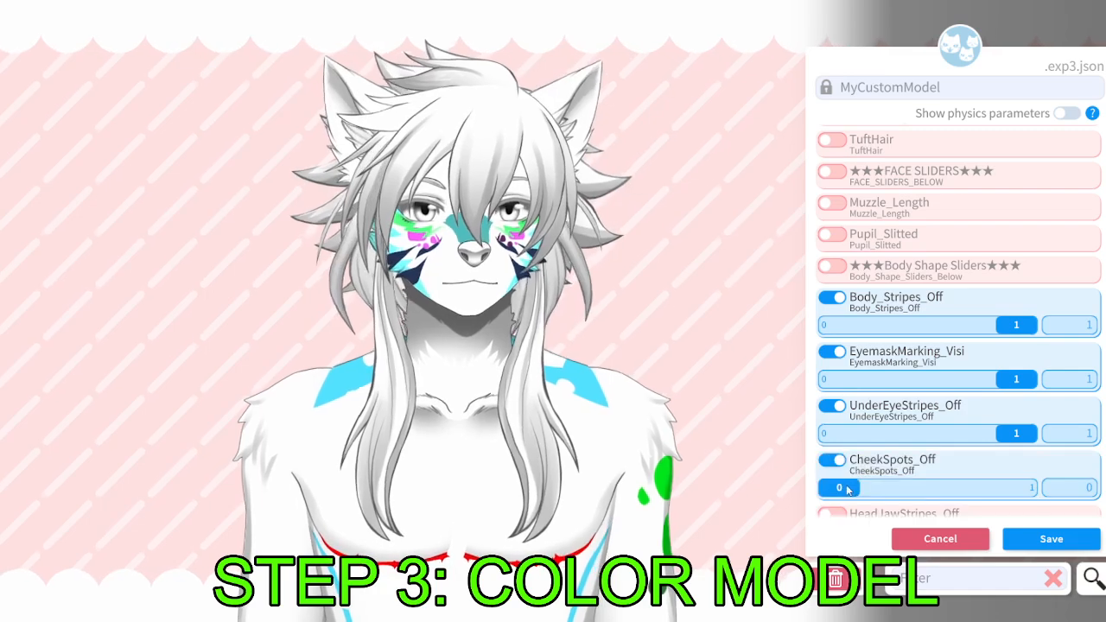
scroll(906, 469, down, 1)
click(829, 446)
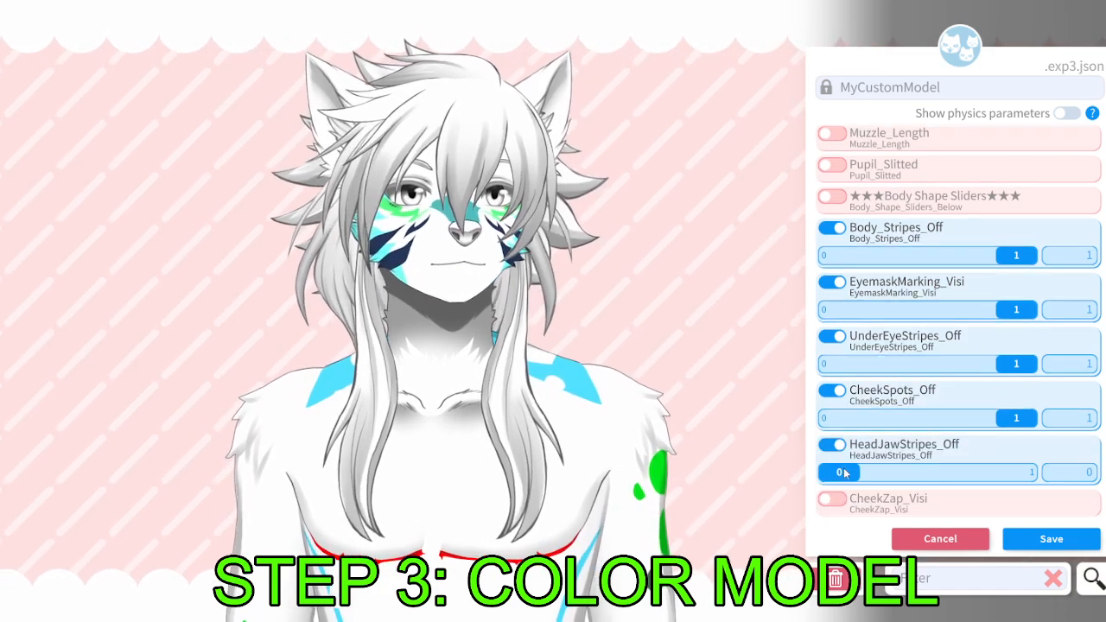
scroll(1048, 434, down, 2)
click(835, 395)
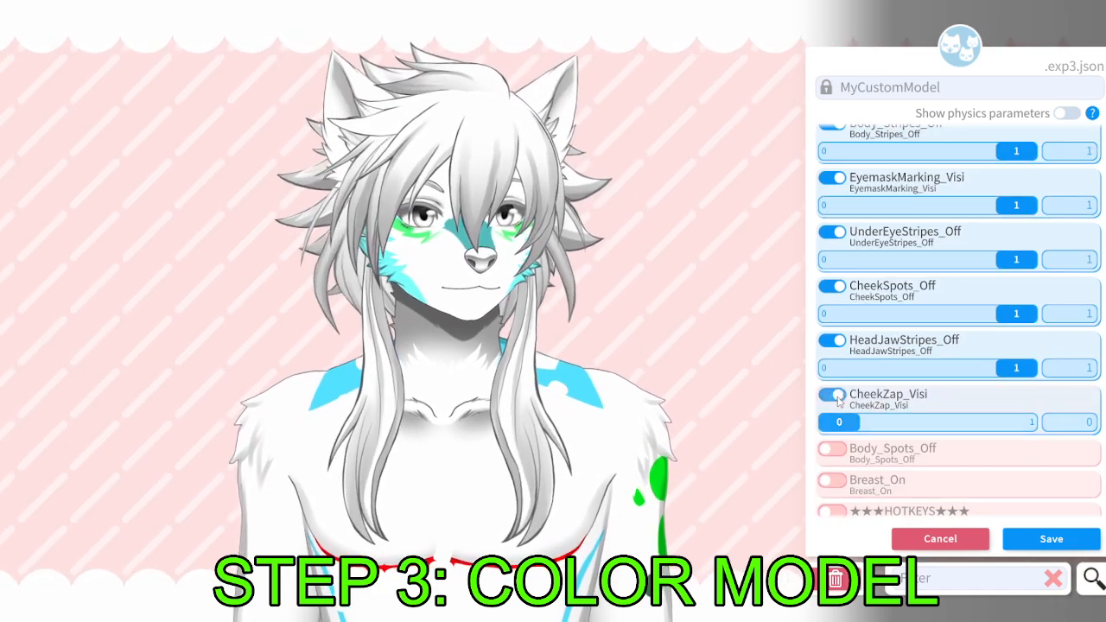
click(832, 449)
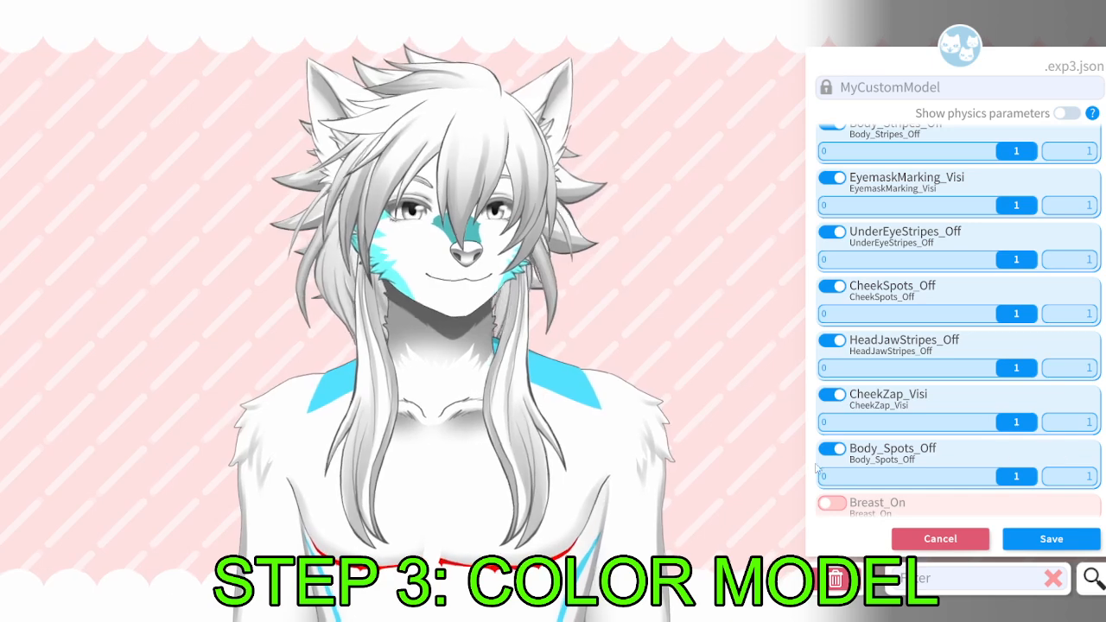
Save the MyCustomModel expression, close the Expression Editor and expand the MyCustomModel hotkey's settings.
scroll(933, 346, down, 2)
scroll(933, 345, up, 4)
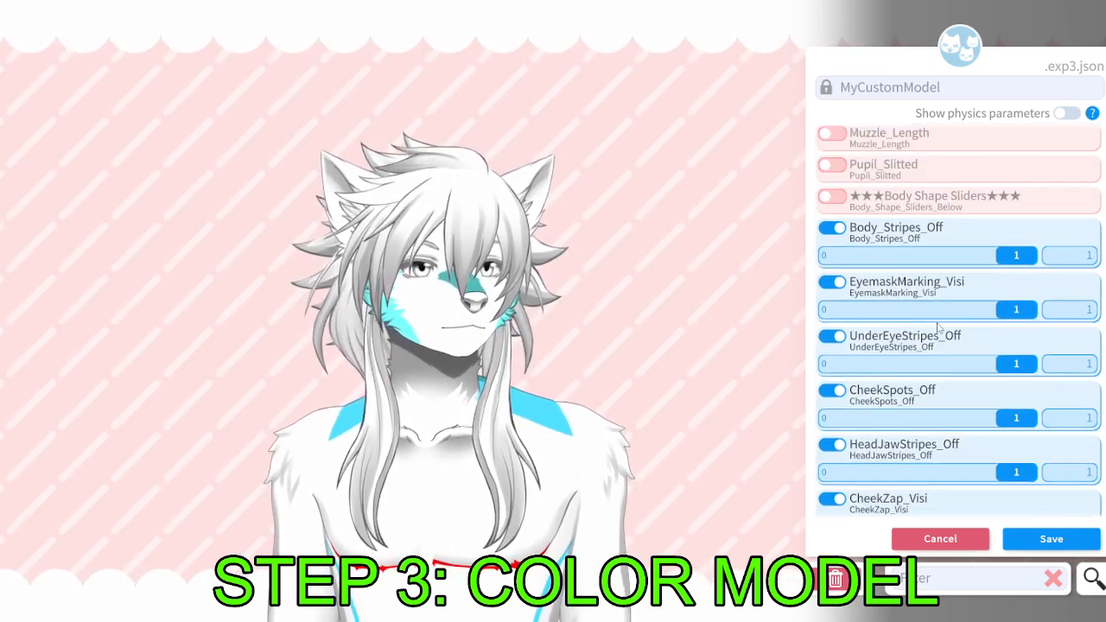
scroll(933, 339, down, 2)
scroll(928, 358, down, 2)
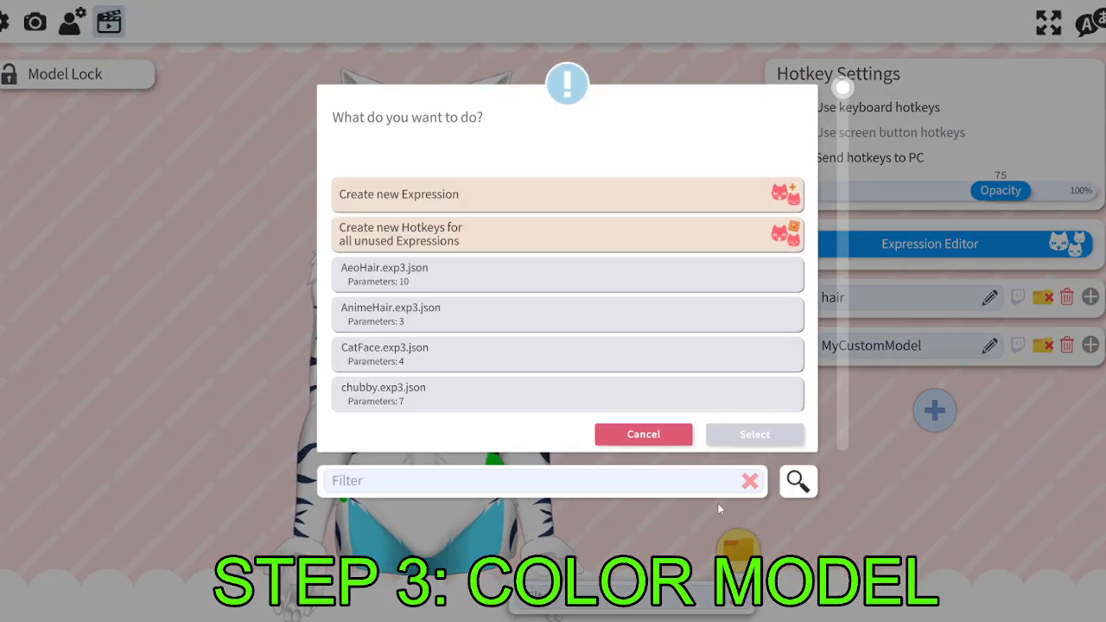
click(658, 435)
click(1090, 346)
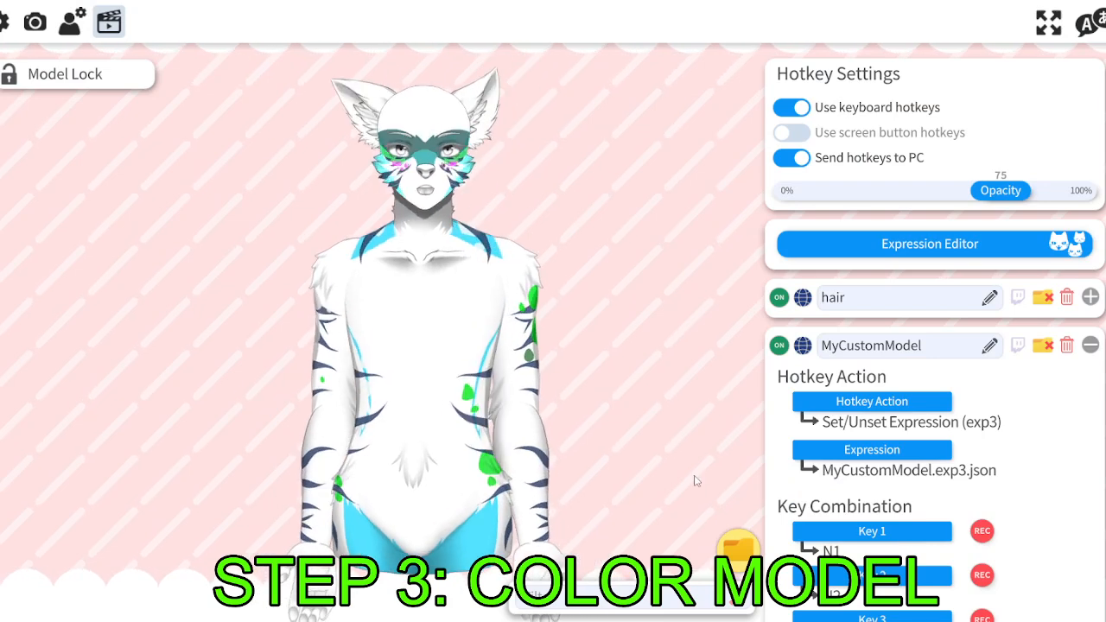
Reopen MyCustomModel.exp3.json in the Expression Editor to check its marking parameters, and return to the hotkey settings.
click(938, 248)
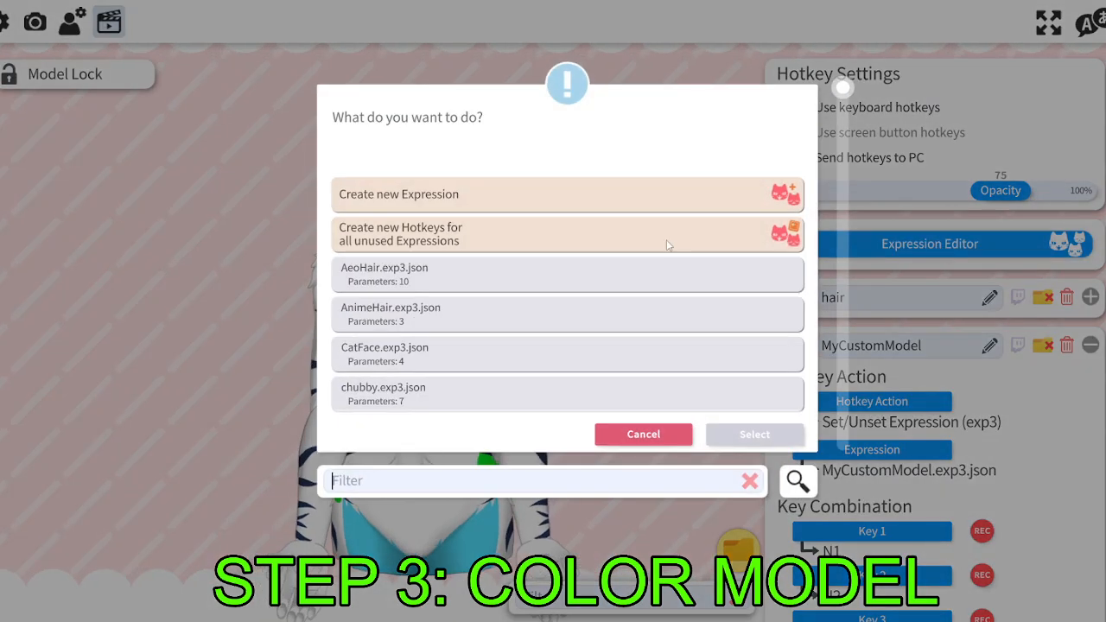
scroll(460, 322, down, 6)
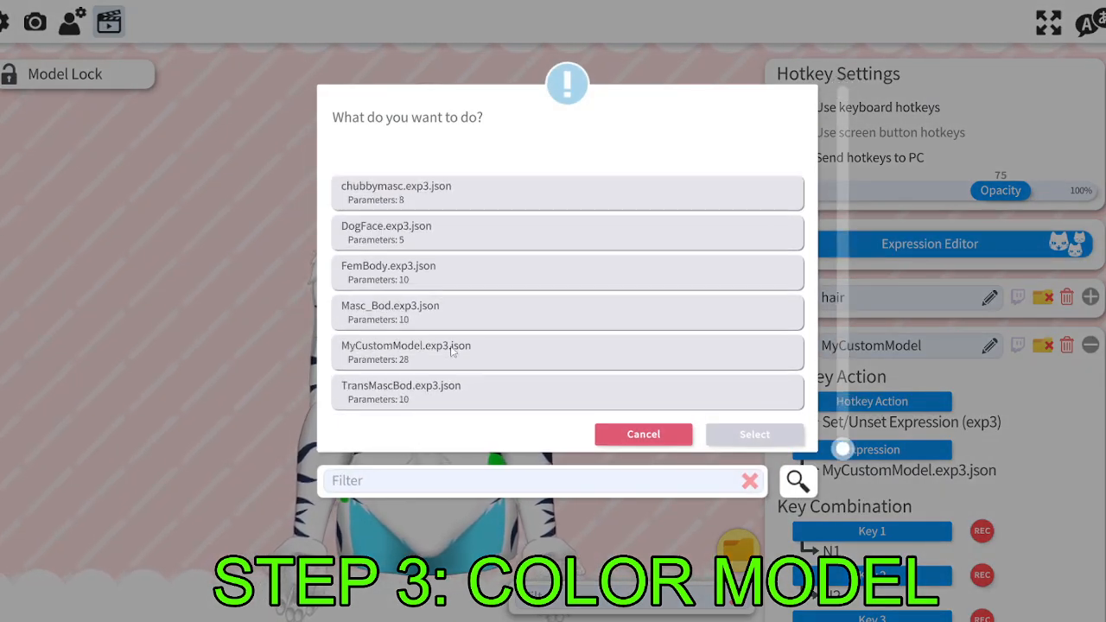
click(460, 351)
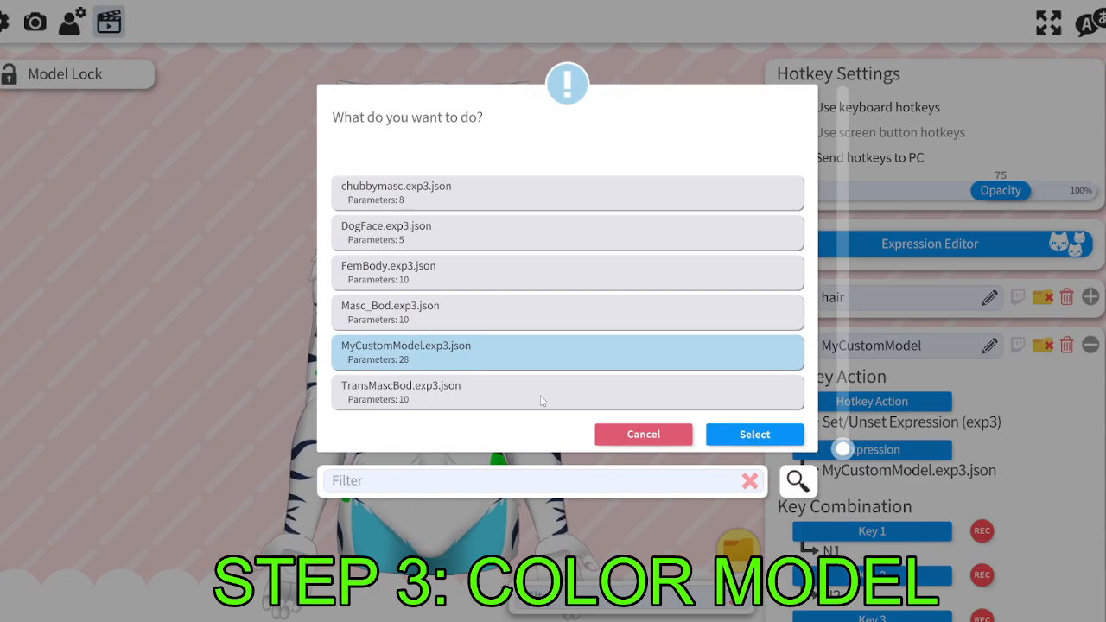
click(753, 435)
scroll(921, 390, down, 10)
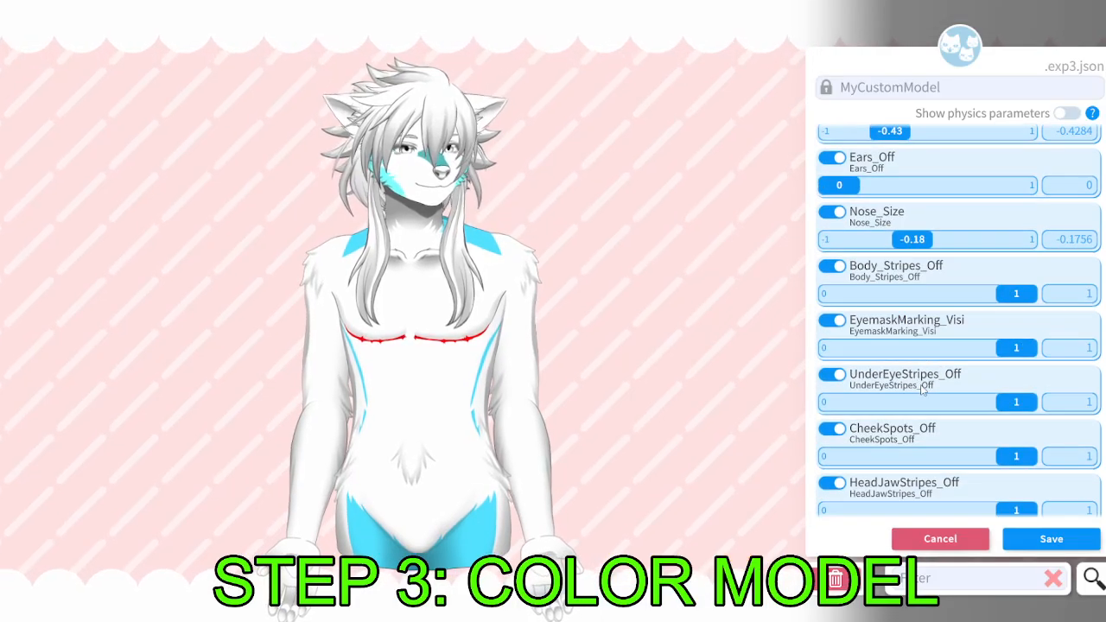
scroll(920, 390, down, 6)
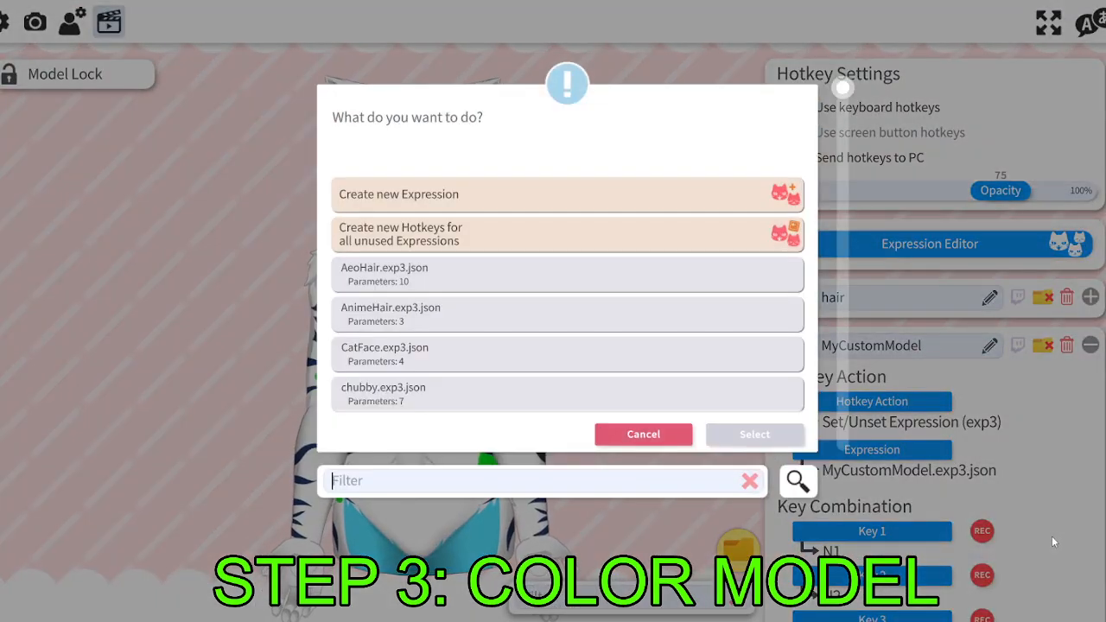
click(624, 432)
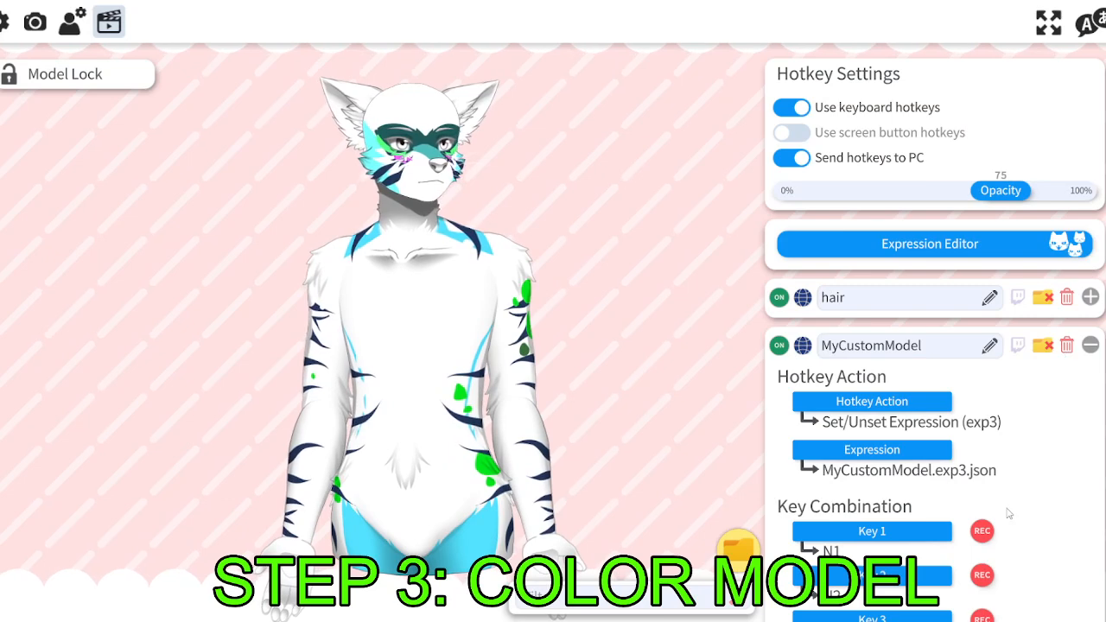
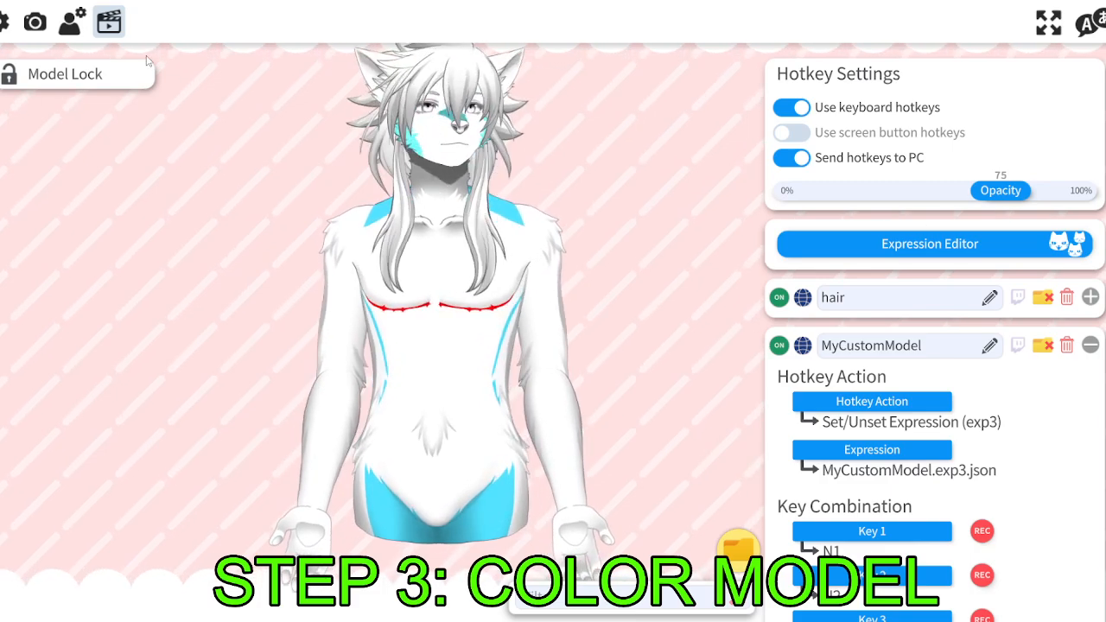
Open the model customization for multiply/screen color of ArtMeshes.
click(72, 21)
click(881, 392)
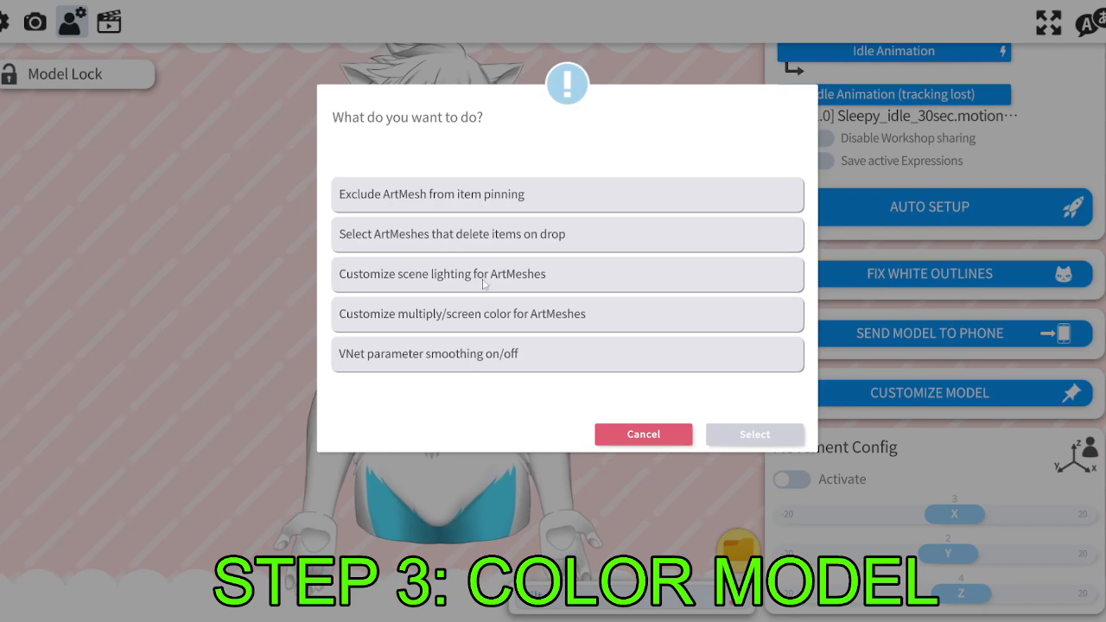
click(479, 320)
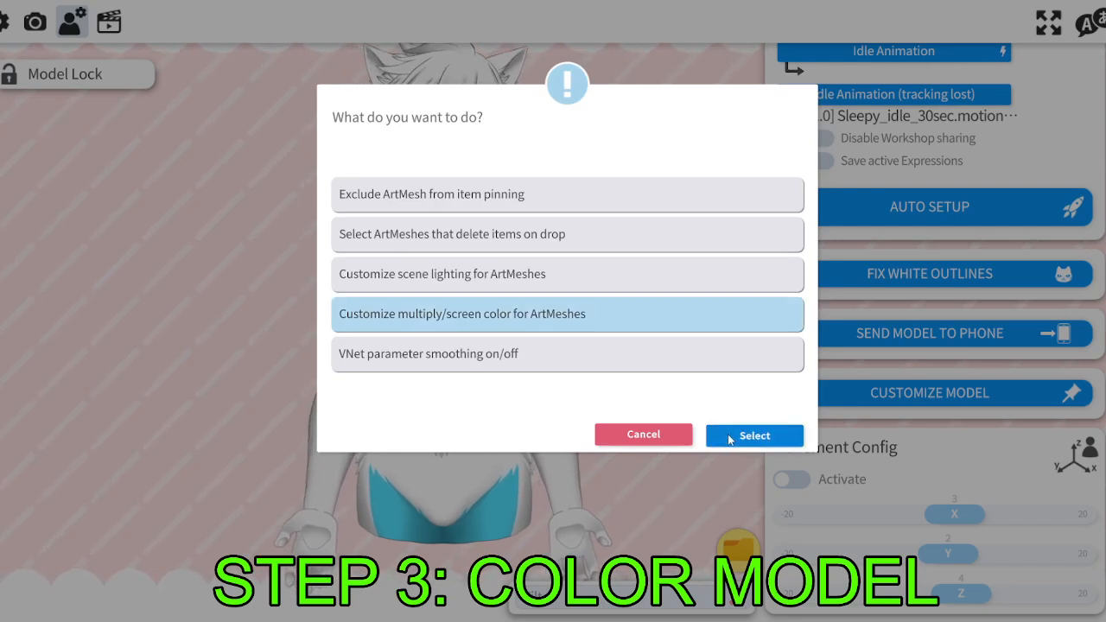
click(754, 435)
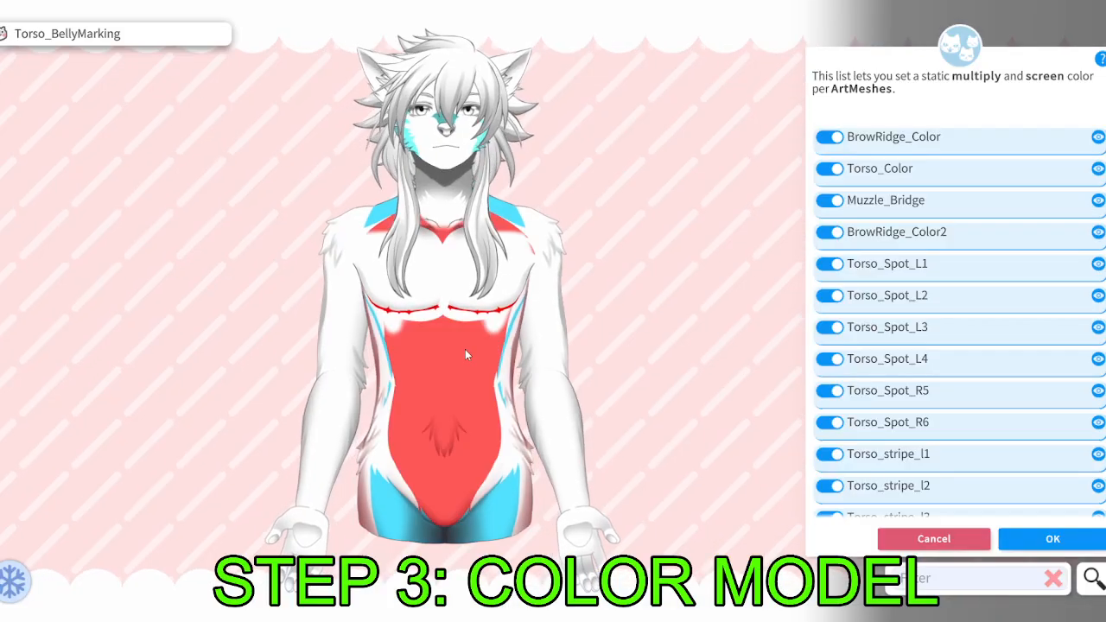
Enable Torso_BellyMarking on the torso and give it a pale yellow multiply color, keeping the black screen color.
click(458, 350)
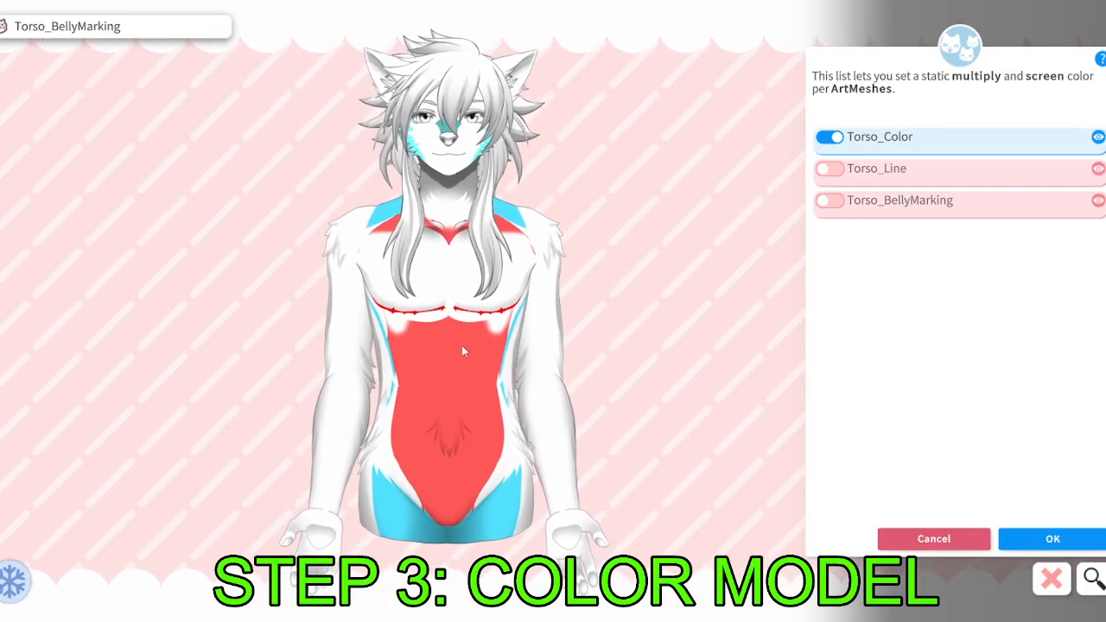
click(828, 204)
drag(955, 245, 958, 215)
drag(993, 349, 1035, 354)
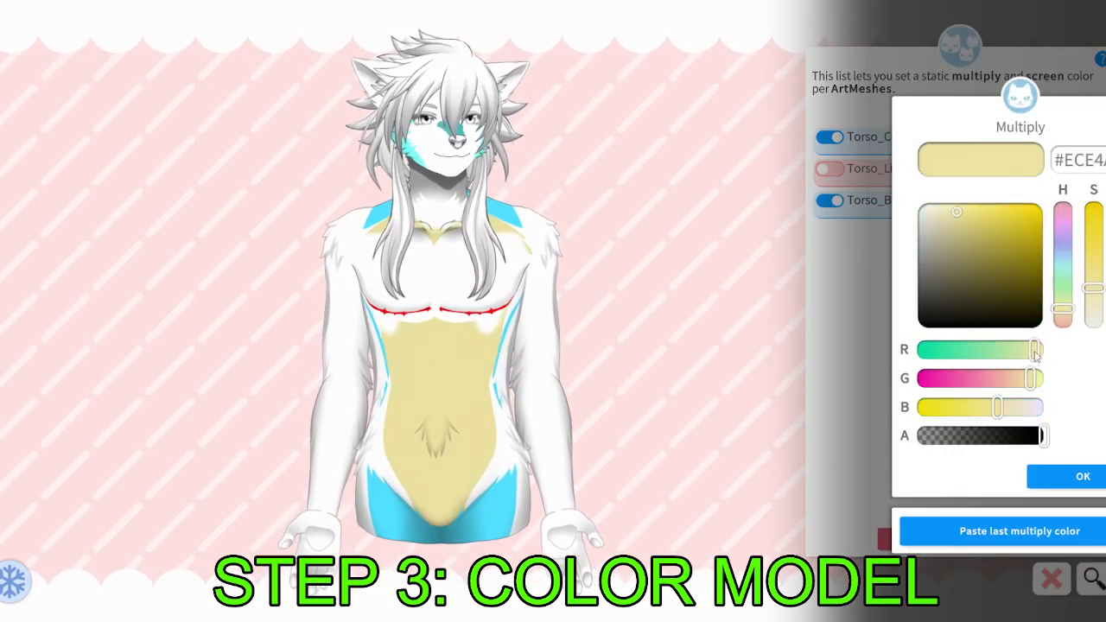
click(1071, 476)
click(1071, 475)
Give Pectoral_Marking the last pale yellow multiply color.
click(437, 286)
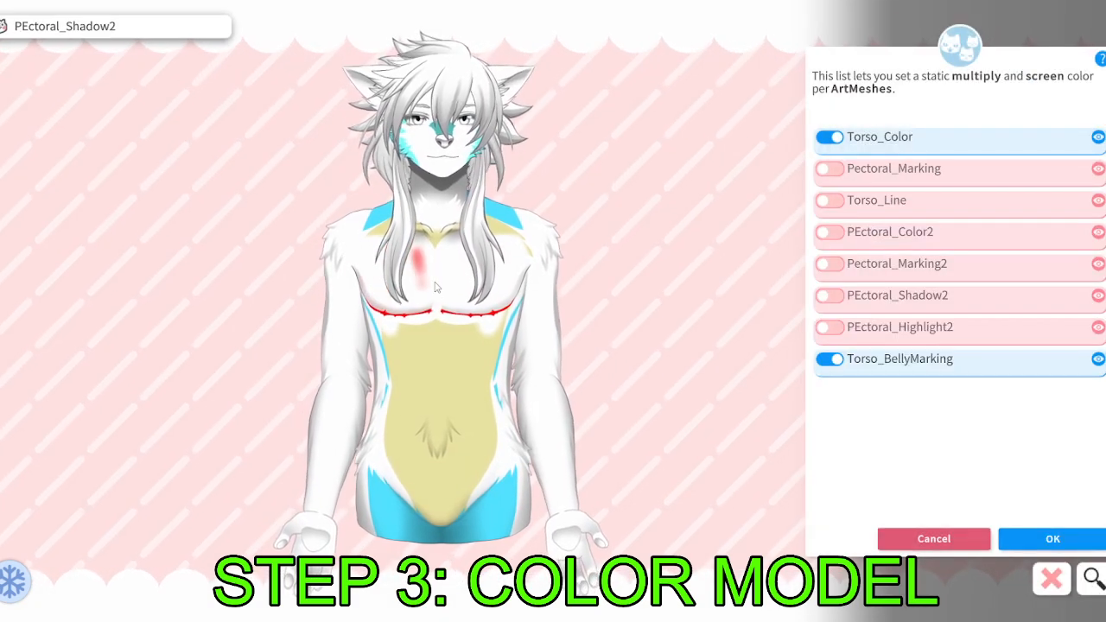
click(829, 169)
click(967, 531)
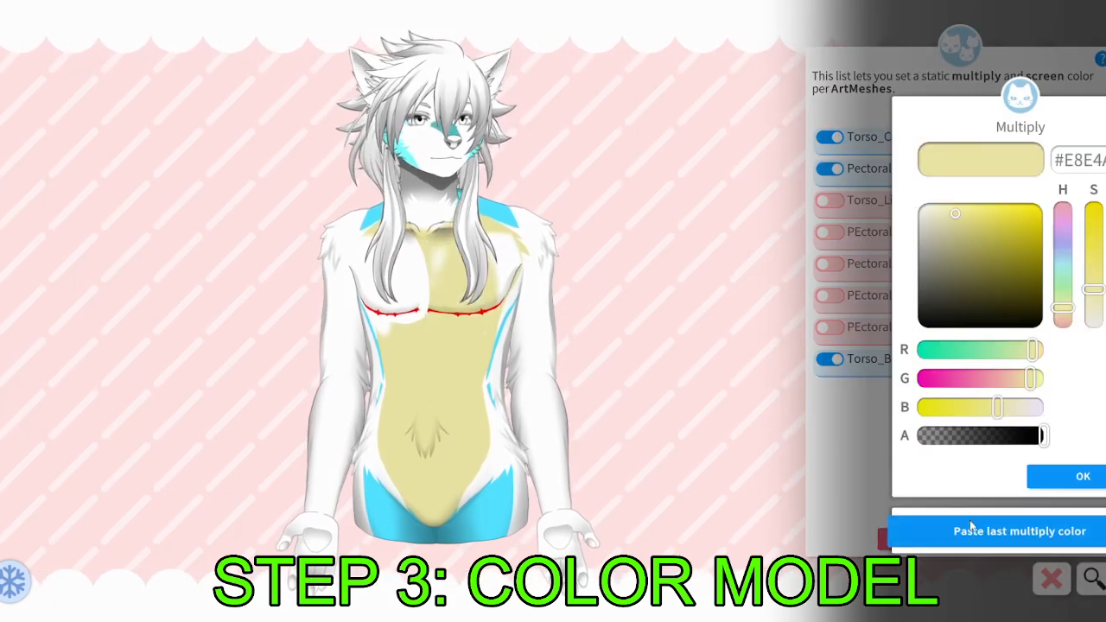
click(1075, 476)
click(1071, 477)
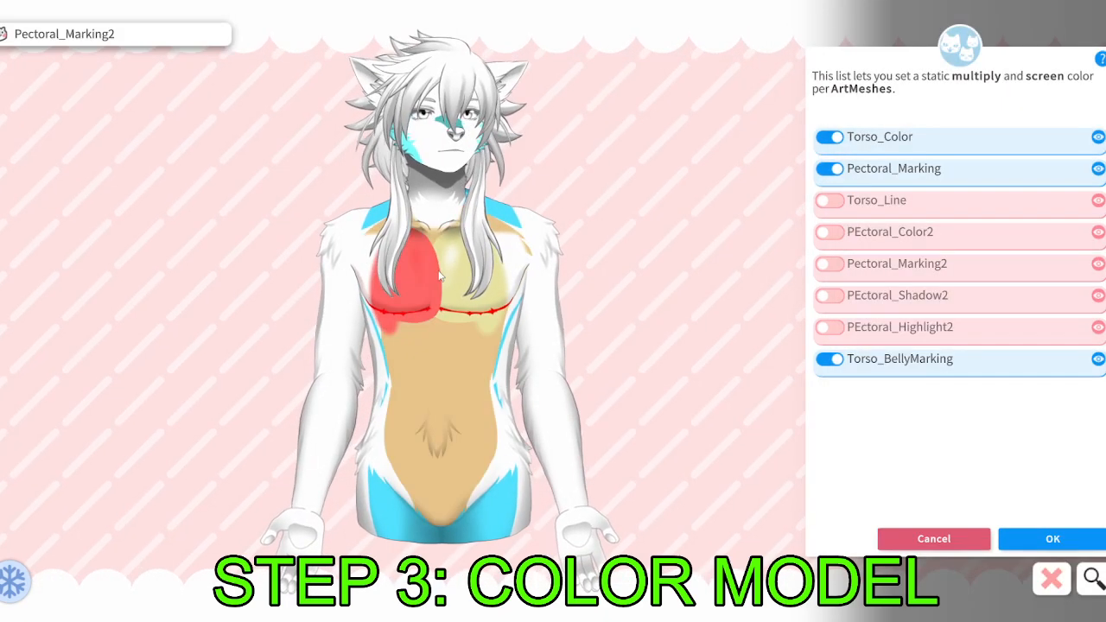
Give Pectoral_Marking2 the last pale yellow multiply color.
click(410, 295)
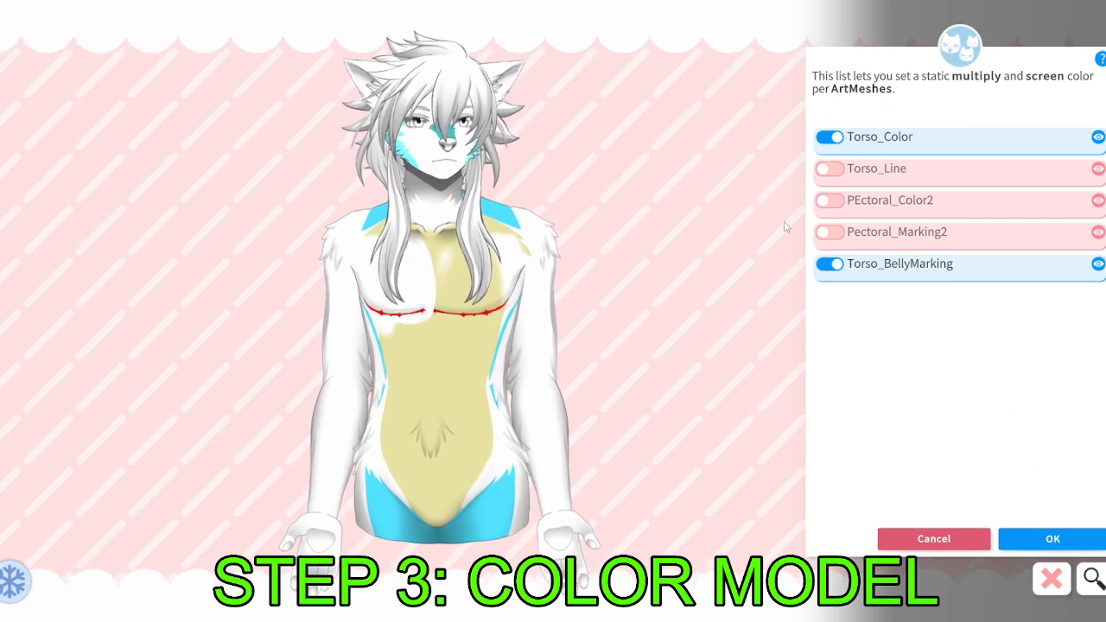
click(829, 231)
click(993, 530)
click(1079, 476)
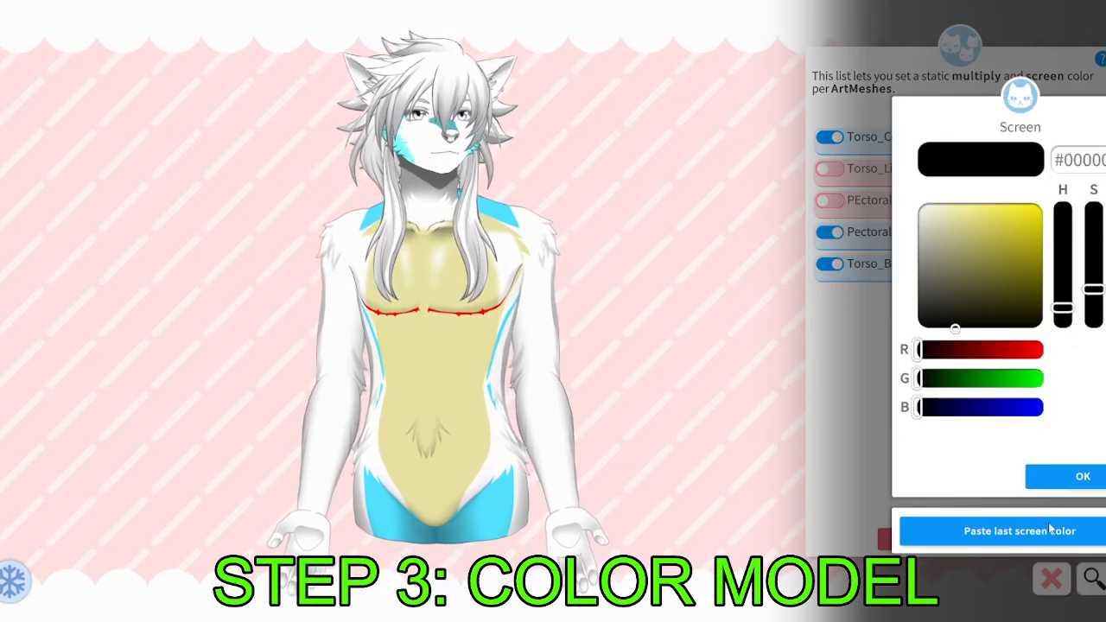
click(1075, 476)
Give PEctoral_Color the same pale yellow multiply color as the chest markings.
click(513, 247)
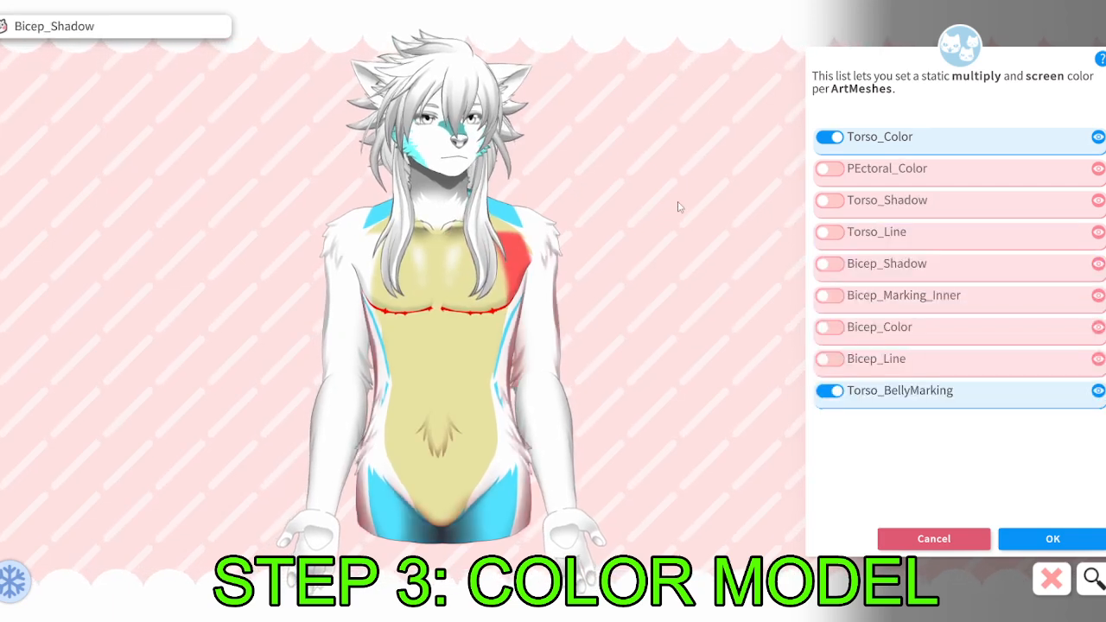
click(825, 171)
click(963, 530)
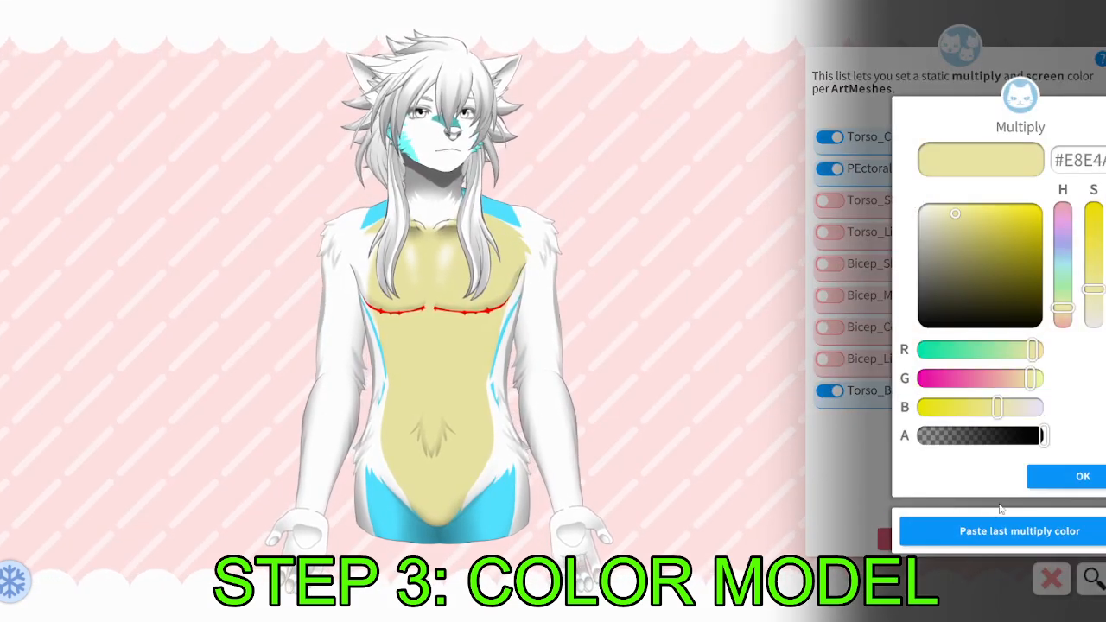
click(1080, 476)
click(1080, 476)
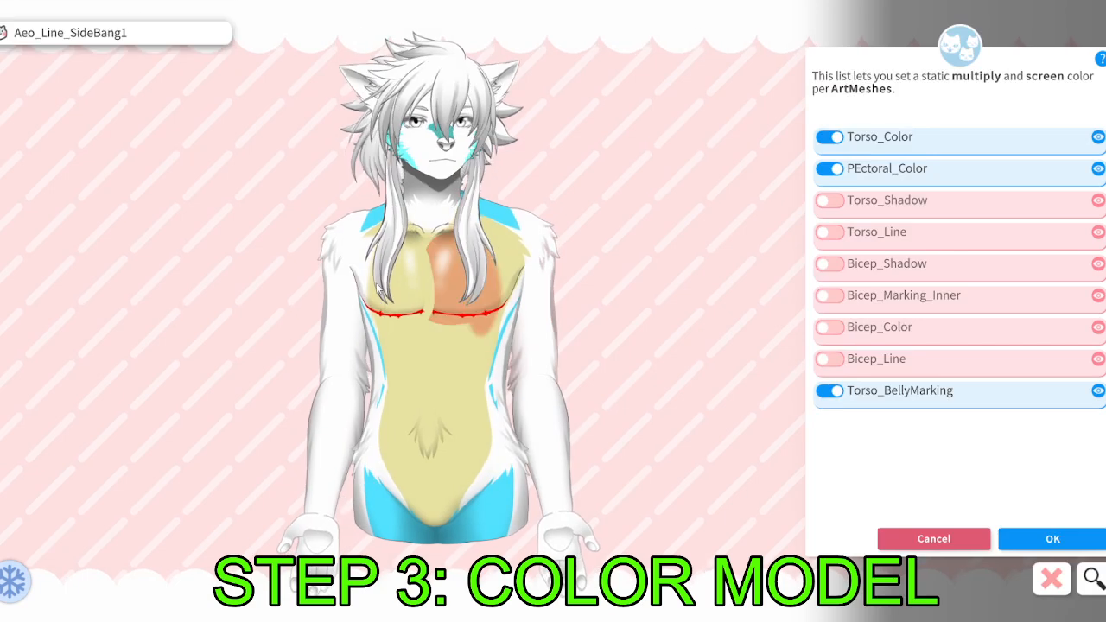
Give PEctoral_Color2 on the opposite side of the chest the last pale yellow multiply color.
click(365, 265)
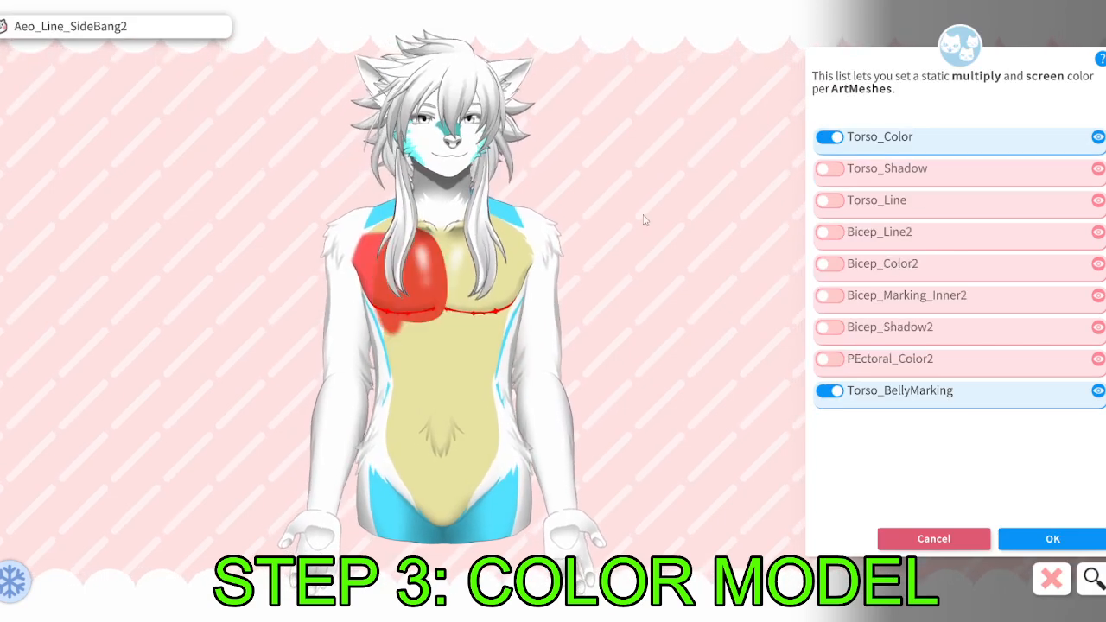
click(832, 362)
click(963, 530)
click(1080, 476)
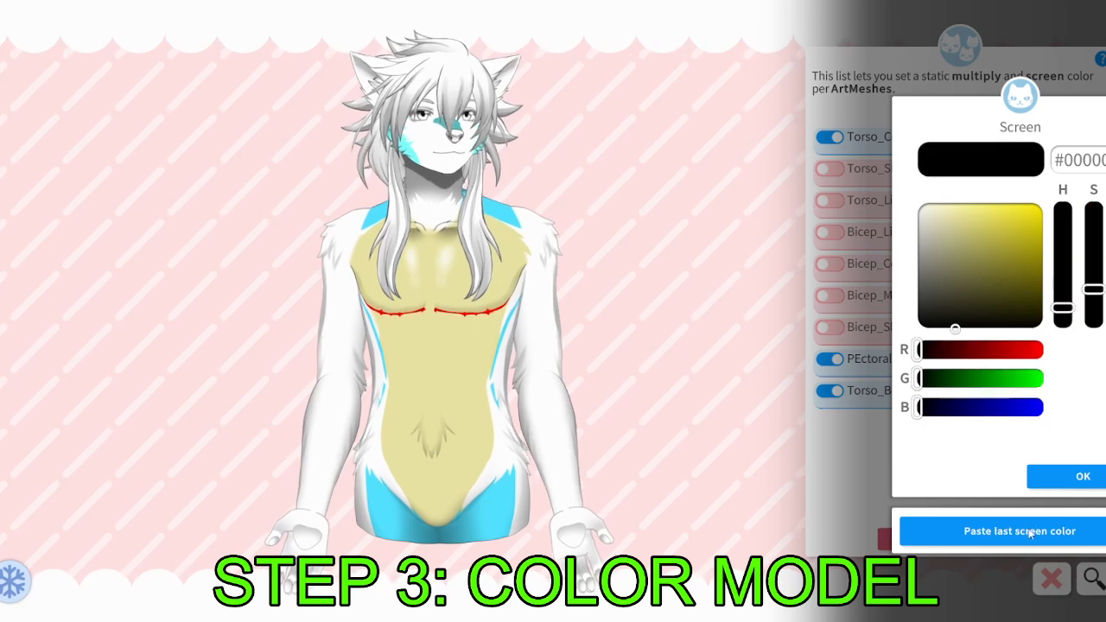
click(1080, 478)
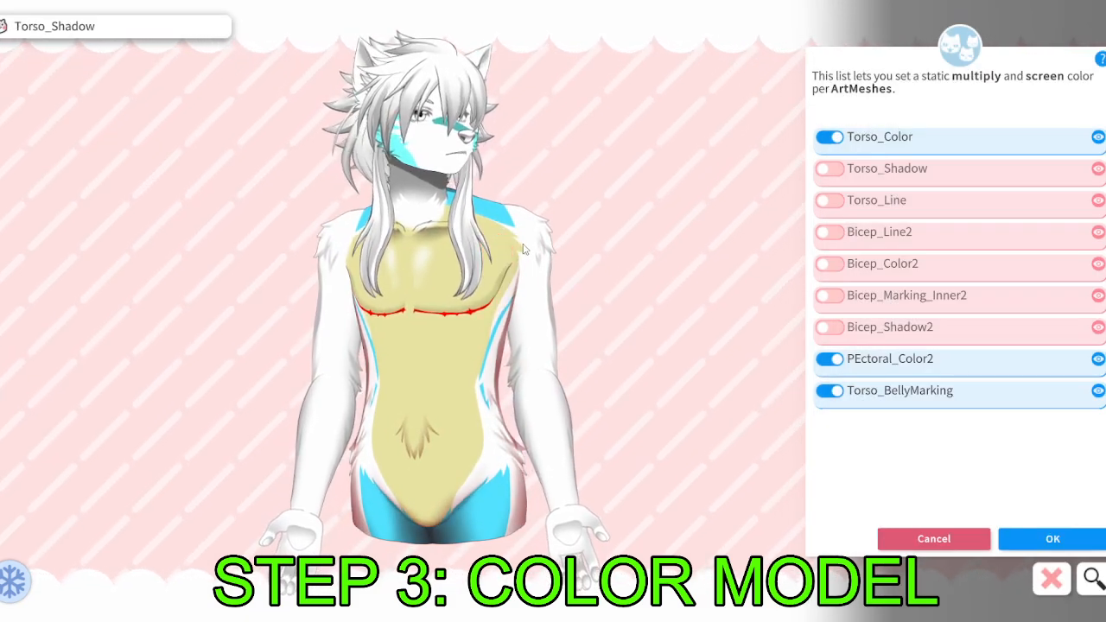
Enable Torso_ShoulderMarking_L and give it a bright blue multiply color by lowering its red and green values.
click(516, 231)
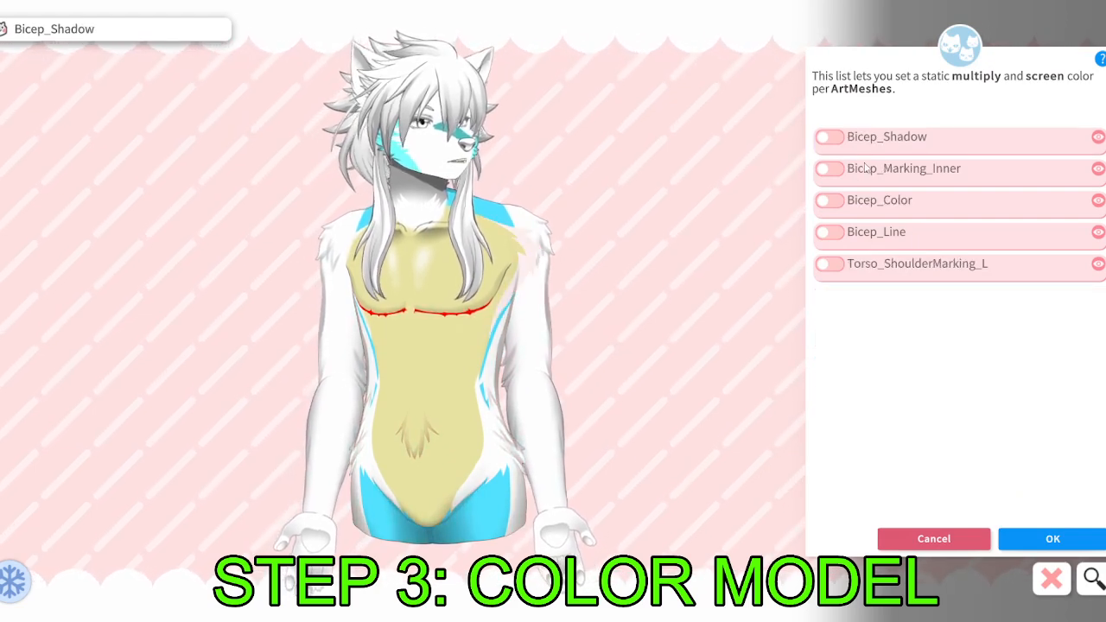
click(828, 263)
drag(1041, 349, 938, 350)
drag(1041, 378, 979, 383)
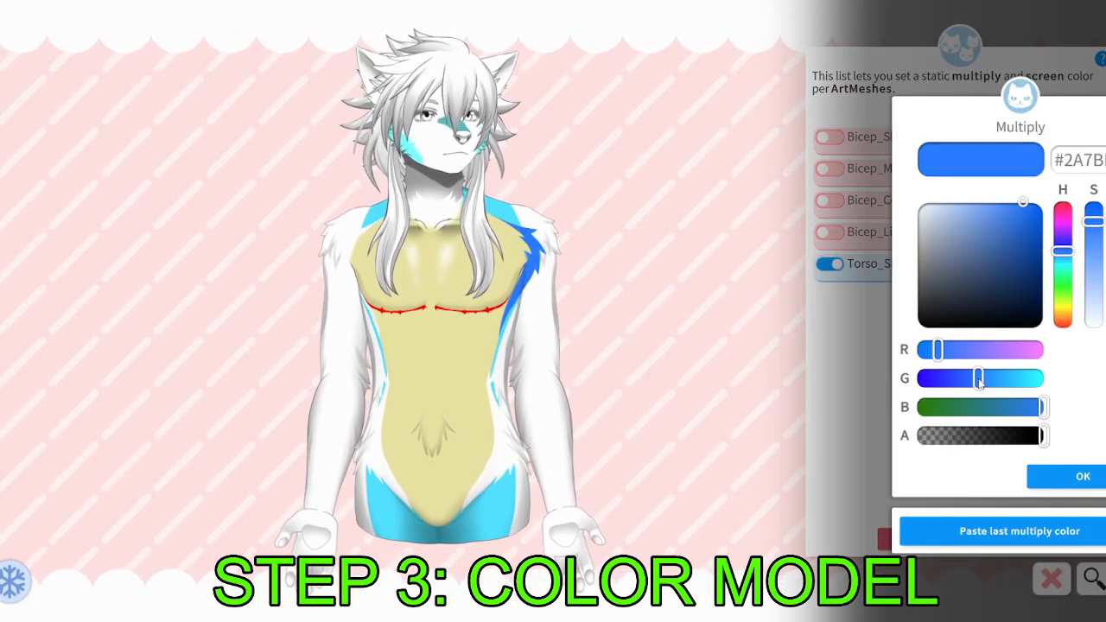
click(1083, 480)
click(1068, 444)
Pick the Torso_ShoulderMarking_R marking on the model's shoulder for coloring.
click(357, 252)
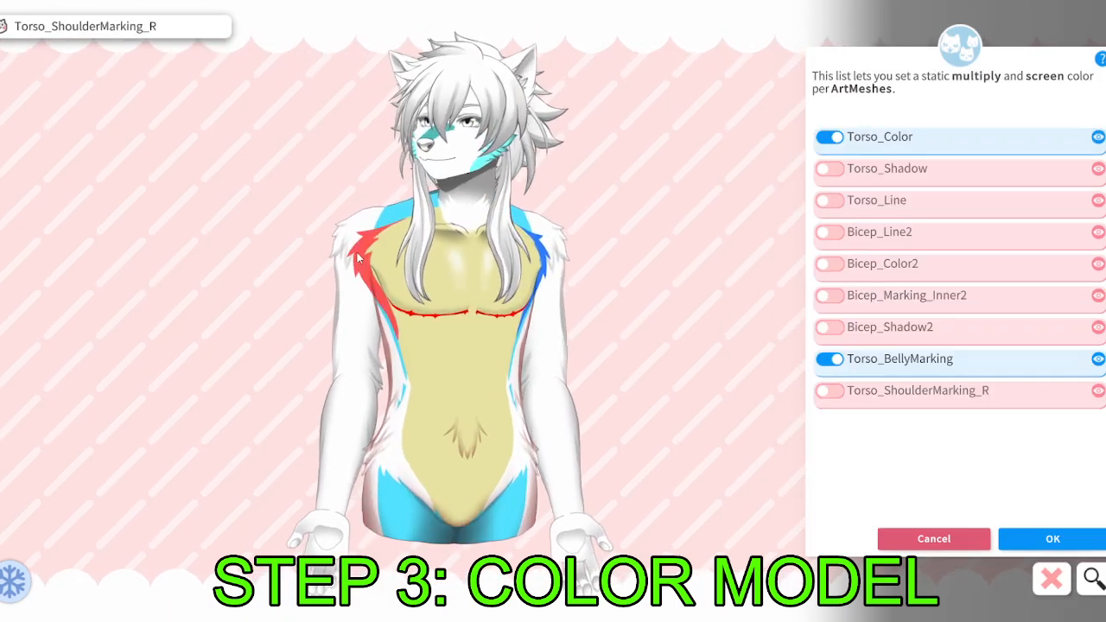
Enable the color override for Torso_ShoulderMarking_R, paste the last blue multiply color and accept the black screen color.
click(360, 252)
click(870, 330)
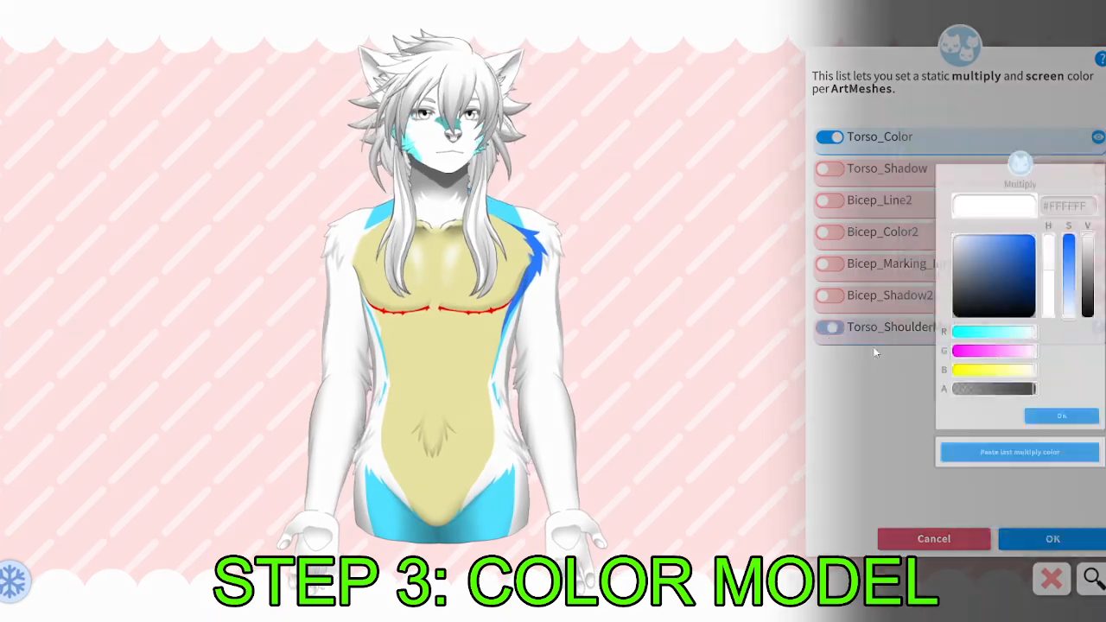
click(1019, 529)
click(1067, 474)
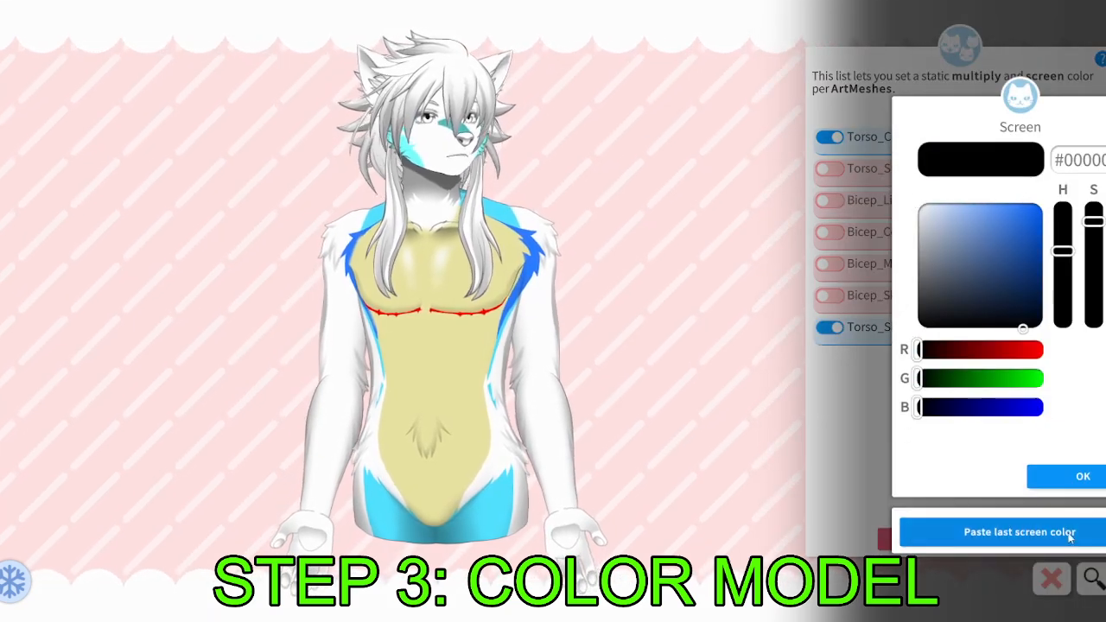
click(1069, 537)
Enable the color override for Torso_HipMarking_L and paste the last blue multiply color, keeping the screen color black.
click(492, 469)
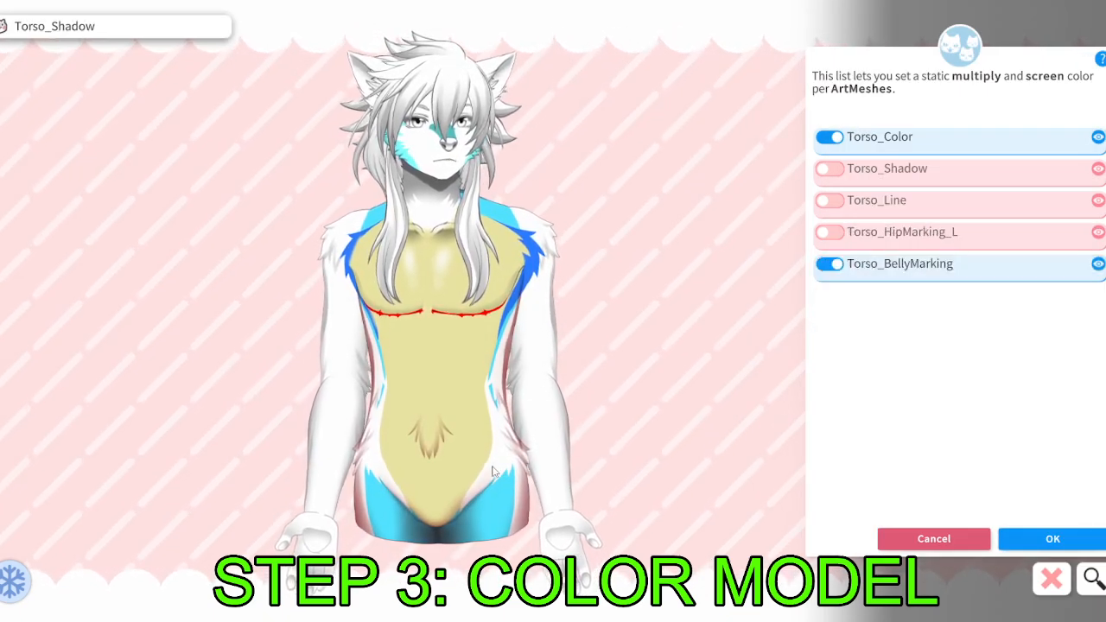
click(968, 231)
click(1020, 531)
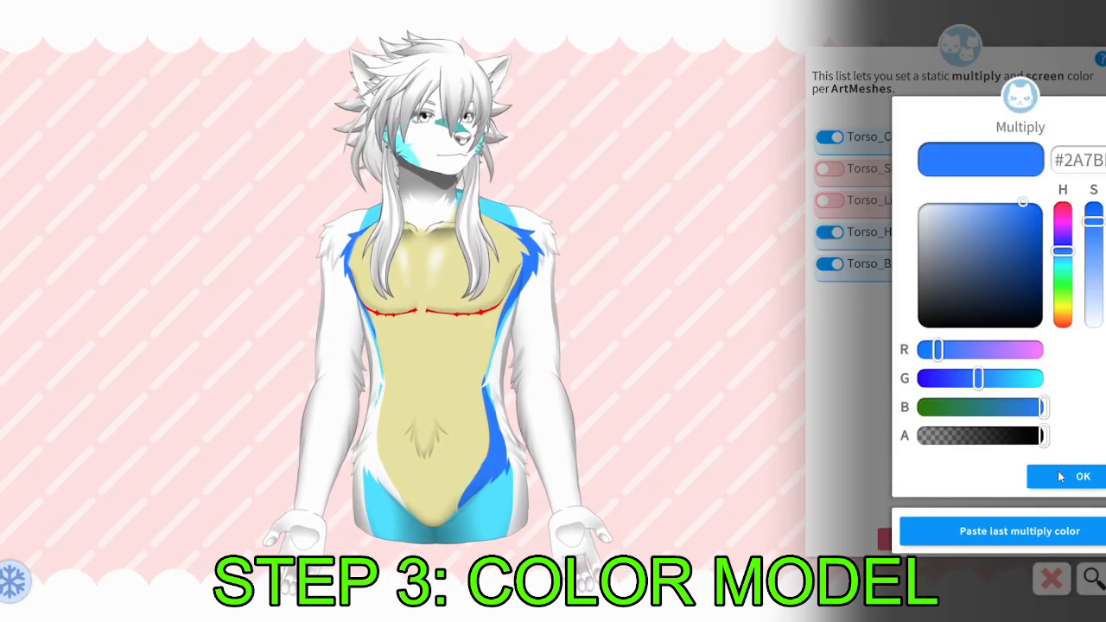
click(1059, 475)
click(1045, 475)
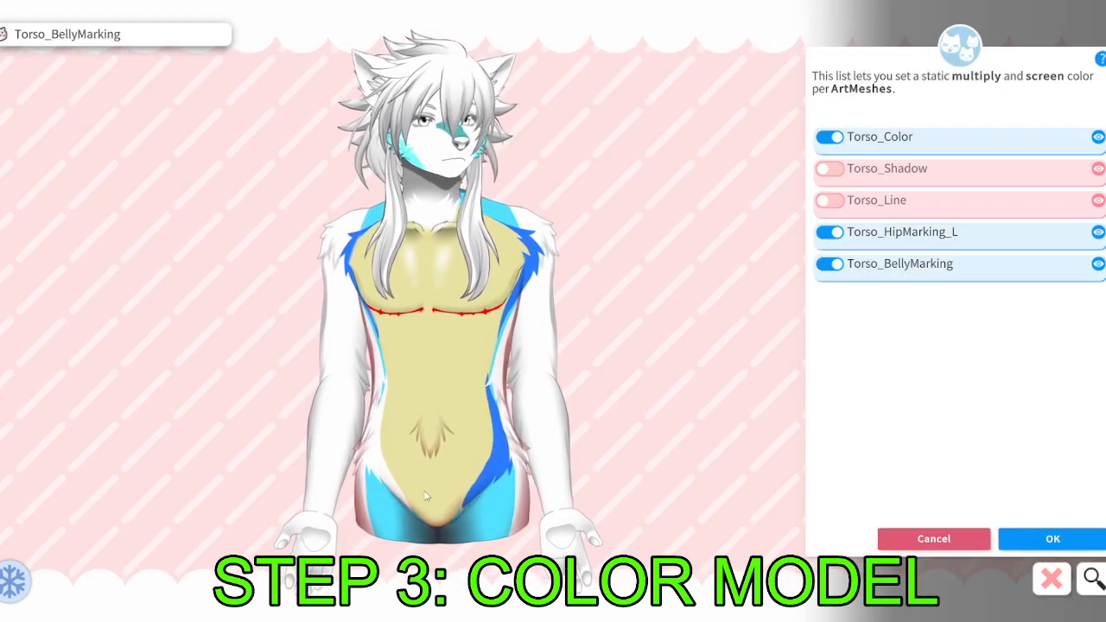
Enable the color override for Torso_HipMarking_R and paste the same blue multiply color, keeping the screen color black.
click(383, 473)
click(834, 265)
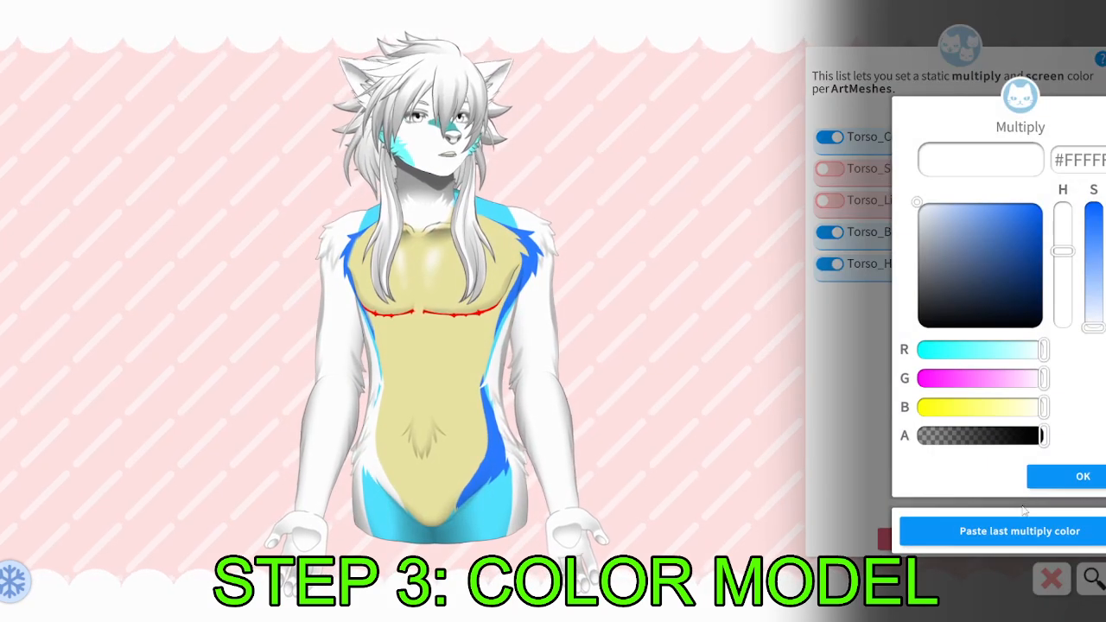
click(1019, 530)
click(1062, 475)
click(1062, 474)
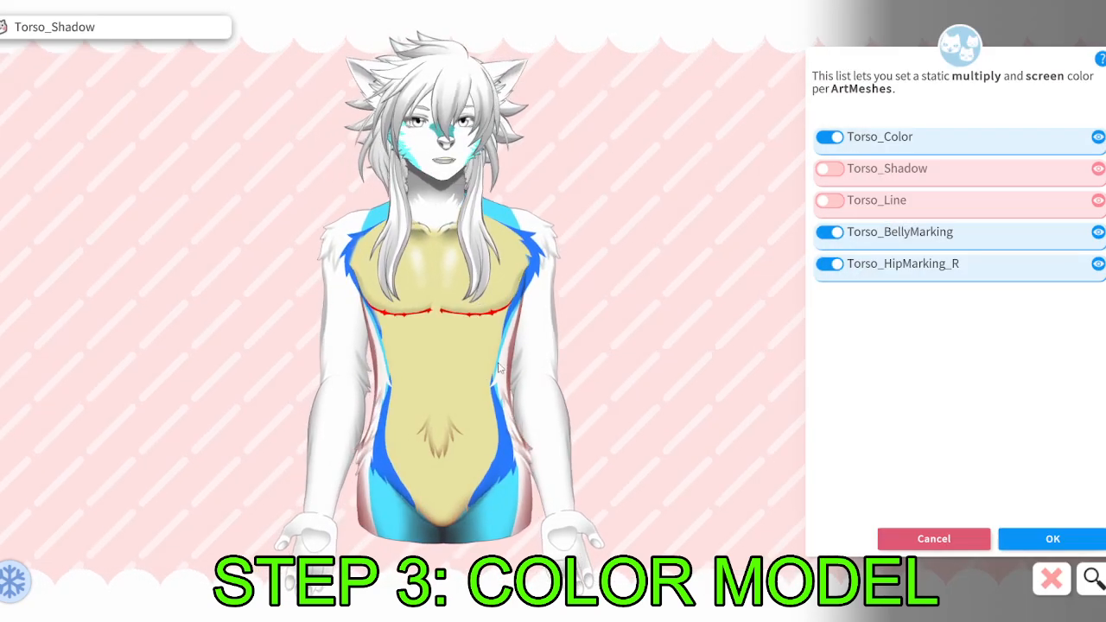
Try the last blue multiply color on the outer torso marking Torso_OuterMarking_L.
click(518, 386)
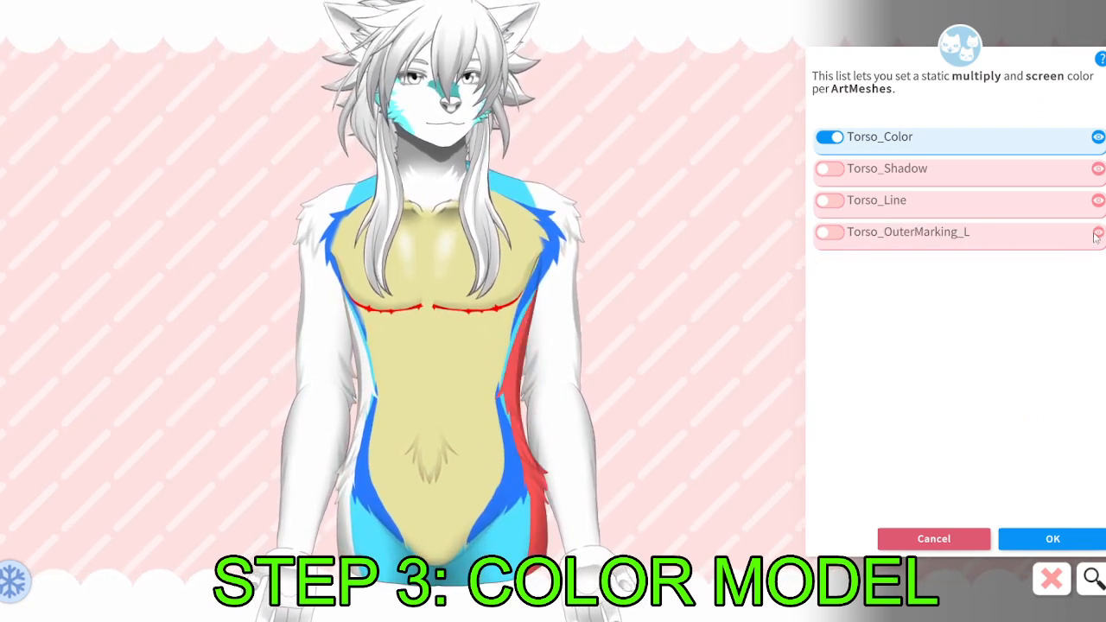
click(835, 235)
click(1020, 530)
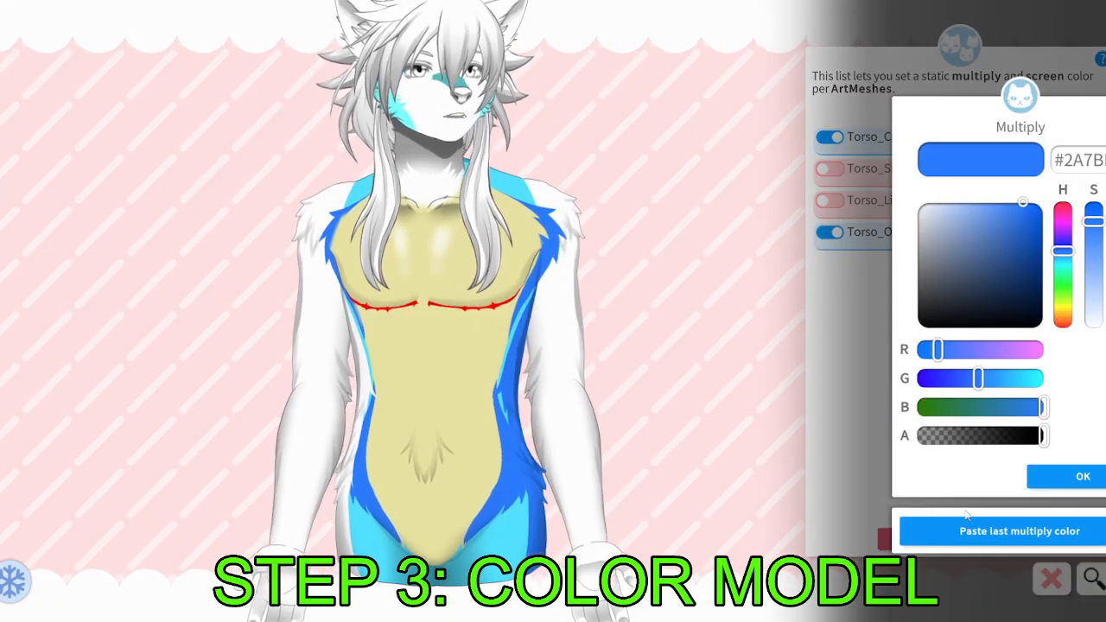
click(1061, 474)
click(1080, 475)
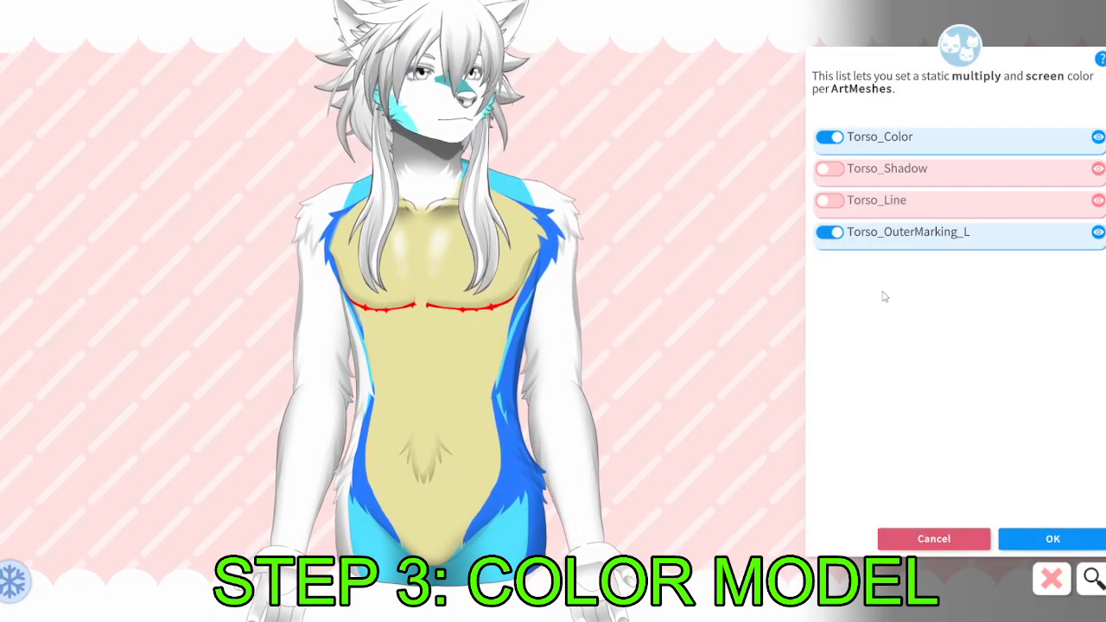
Make Torso_OuterMarking_L fully transparent with a white multiply color at zero alpha and a black screen color.
click(834, 235)
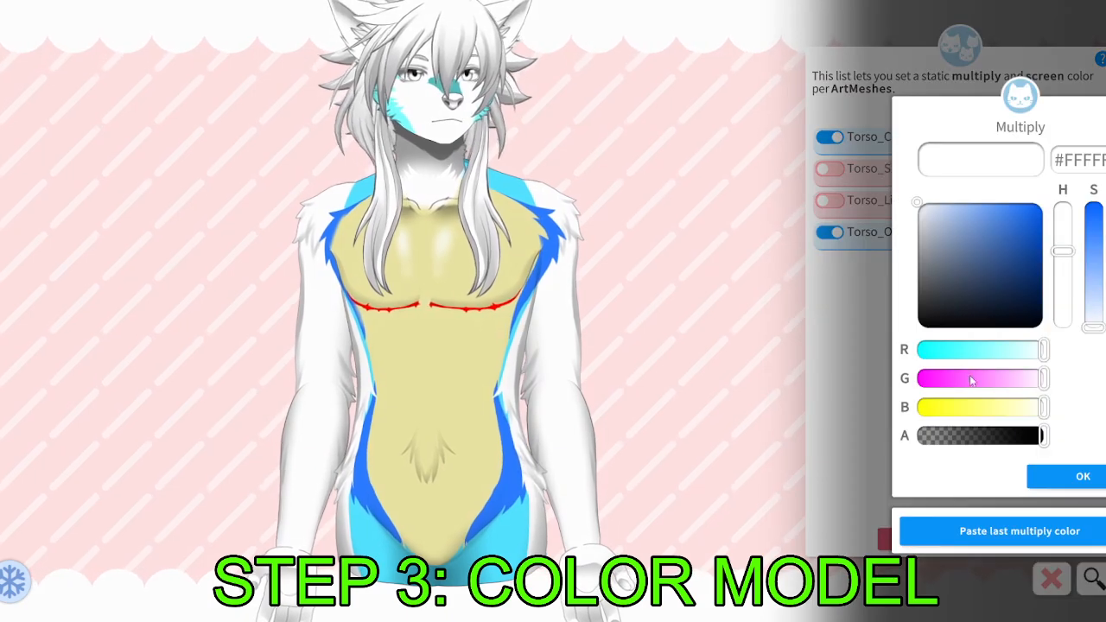
drag(1037, 435, 974, 440)
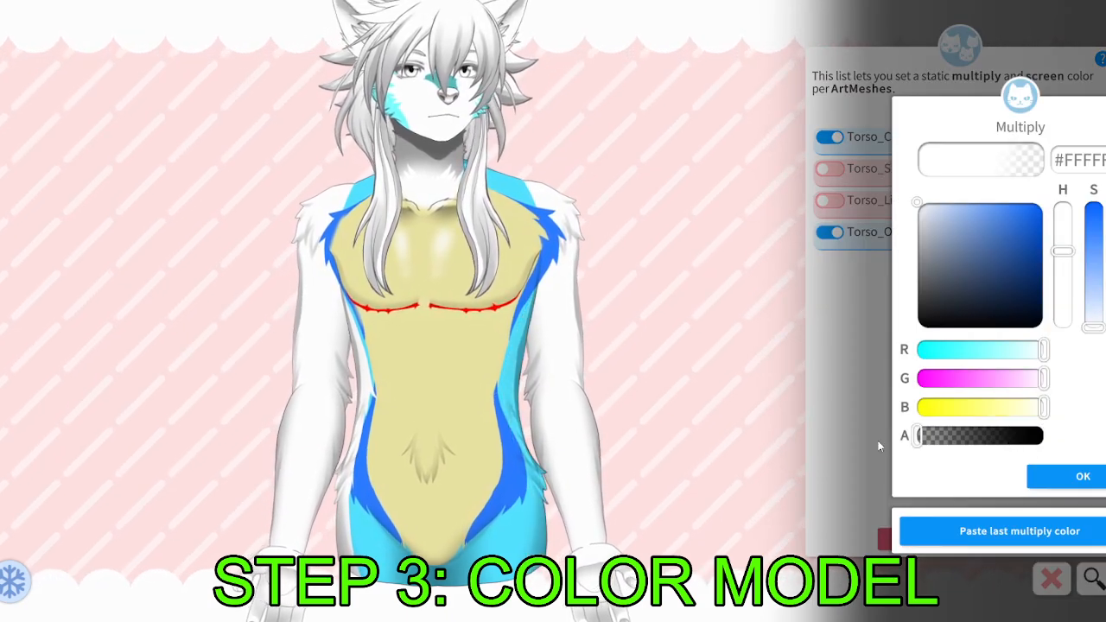
click(1082, 475)
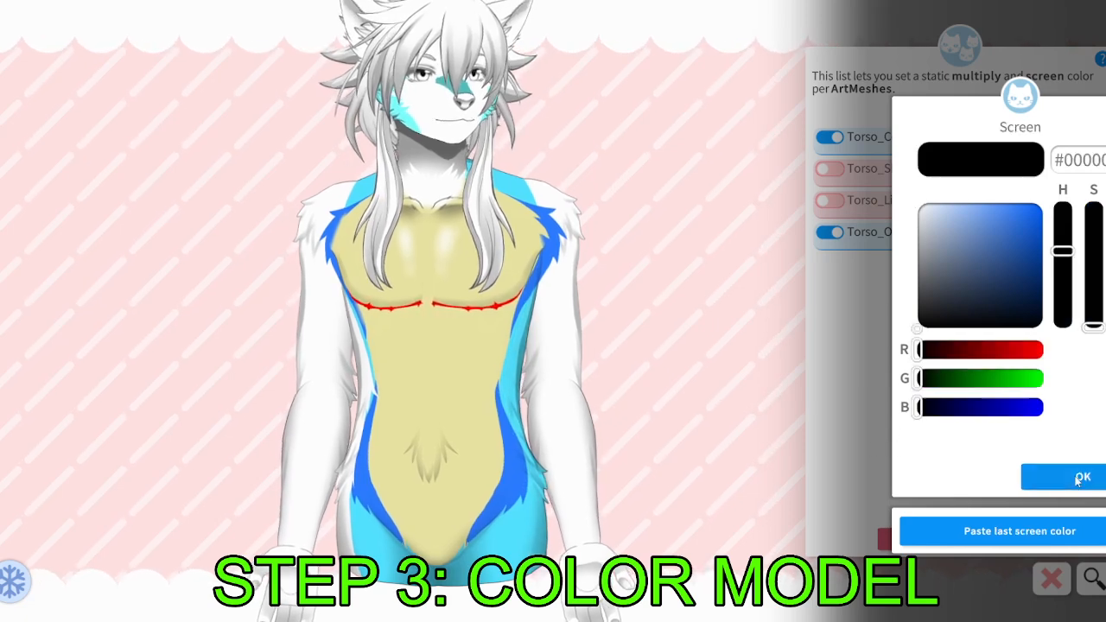
click(1080, 476)
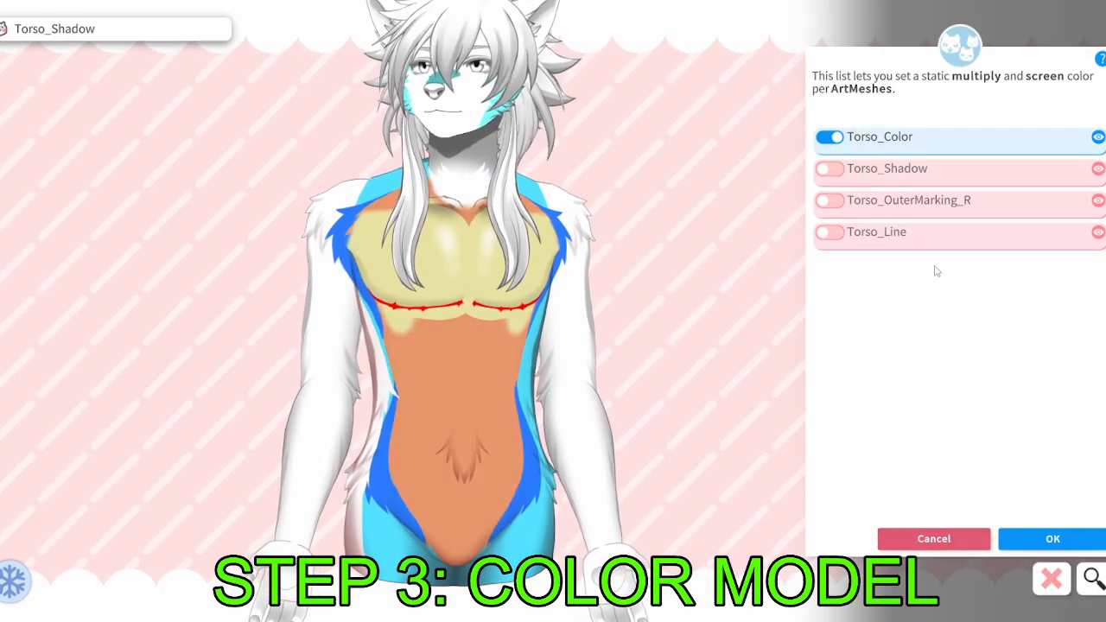
Enable the color override for Torso_OuterMarking_R with the last fully transparent white multiply color and a black screen color.
click(829, 200)
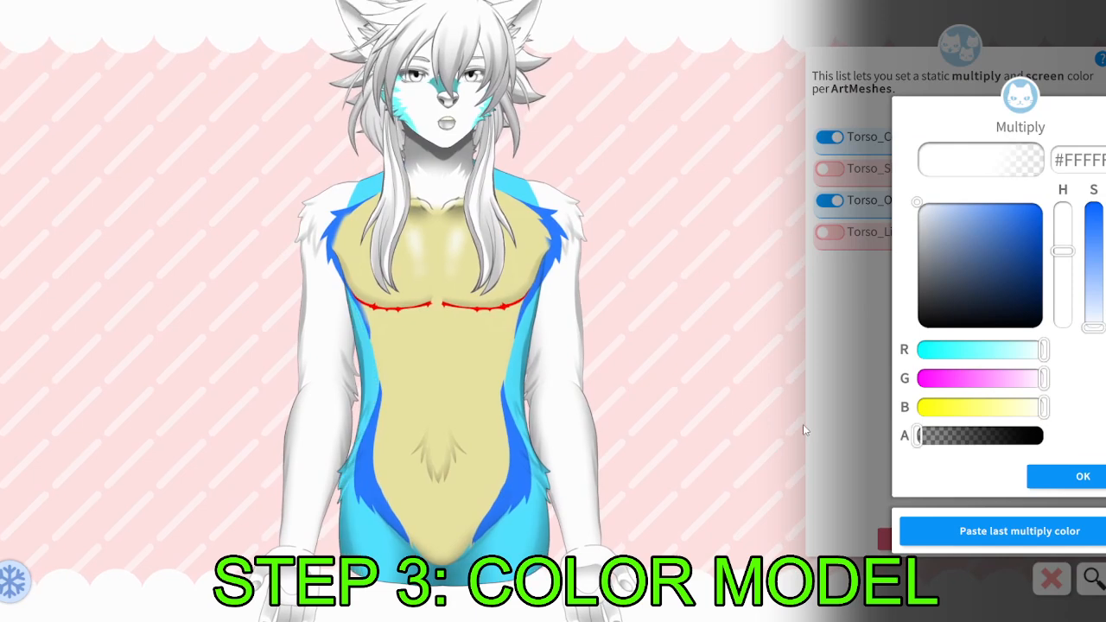
click(1083, 476)
click(1079, 475)
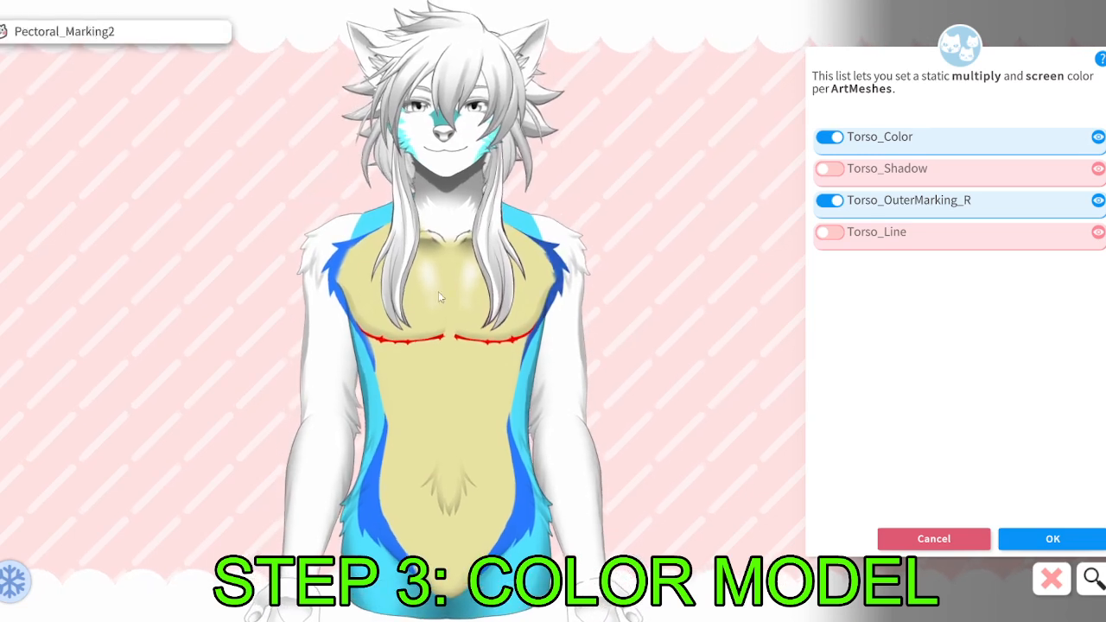
Check the multiply and screen colors assigned to Torso_Color.
click(460, 424)
click(901, 146)
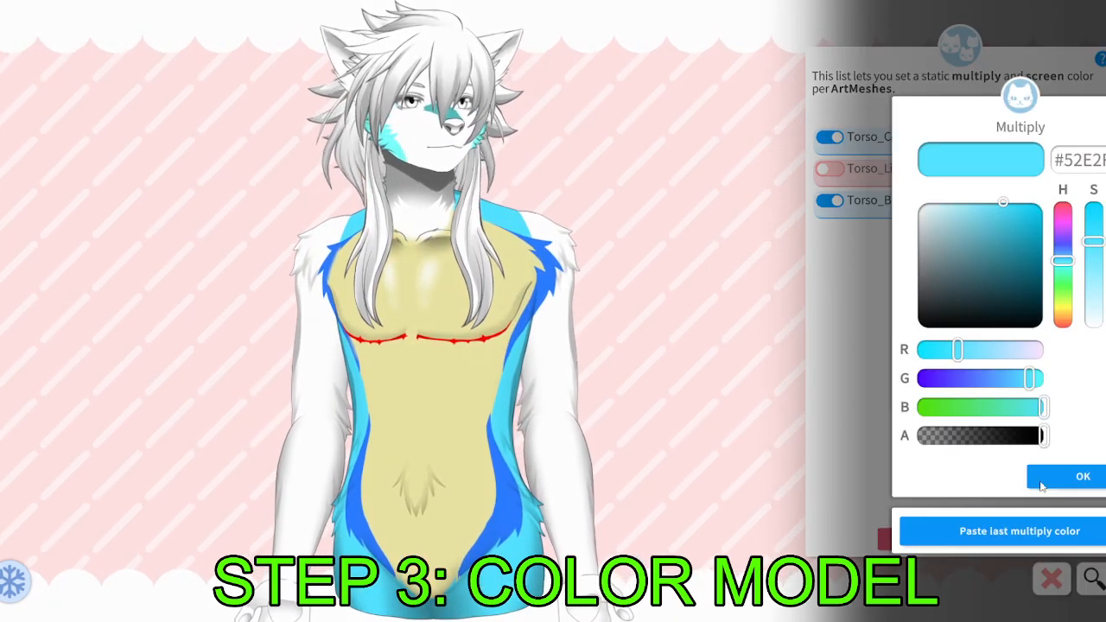
click(1073, 477)
click(1073, 478)
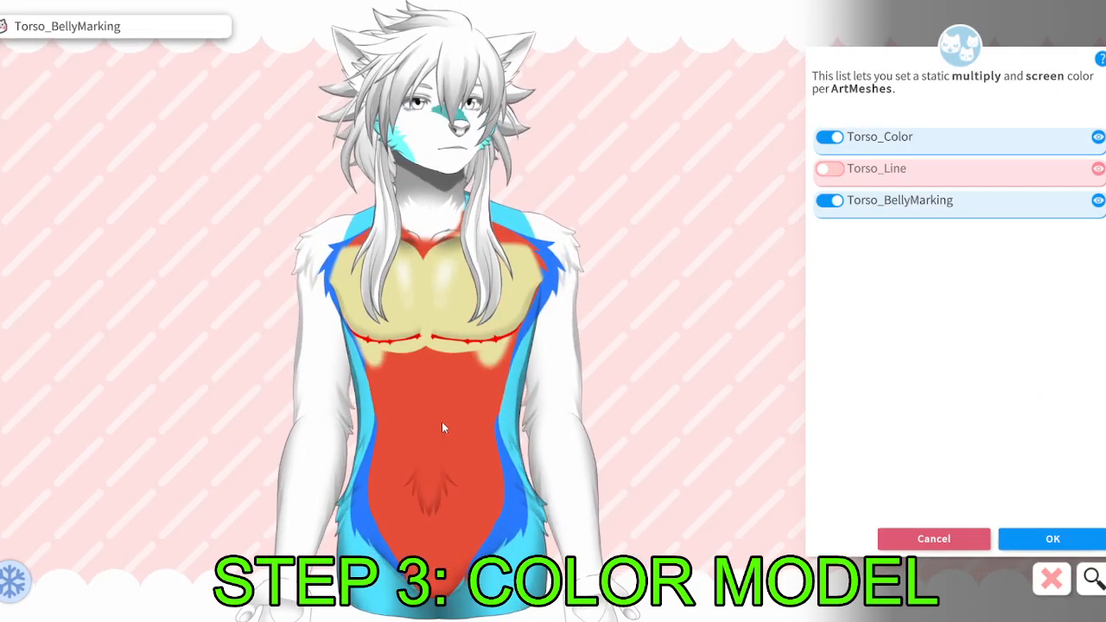
Reconfirm the beige multiply color and black screen color of Torso_BellyMarking so they can be pasted onto other meshes.
click(883, 201)
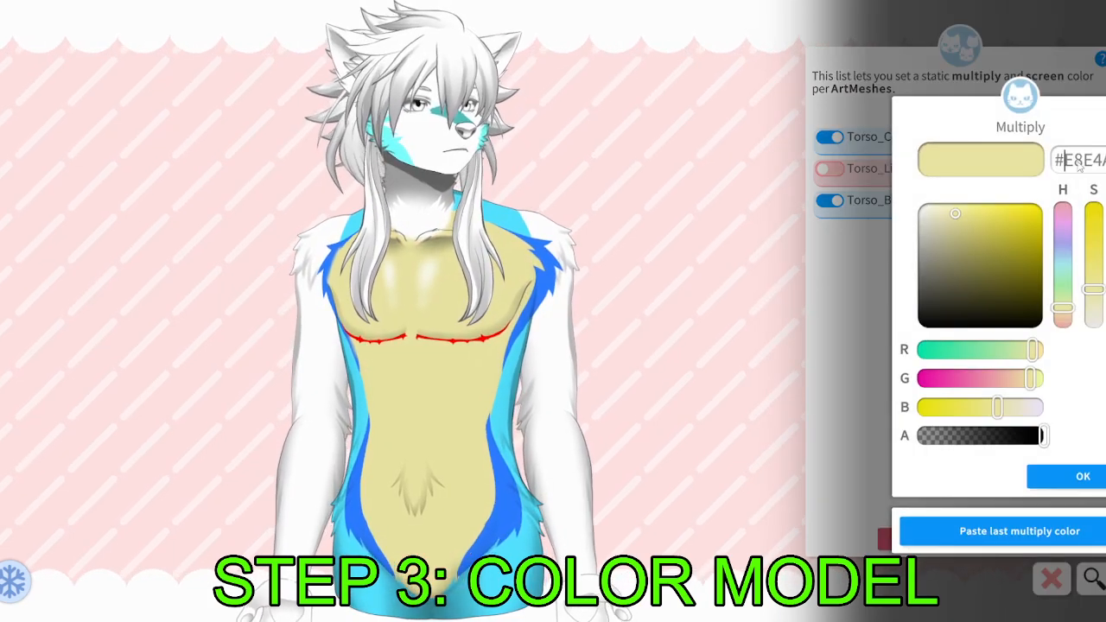
click(1073, 476)
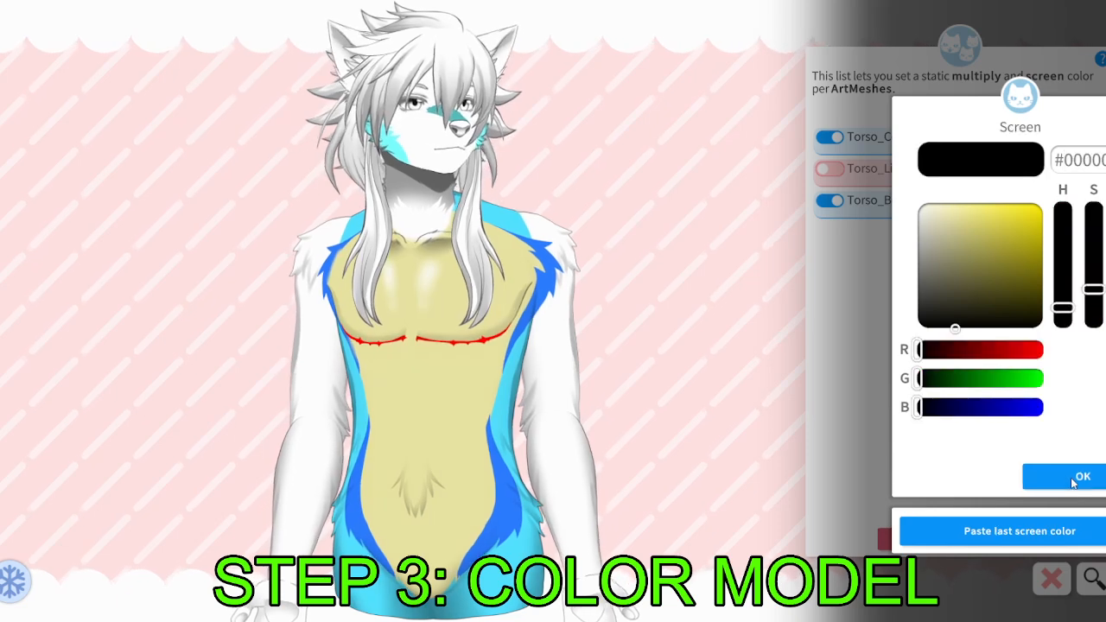
click(1074, 476)
Enable the color override for Neck_MarkingColor and paste the last beige multiply color, keeping the screen color black.
click(432, 225)
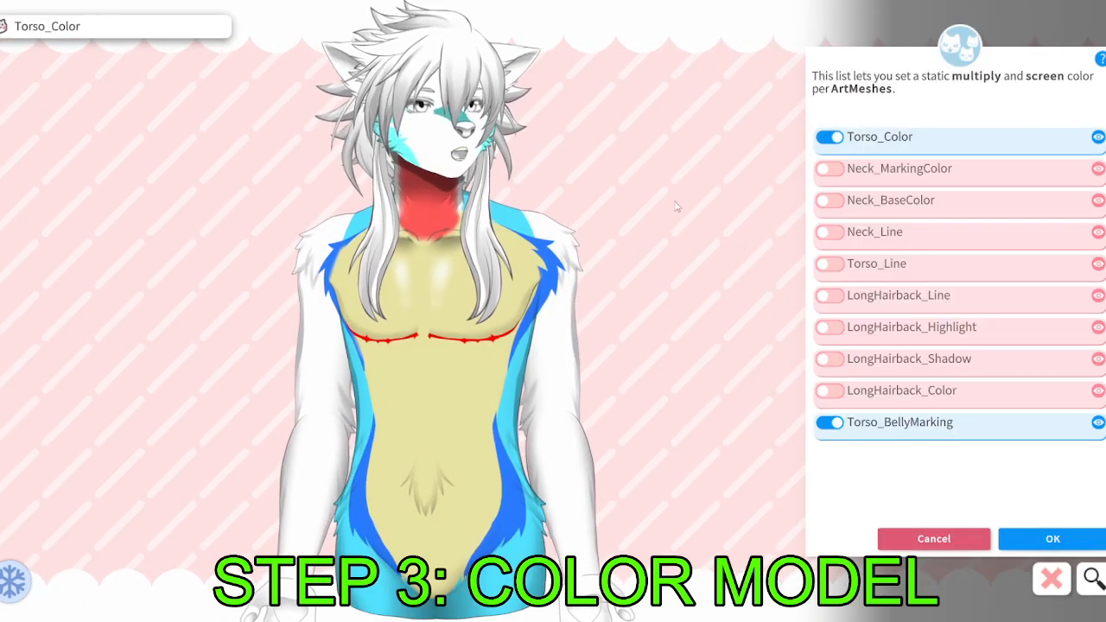
click(881, 168)
click(973, 531)
click(1062, 482)
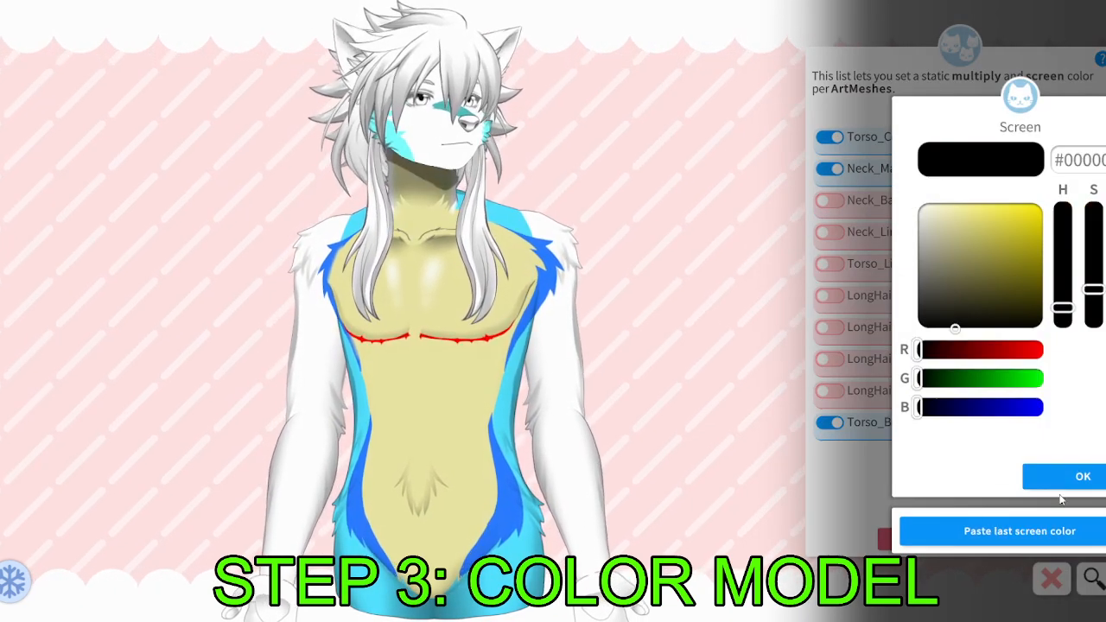
click(1066, 477)
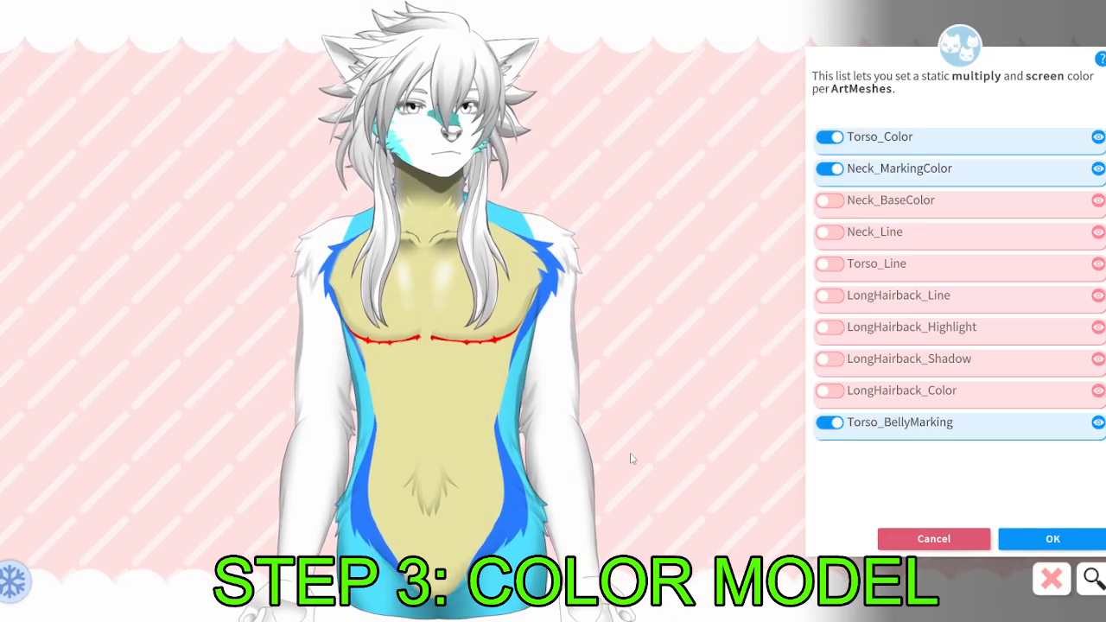
Enable the color override for Bicep_Marking_Inner and paste the beige multiply color, keeping the screen color black.
click(542, 346)
click(830, 264)
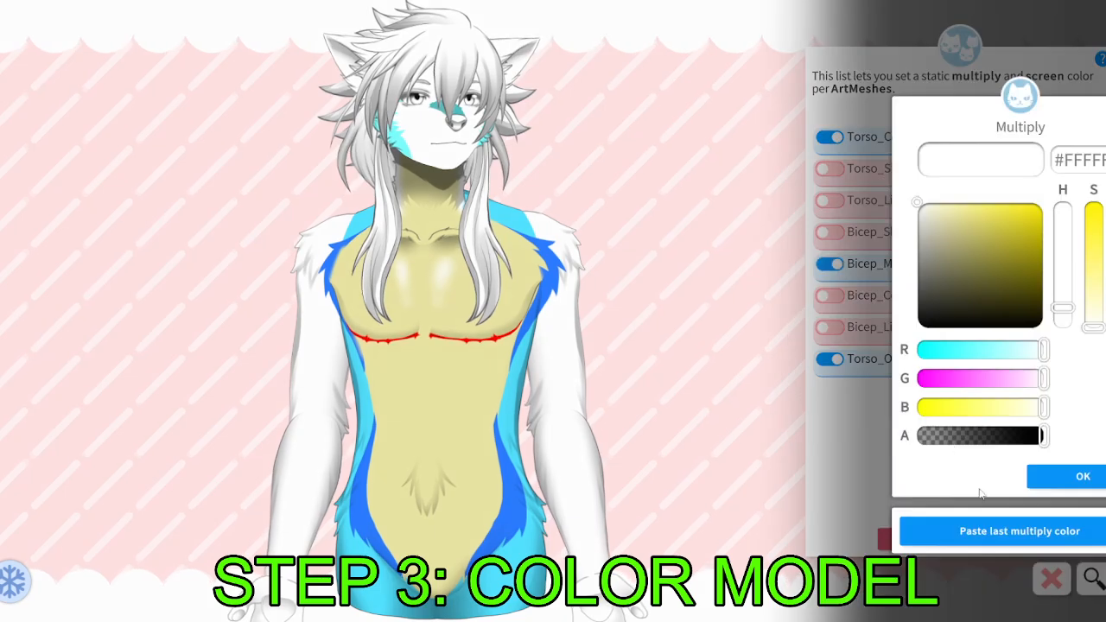
click(1019, 532)
click(1079, 474)
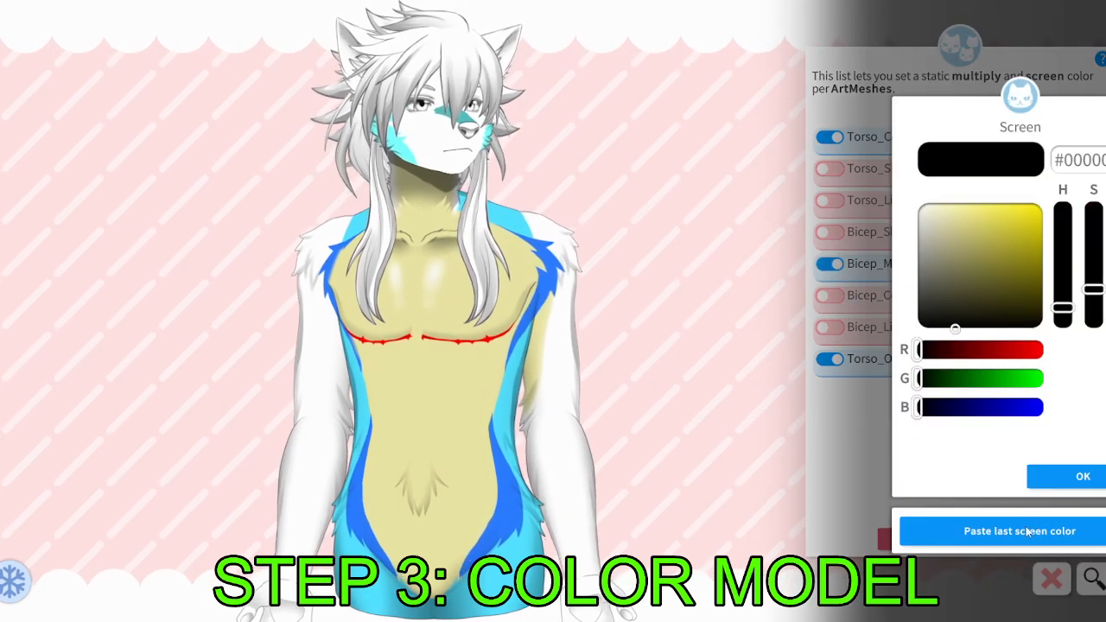
click(1058, 476)
Enable the color override for Bicep_Marking_Inner2 on the other arm and paste the same beige multiply color.
click(494, 307)
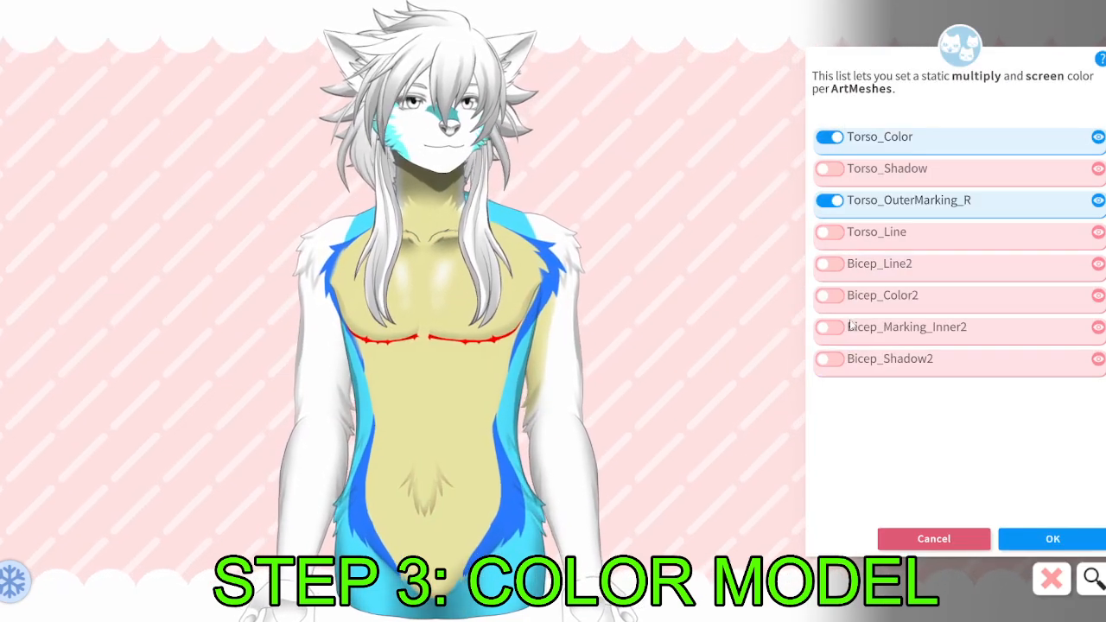
click(830, 326)
click(1019, 530)
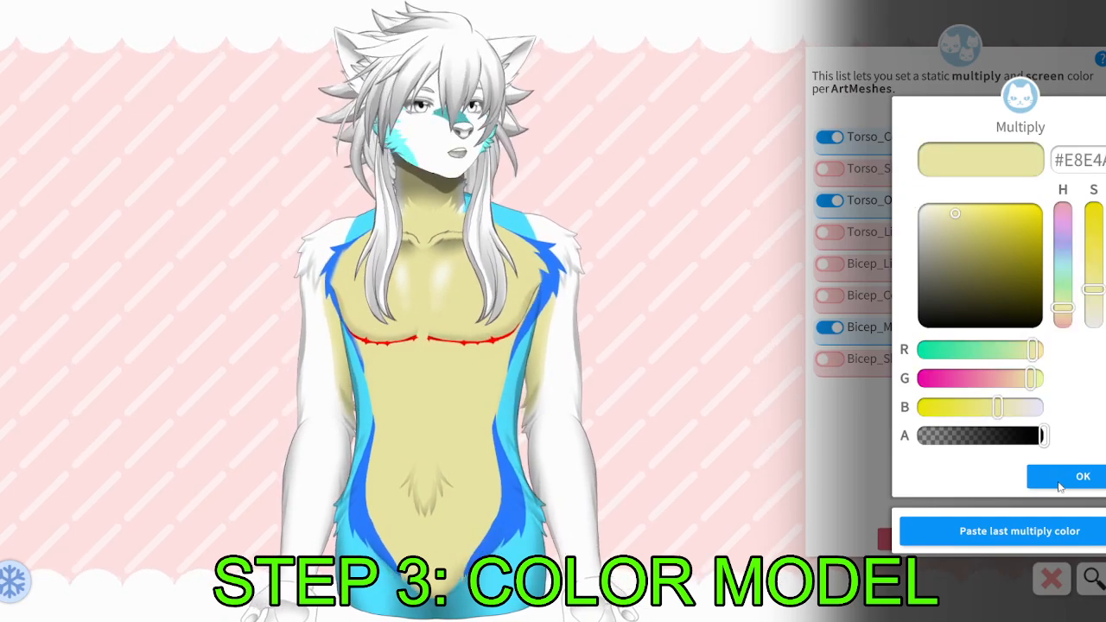
click(1050, 481)
click(1052, 477)
Reconfirm the blue multiply color of Torso_ShoulderMarking_L so it can be pasted onto other meshes.
click(550, 279)
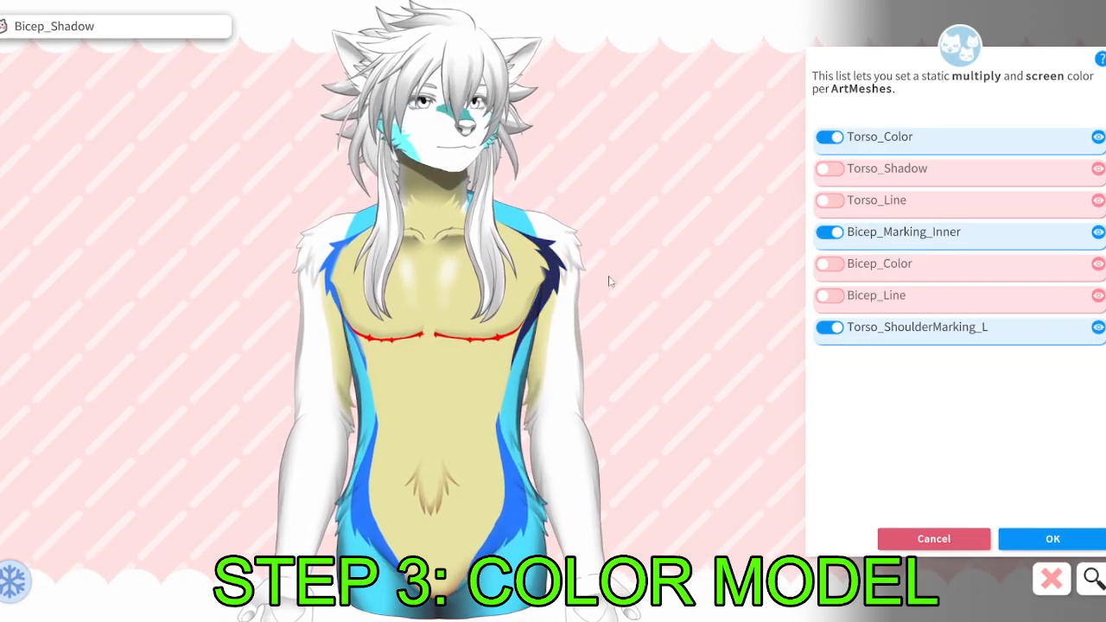
click(916, 327)
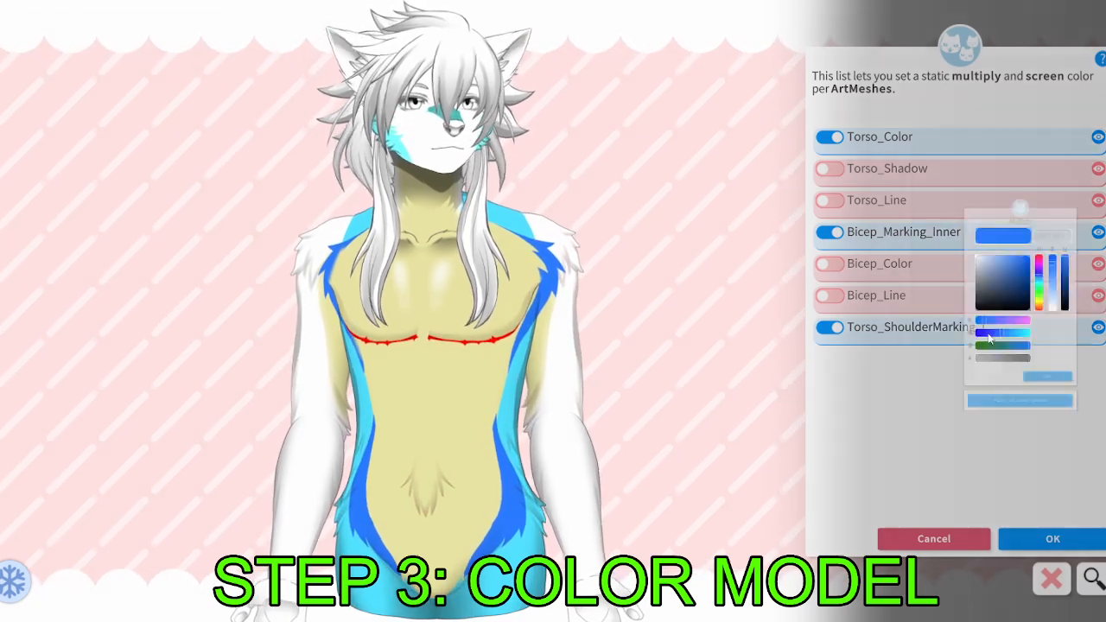
click(1100, 162)
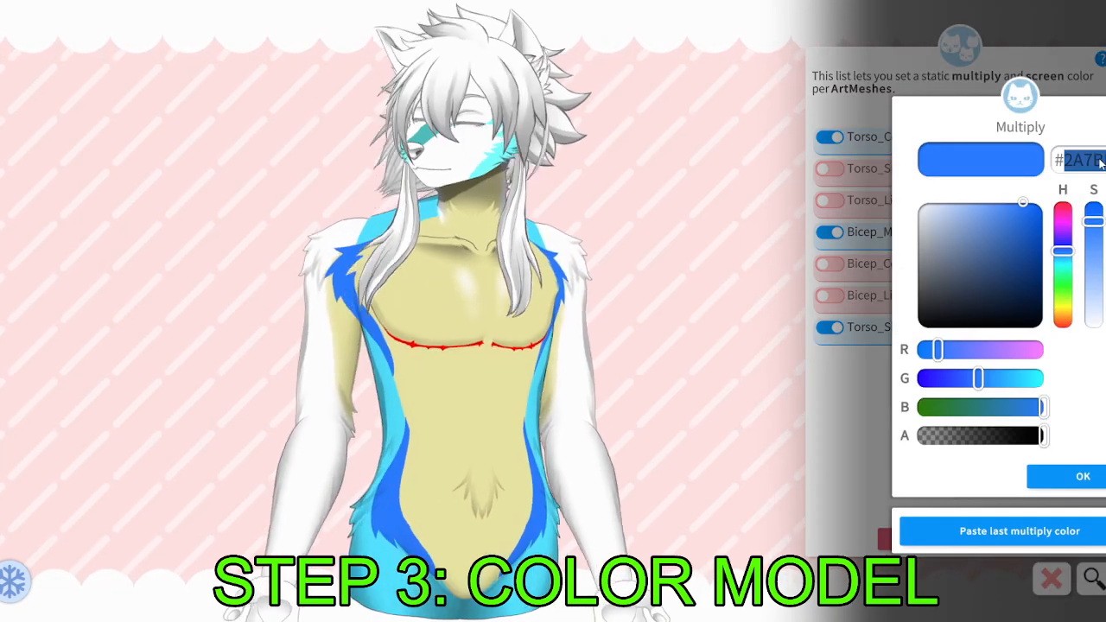
click(1076, 476)
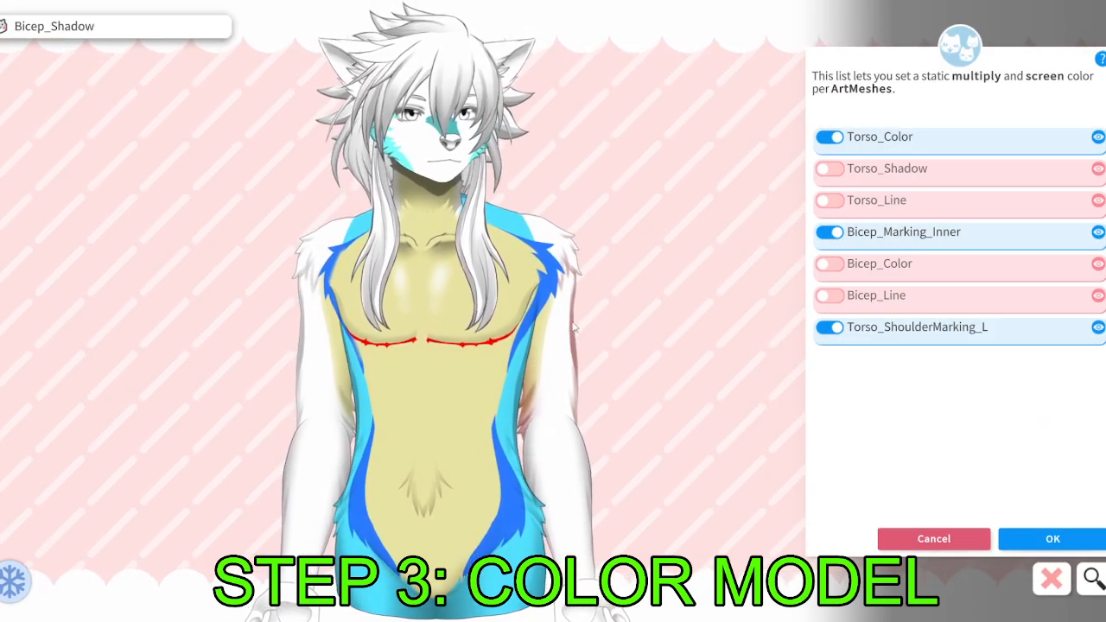
Enable the color override for Bicep_Marking_Outer and paste the last blue multiply color, accepting the screen color.
click(575, 328)
click(914, 169)
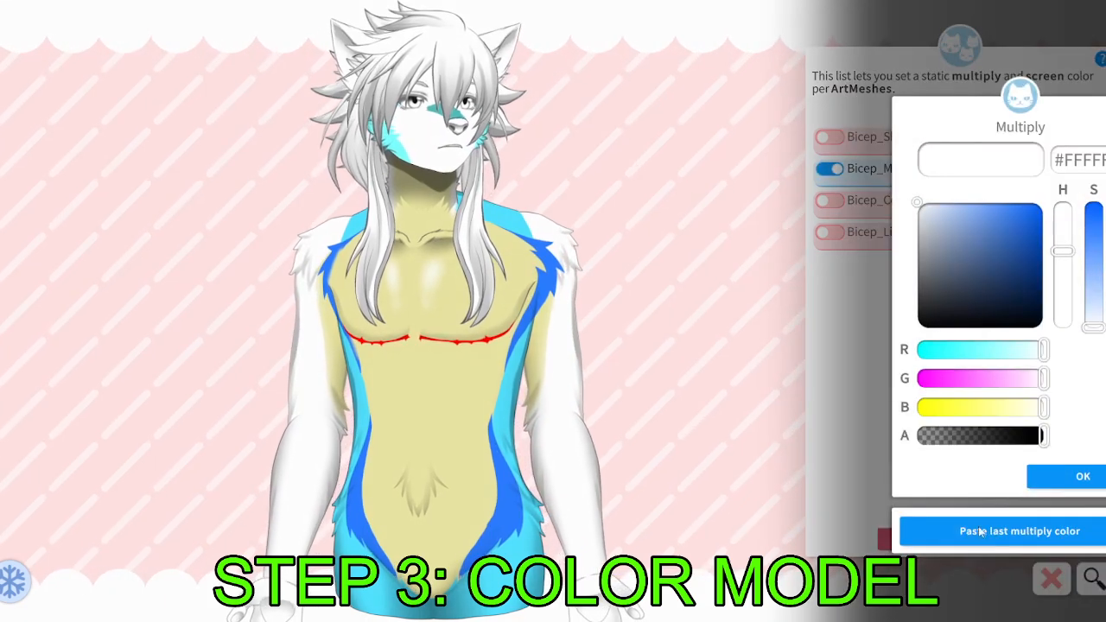
click(980, 532)
click(1075, 476)
click(1075, 476)
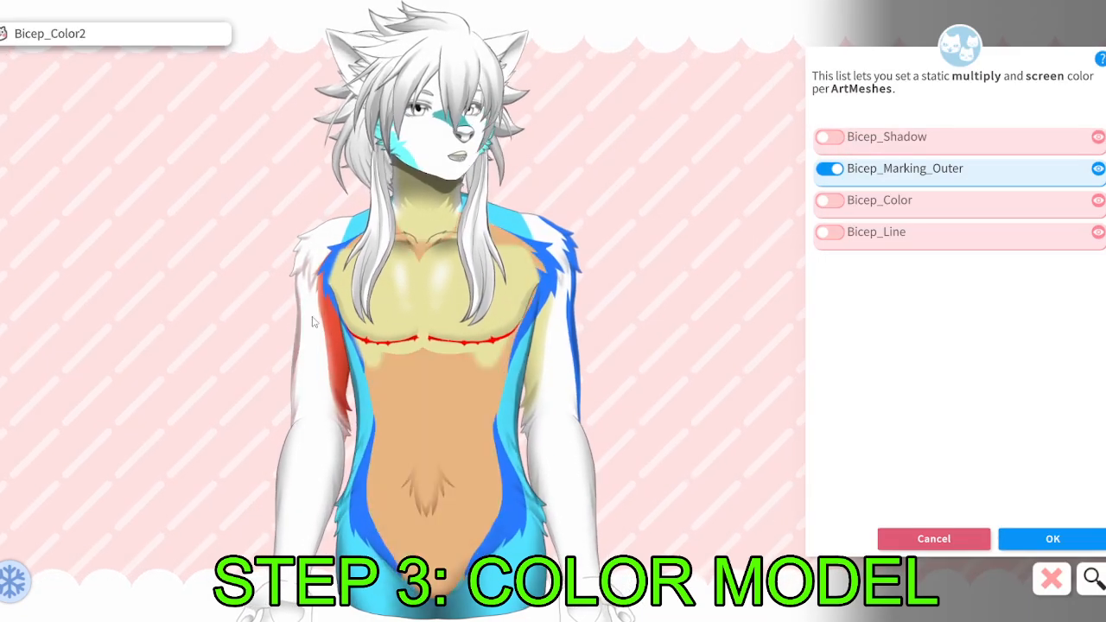
Enable the color override for Bicep_Marking_Outer2 on the other arm and paste the last blue multiply color.
click(310, 311)
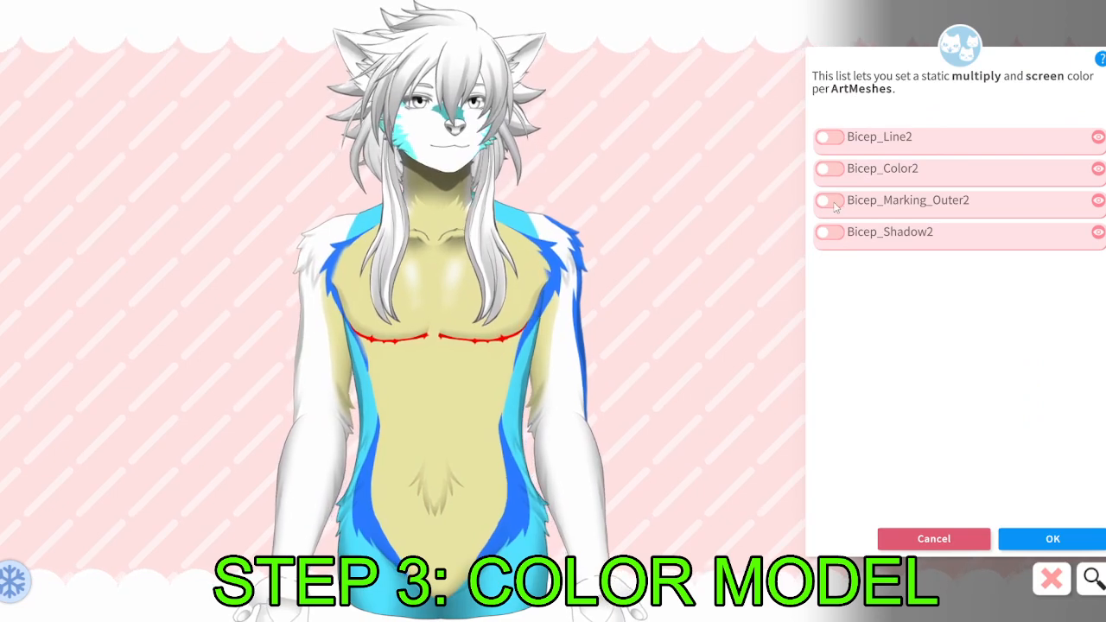
click(830, 202)
click(978, 537)
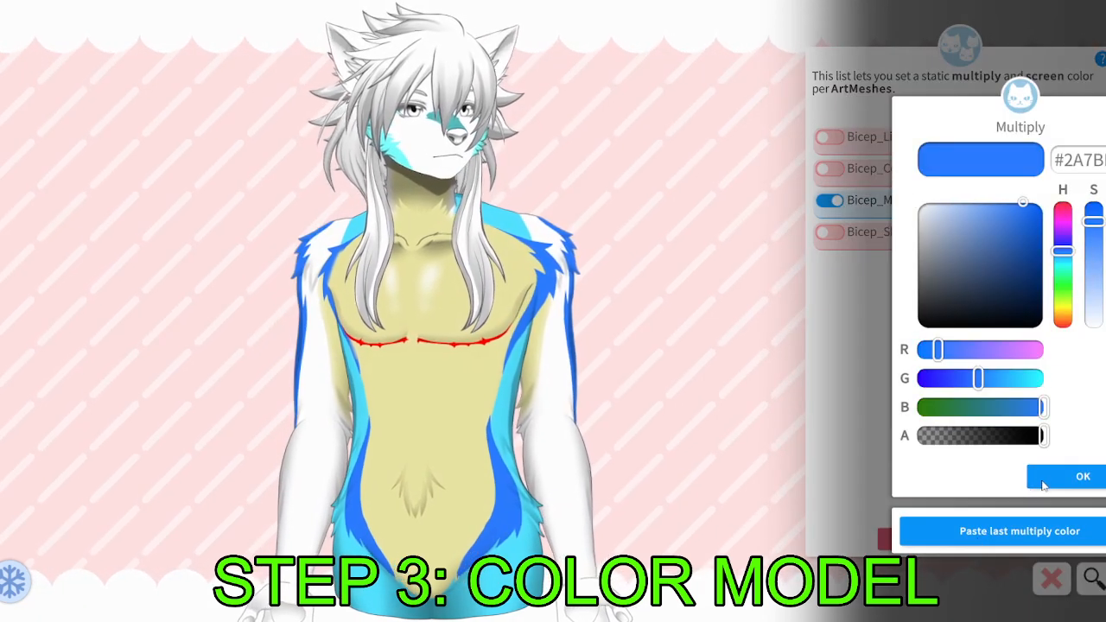
click(978, 538)
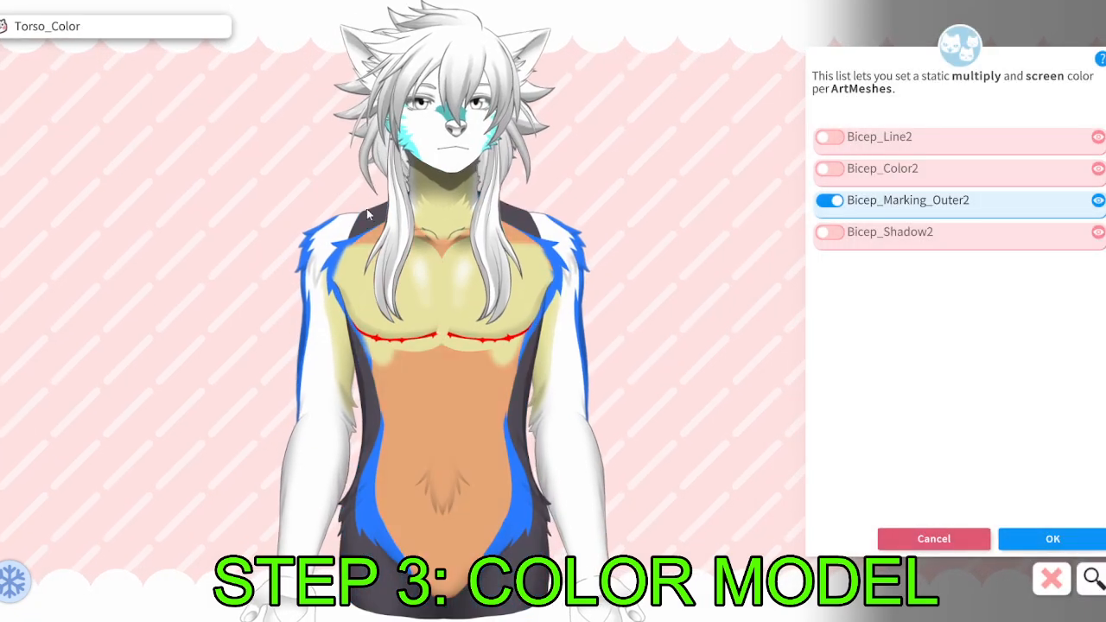
Reconfirm the light blue multiply color of Torso_Color so it can be pasted onto the arm meshes.
click(370, 214)
click(897, 143)
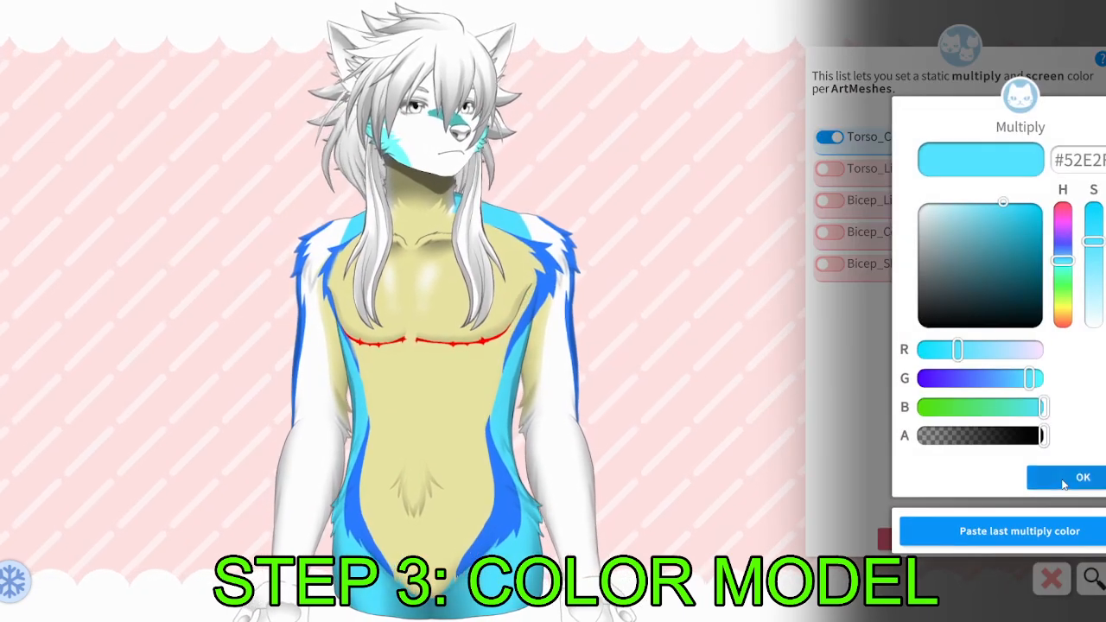
click(1083, 476)
Enable the color override for Bicep_Color and paste the light blue multiply color, keeping the screen color black.
click(555, 375)
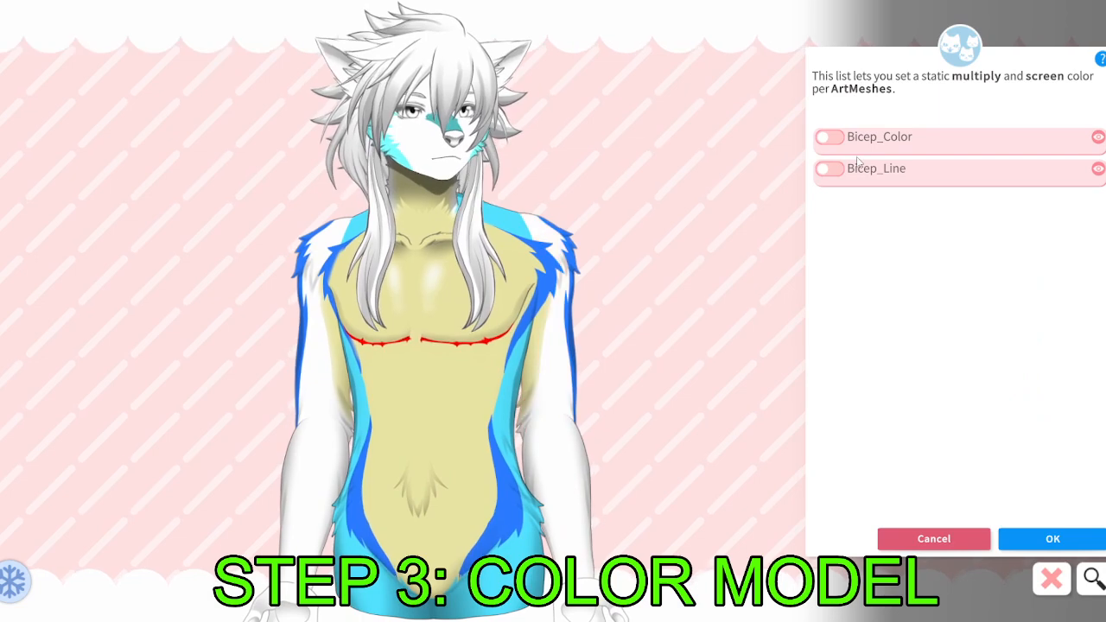
click(879, 136)
click(985, 531)
click(1082, 476)
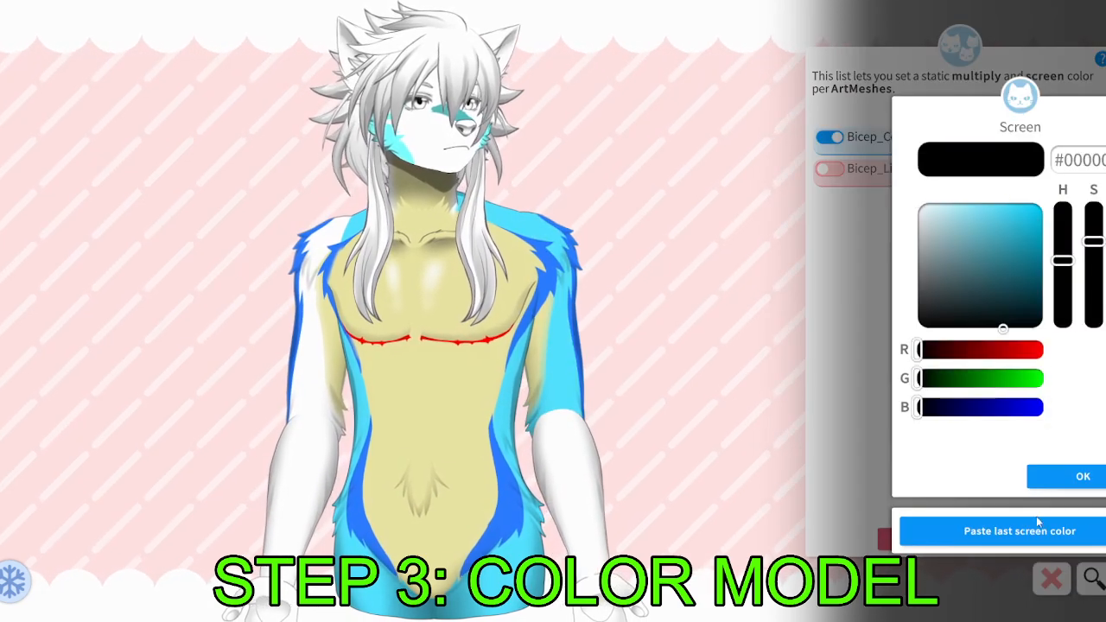
click(1071, 476)
Enable the color override for Bicep_Color2 on the other arm and paste the same light blue multiply color.
click(313, 380)
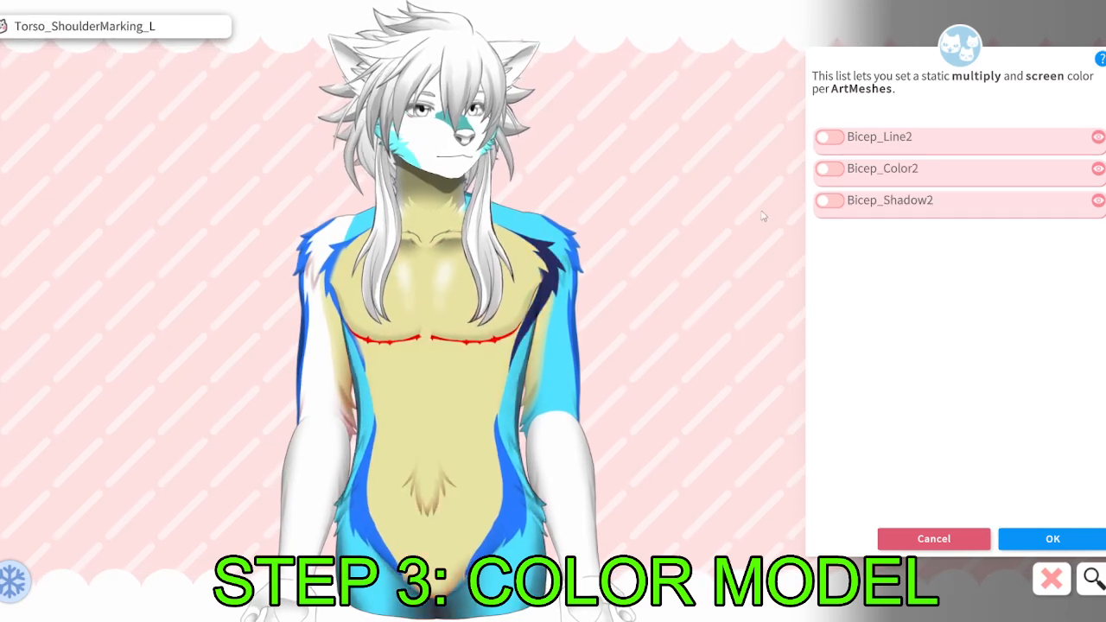
click(874, 168)
click(1041, 529)
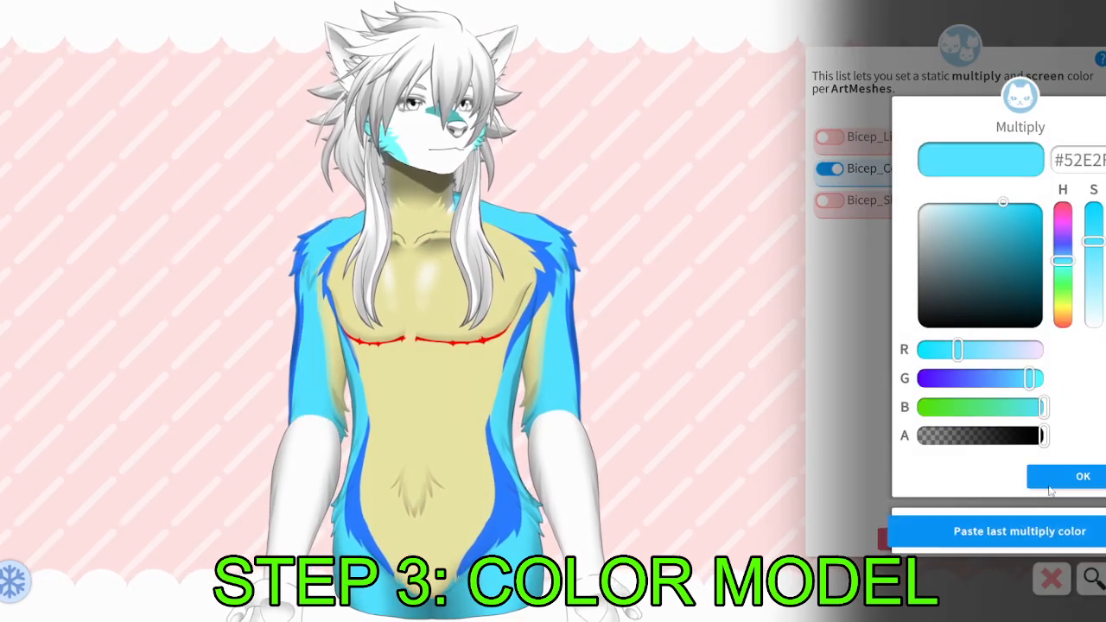
click(1071, 476)
click(1048, 475)
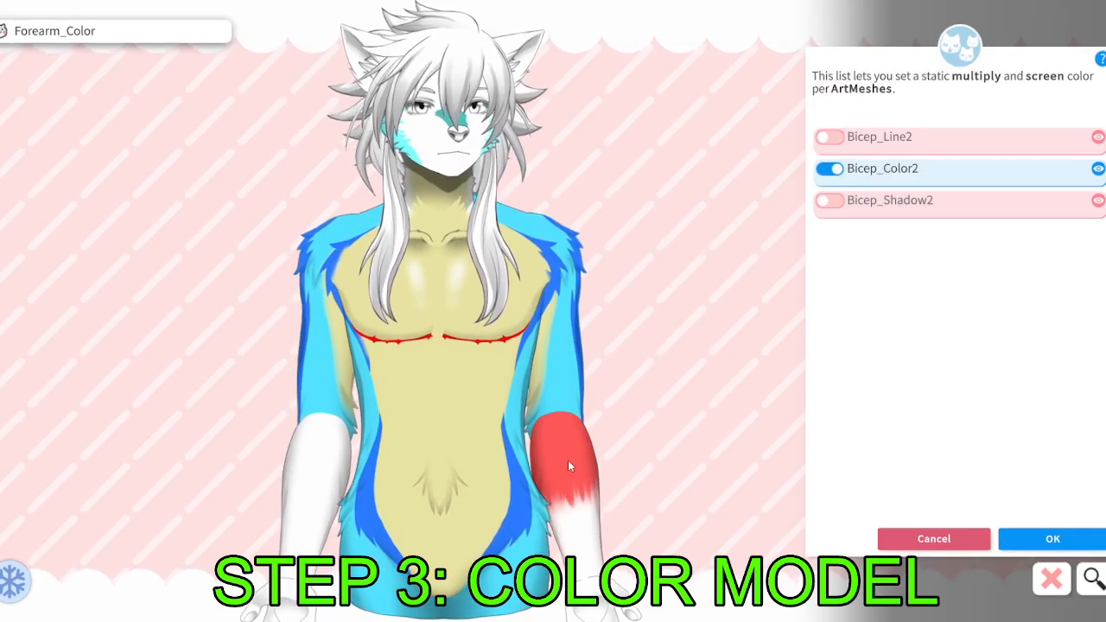
Enable the color override for Forearm_Color and paste the light blue multiply color, keeping the screen color black.
click(567, 459)
click(872, 137)
click(1043, 531)
click(1071, 476)
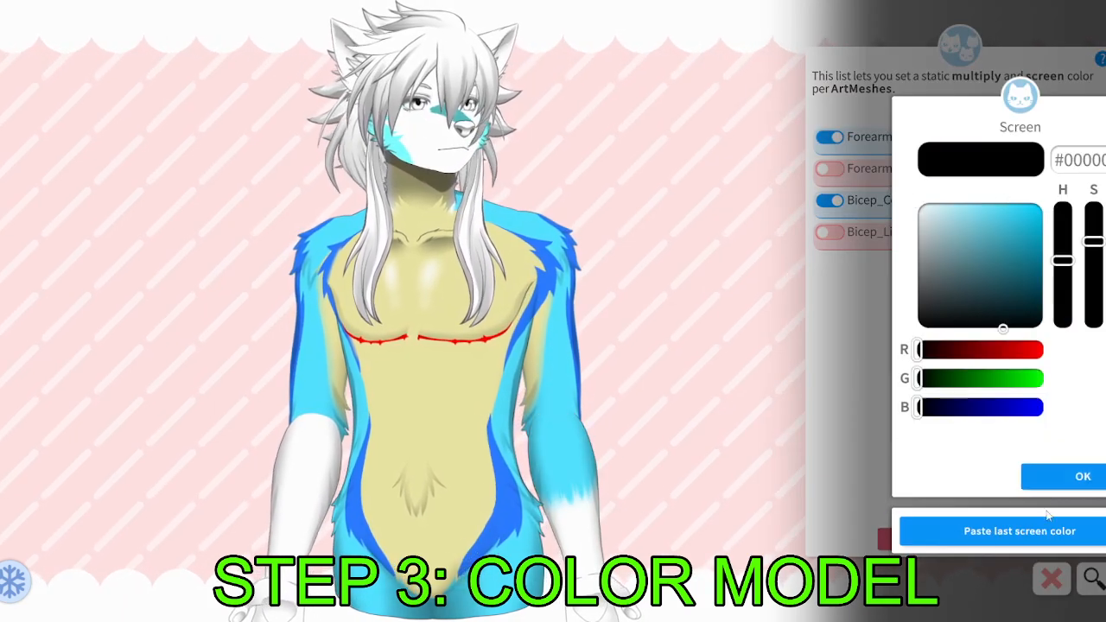
click(1056, 475)
Enable the color override for Forearm_Color2 and paste the same light blue multiply color, accepting the black screen color.
click(309, 457)
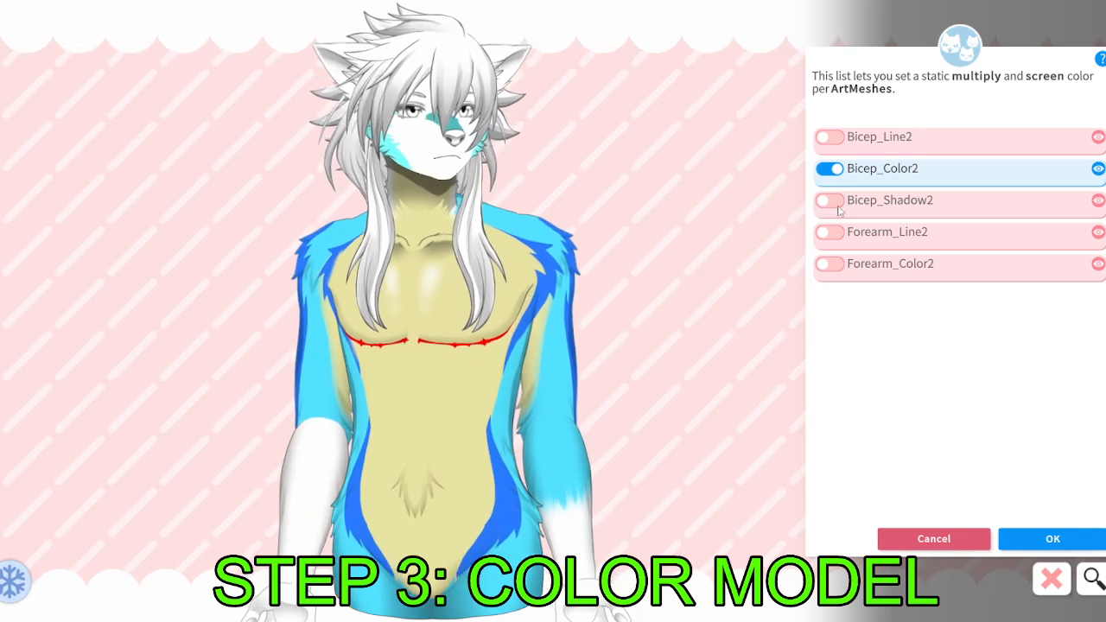
click(829, 264)
click(1019, 530)
click(1076, 476)
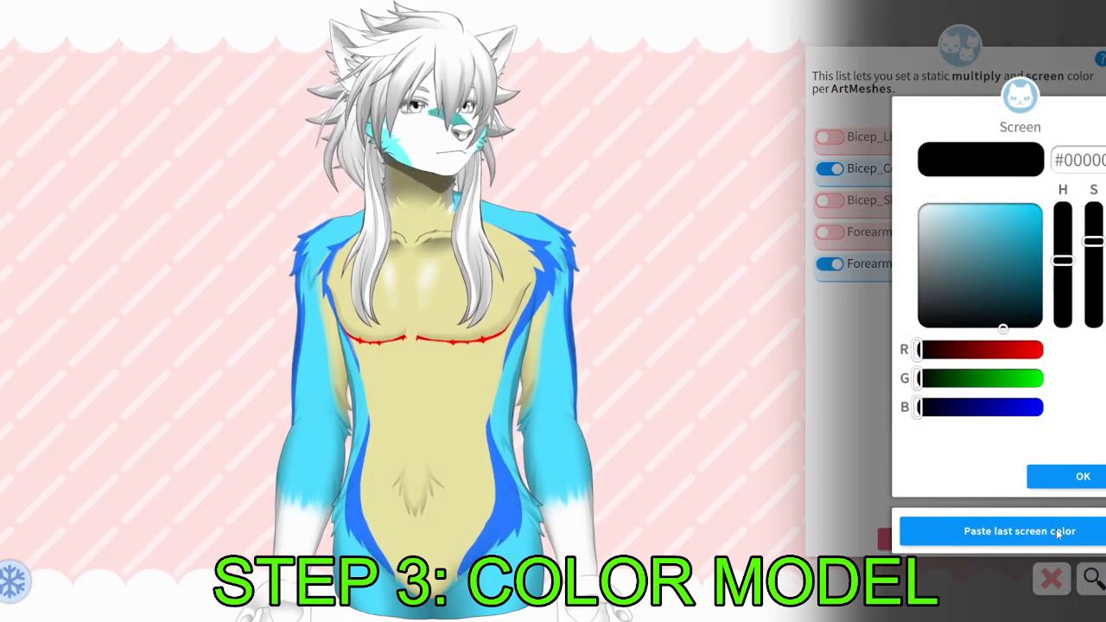
click(1079, 476)
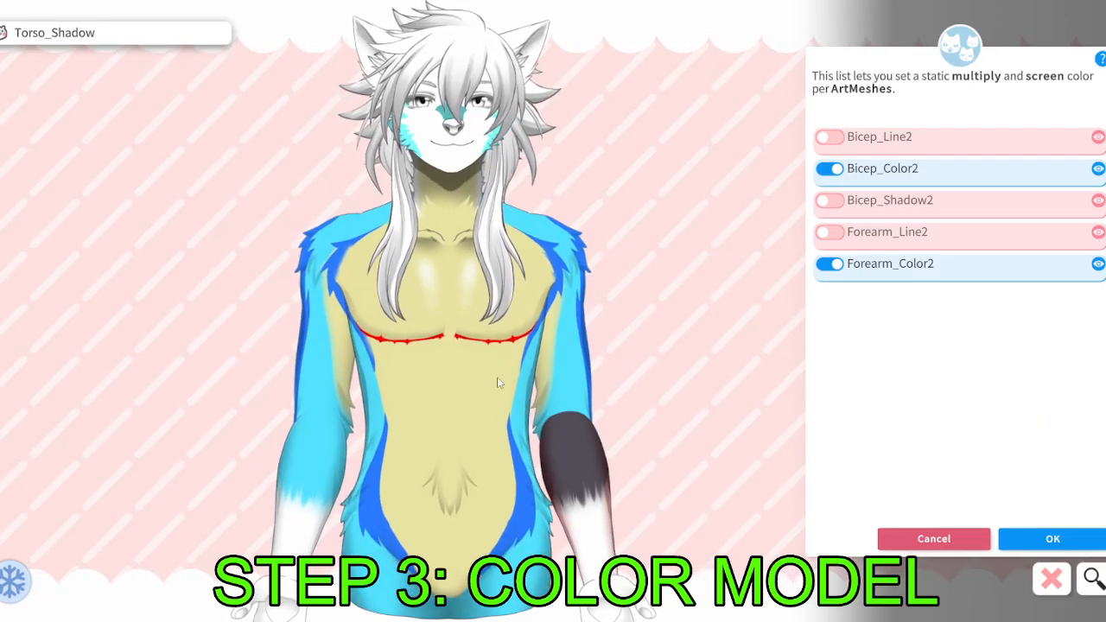
Reopen the colors of Forearm_Color and reconfirm its light blue multiply color and its screen color.
scroll(680, 447, up, 5)
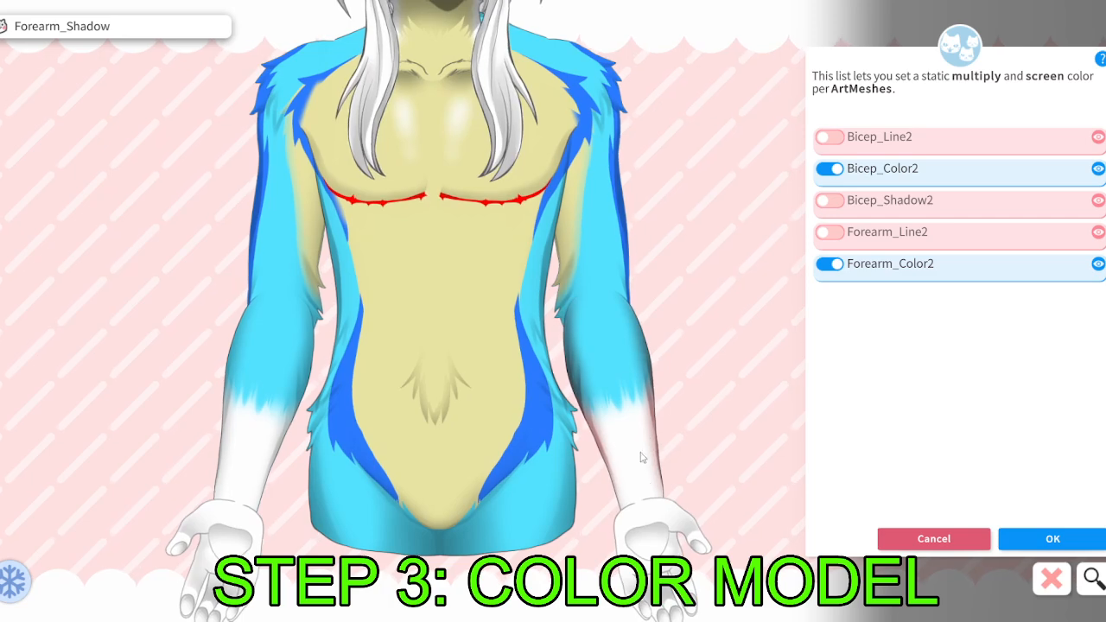
click(617, 450)
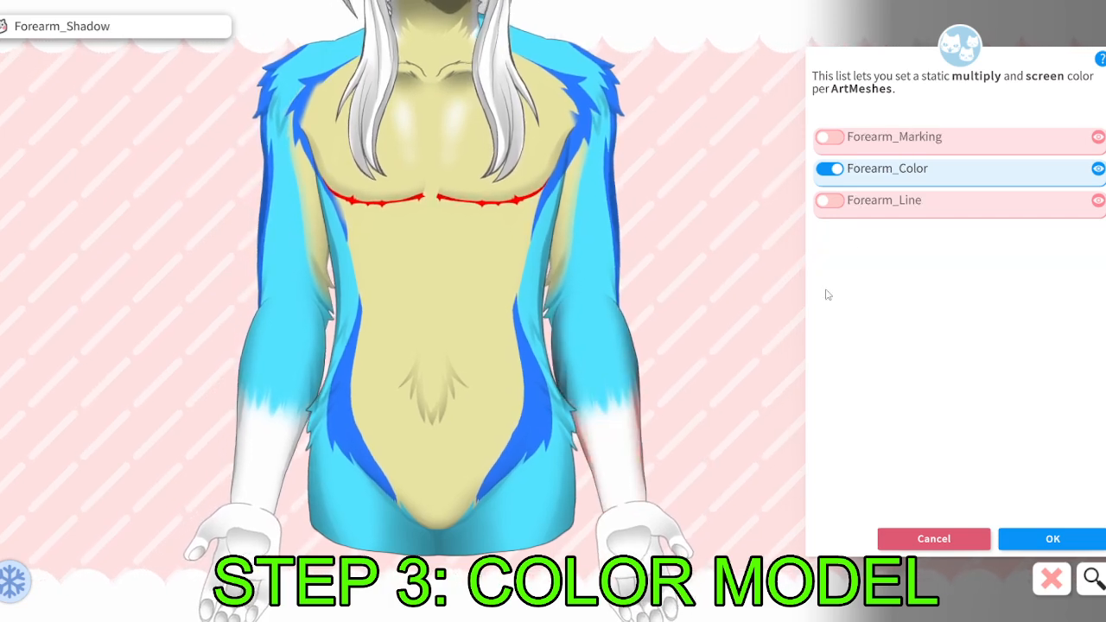
click(878, 181)
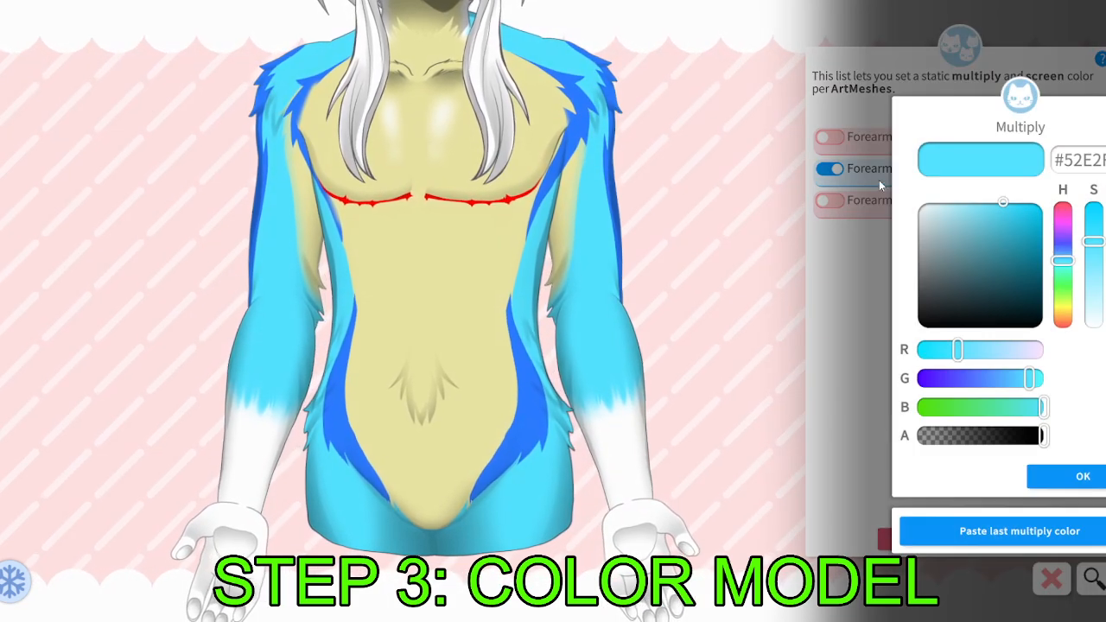
click(1080, 480)
click(1071, 445)
Try the light blue multiply color on Forearm_Marking, then disable that mesh's color override.
click(872, 136)
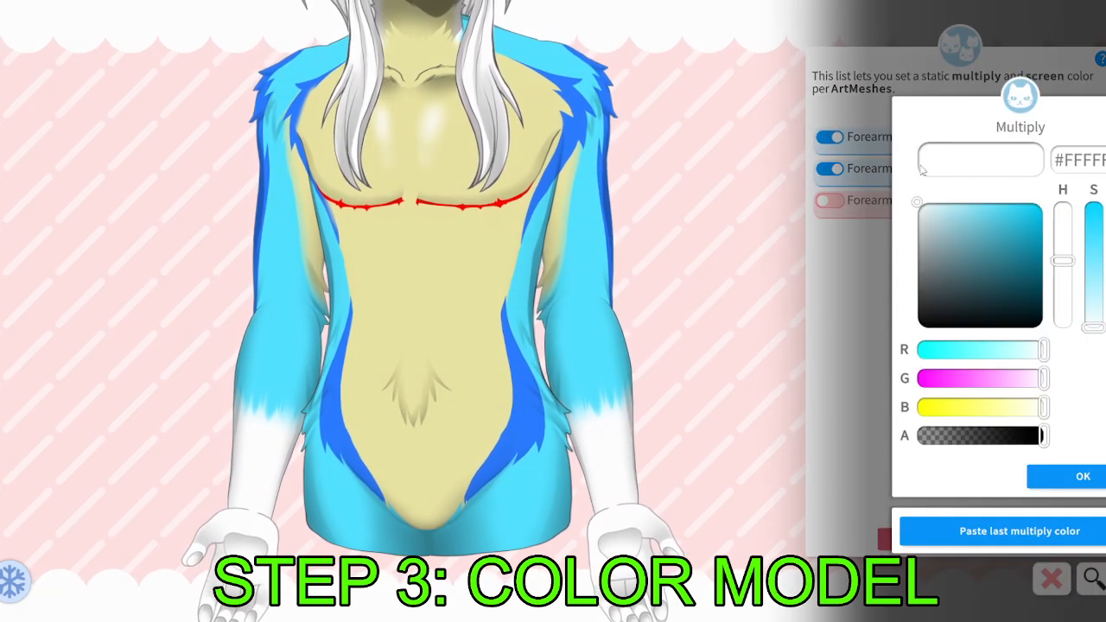
click(1005, 533)
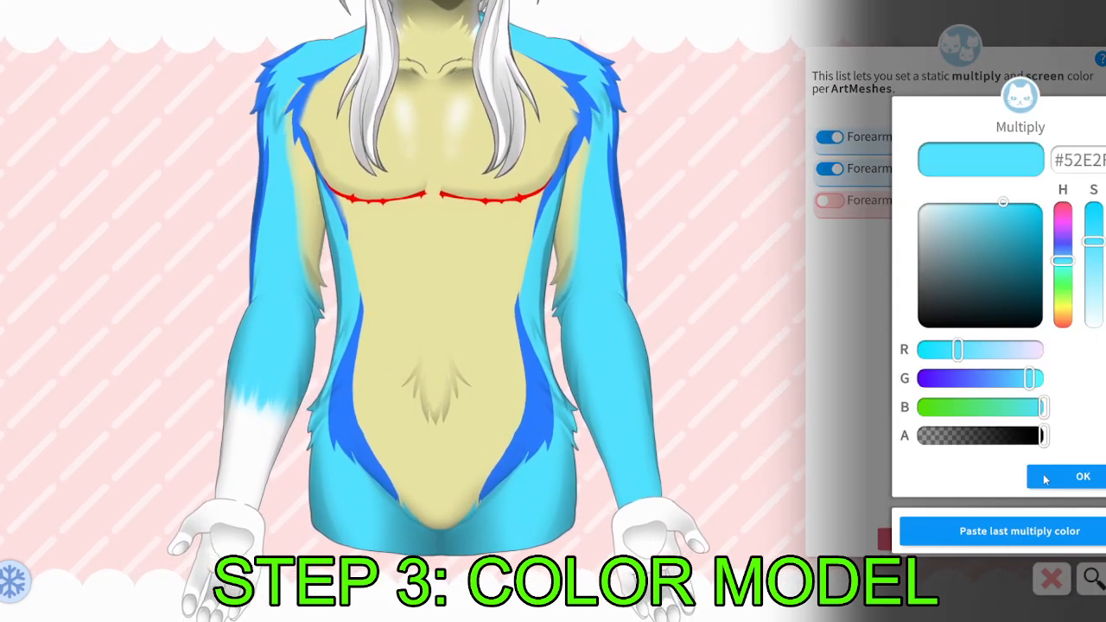
drag(1041, 435, 966, 441)
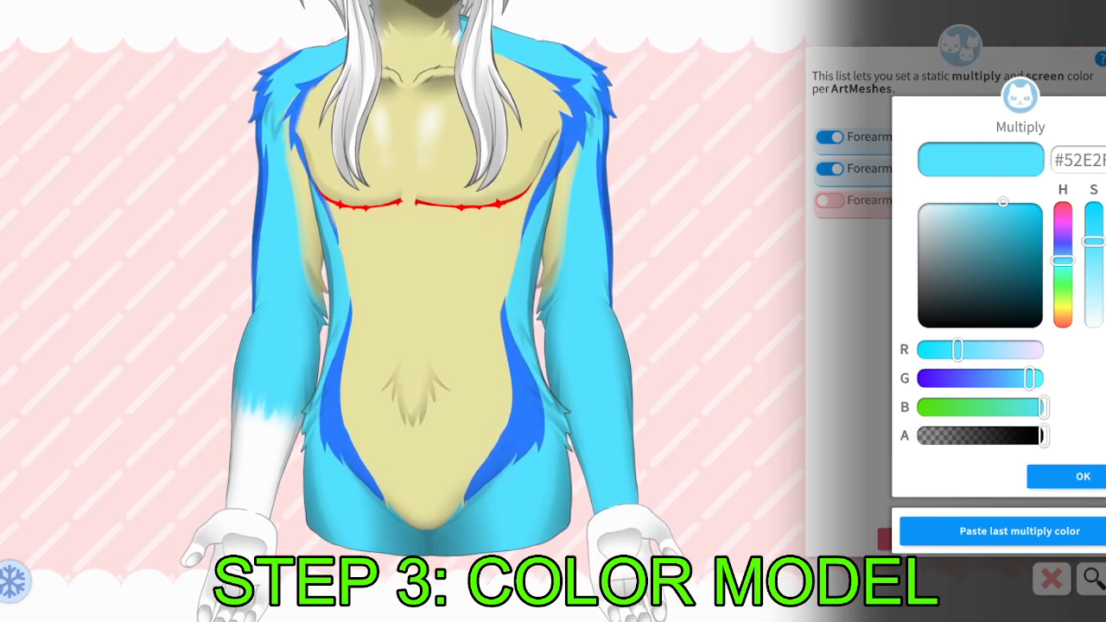
click(1100, 480)
click(1102, 481)
click(833, 143)
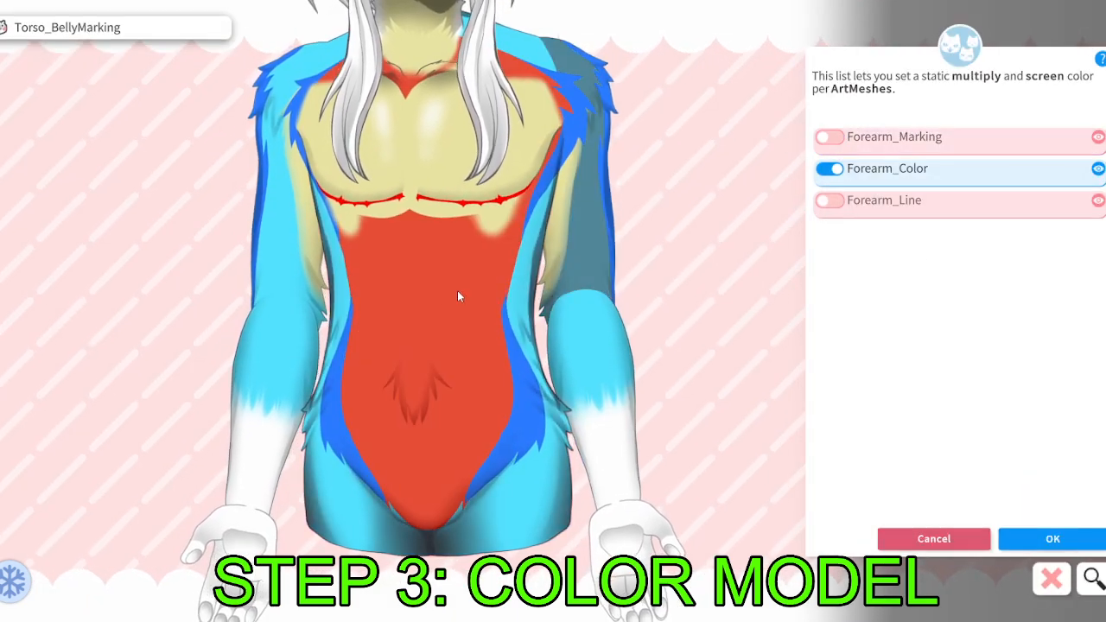
Reconfirm the light blue multiply color and black screen color of Torso_Color.
click(457, 292)
click(1102, 138)
click(1057, 483)
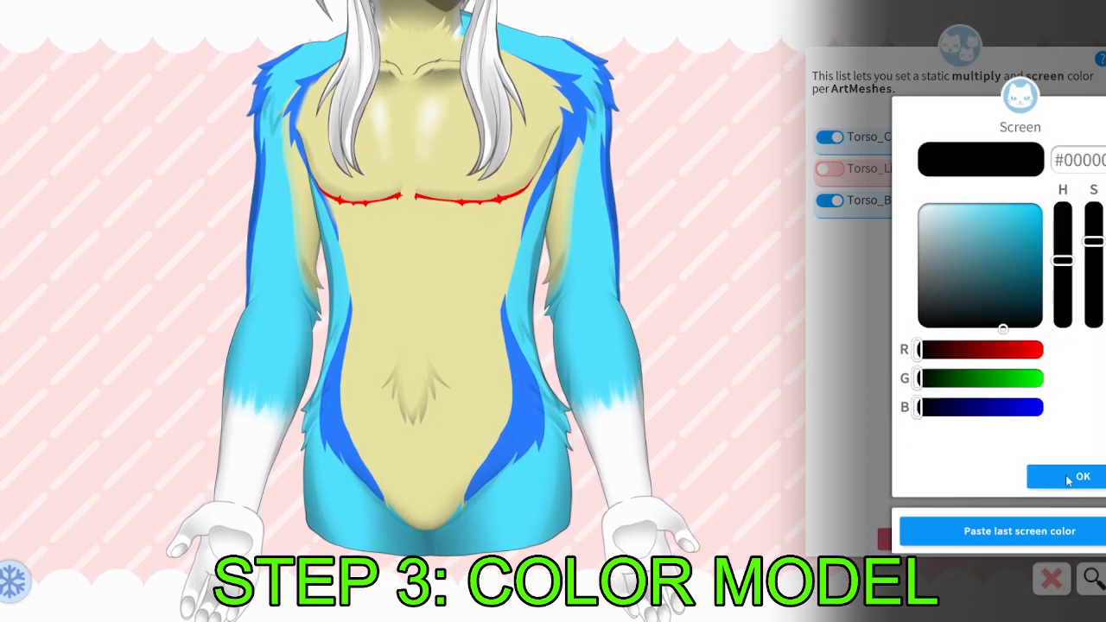
click(1064, 478)
Enable the color override for Forearm_Marking and paste the last multiply color, accepting the screen color.
click(615, 431)
click(830, 169)
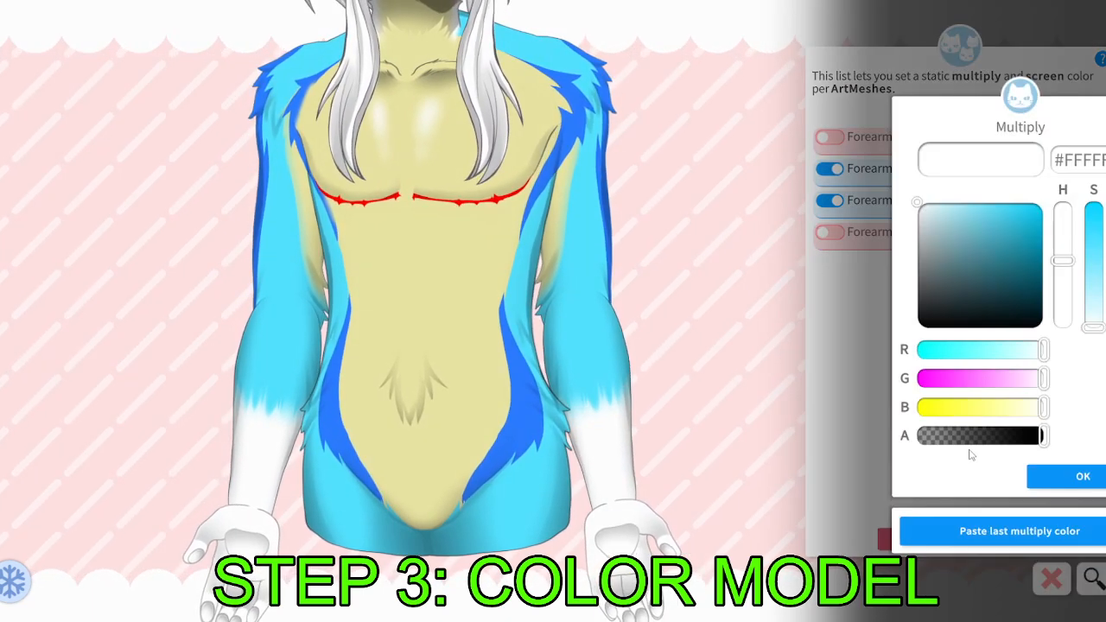
click(999, 530)
click(1078, 476)
click(1060, 482)
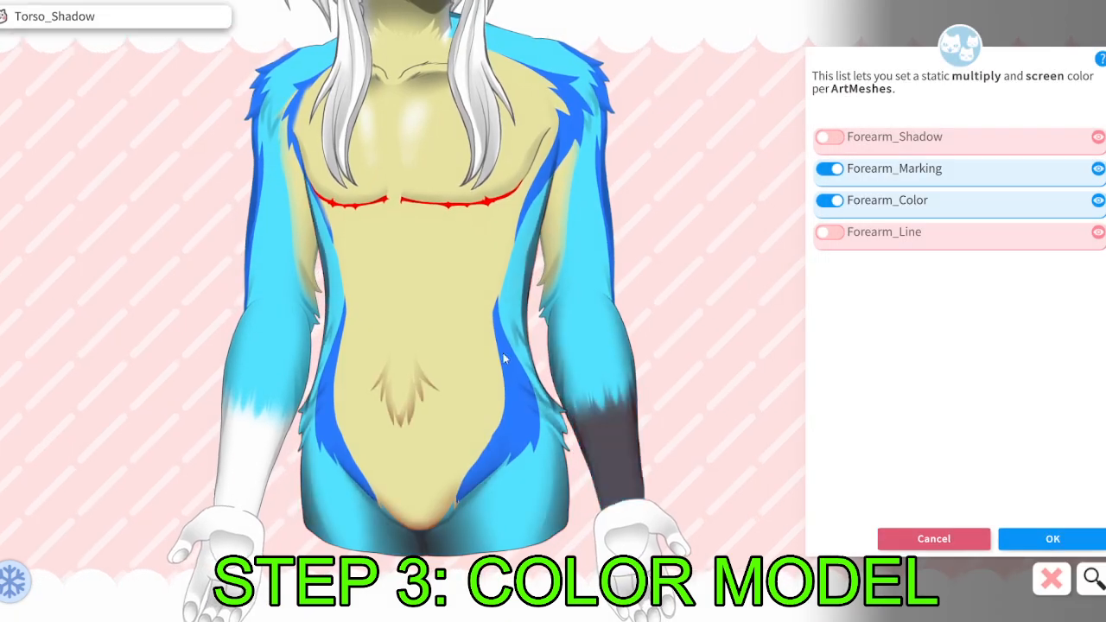
Reconfirm the beige multiply color of the torso's belly marking so it can be pasted onto other meshes.
click(503, 352)
click(1099, 199)
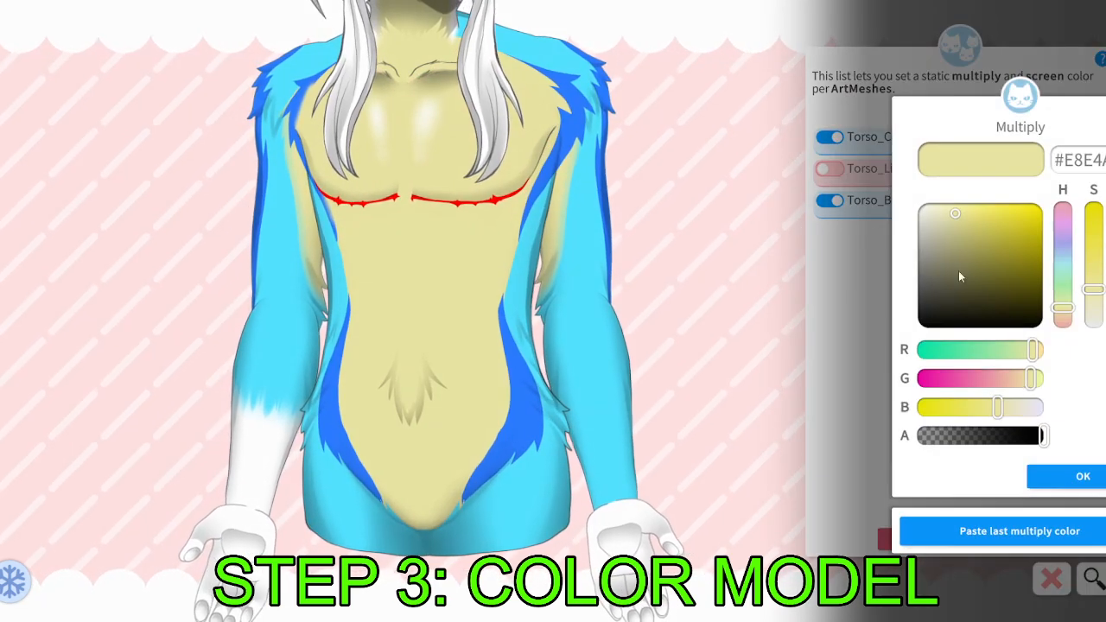
click(1080, 480)
click(1076, 480)
Replace the multiply color of Forearm_Marking with the pasted beige and accept the screen color.
click(610, 436)
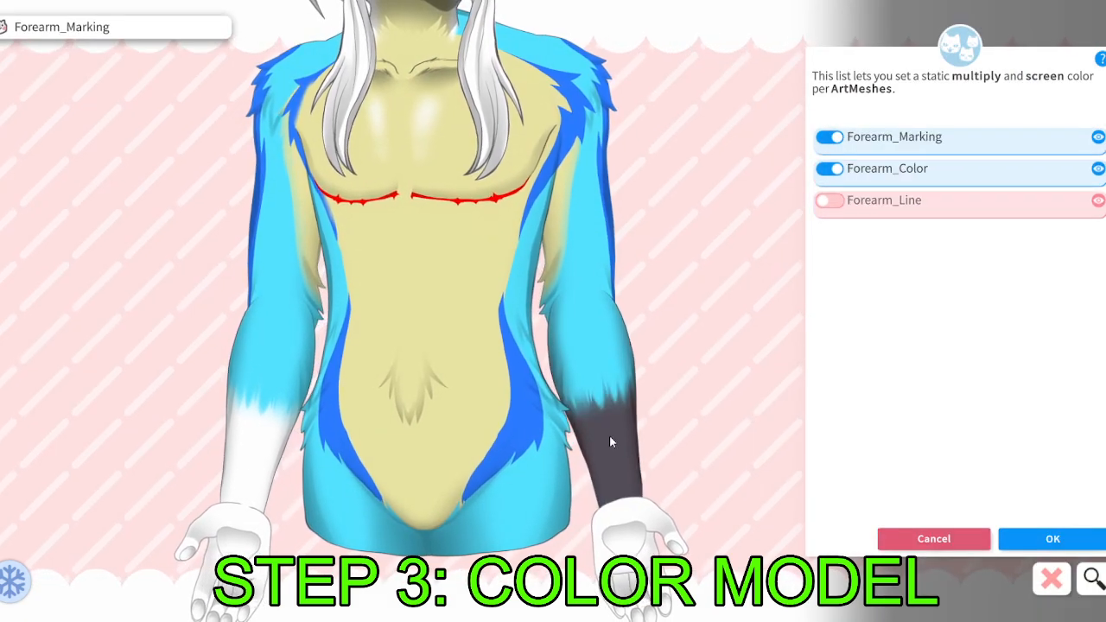
click(895, 145)
click(1037, 528)
click(1061, 482)
click(1061, 481)
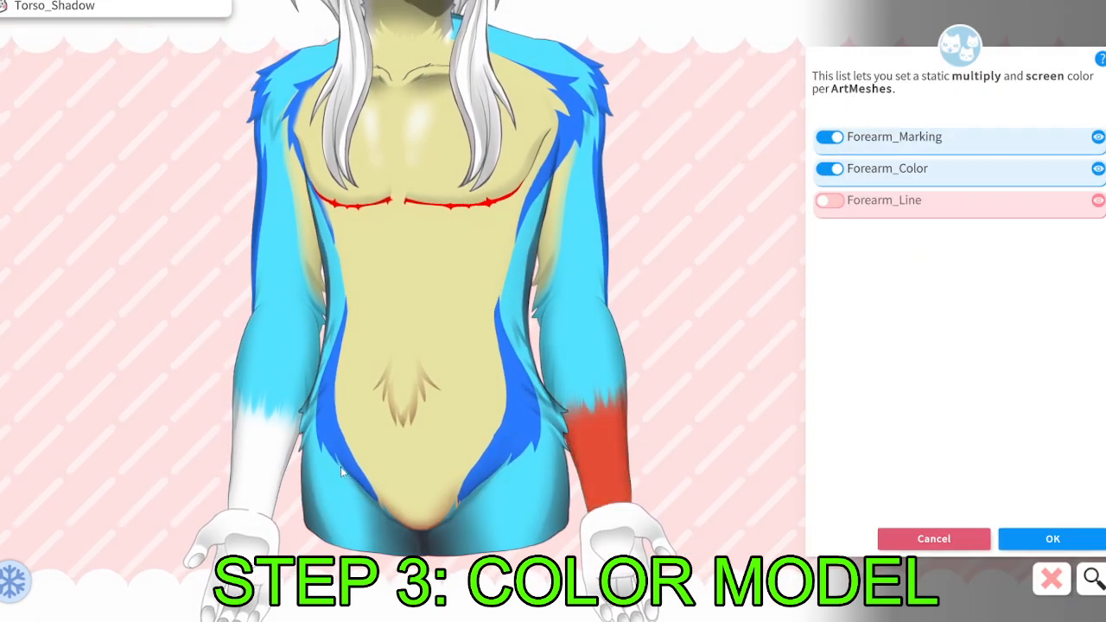
Enable the color override for Forearm_Marking2 on the other arm and paste the beige multiply color.
click(257, 469)
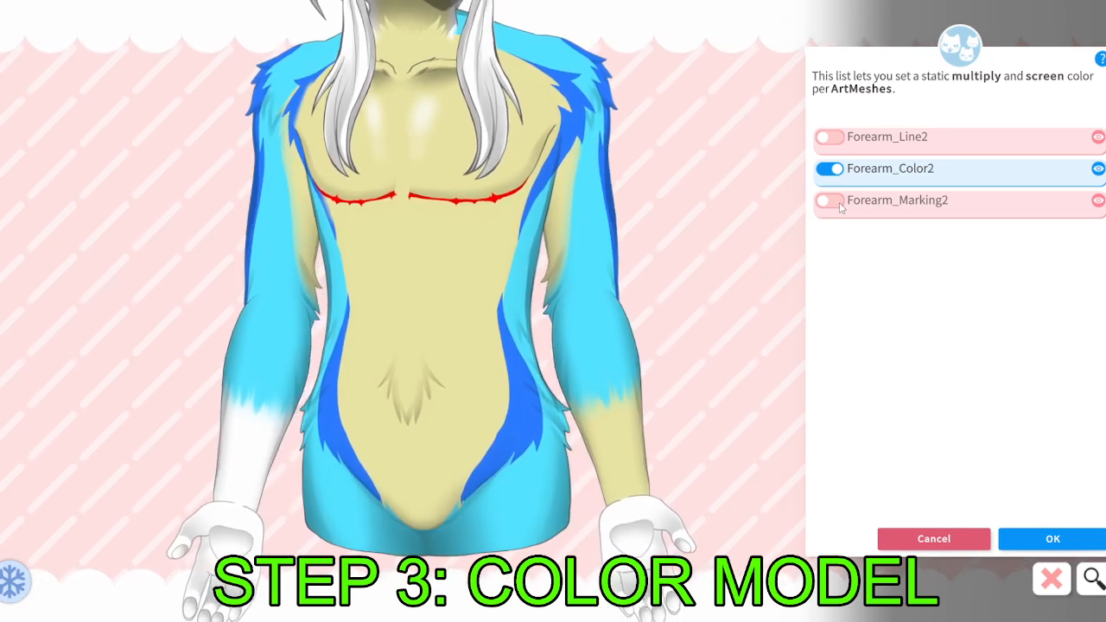
click(839, 202)
click(1019, 527)
click(1078, 476)
click(1070, 480)
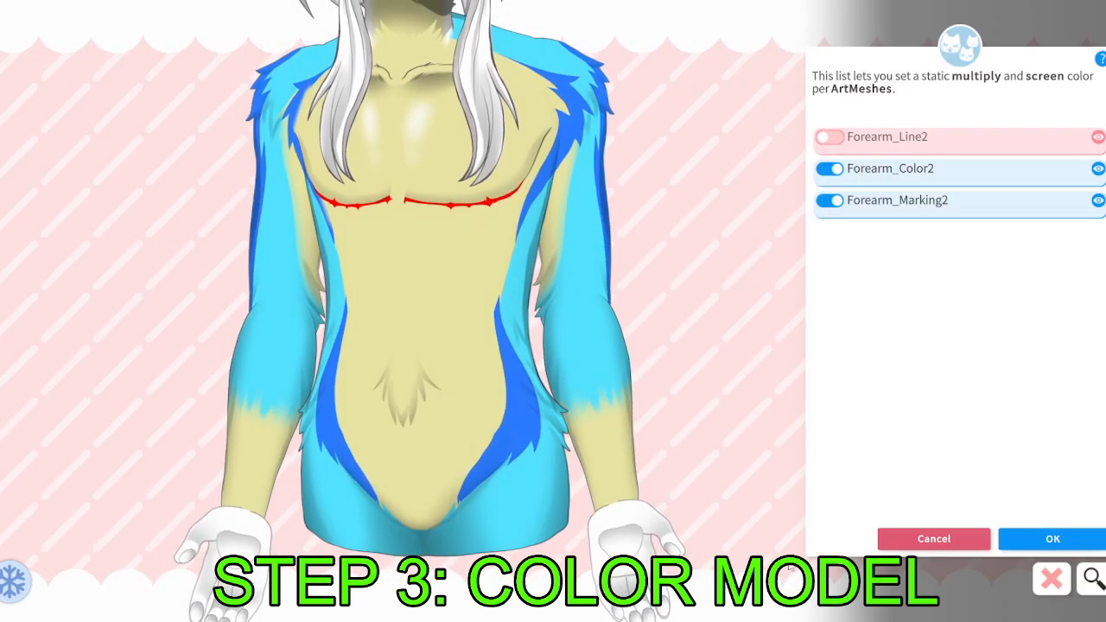
Enable the color override for OpenPalmColor and paste the beige multiply color, keeping the screen color black.
click(625, 522)
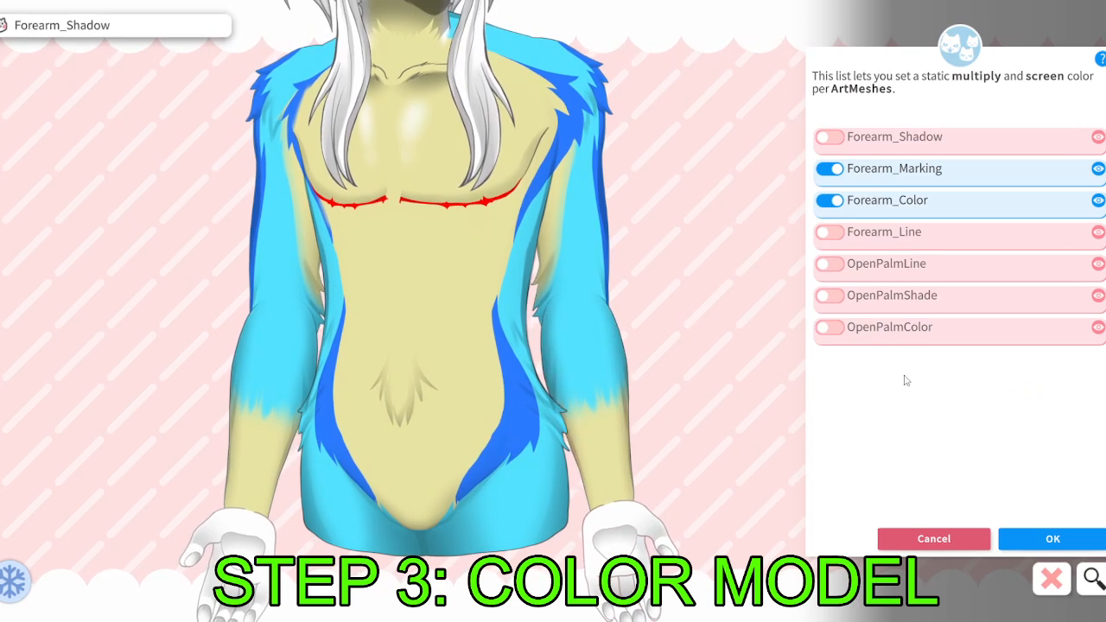
click(1098, 328)
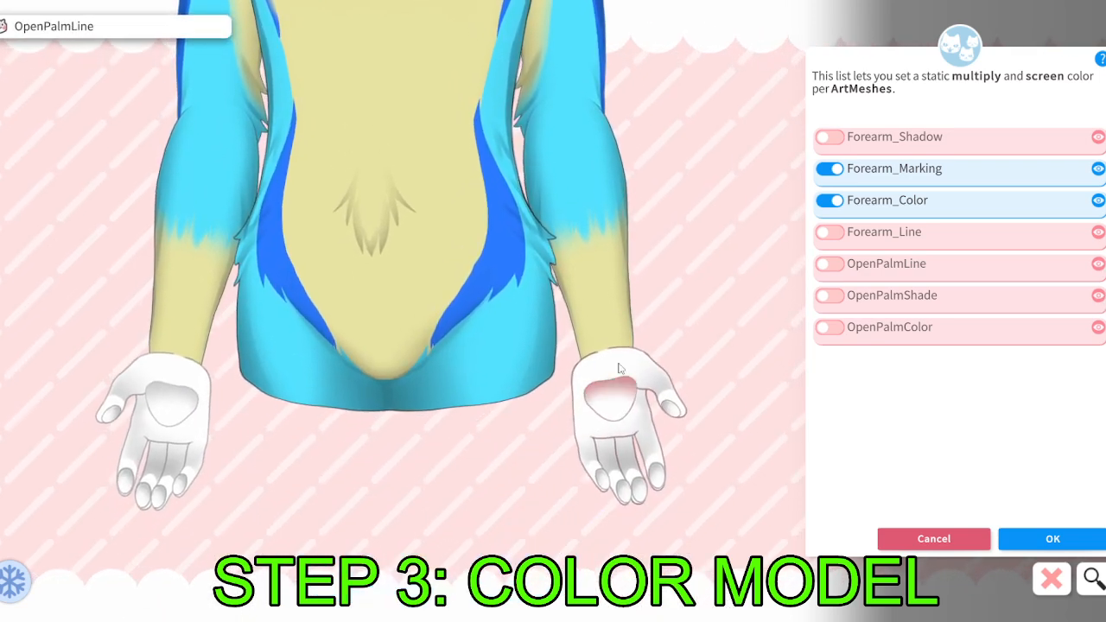
click(869, 328)
click(1002, 520)
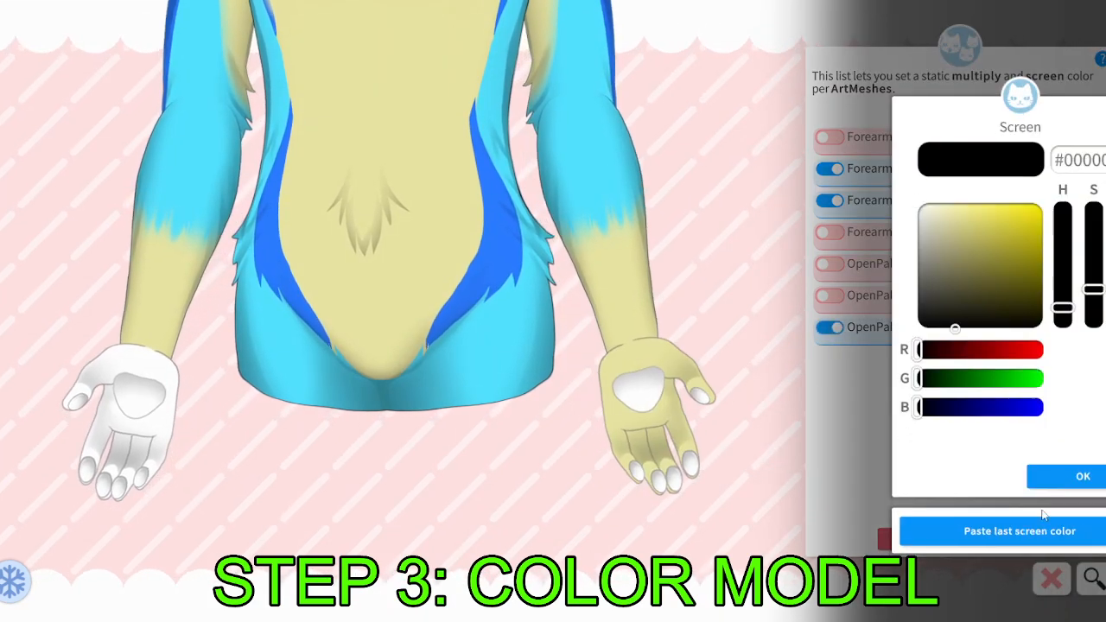
click(1061, 477)
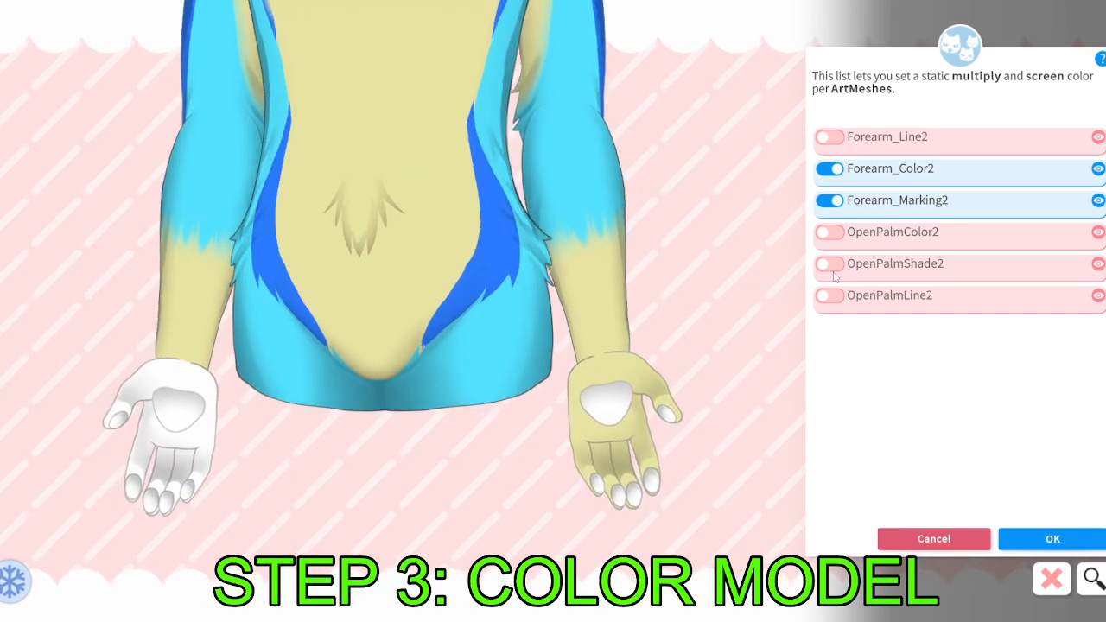
Enable the color override for OpenPalmColor2 on the other hand and paste the same beige multiply color.
click(831, 232)
click(994, 530)
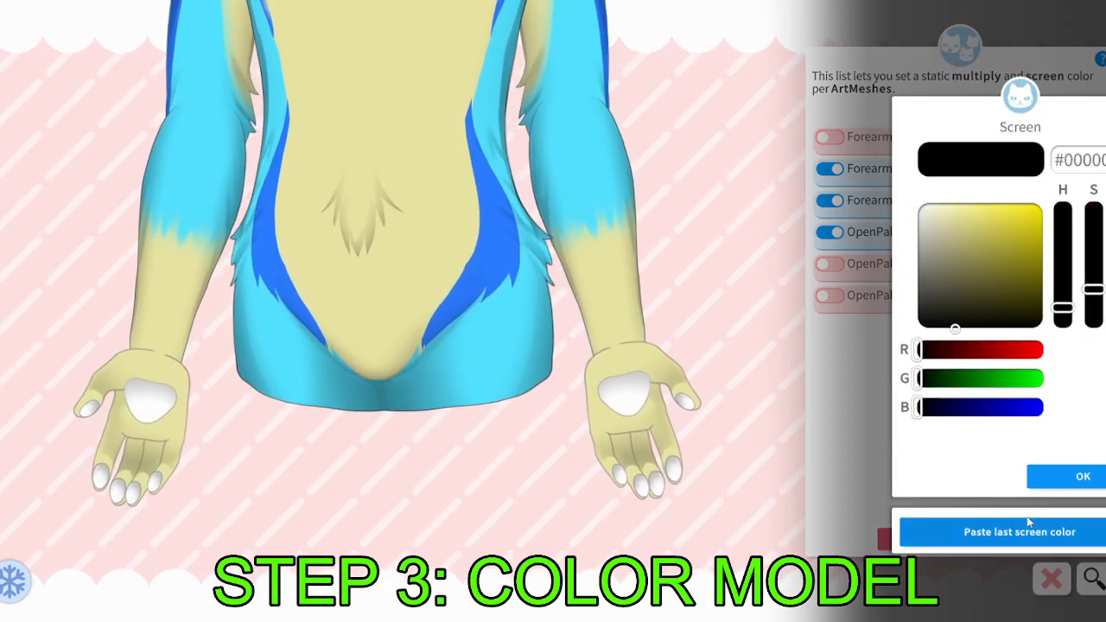
click(1078, 475)
Enable the color override for PawPadPalm2, set its multiply color to a violet-blue, and accept the screen color.
click(634, 397)
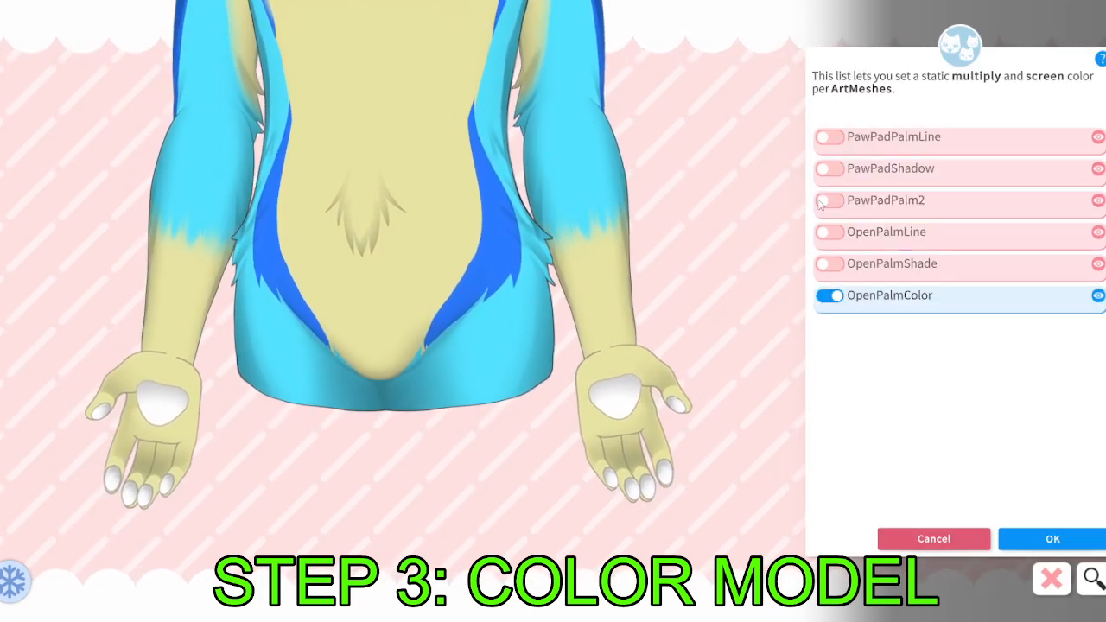
click(827, 201)
drag(987, 354, 953, 356)
click(969, 381)
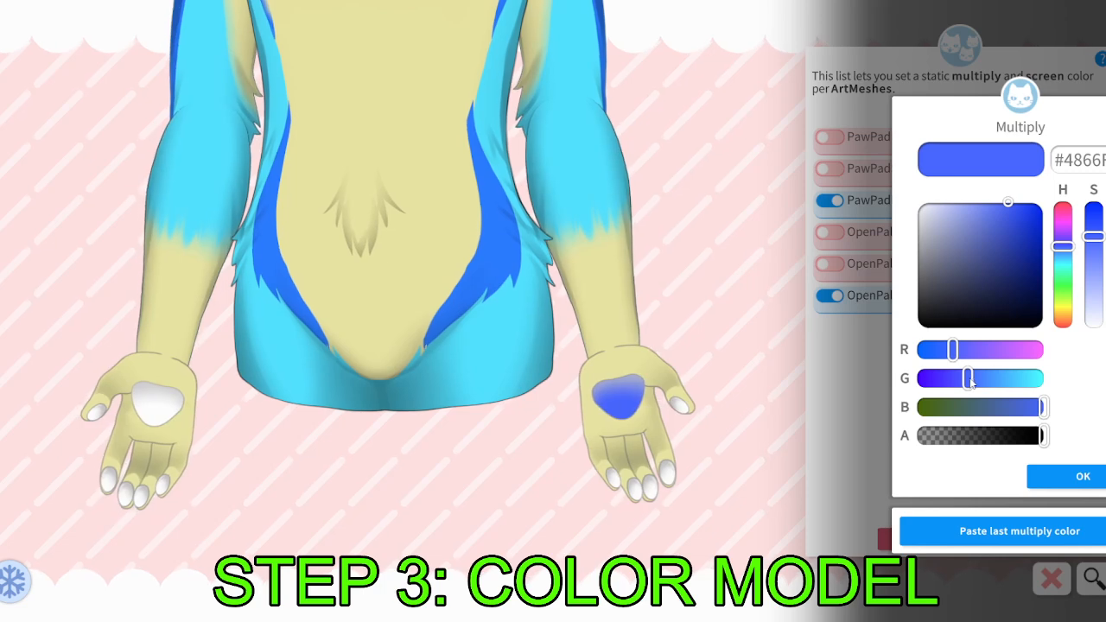
click(1071, 475)
click(1075, 476)
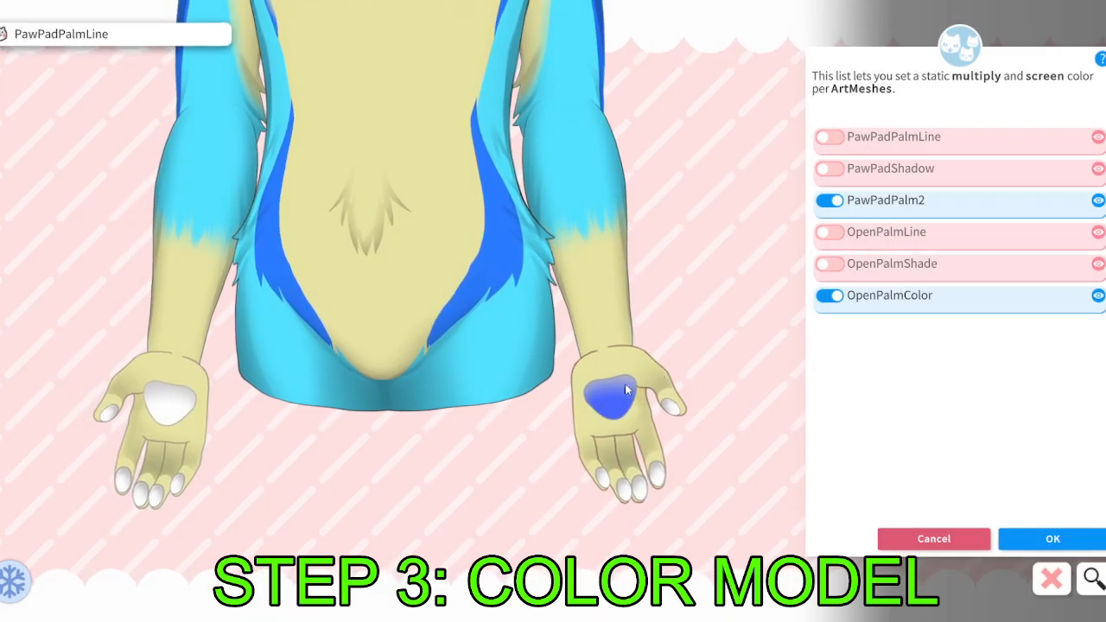
Enable the color override for PawPadShadow on the same palm and set a darker blue multiply color.
click(854, 175)
drag(995, 271, 994, 239)
click(1073, 478)
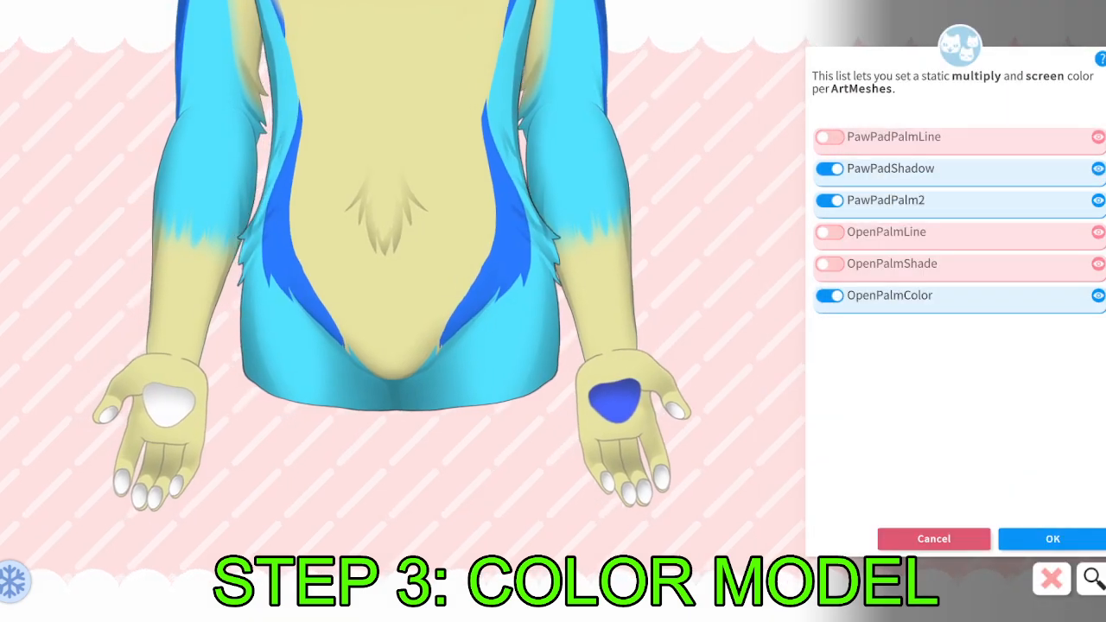
Enable the color override for PawPadFingerColor, set its multiply color to a bright blue, and keep the screen color black.
click(1052, 579)
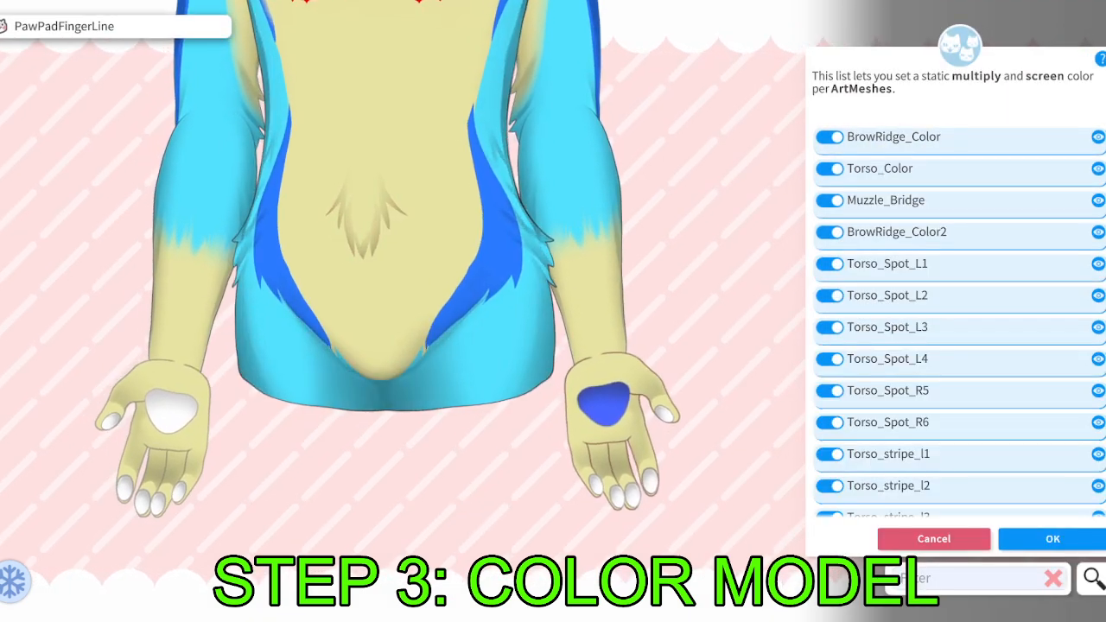
click(654, 489)
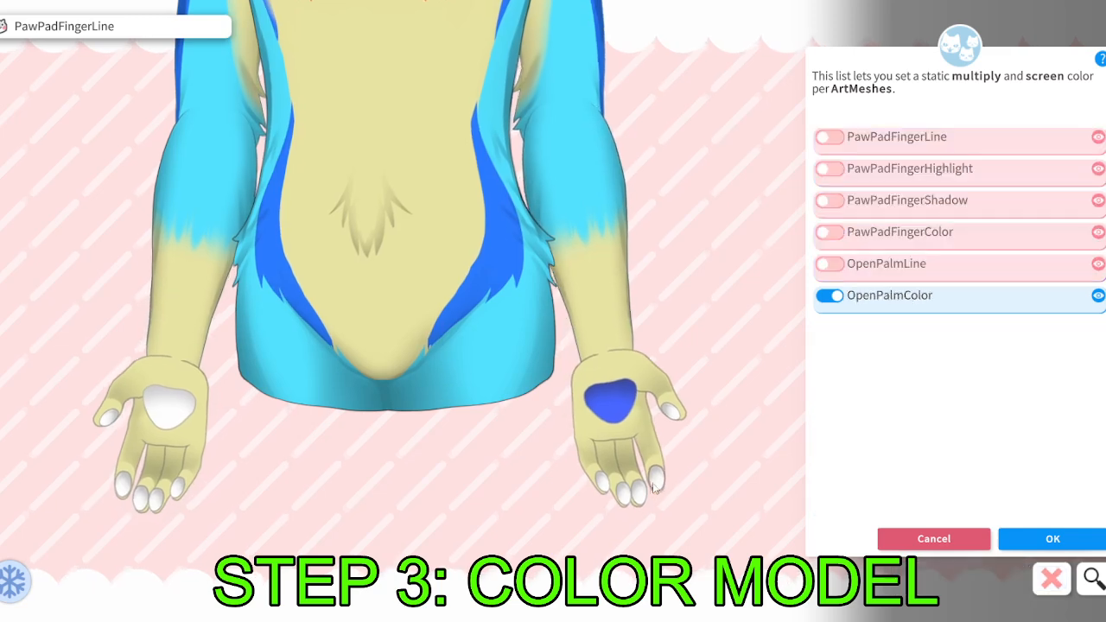
click(830, 233)
click(1040, 229)
drag(1040, 229, 999, 200)
click(1018, 349)
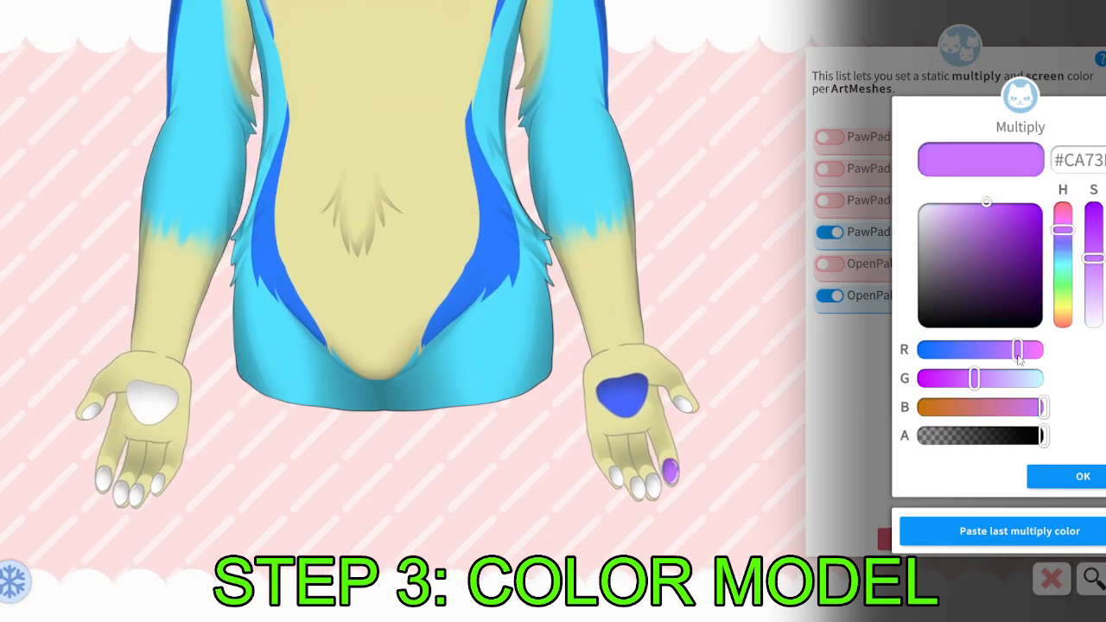
click(1036, 380)
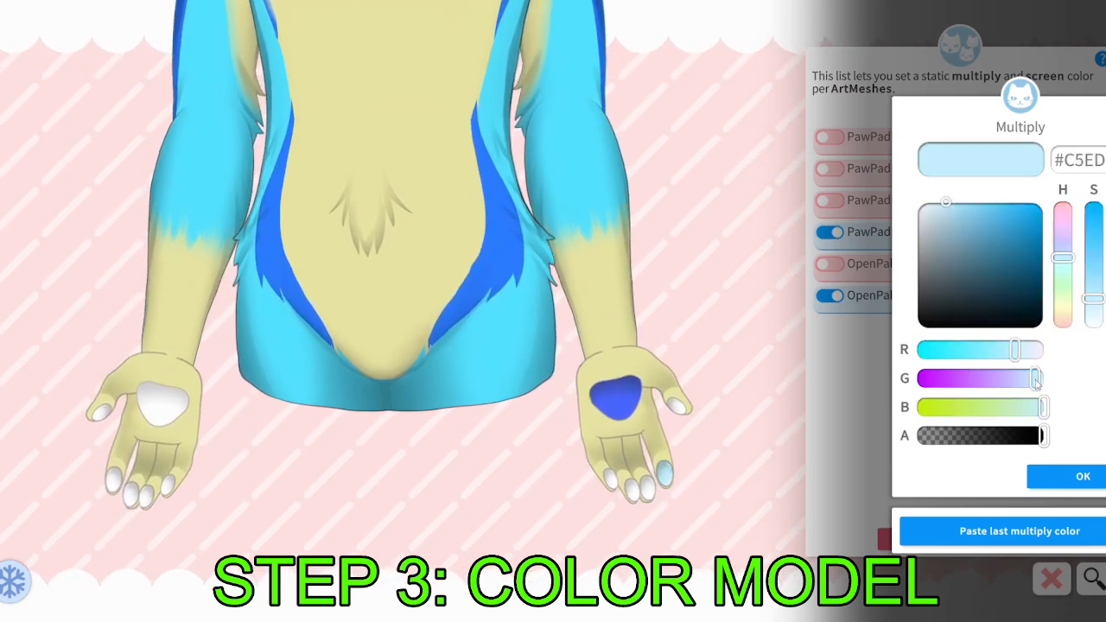
drag(990, 244, 1014, 210)
drag(1007, 378, 982, 389)
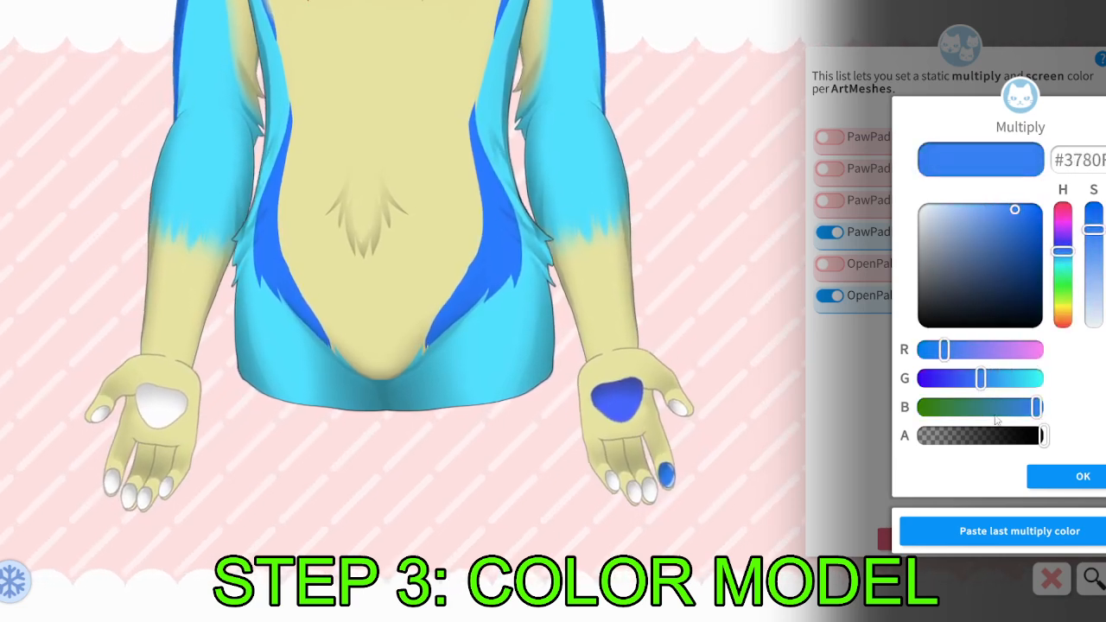
click(1079, 476)
click(1076, 474)
Enable the color override for PawPadFingerColor2 and paste the blue multiply color, accepting the screen color.
scroll(826, 251, down, 3)
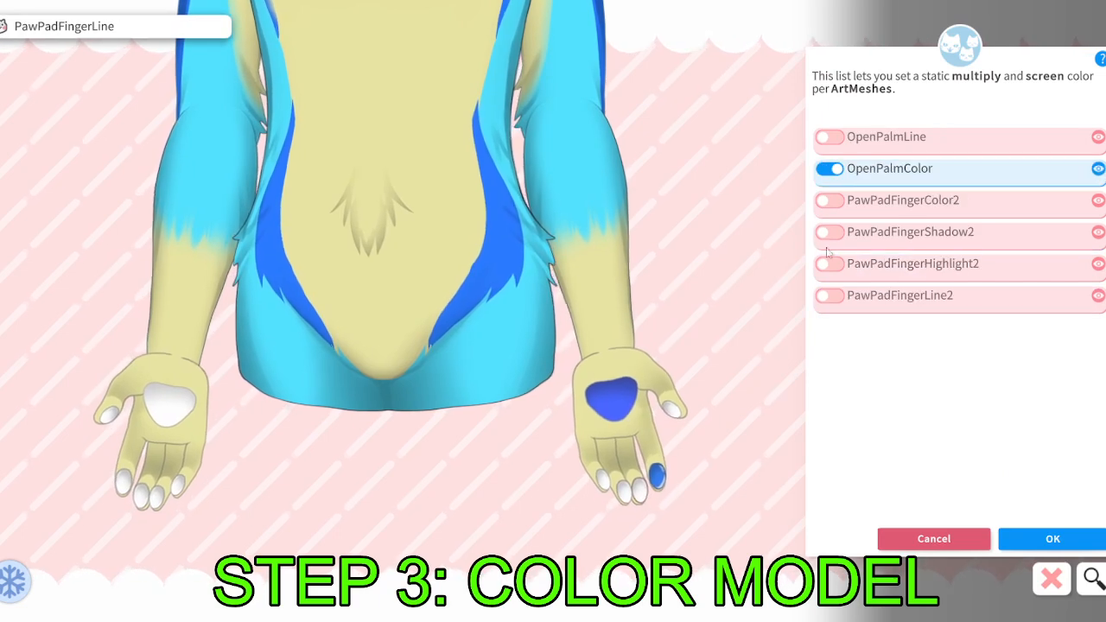
click(830, 200)
click(1041, 530)
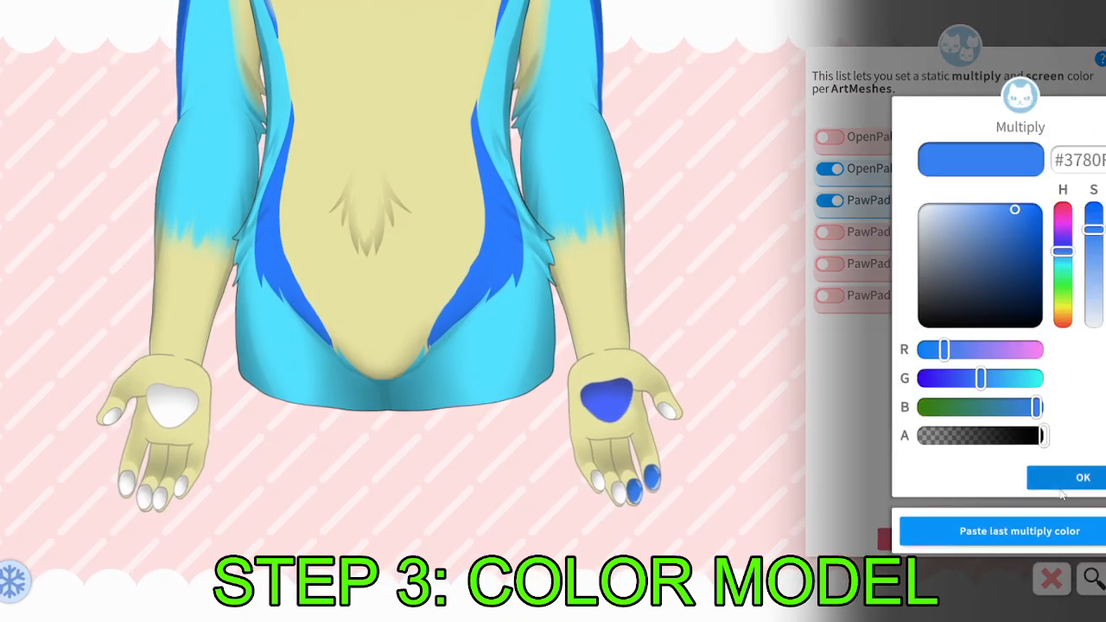
click(1055, 477)
click(1047, 477)
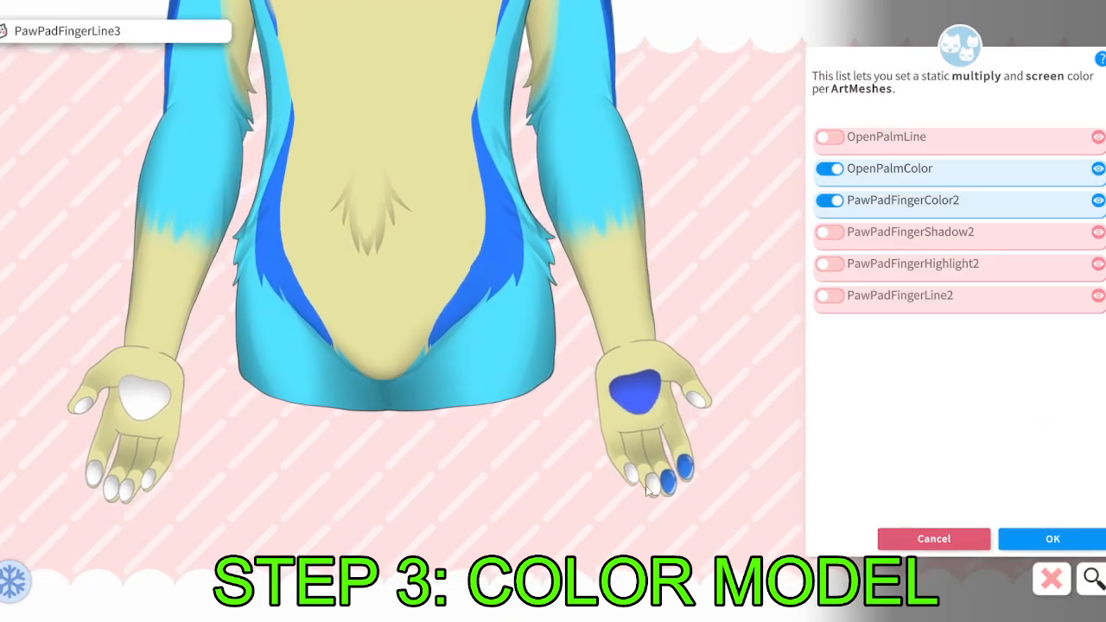
Select the next finger pad, enable the override for PawPadFingerColor3, and paste the blue multiply color.
click(676, 471)
click(834, 203)
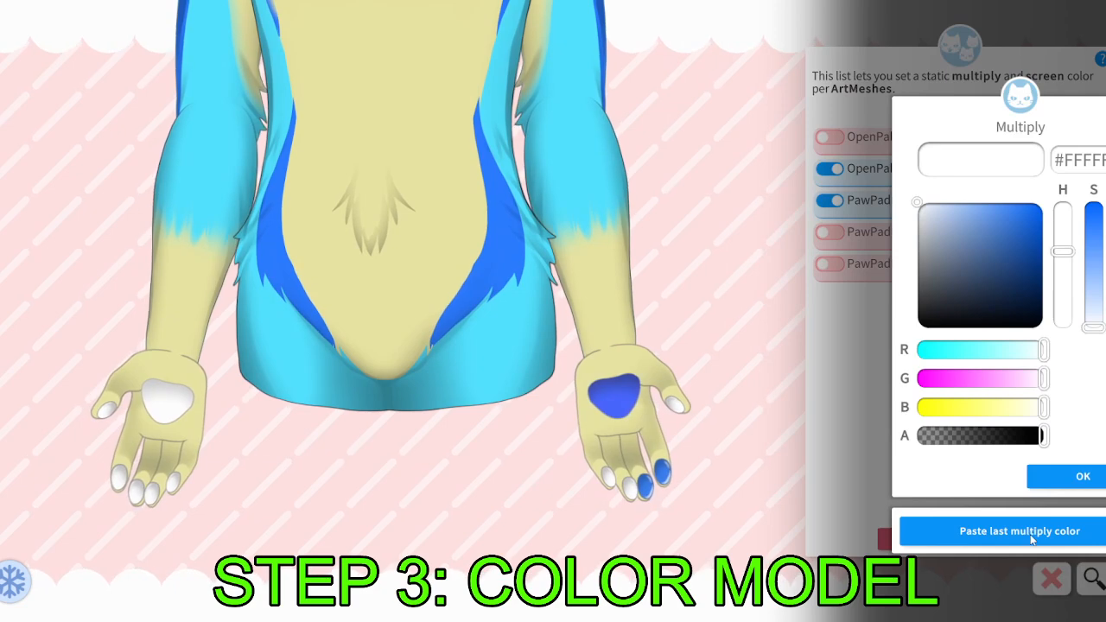
click(1041, 528)
click(1056, 477)
click(1050, 480)
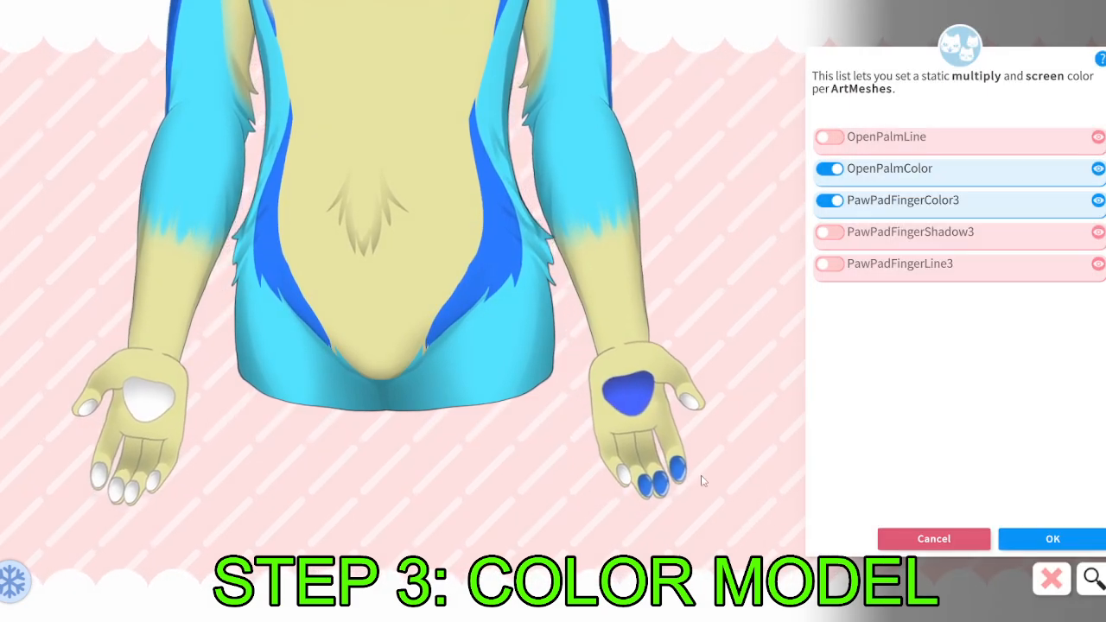
Select the fourth finger pad, enable the override for PawPadFingerColor4, and paste the blue multiply color with the screen color black.
click(620, 481)
click(830, 233)
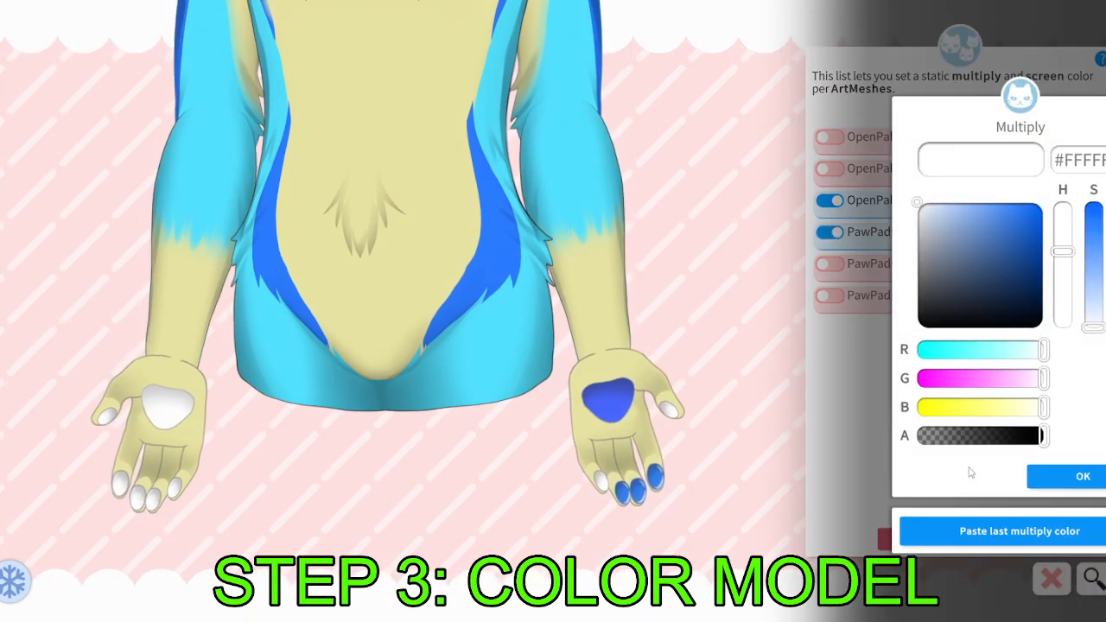
click(1036, 530)
click(1068, 475)
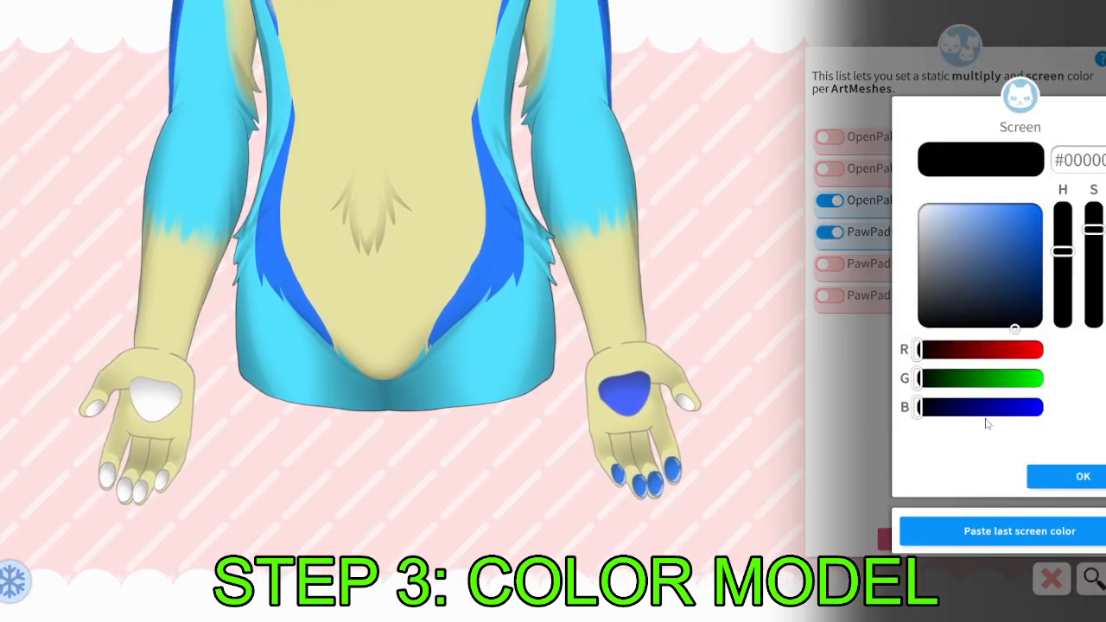
click(1041, 477)
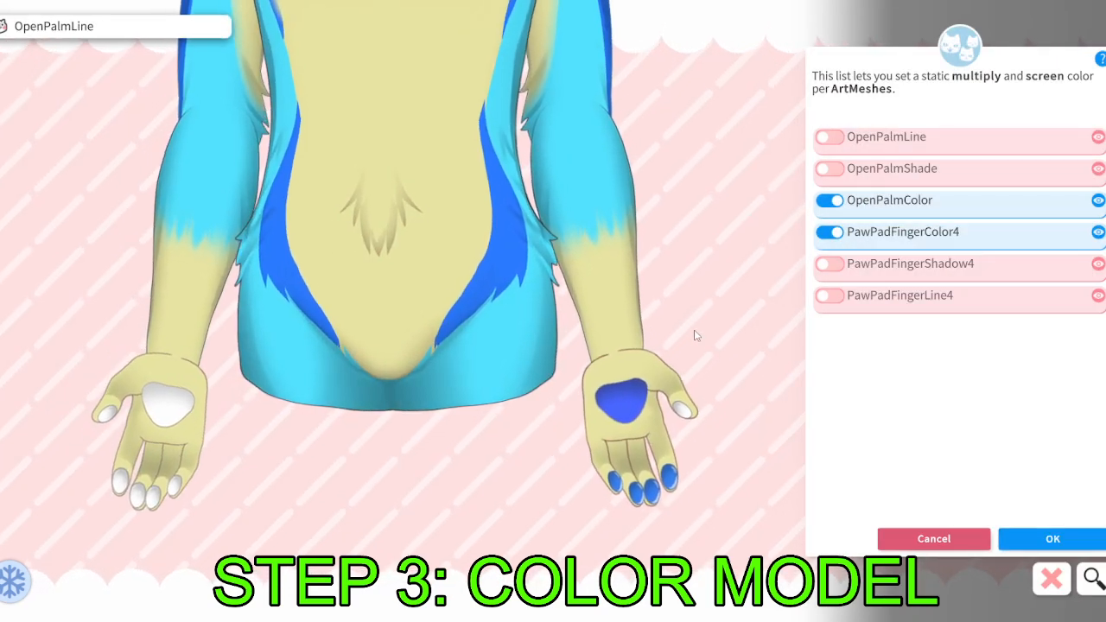
Clear the mesh selection and filter the ArtMesh list by "pawpad".
click(696, 336)
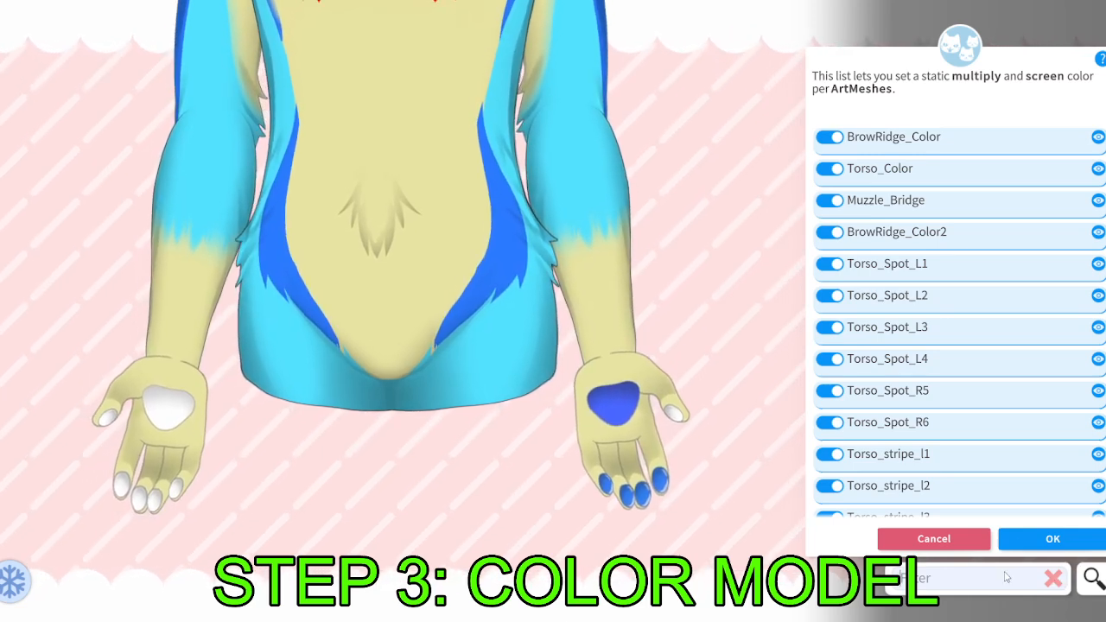
text(aw)
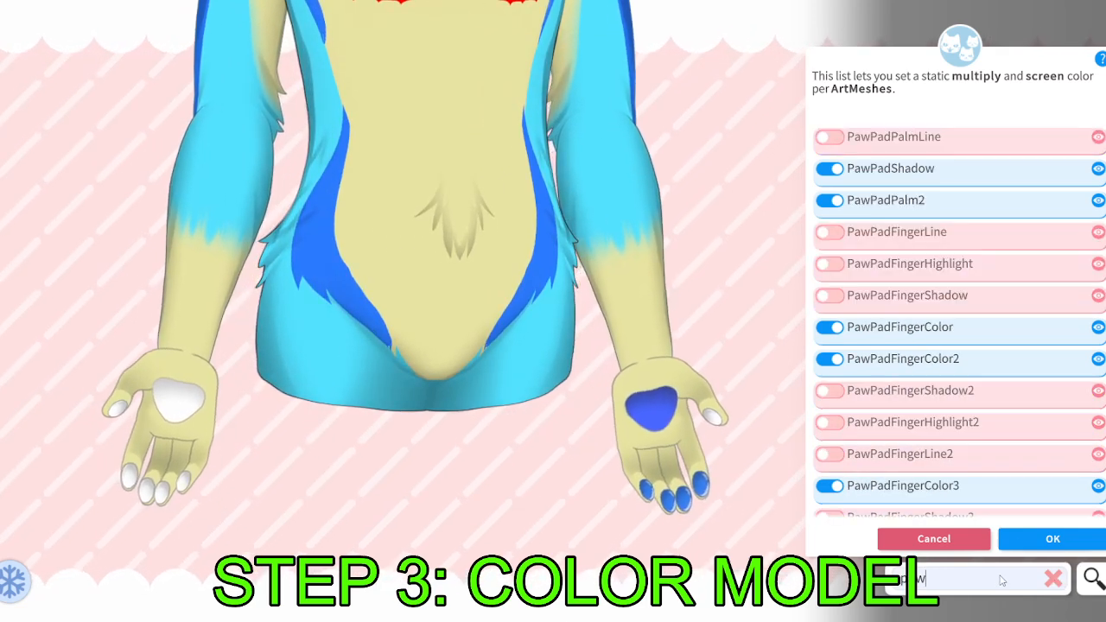
text(pa)
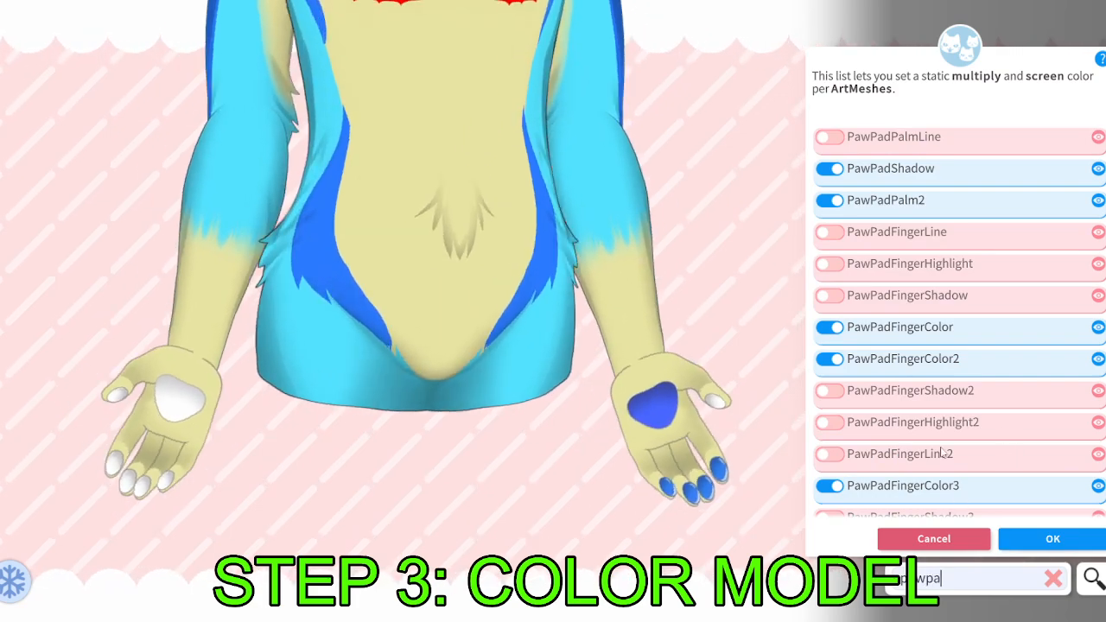
text(d)
scroll(944, 454, down, 15)
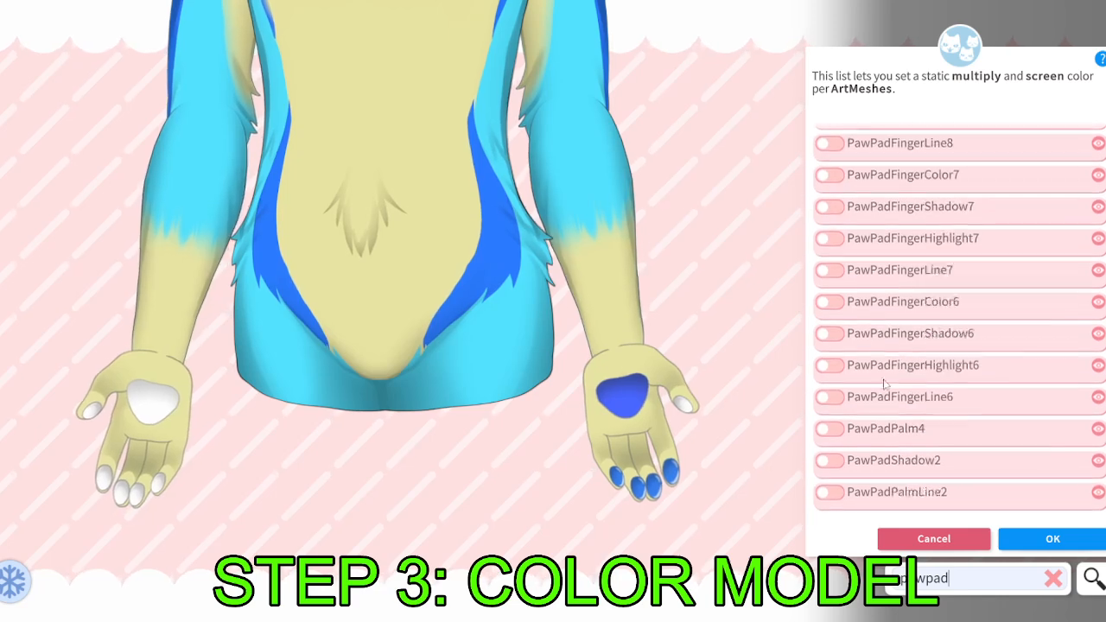
scroll(881, 397, up, 10)
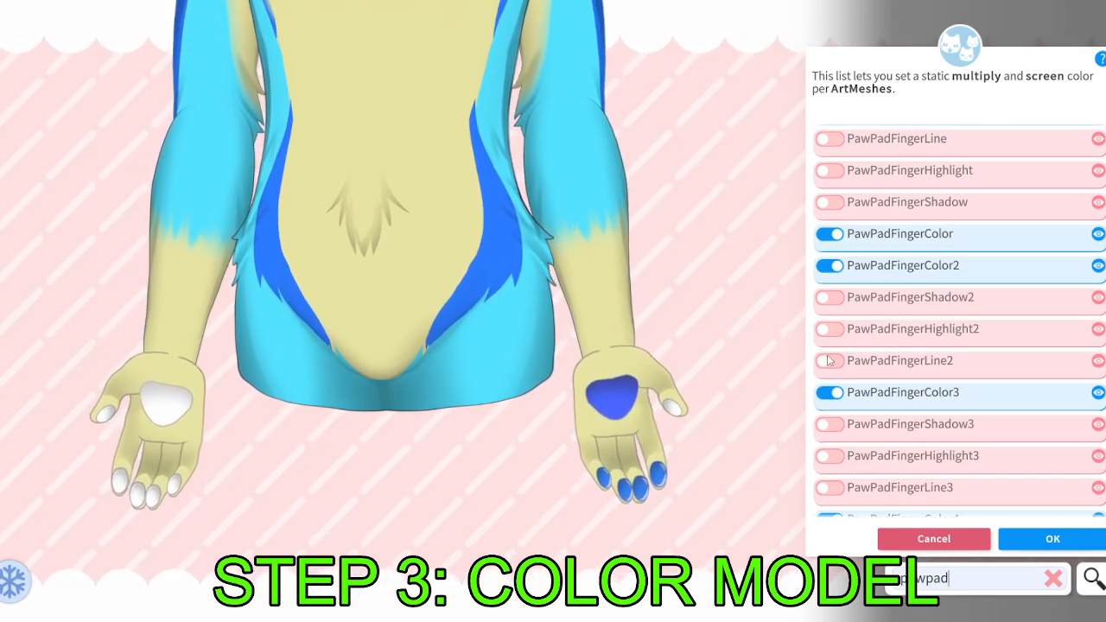
Enable the color override for PawPadFingerColor5 on the thumb and paste the blue multiply color.
scroll(830, 361, down, 4)
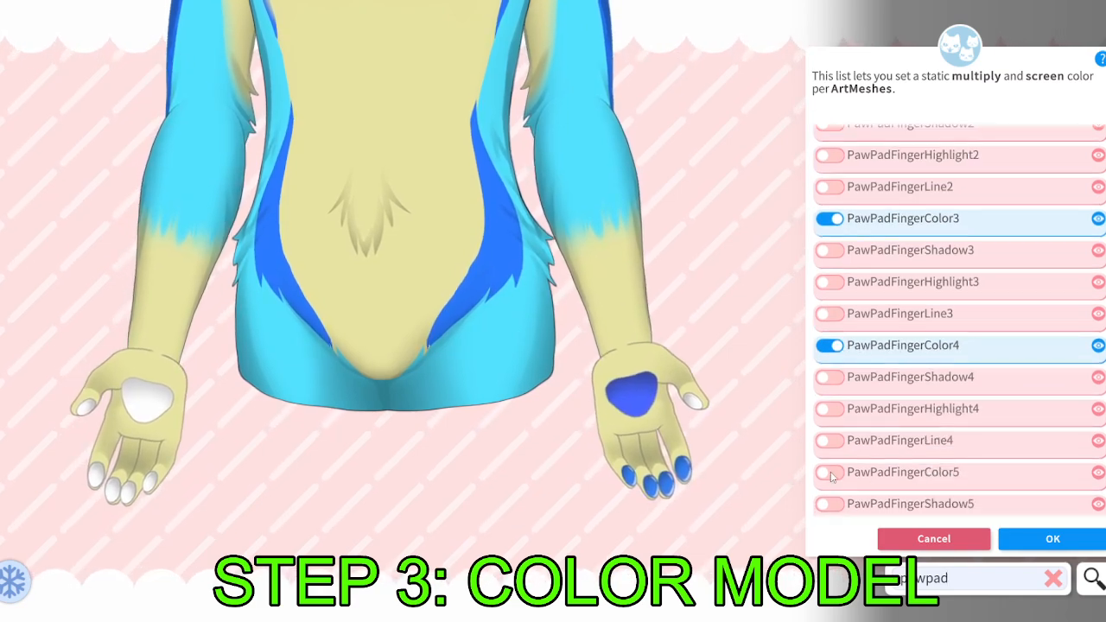
click(831, 475)
click(970, 526)
click(1063, 479)
click(1044, 527)
click(1064, 482)
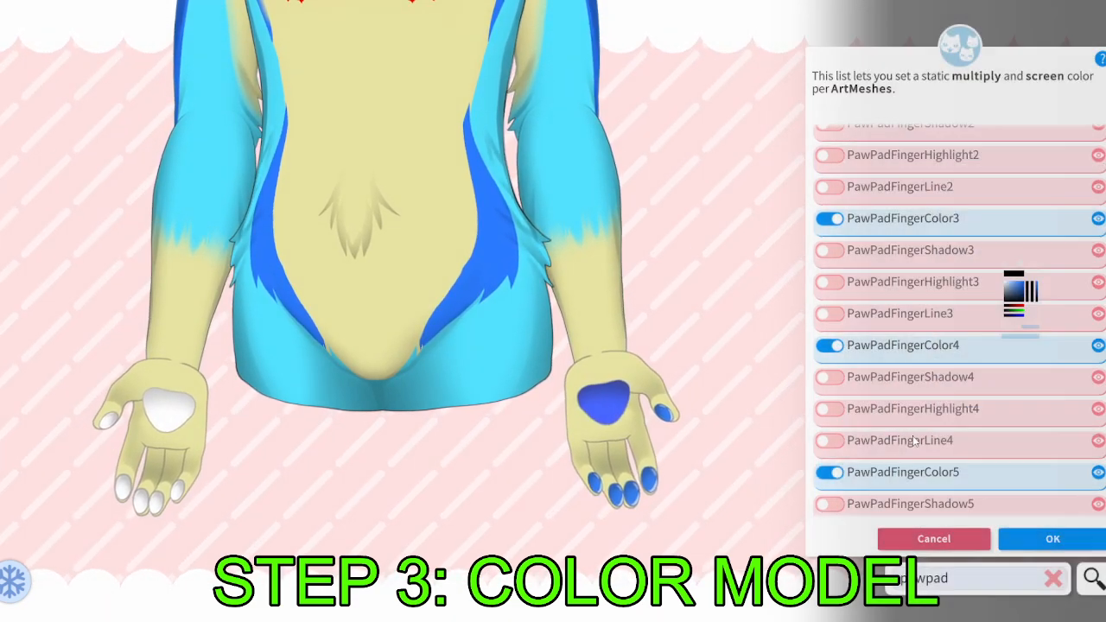
Enable the color override for PawPadFingerColor10 on the other hand and paste the blue multiply color.
scroll(914, 442, down, 3)
click(830, 496)
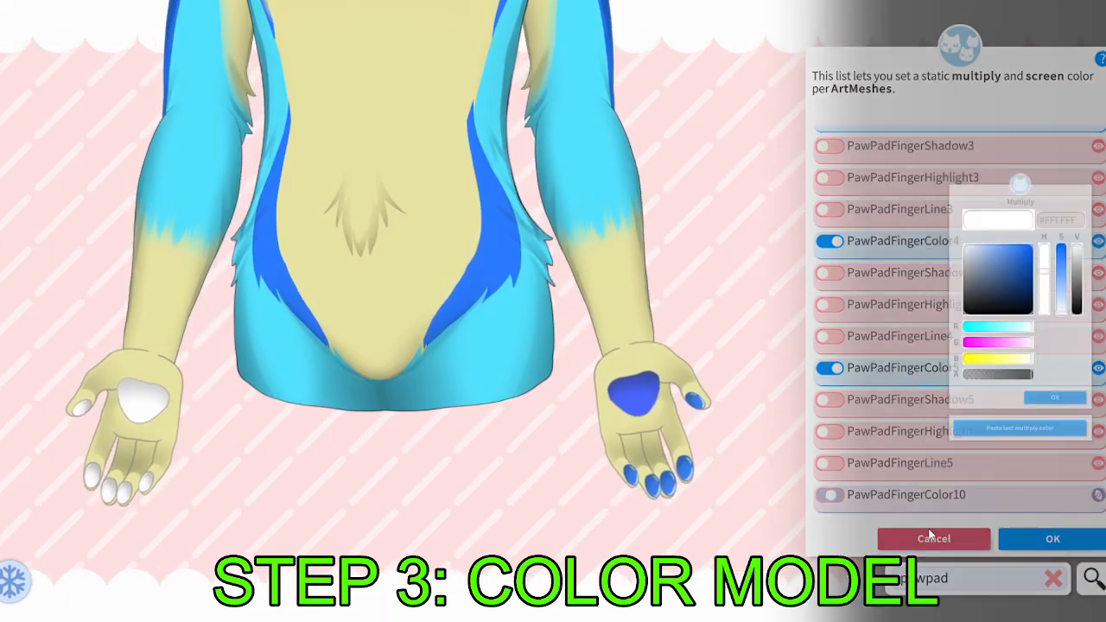
click(993, 526)
click(1062, 471)
click(1001, 524)
click(1059, 480)
scroll(861, 432, down, 3)
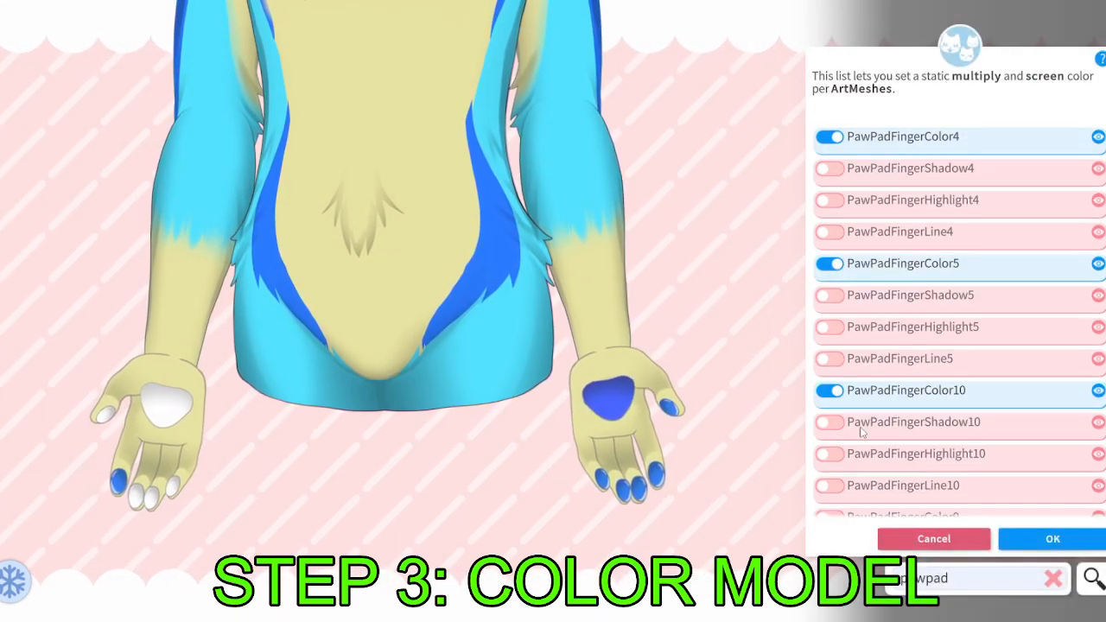
click(828, 421)
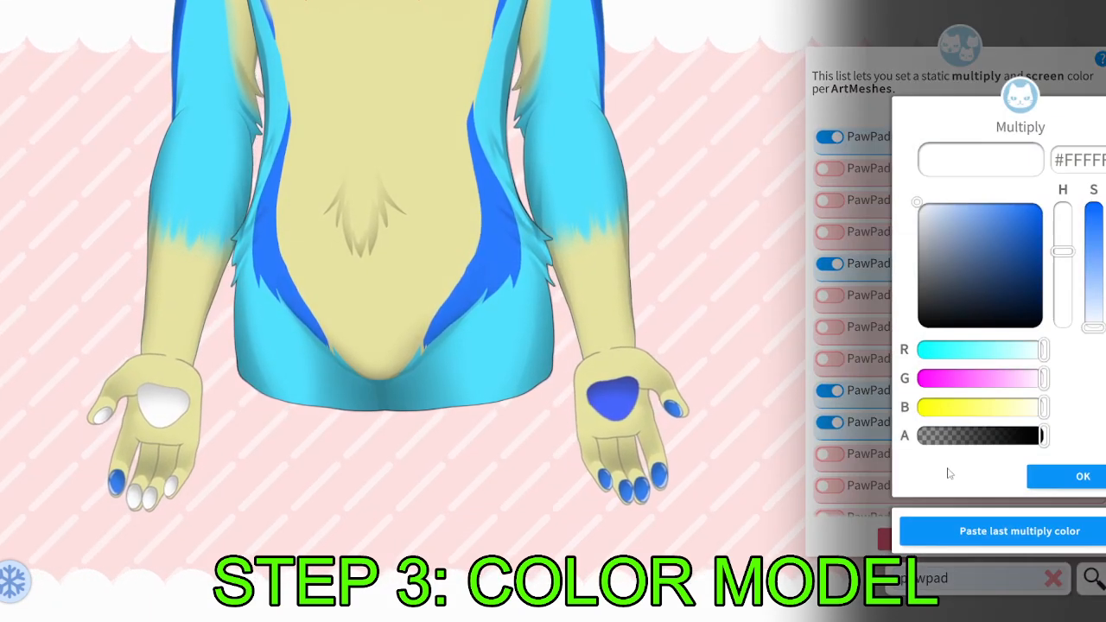
click(1062, 477)
click(1002, 528)
click(1061, 473)
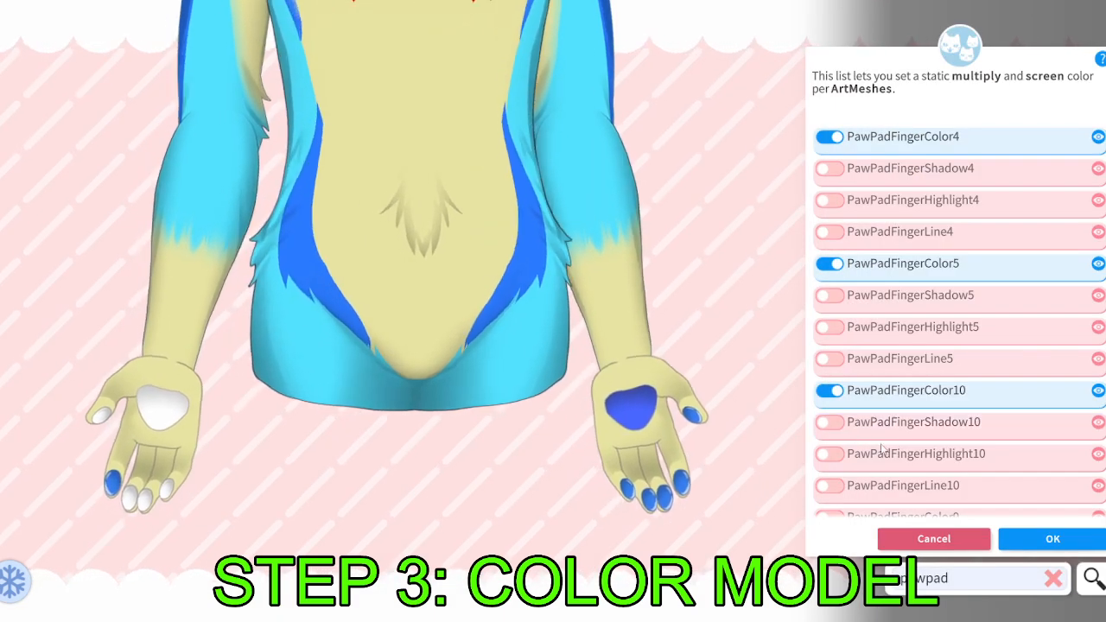
Enable the color override for PawPadFingerColor9 and apply the same blue multiply color, keeping the screen color black.
scroll(882, 447, down, 2)
click(829, 448)
click(1066, 475)
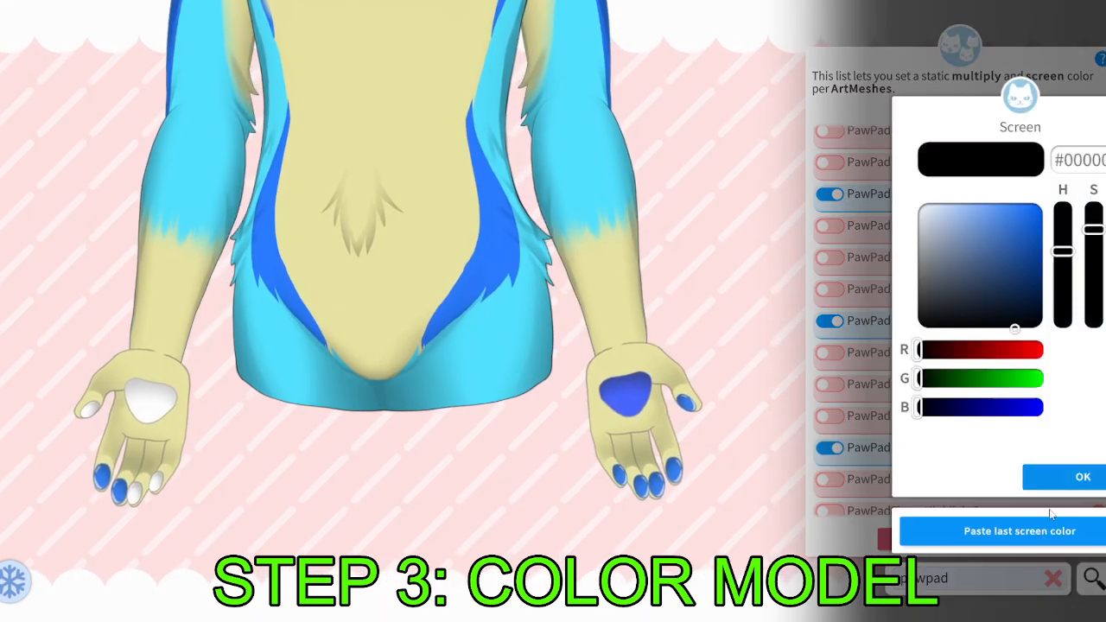
click(1064, 477)
Enable the color override for PawPadFingerColor8 and apply the same blue multiply color.
scroll(849, 481, down, 2)
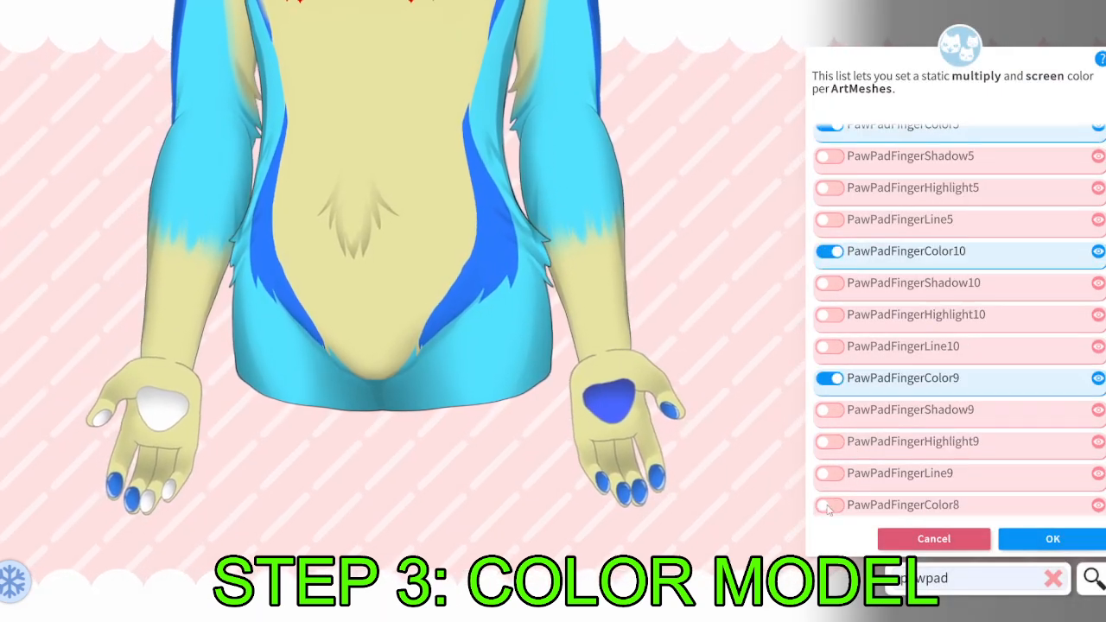
click(829, 505)
click(1067, 476)
click(1064, 476)
Enable the color override for PawPadFingerColor7 and apply the same blue multiply color.
scroll(849, 470, down, 3)
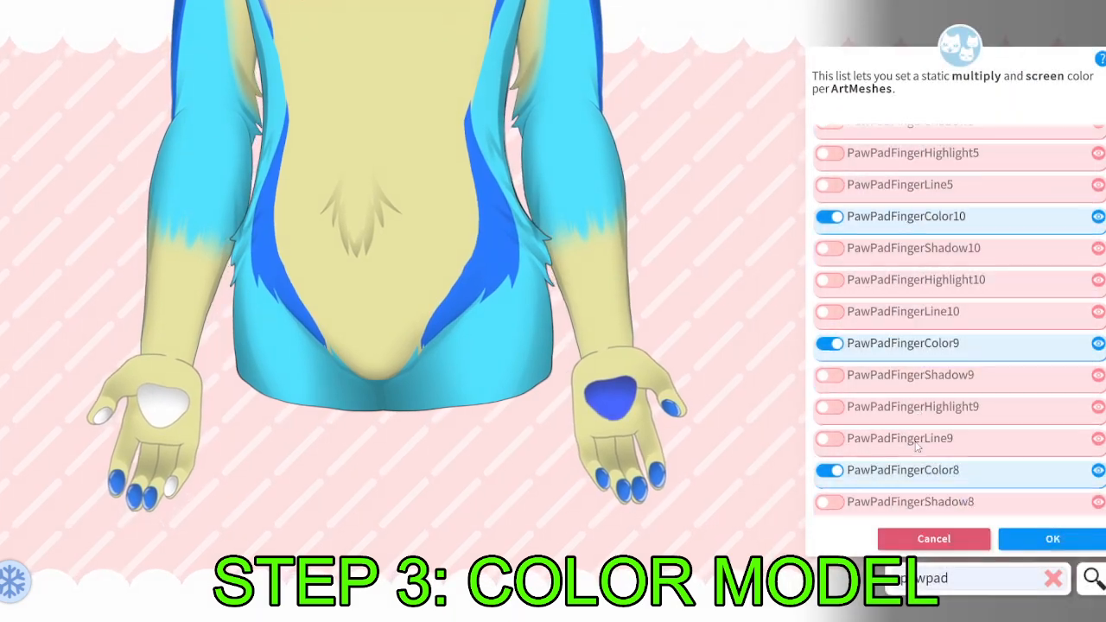
scroll(829, 472, down, 3)
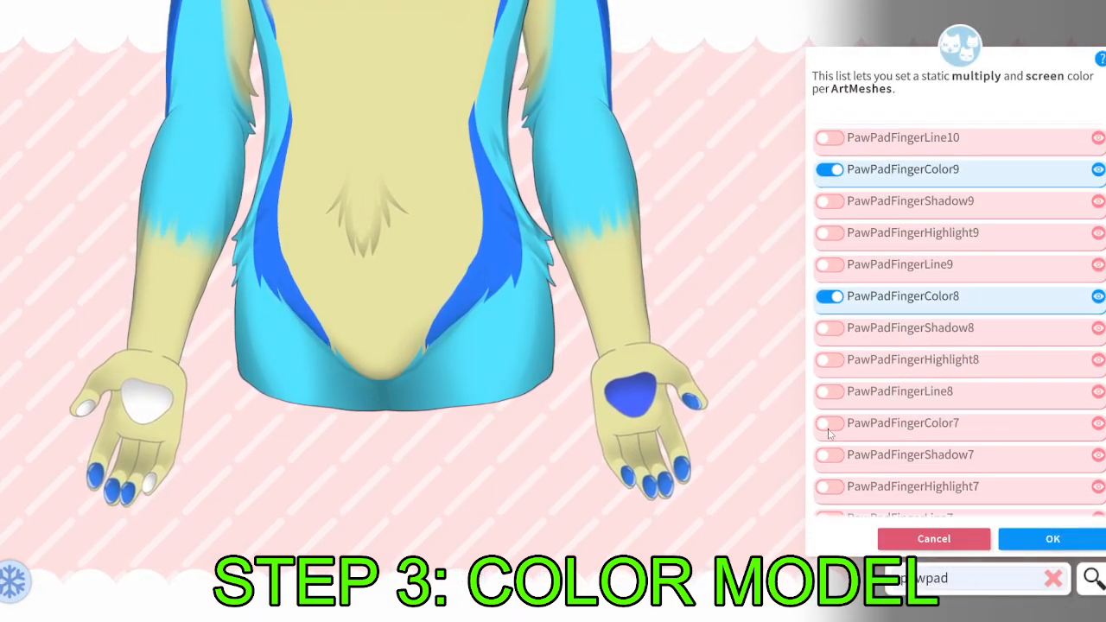
click(828, 422)
click(1058, 477)
click(1061, 476)
Enable the color override for PawPadFingerColor6 on the second thumb, paste the blue multiply color, and accept the screen color.
scroll(876, 488, down, 3)
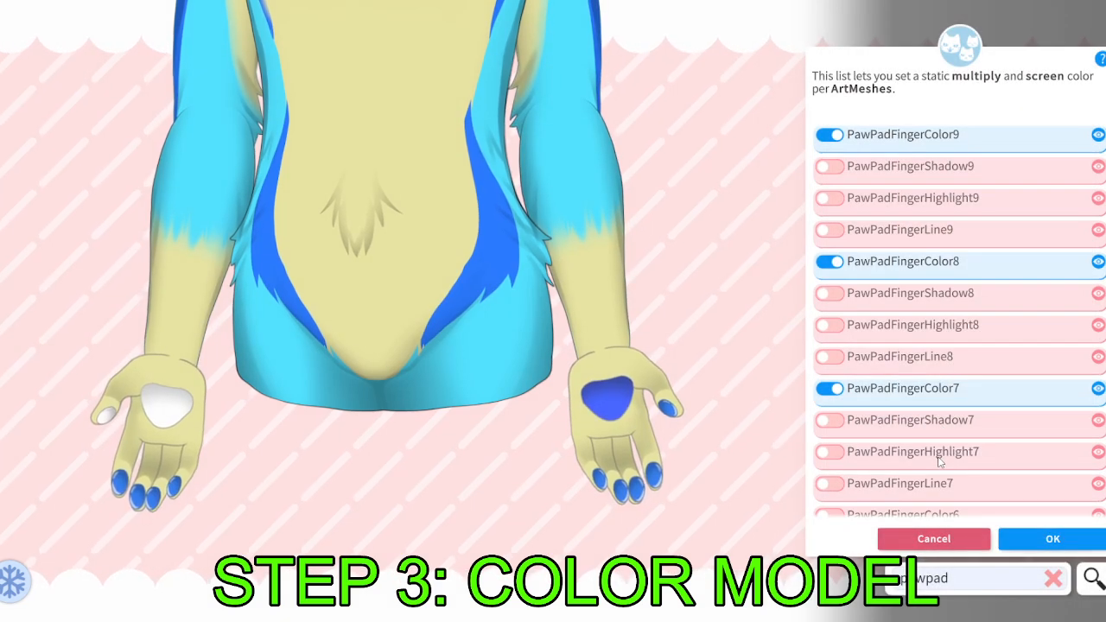
click(828, 445)
click(1054, 528)
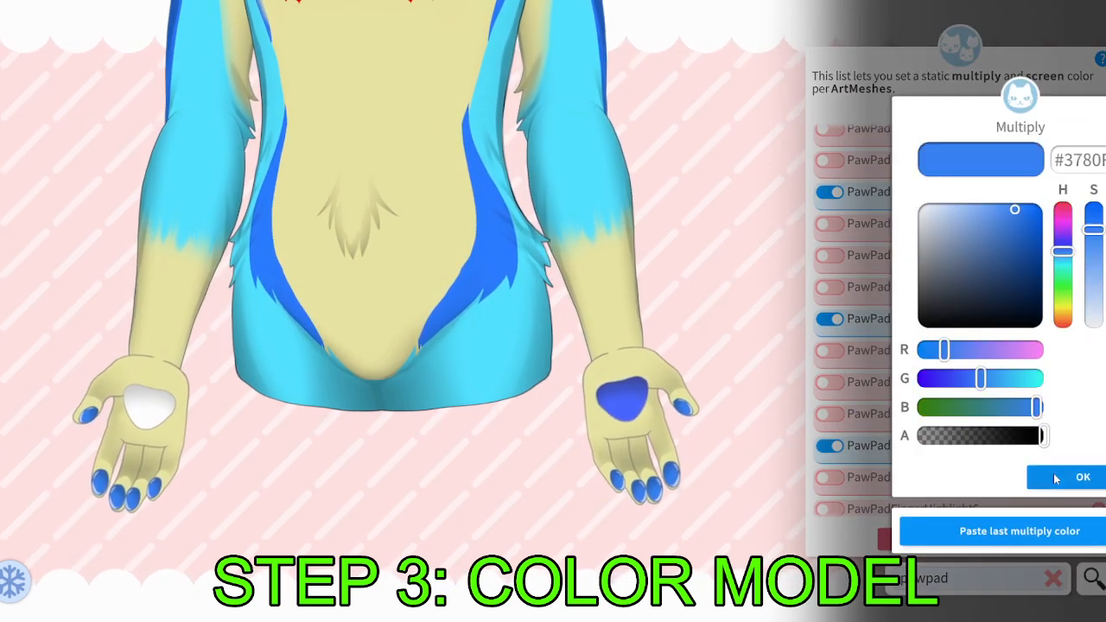
click(1056, 476)
click(1057, 476)
scroll(902, 486, down, 1)
scroll(902, 486, down, 3)
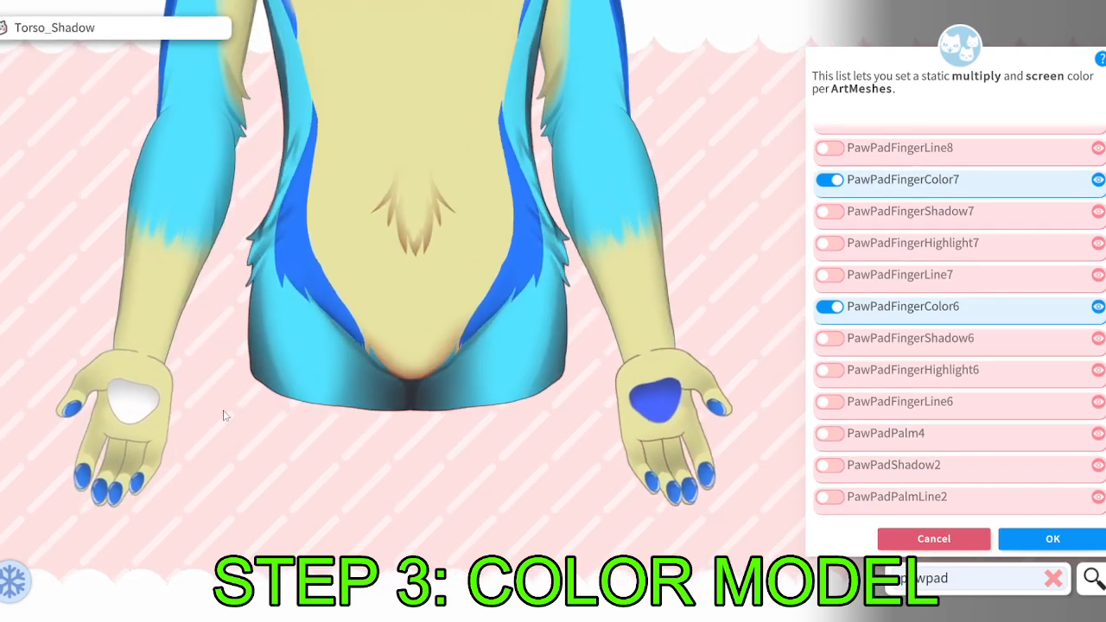
Enable the color override for PawPadPalm4, paste the blue multiply color, and accept the screen color.
click(162, 403)
click(841, 235)
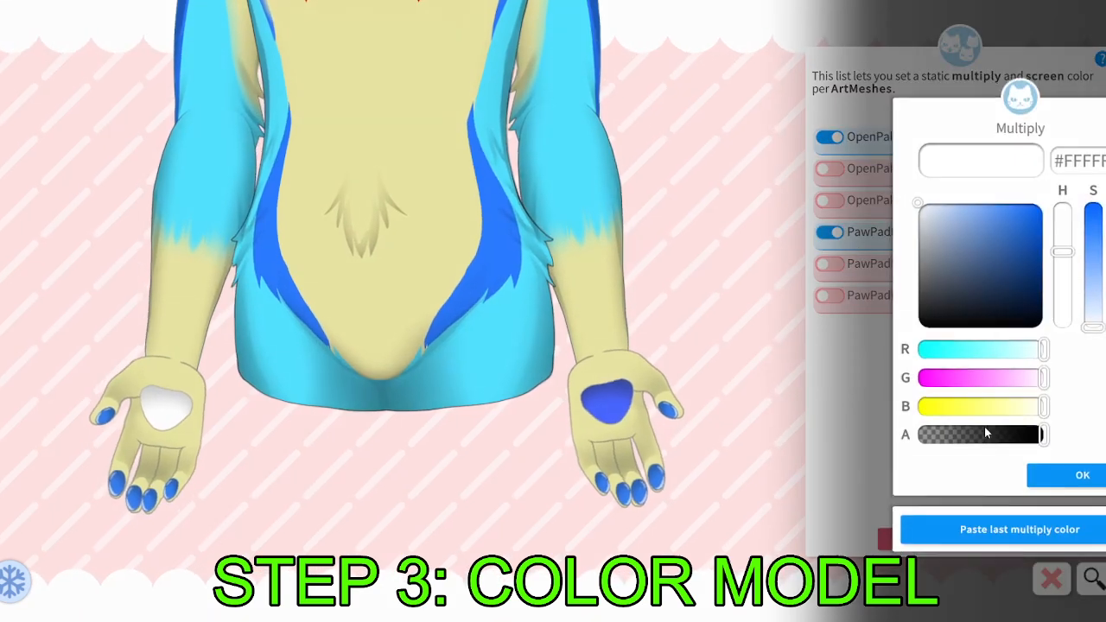
click(1036, 529)
click(1071, 475)
click(1071, 475)
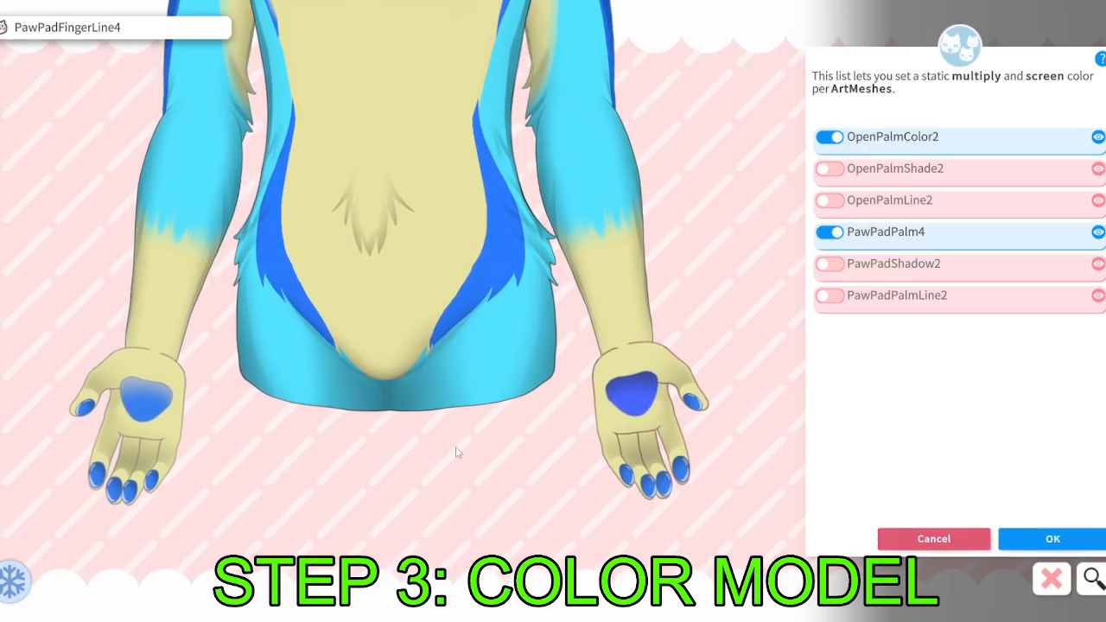
Enable the color override for OpenPalmShade2 and mix a light pink multiply color for the palm shading.
click(149, 377)
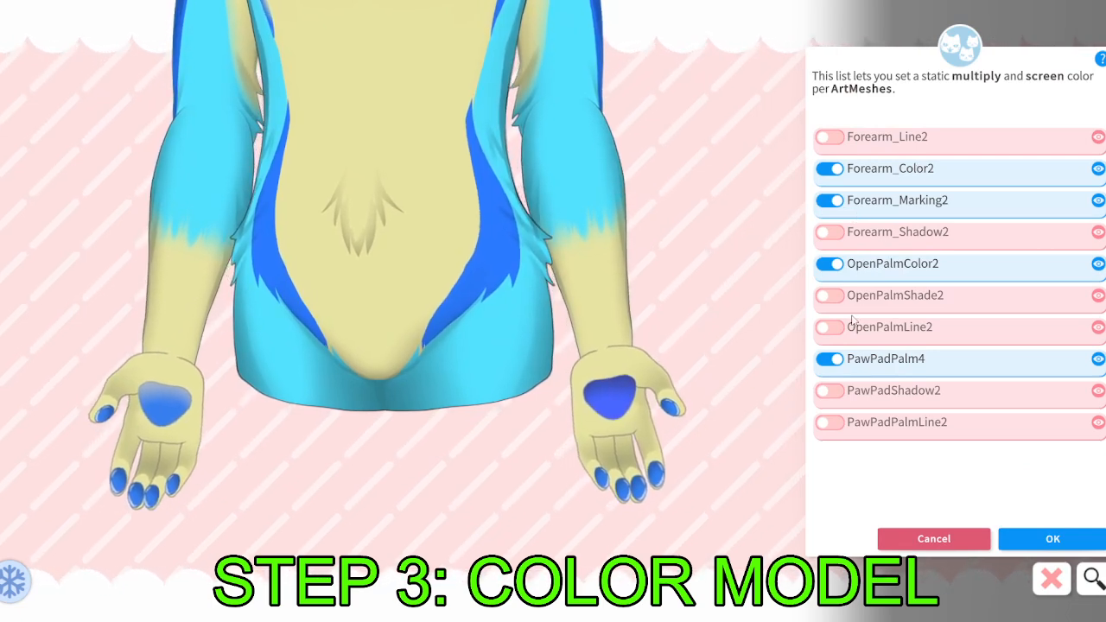
click(830, 295)
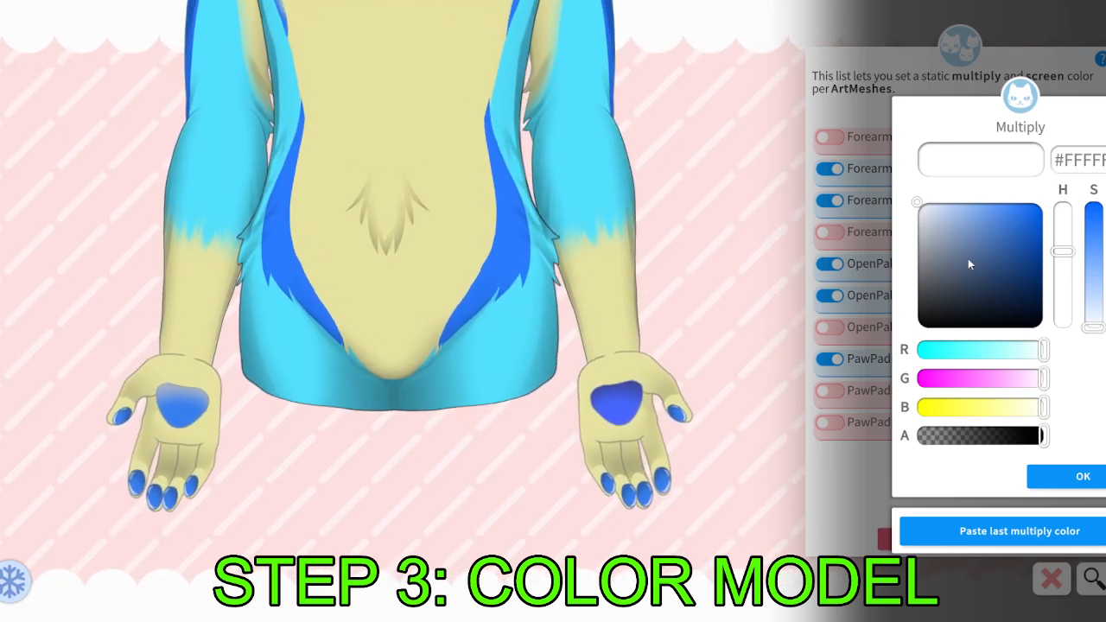
drag(964, 231, 972, 213)
drag(985, 350, 1055, 351)
mouse_move(984, 247)
mouse_down()
mouse_move(982, 211)
mouse_move(1014, 307)
mouse_move(1094, 164)
mouse_up()
mouse_move(1074, 126)
mouse_down()
mouse_move(984, 216)
mouse_move(989, 147)
mouse_move(959, 147)
mouse_move(1002, 196)
mouse_move(976, 233)
mouse_move(1007, 201)
mouse_move(1009, 221)
mouse_up()
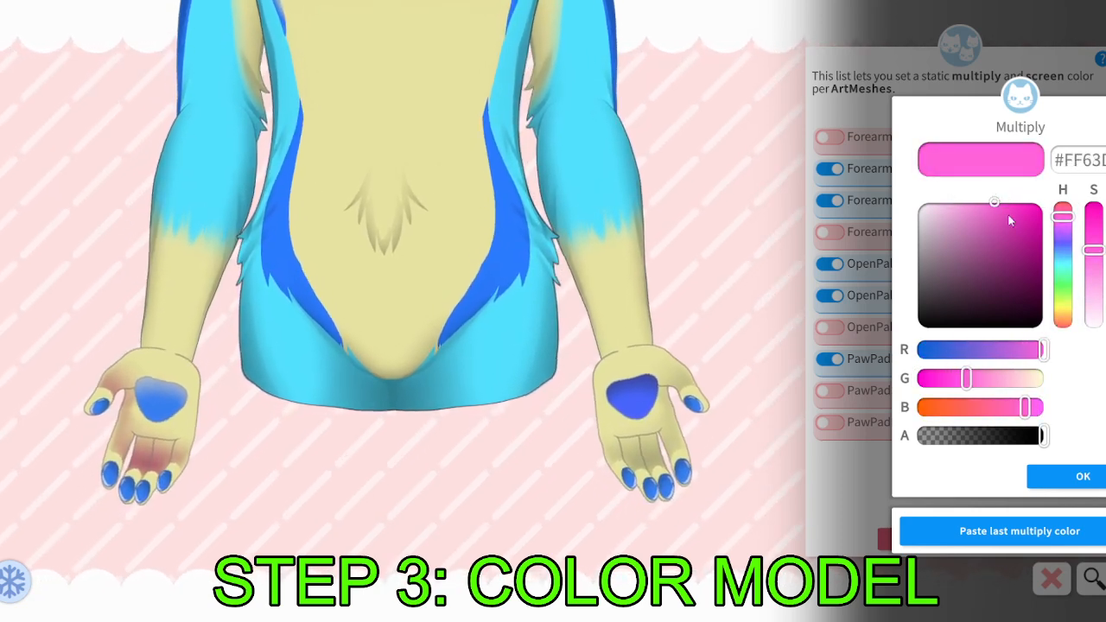
mouse_move(1067, 320)
mouse_down()
mouse_move(1062, 202)
mouse_move(996, 209)
mouse_move(990, 234)
mouse_move(987, 201)
mouse_up()
click(1018, 214)
mouse_move(1017, 409)
mouse_down()
mouse_move(1027, 408)
mouse_move(997, 412)
mouse_up()
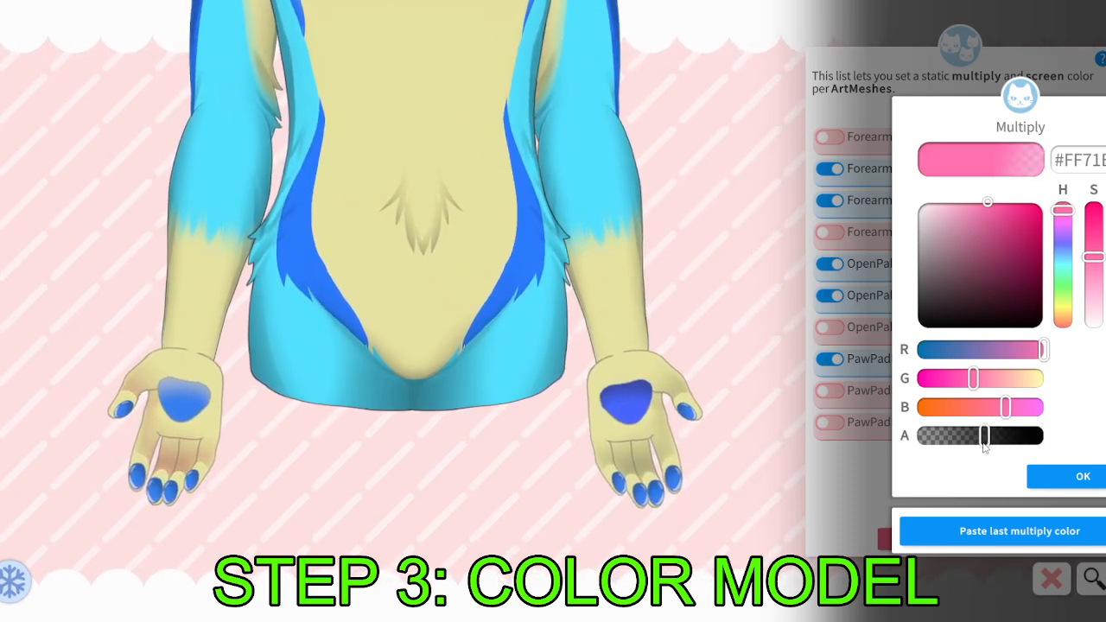
Lower the alpha of OpenPalmShade2's pink multiply color to about one third and keep the screen color black.
drag(982, 444, 964, 458)
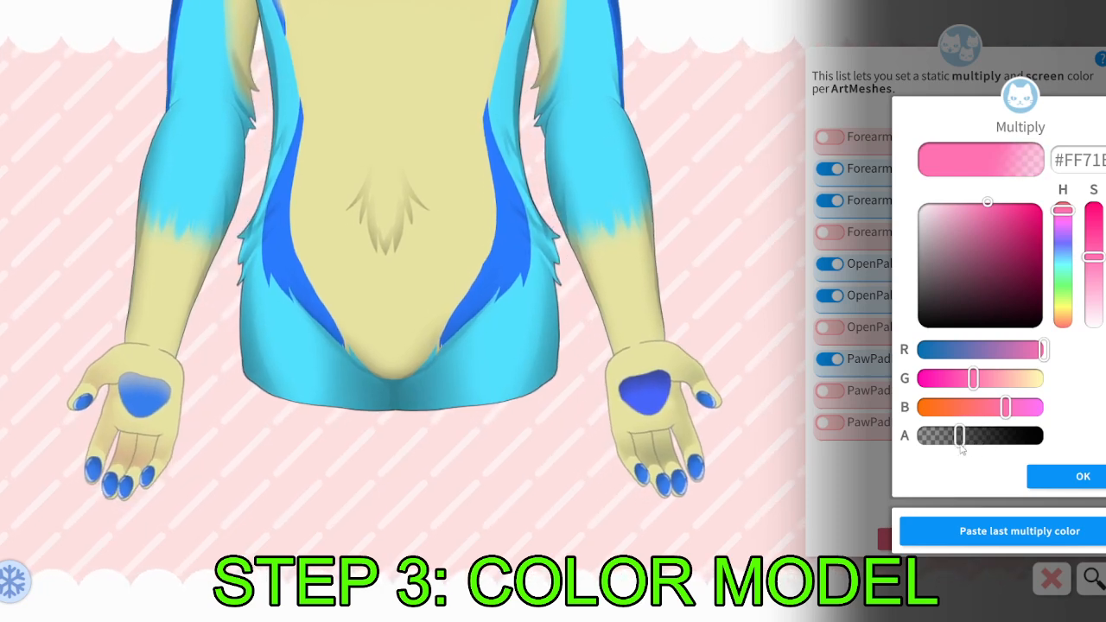
click(1081, 478)
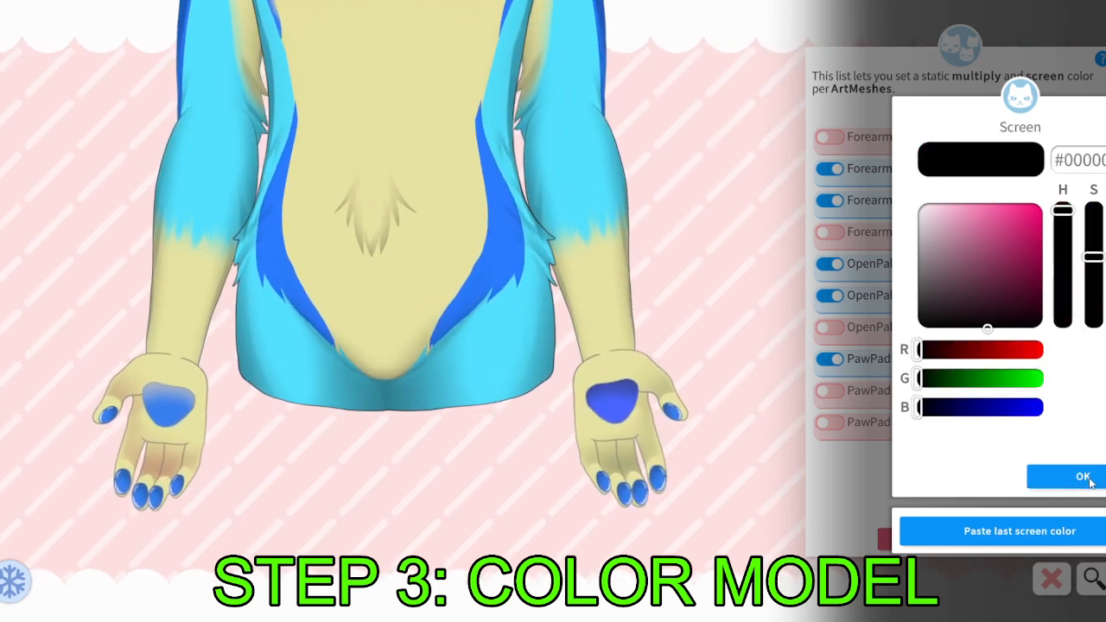
click(1089, 480)
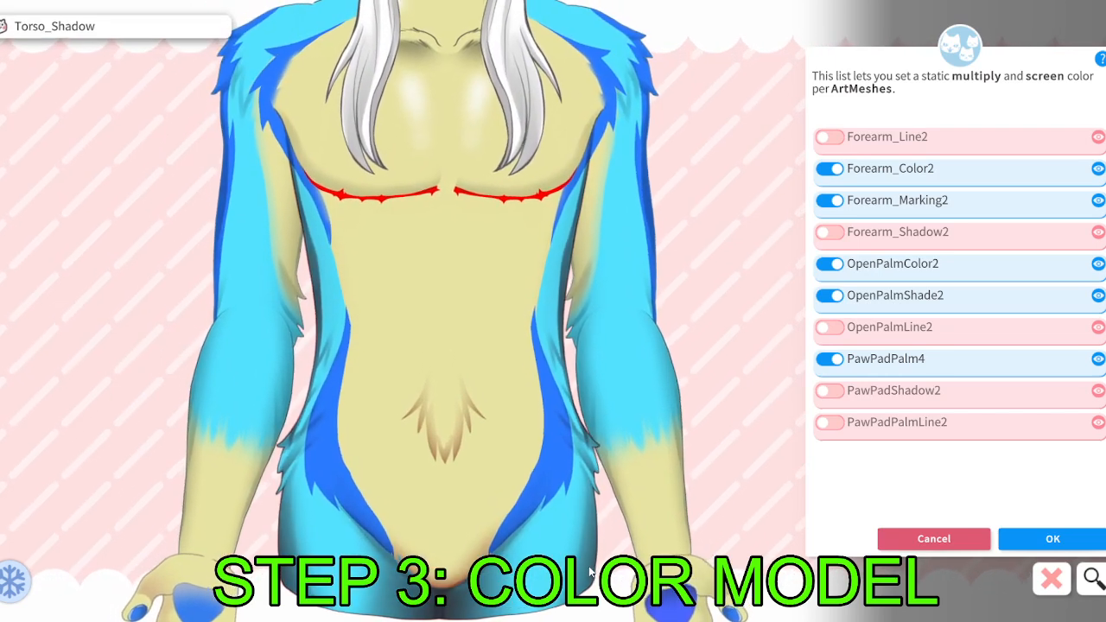
Enable the color override for Torso_Shadow with a hot pink multiply color at about half alpha and a solid hot pink screen color.
click(590, 472)
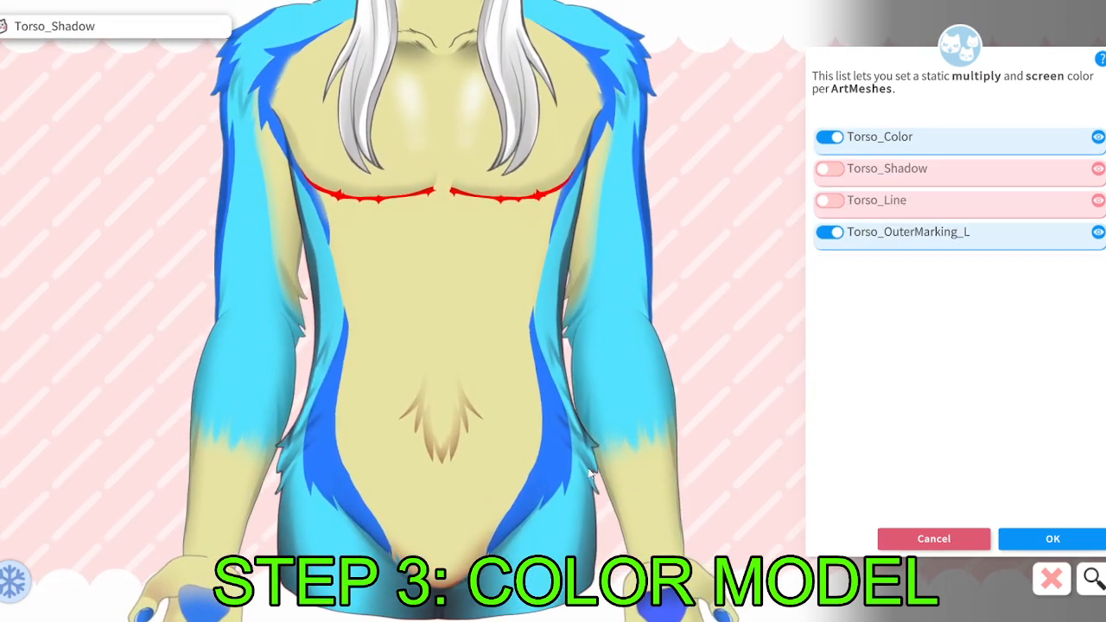
click(831, 169)
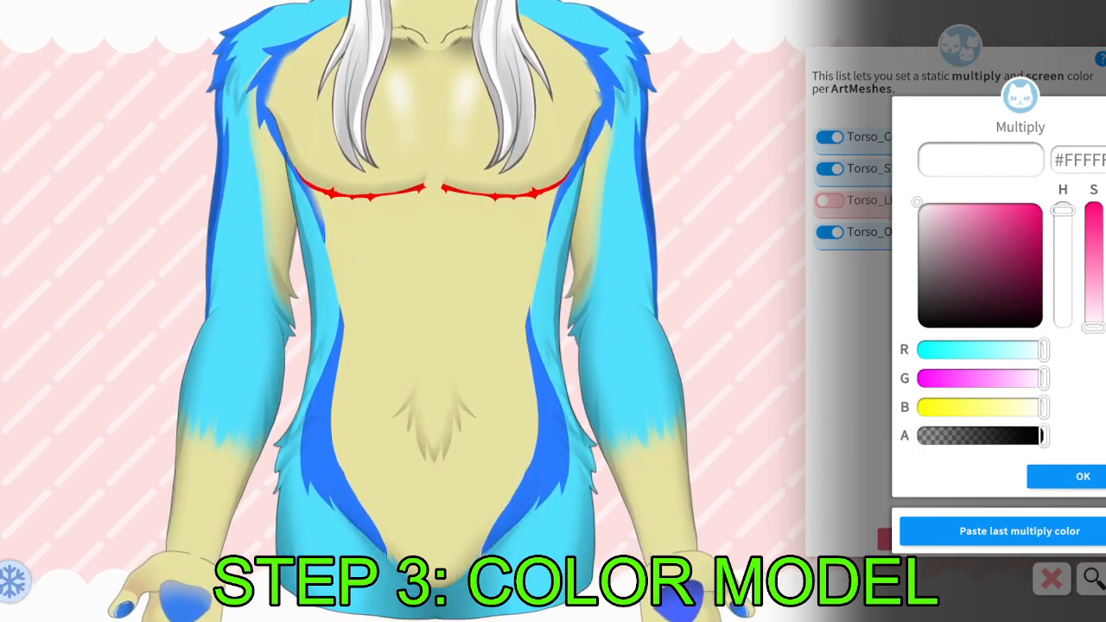
drag(1041, 435, 815, 428)
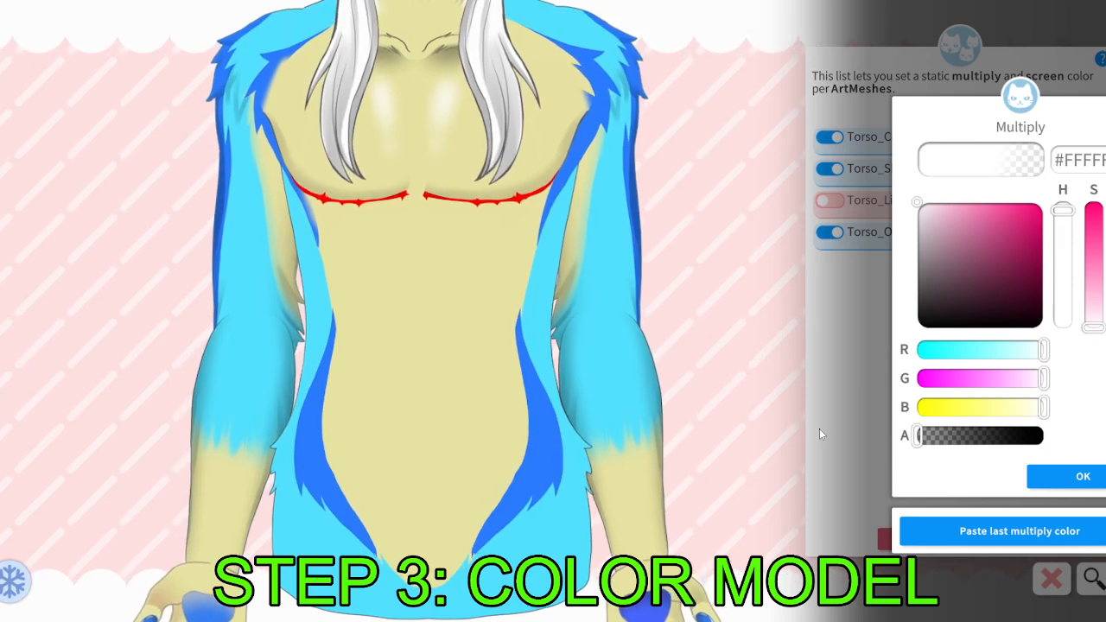
drag(920, 435, 1026, 441)
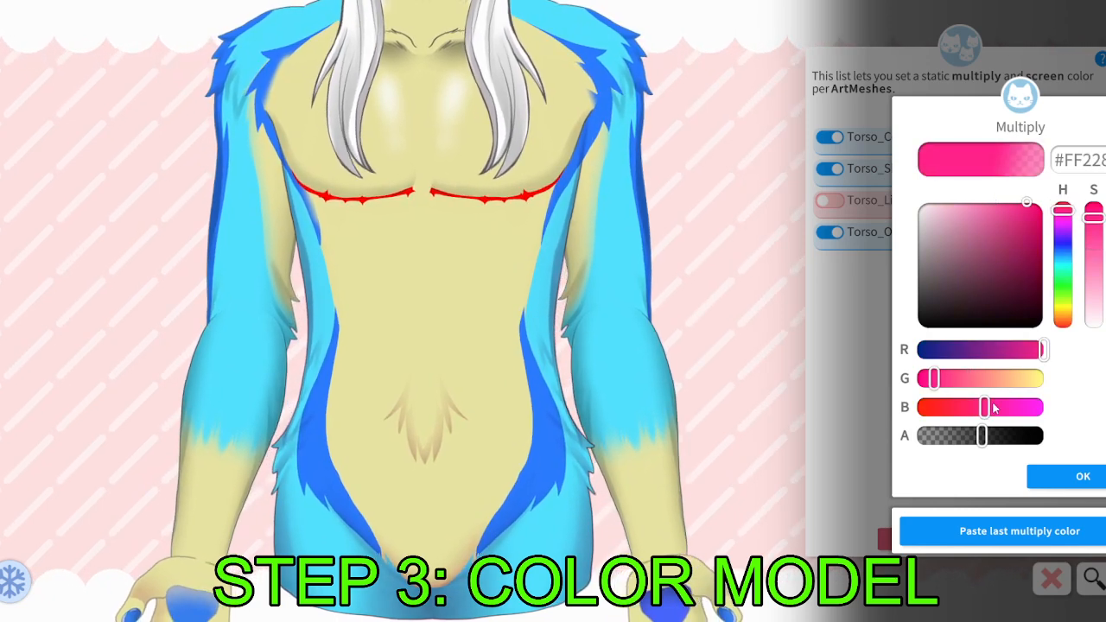
drag(1008, 353, 971, 358)
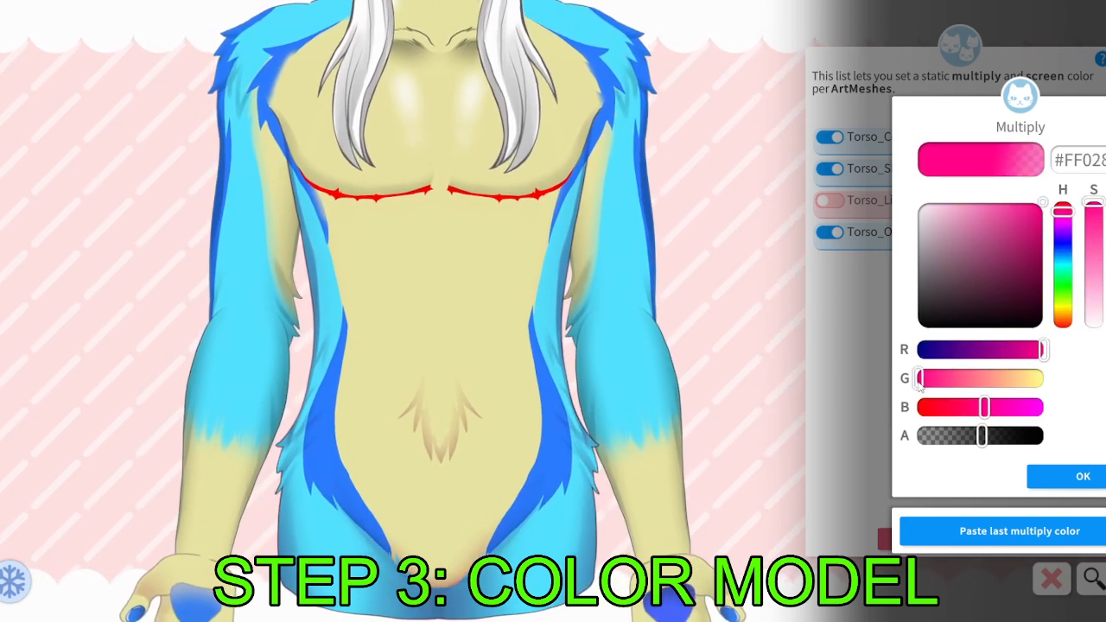
click(1050, 474)
mouse_move(987, 250)
mouse_down()
mouse_move(1007, 219)
mouse_move(1030, 280)
mouse_up()
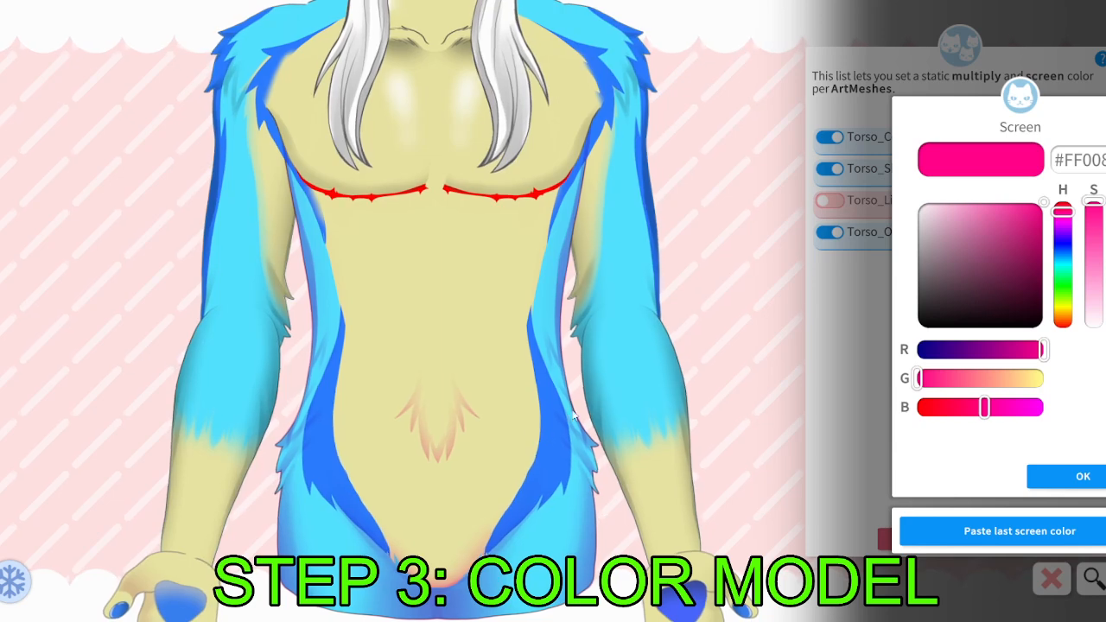
click(1049, 477)
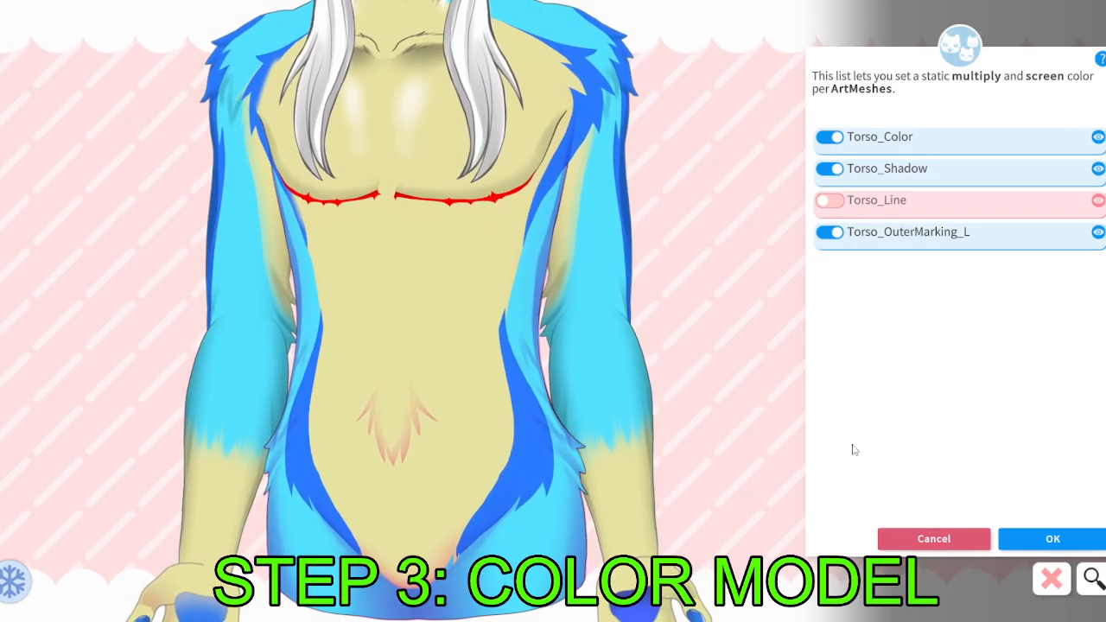
Enable the color override for Forearm_Shadow and paste the hot pink multiply and screen colors.
scroll(641, 449, down, 3)
scroll(647, 462, up, 2)
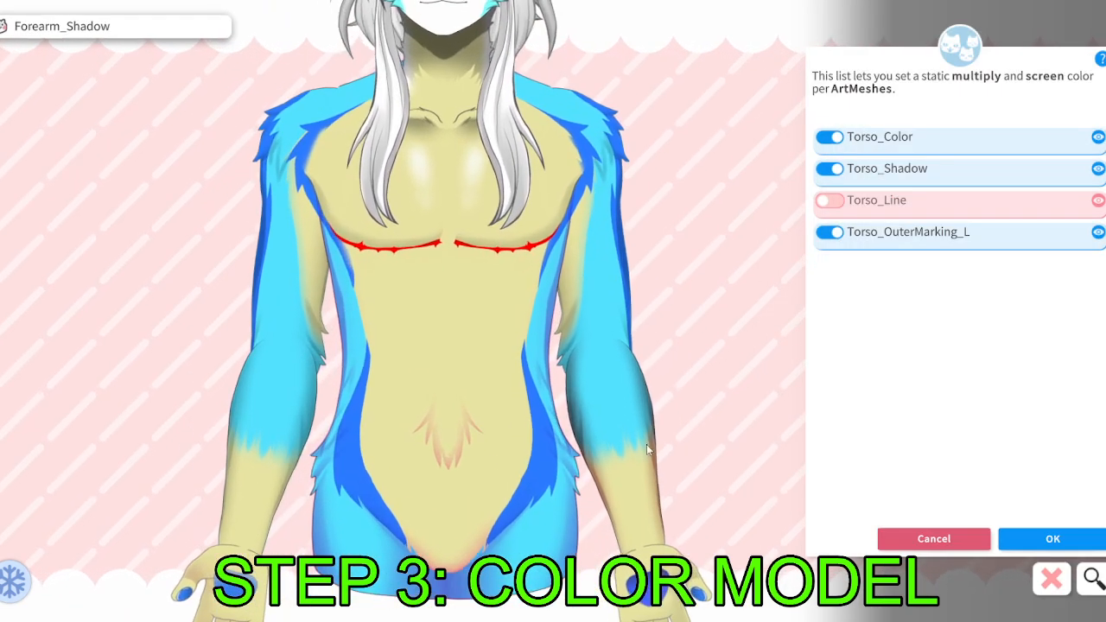
click(828, 140)
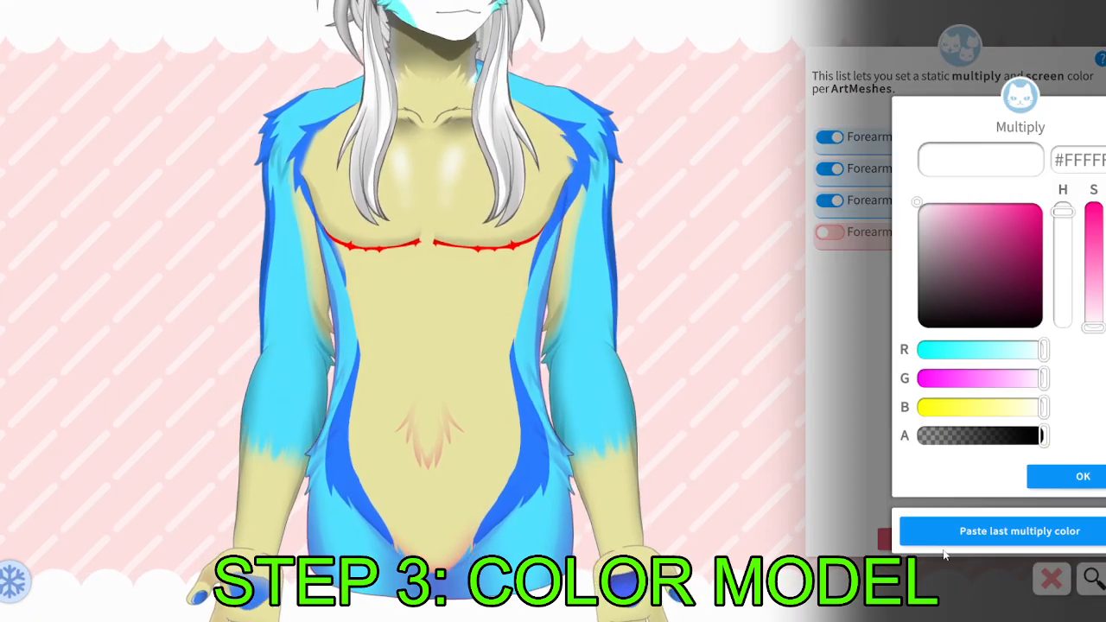
click(967, 532)
click(1023, 530)
click(1079, 476)
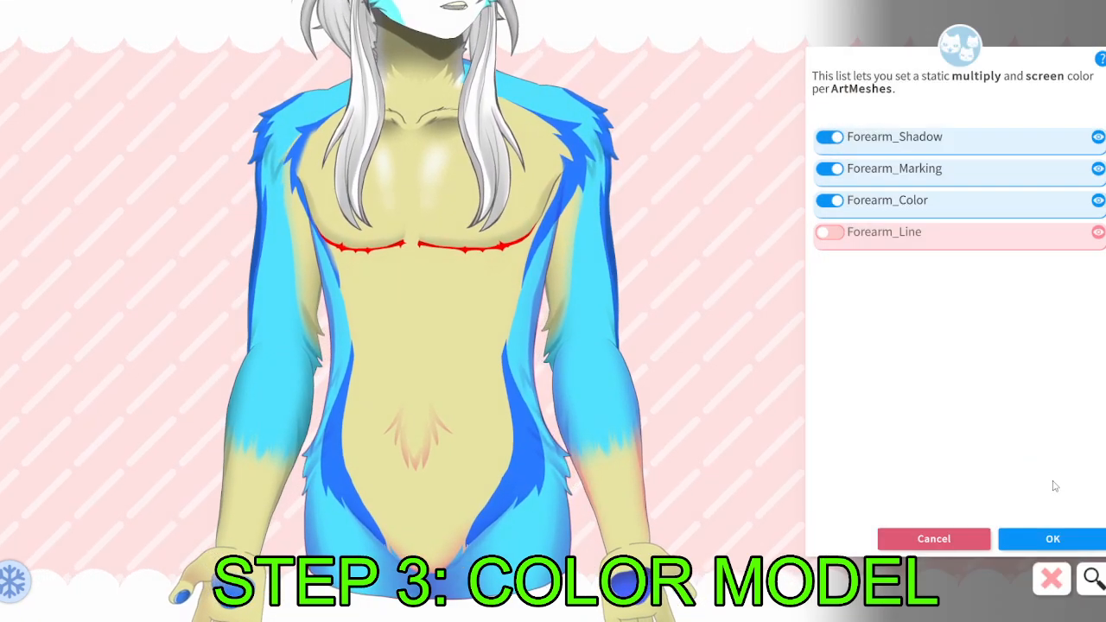
Enable the color override for Forearm_Shadow2 on the other arm and paste the same hot pink multiply and screen colors.
scroll(604, 439, up, 3)
drag(744, 537, 705, 334)
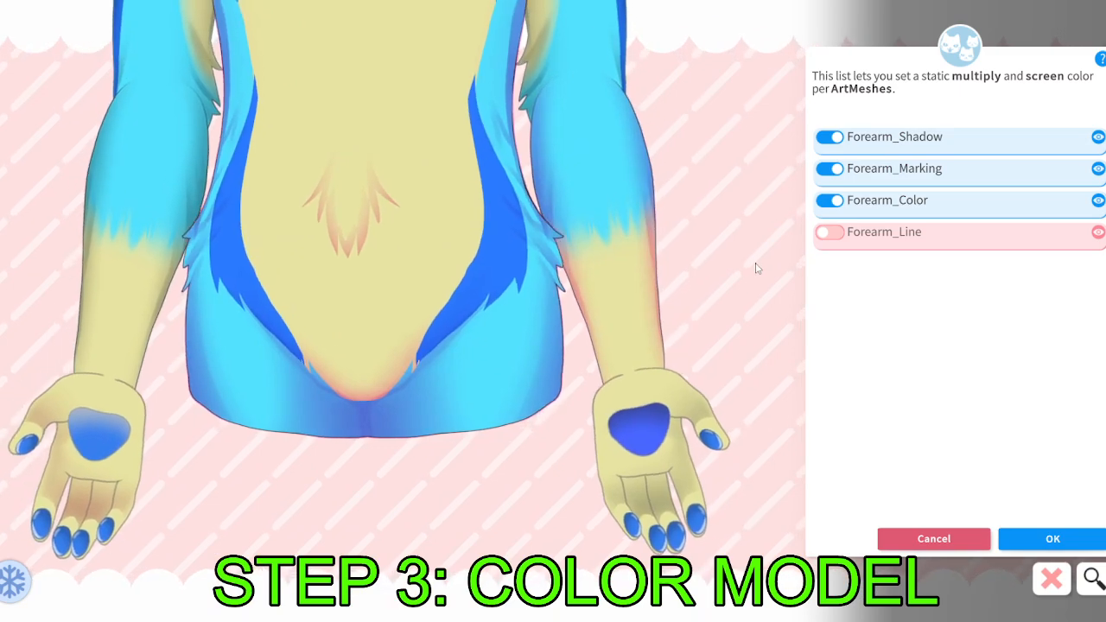
click(158, 278)
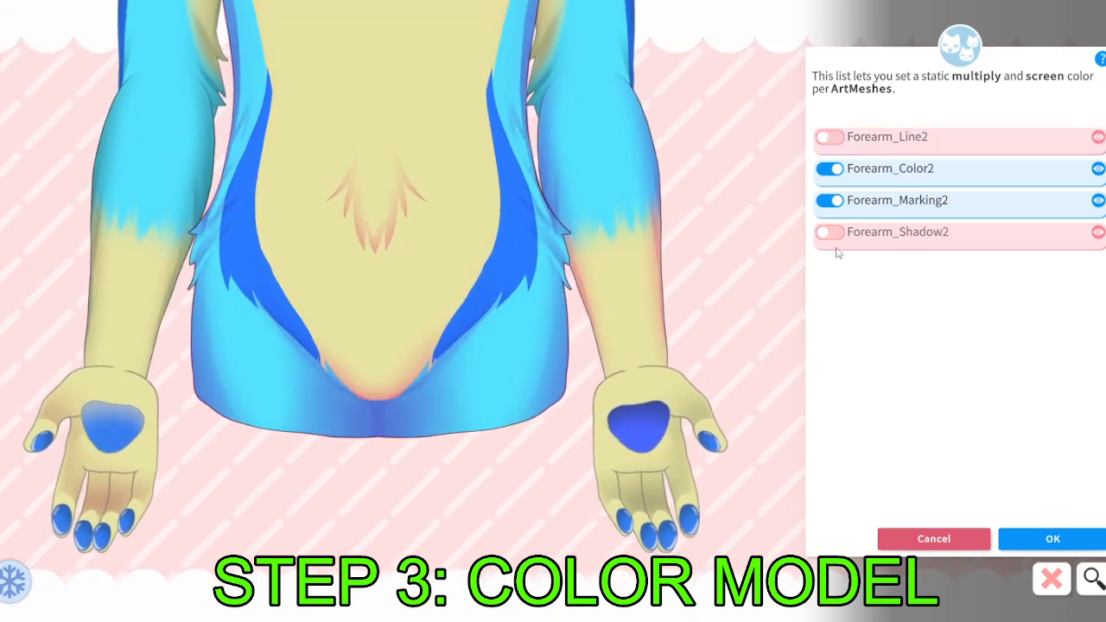
click(829, 231)
click(993, 531)
click(1079, 474)
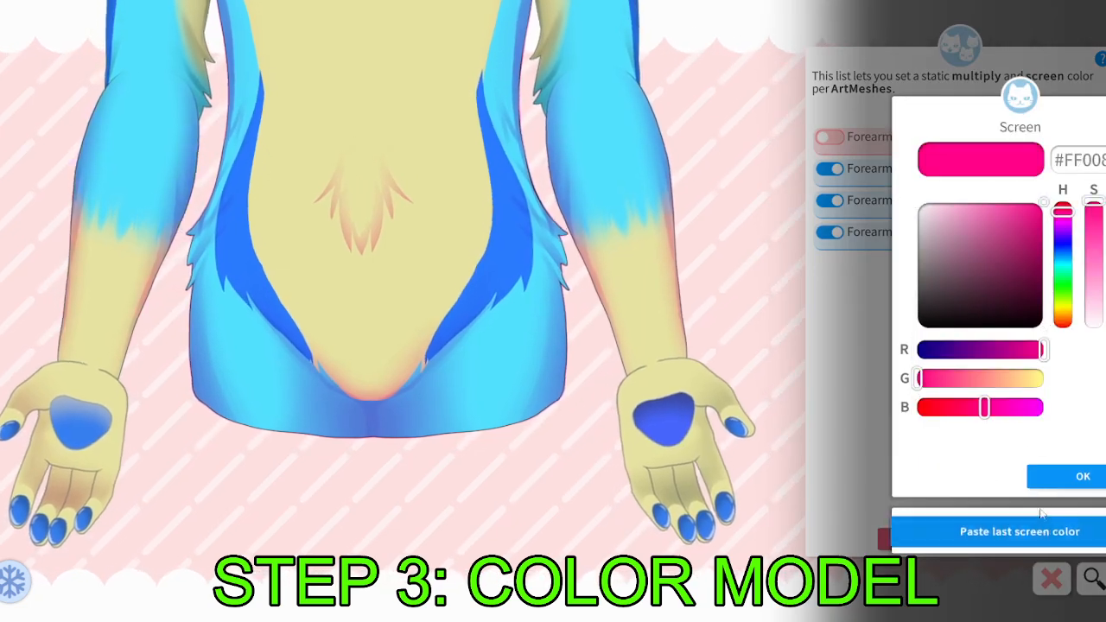
click(1066, 477)
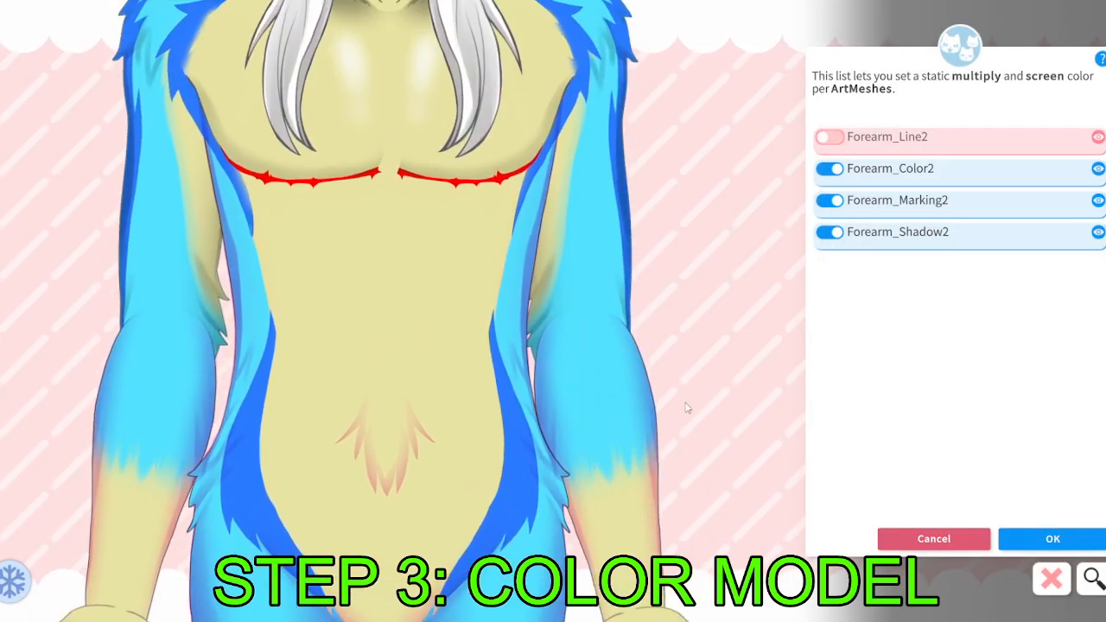
Enable the color override for Bicep_Shadow and paste the hot pink multiply and screen colors.
click(542, 305)
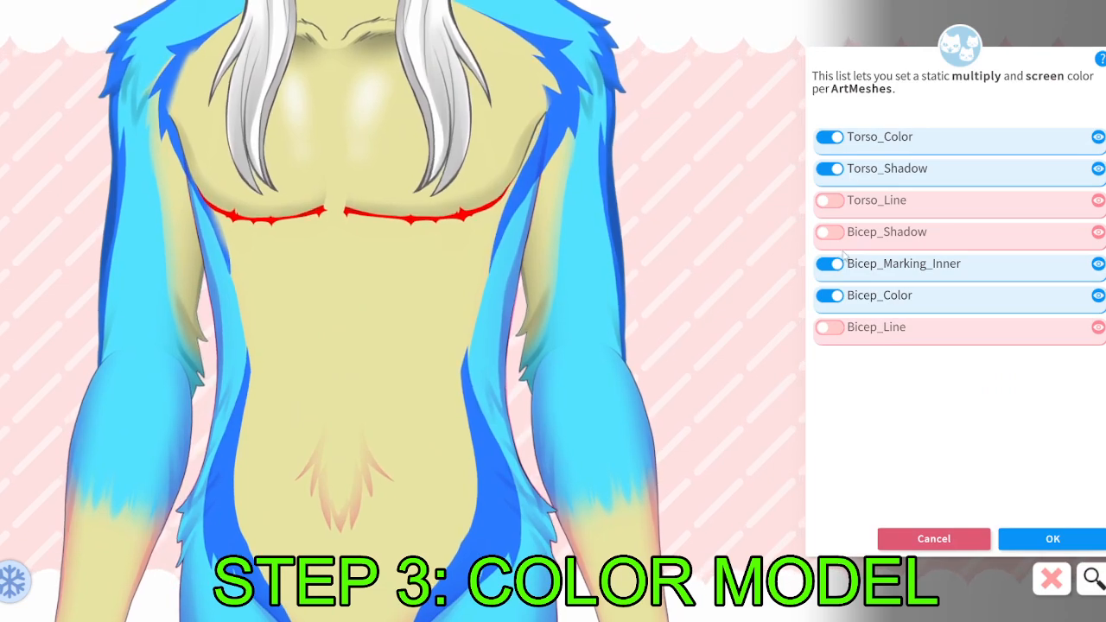
click(826, 233)
click(993, 530)
click(1078, 475)
click(993, 530)
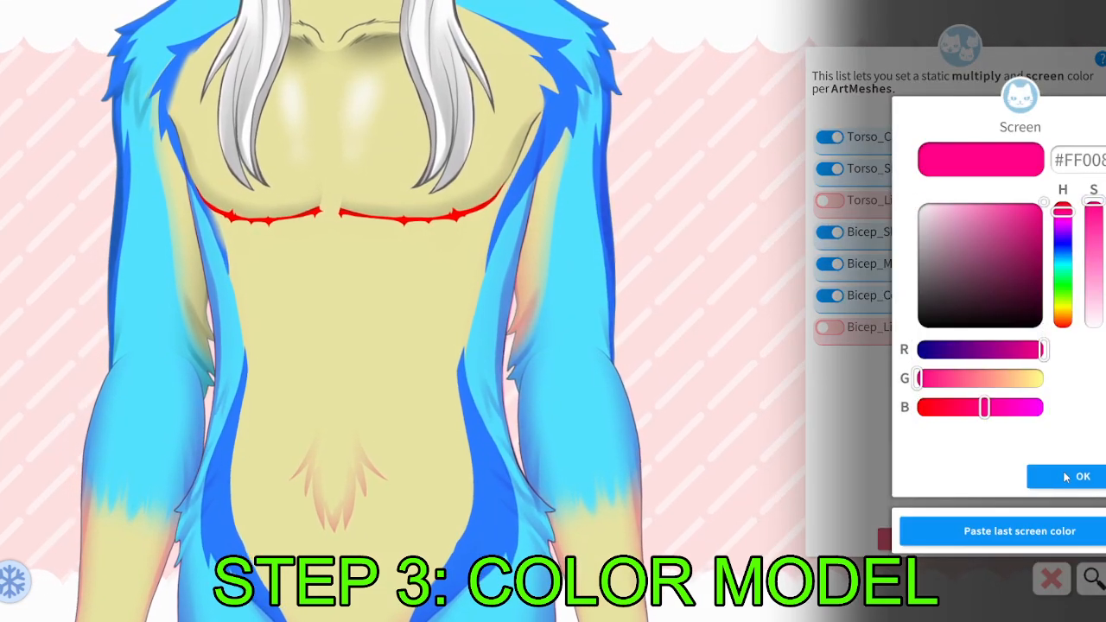
click(1079, 475)
Enable the color override for Bicep_Shadow2 and paste the hot pink multiply and screen colors.
click(204, 316)
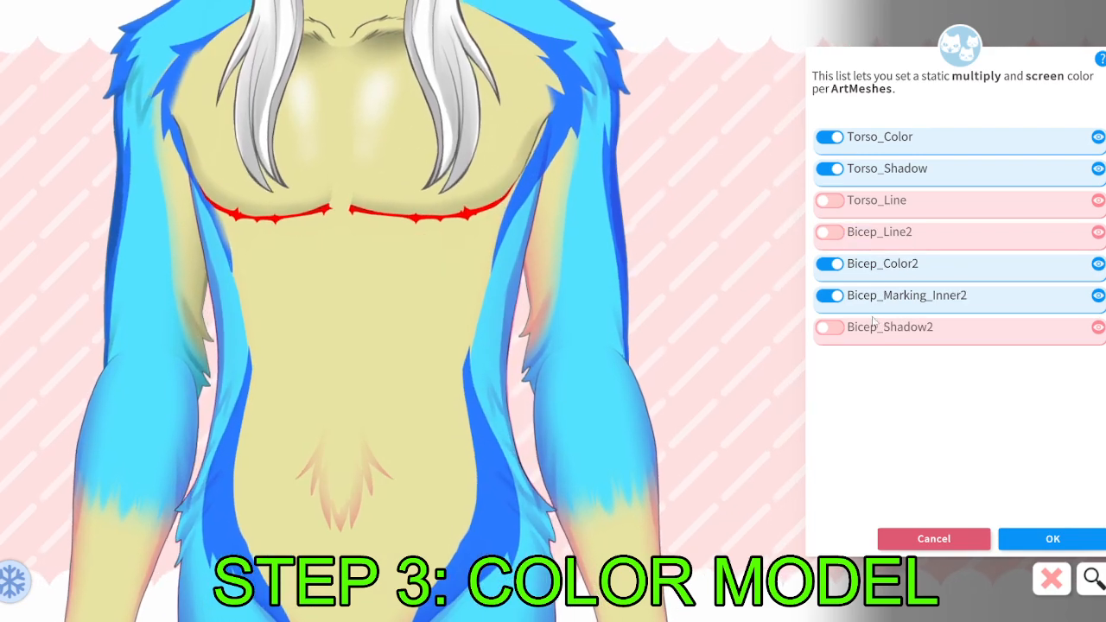
click(829, 327)
click(993, 530)
click(1079, 474)
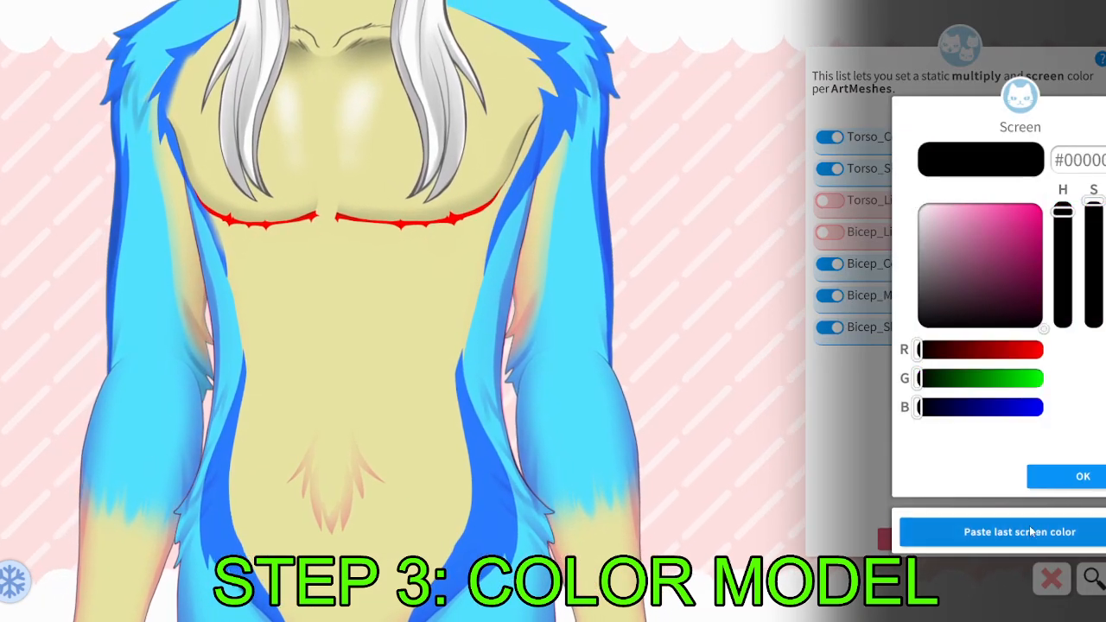
click(993, 530)
click(1079, 474)
Enable the color override for Collarbone_Shadow and paste the hot pink multiply and screen colors.
click(383, 112)
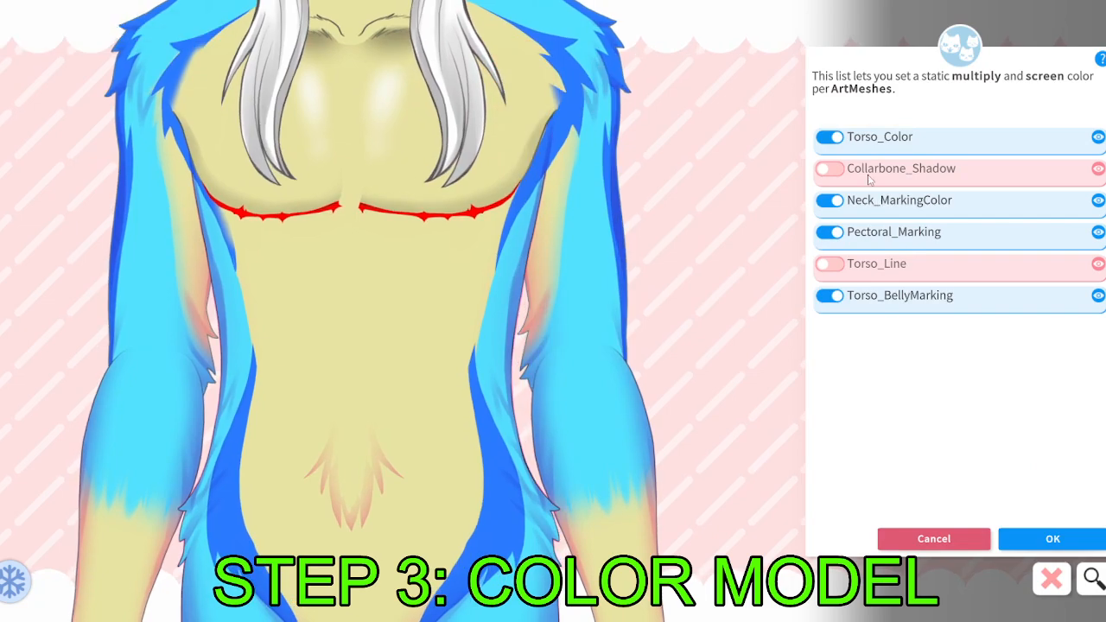
click(829, 169)
click(1002, 524)
click(1079, 472)
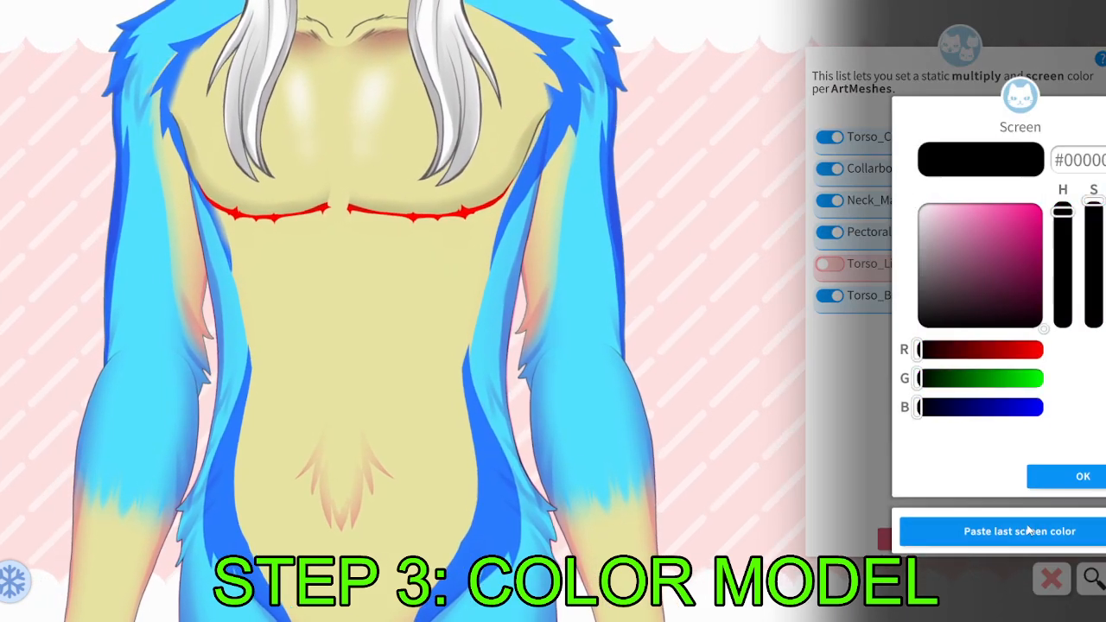
click(1002, 524)
click(1079, 472)
Enable the color override for PEctoral_Shadow and paste the hot pink multiply and screen colors.
click(518, 154)
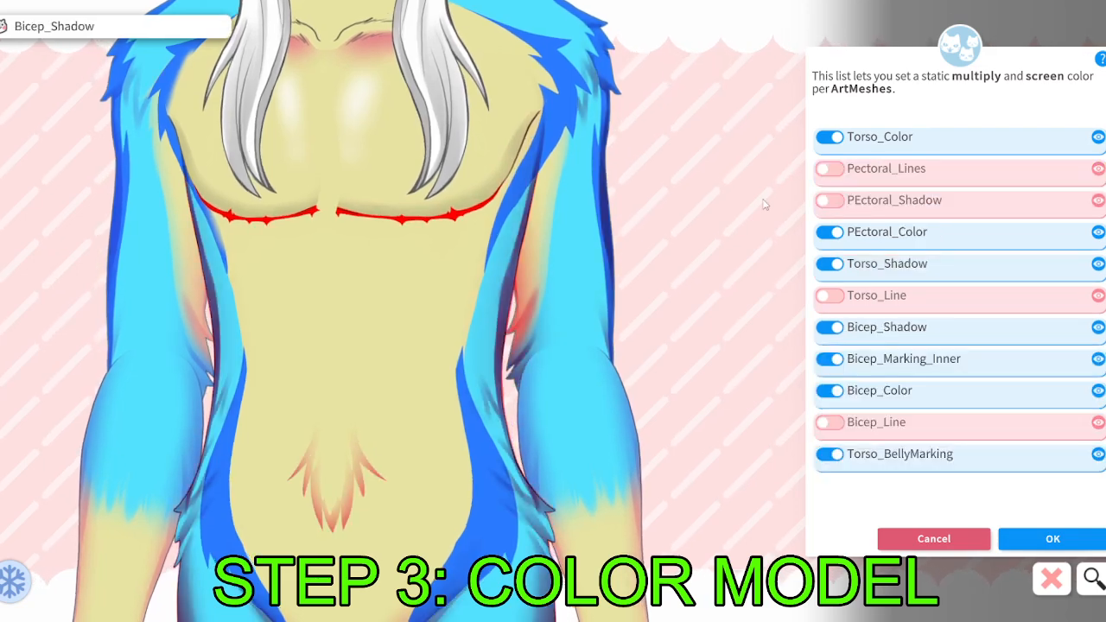
click(829, 199)
click(1001, 524)
click(1079, 472)
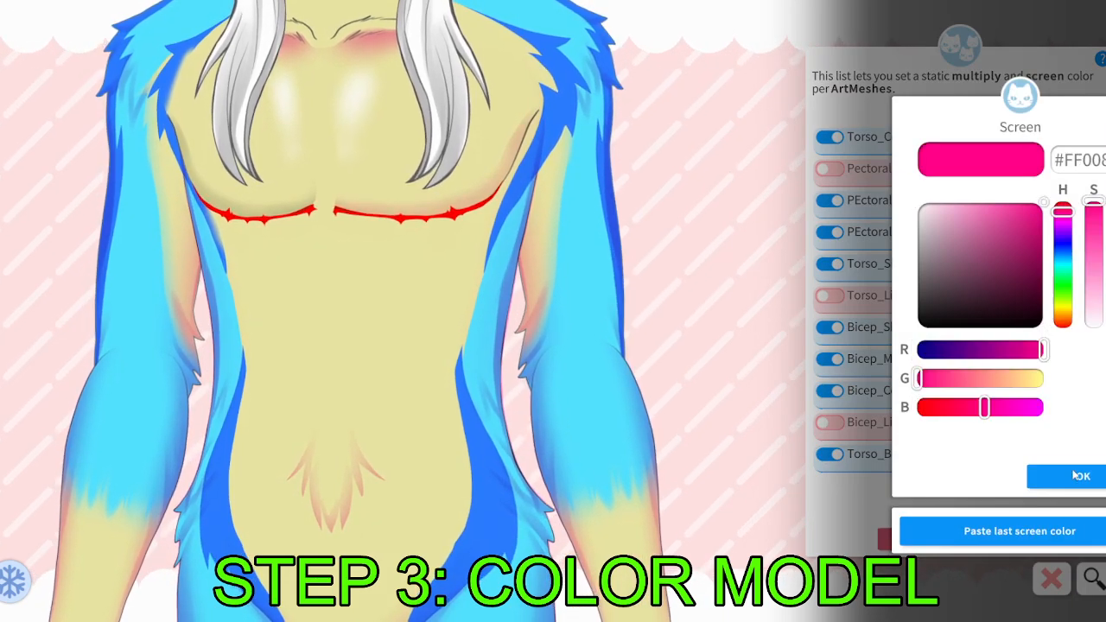
click(1079, 475)
Enable the color override for PEctoral_Shadow2 and apply the same hot pink multiply and screen colors.
click(231, 197)
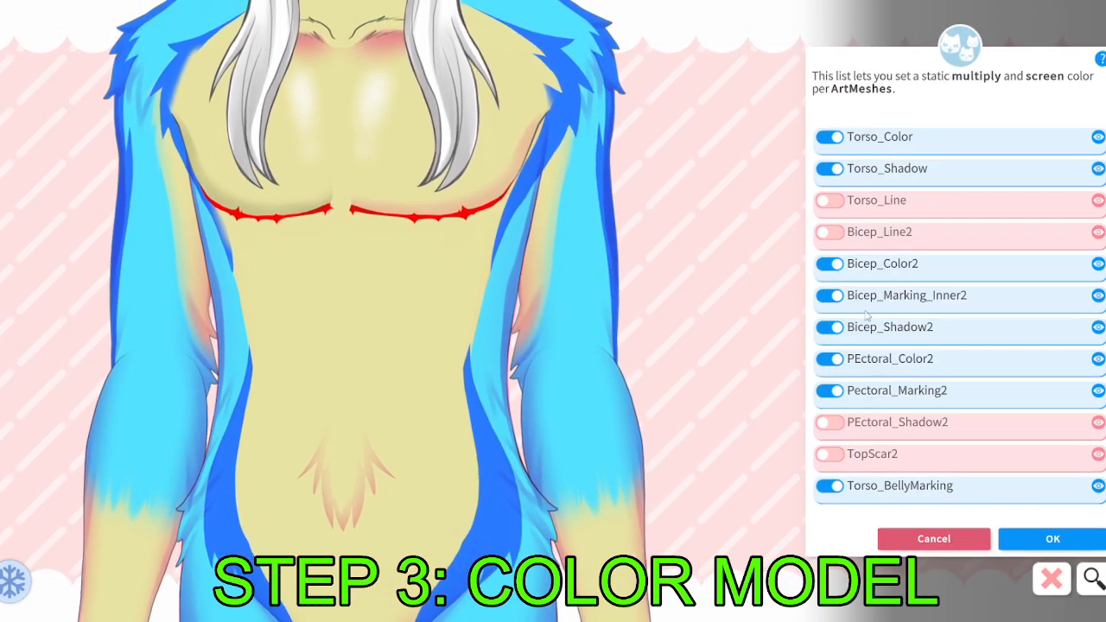
click(830, 421)
click(1079, 474)
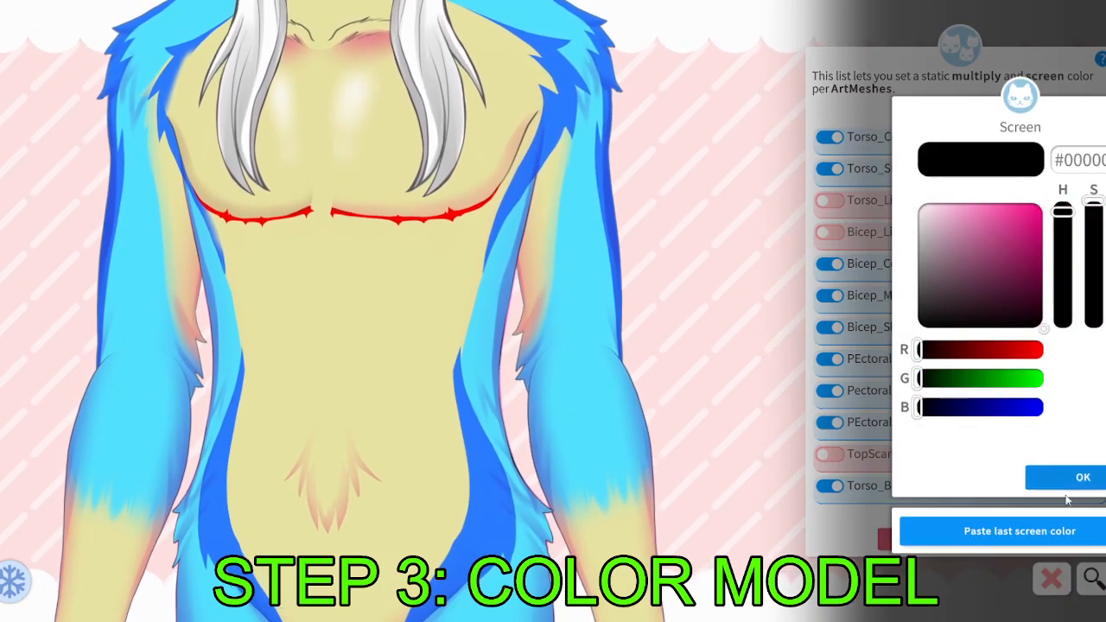
click(1059, 480)
scroll(635, 319, down, 3)
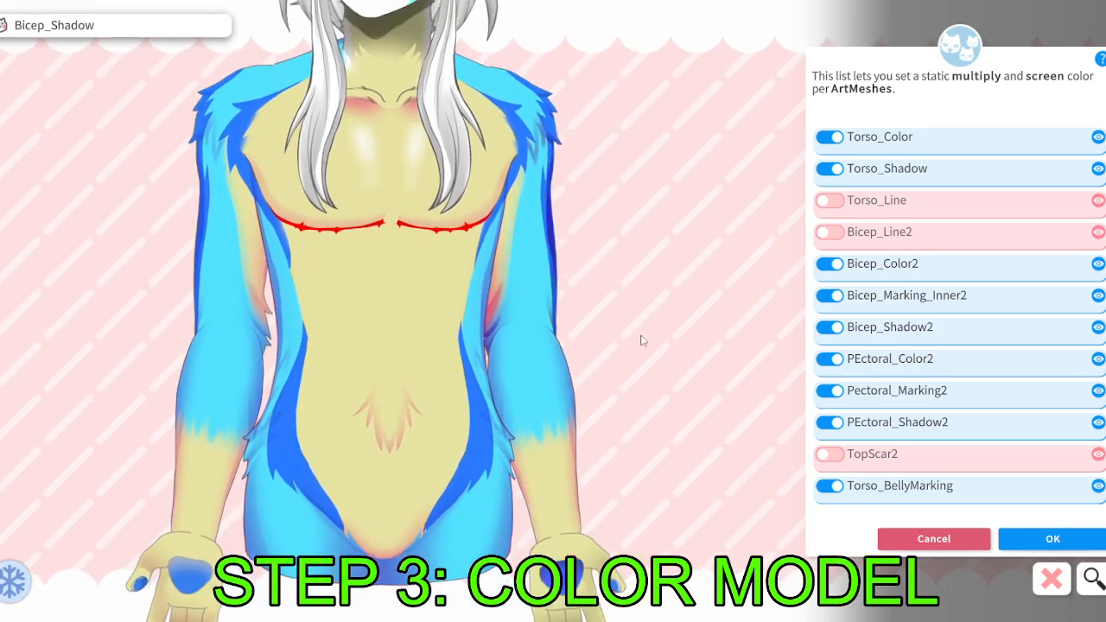
scroll(635, 302, up, 2)
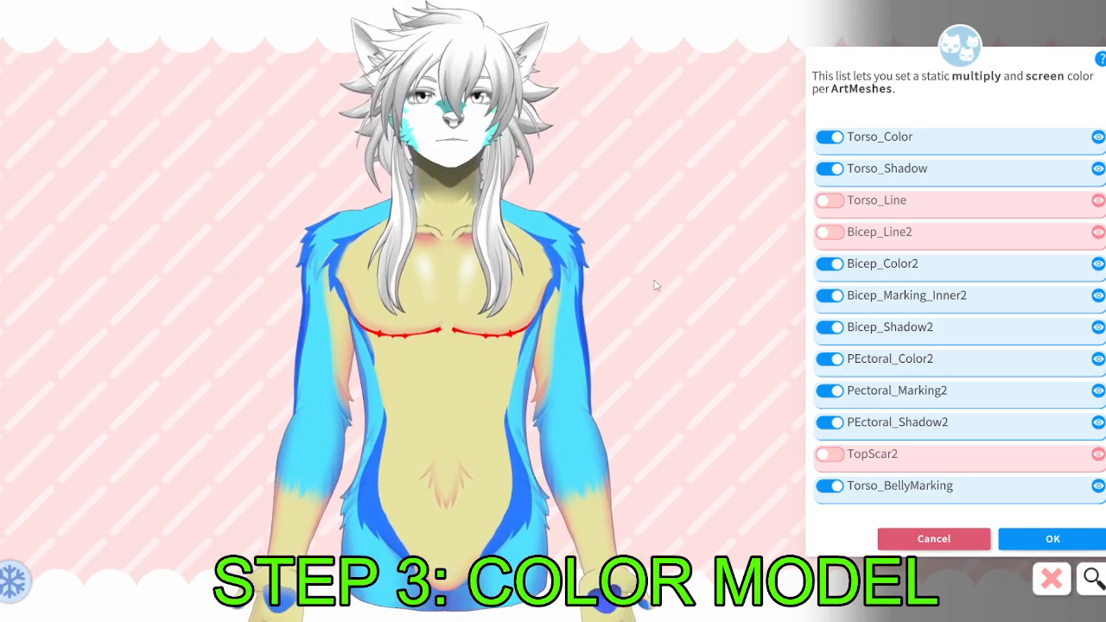
Enable the color override for Neck_shading and paste the hot pink multiply and screen colors.
scroll(425, 191, up, 5)
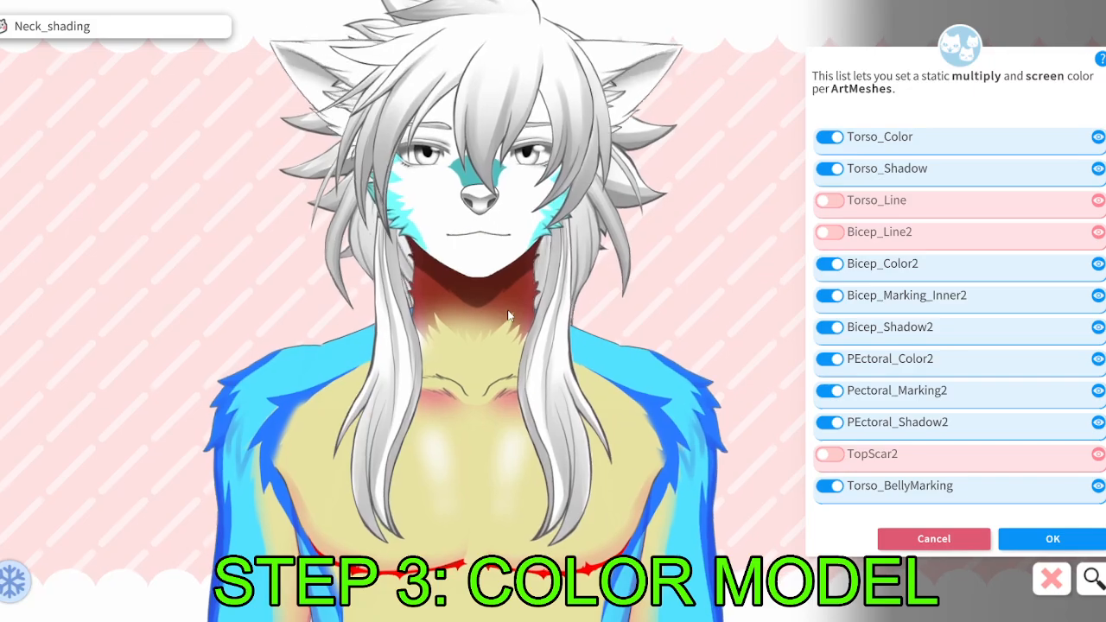
click(509, 316)
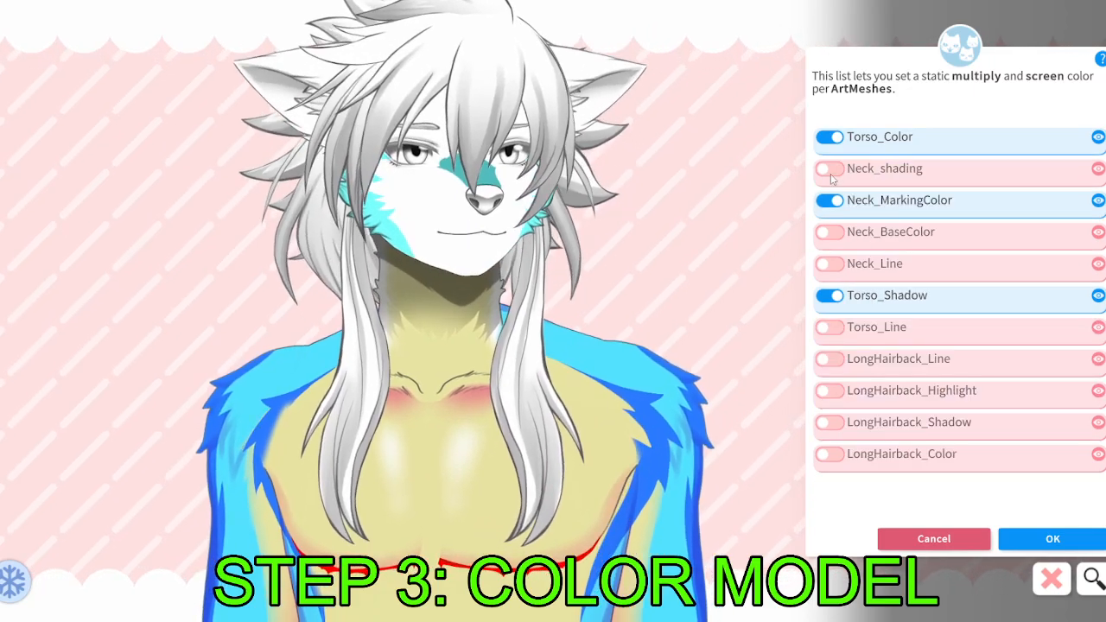
click(830, 169)
click(981, 530)
click(1061, 479)
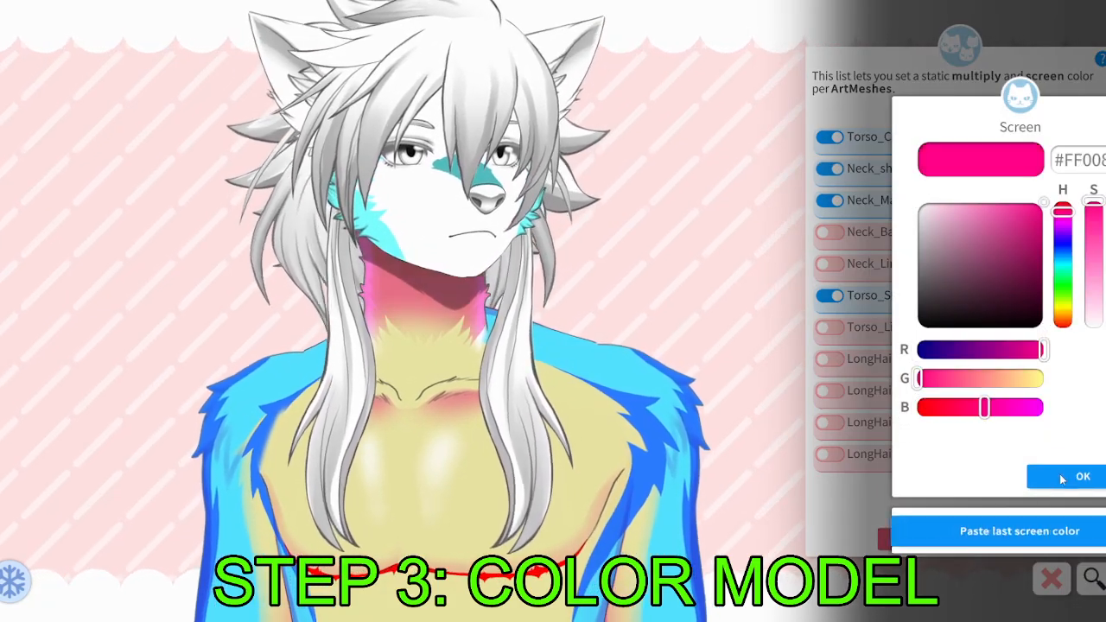
click(1061, 478)
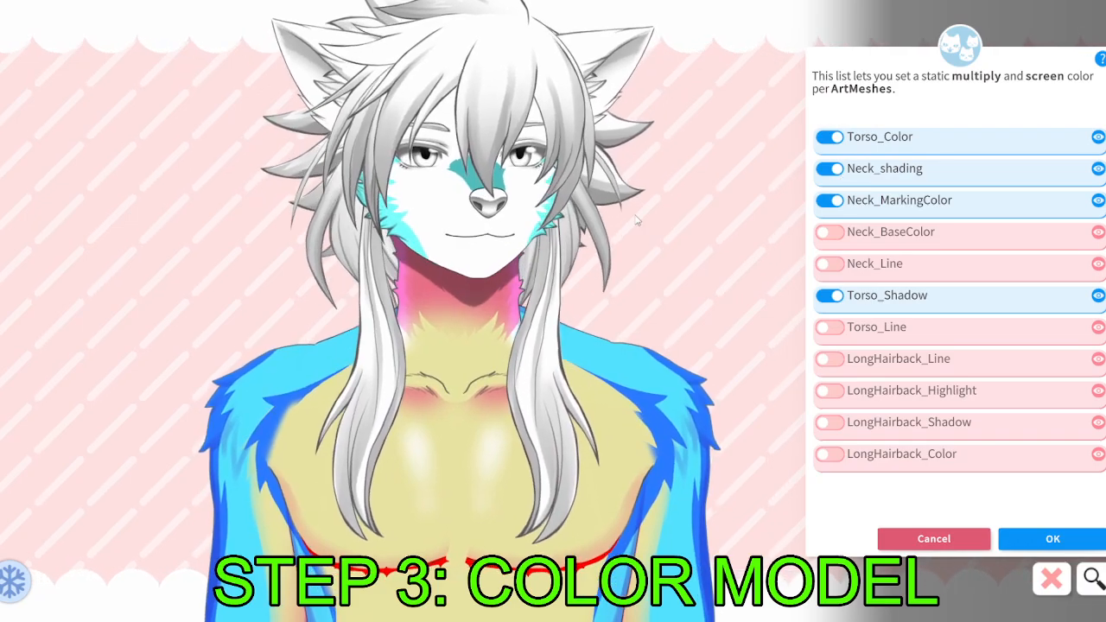
Enable the color override for Neck_Shadow and paste the hot pink multiply and screen colors.
click(479, 300)
click(832, 171)
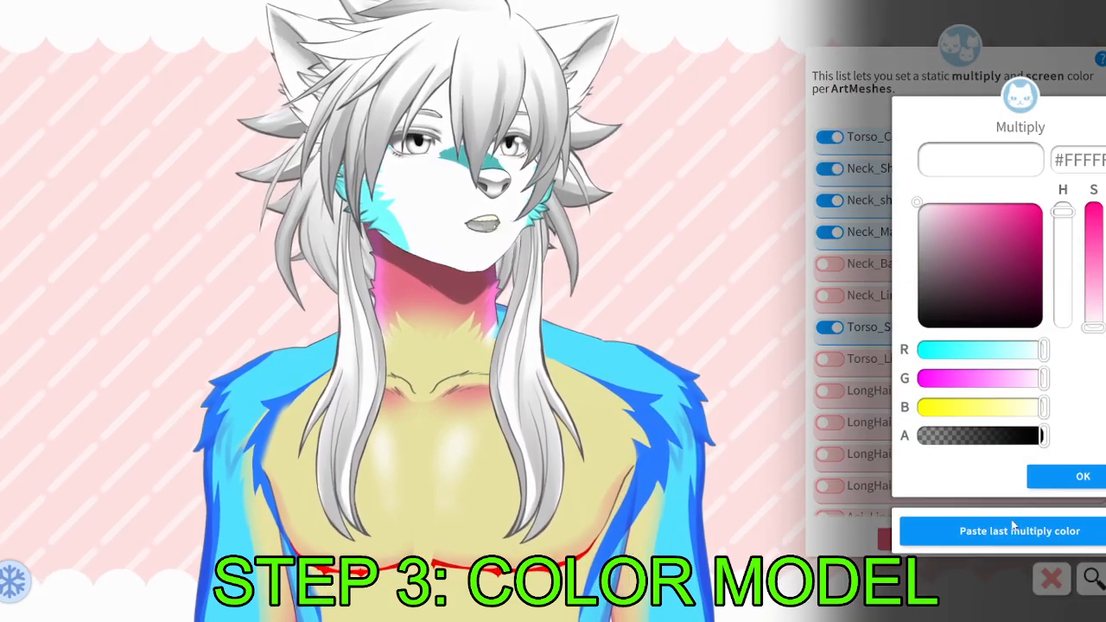
click(1013, 527)
click(1074, 477)
click(1076, 477)
Adjust the multiply color of Neck_shading to a paler, less saturated tone.
click(406, 323)
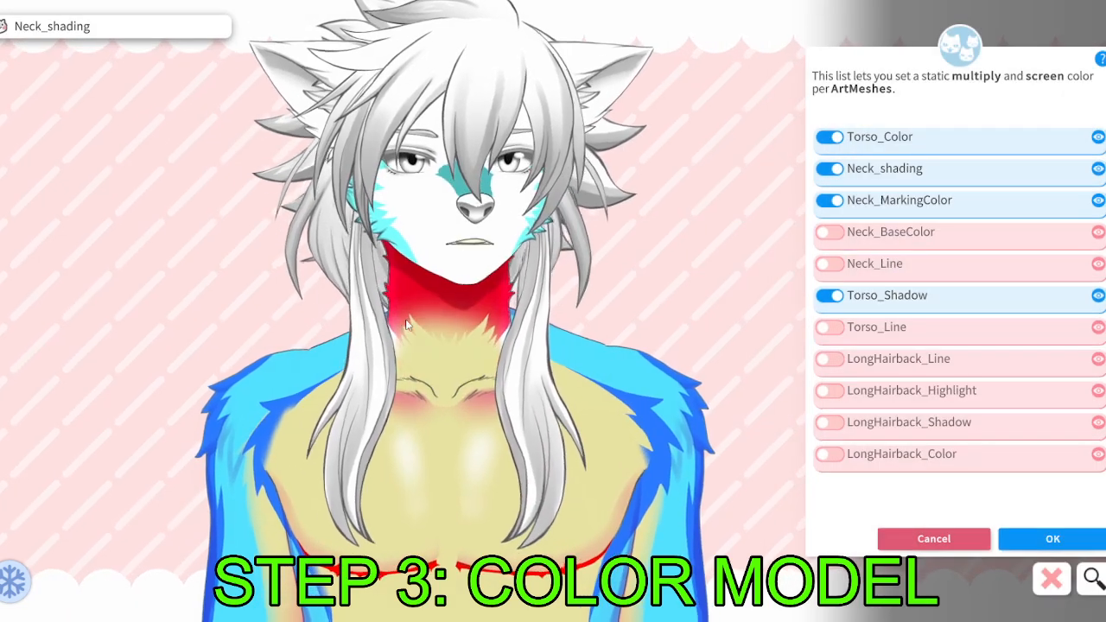
click(896, 182)
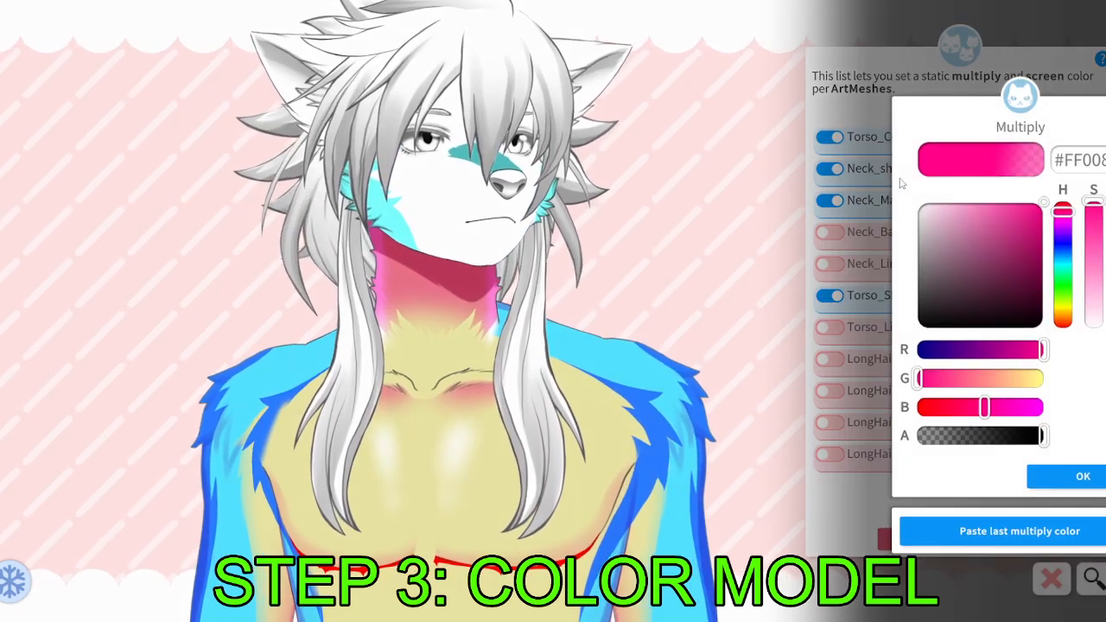
mouse_move(974, 256)
mouse_down()
mouse_move(977, 264)
mouse_move(920, 284)
mouse_move(870, 257)
mouse_move(872, 235)
mouse_move(896, 275)
mouse_up()
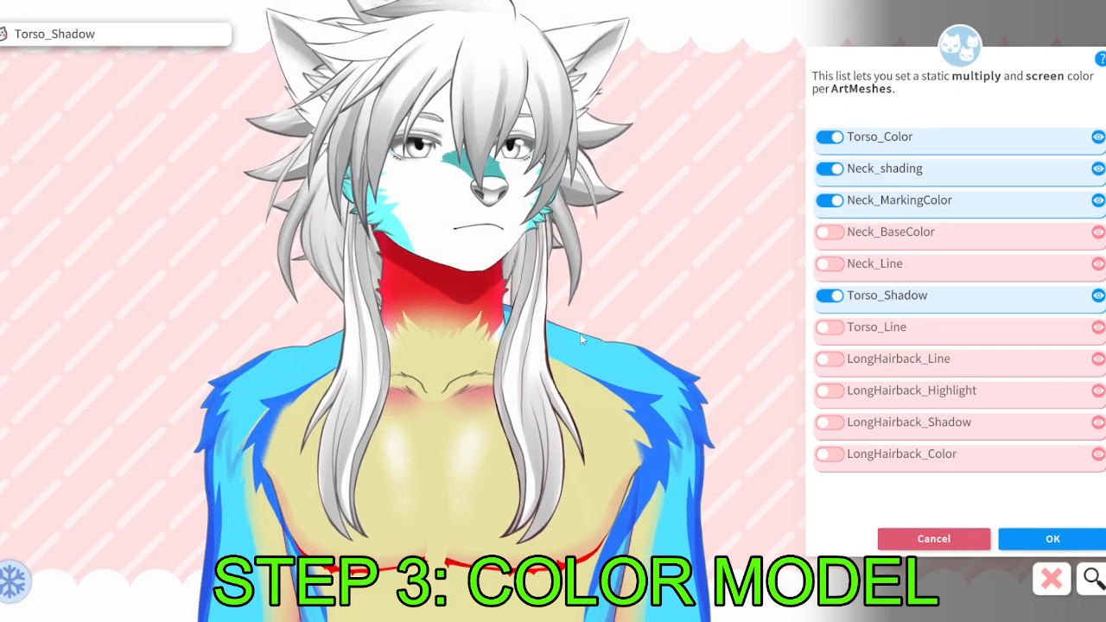
Copy Torso_Color's light blue multiply color, enable the override for Neck_BaseColor and paste it there with a black screen color.
click(584, 348)
click(900, 138)
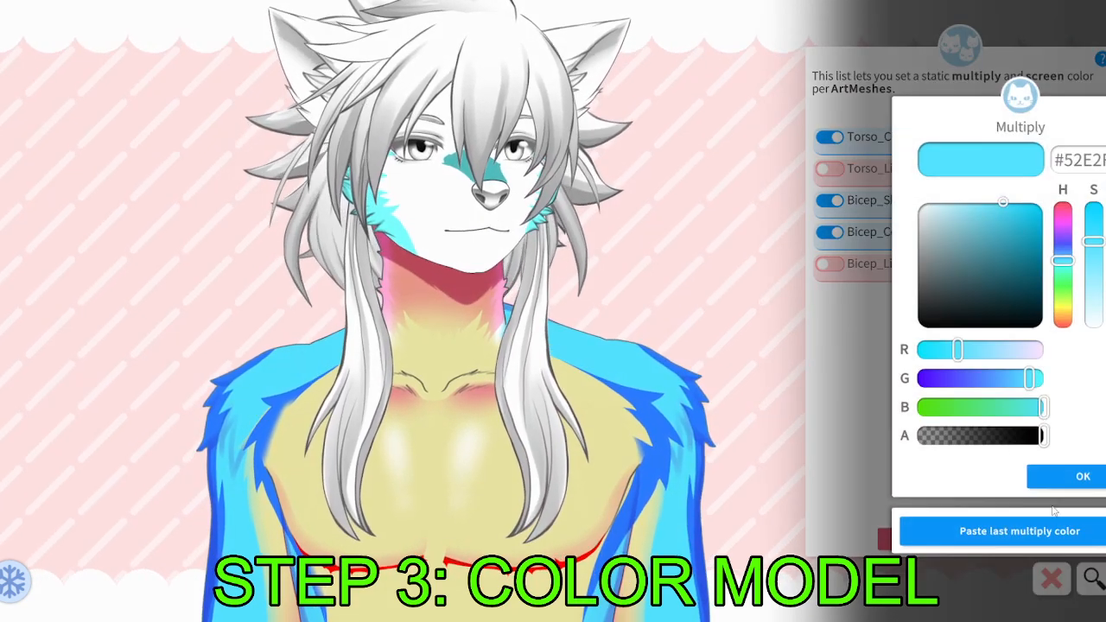
click(1070, 482)
click(1075, 456)
click(399, 308)
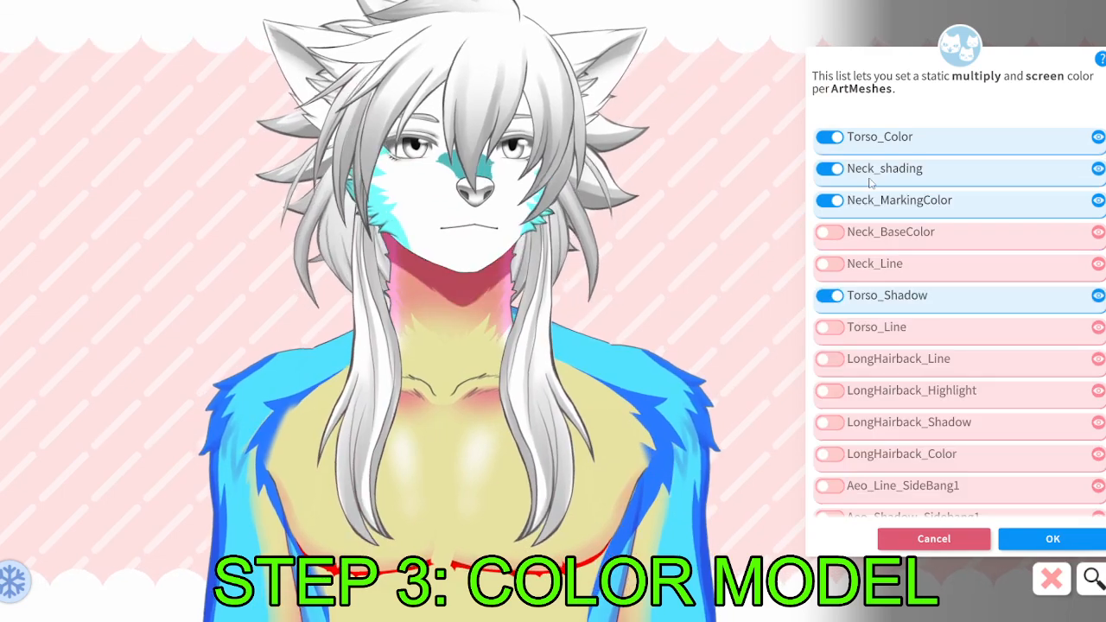
click(885, 233)
click(1019, 530)
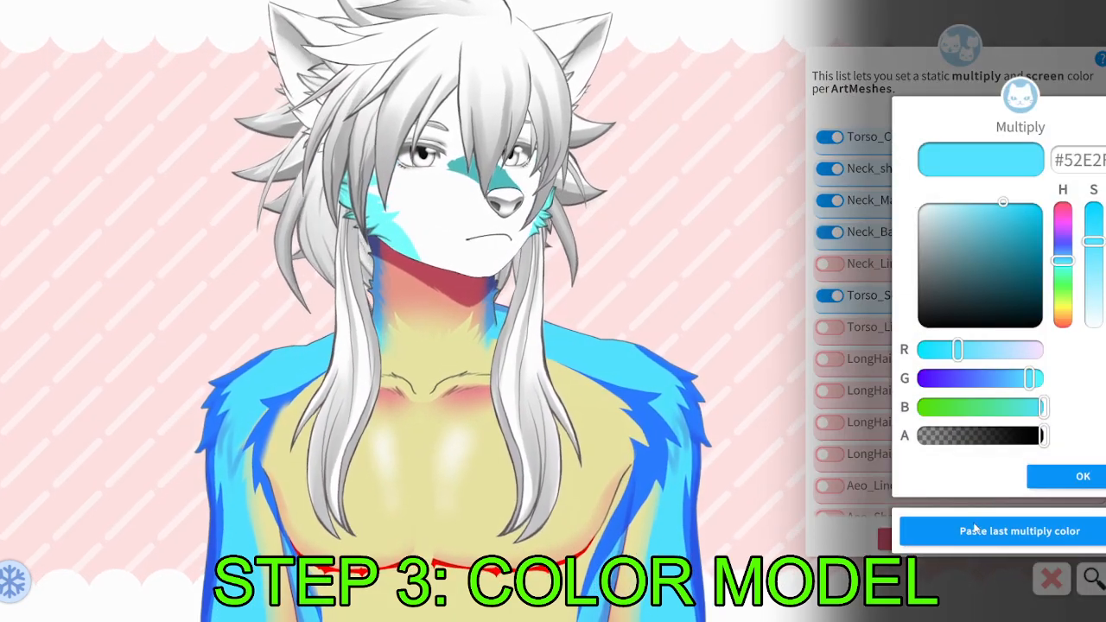
click(1082, 480)
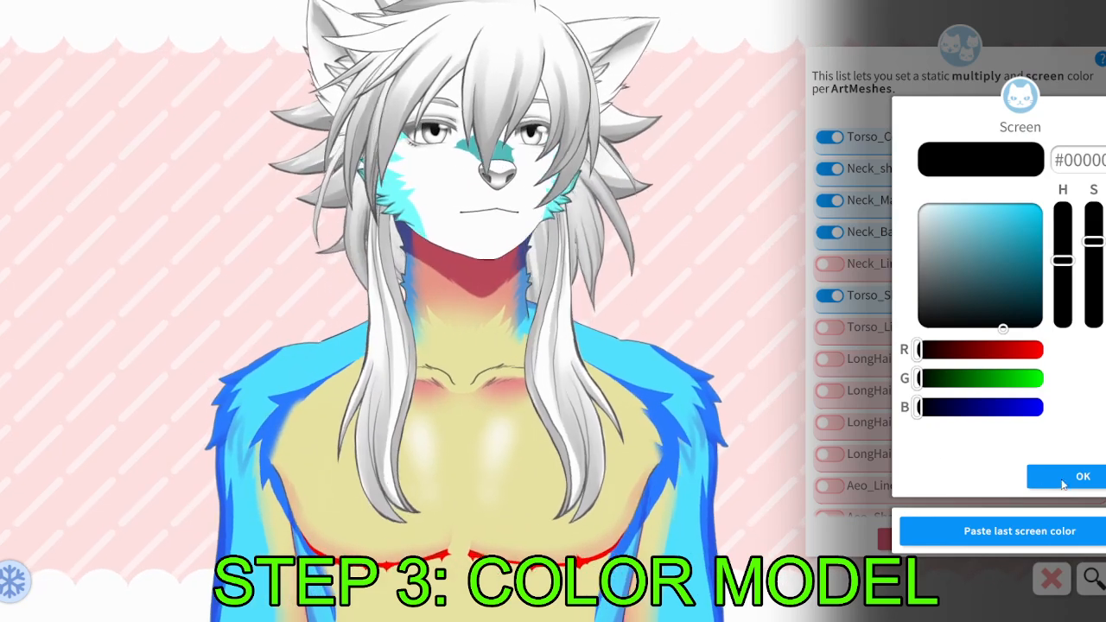
click(1069, 480)
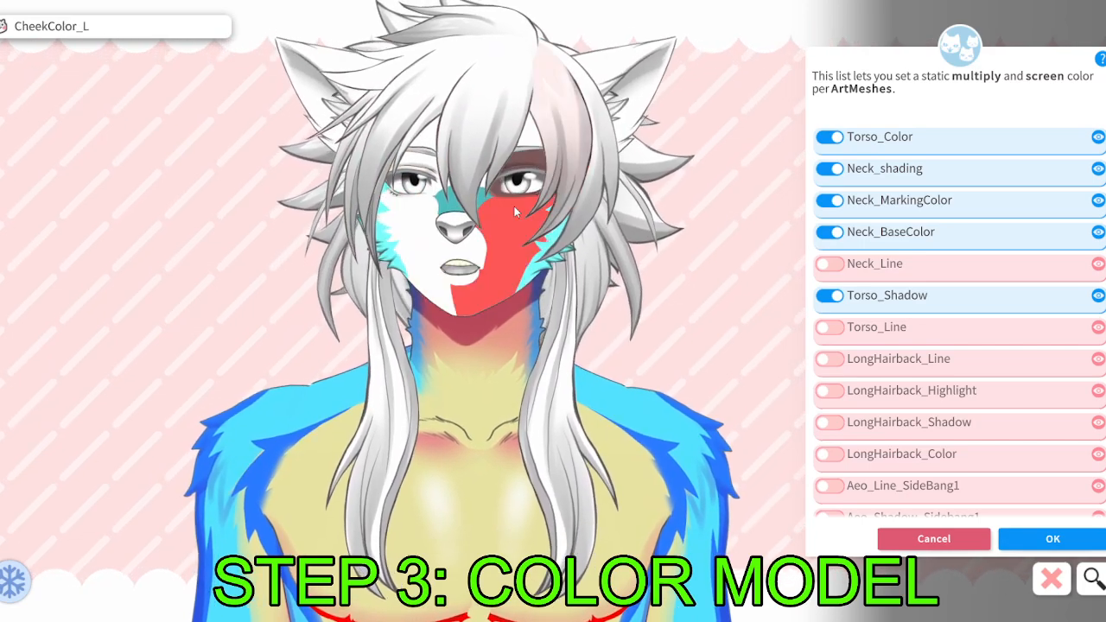
Enable the color override for BaseHead, paste the light blue multiply color with a black screen color, and confirm the ArtMesh color list.
scroll(570, 329, down, 5)
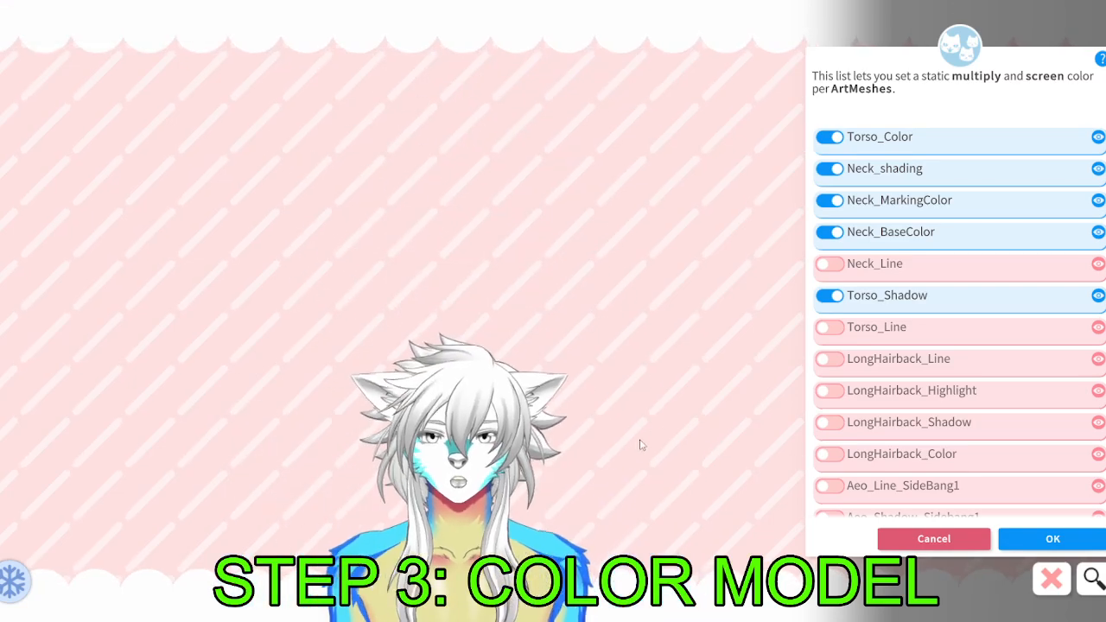
drag(642, 445, 603, 382)
scroll(626, 218, up, 5)
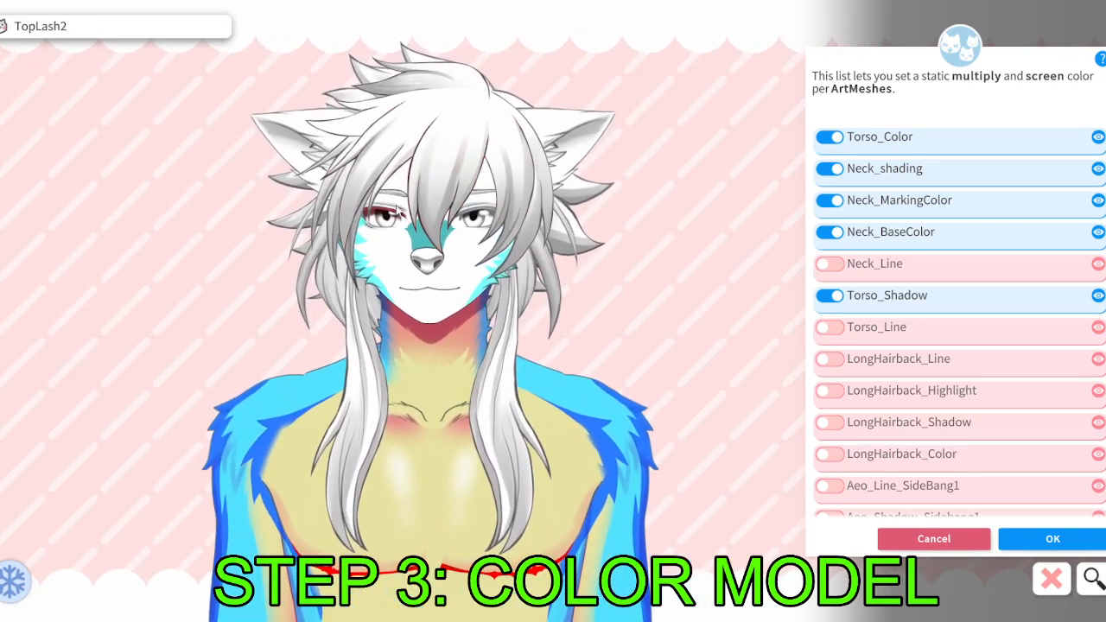
scroll(637, 186, up, 3)
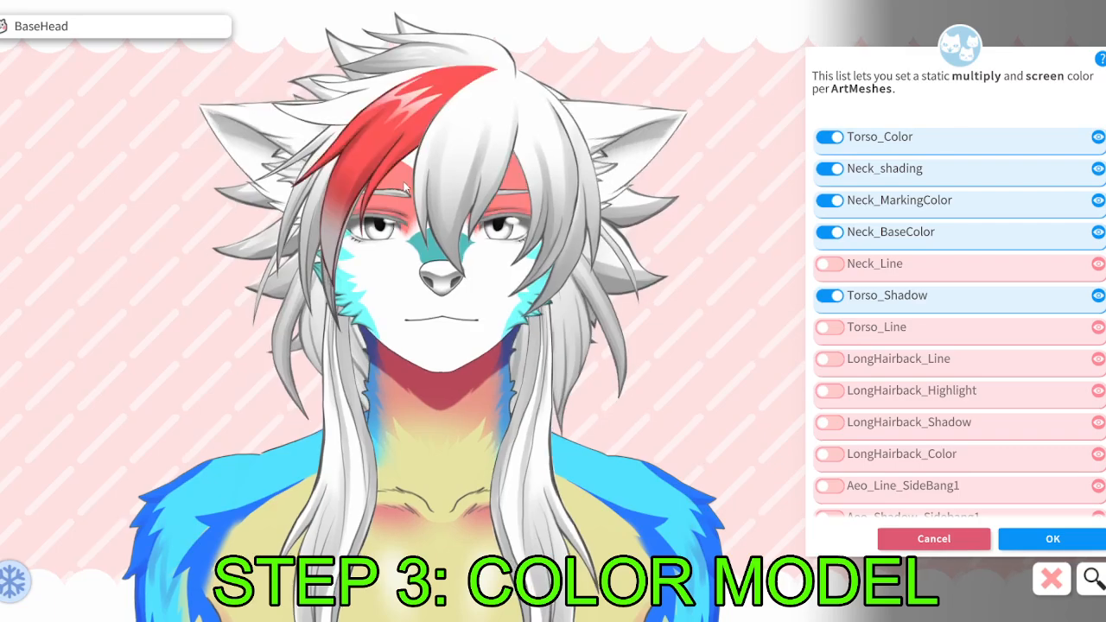
click(414, 175)
click(828, 136)
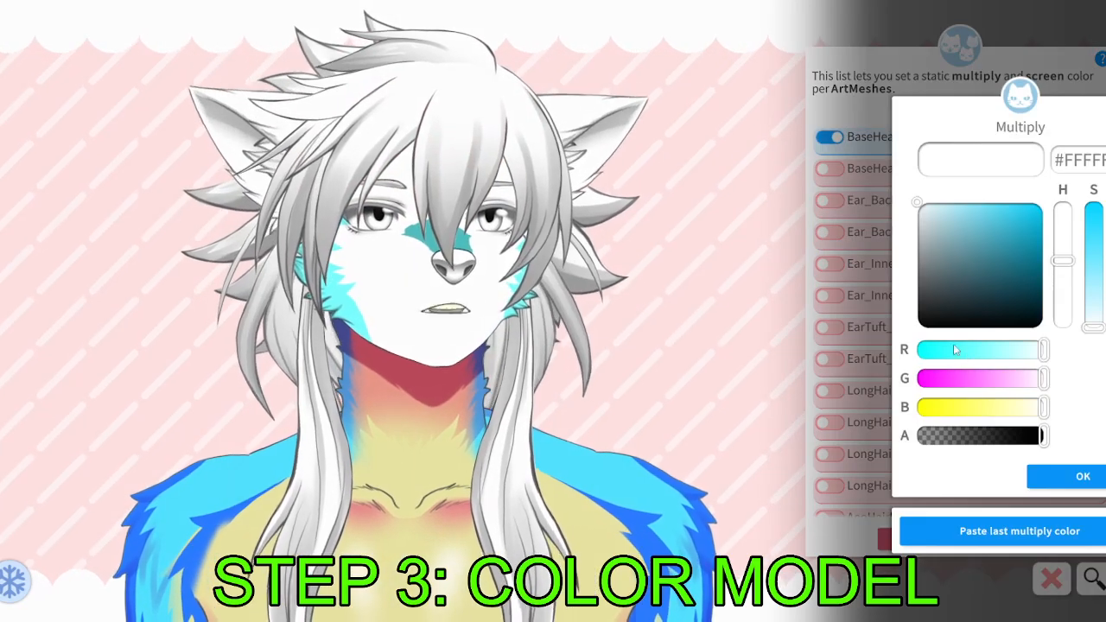
click(1017, 532)
click(1079, 476)
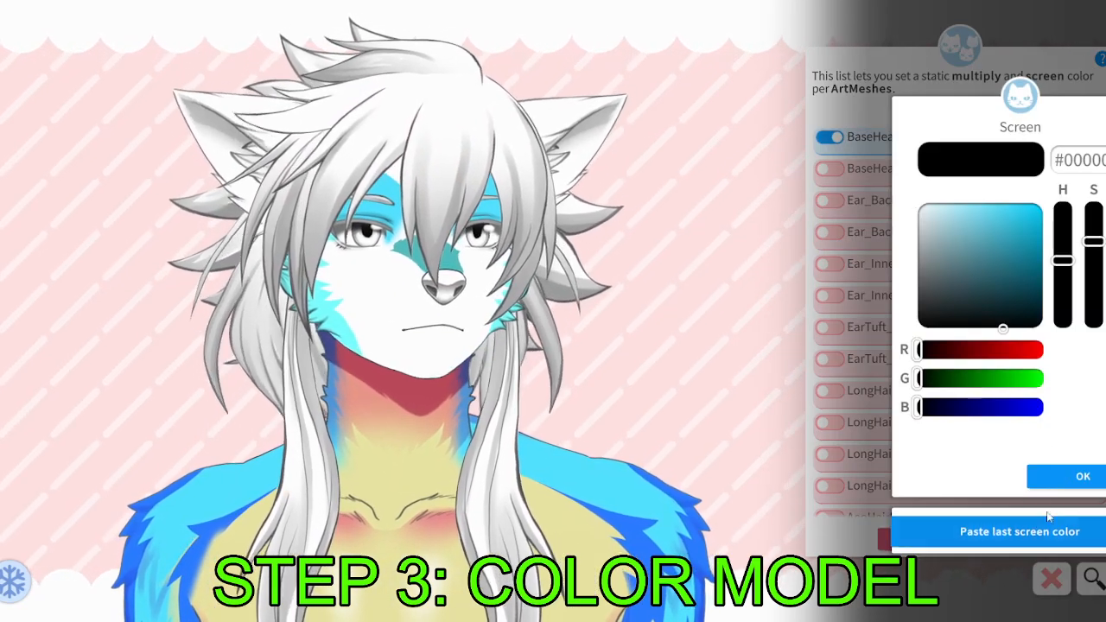
click(1071, 475)
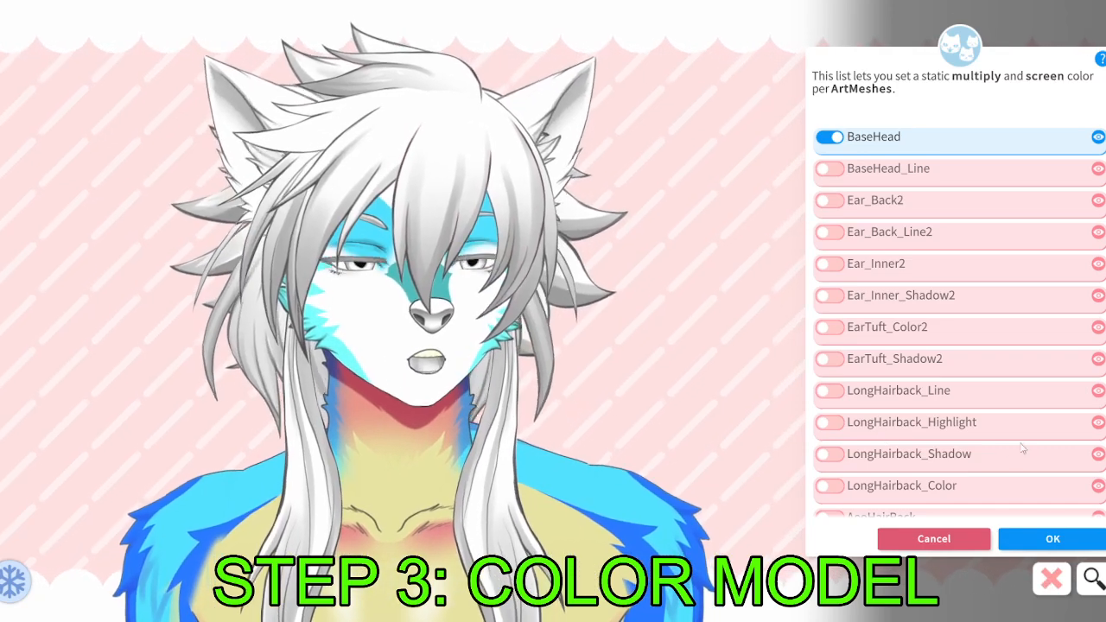
click(1054, 538)
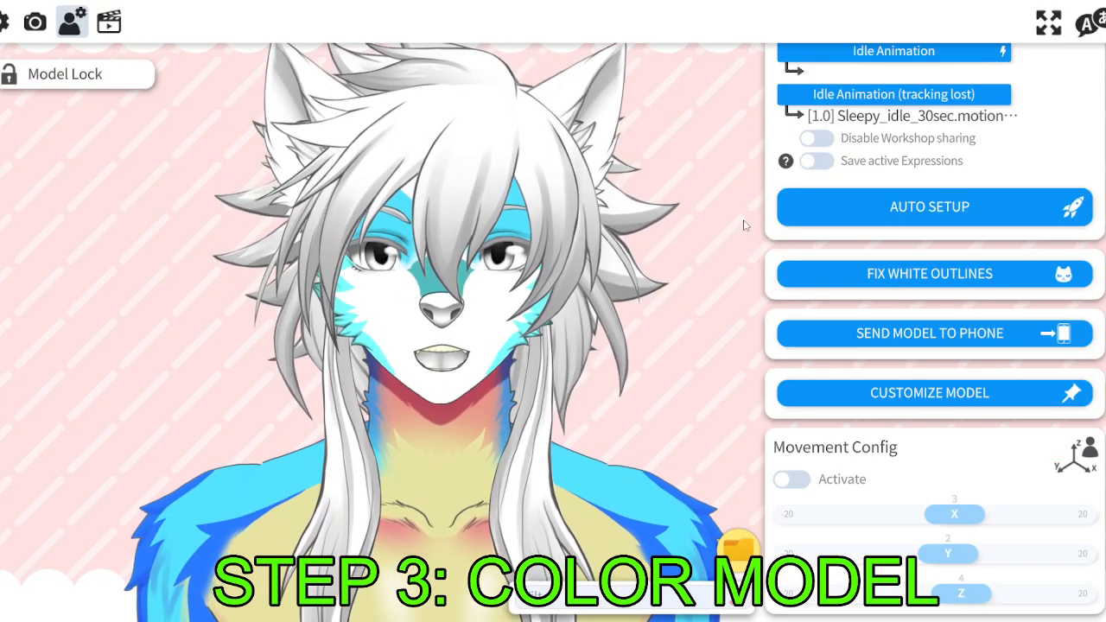
Edit the MyCustomModel expression to hide the main hair by setting Aeo_Hairback and Aeo_HairFront to 0, and save it.
click(904, 395)
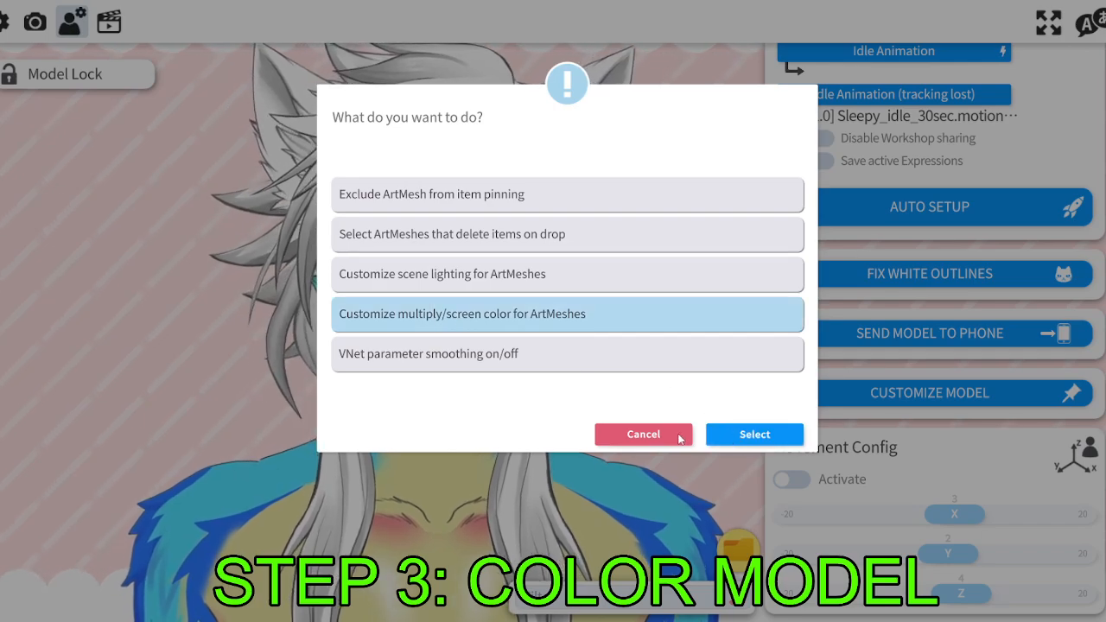
click(679, 437)
click(110, 23)
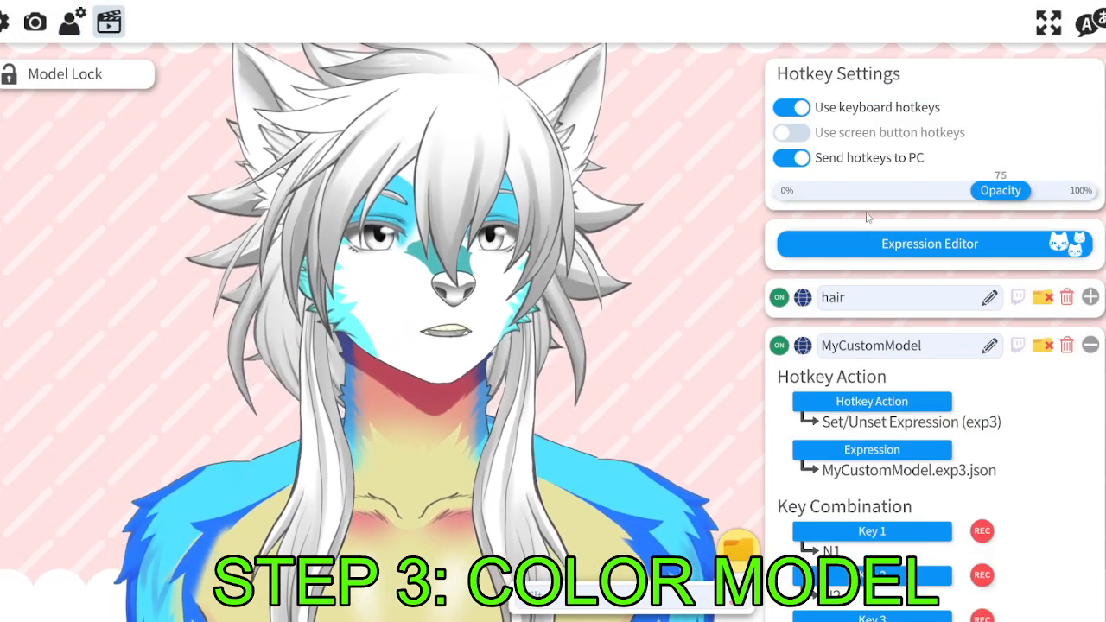
click(883, 252)
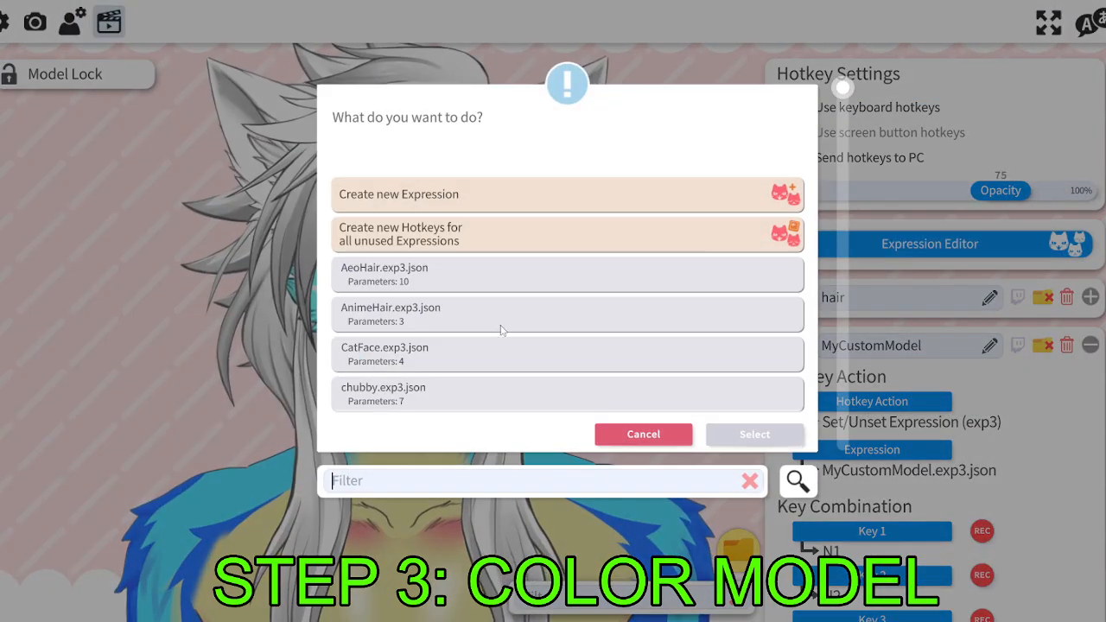
scroll(513, 347, up, 3)
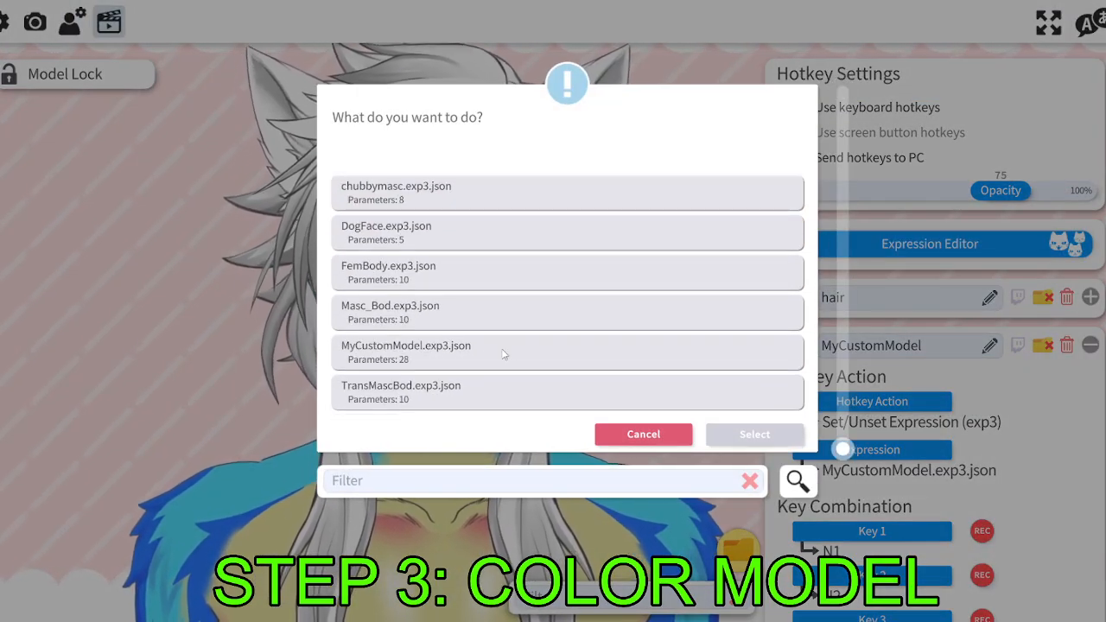
click(741, 436)
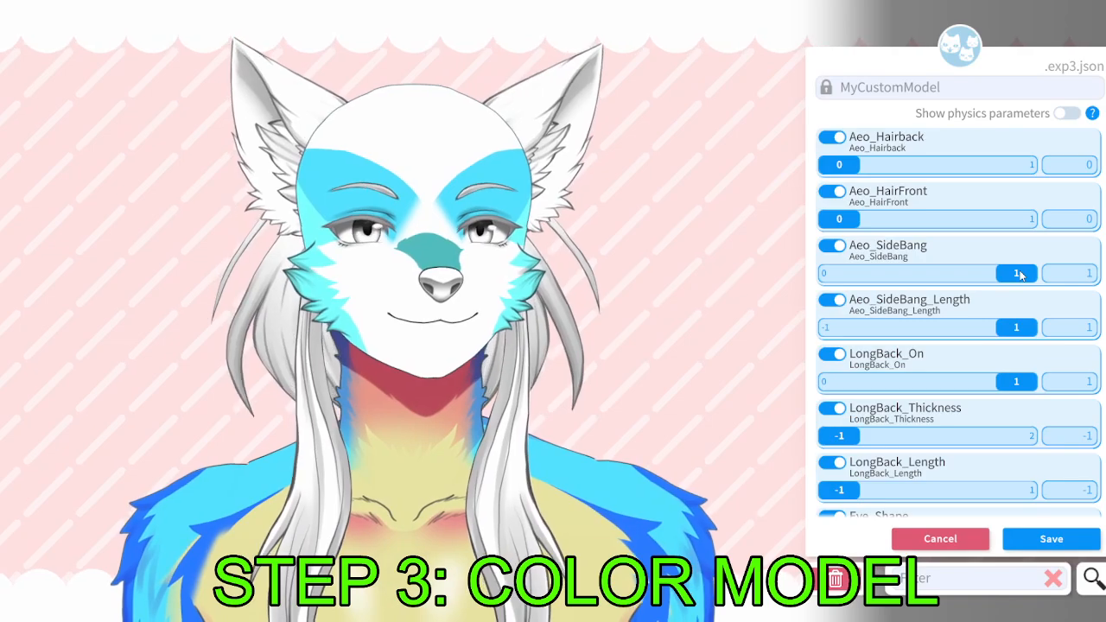
click(1051, 538)
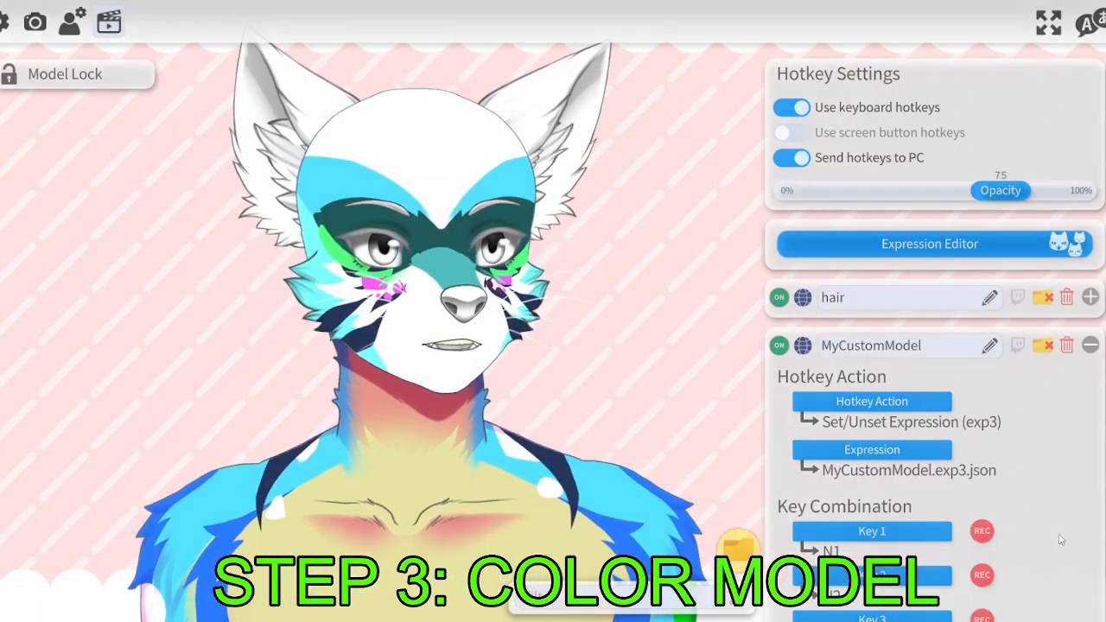
click(644, 434)
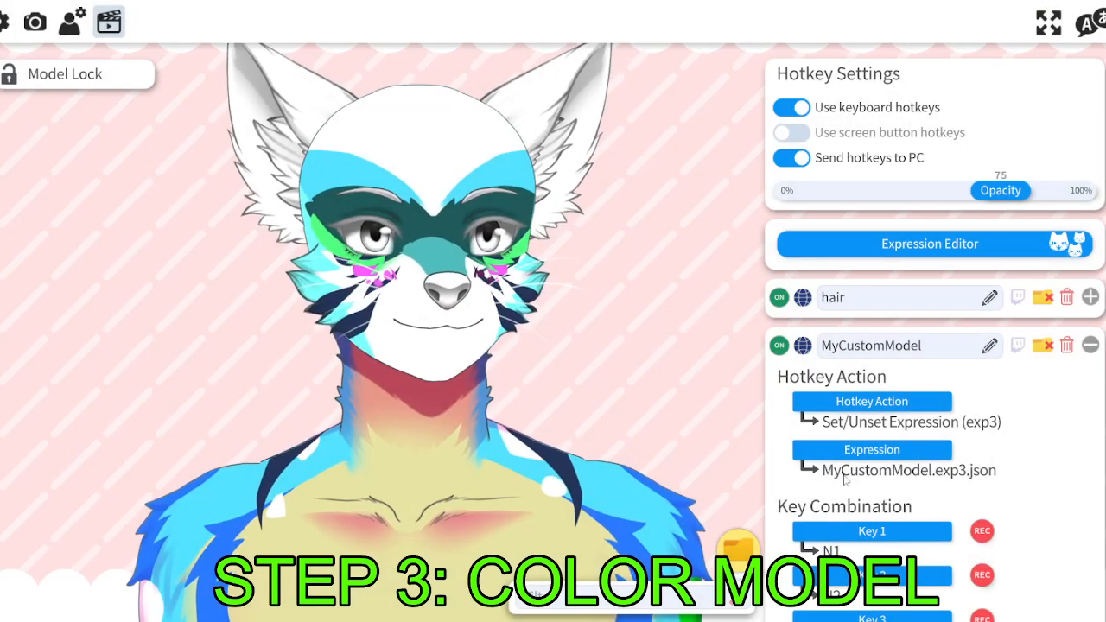
click(1090, 346)
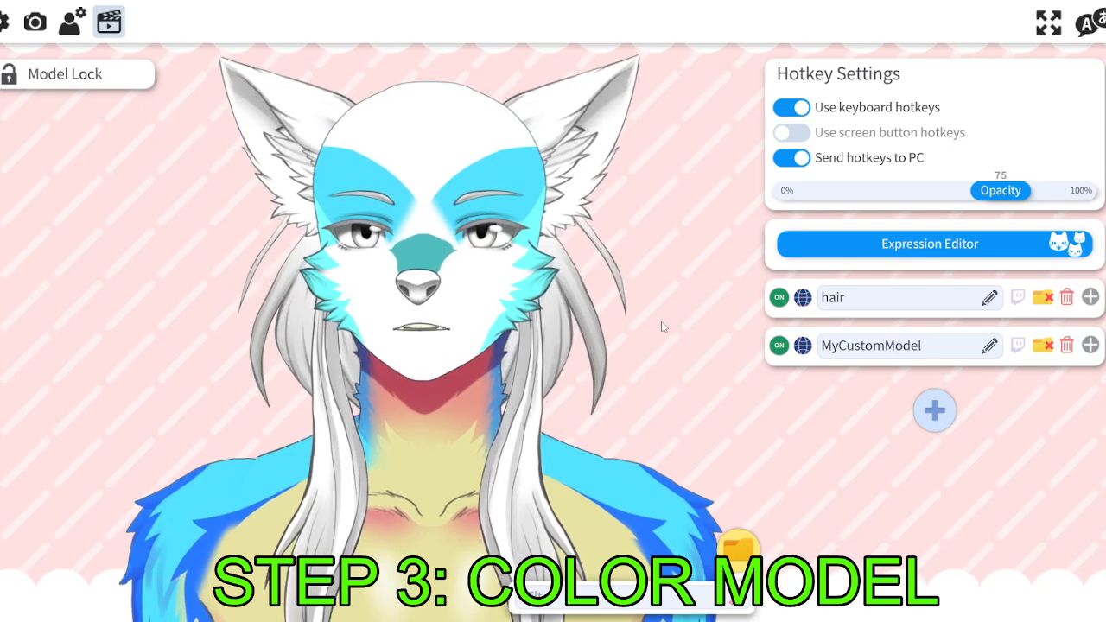
Reopen the multiply/screen color customization for ArtMeshes and list the meshes at the center of the upper chest.
click(72, 22)
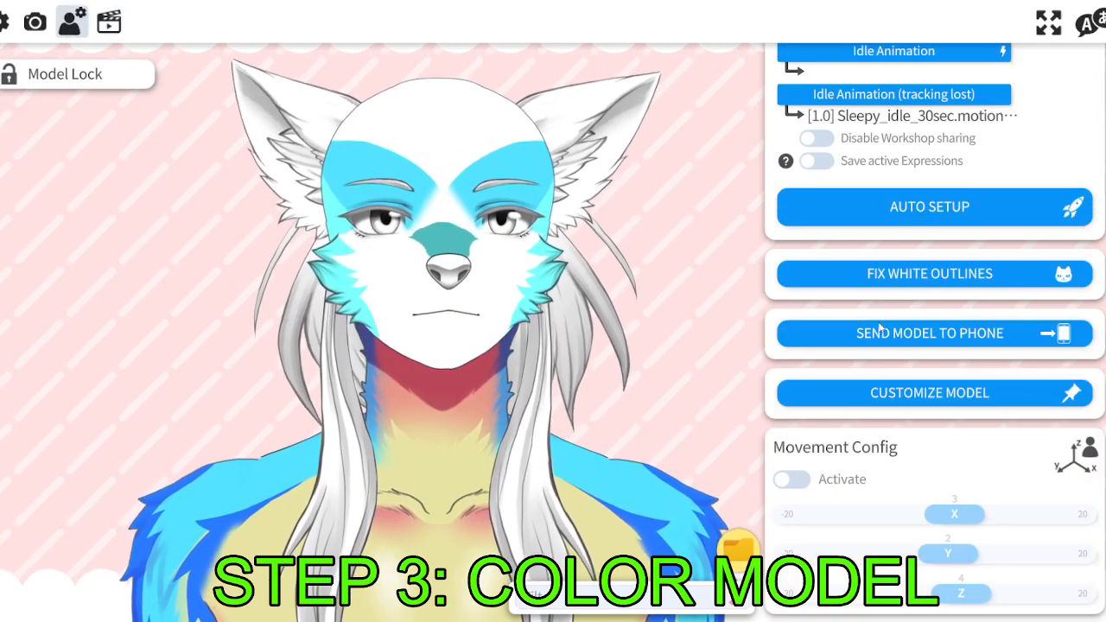
click(927, 394)
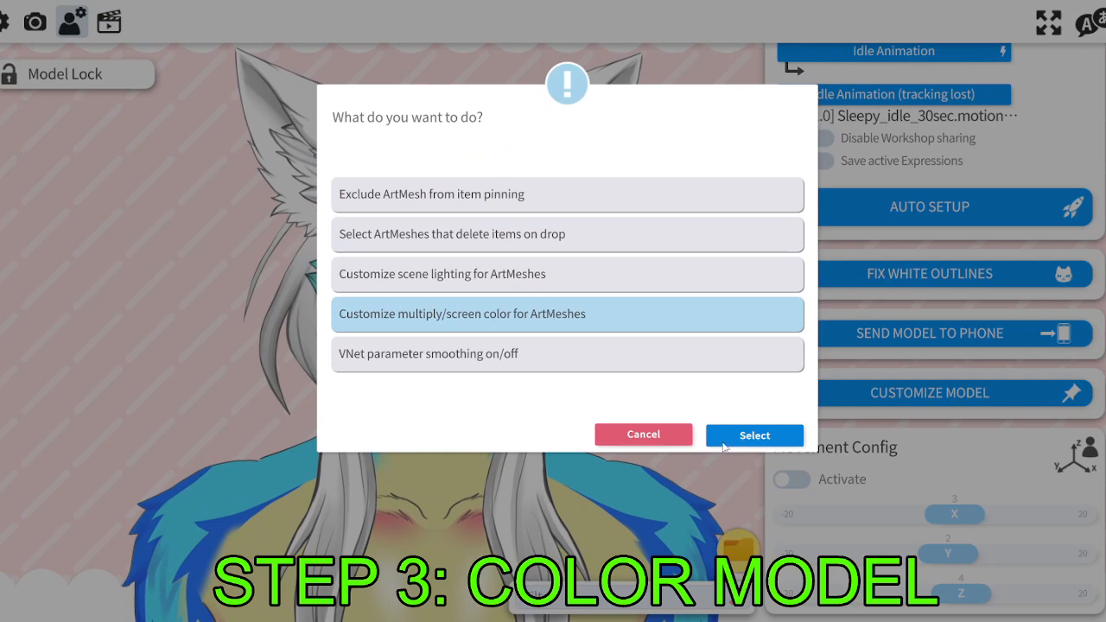
click(718, 446)
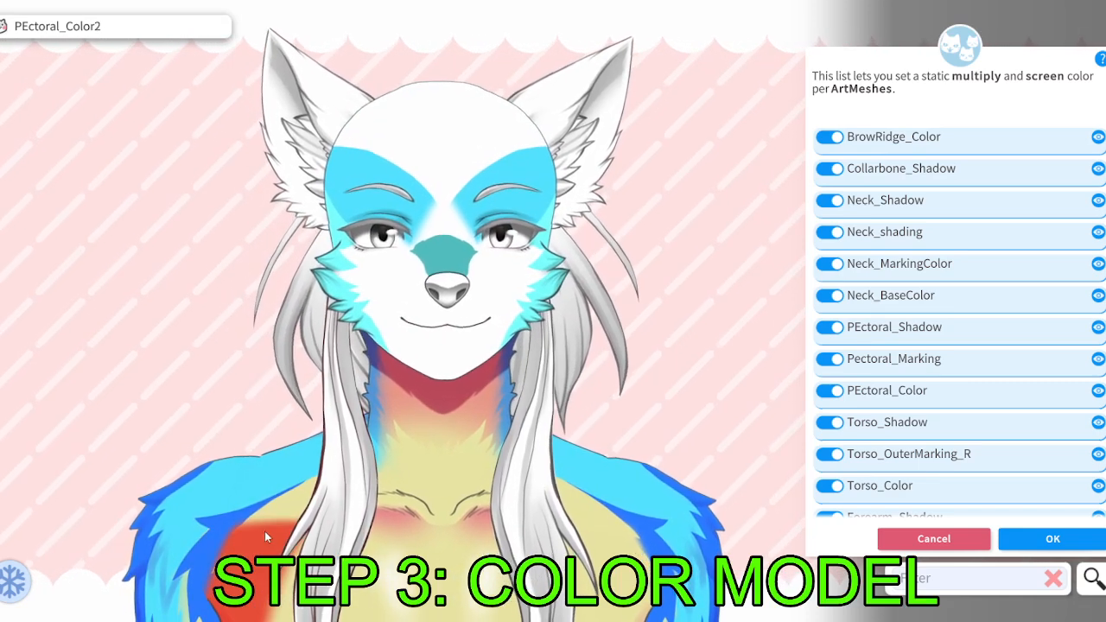
click(444, 489)
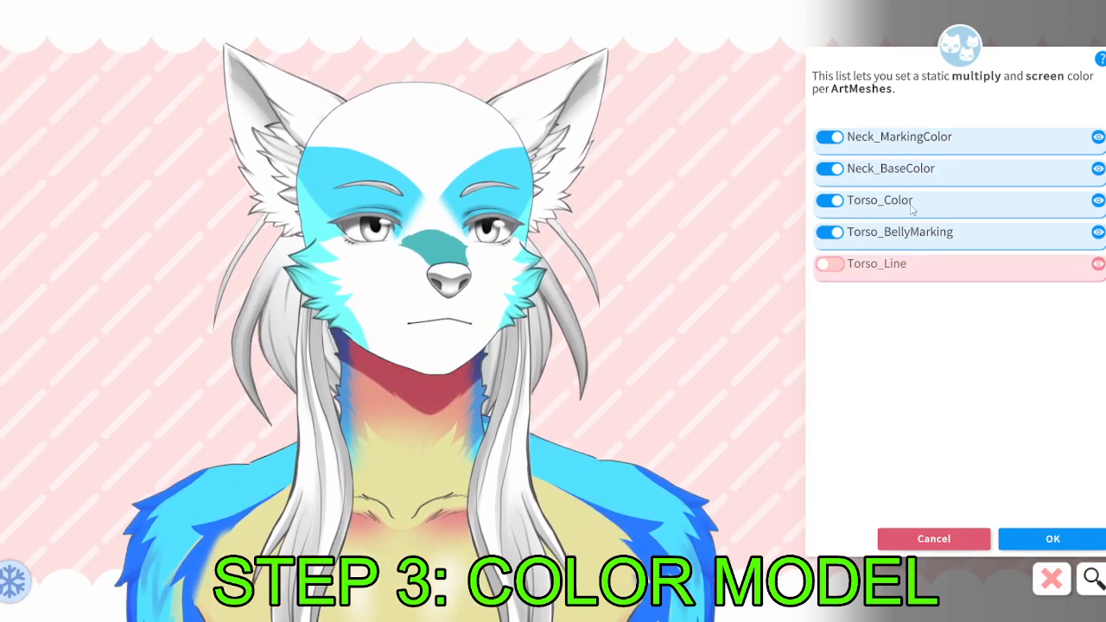
click(910, 205)
click(1083, 481)
click(1085, 486)
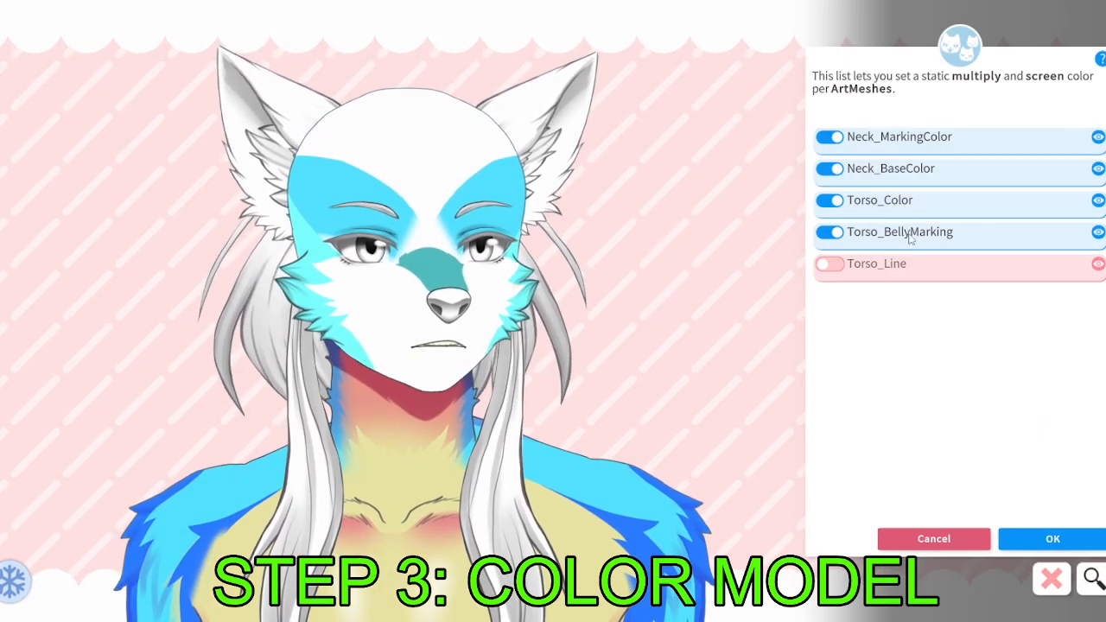
Copy Torso_BellyMarking's pale yellow multiply color, enable the override for CheekColor_L2 and paste it there with a black screen color.
click(909, 239)
click(1047, 482)
click(1049, 481)
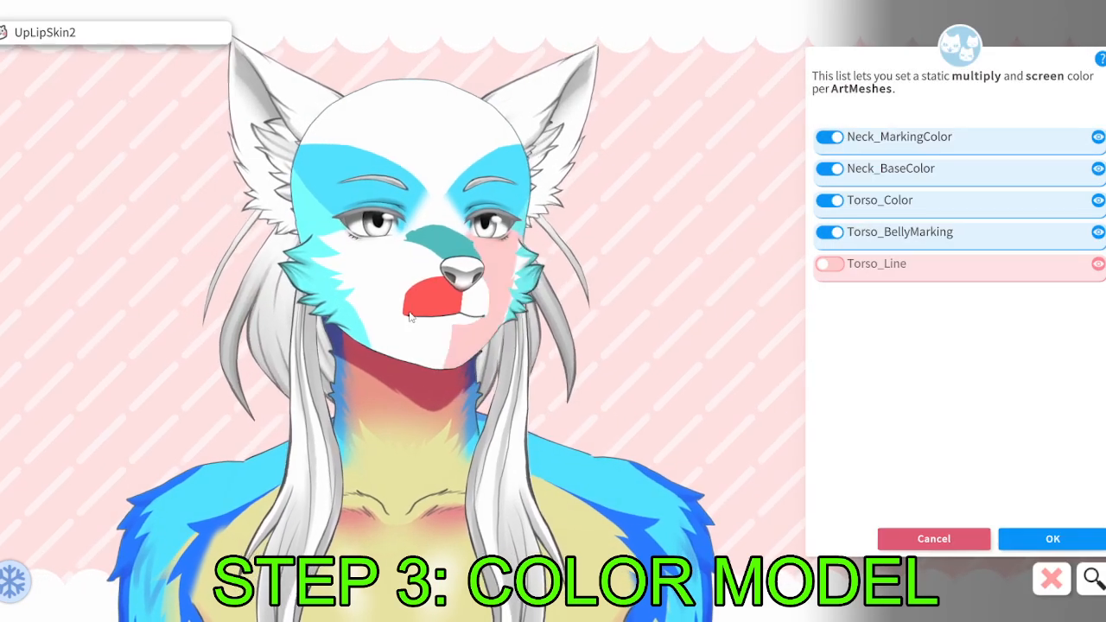
click(372, 286)
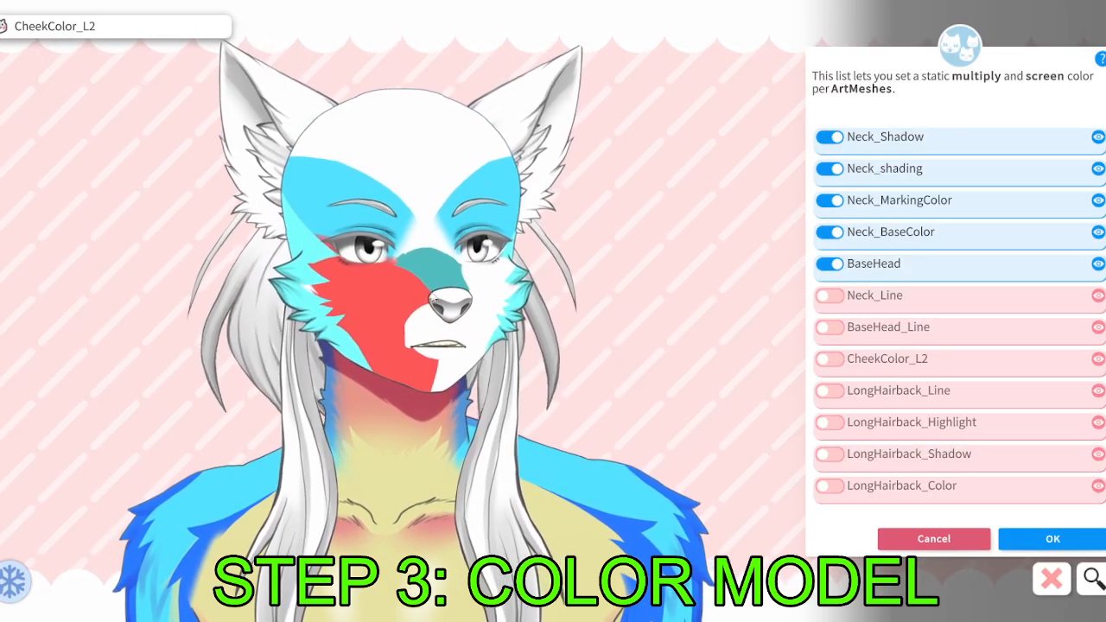
click(886, 358)
click(1007, 522)
click(1082, 476)
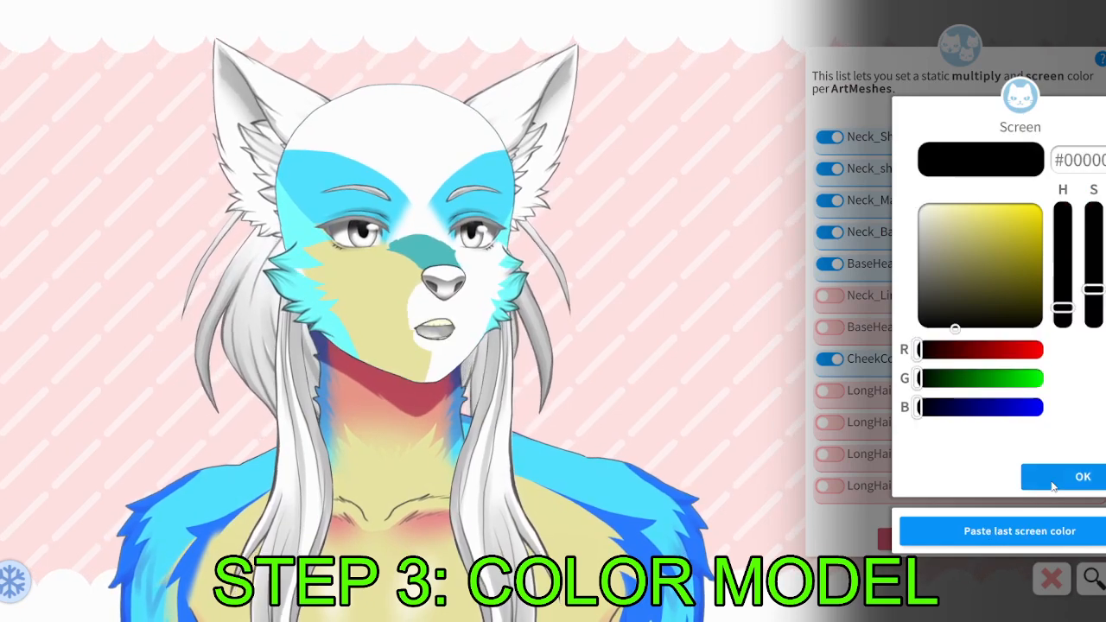
click(1052, 476)
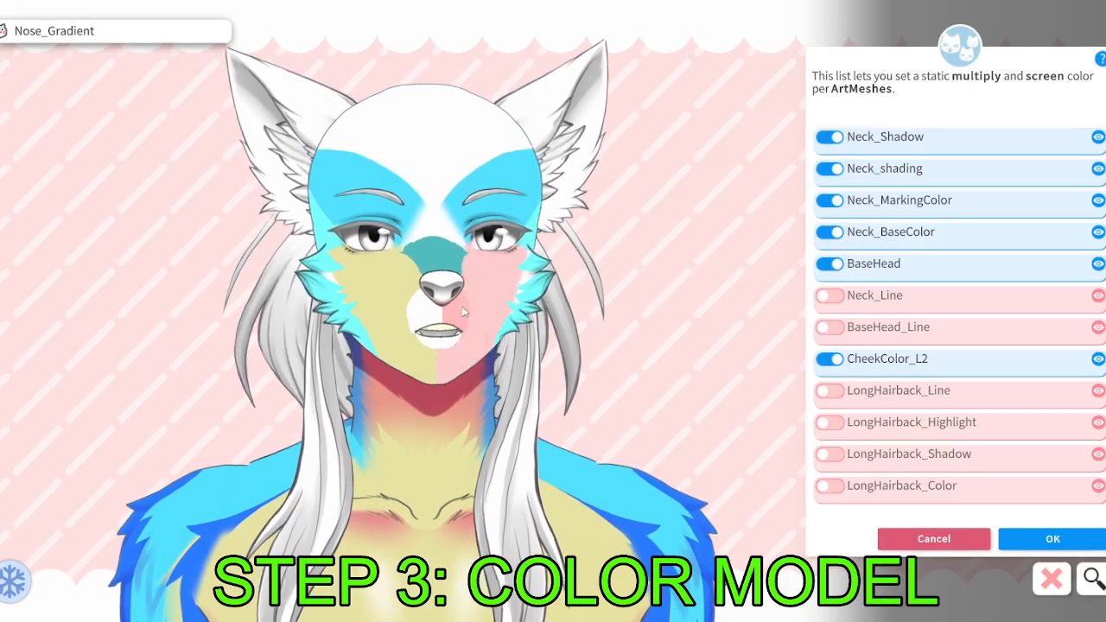
List the meshes on the opposite cheek, enable the color override for CheekColor_L and paste the pale yellow multiply color.
click(484, 289)
click(860, 363)
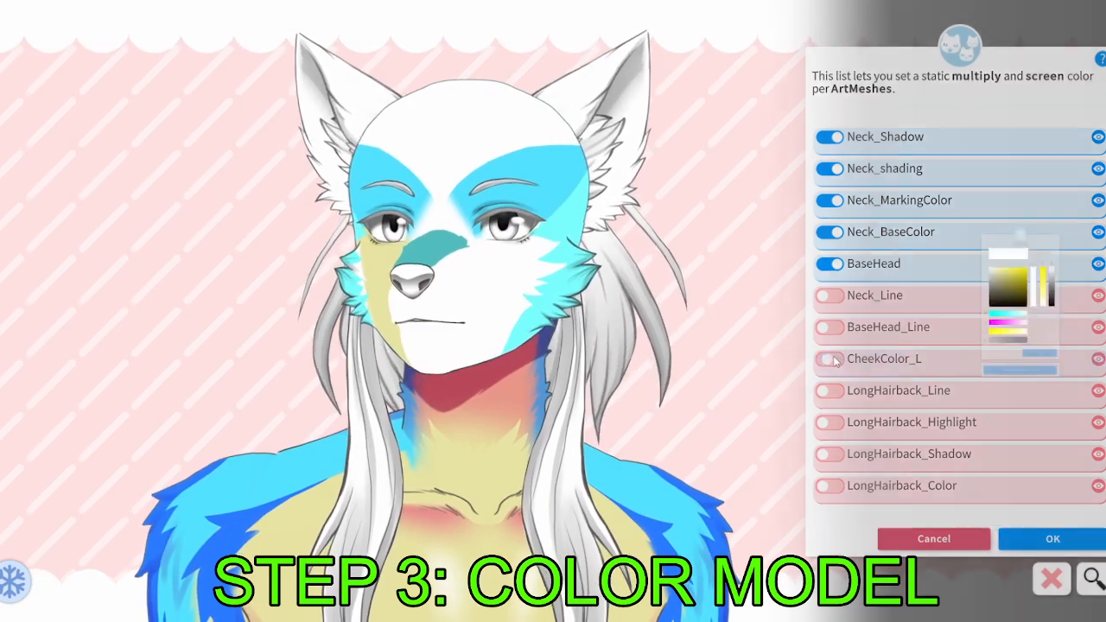
click(1007, 525)
click(1082, 475)
click(1053, 482)
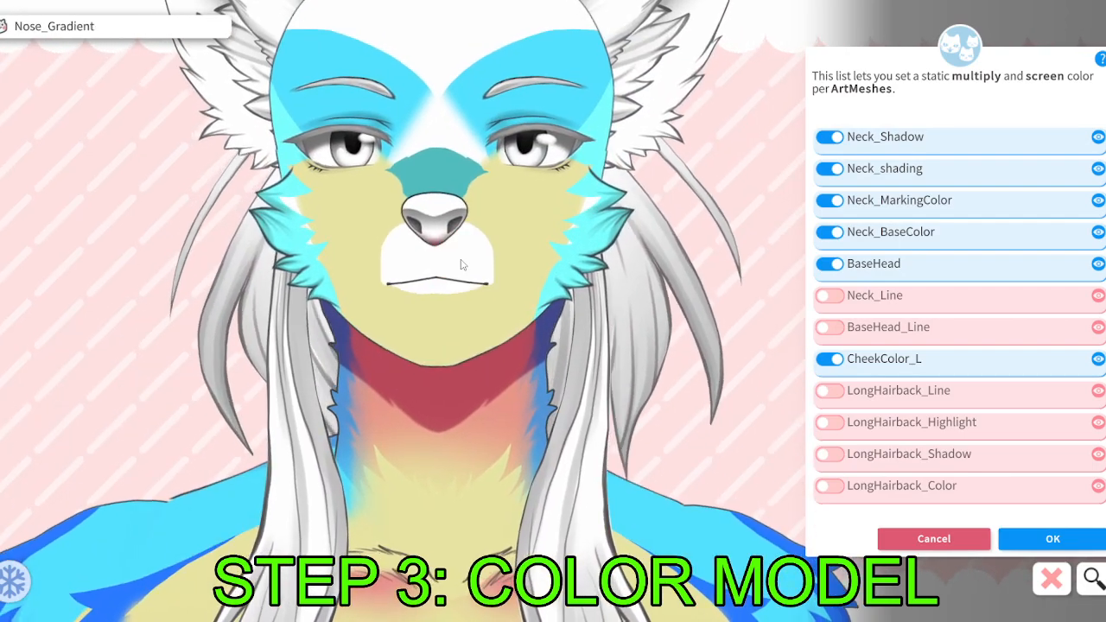
Enable the color override for UpLipSkin and paste the pale yellow multiply color with a black screen color.
click(462, 264)
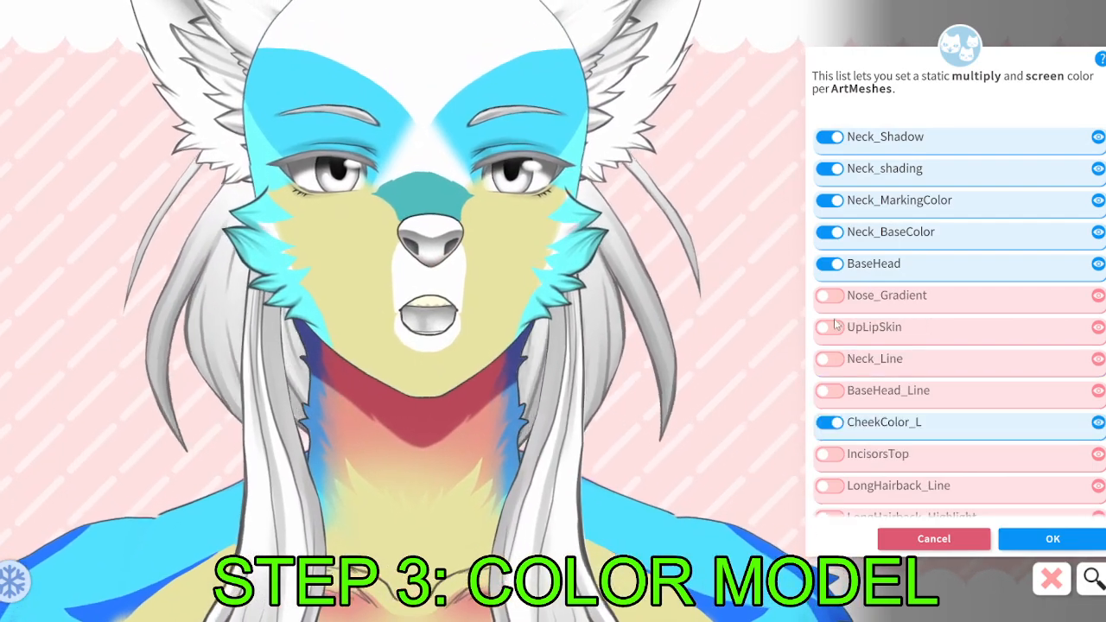
click(830, 327)
click(1019, 530)
click(1082, 476)
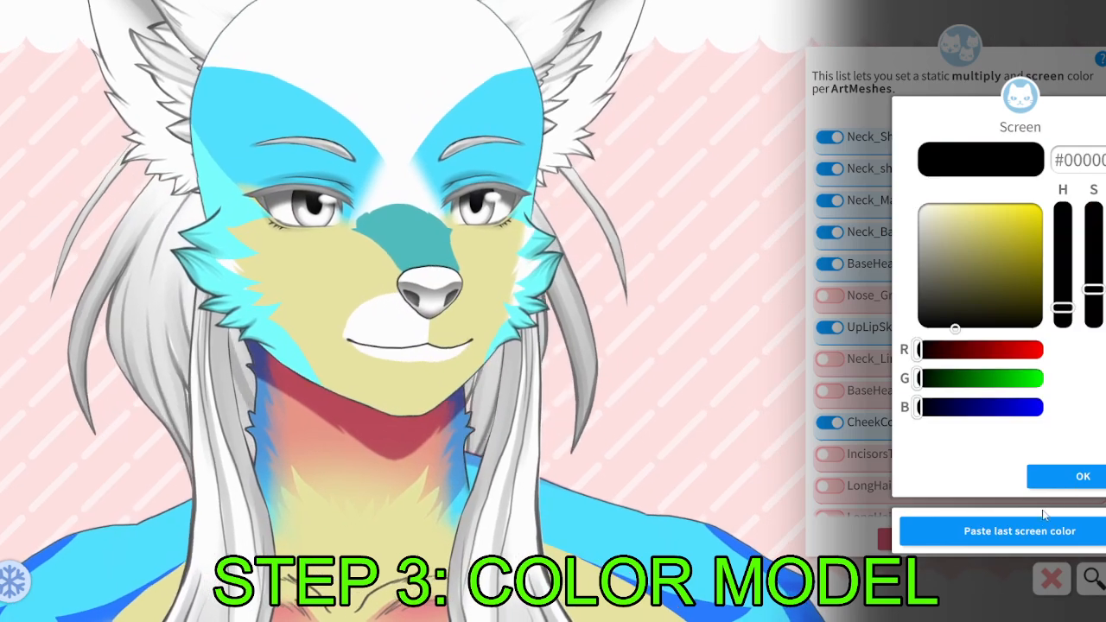
click(1080, 475)
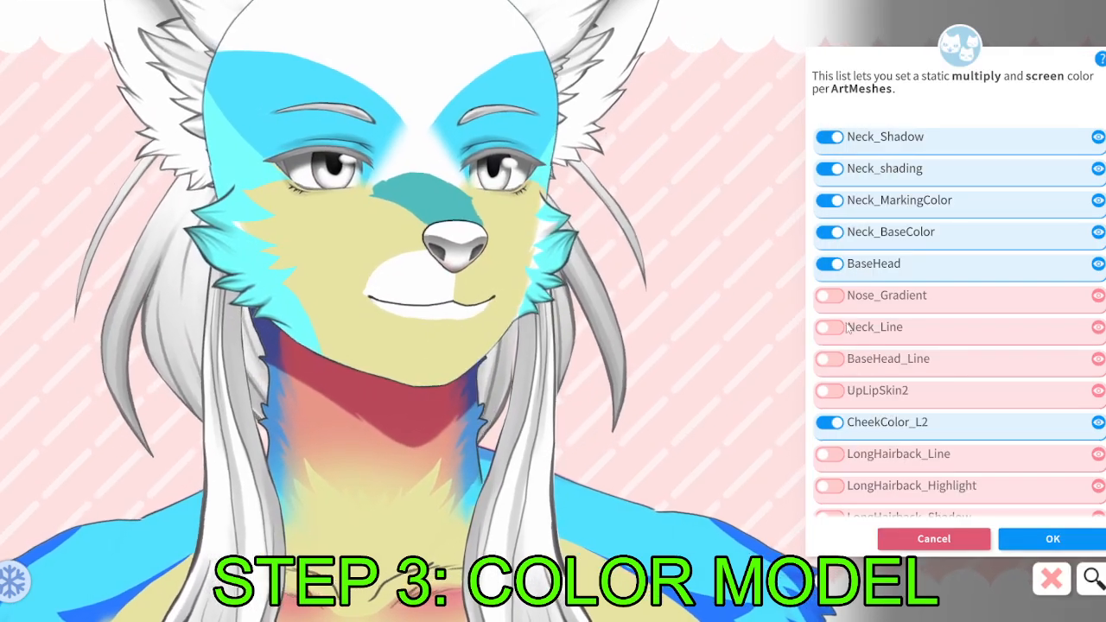
Enable the color override for UpLipSkin2 and paste the pale yellow multiply color with a black screen color.
click(831, 390)
click(1010, 531)
click(1080, 475)
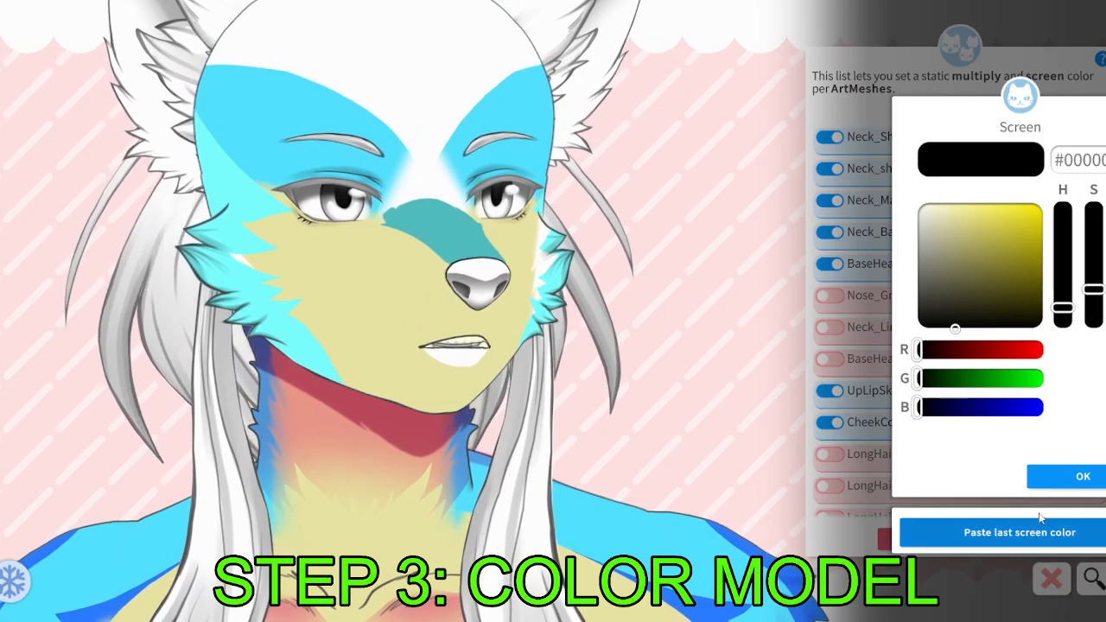
click(1081, 475)
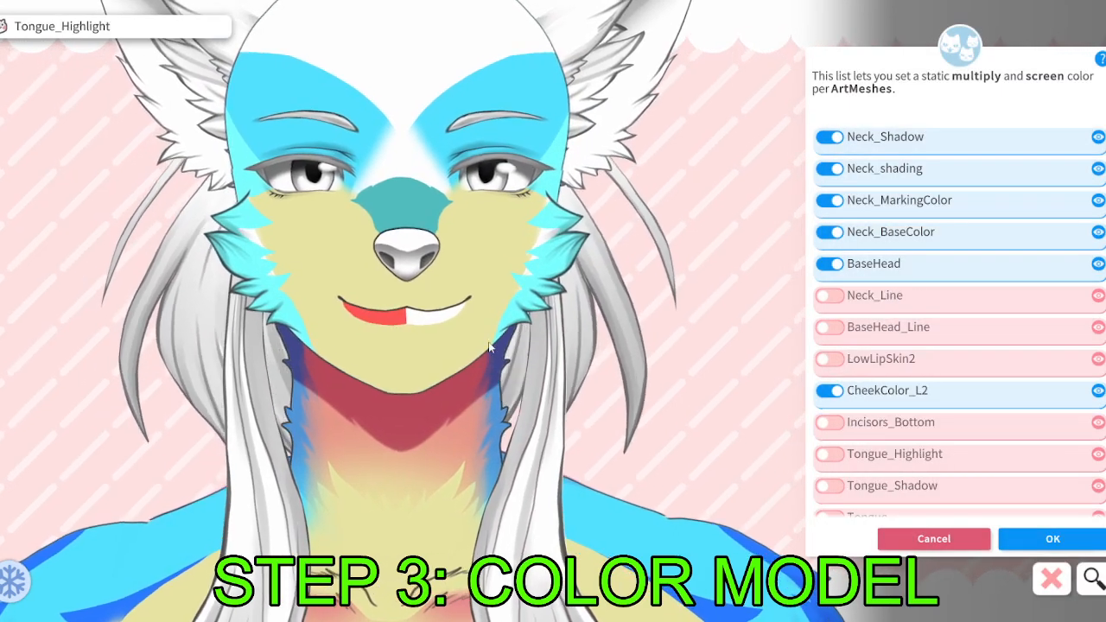
Enable the color override for LowLipSkin2 and paste the pale yellow multiply color.
click(831, 359)
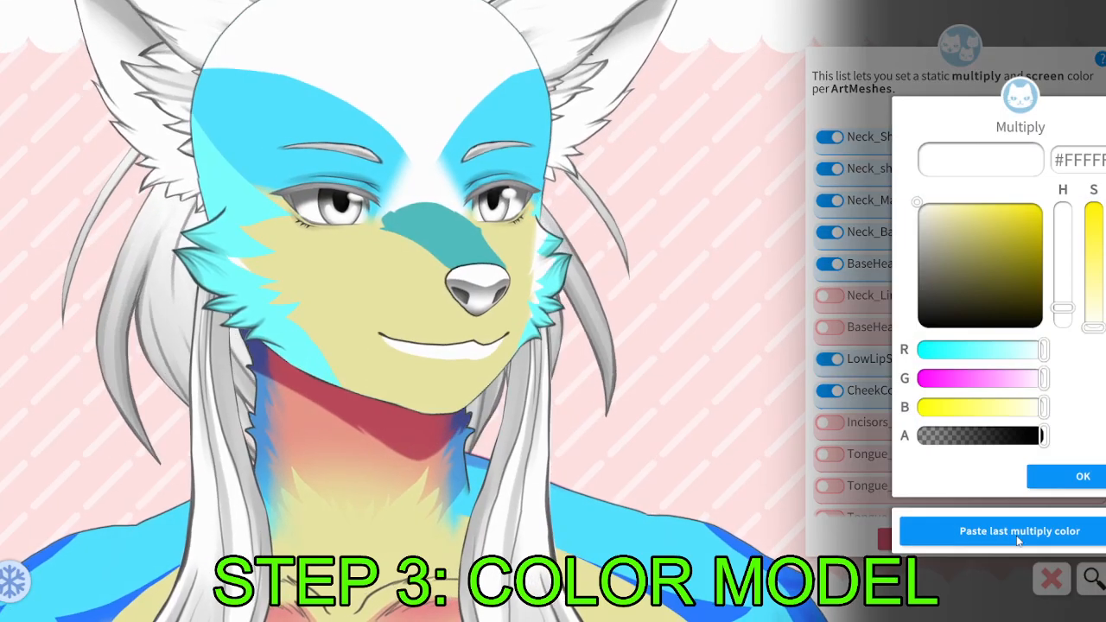
click(985, 530)
click(1049, 478)
click(1036, 474)
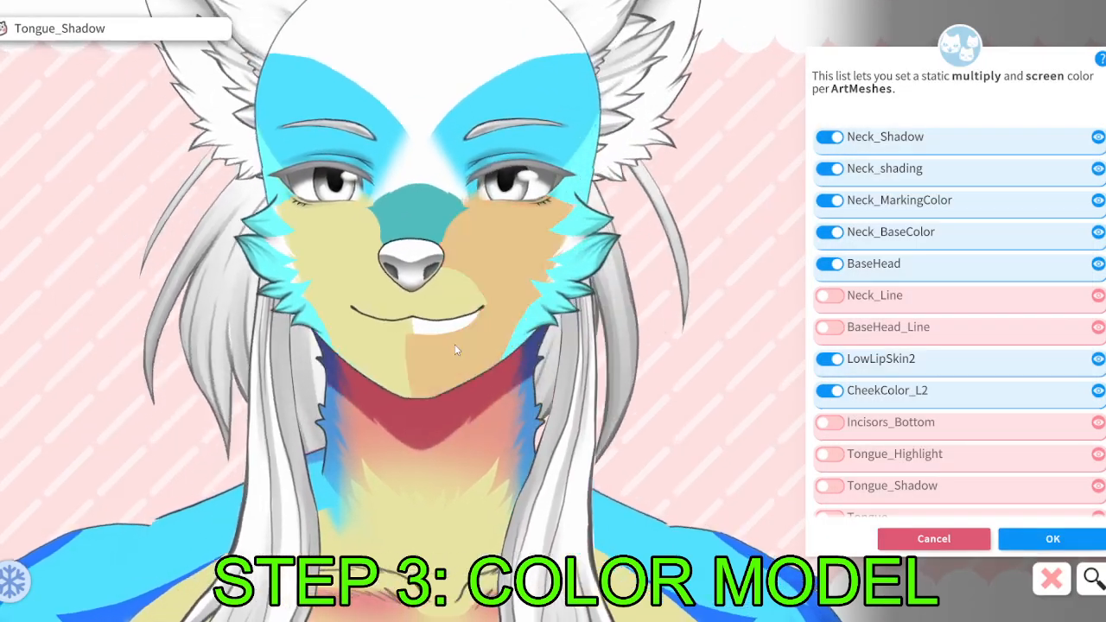
List the meshes at the remaining white lower lip, enable the override for LowLipSkin and paste the pale yellow multiply color.
click(423, 332)
click(853, 299)
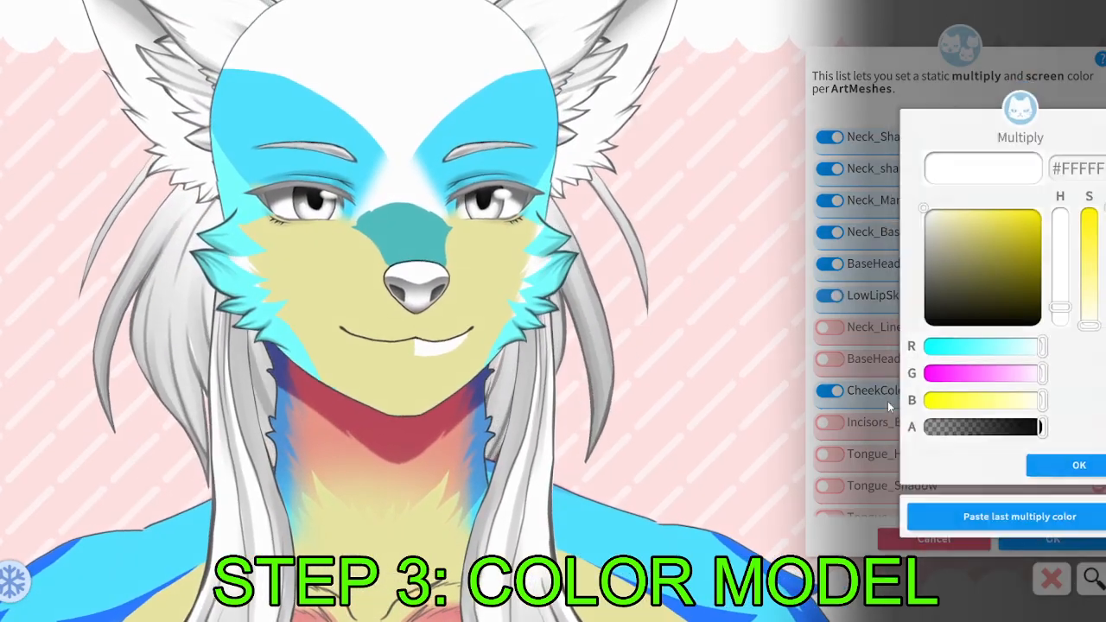
click(960, 524)
click(1065, 478)
click(1071, 480)
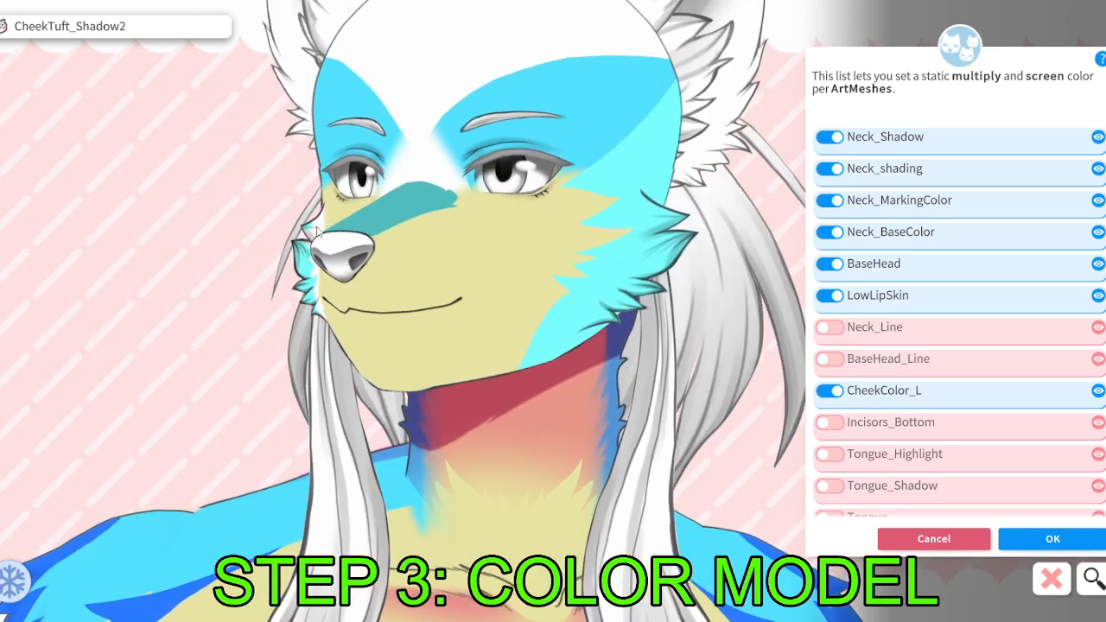
List the meshes at the cheek tuft, enable the color override for CheekTuft_Color and paste the pale yellow multiply color.
click(338, 233)
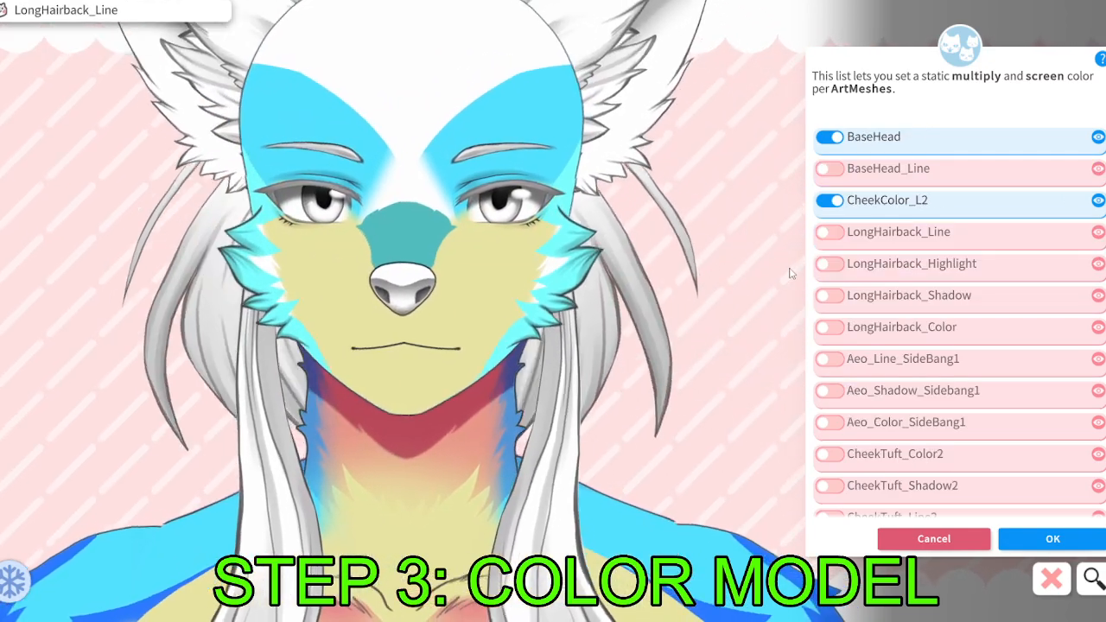
click(558, 239)
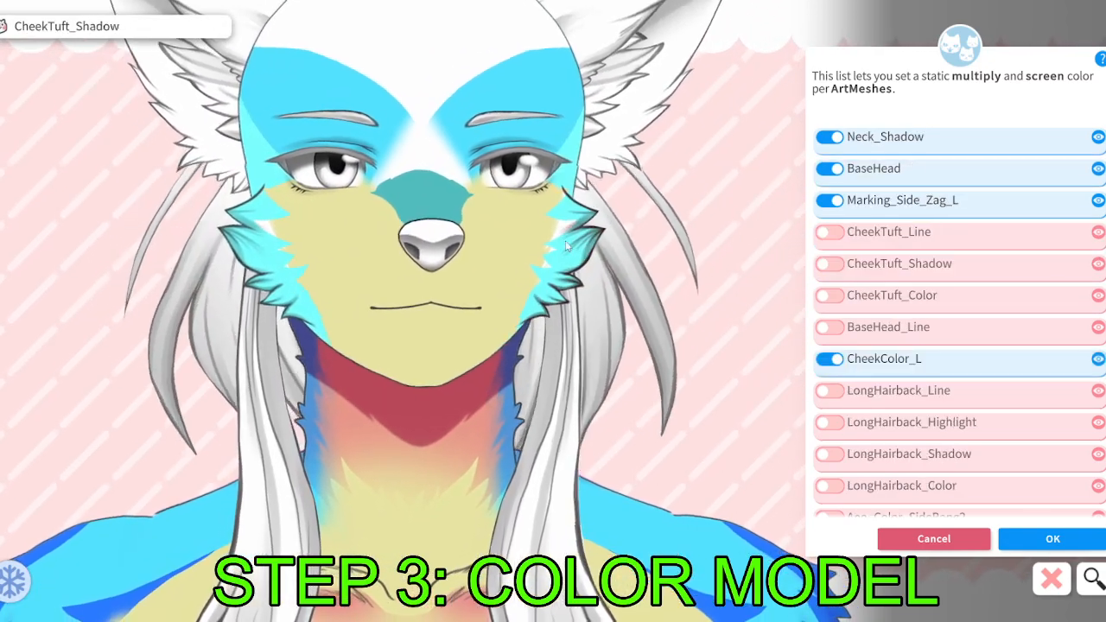
click(835, 303)
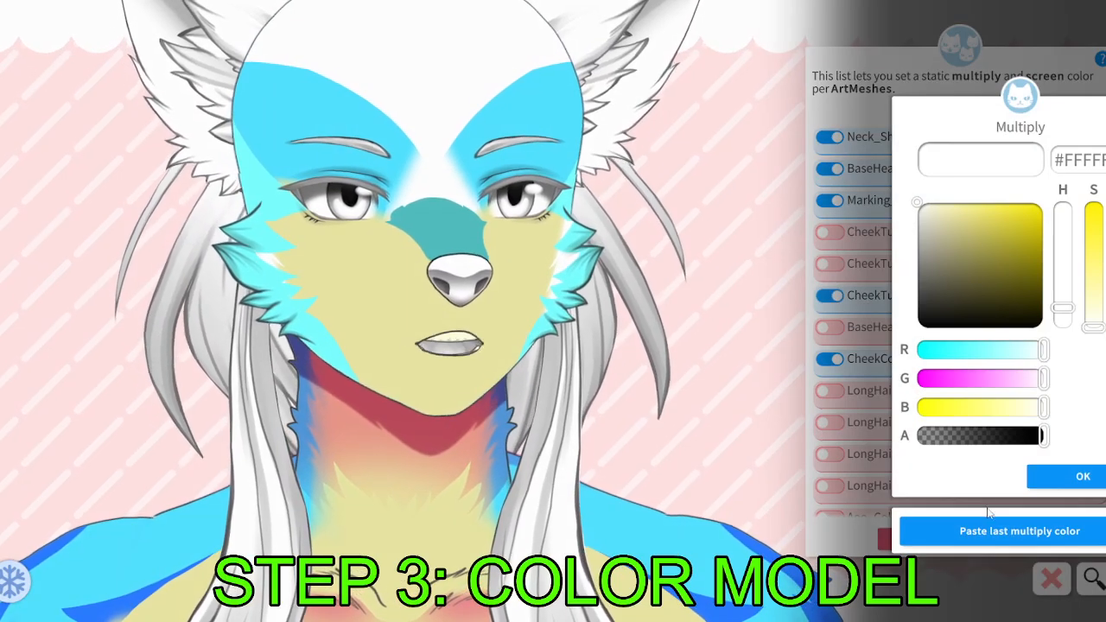
click(990, 531)
click(1046, 478)
click(1047, 481)
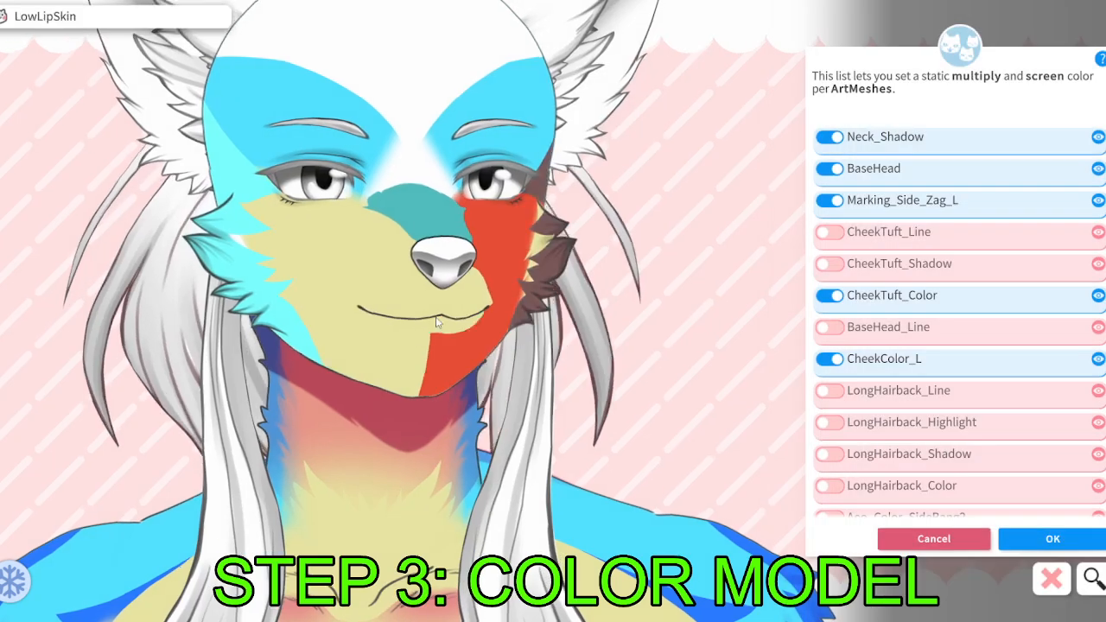
List the meshes at the opposite cheek tuft, enable the override for CheekTuft_Color2 and paste the pale yellow multiply color.
click(281, 247)
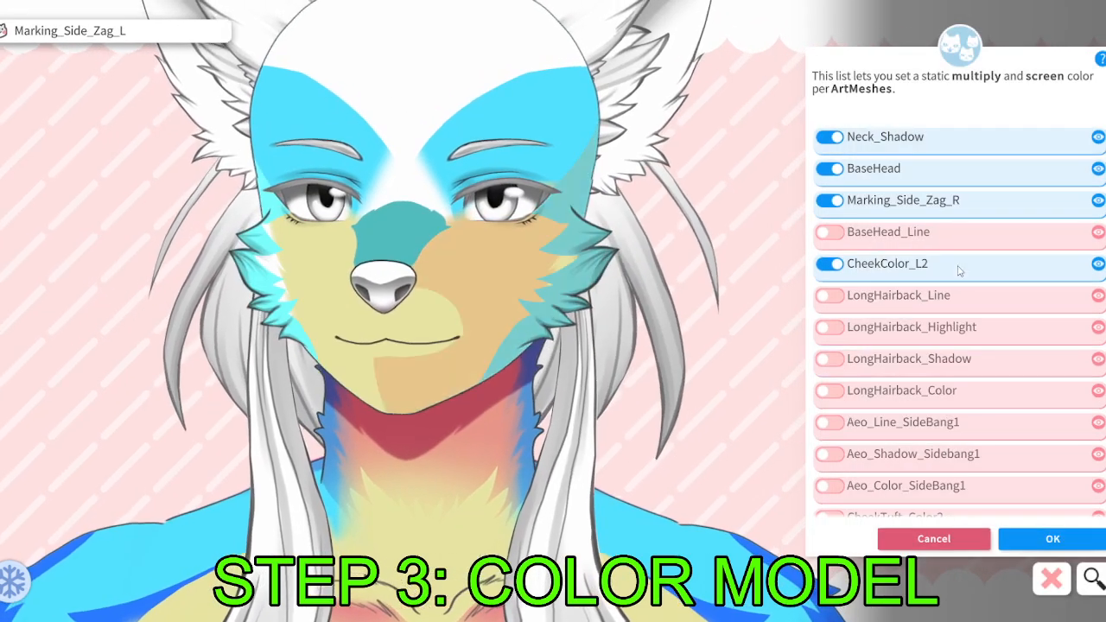
scroll(894, 267, down, 1)
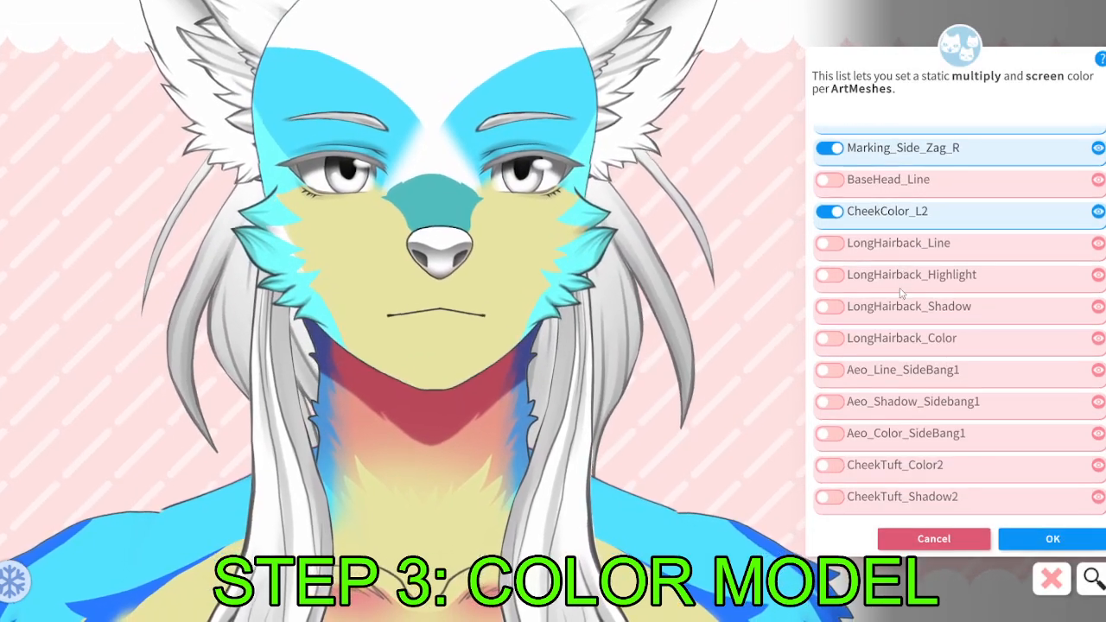
click(839, 469)
click(1020, 530)
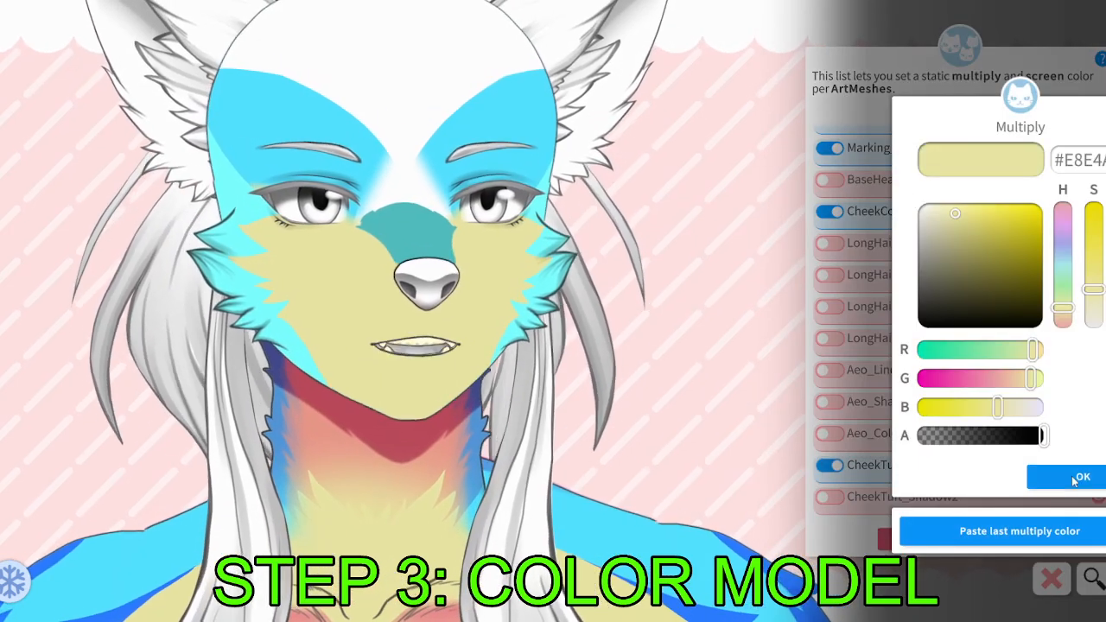
click(1069, 479)
click(1068, 479)
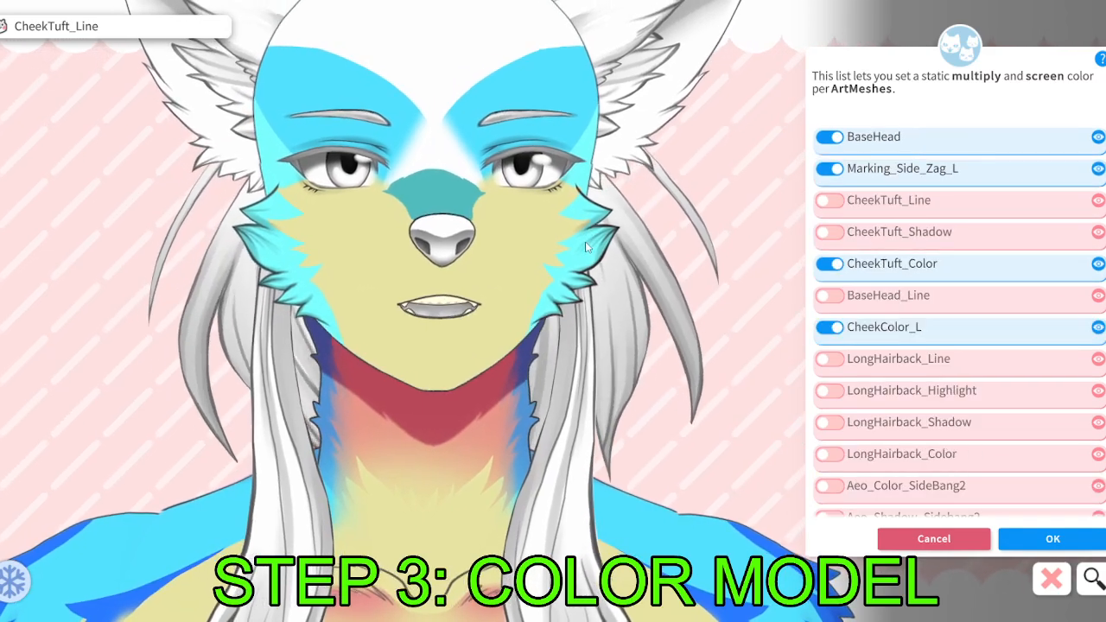
Enable the color override for CheekTuft_Shadow and give it a magenta-tinted multiply color and a dark red screen color.
click(831, 231)
drag(962, 380, 987, 378)
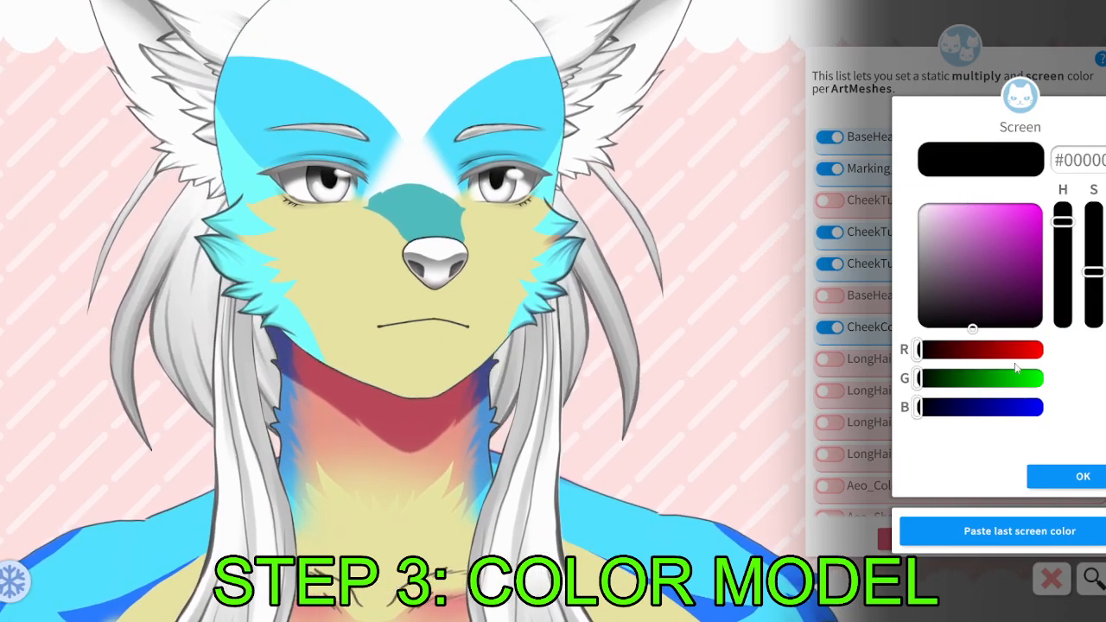
drag(919, 349, 1023, 350)
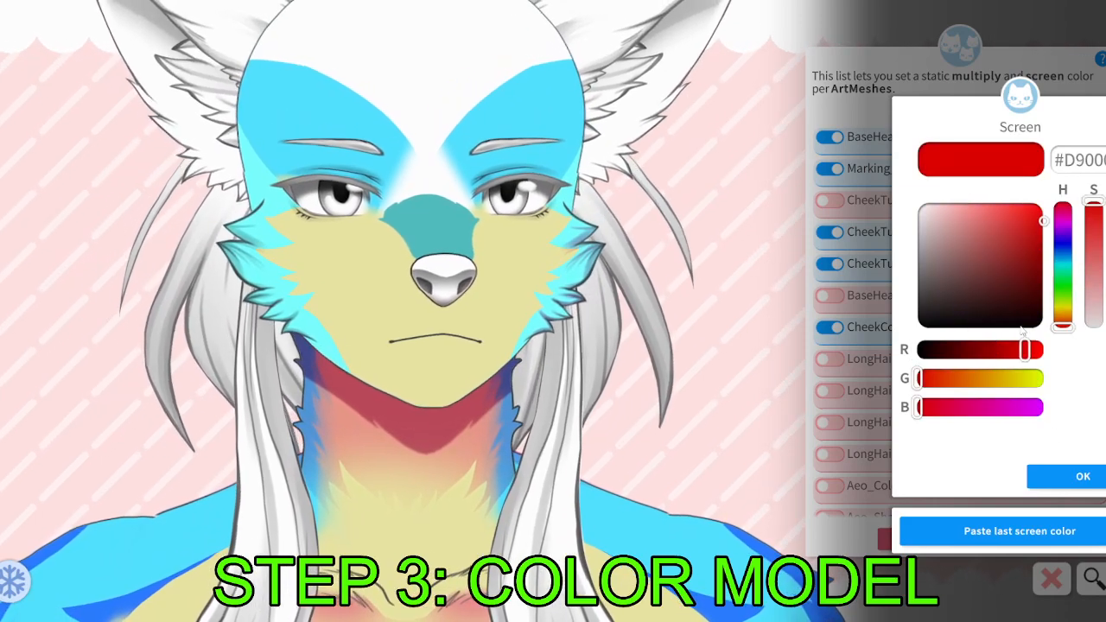
drag(993, 214, 1017, 251)
click(1082, 476)
Enable the color override for CheekTuft_Shadow2 and paste the last multiply color and the dark red screen color.
scroll(950, 328, down, 5)
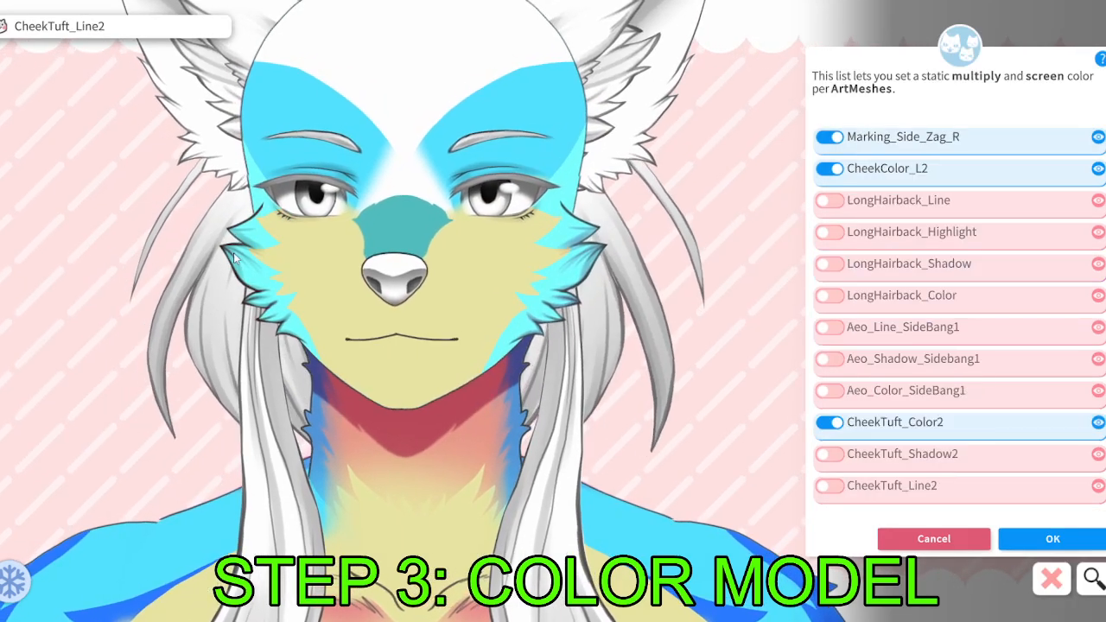
click(831, 454)
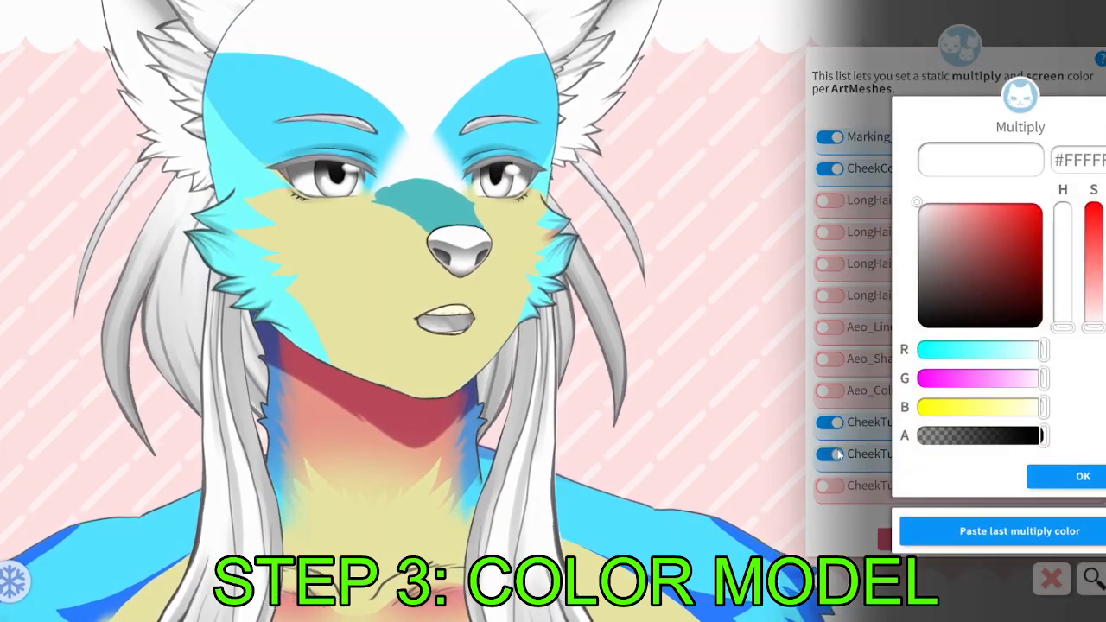
click(1019, 531)
click(1080, 476)
click(1035, 529)
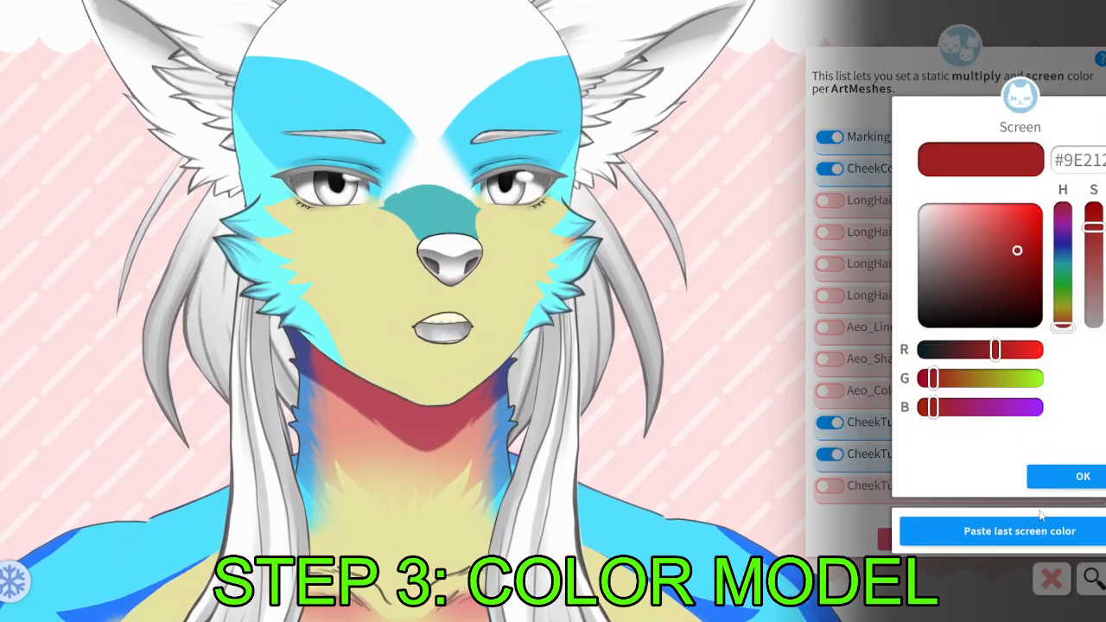
click(1082, 476)
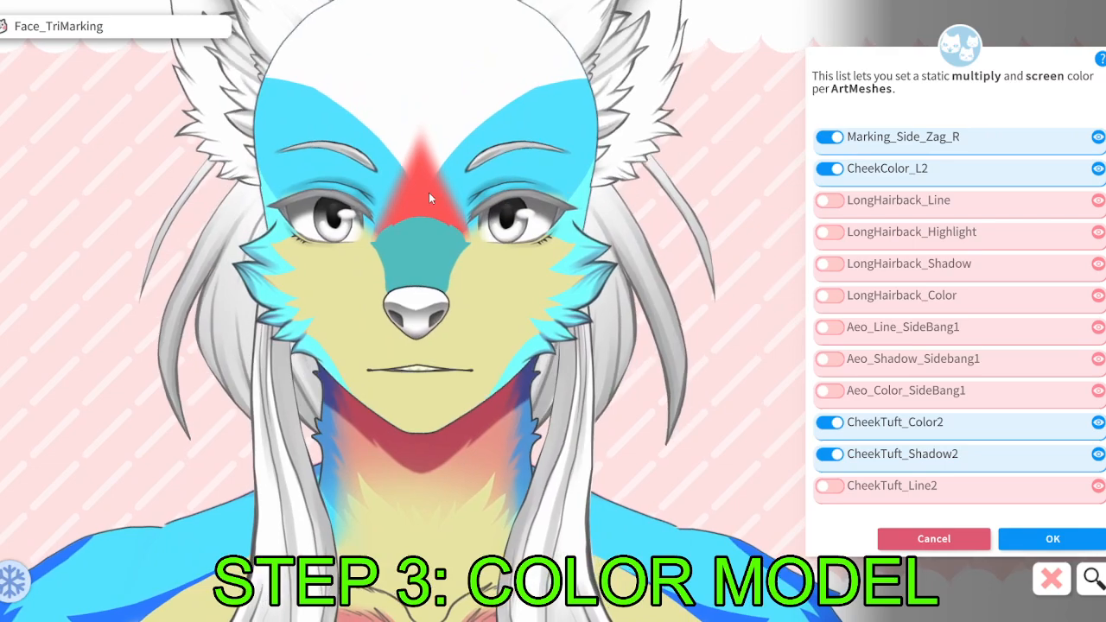
Copy CheekColor_L's pale yellow multiply color, enable the color override for Muzzle_Bridge and paste it there.
click(491, 279)
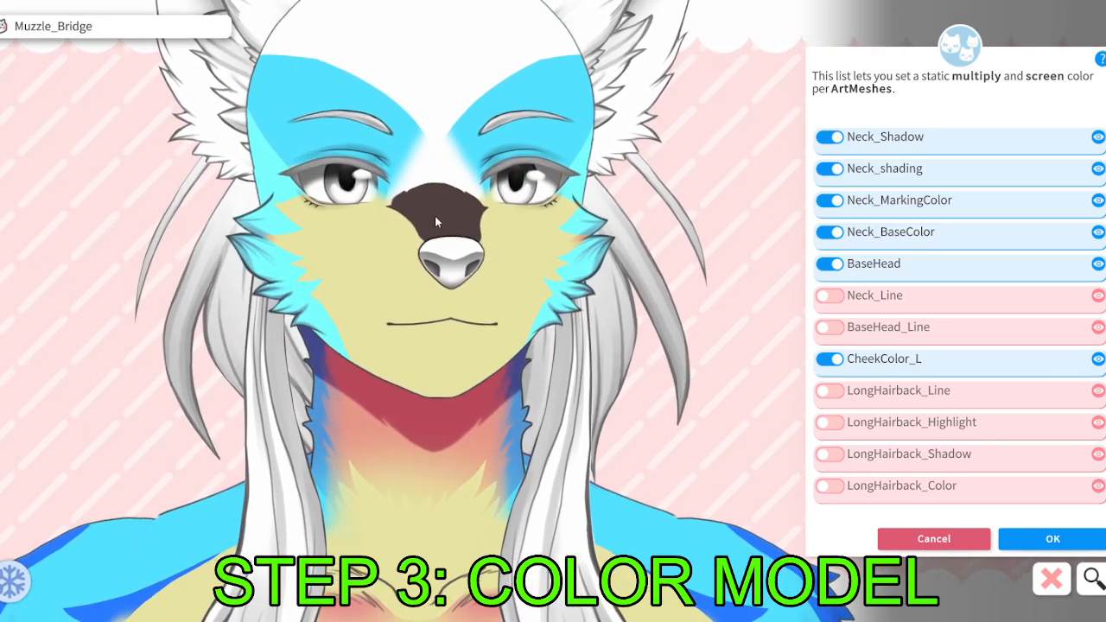
click(508, 253)
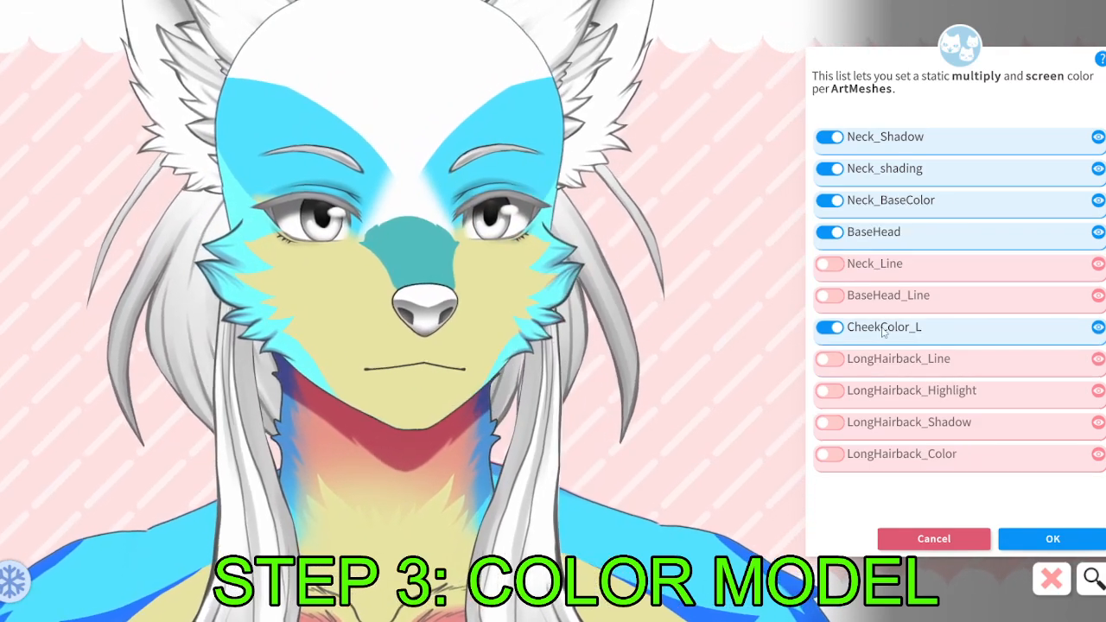
click(884, 328)
click(1083, 478)
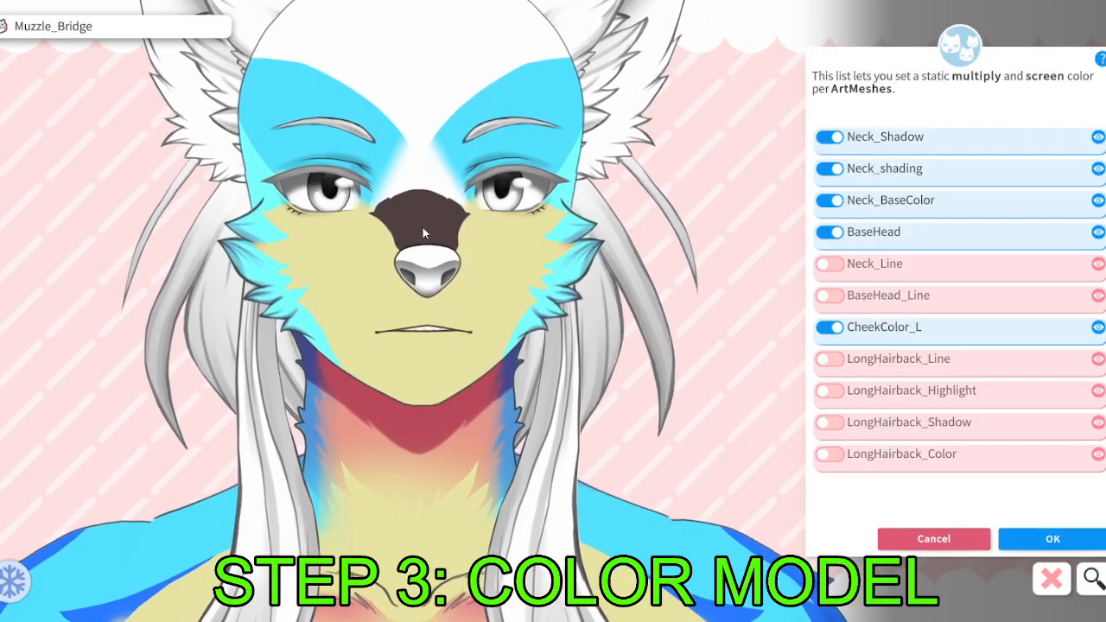
click(422, 227)
click(872, 264)
click(996, 529)
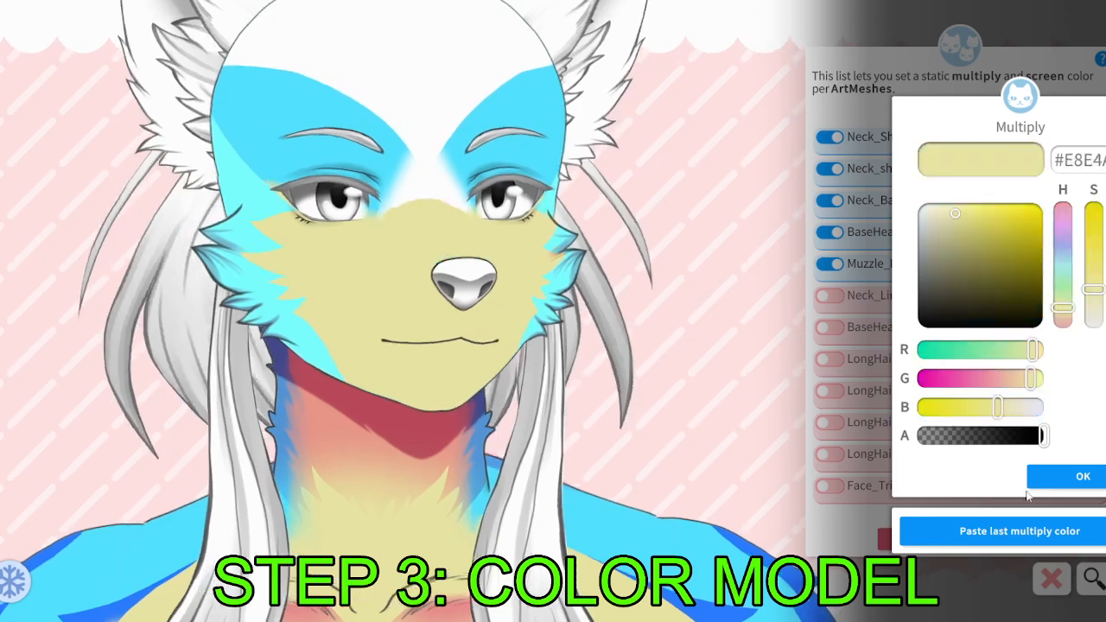
click(1049, 480)
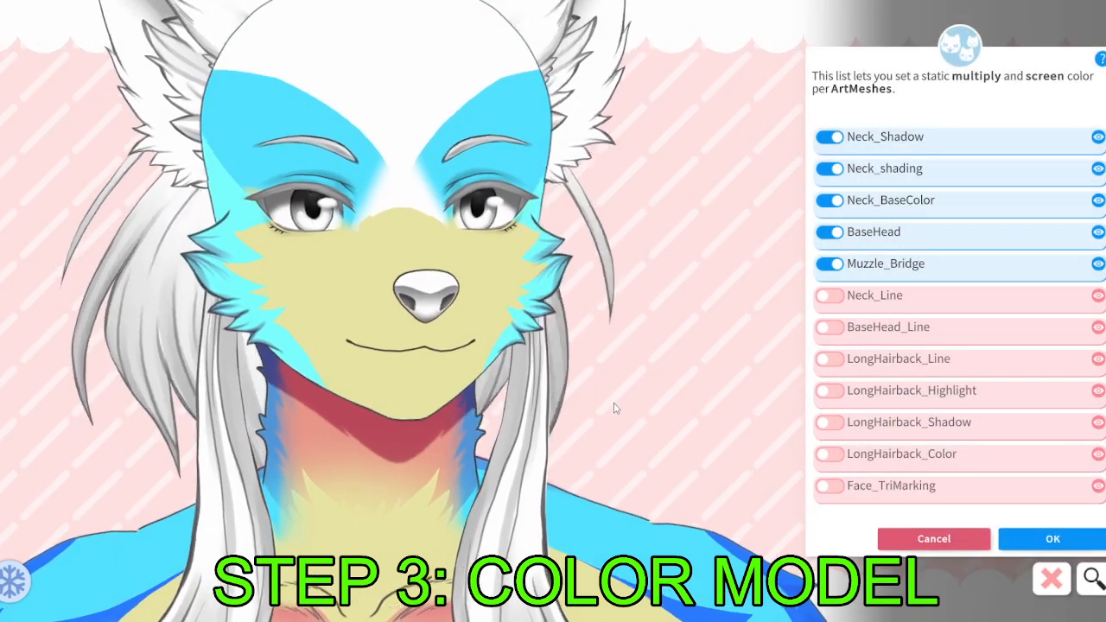
List the meshes at the nose bridge, enable the color override for Face_TriMarking and paste the pale yellow multiply color.
click(412, 179)
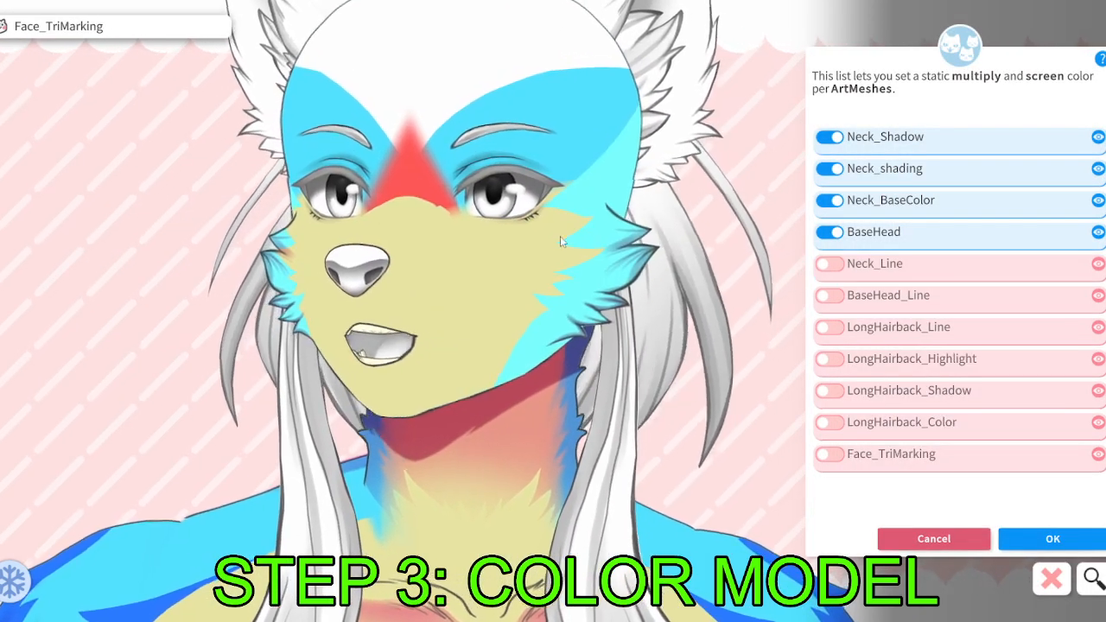
click(829, 454)
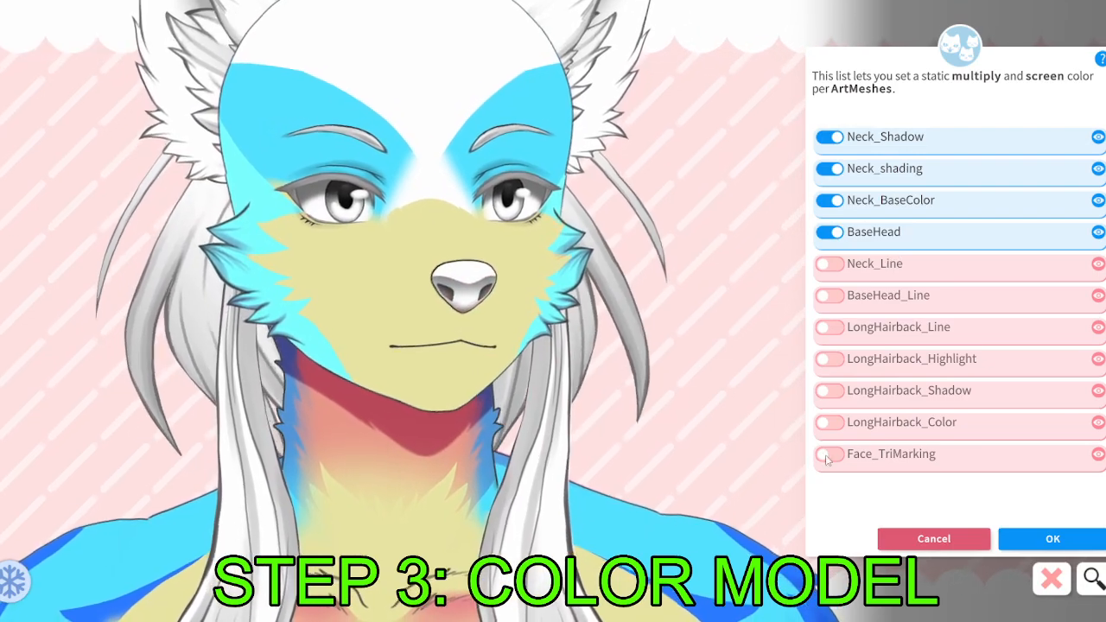
click(1052, 538)
click(1019, 530)
click(1049, 480)
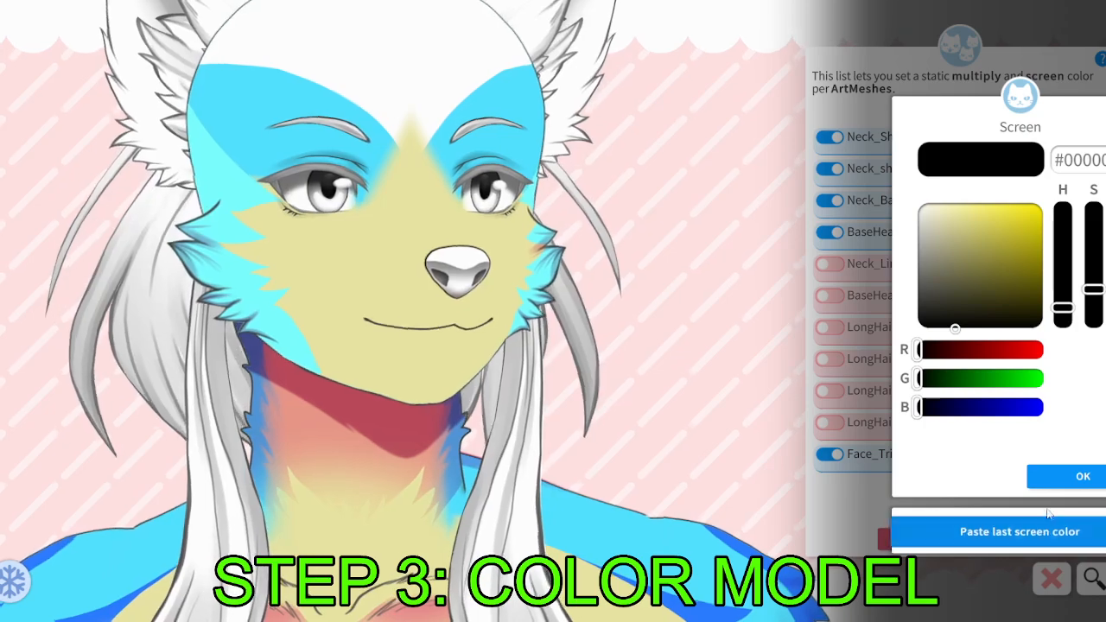
click(1052, 475)
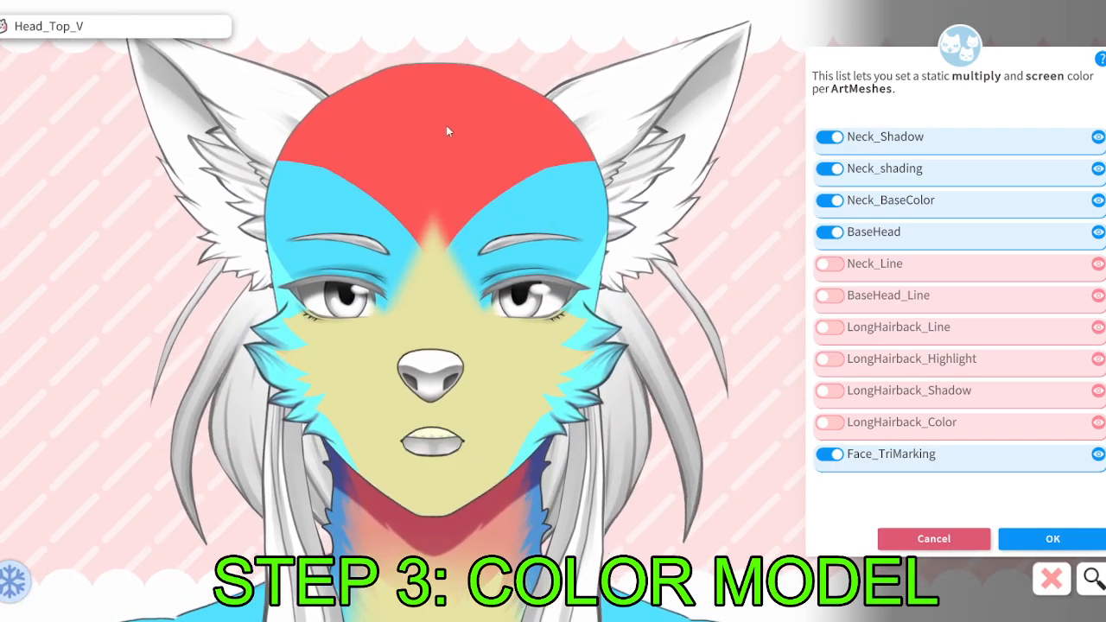
List the meshes at the brow, open BaseHead's color settings and accept them as they are.
click(494, 207)
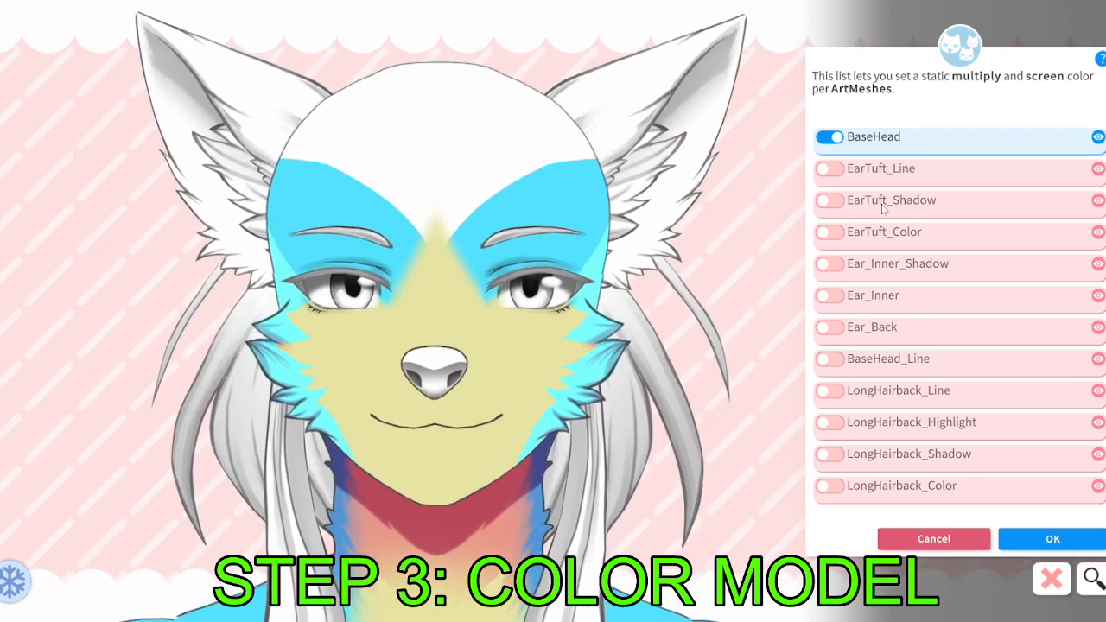
click(901, 148)
click(1073, 481)
click(1073, 480)
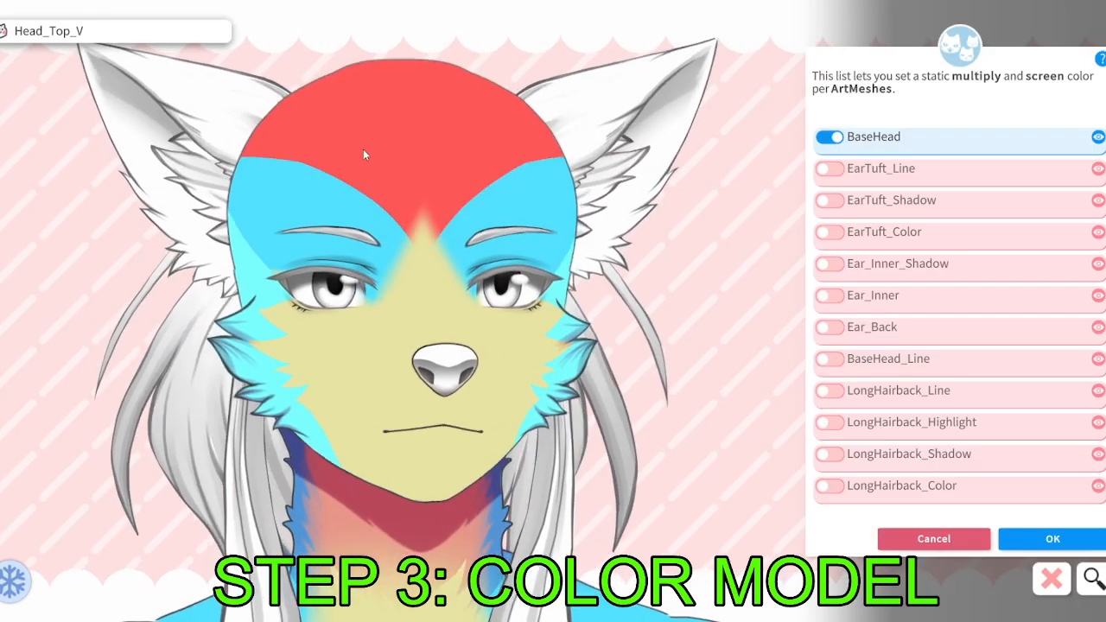
List the meshes at the top of the head, enable the override for Head_Top_V and give it a medium blue multiply color.
click(365, 153)
click(829, 200)
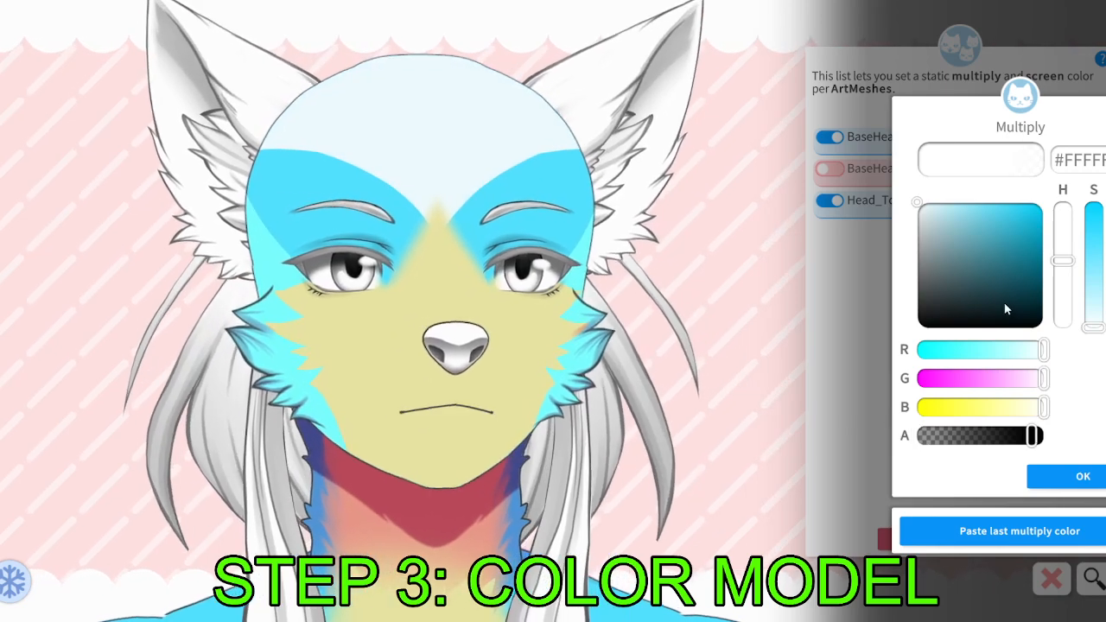
click(1005, 254)
drag(1006, 255, 977, 265)
click(1017, 407)
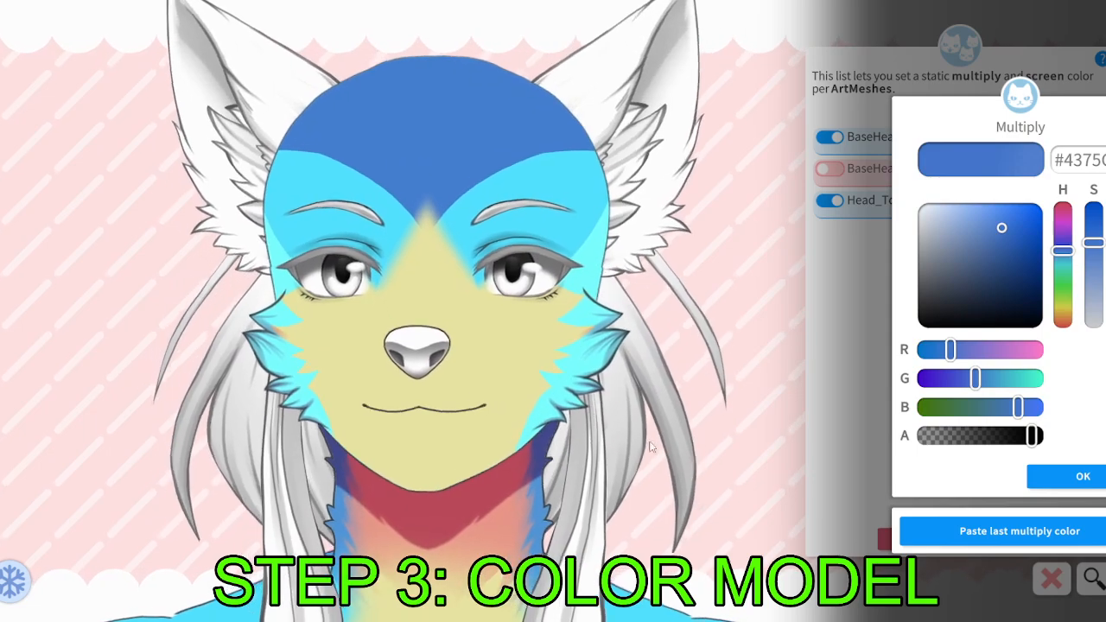
click(1082, 476)
click(1082, 476)
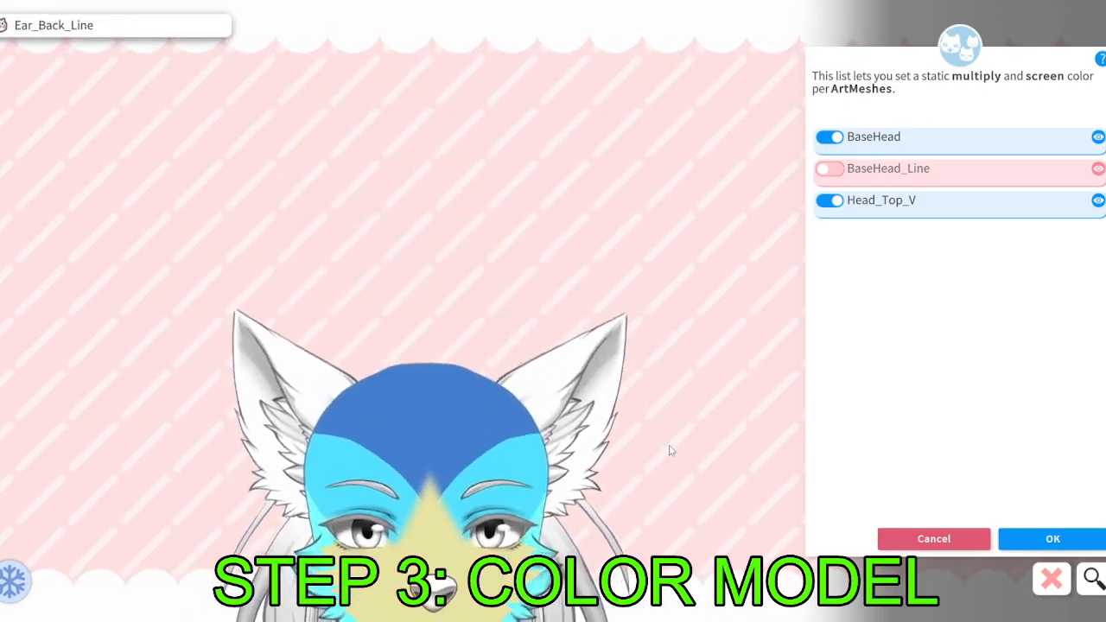
Give Marking_Side_Zag_L a slightly transparent purple multiply color and apply the same purple to Marking_Side_Zag_R.
scroll(674, 354, down, 4)
scroll(670, 317, up, 6)
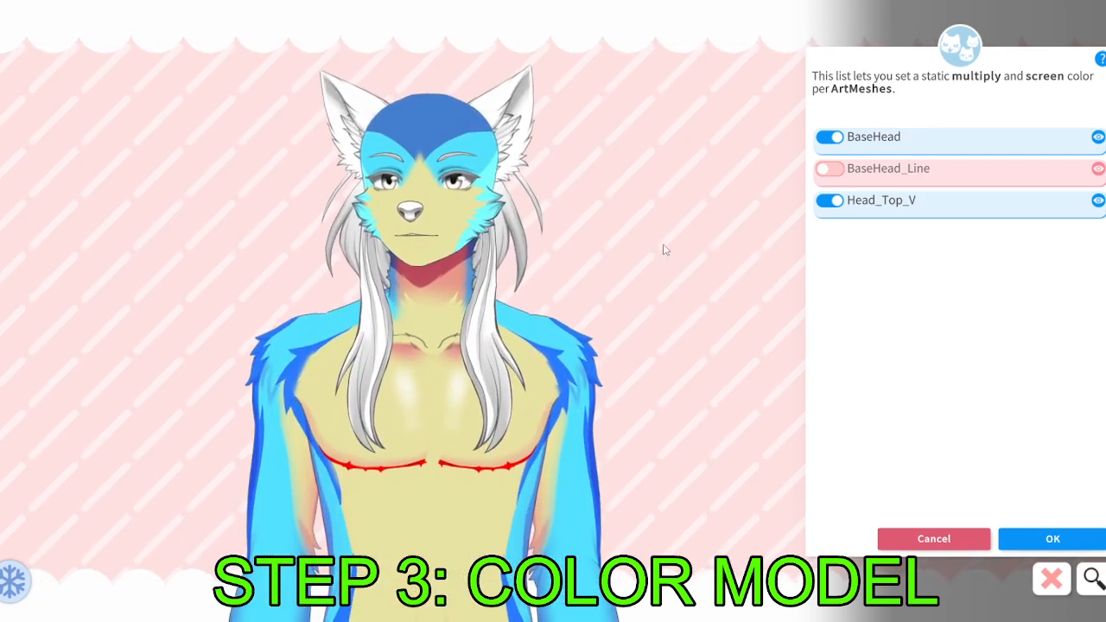
scroll(716, 162, up, 4)
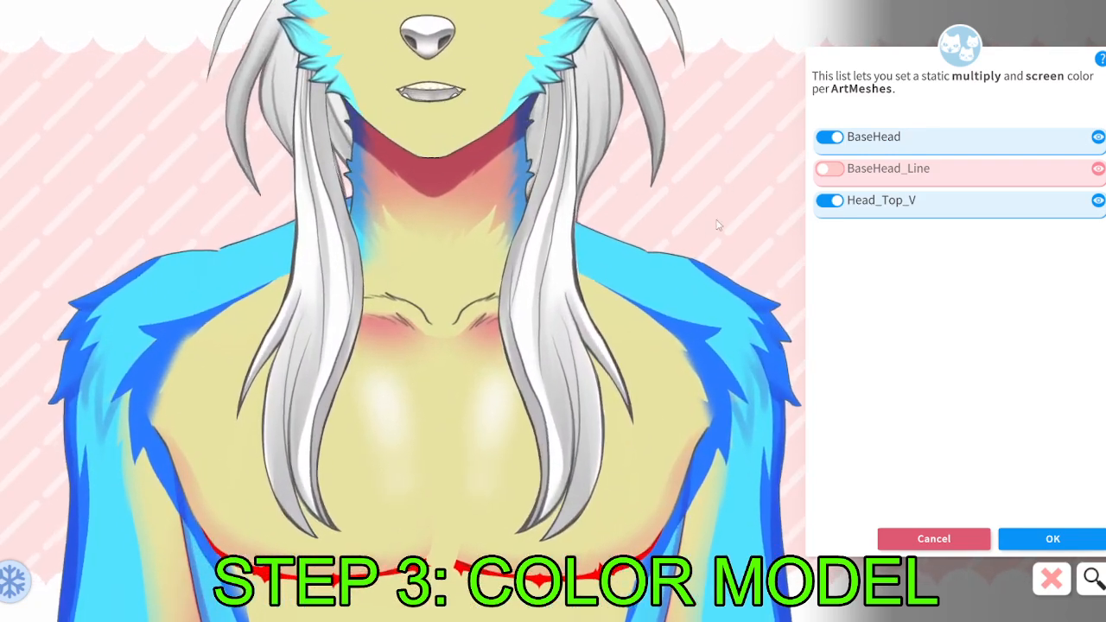
drag(717, 226, 716, 405)
click(557, 146)
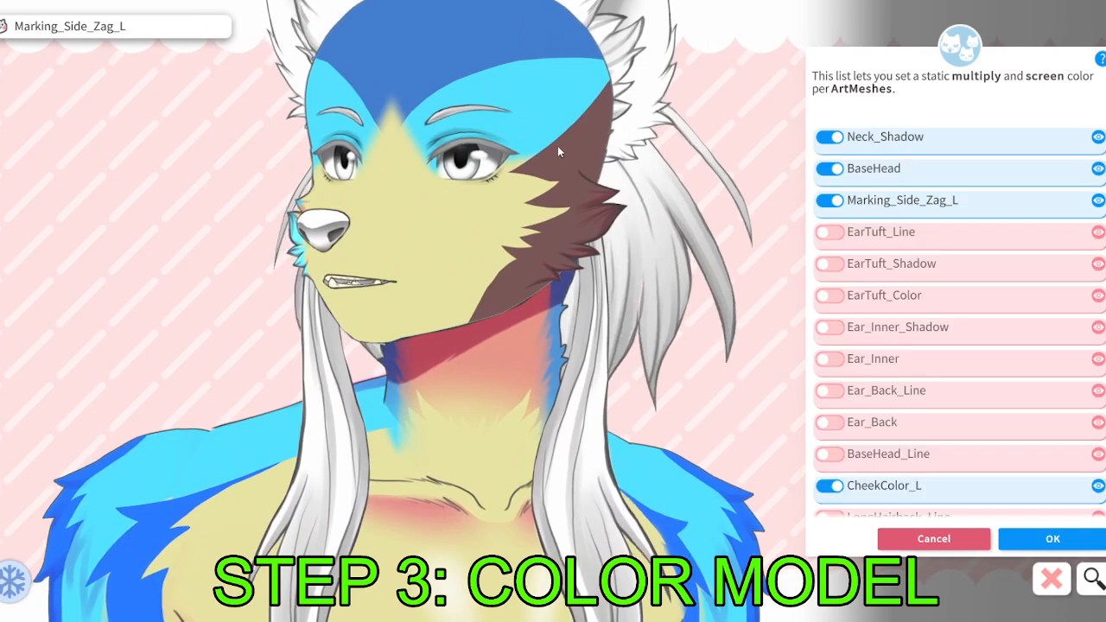
click(903, 210)
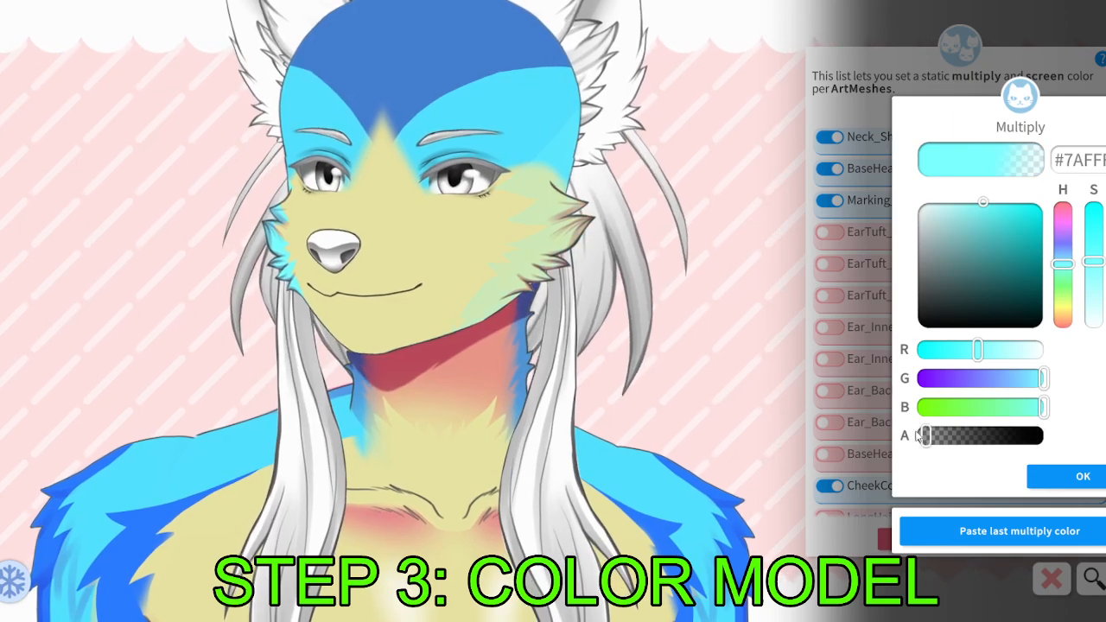
drag(919, 435, 1041, 436)
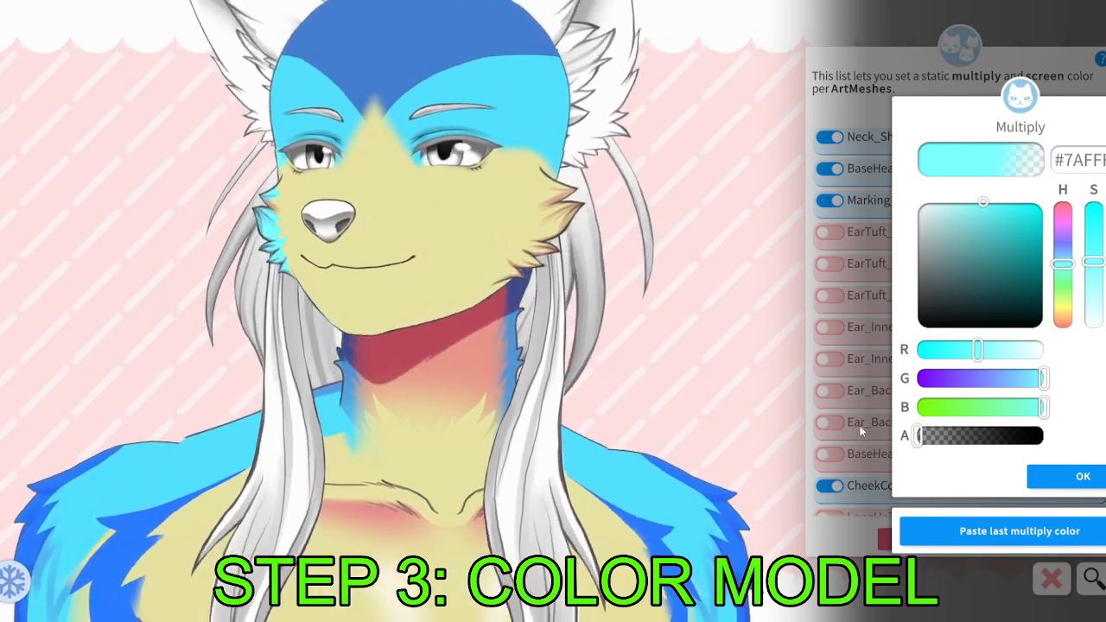
drag(860, 427, 1006, 433)
drag(989, 378, 942, 378)
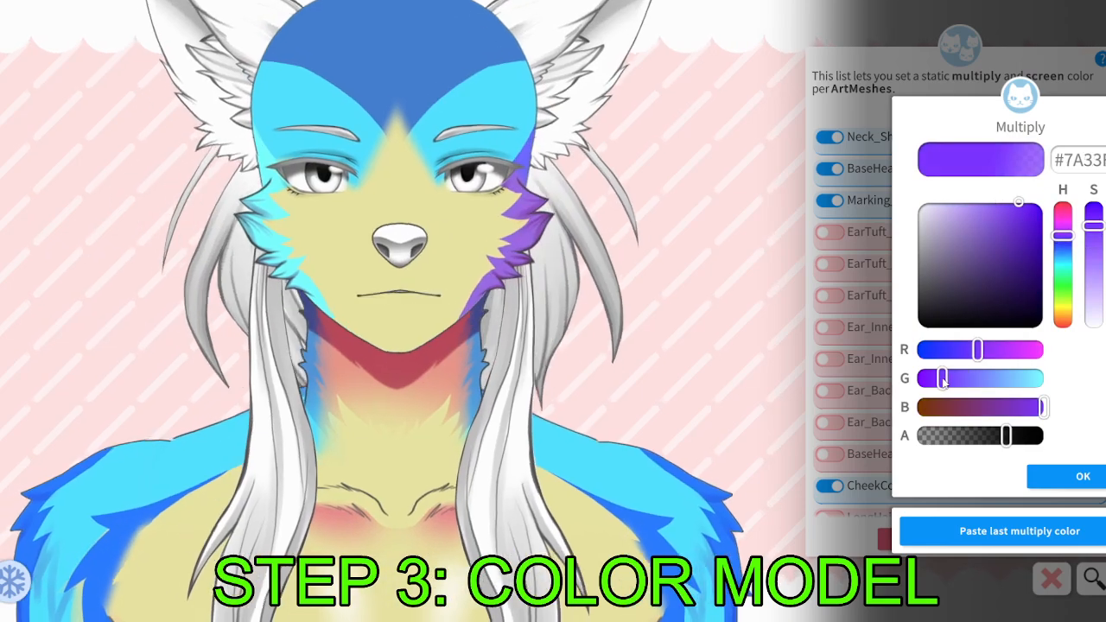
drag(1018, 201, 1018, 291)
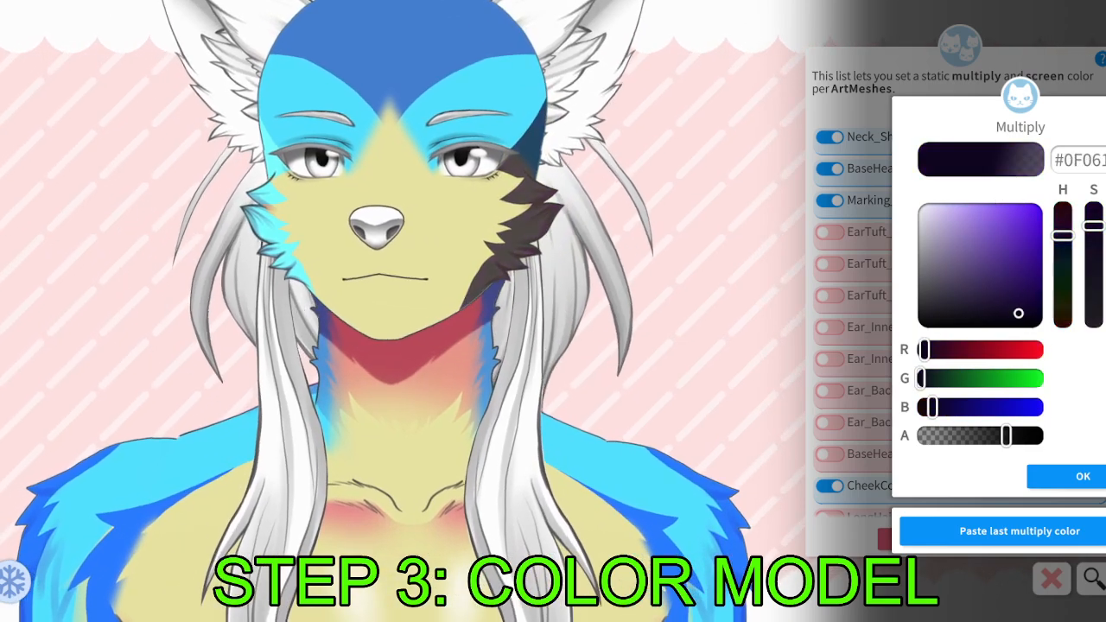
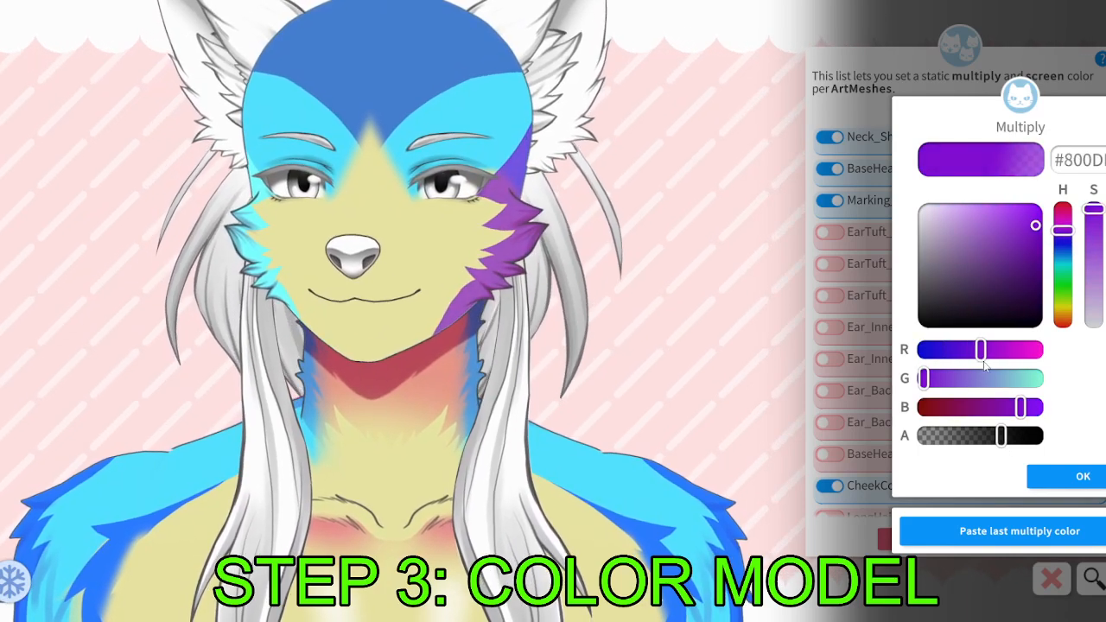
drag(984, 365, 989, 367)
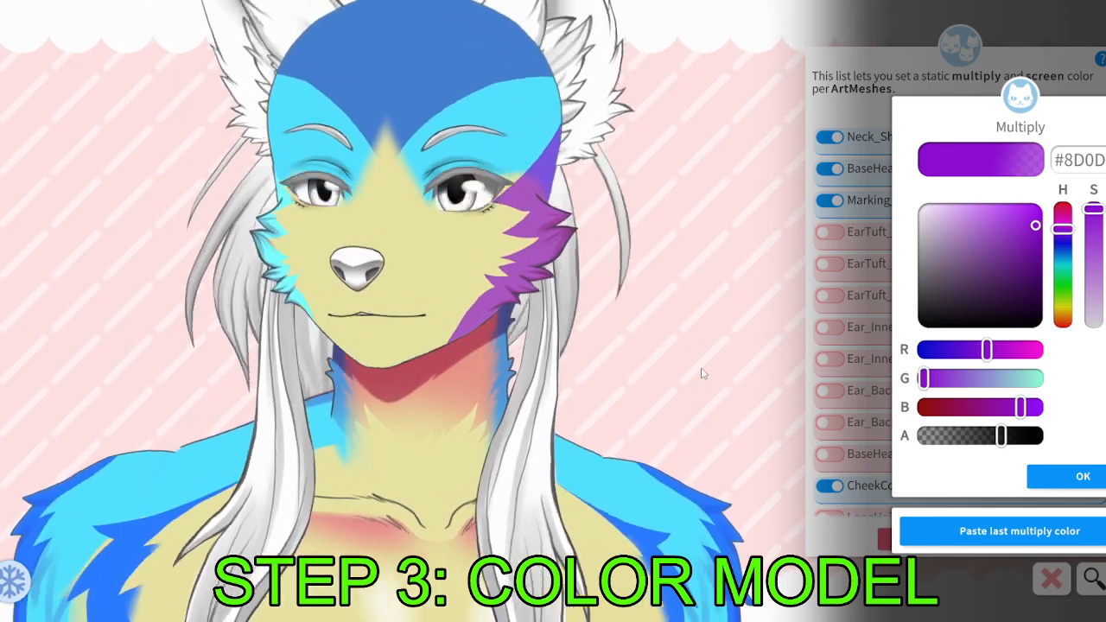
click(1088, 478)
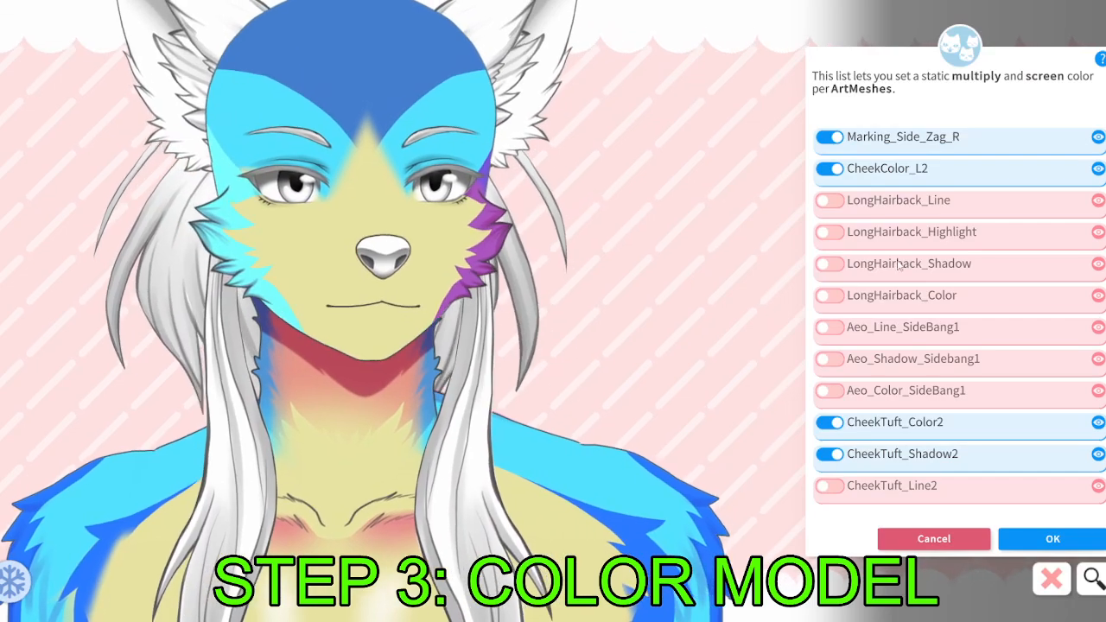
click(898, 145)
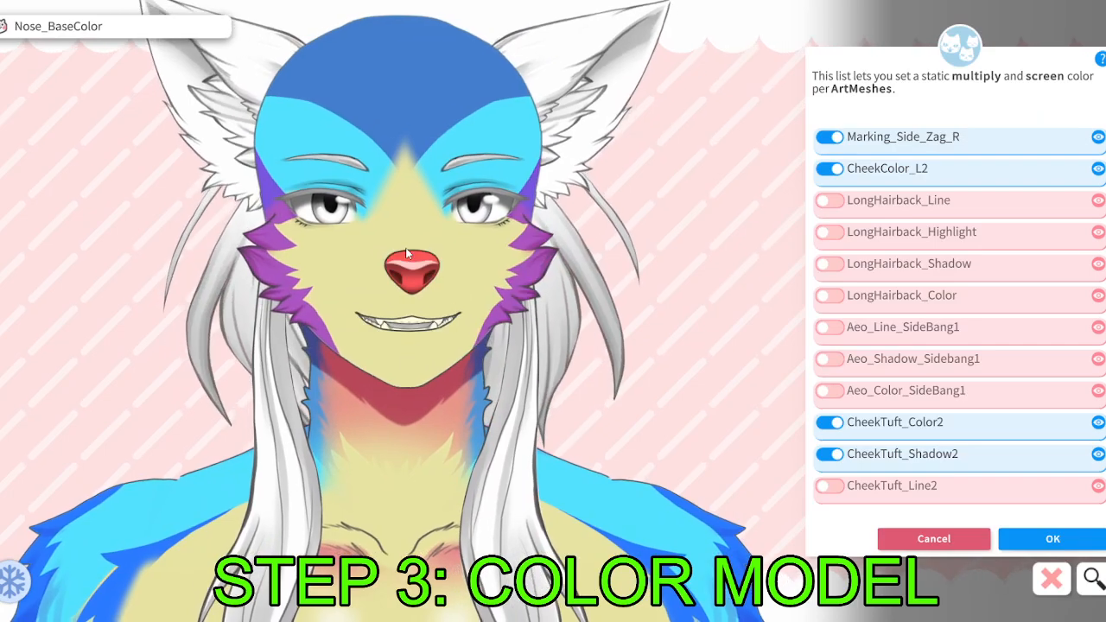
List the meshes at the nose, enable the override for Nose_BaseColor and give it a vivid blue multiply color.
click(406, 253)
click(832, 329)
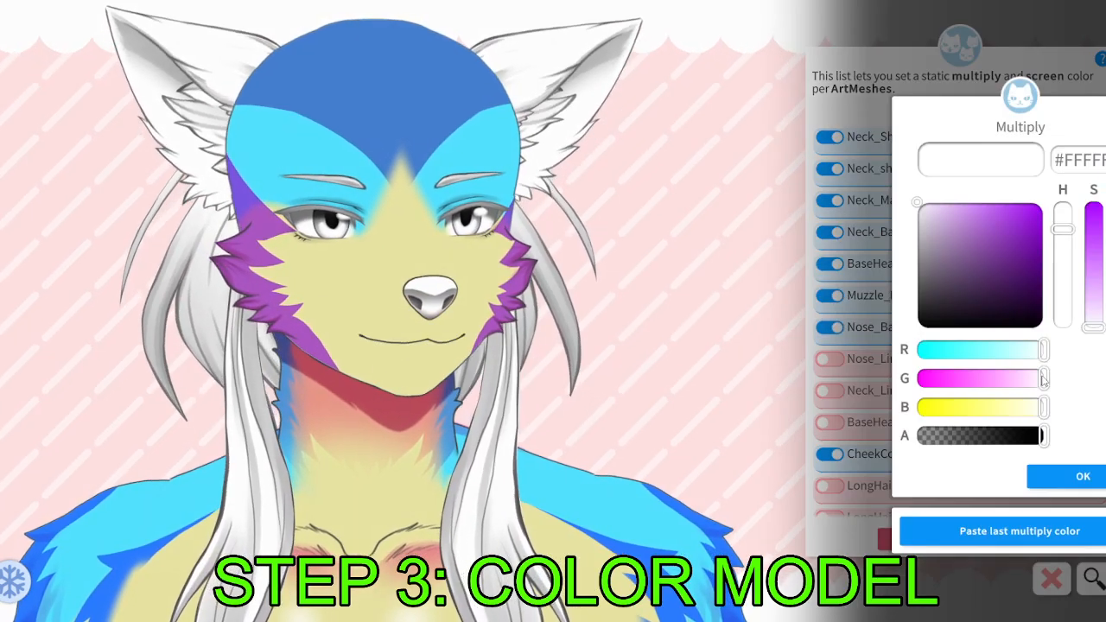
click(987, 378)
click(986, 349)
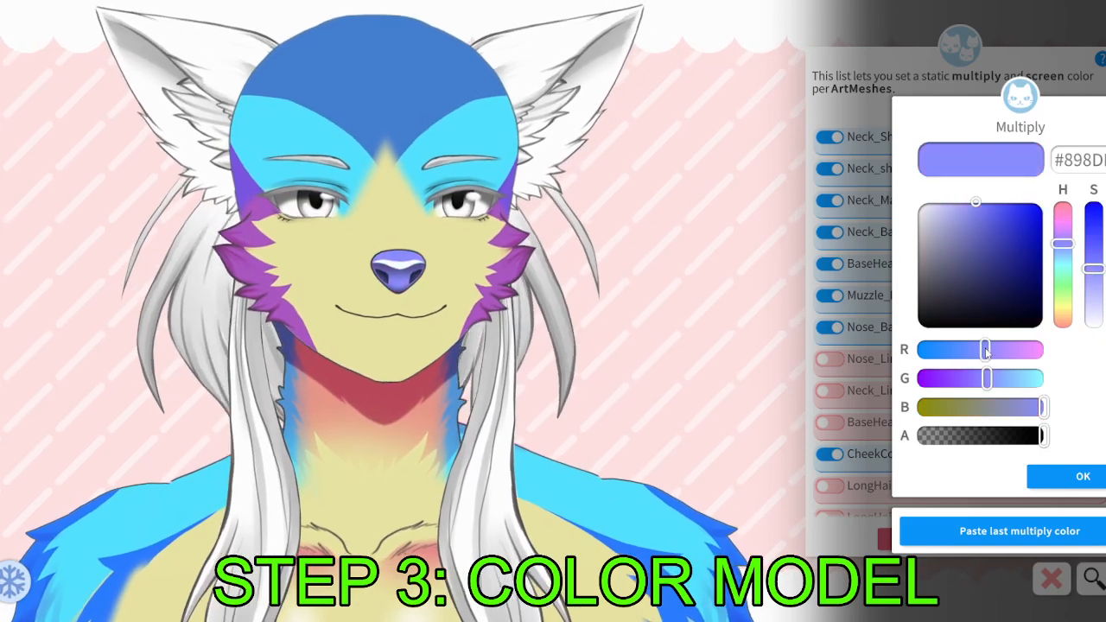
drag(982, 351, 964, 381)
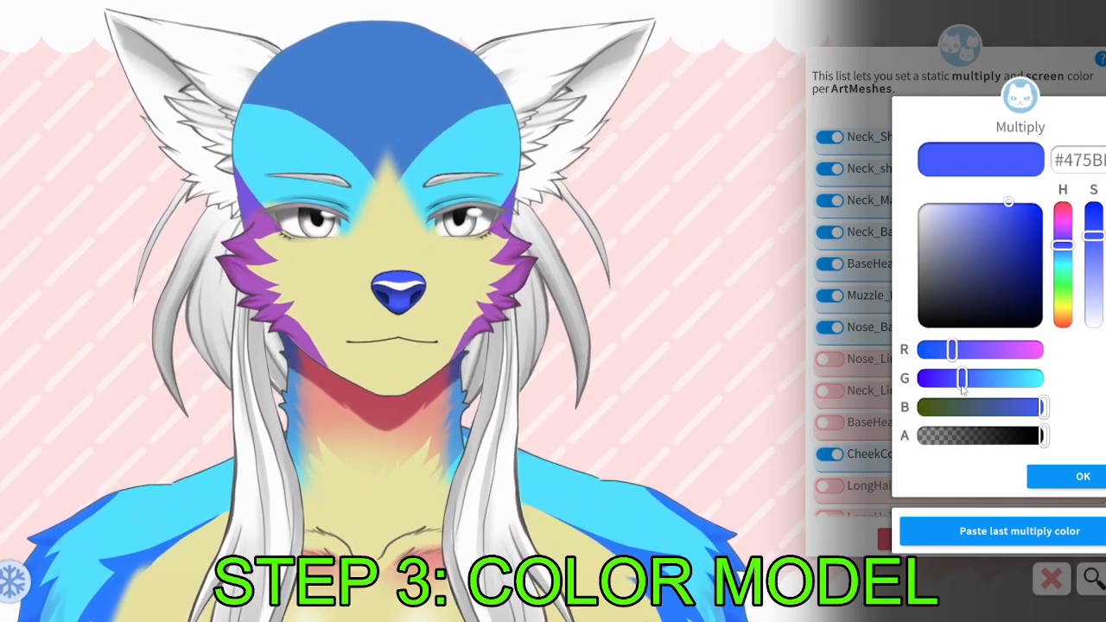
click(1085, 474)
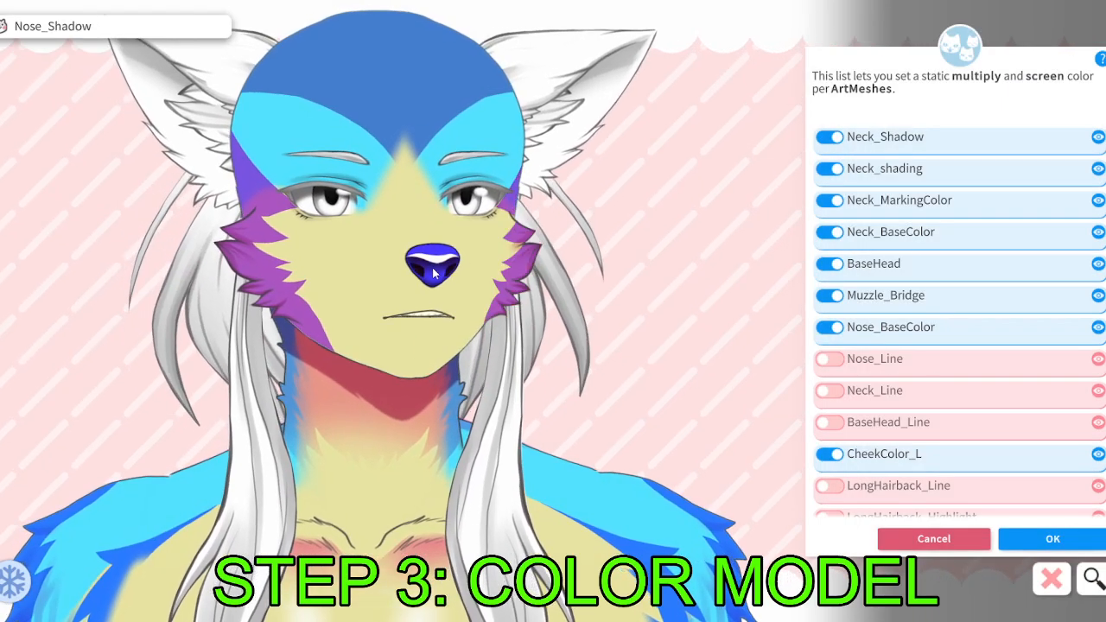
Enable the color override for Nose_Shadow and give it a muted blue multiply color.
click(911, 340)
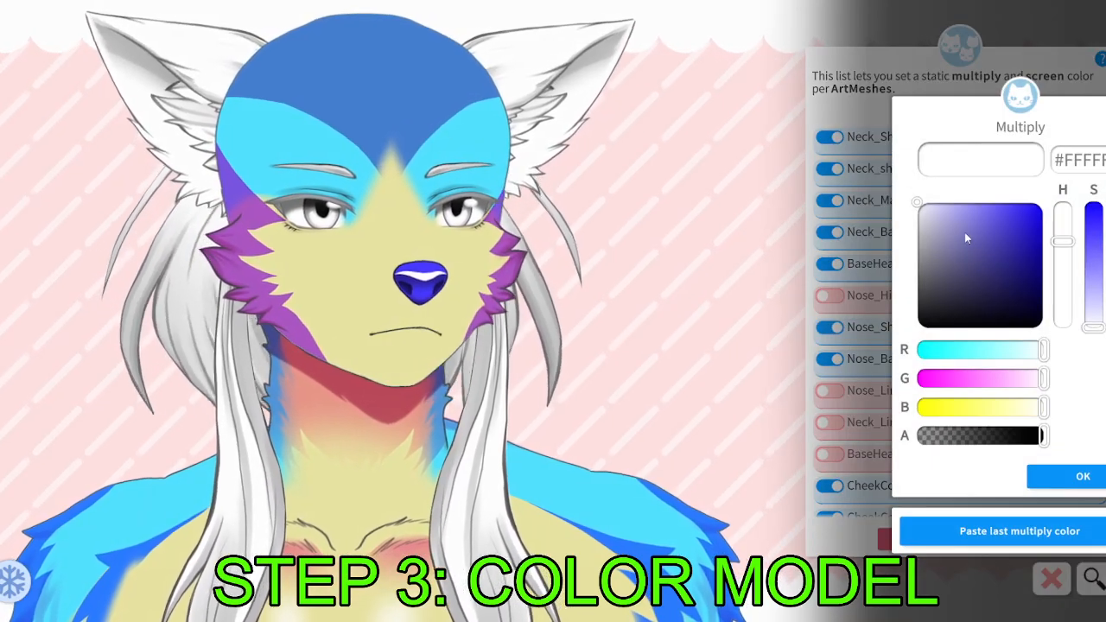
click(964, 229)
click(1083, 476)
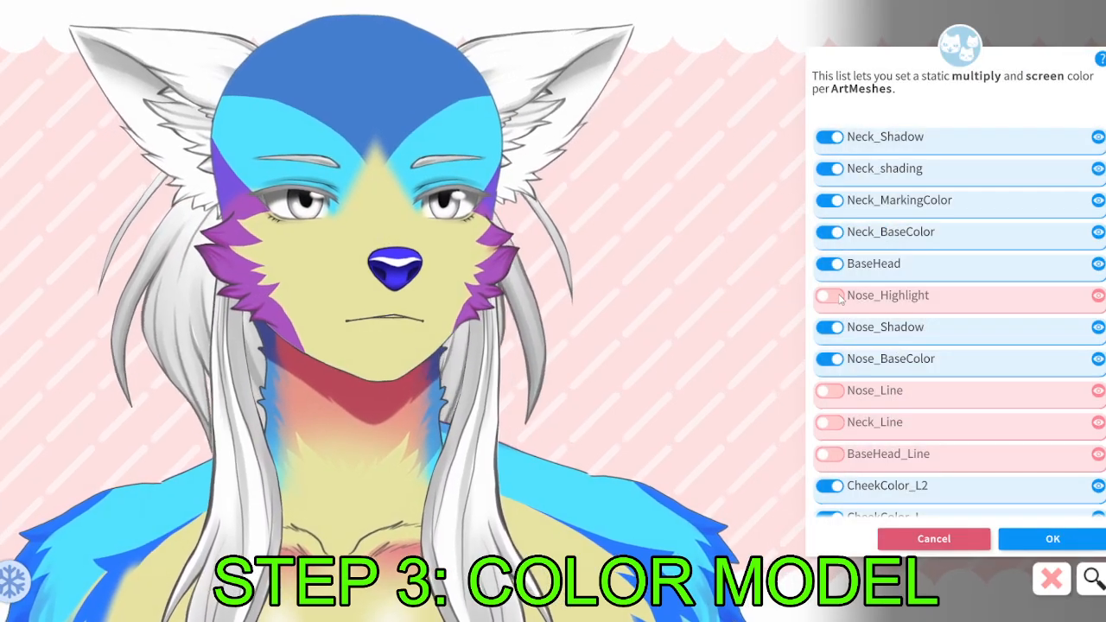
Enable the color override for Nose_Highlight, give it a light violet multiply color and keep the screen color black.
click(922, 292)
mouse_move(984, 352)
mouse_down()
mouse_move(969, 352)
mouse_move(1000, 349)
mouse_up()
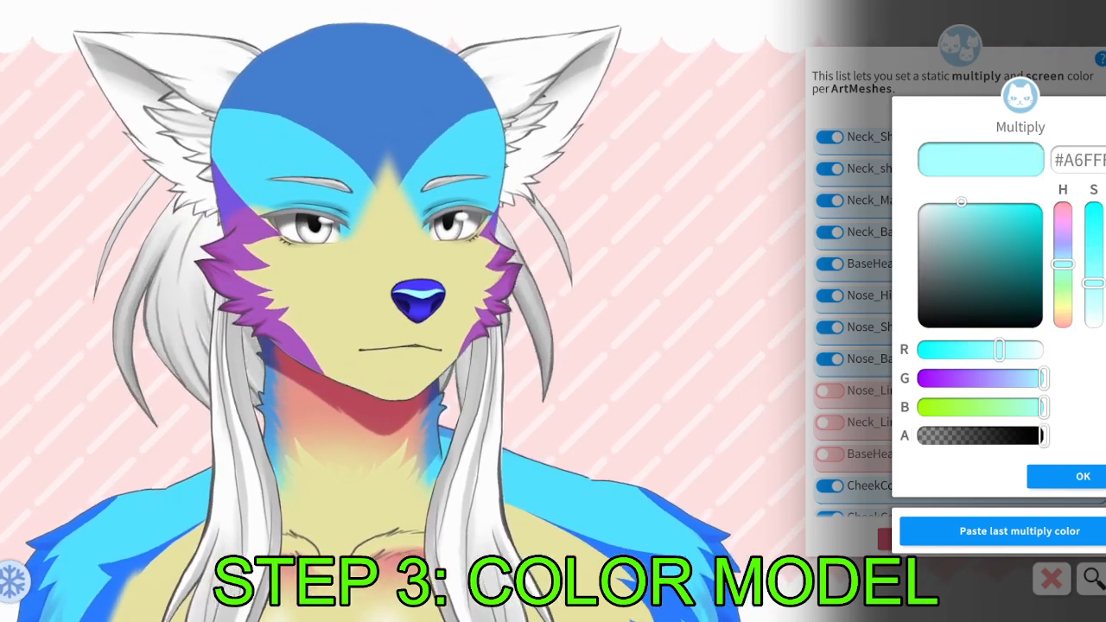
mouse_move(971, 384)
mouse_down()
mouse_move(995, 380)
mouse_move(939, 380)
mouse_move(1005, 383)
mouse_move(984, 383)
mouse_up()
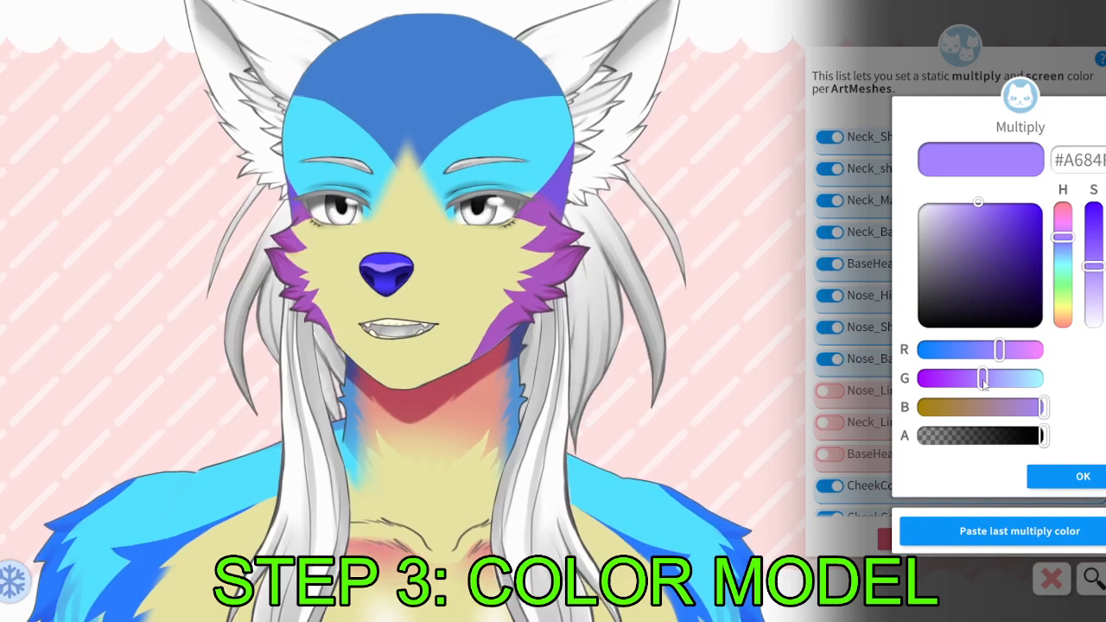
click(1080, 476)
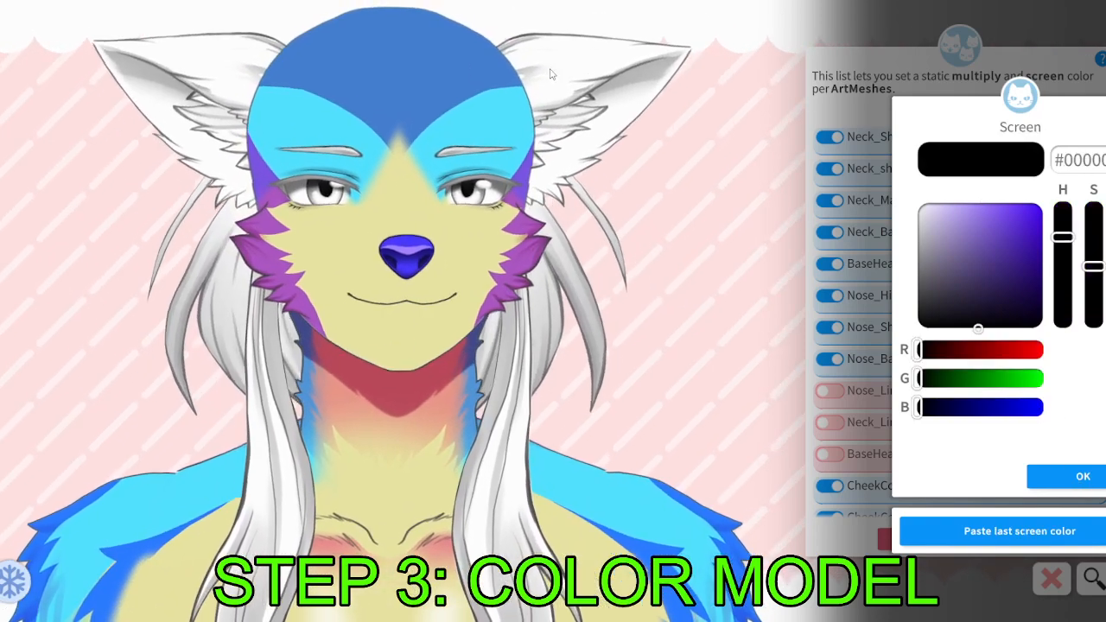
click(1078, 471)
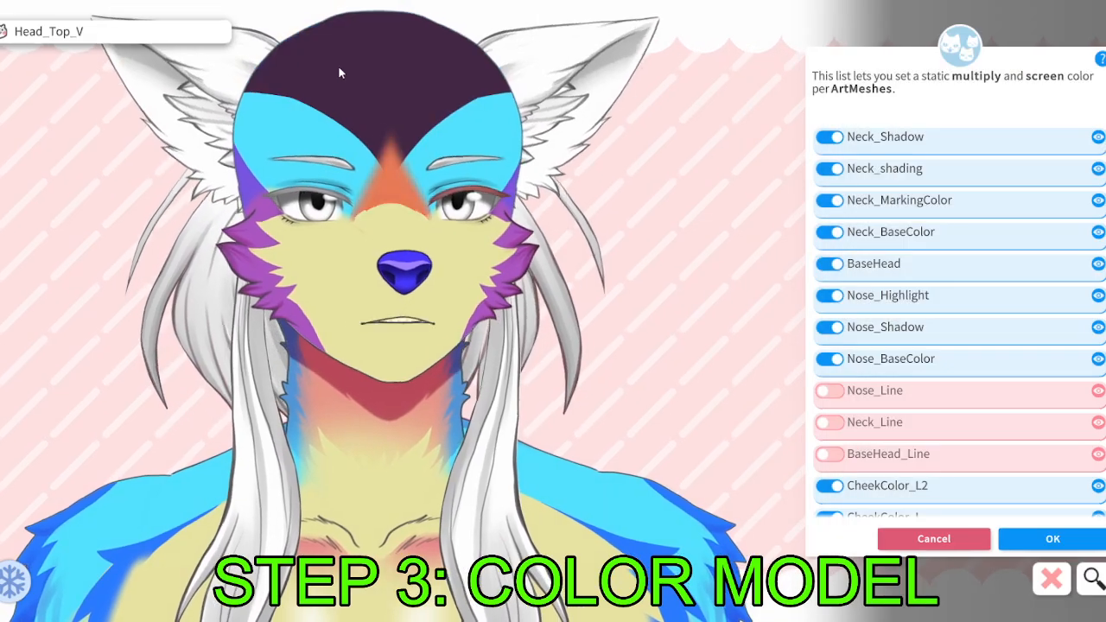
Copy BaseHead's light blue multiply color, list the meshes at the ear, enable the override for Ear_Front and paste the color there.
click(480, 139)
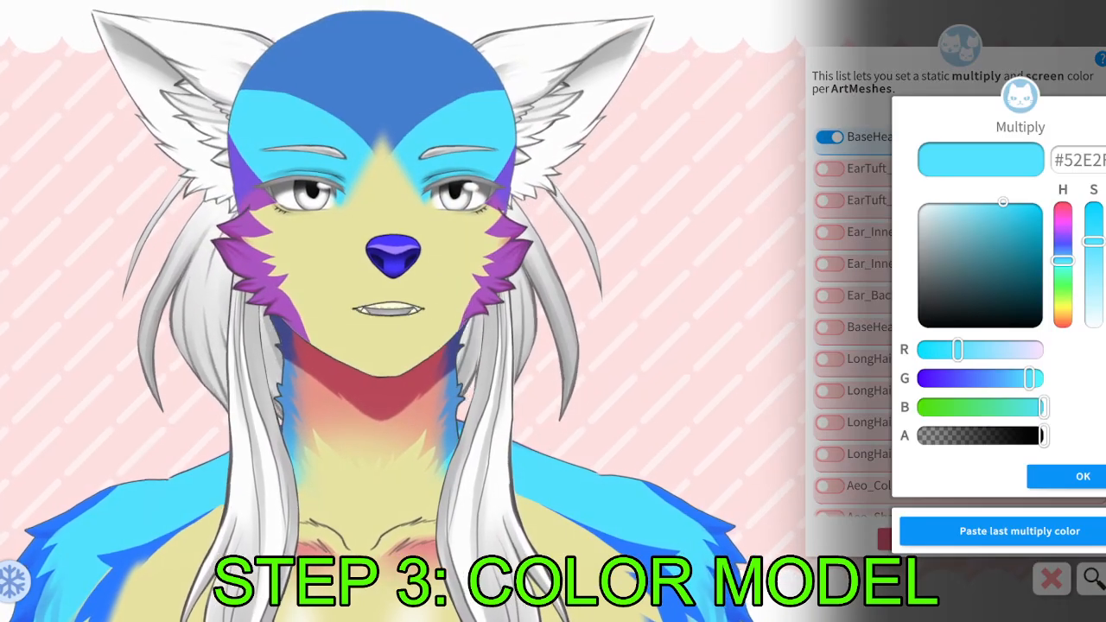
click(1078, 474)
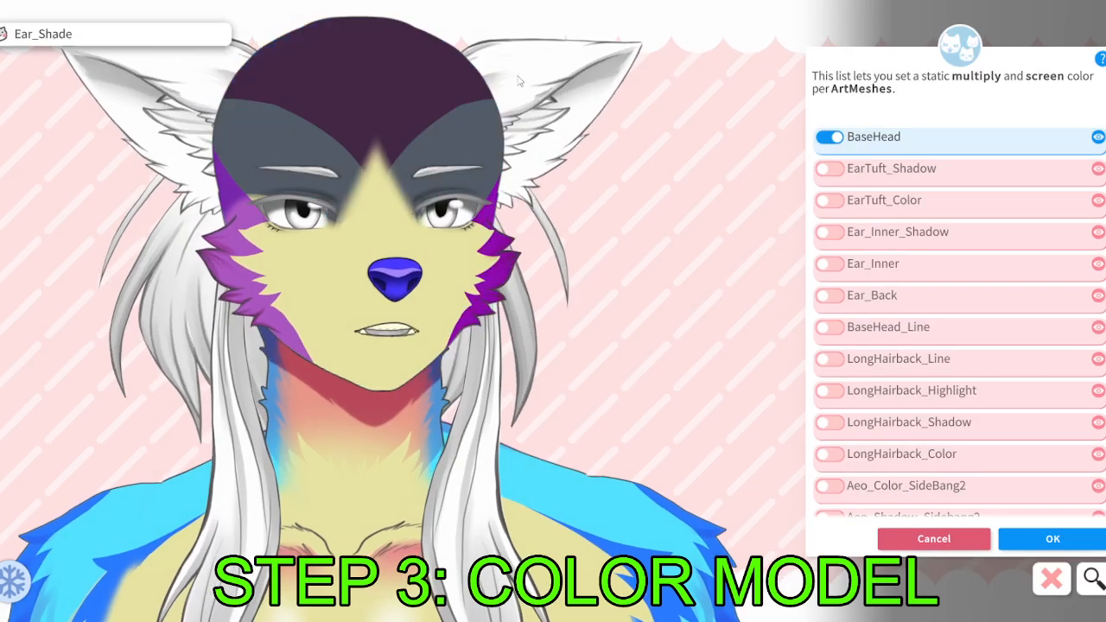
click(562, 69)
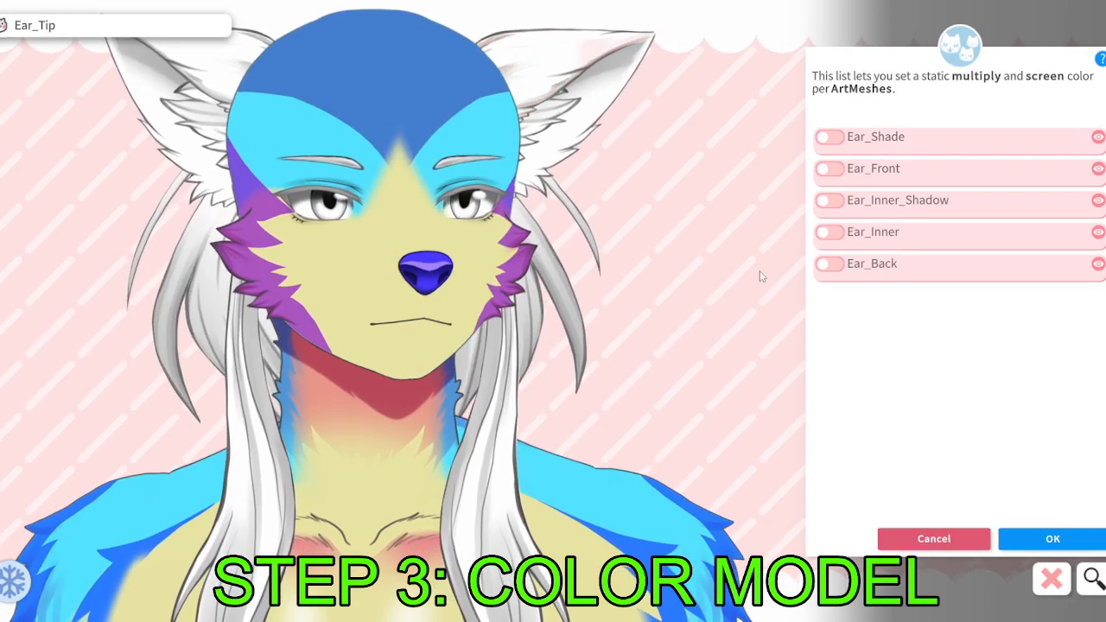
click(835, 171)
click(1028, 533)
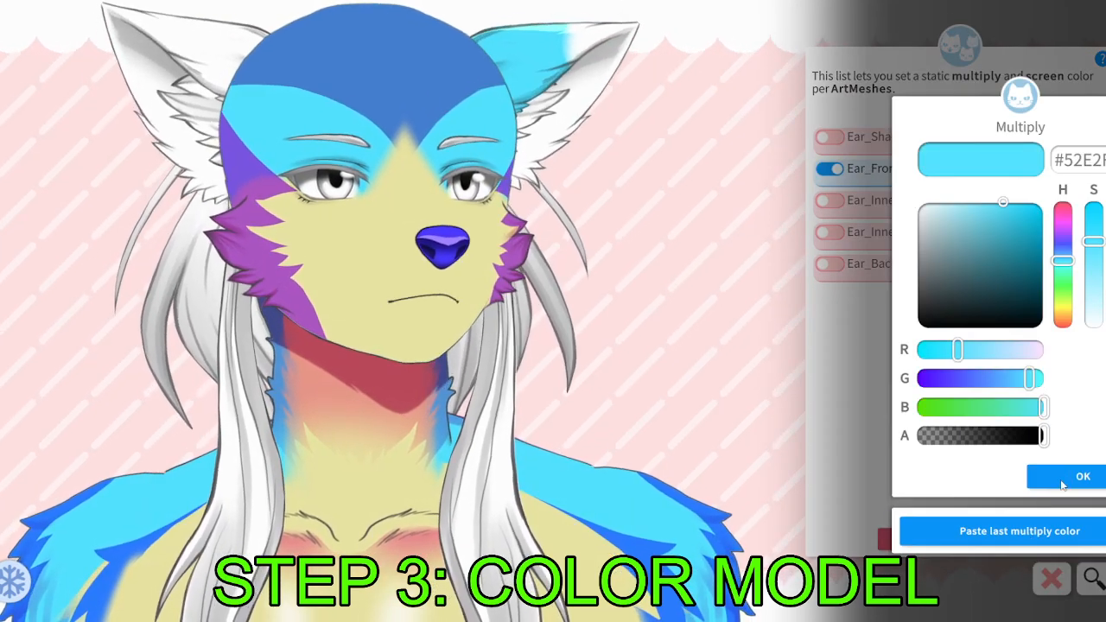
click(1062, 485)
click(1059, 481)
List the meshes at the other ear, enable the color override for Ear_Front2 and paste the light blue multiply color.
click(227, 89)
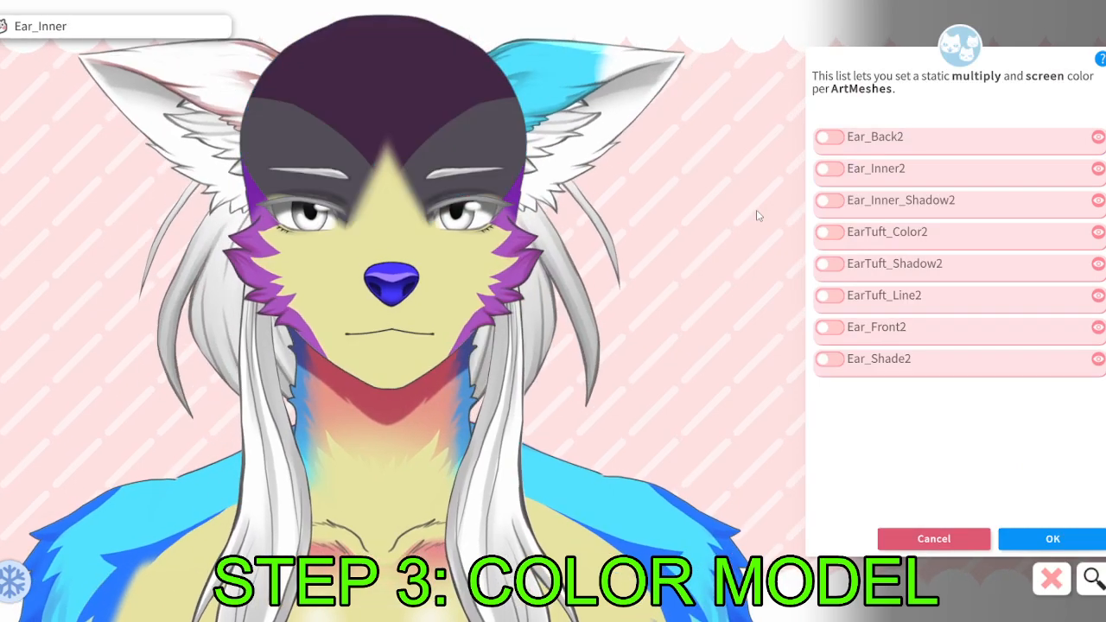
click(830, 326)
click(1047, 484)
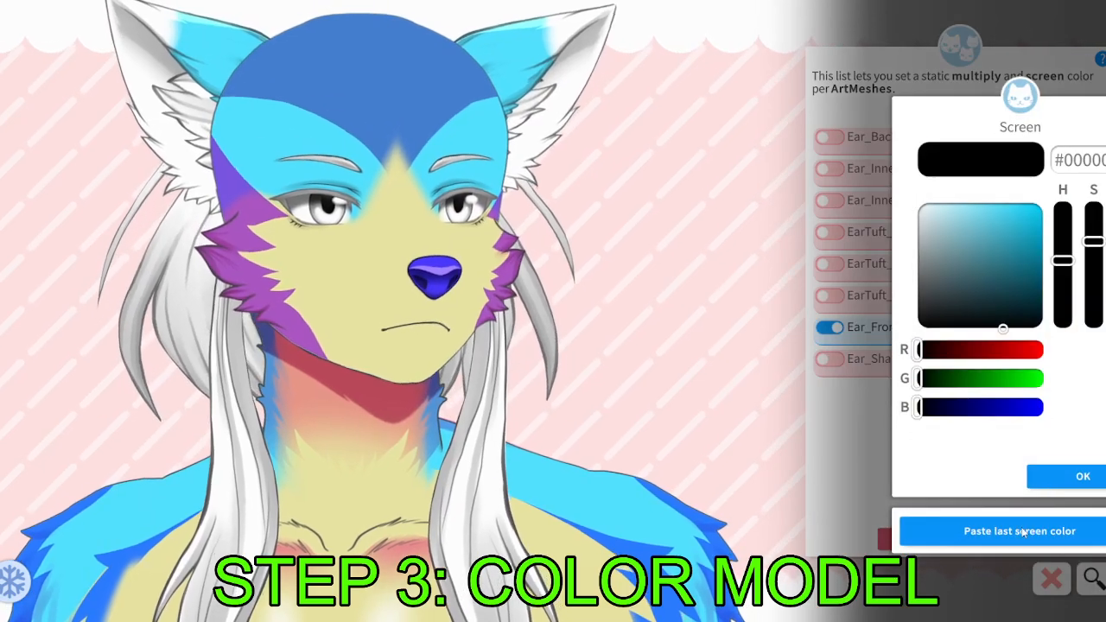
click(1068, 481)
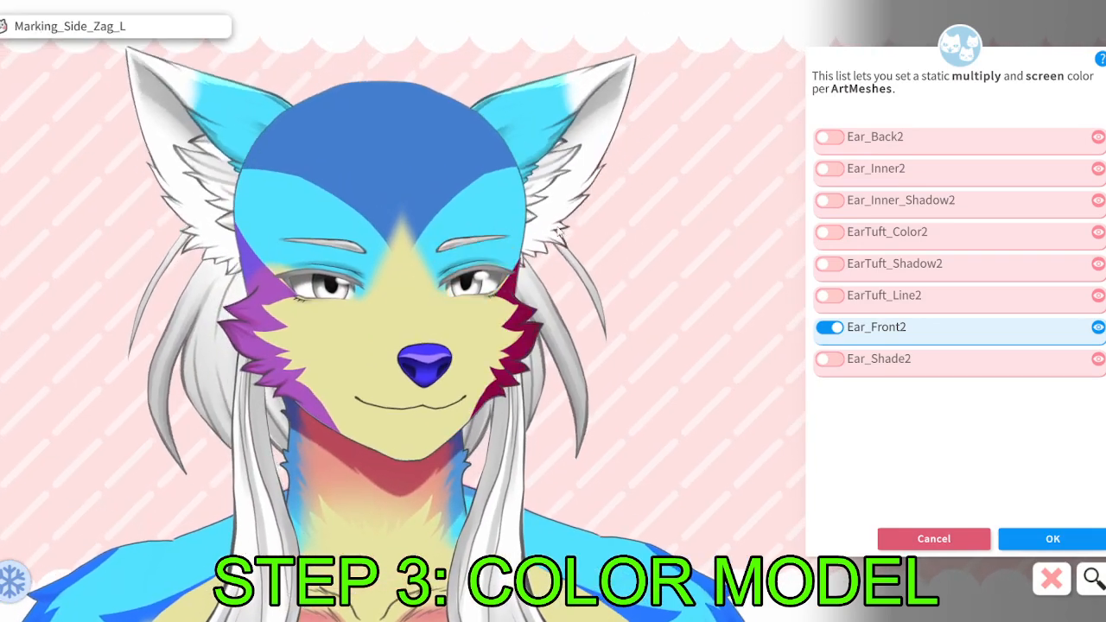
List the meshes at the first ear's outer edge, enable the override for Ear_Back and paste the light blue multiply color.
click(577, 201)
click(840, 201)
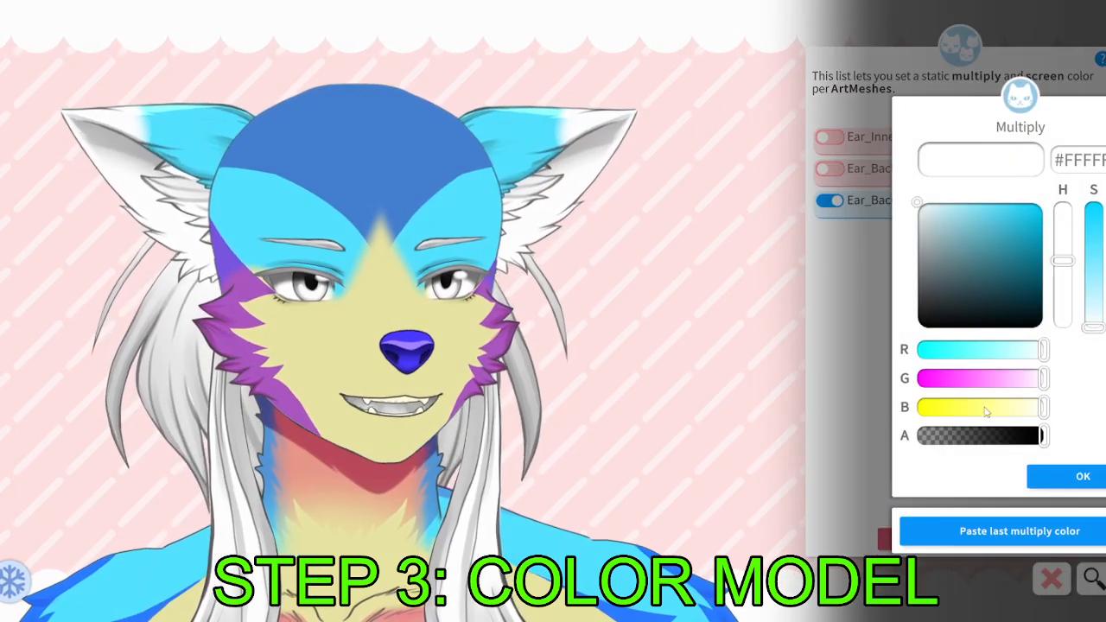
click(1012, 530)
click(1073, 480)
click(1041, 529)
click(1069, 477)
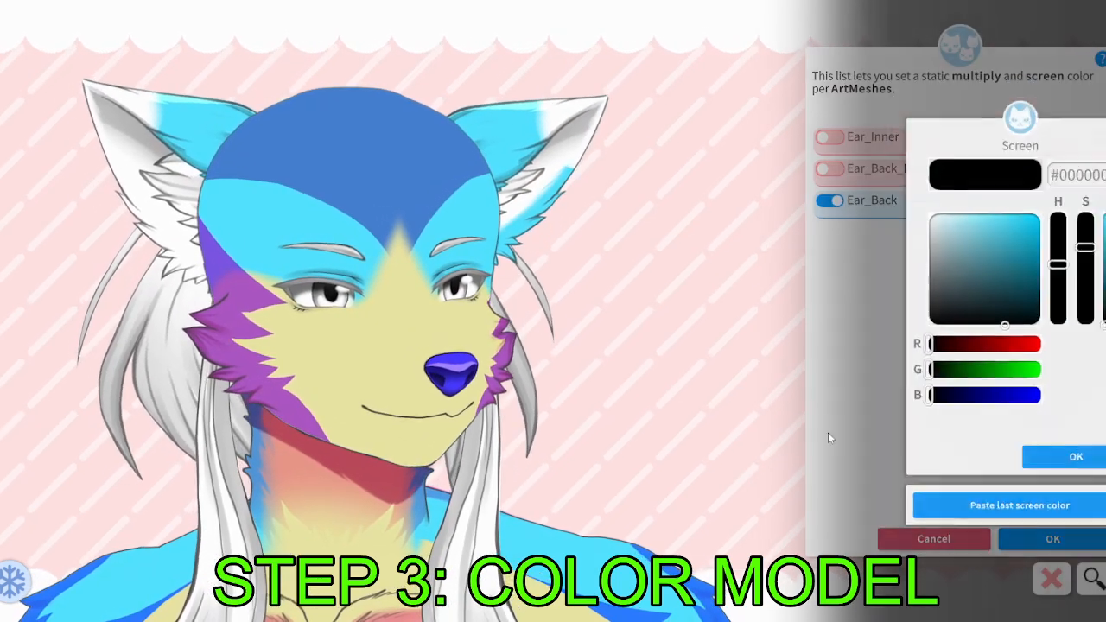
List the meshes at the opposite ear's base, enable the override for Ear_Back2 and paste the light blue multiply color.
click(157, 220)
click(270, 218)
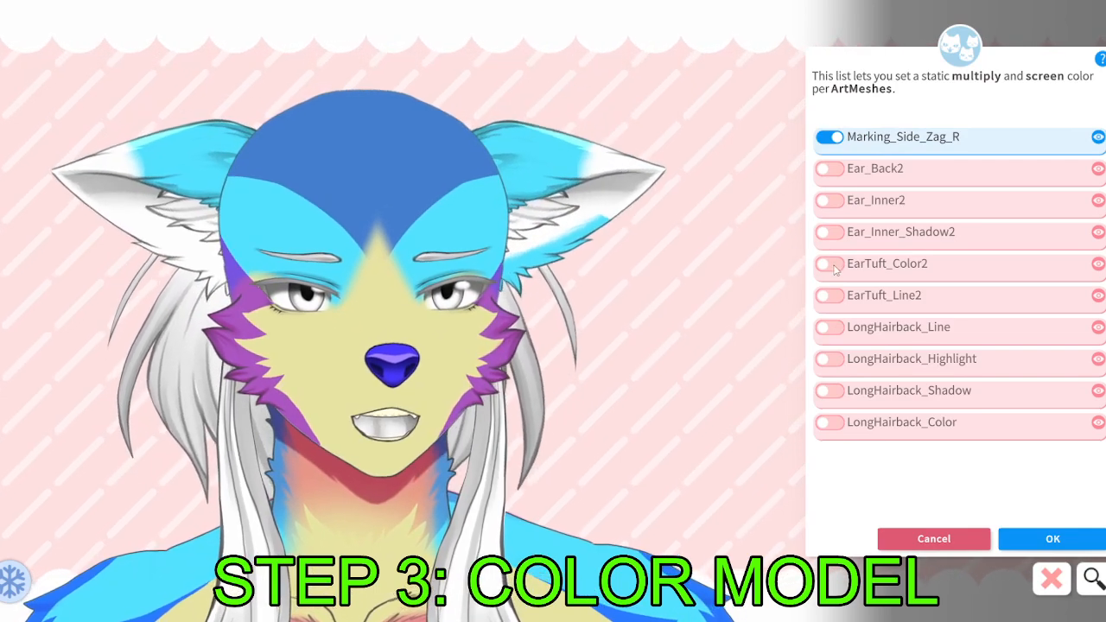
click(829, 168)
click(1012, 530)
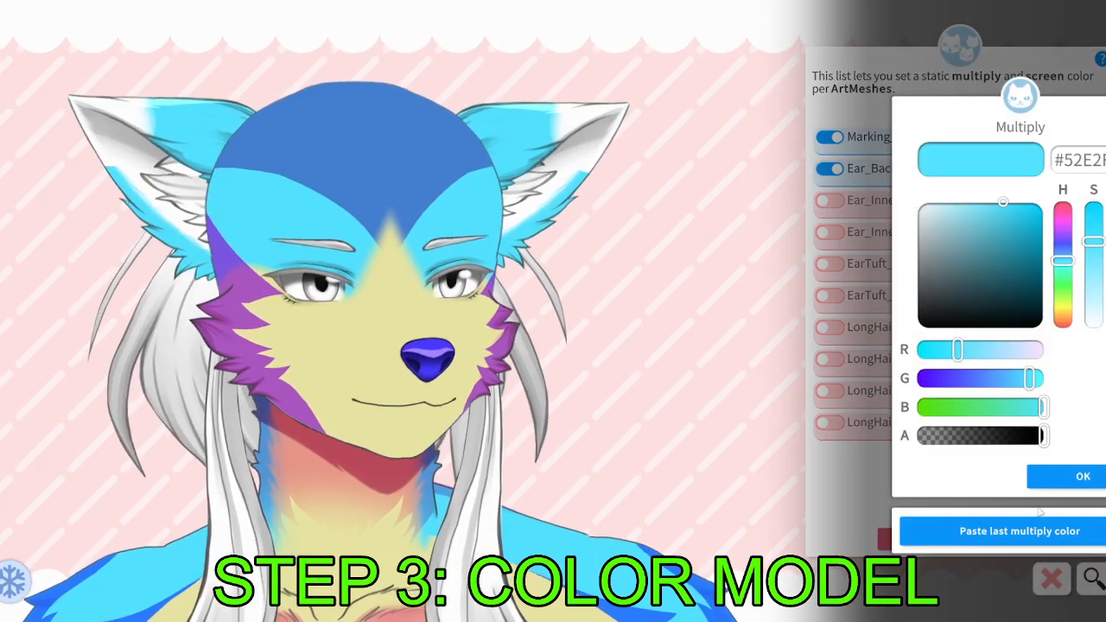
click(1074, 477)
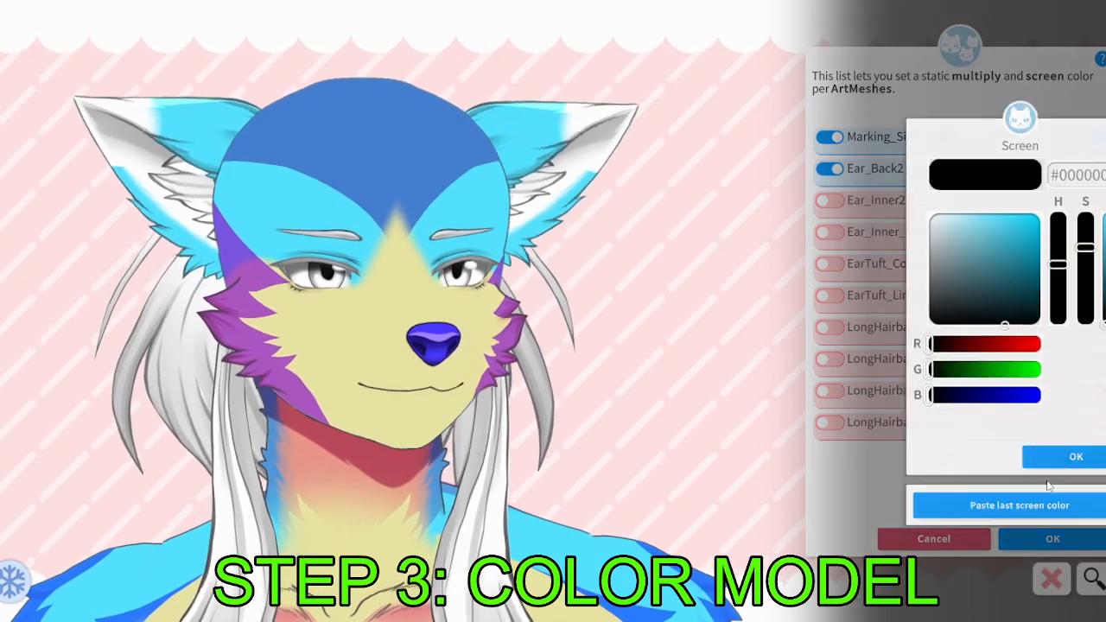
click(1074, 476)
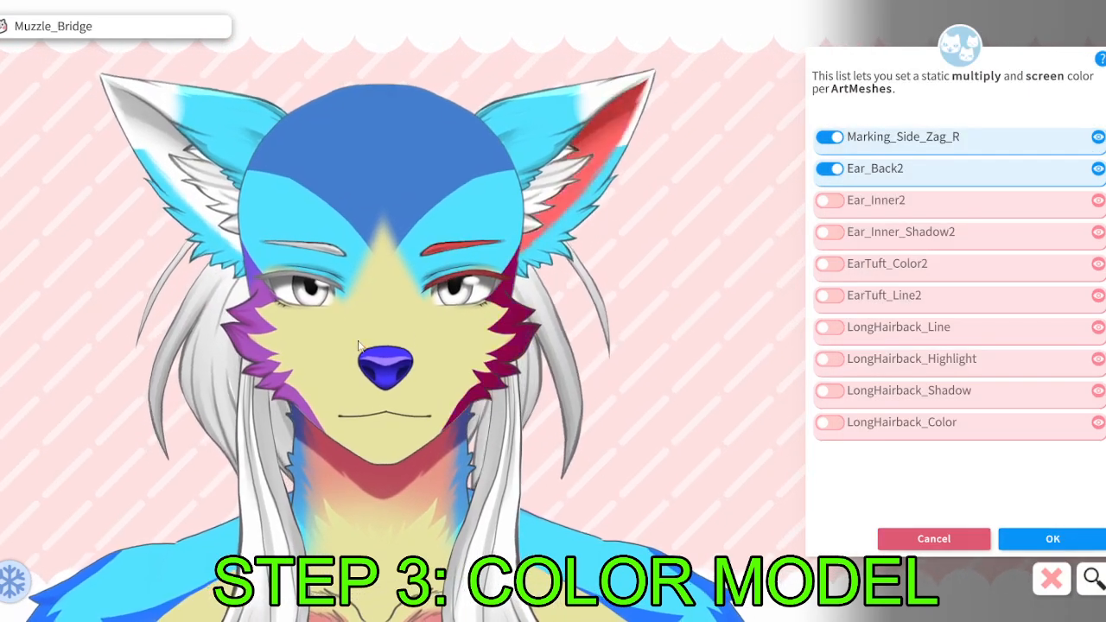
Copy CheekColor_L's pale yellow multiply color, enable the override for Ear_Inner and paste the color there.
click(427, 355)
click(889, 364)
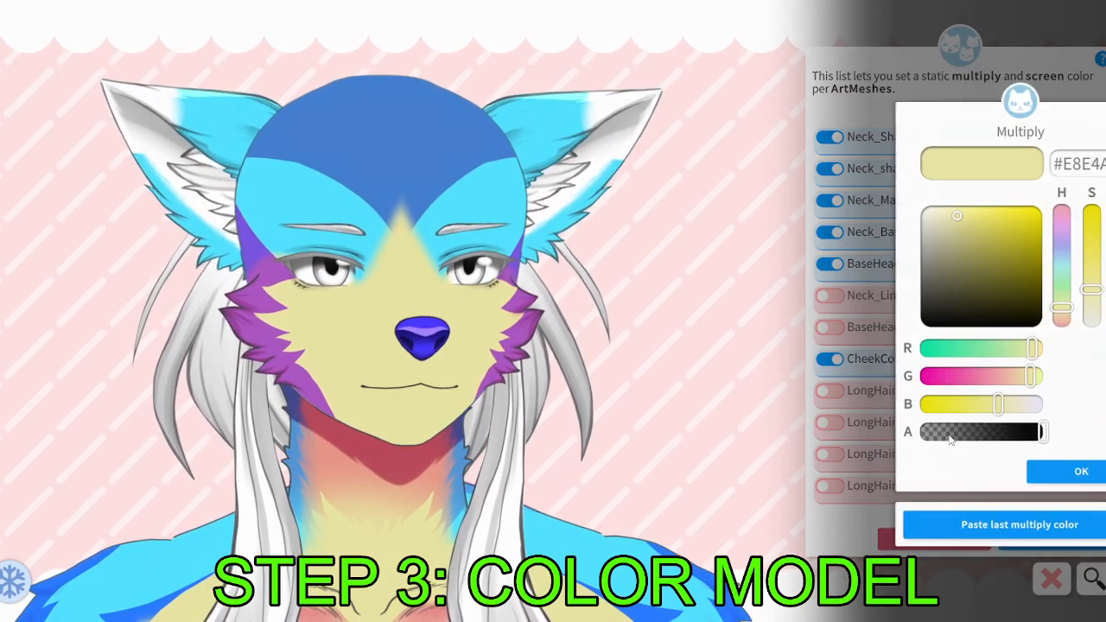
click(1080, 480)
click(1077, 477)
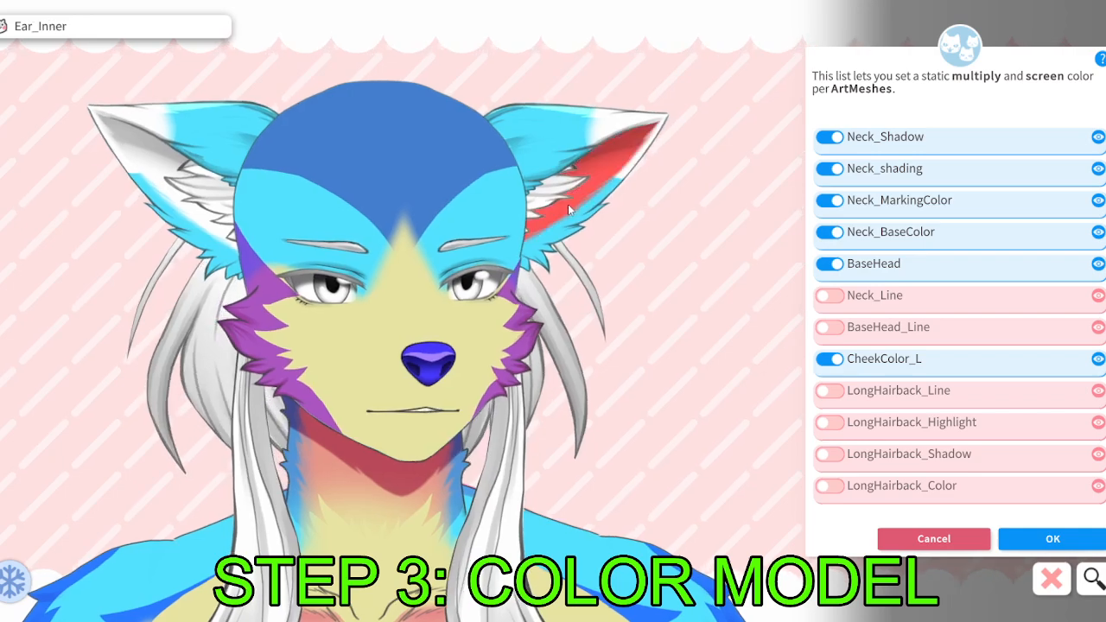
click(567, 204)
click(872, 137)
click(1019, 530)
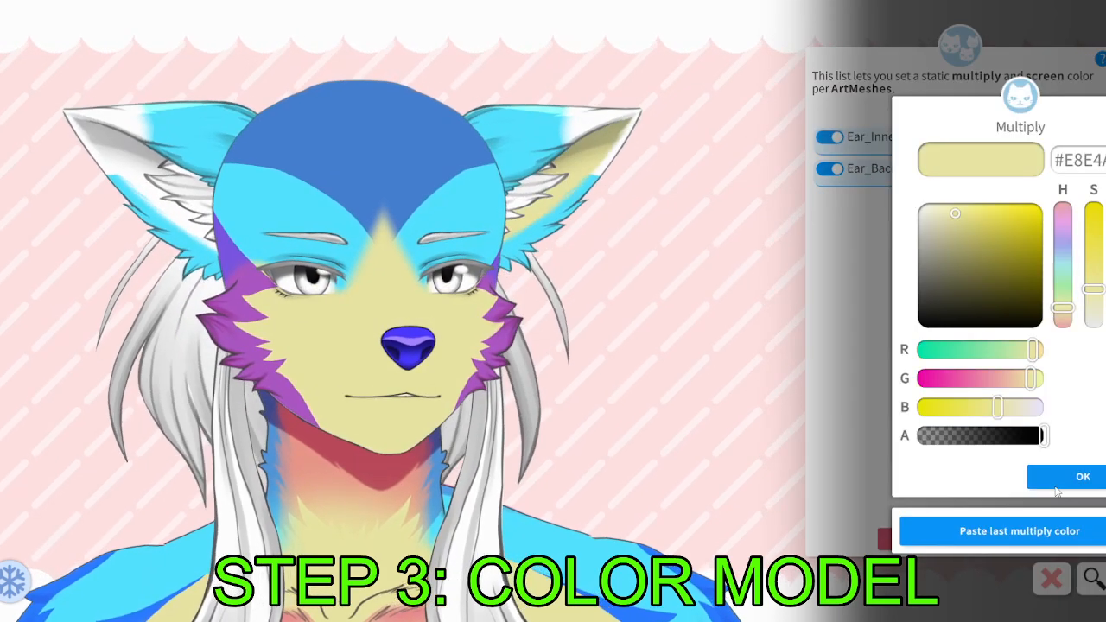
click(1055, 486)
click(1056, 483)
List the meshes inside the other ear, enable the override for Ear_Inner2 and paste the pale yellow multiply color.
click(177, 143)
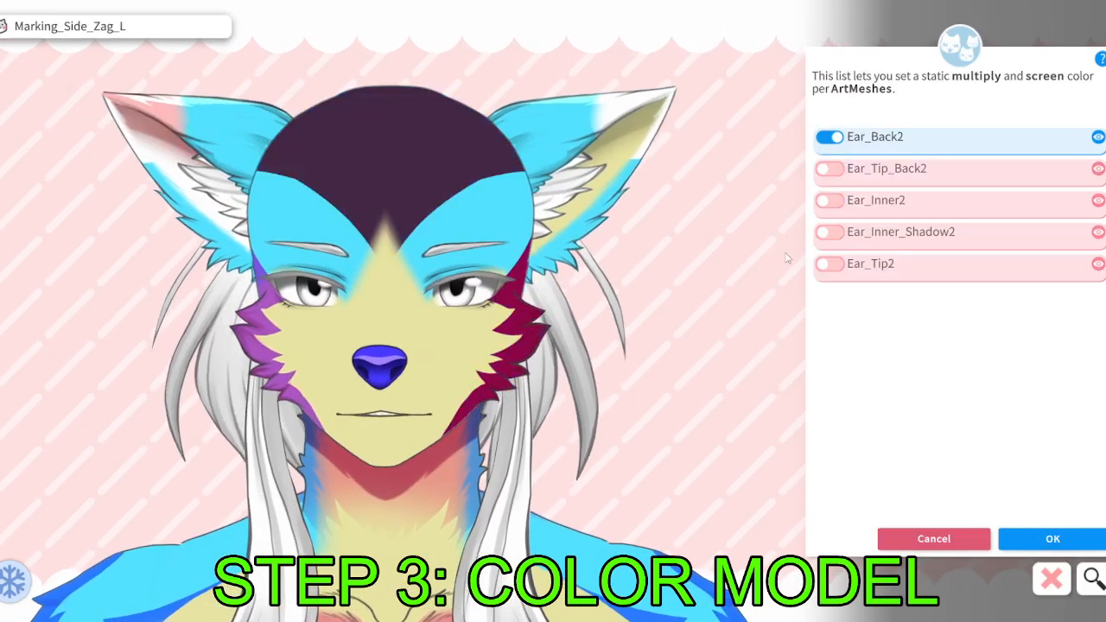
click(826, 201)
click(1019, 530)
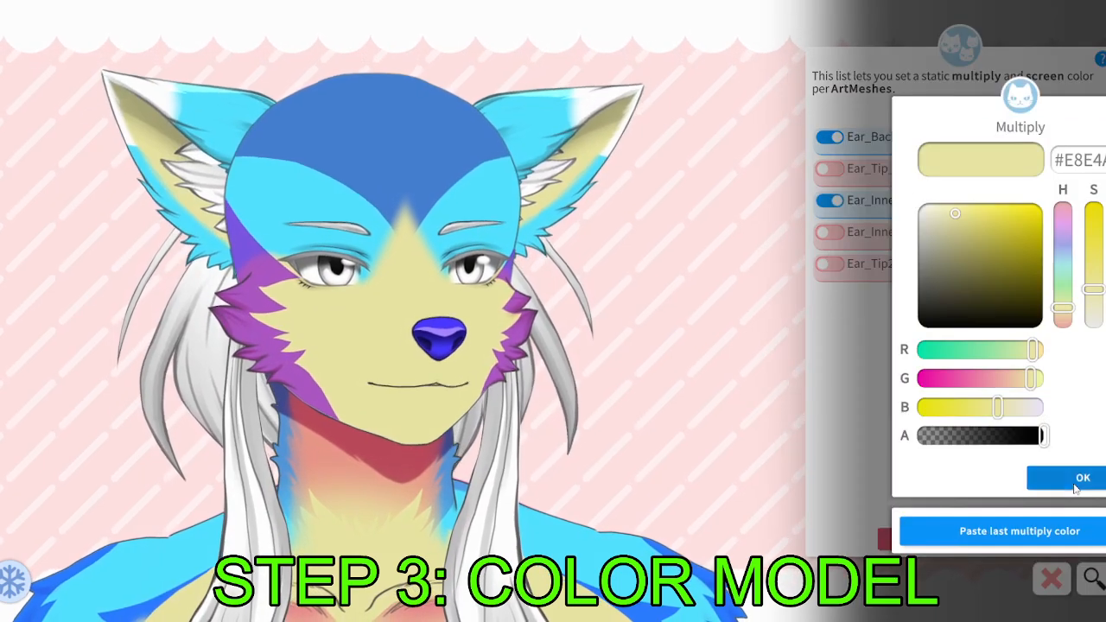
click(1076, 489)
click(1075, 476)
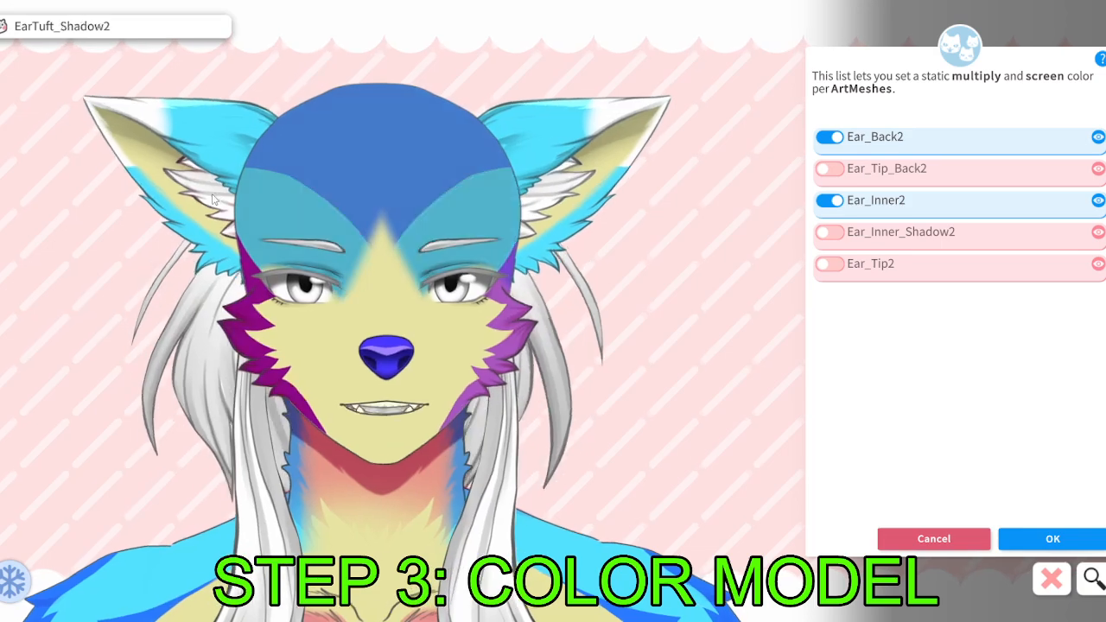
List the meshes at the ear tuft, enable the override for EarTuft_Color2 and paste the pale yellow multiply color.
click(214, 199)
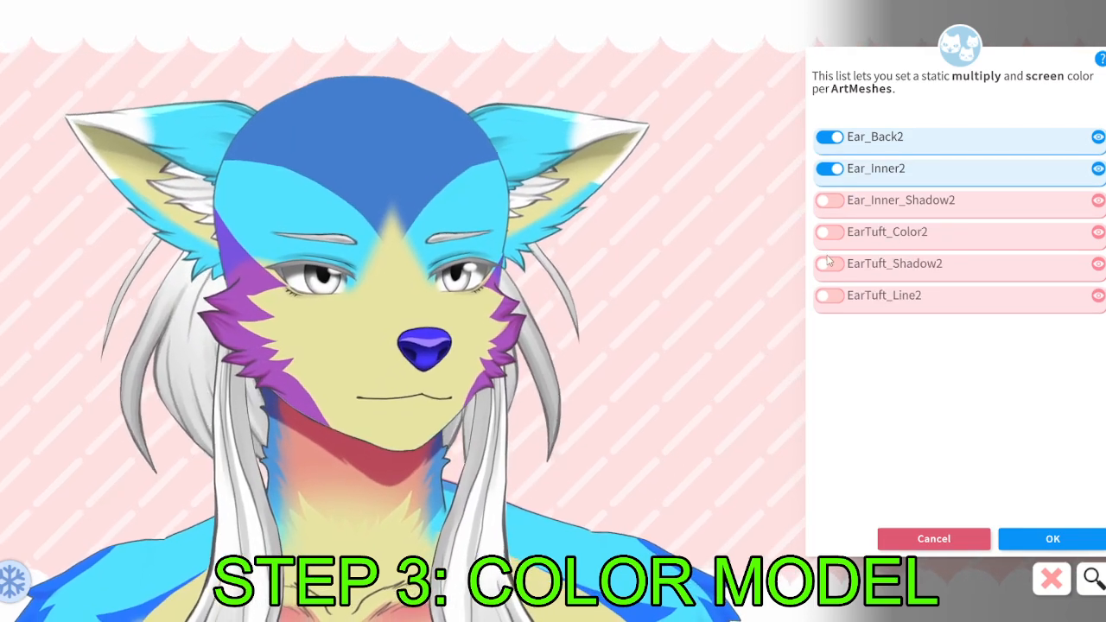
click(828, 232)
click(1020, 530)
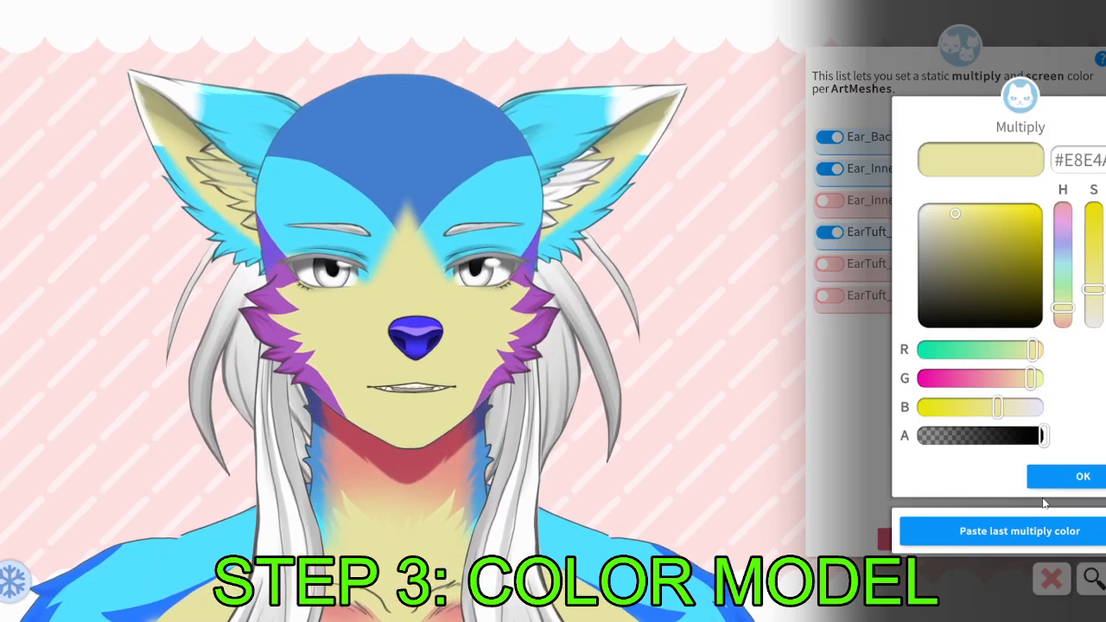
click(1058, 476)
click(1055, 475)
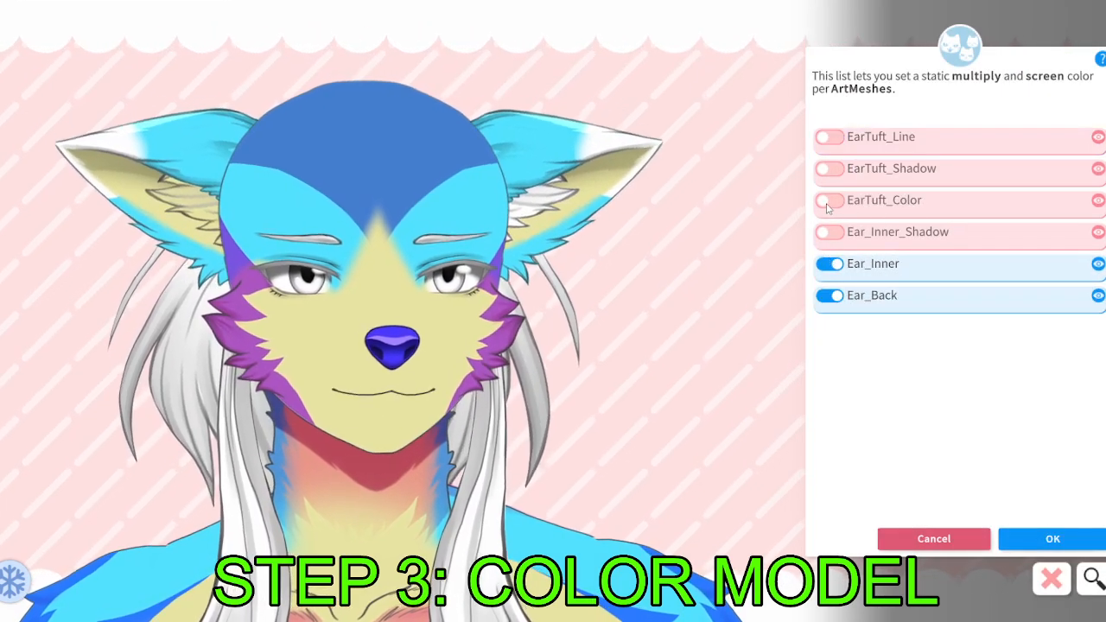
Enable the override for EarTuft_Color on the opposite ear and paste the pale yellow multiply color.
click(829, 199)
click(1019, 531)
click(1061, 475)
click(1063, 476)
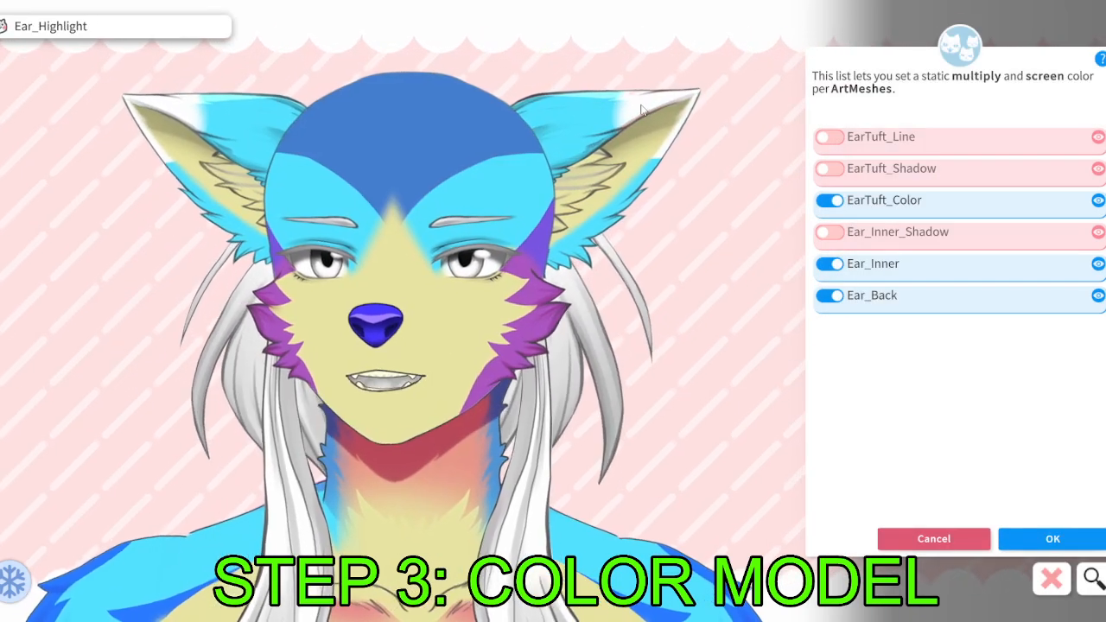
List the meshes at the ear's tip, enable the override for Ear_Tip and give it a muted pink multiply color.
click(639, 111)
click(625, 121)
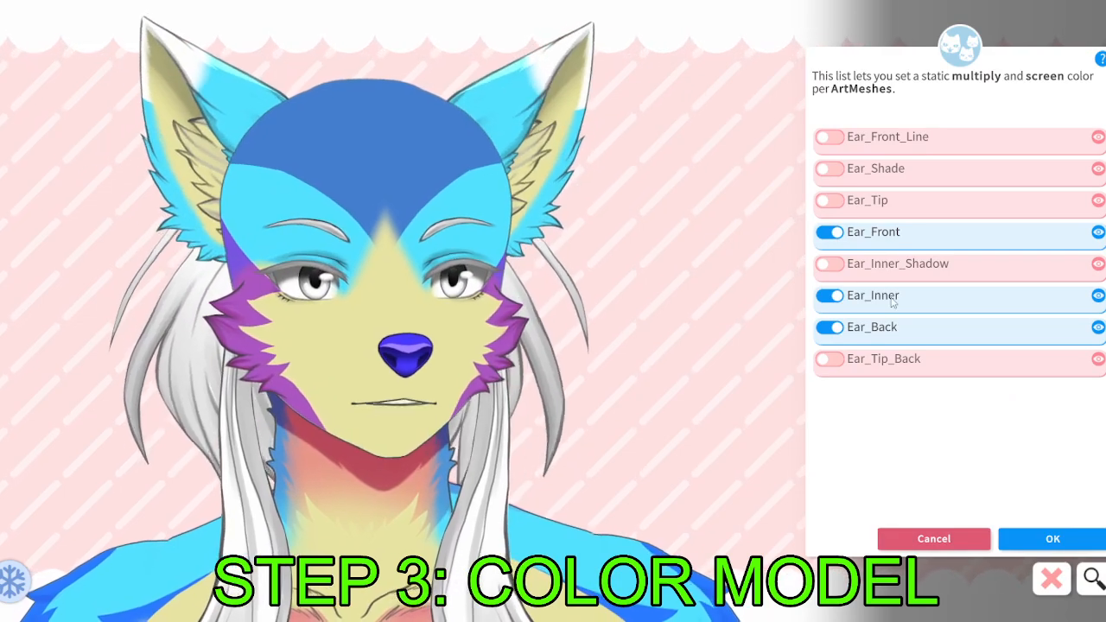
click(828, 199)
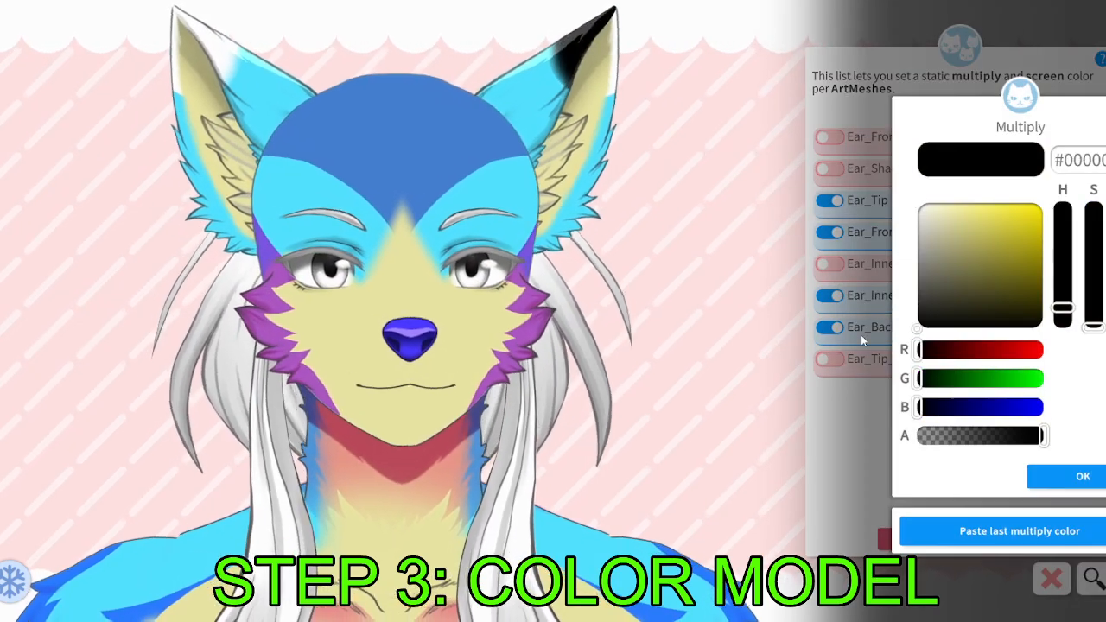
drag(1030, 352, 1072, 363)
drag(979, 276, 945, 238)
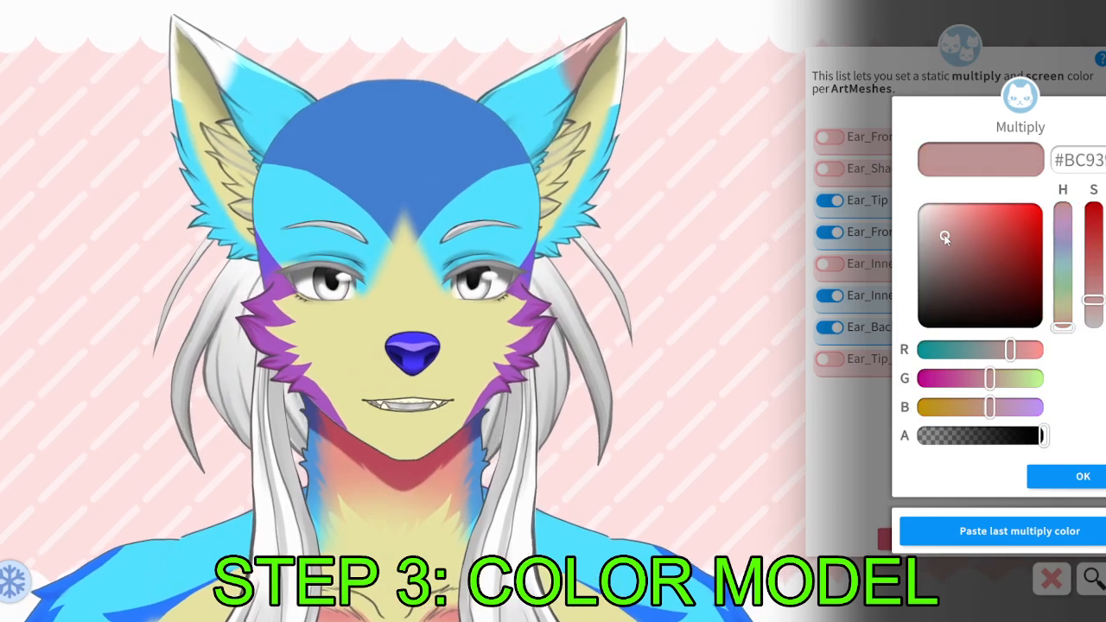
click(1090, 484)
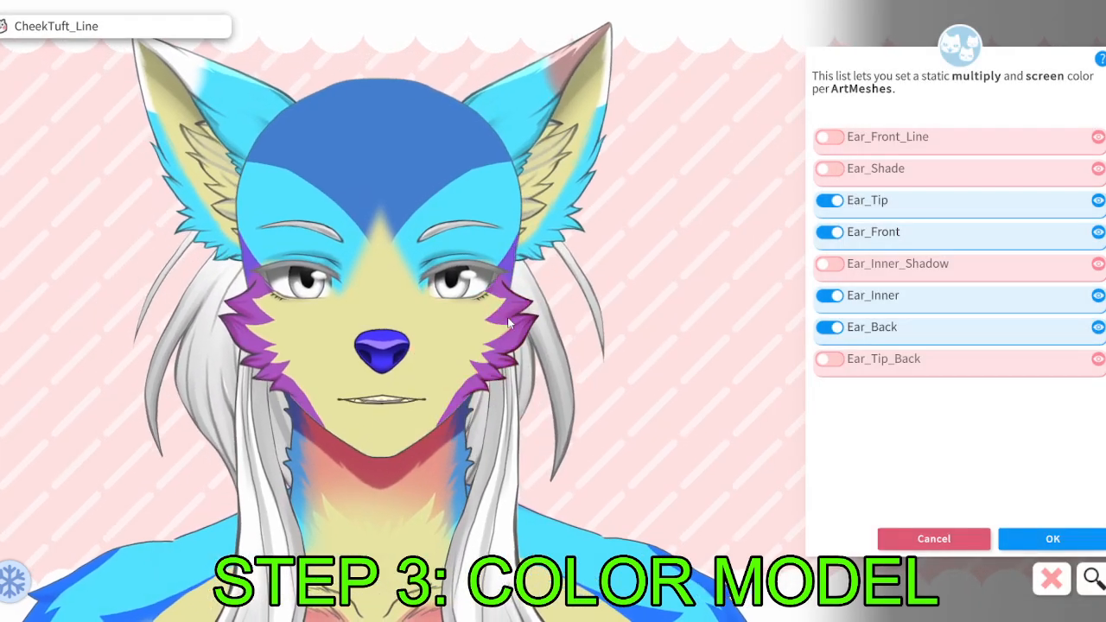
List the meshes at the cheek tuft and copy the purple side marking's multiply color.
click(508, 322)
click(882, 216)
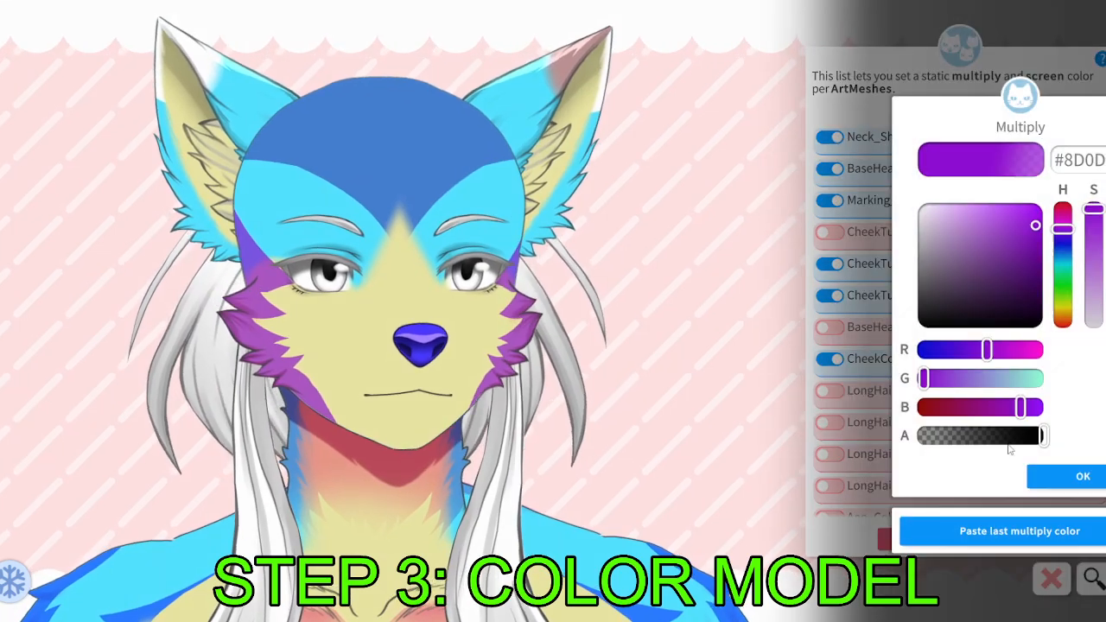
click(1083, 478)
List the meshes at the ear's tip and replace Ear_Front's multiply color with the copied purple.
click(545, 64)
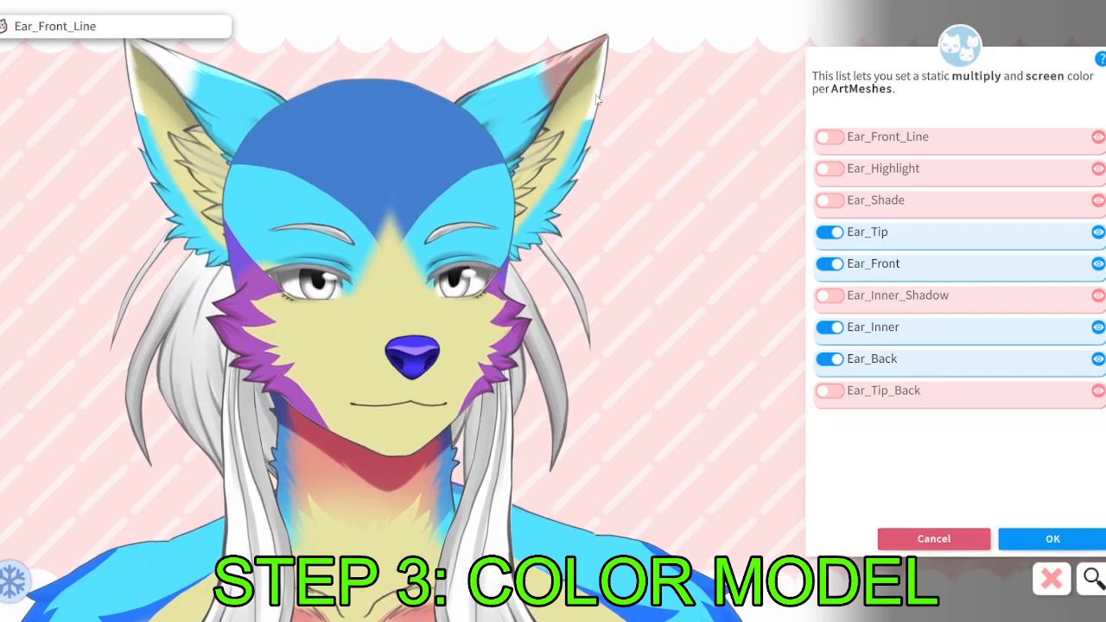
click(831, 264)
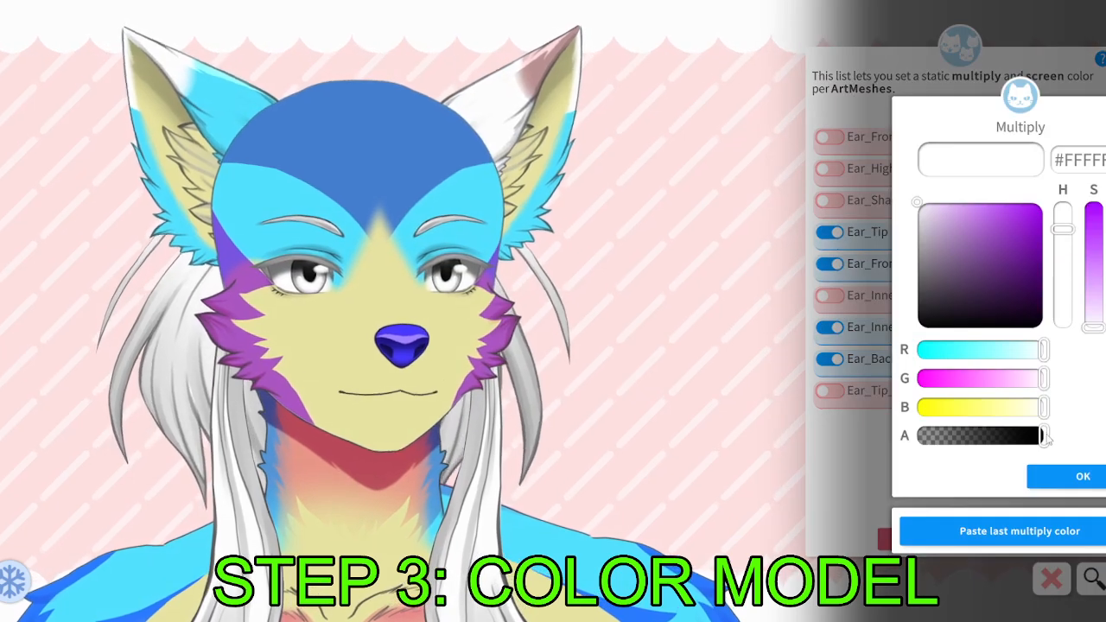
click(1023, 532)
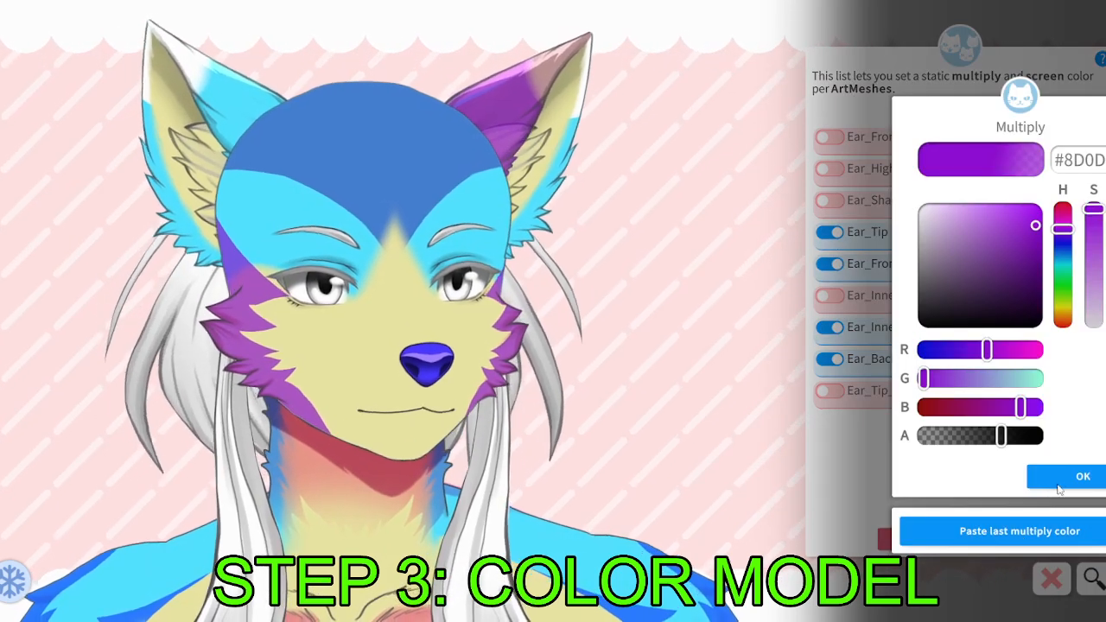
click(1058, 486)
click(1043, 477)
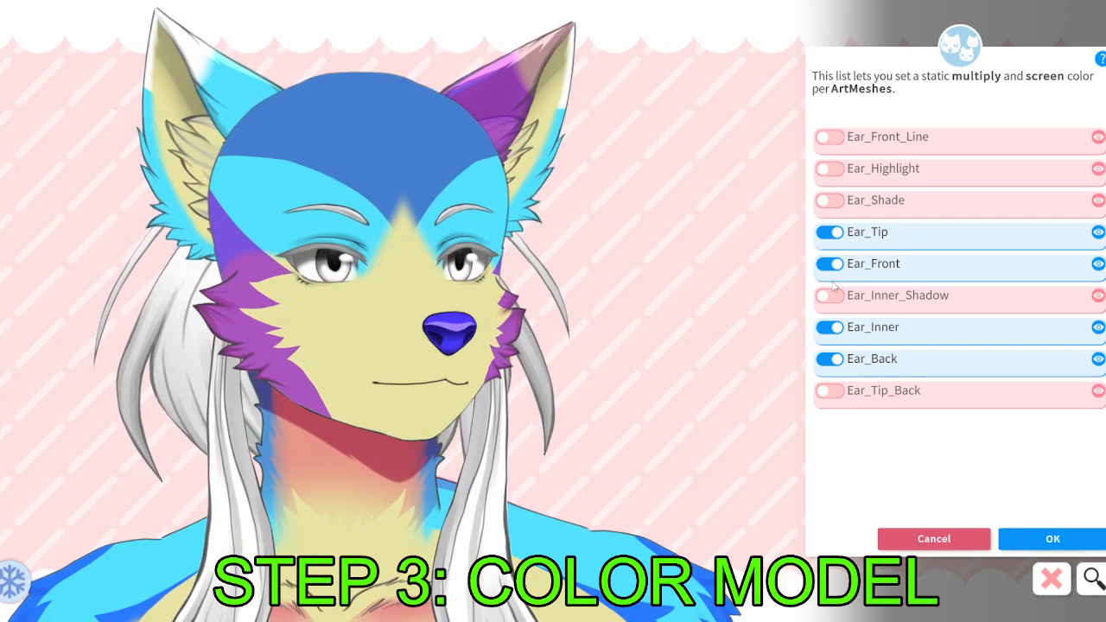
Paste the copied purple multiply color onto Ear_Tip.
click(819, 243)
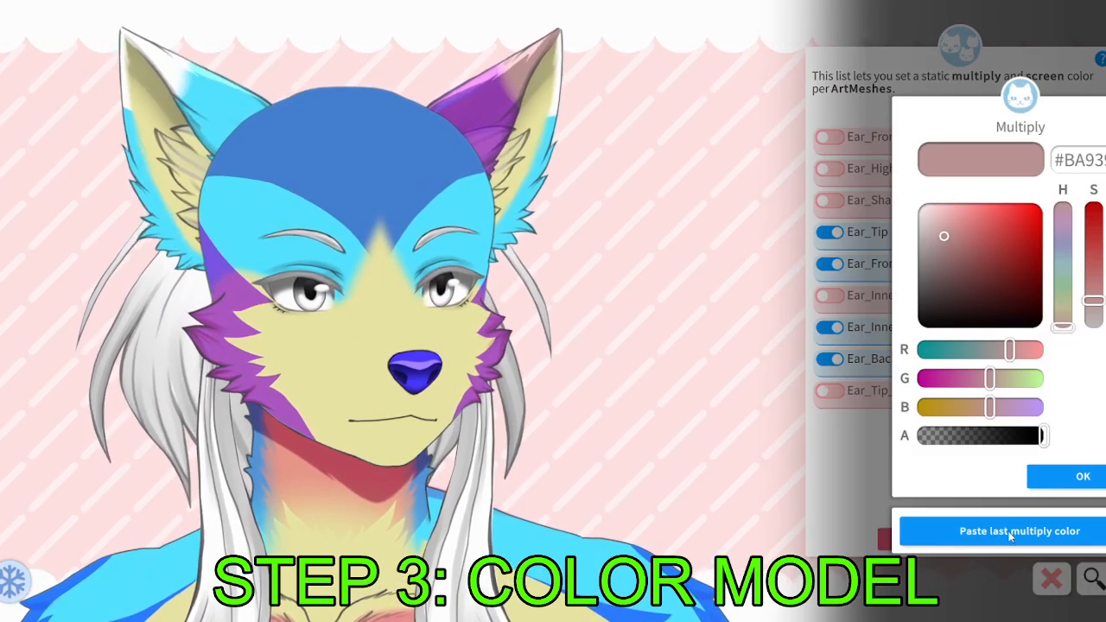
click(1009, 536)
click(1001, 528)
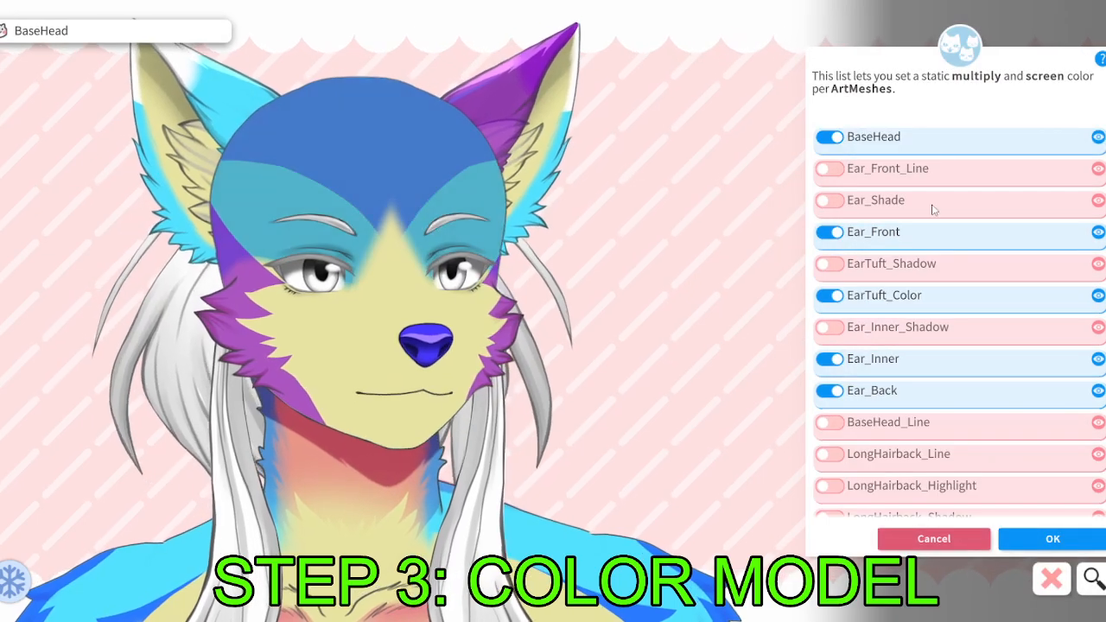
Copy BaseHead's light blue multiply color and paste it back onto Ear_Front.
click(831, 137)
click(1073, 457)
click(1084, 476)
click(497, 105)
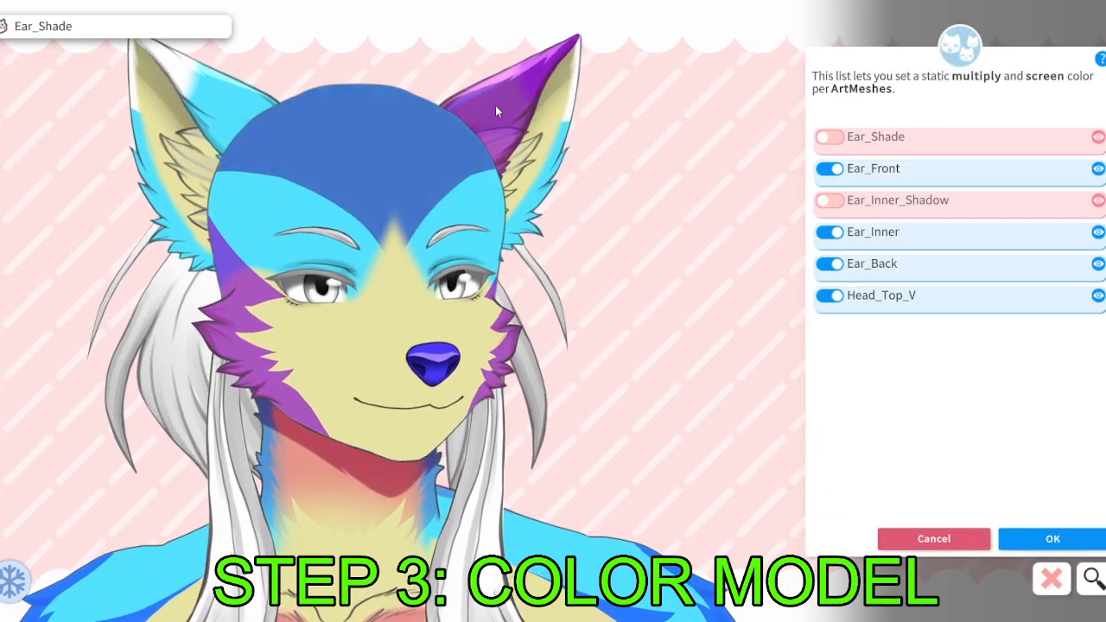
click(870, 176)
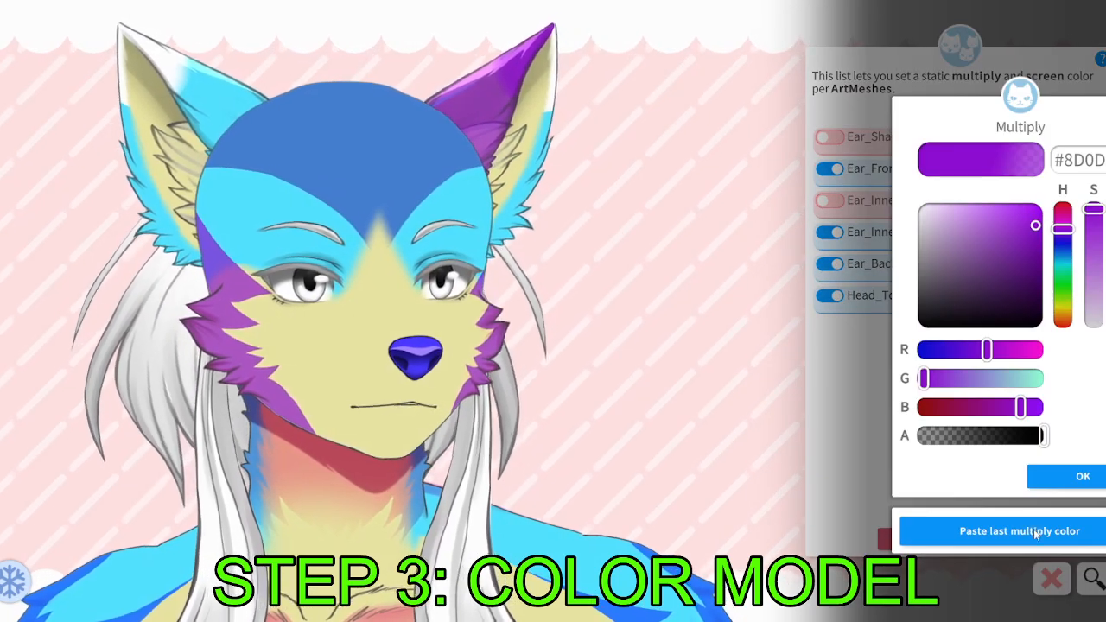
click(1036, 531)
click(1023, 531)
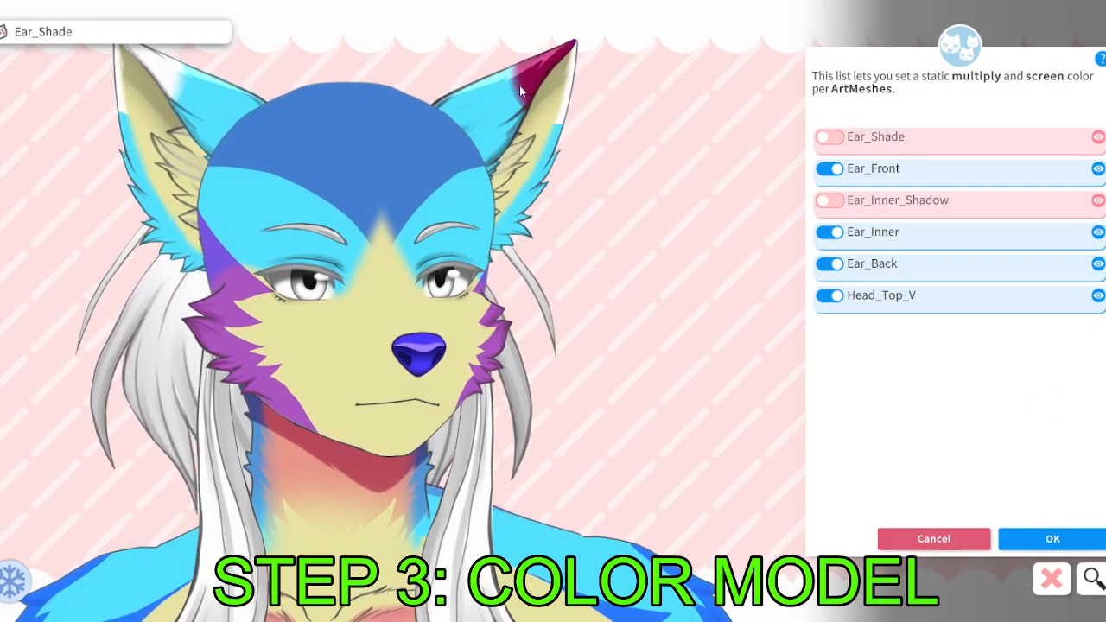
List the meshes at the ear's tip and paste the copied purple multiply color onto Ear_Tip.
click(519, 86)
click(899, 198)
click(1023, 532)
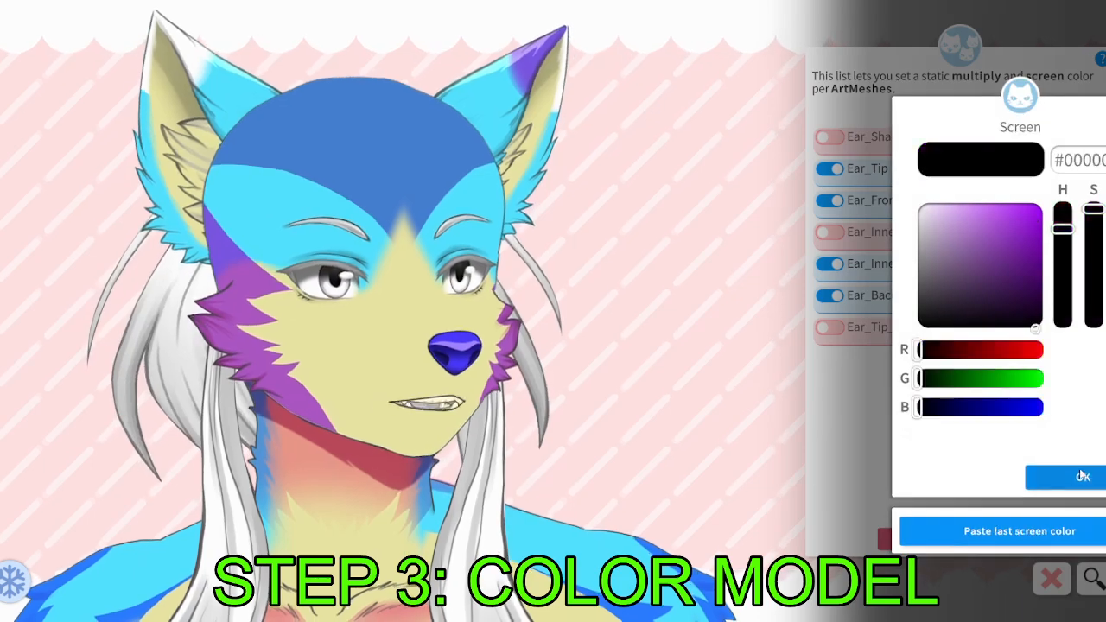
click(1024, 531)
List the meshes at the outer edge of the same ear's tip and paste the purple multiply color onto Ear_Tip_Back.
click(567, 101)
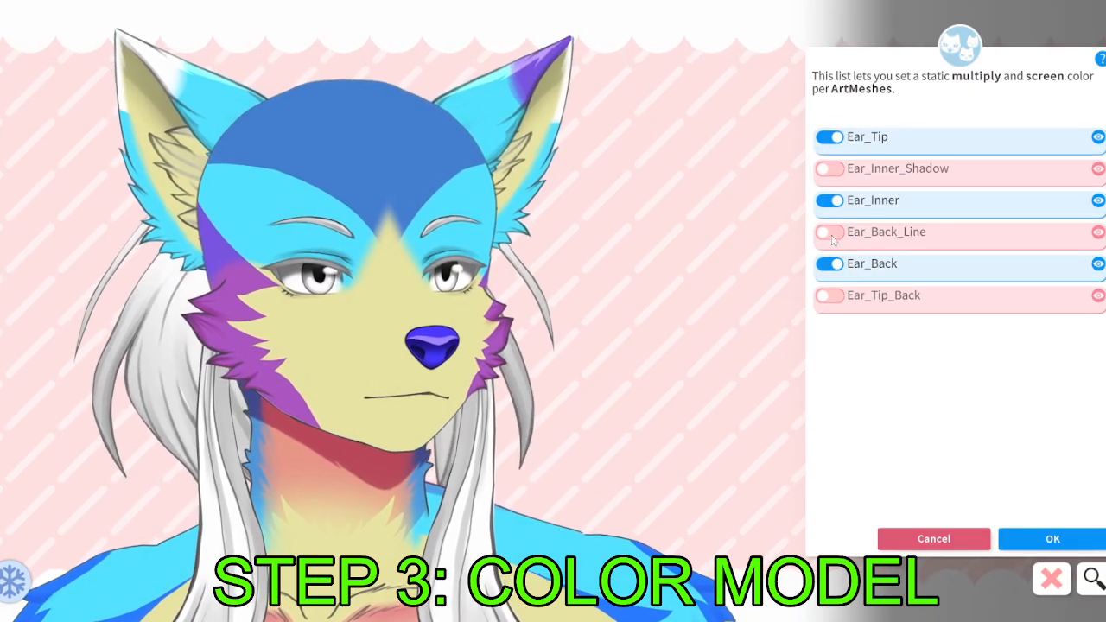
click(830, 295)
click(1019, 530)
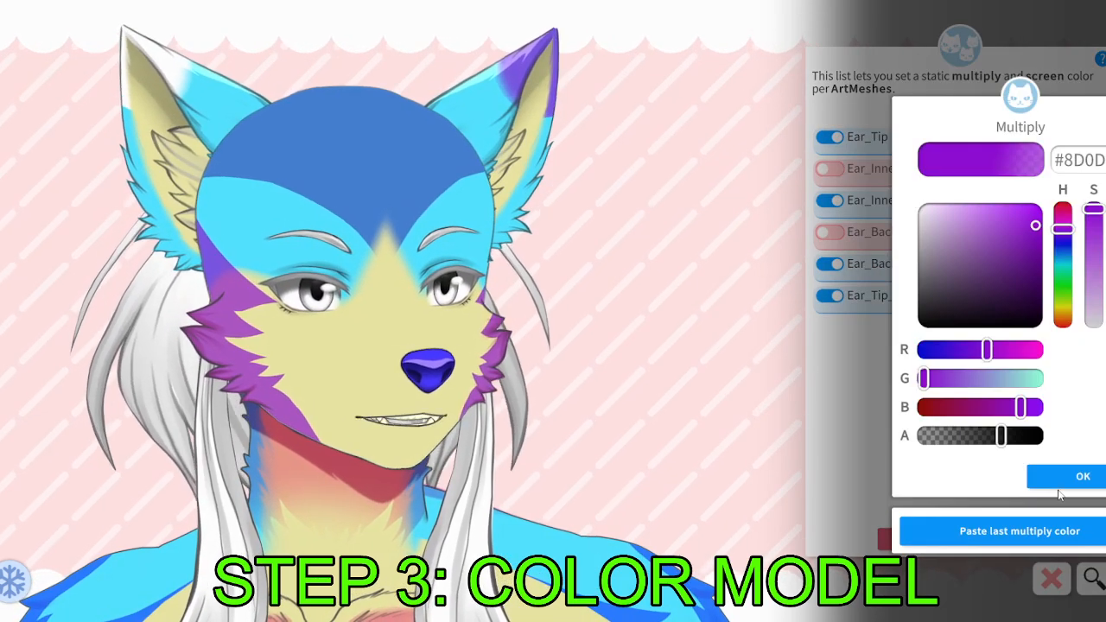
click(1065, 482)
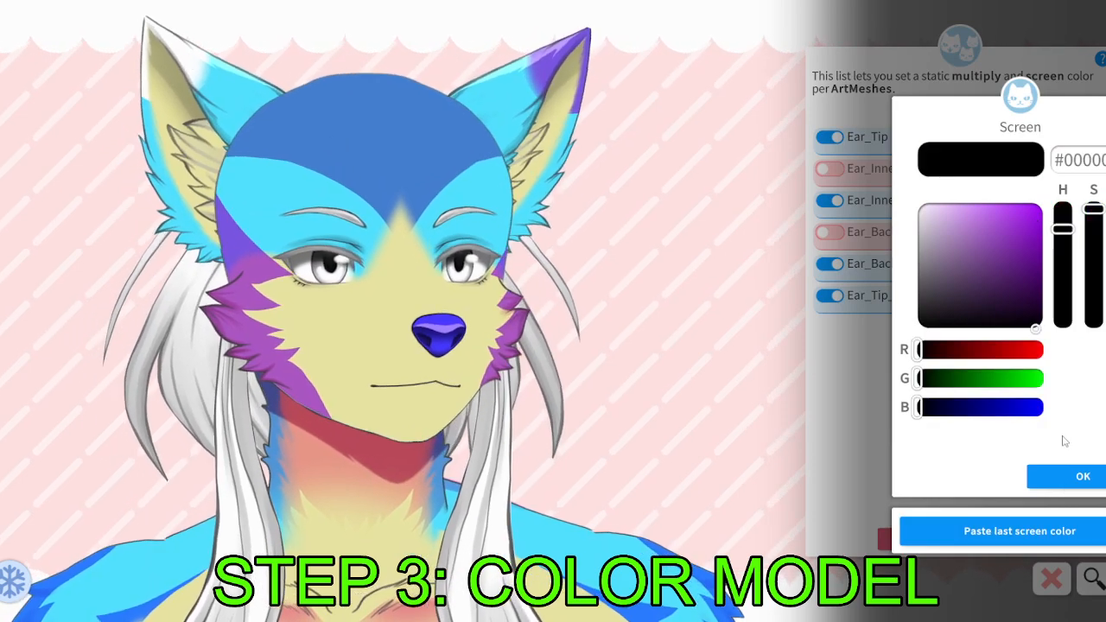
click(1075, 476)
List the meshes at the other ear's tip and paste the purple multiply color onto Ear_Tip_Back2.
click(190, 69)
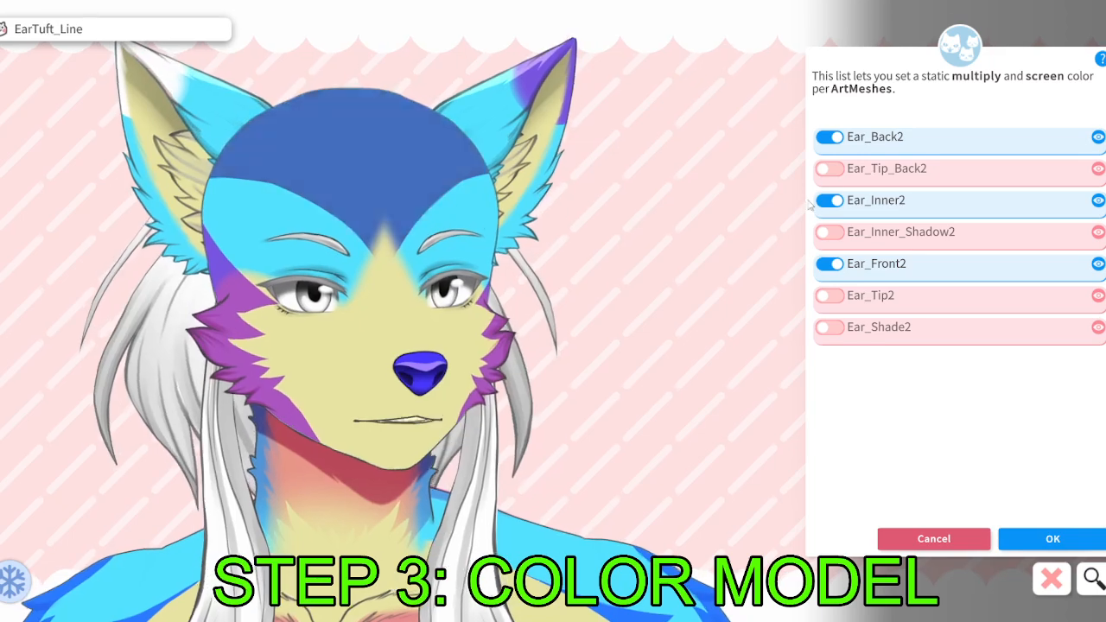
click(830, 168)
click(1067, 480)
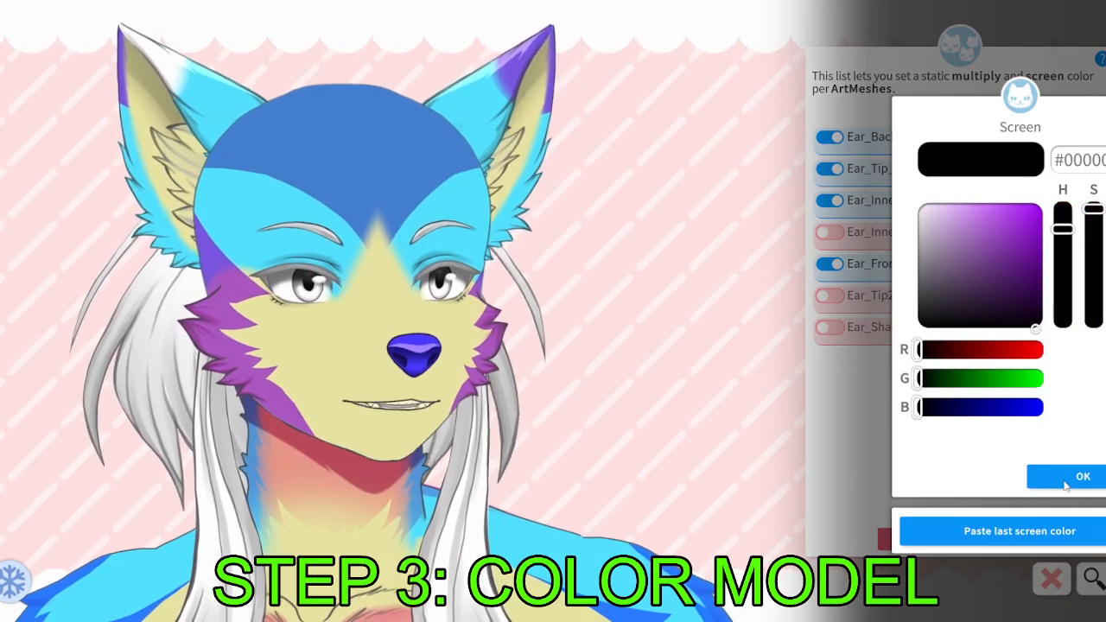
click(1065, 480)
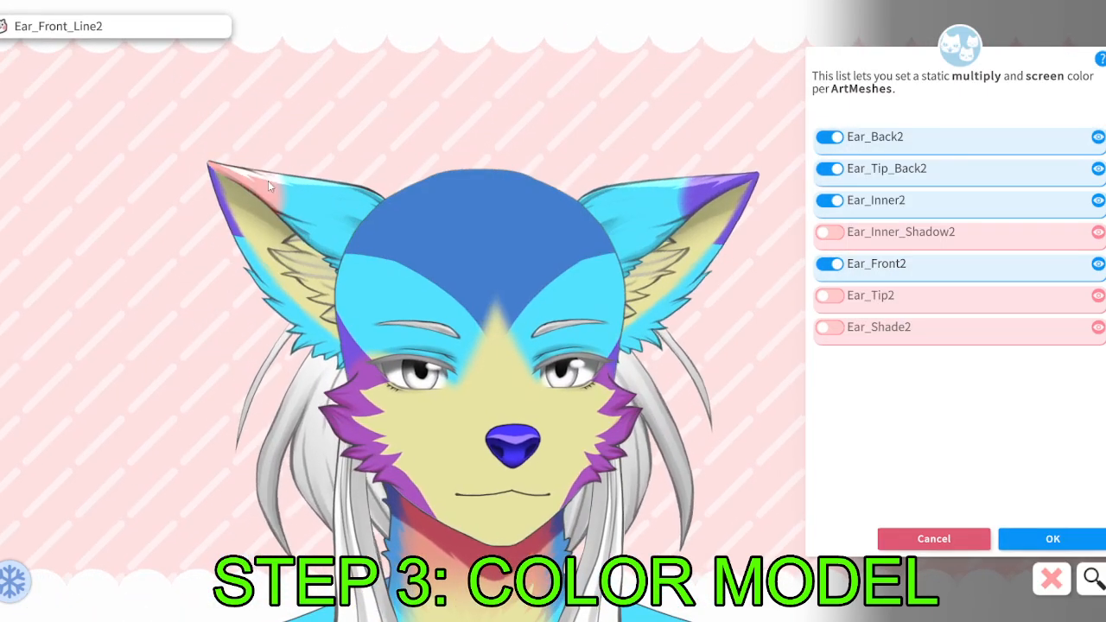
Keep Ear_Front2's light blue, then list the meshes at the finished ear's tip and copy Ear_Tip's purple multiply color.
click(831, 265)
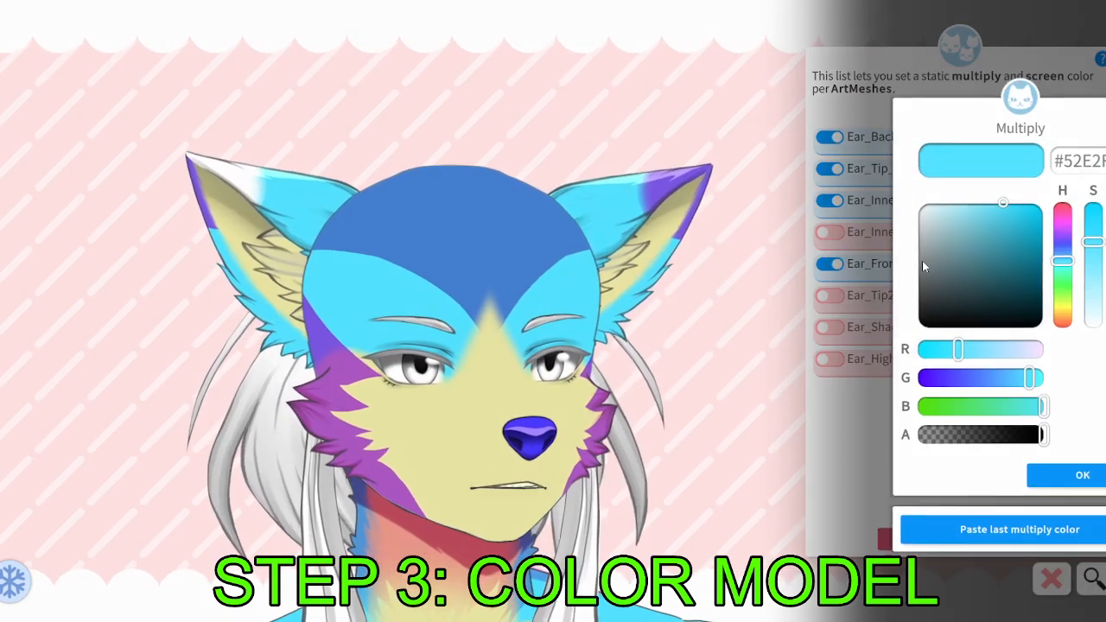
click(1090, 478)
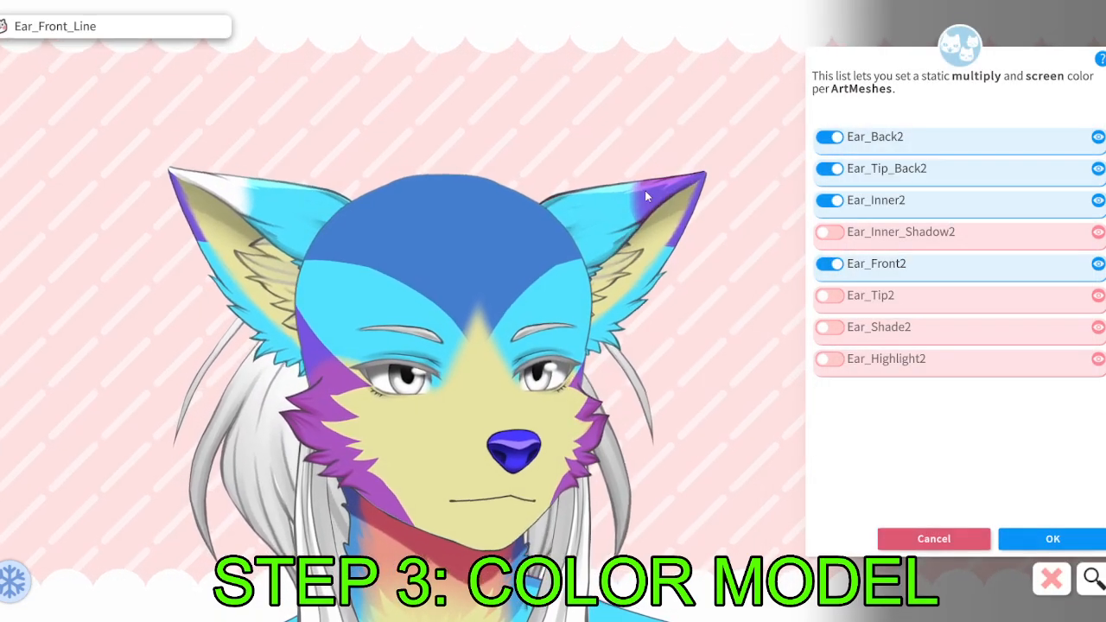
click(646, 196)
click(898, 235)
click(1086, 467)
click(1082, 480)
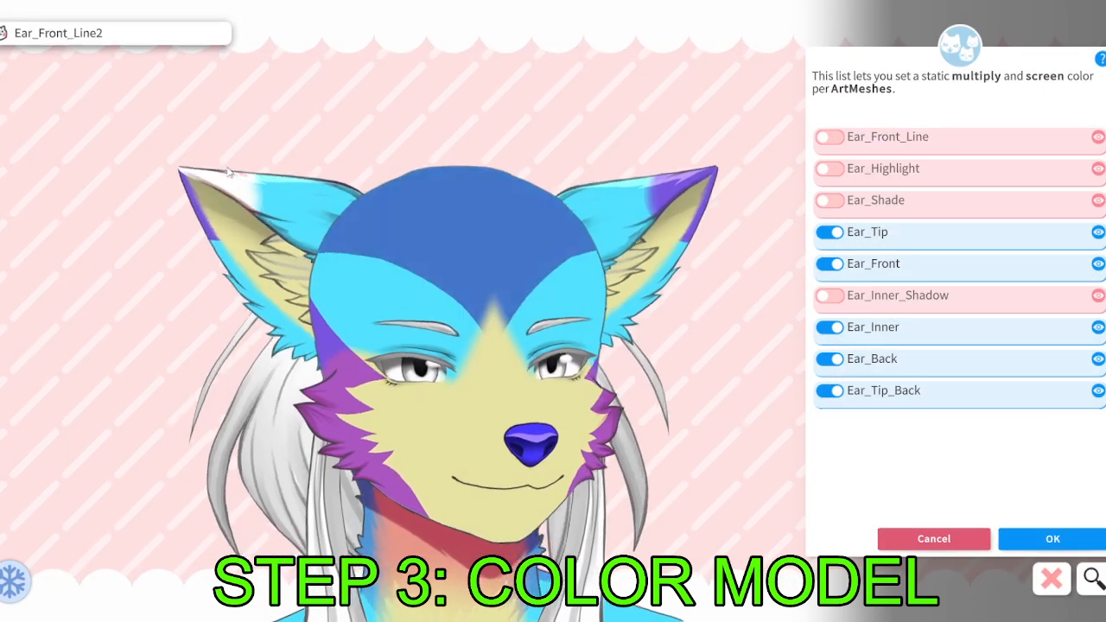
List the meshes at the remaining white ear tip and paste the copied purple multiply color onto Ear_Tip2.
click(229, 172)
click(831, 295)
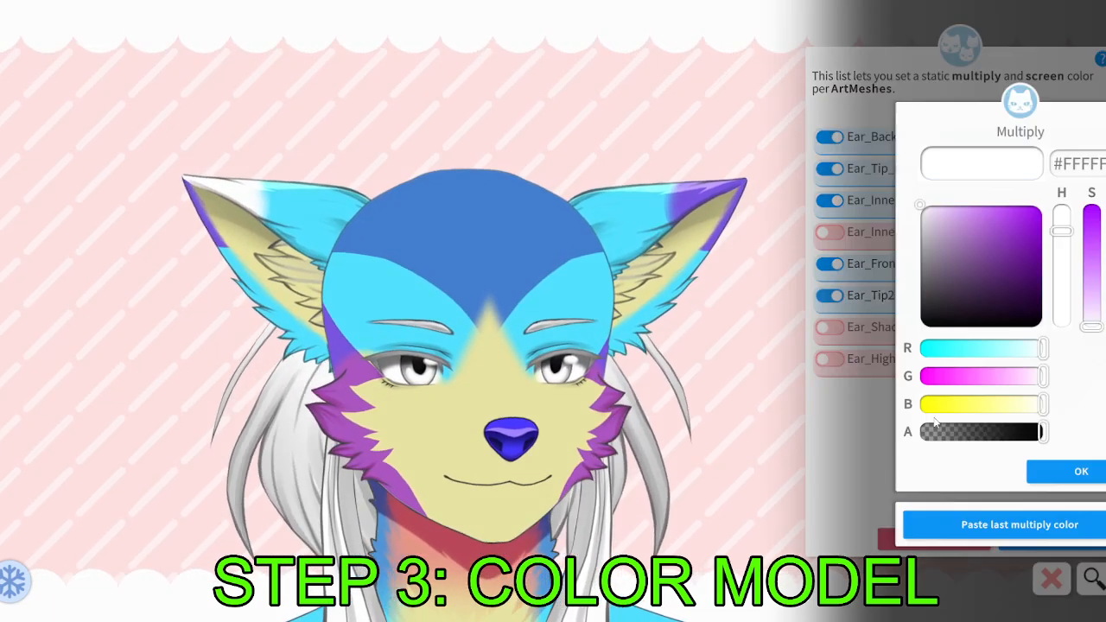
click(1081, 471)
click(1054, 485)
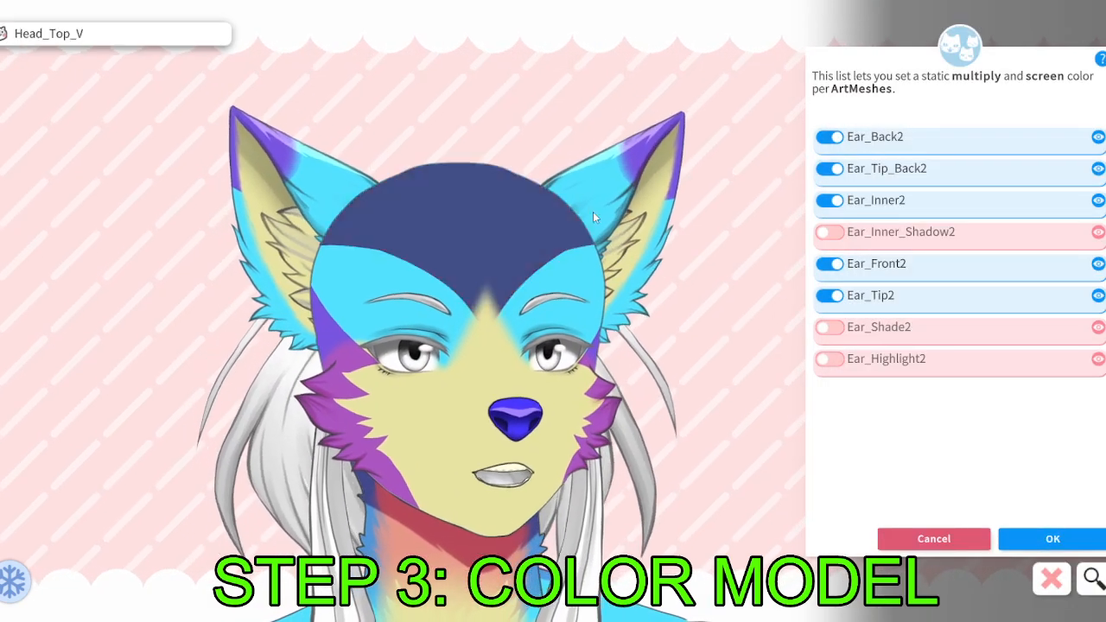
List the meshes at the first eyebrow and paste the purple multiply color onto Brow.
drag(774, 342, 764, 194)
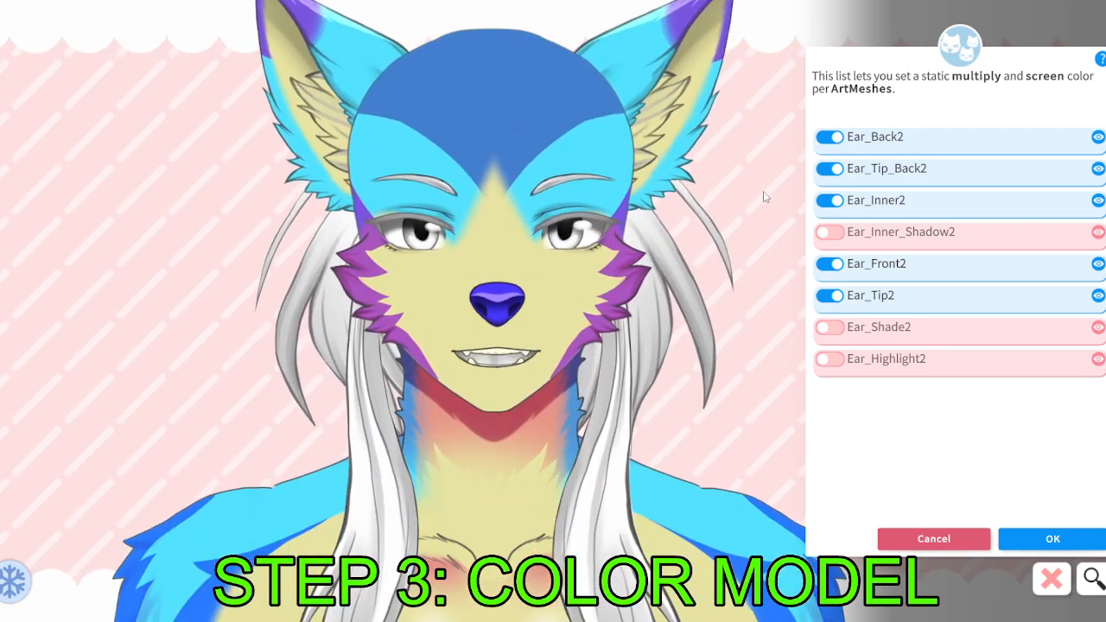
click(547, 173)
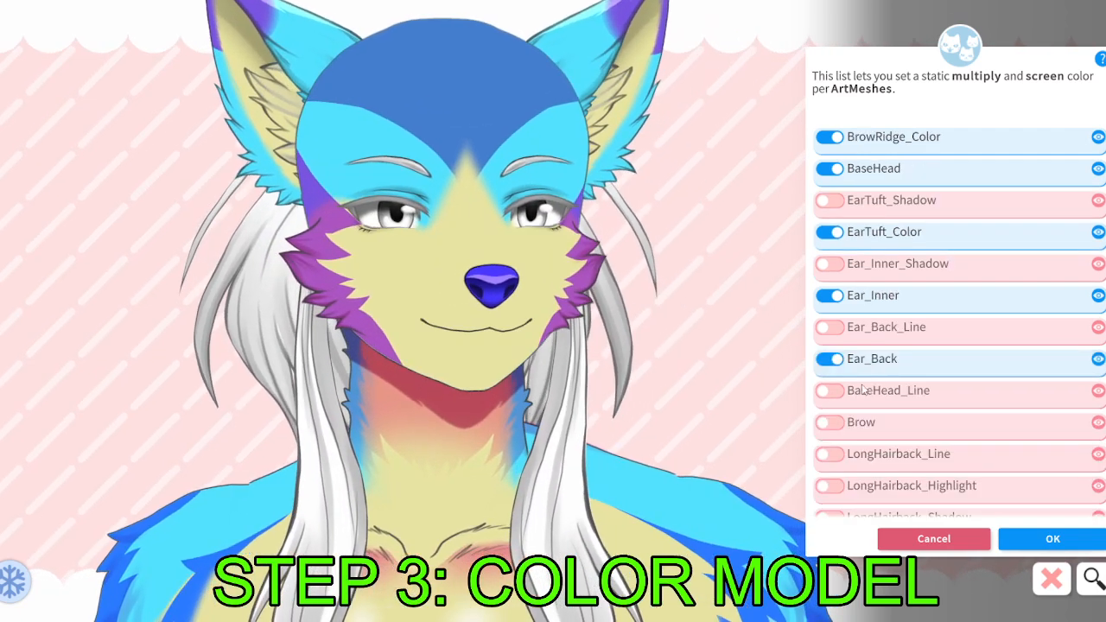
click(829, 422)
click(1012, 531)
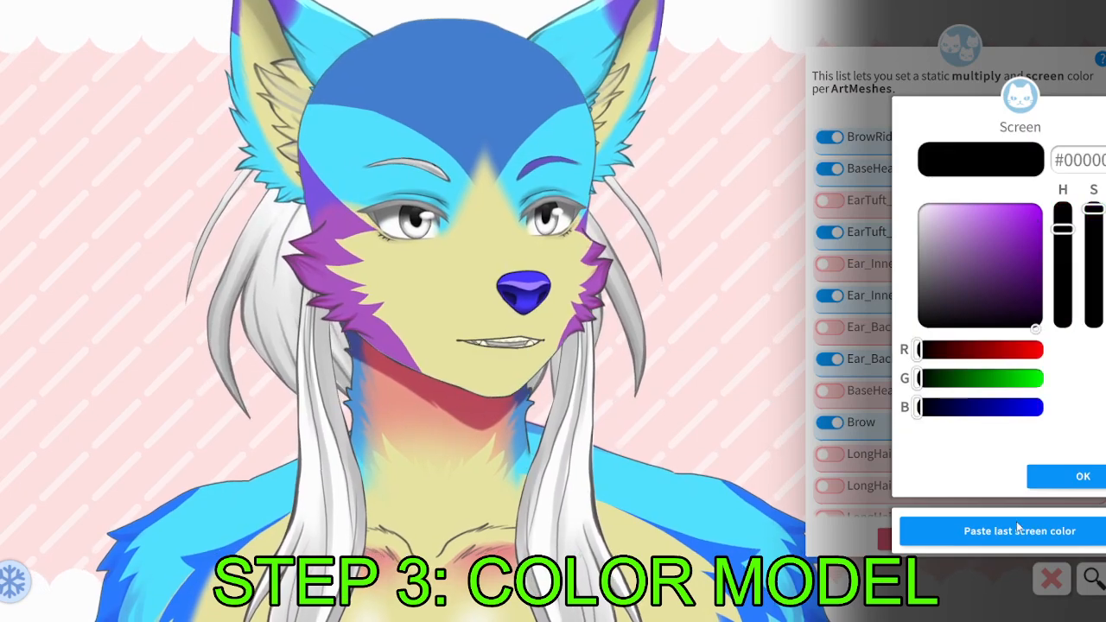
click(1071, 478)
List the meshes at the opposite eyebrow and paste the purple multiply color onto Brow2.
click(420, 152)
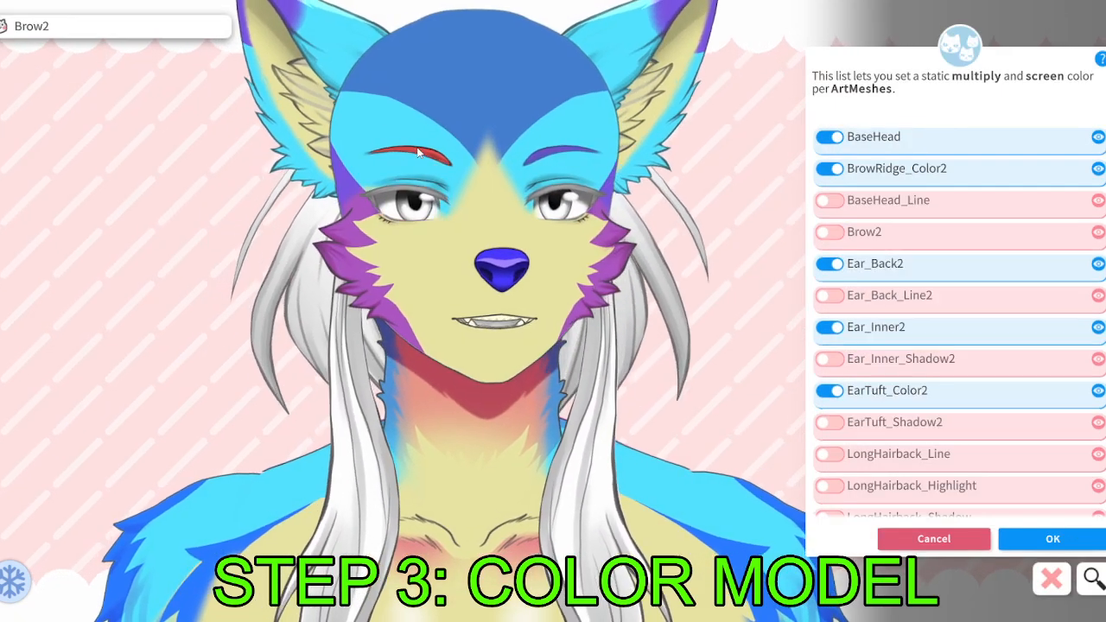
click(829, 231)
click(1019, 530)
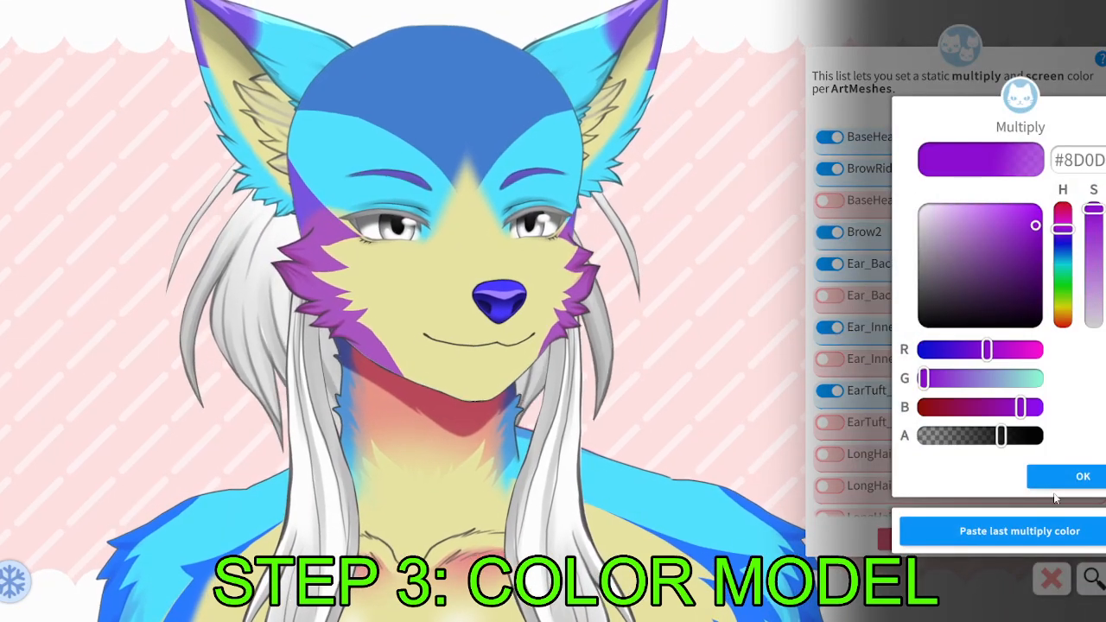
click(1076, 475)
click(1028, 531)
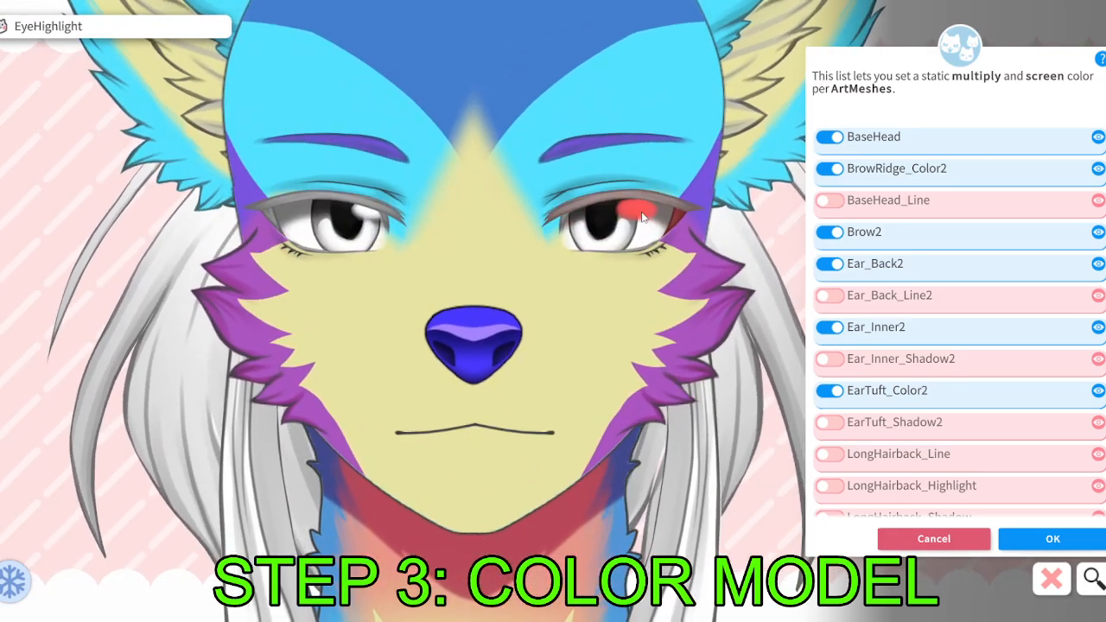
List the meshes at the eye and give TopLash a fully saturated, opaque purple multiply color.
click(632, 196)
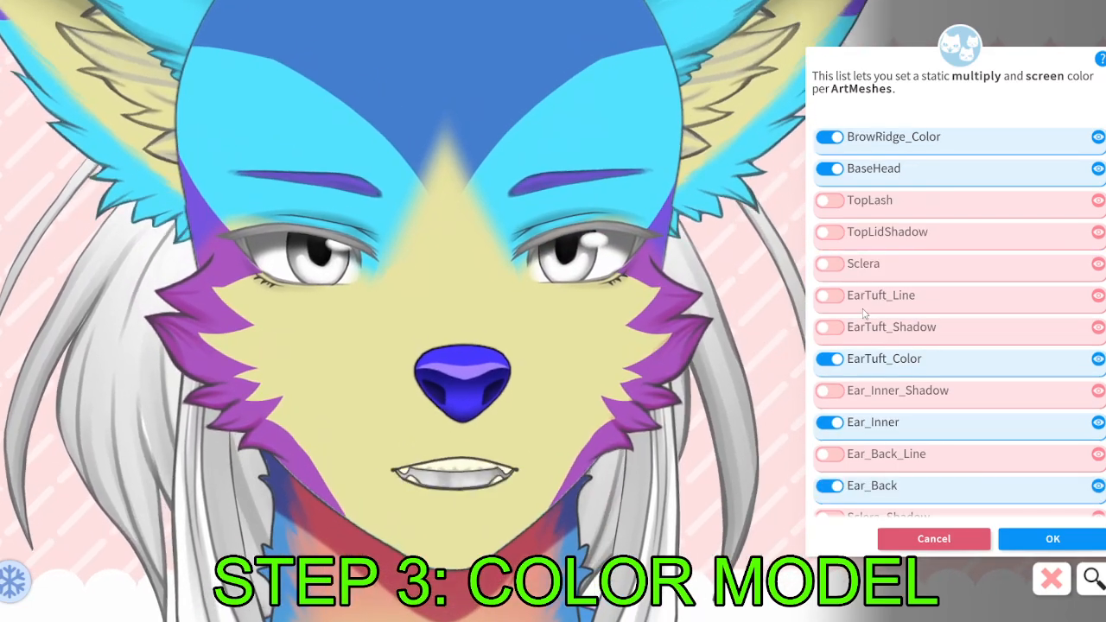
click(833, 204)
drag(1023, 311, 1046, 225)
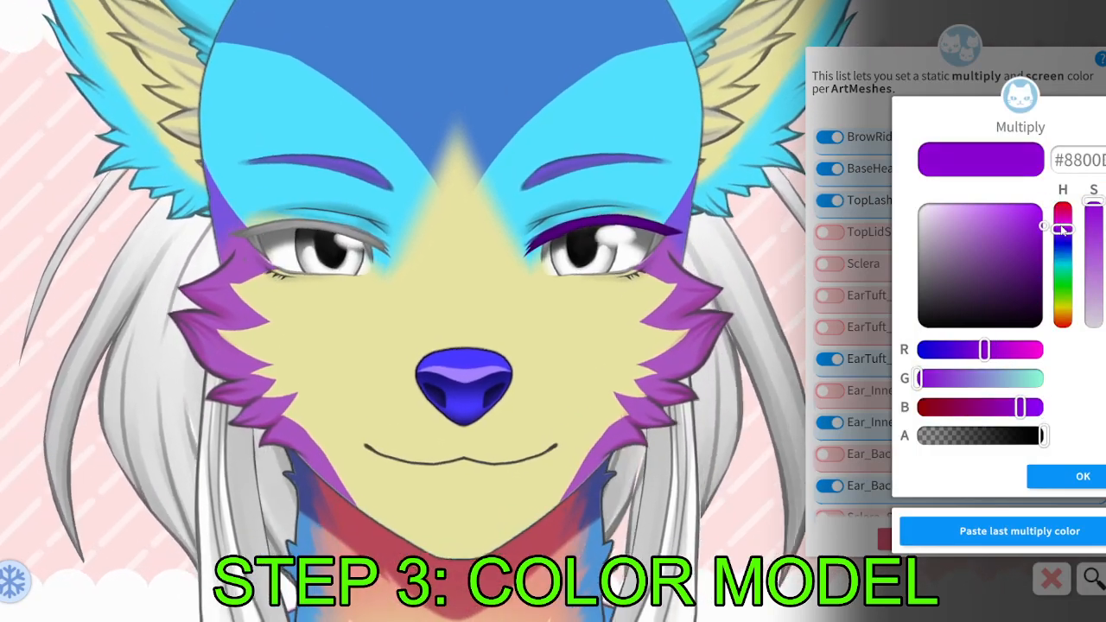
click(1082, 476)
click(1071, 455)
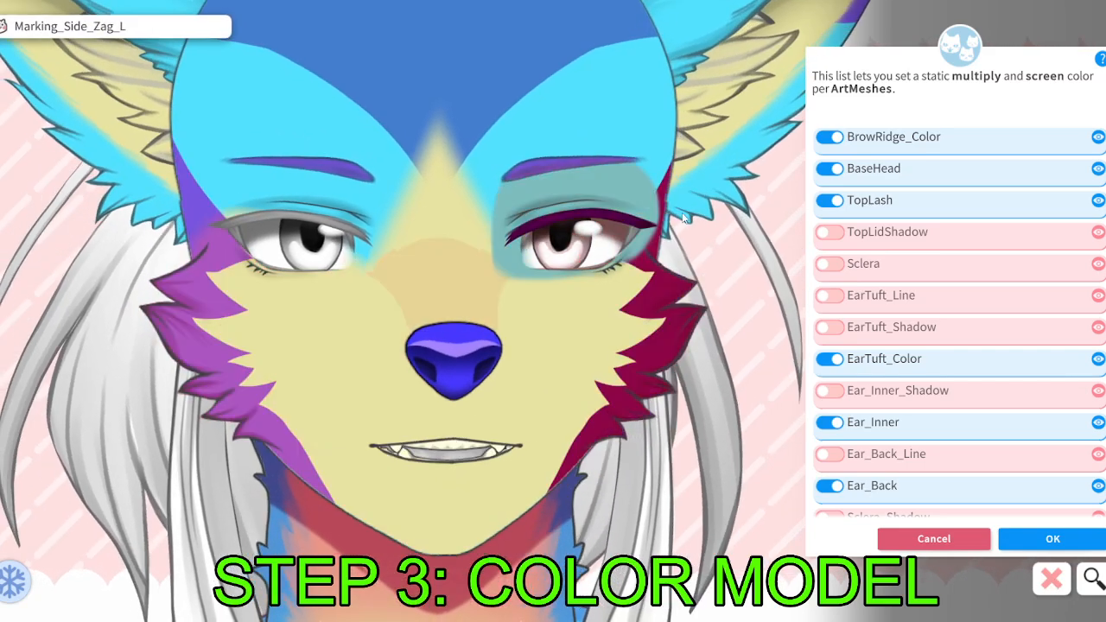
Clear the mesh selection to list all meshes and filter the list by "lash".
scroll(367, 192, down, 4)
click(349, 179)
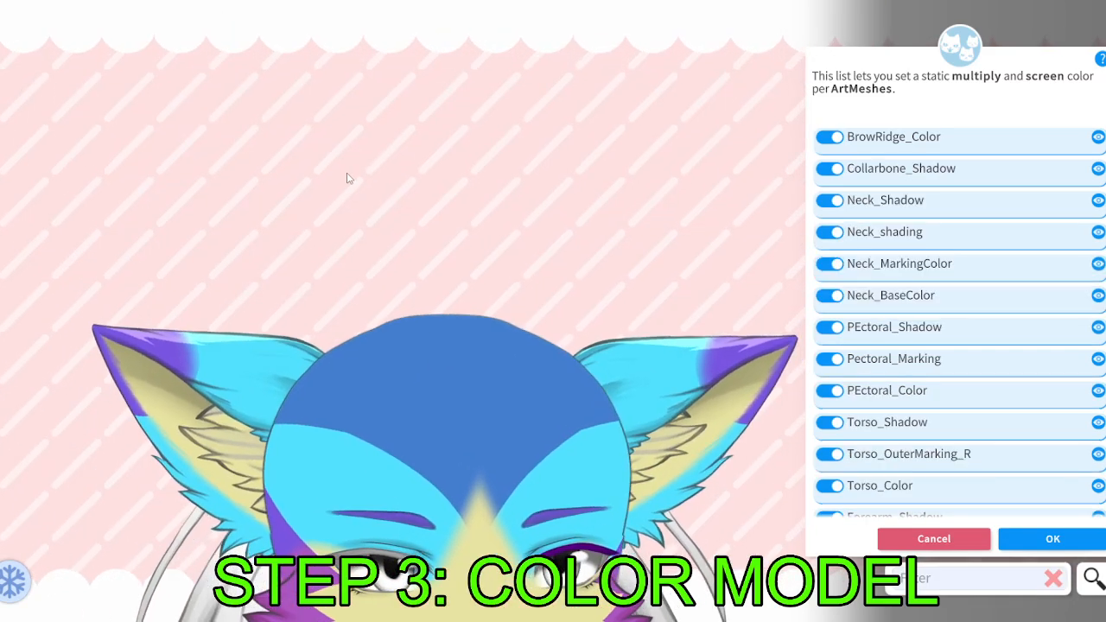
click(937, 581)
text(lash)
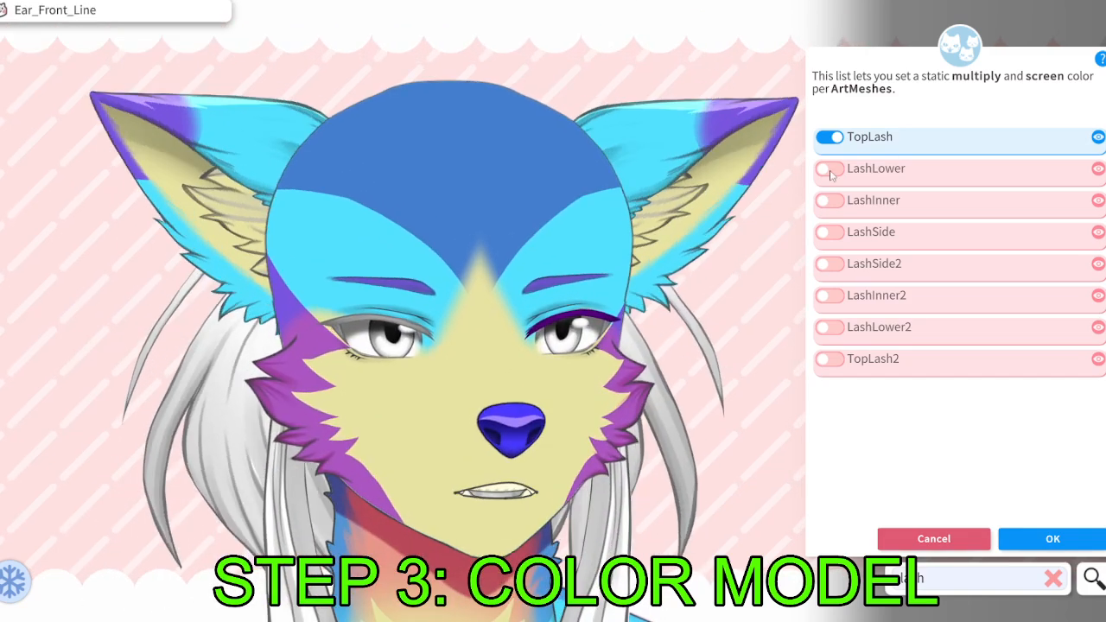
Paste TopLash's purple multiply color onto LashLower and LashInner.
click(829, 170)
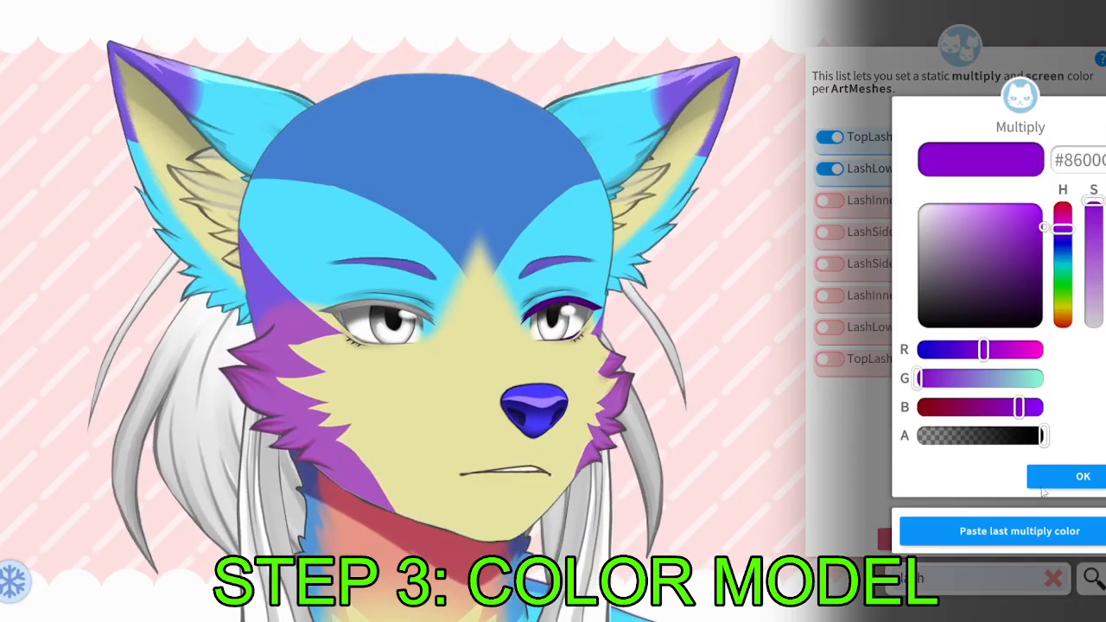
click(1028, 532)
click(831, 201)
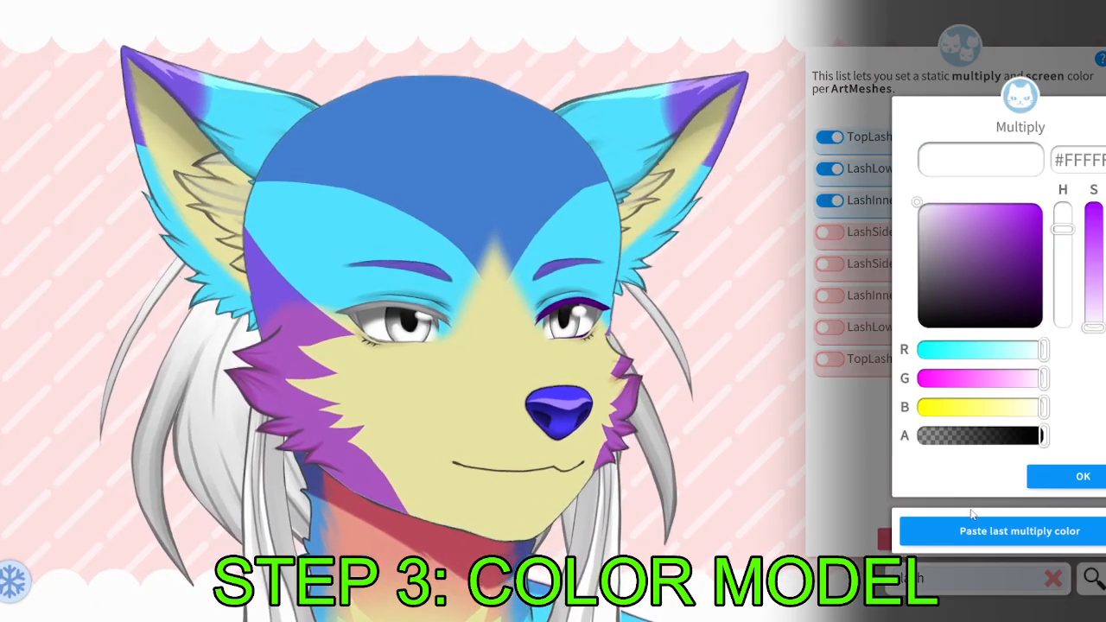
click(1022, 532)
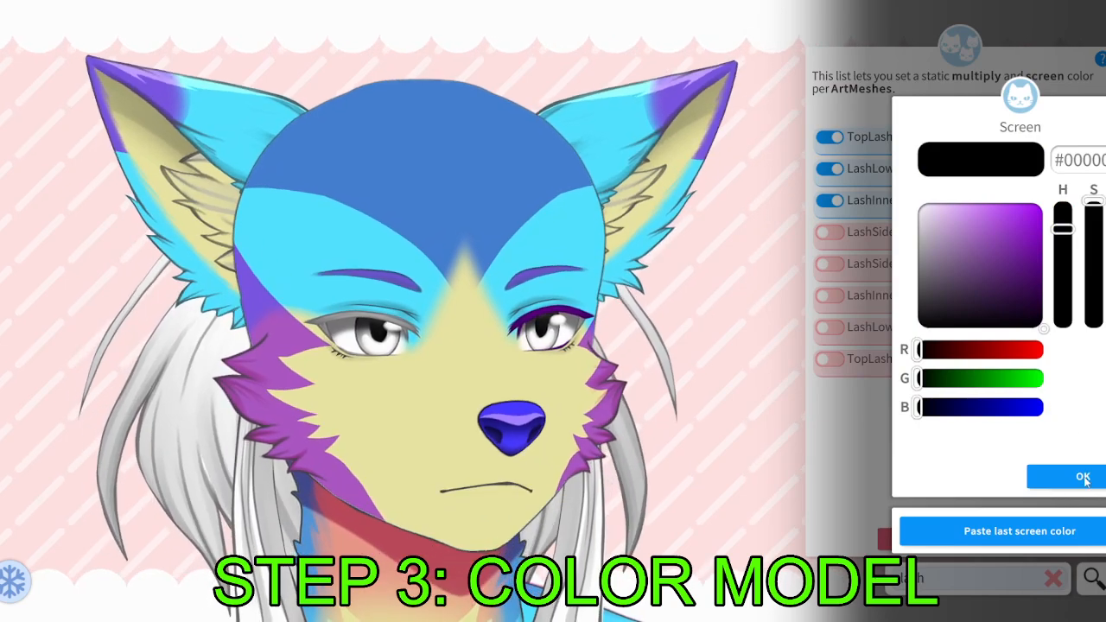
click(1083, 477)
Paste the lash purple multiply color onto LashSide and LashSide2.
click(829, 232)
click(1019, 531)
click(1067, 477)
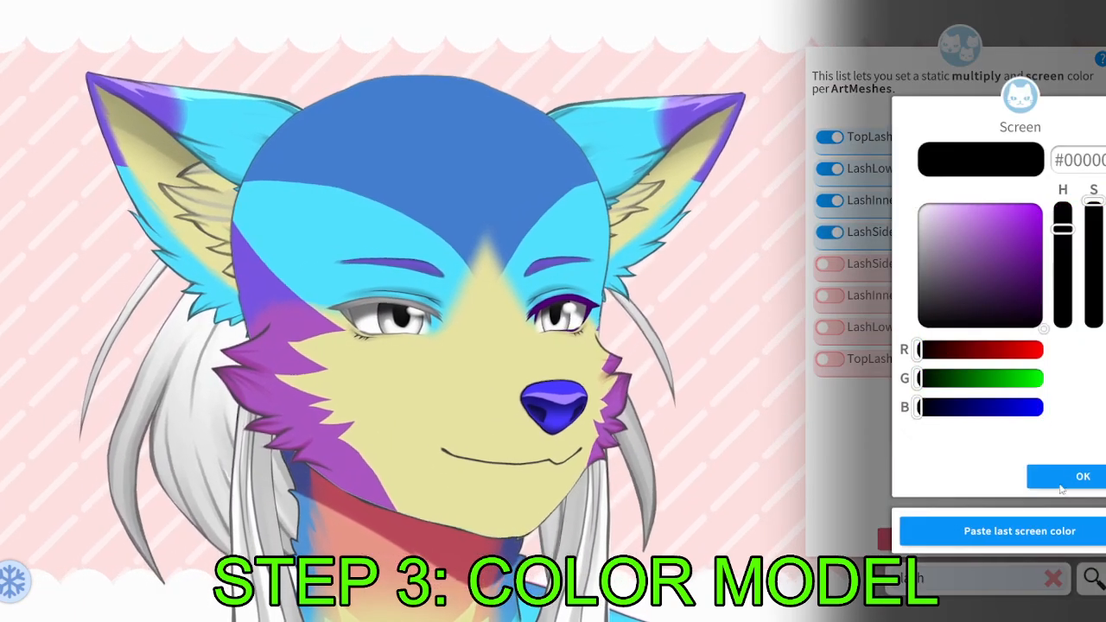
click(1061, 484)
click(829, 263)
click(1019, 532)
click(1075, 477)
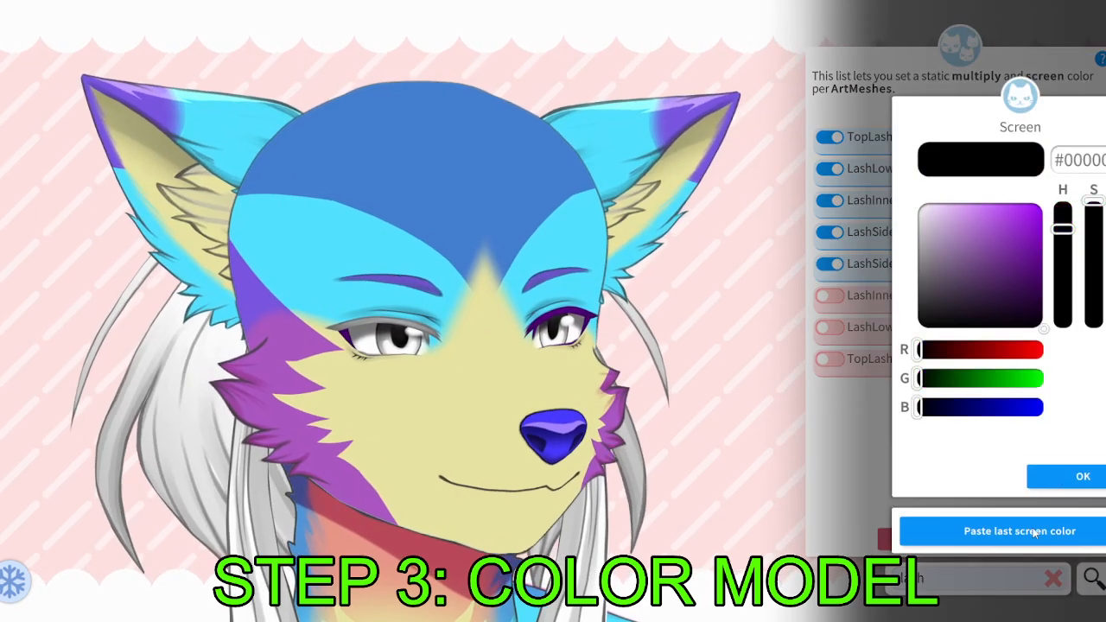
click(1078, 477)
Paste the lash purple multiply color onto LashInner2 and LashLower2.
click(829, 296)
click(1017, 531)
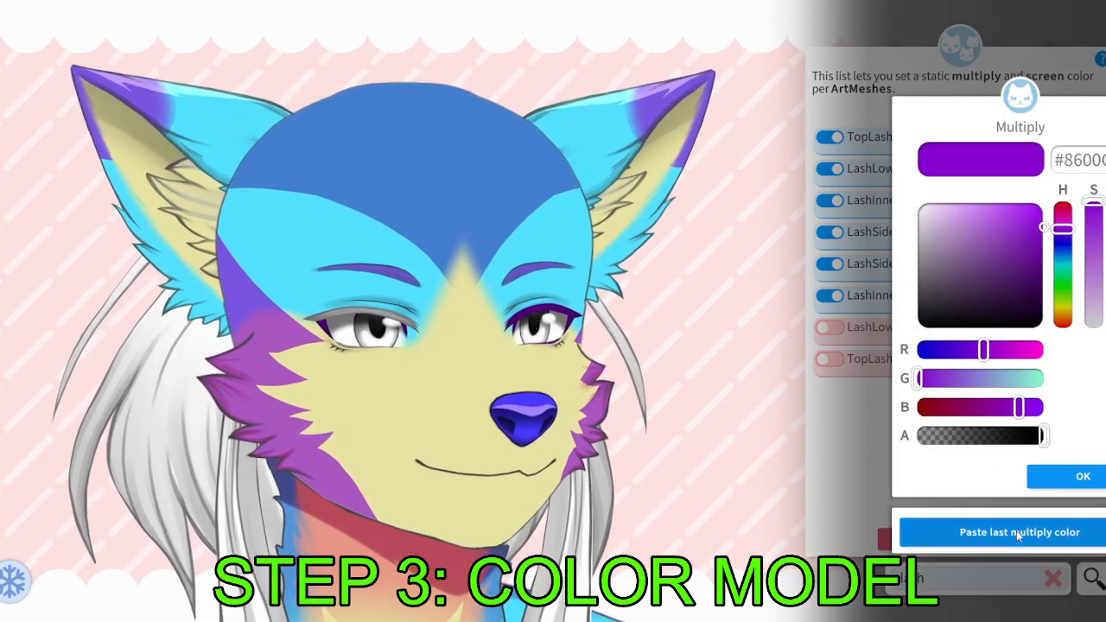
click(1062, 483)
click(829, 326)
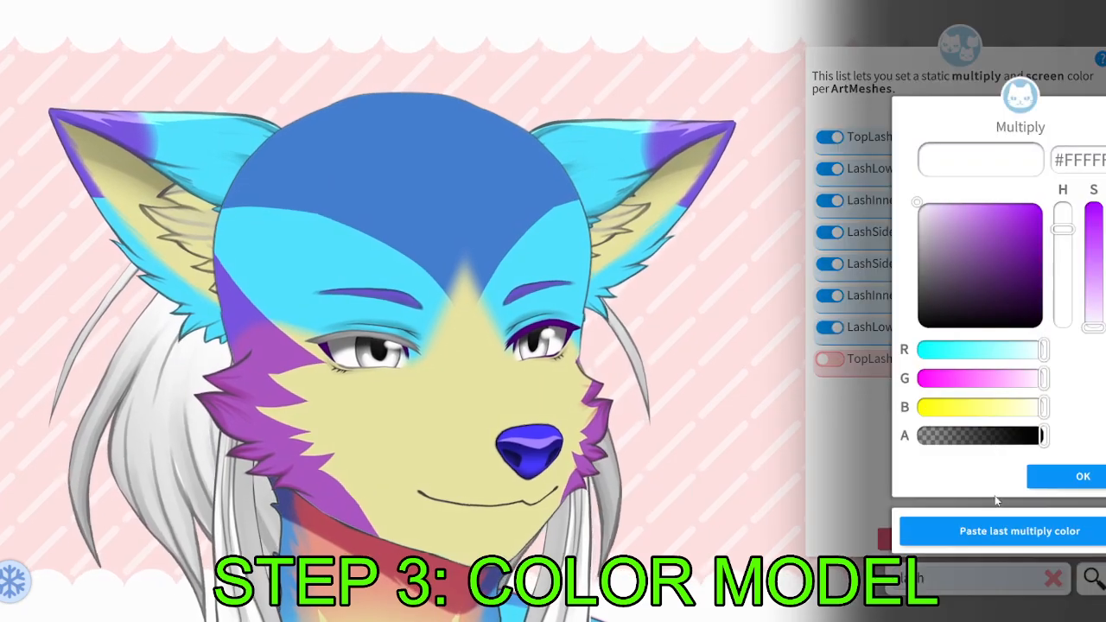
click(1048, 484)
click(1053, 477)
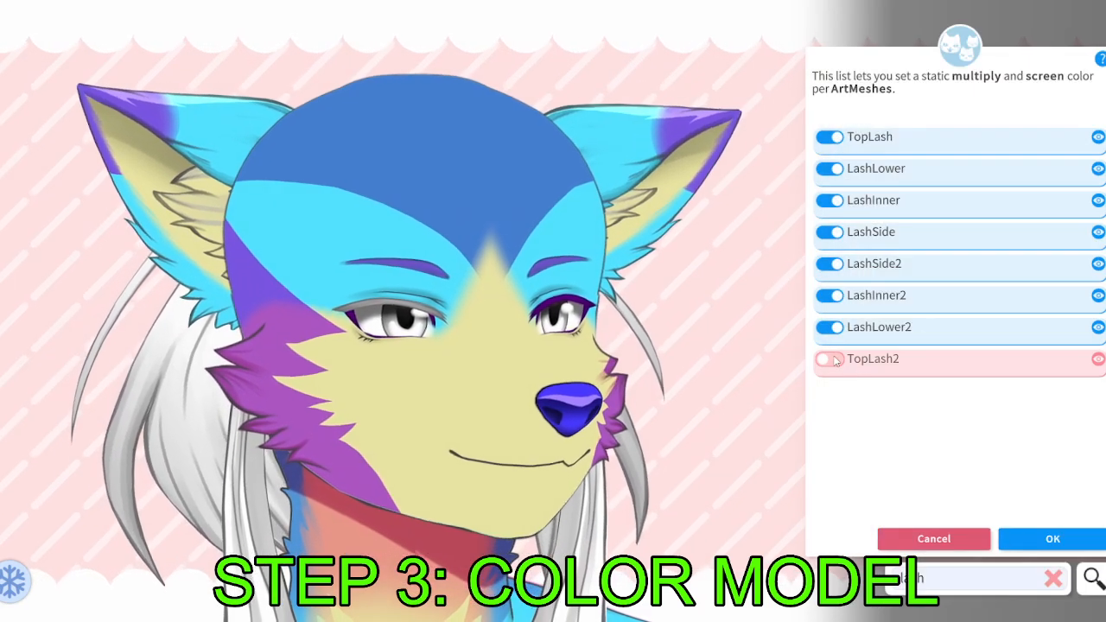
Paste the lash purple multiply color onto TopLash2.
click(830, 358)
click(1018, 531)
click(1049, 477)
click(1056, 476)
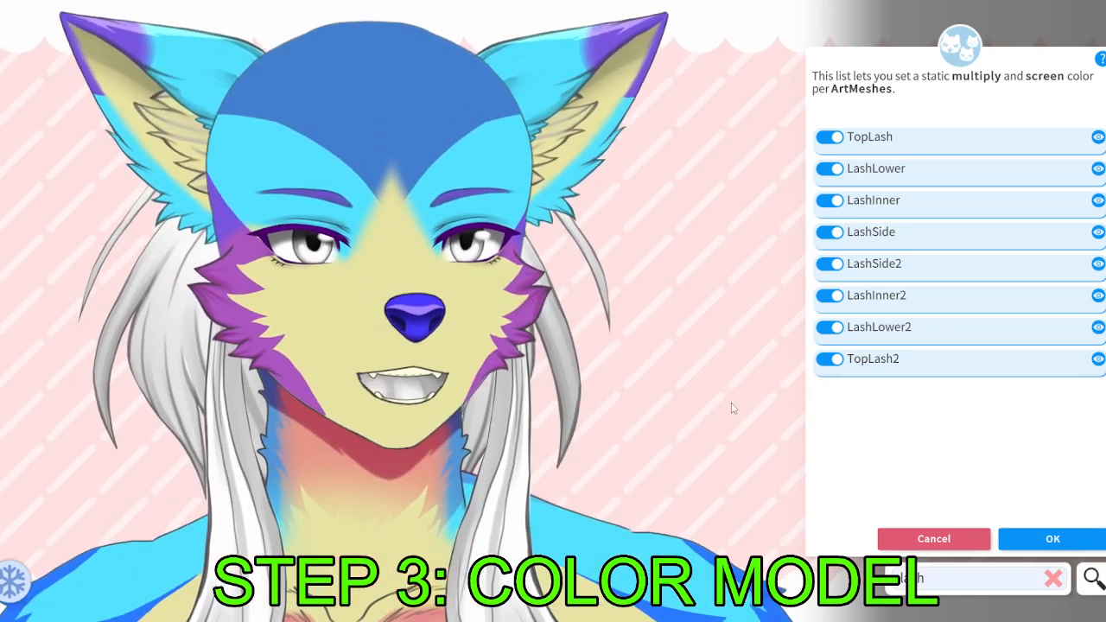
Filter the ArtMesh list by "eye" and give Eyeball2 a bright pink multiply color, keeping its screen color black.
click(935, 579)
key(BackSpace)
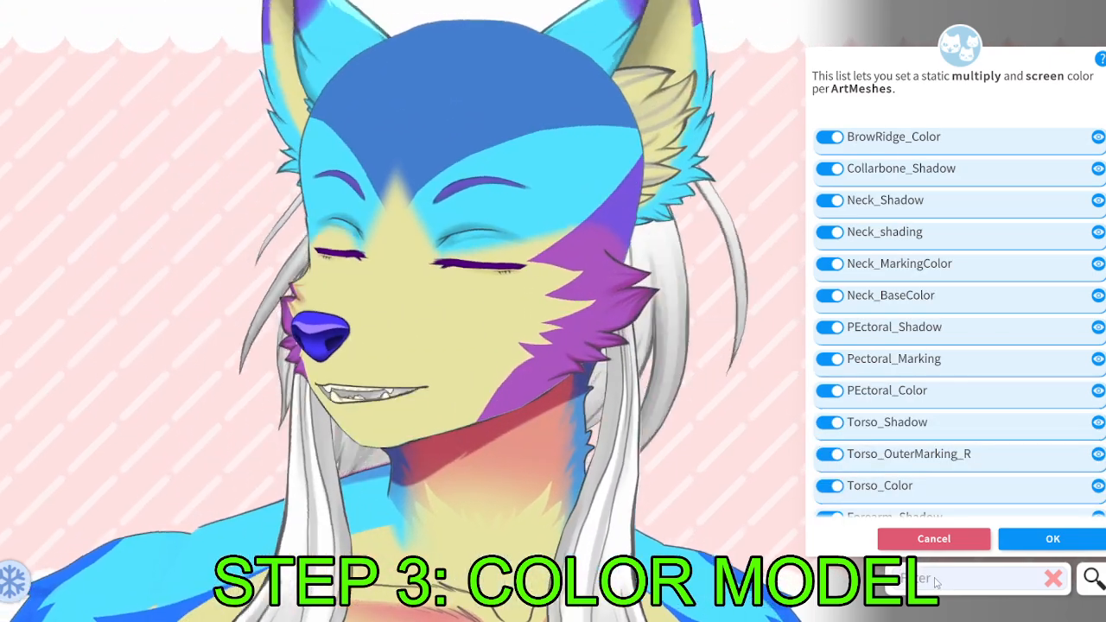
text(eye)
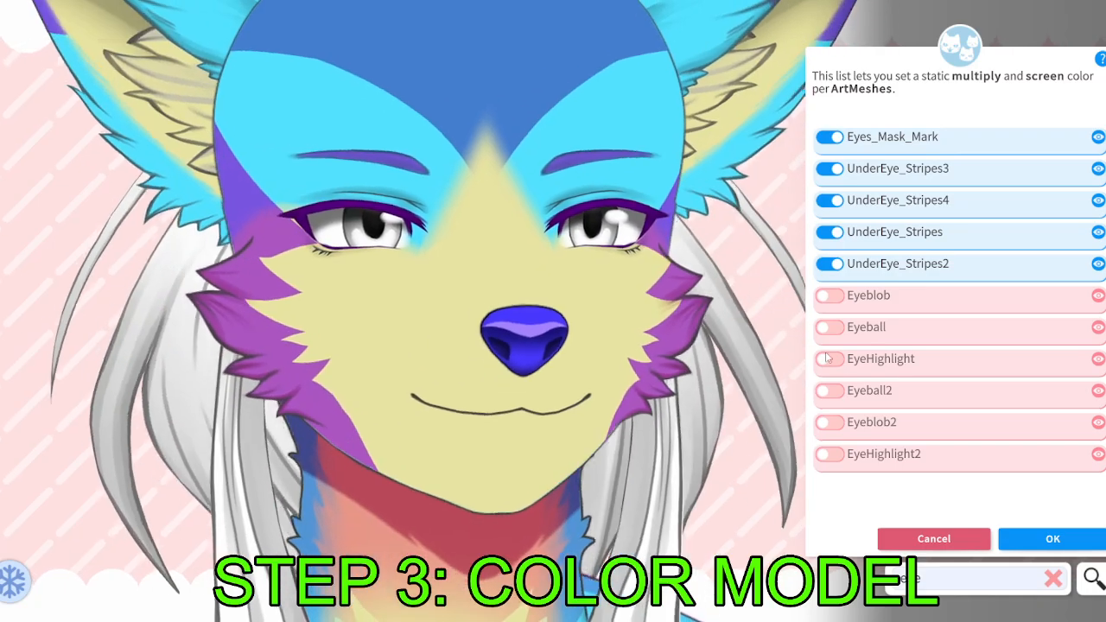
click(829, 391)
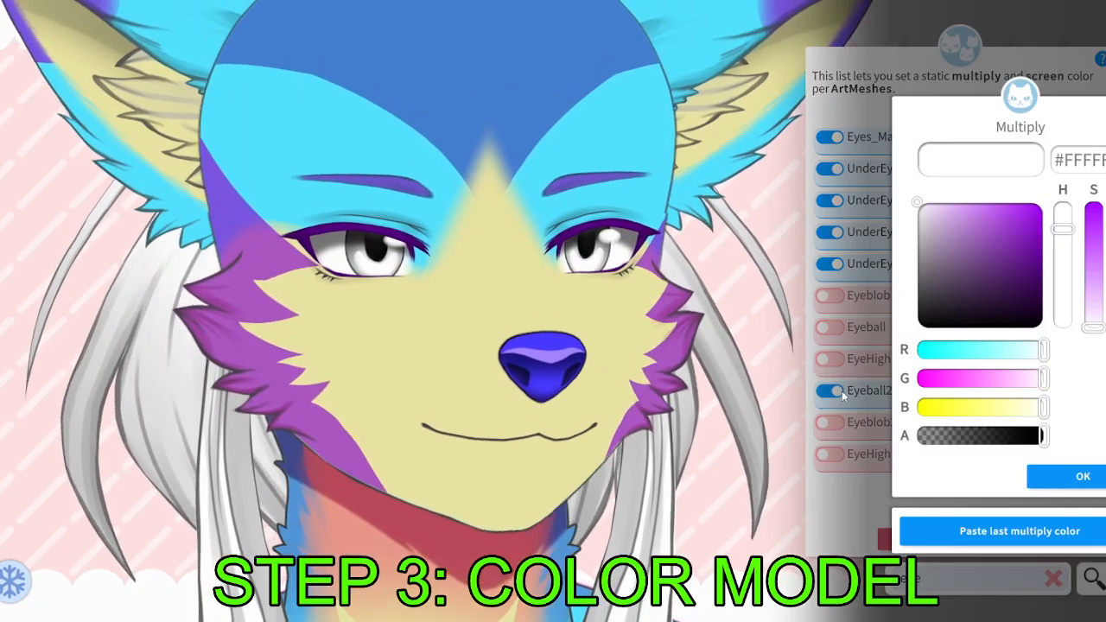
click(943, 408)
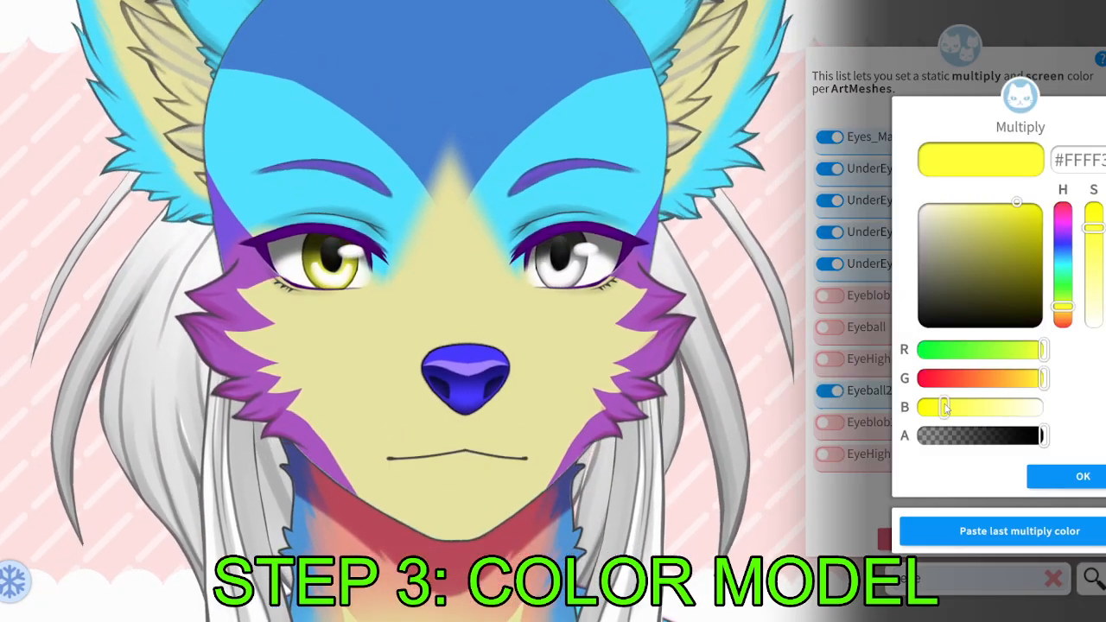
click(1062, 288)
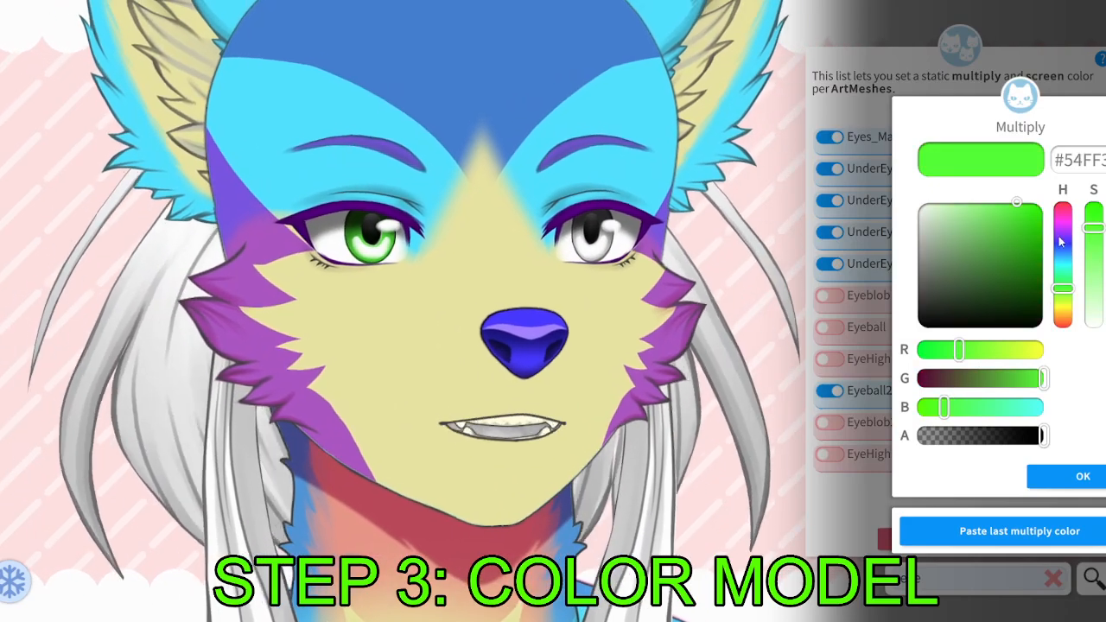
click(1061, 218)
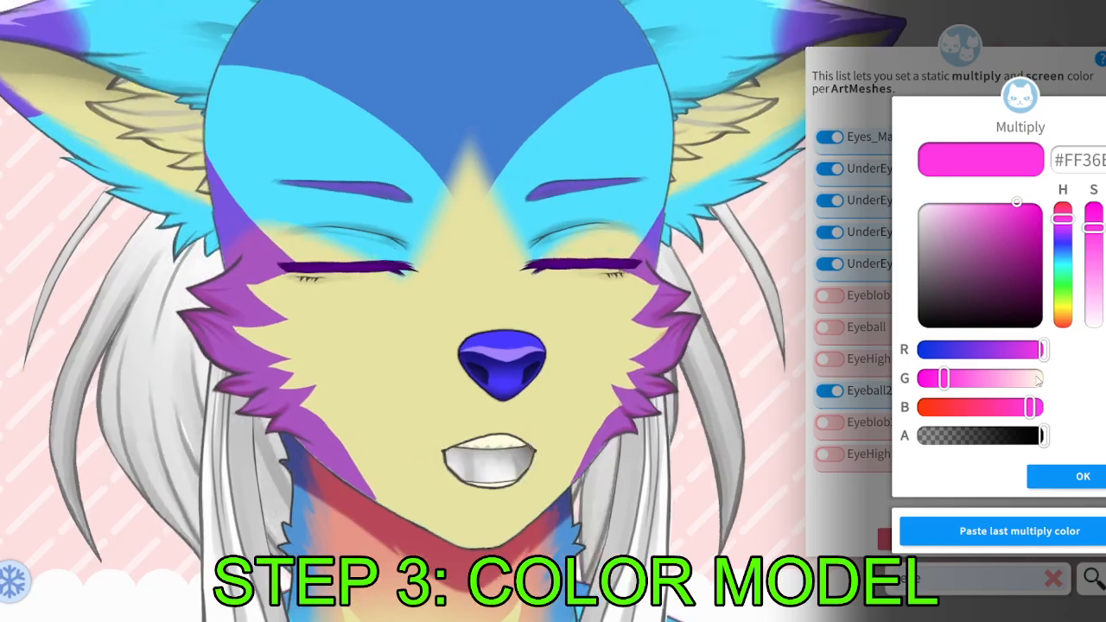
click(1082, 476)
click(1082, 476)
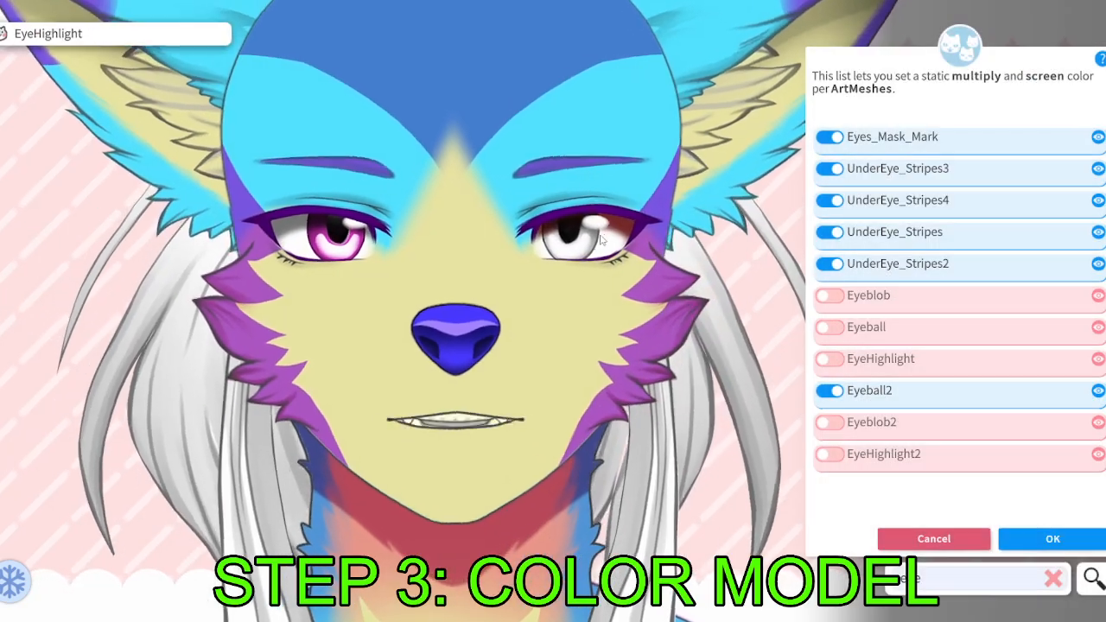
Paste Eyeball2's pink multiply color onto Eyeball.
click(828, 327)
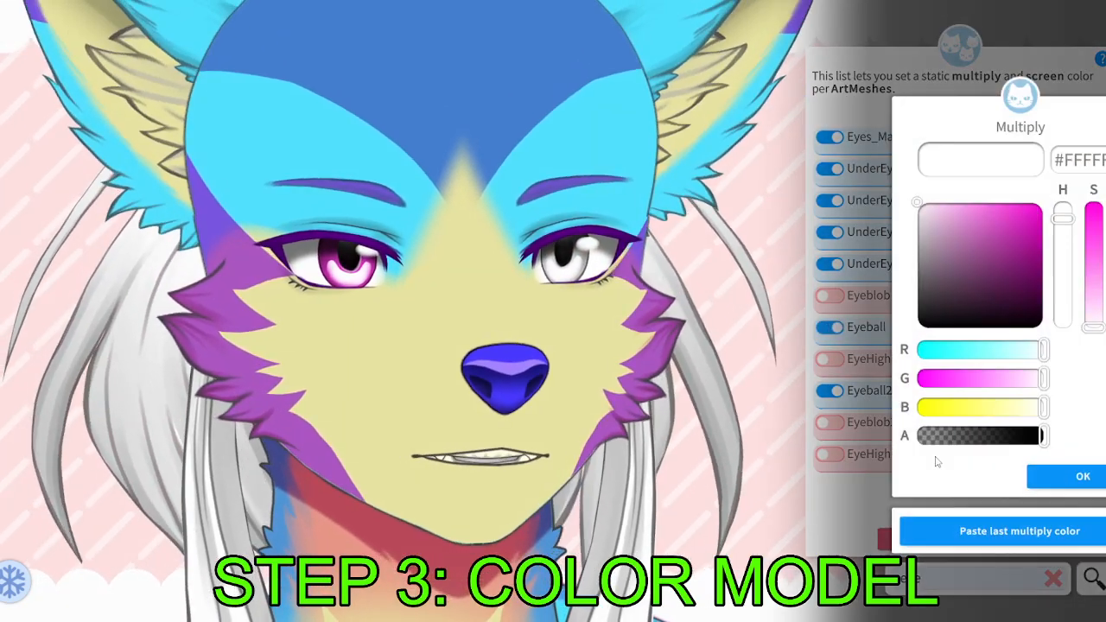
click(1061, 482)
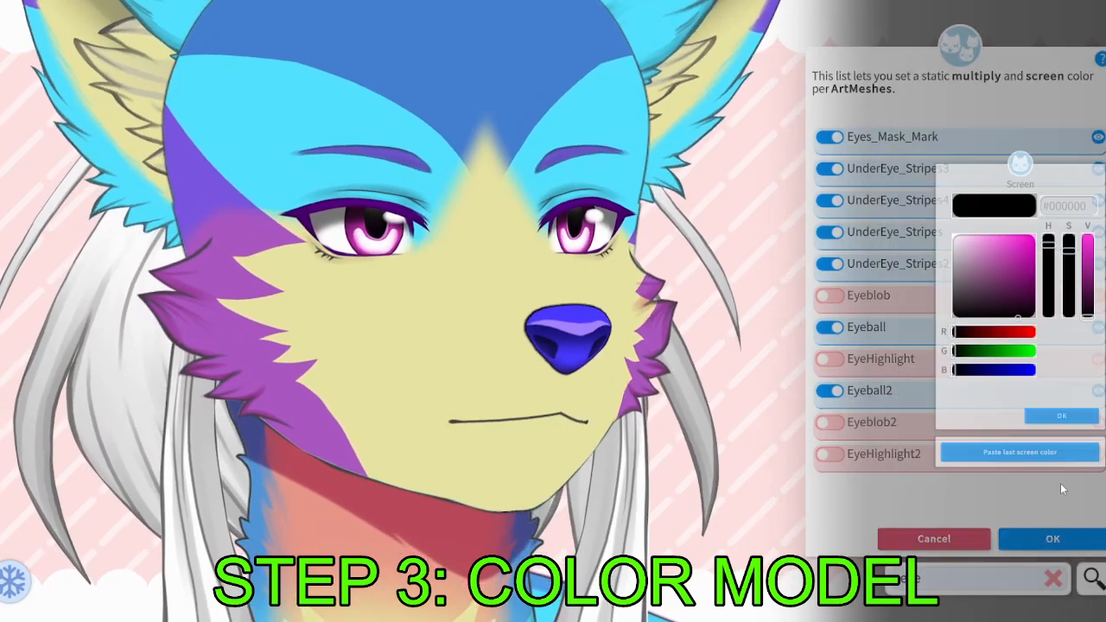
Pick the meshes at the model's uncolored-pupil eye and enable a custom multiply color for Eyeblob.
click(566, 271)
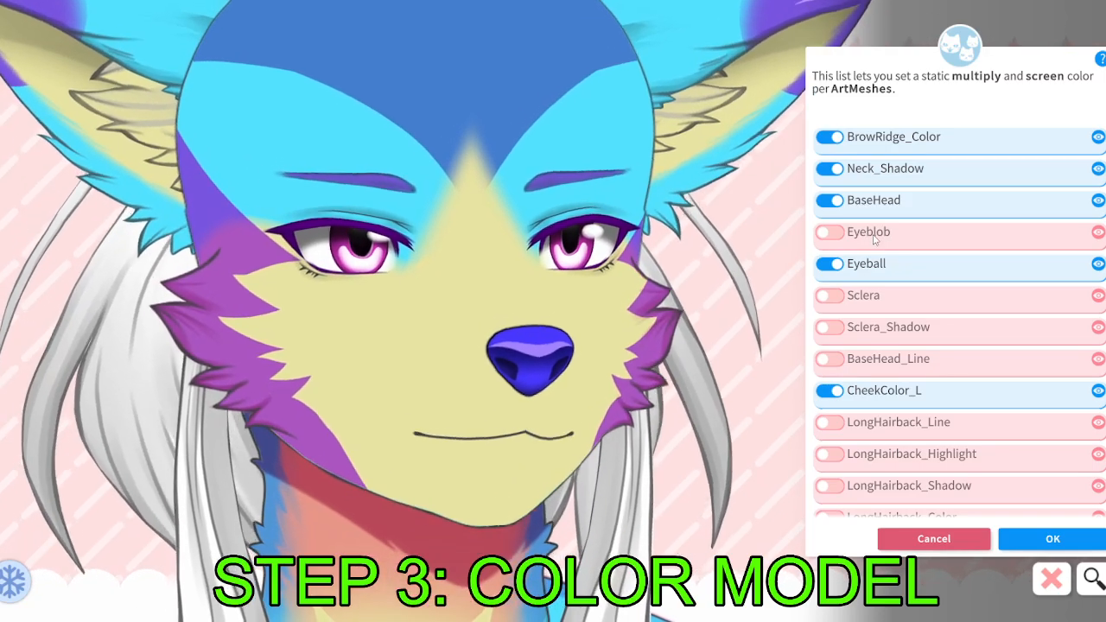
click(836, 233)
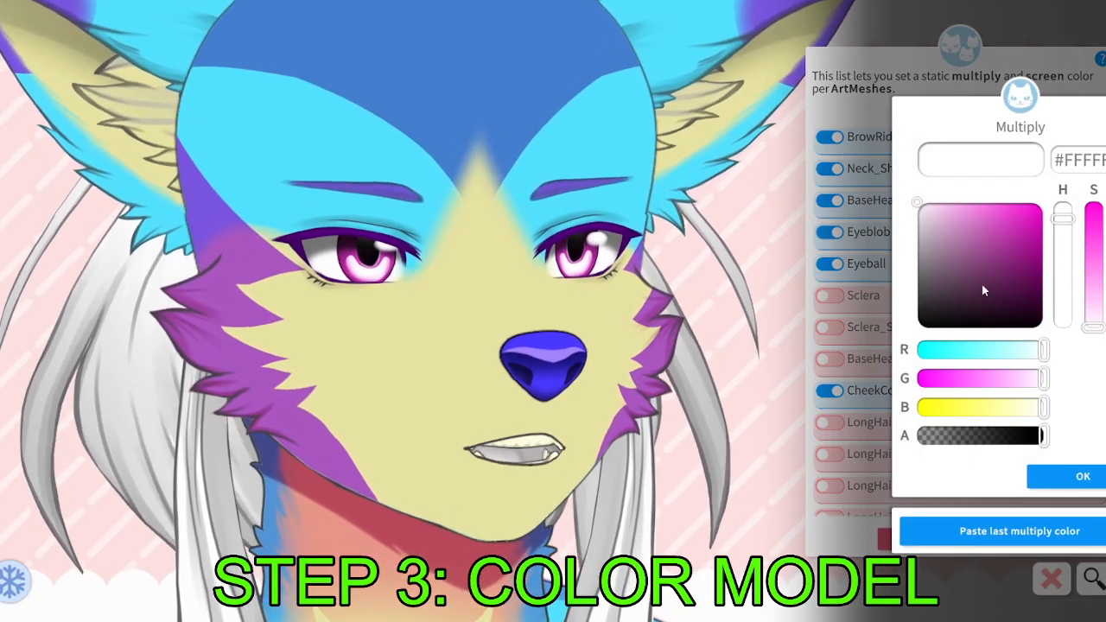
Set the multiply color of the Eyeblob mesh to a medium periwinkle blue and accept the color.
mouse_move(977, 202)
mouse_down()
mouse_move(1013, 199)
mouse_move(974, 201)
mouse_up()
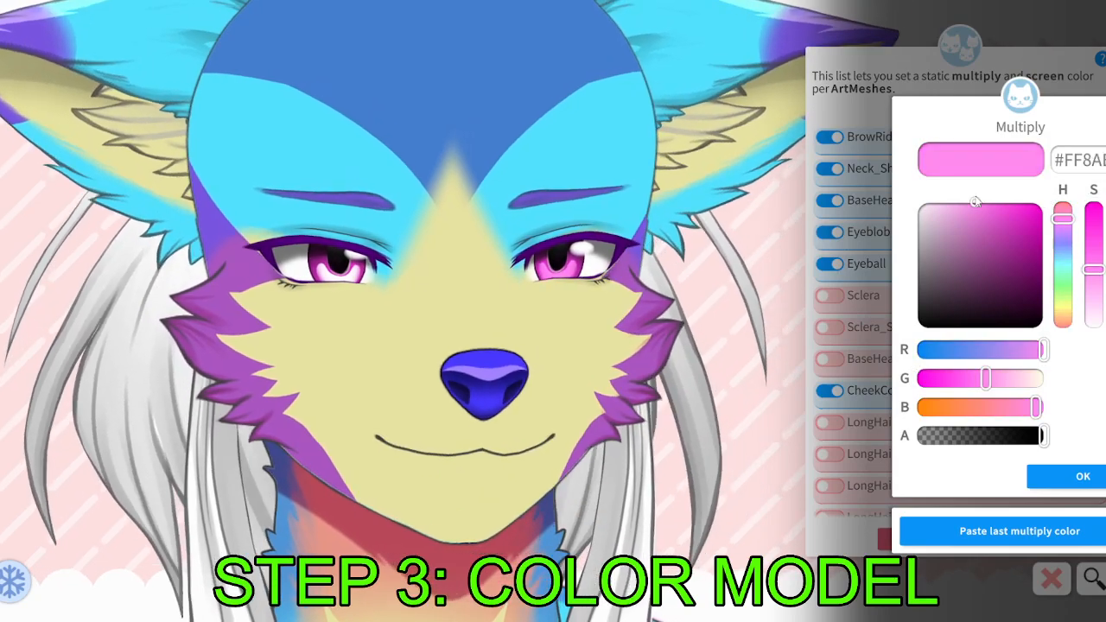
drag(1019, 349, 984, 358)
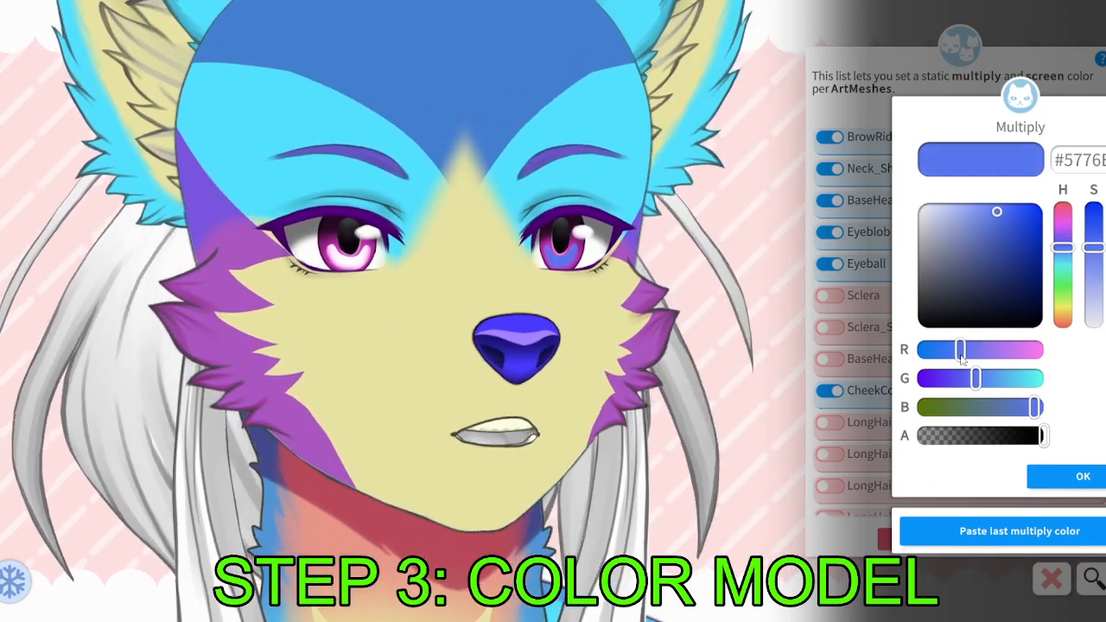
click(1071, 478)
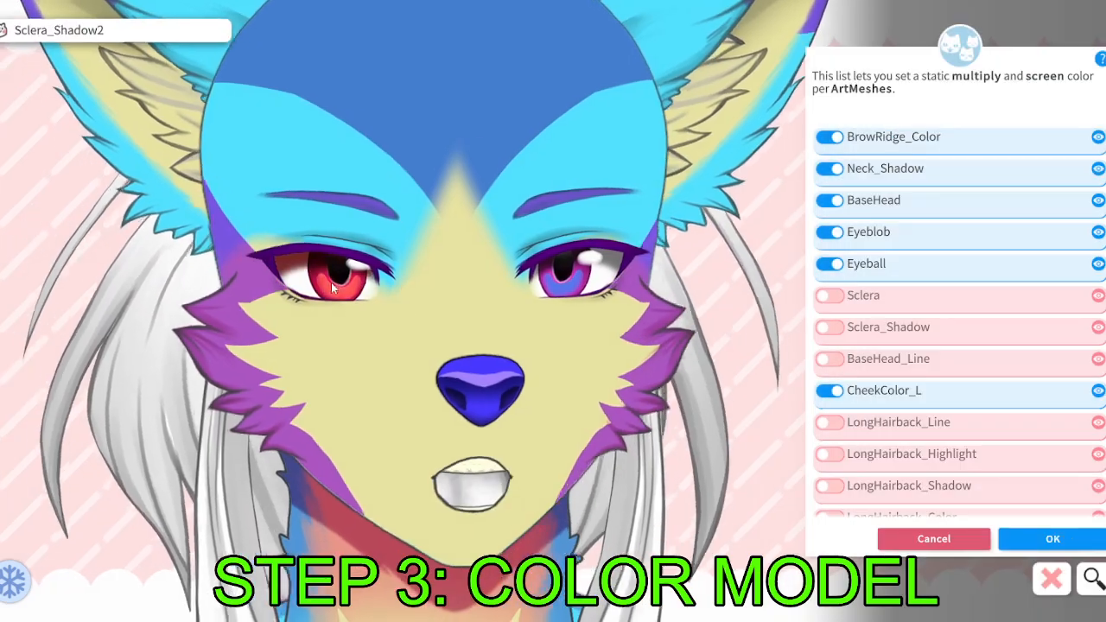
Enable coloring for the Eyeblob2 mesh and apply the last used multiply and screen colors to it.
scroll(874, 439, down, 3)
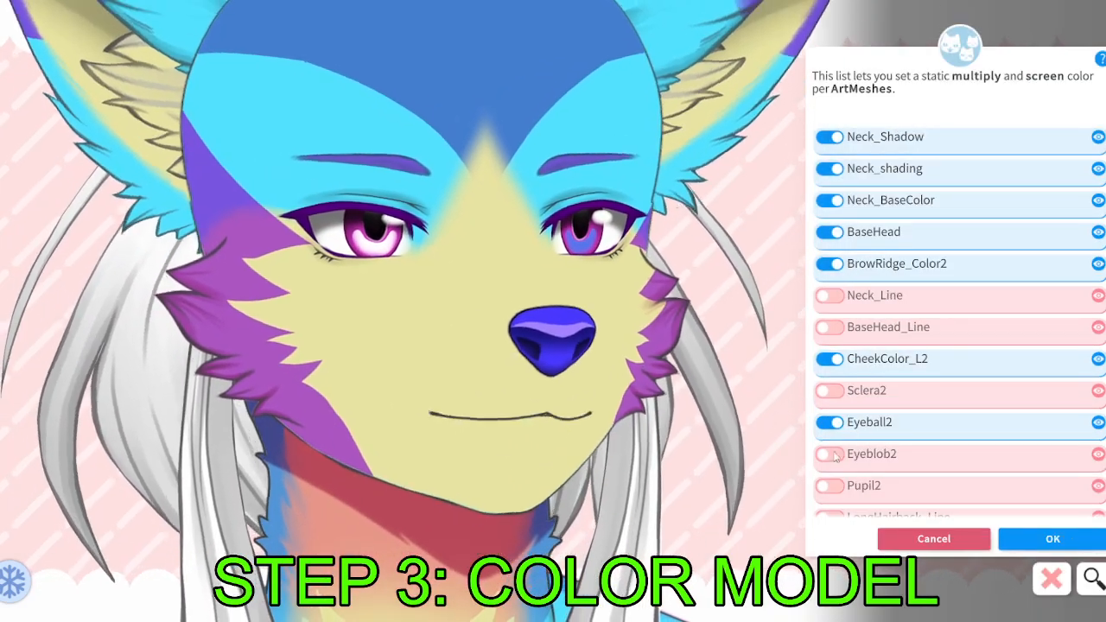
click(872, 454)
click(1029, 531)
click(1073, 475)
click(1028, 532)
click(1082, 476)
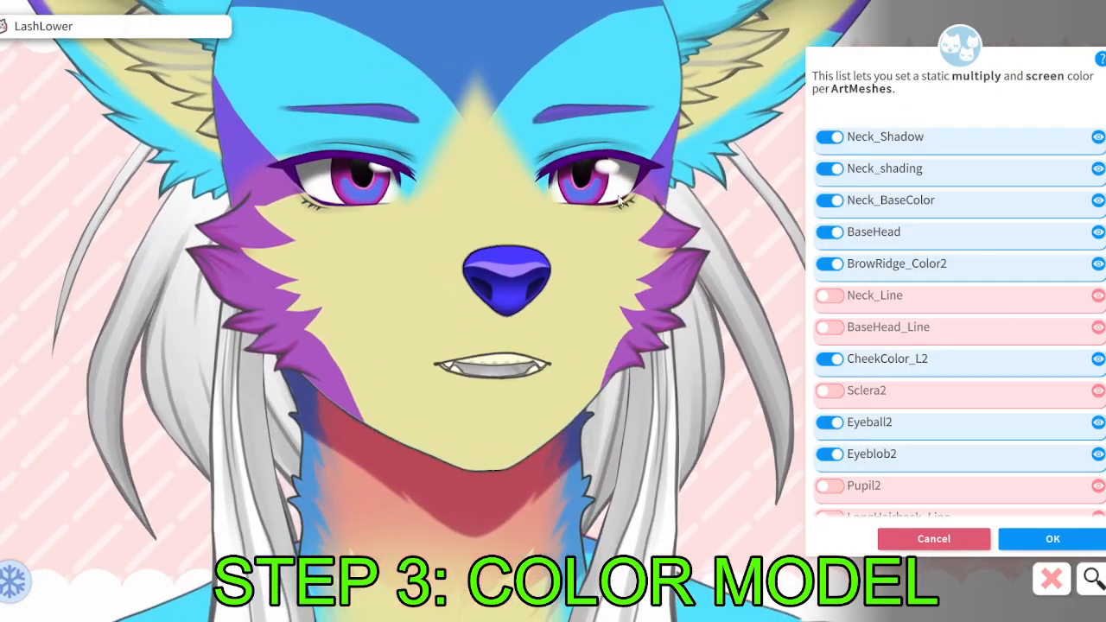
Enable coloring for the Sclera mesh and give it a very dark gray multiply color, keeping the default screen color.
click(642, 241)
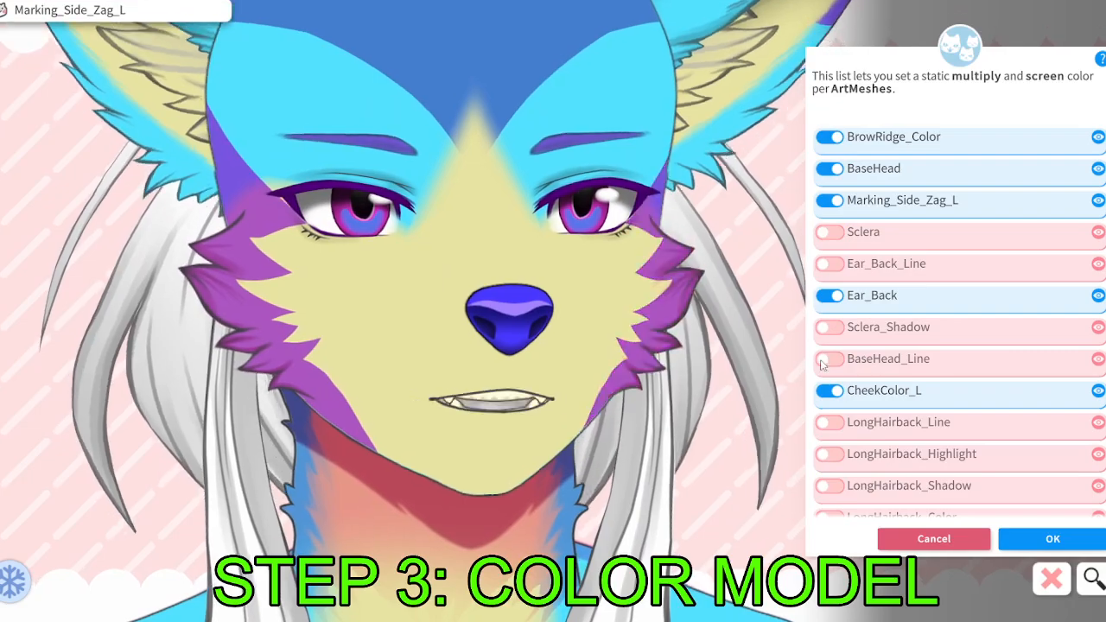
click(829, 232)
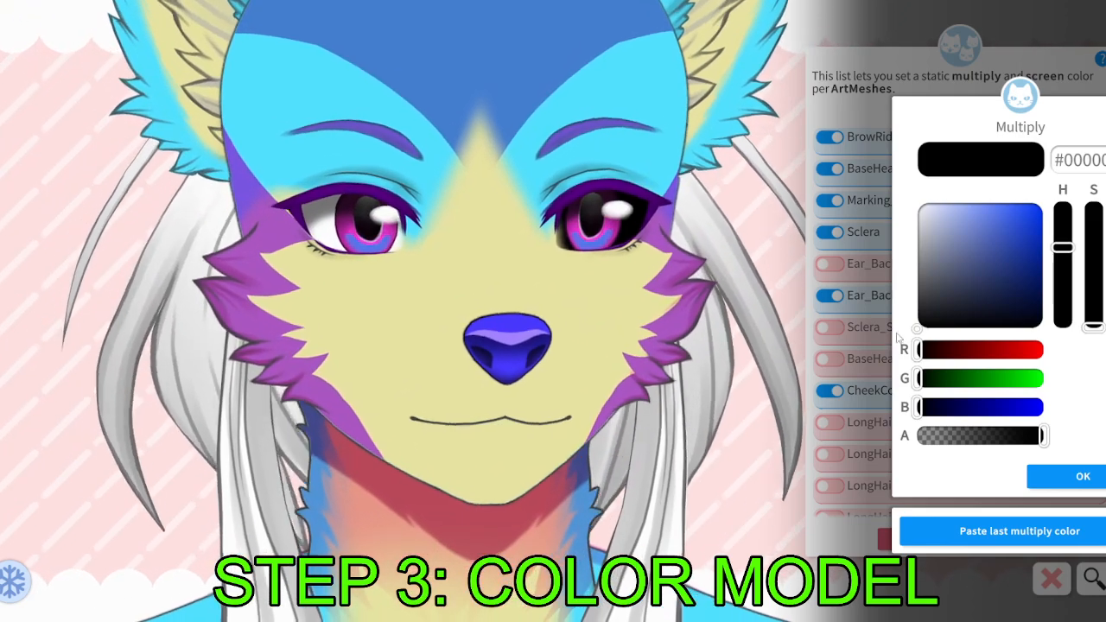
drag(1002, 249, 910, 391)
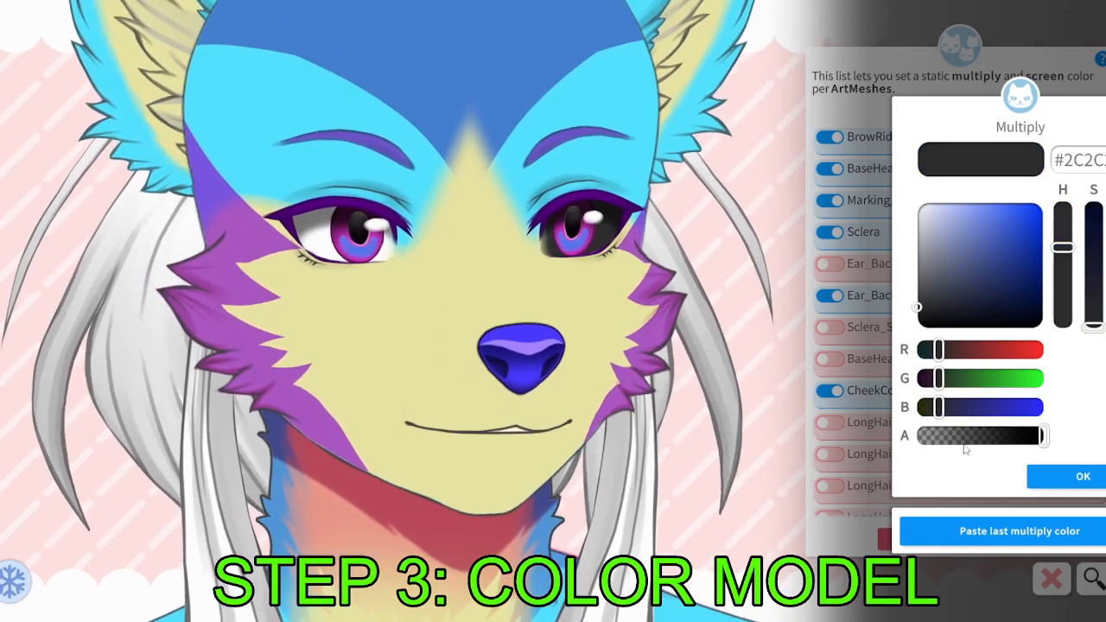
click(1056, 479)
click(1059, 482)
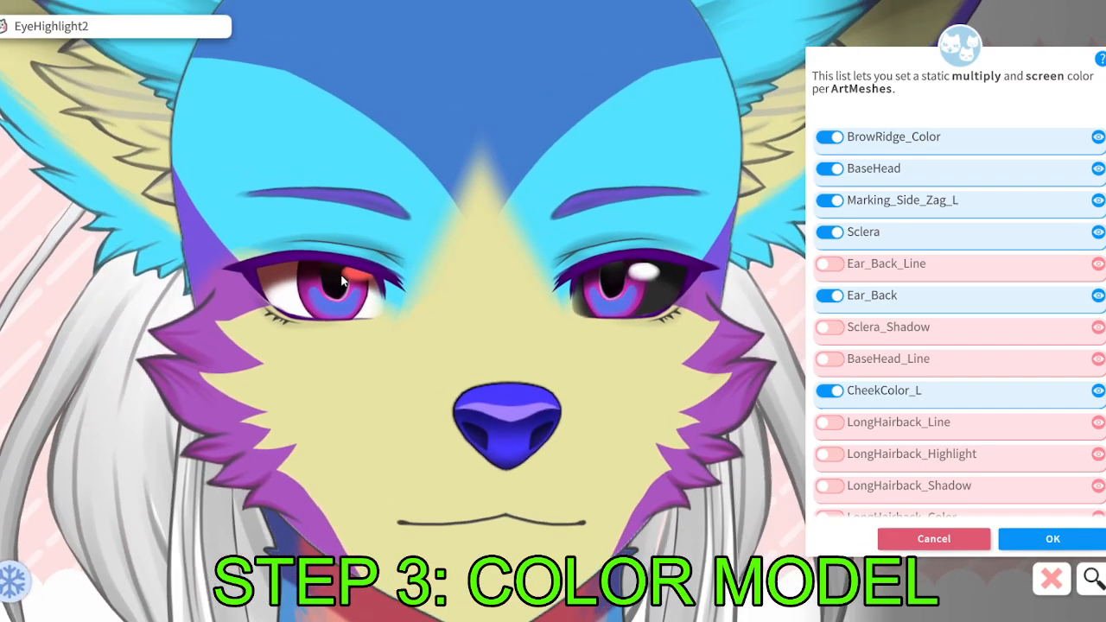
Enable coloring for the Pupil mesh in the dark-sclera eye with a white multiply color.
click(606, 297)
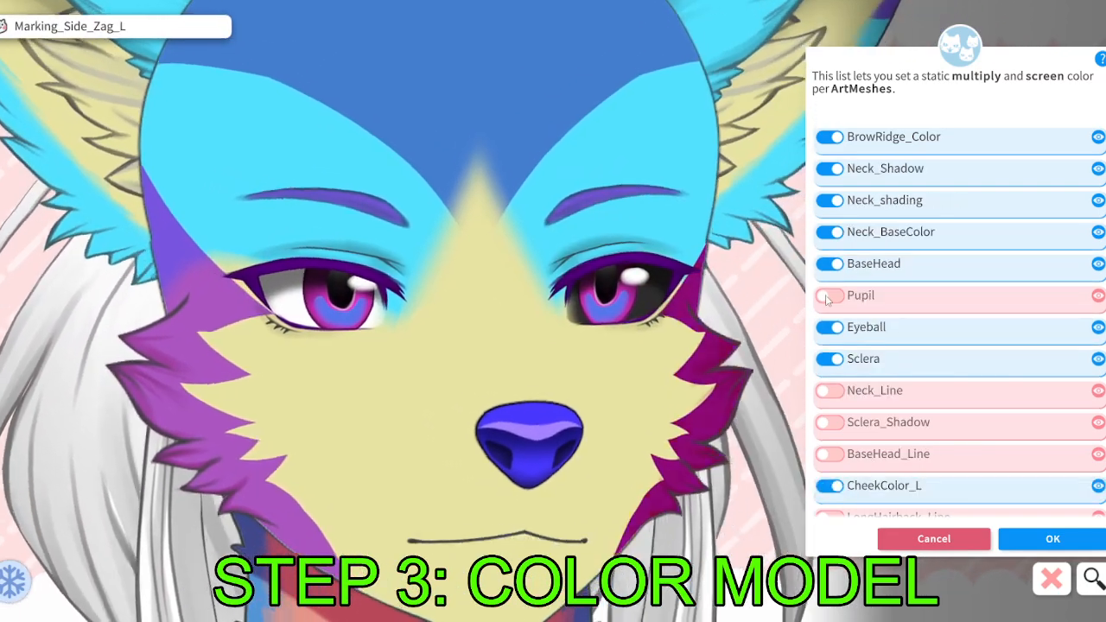
click(825, 295)
mouse_move(994, 289)
mouse_down()
mouse_move(1027, 223)
mouse_move(957, 203)
mouse_move(1034, 264)
mouse_move(884, 289)
mouse_move(985, 273)
mouse_move(880, 153)
mouse_up()
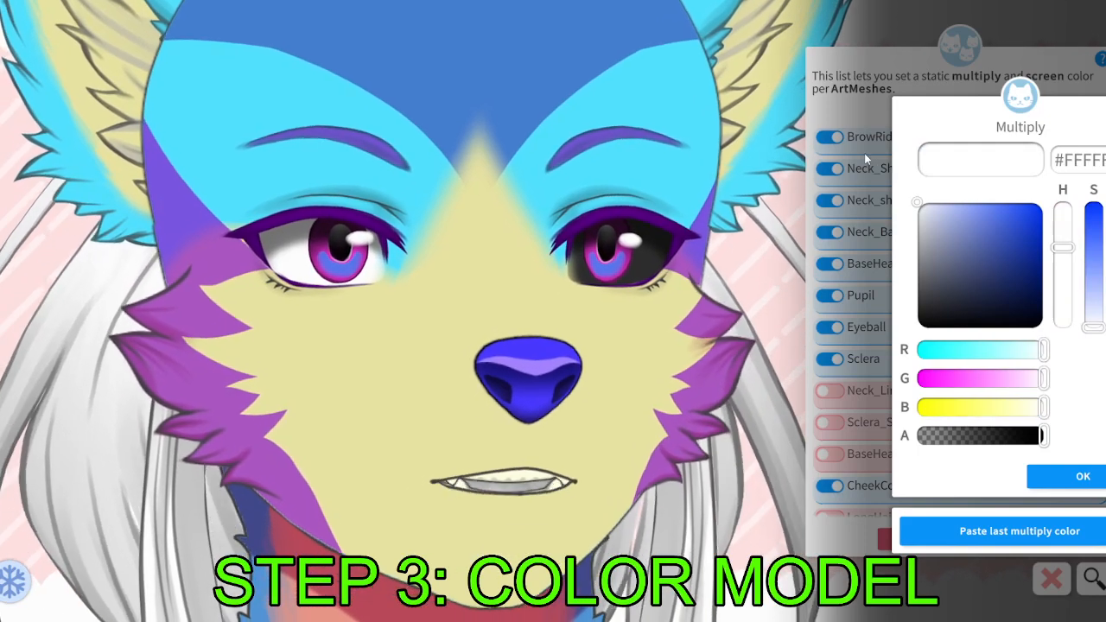
click(1072, 481)
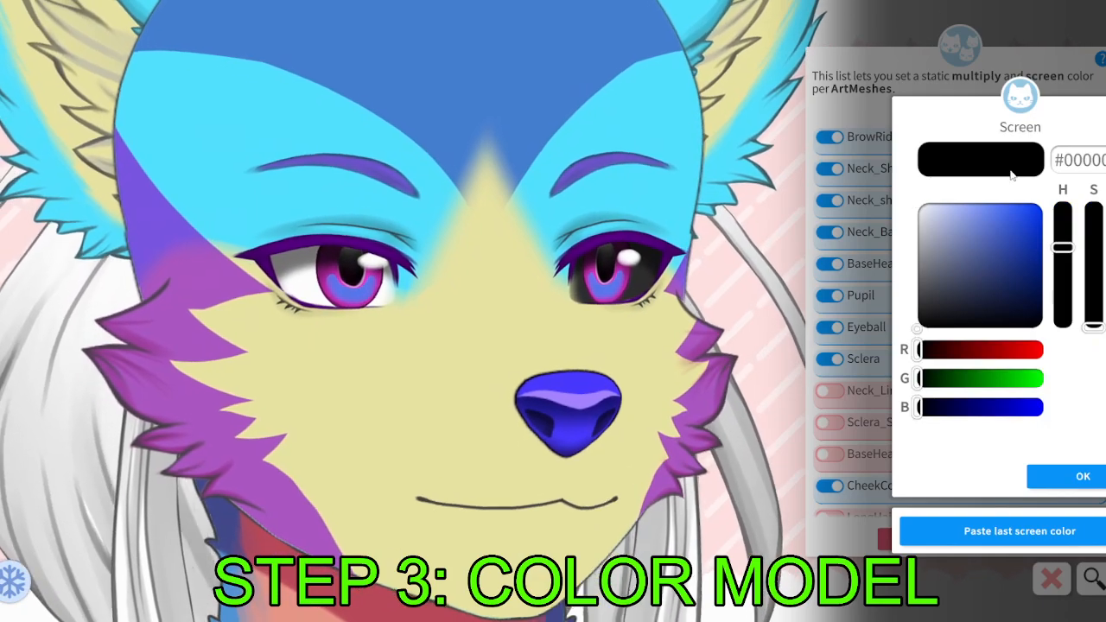
Try blue and pink screen colors on the Pupil mesh and settle on white.
drag(993, 259, 1045, 201)
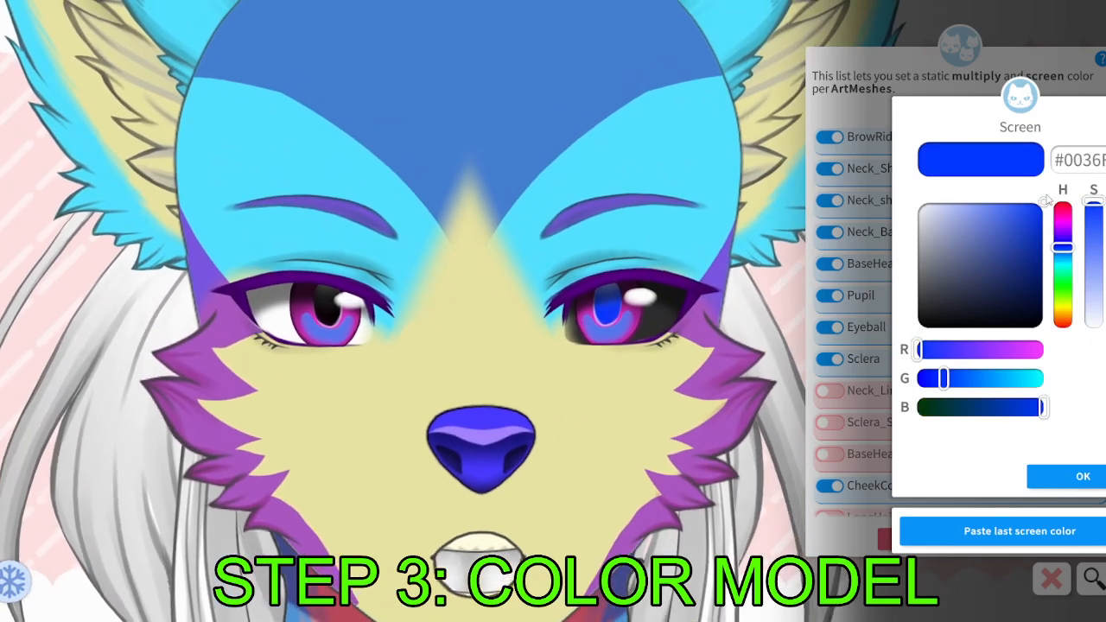
drag(1062, 247, 1063, 221)
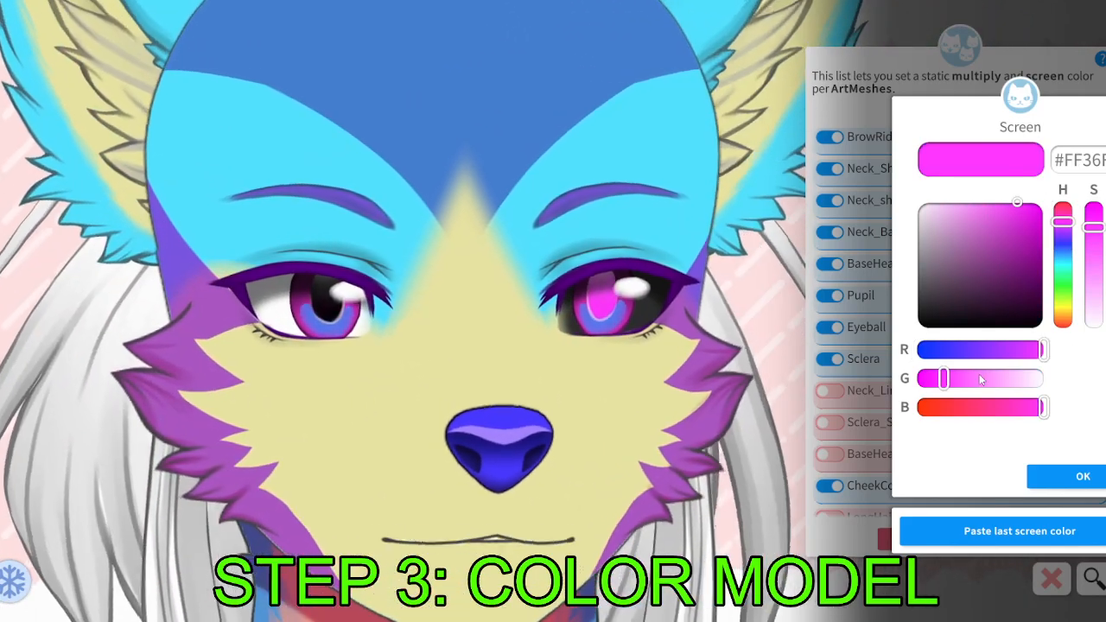
drag(1019, 378, 885, 380)
drag(958, 379, 1043, 378)
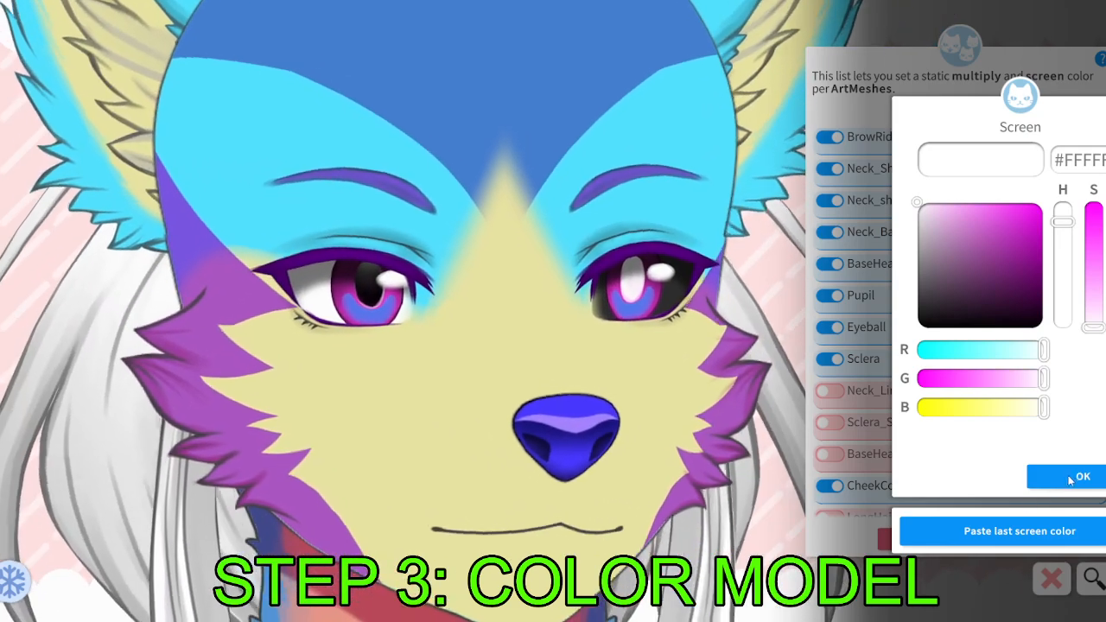
click(1071, 476)
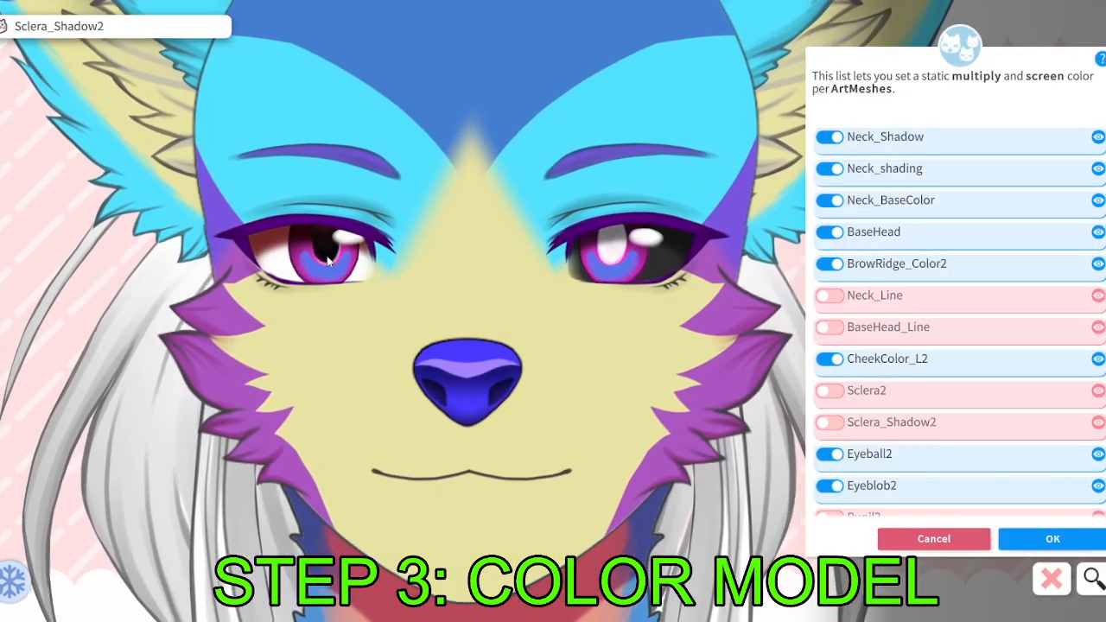
Enable coloring for the Pupil2 mesh of the other eye and set its multiply color to red.
scroll(926, 443, down, 1)
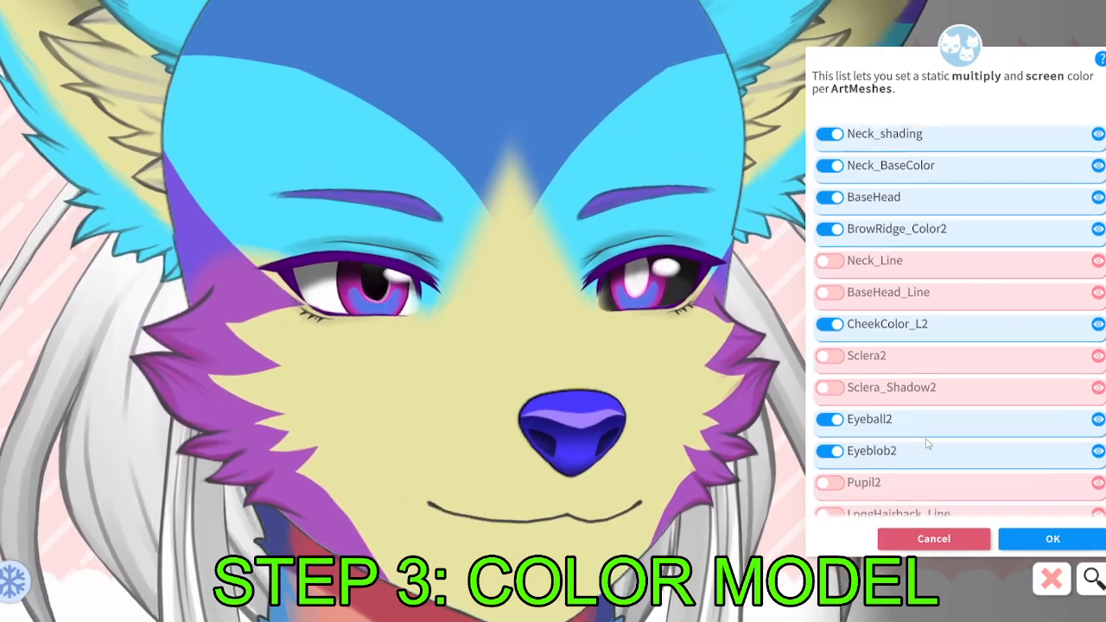
scroll(926, 443, down, 2)
click(922, 377)
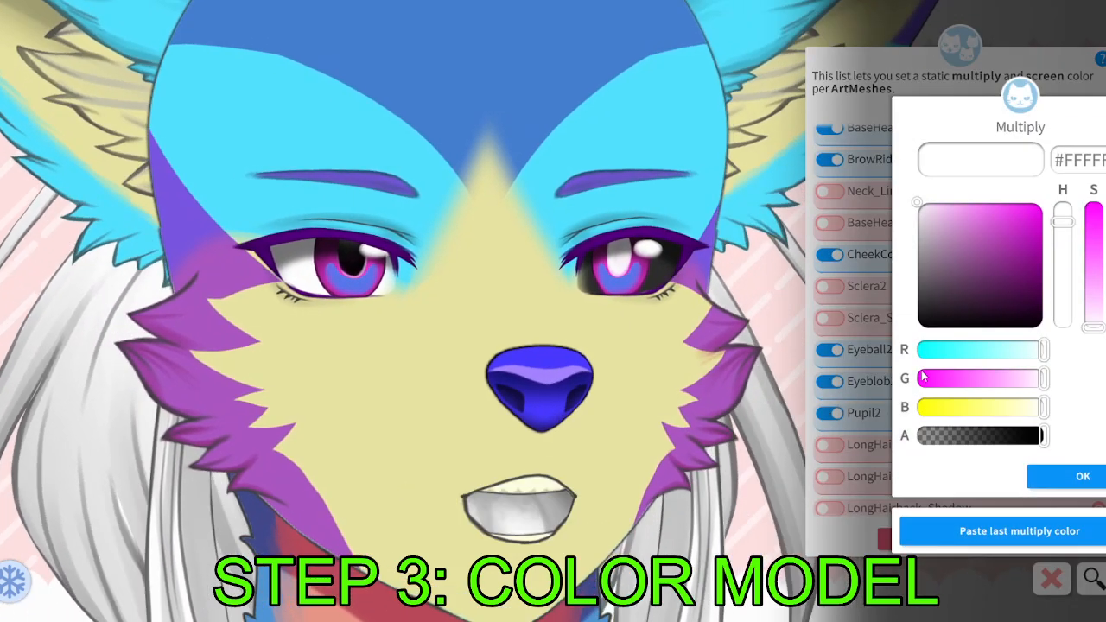
click(923, 378)
click(922, 407)
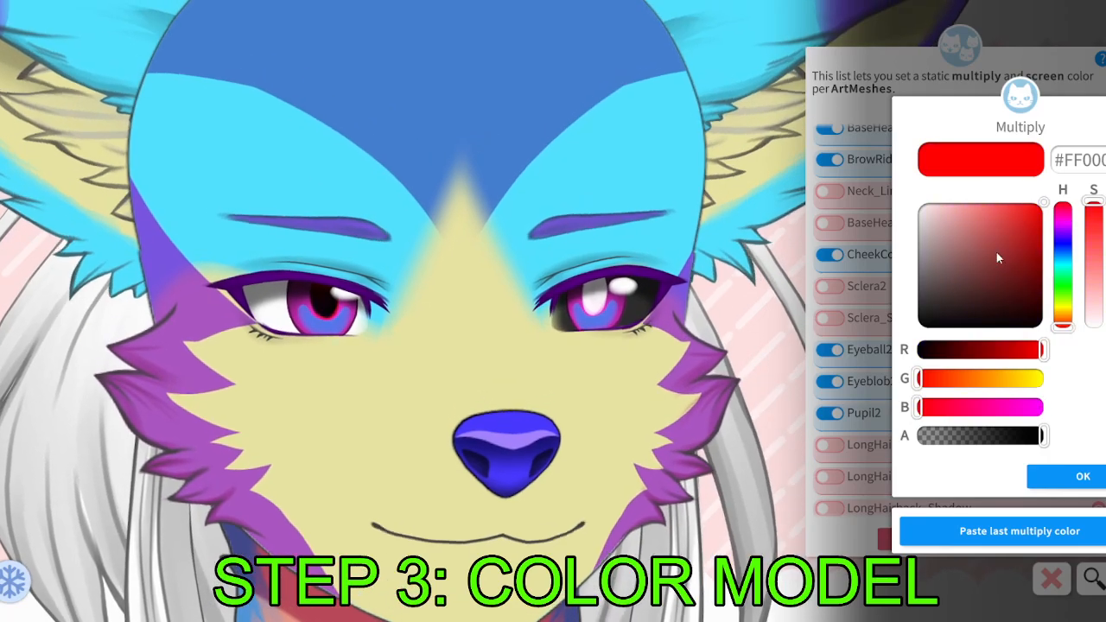
click(1069, 477)
Set the screen color of the Pupil2 mesh to a dark red.
click(1066, 423)
mouse_move(975, 289)
mouse_down()
mouse_move(819, 126)
mouse_move(1017, 145)
mouse_move(1058, 173)
mouse_move(1071, 268)
mouse_move(1076, 224)
mouse_move(1076, 258)
mouse_move(1076, 247)
mouse_up()
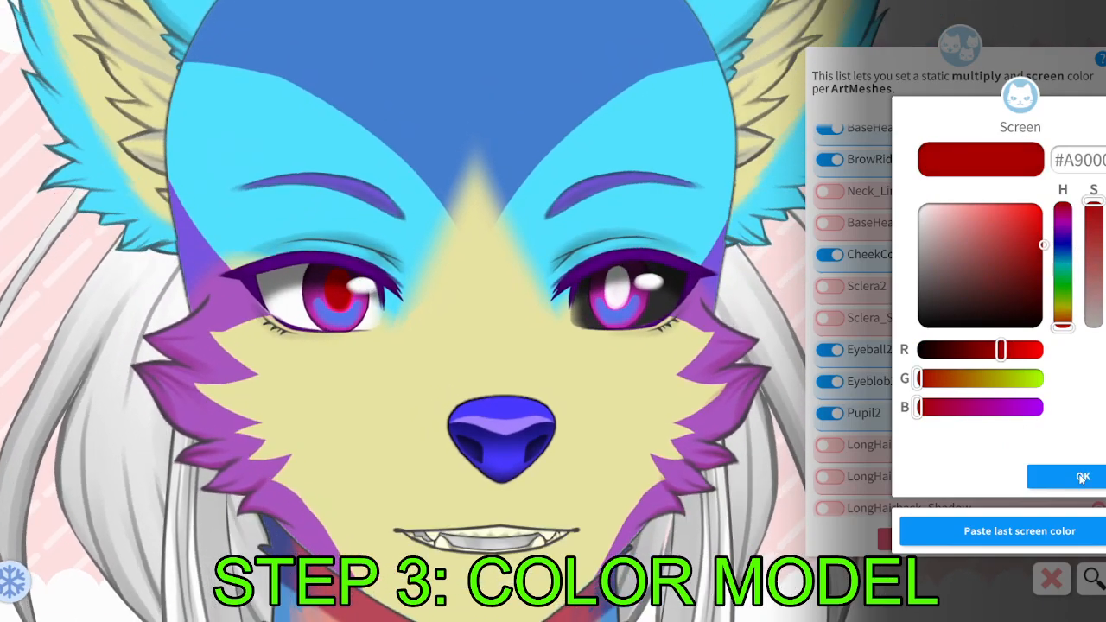
click(1082, 477)
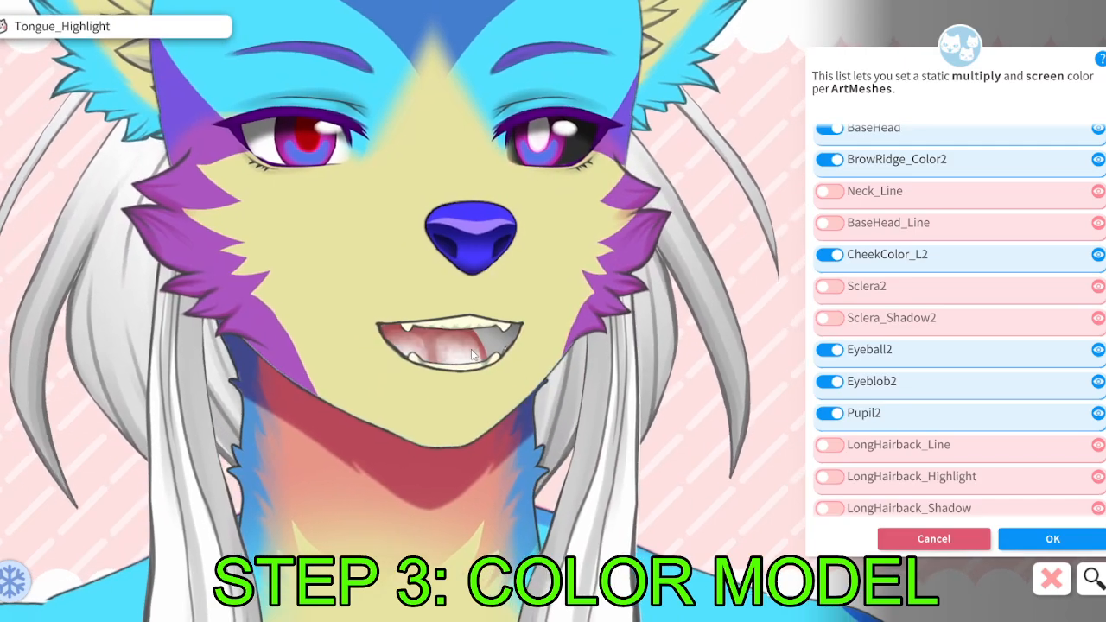
Filter the ArtMesh list down to the tongue meshes.
click(471, 349)
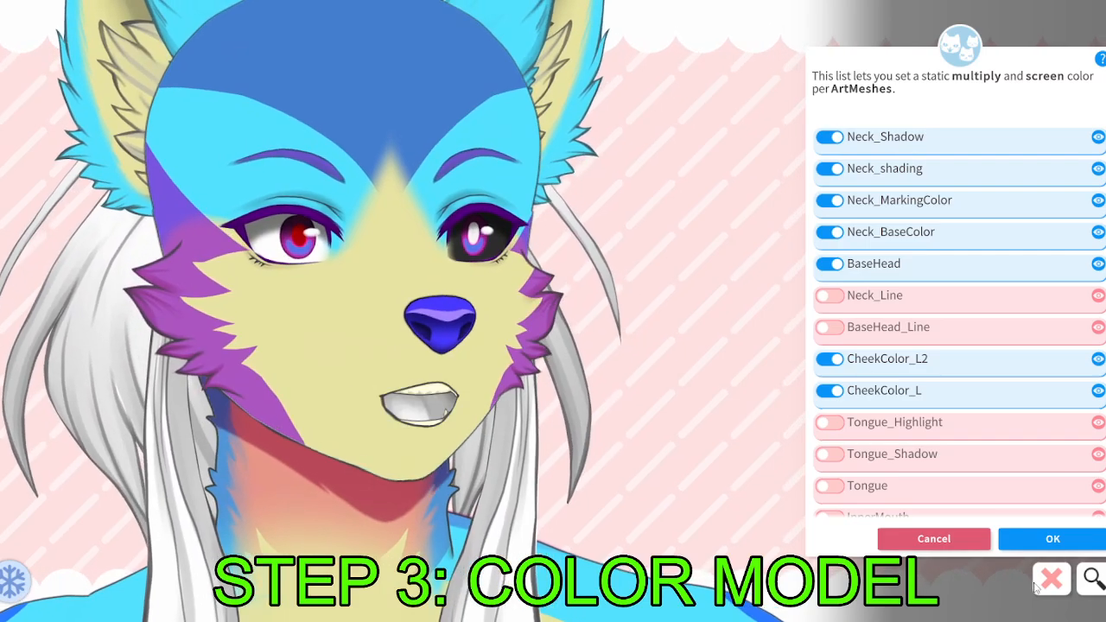
click(45, 193)
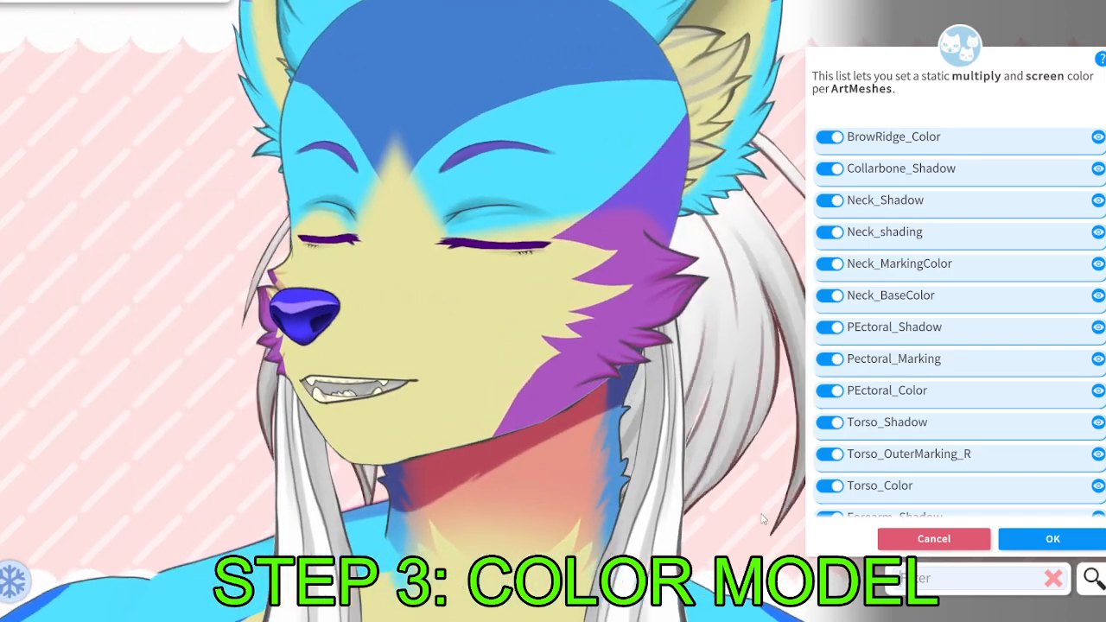
text(tongue)
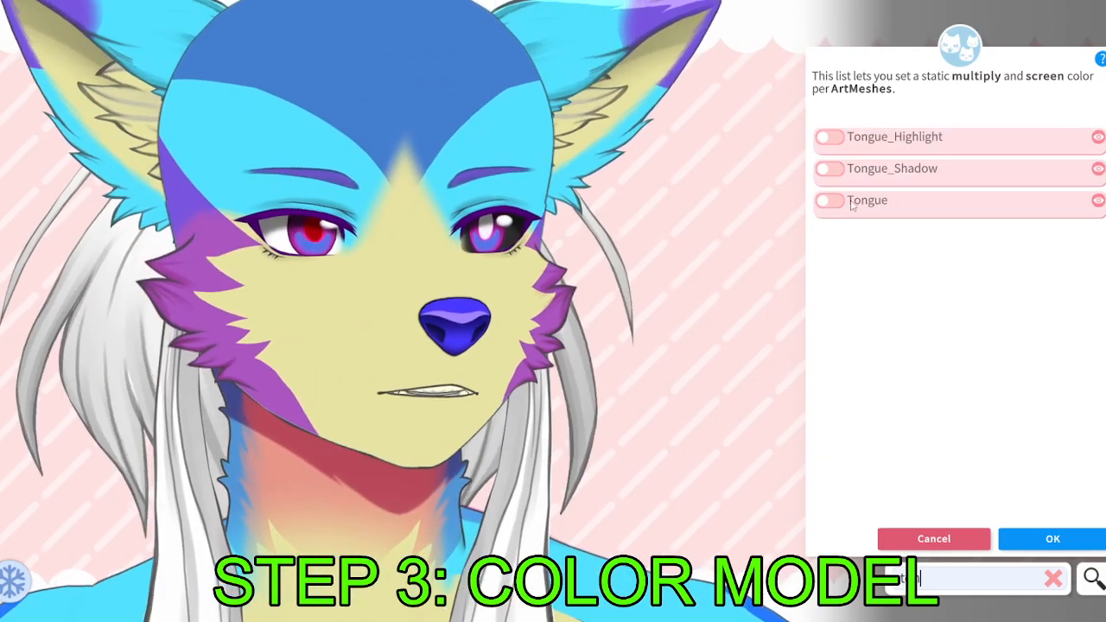
Enable coloring for the Tongue mesh and set its multiply color to a bright purple, keeping the default screen color.
click(831, 200)
click(976, 379)
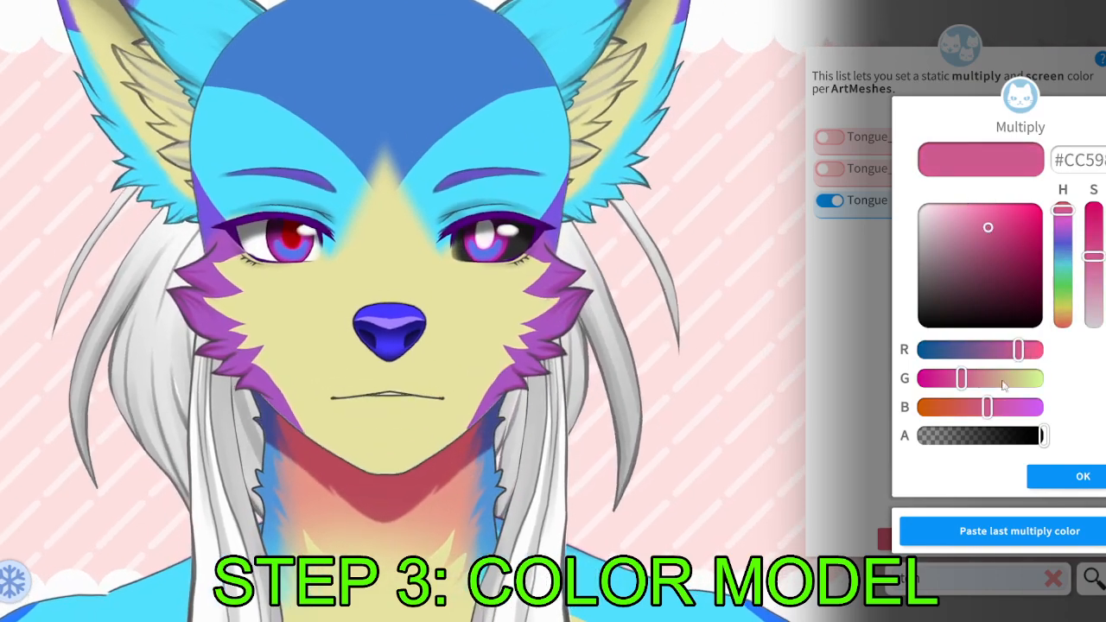
drag(1002, 385, 1042, 341)
click(1065, 257)
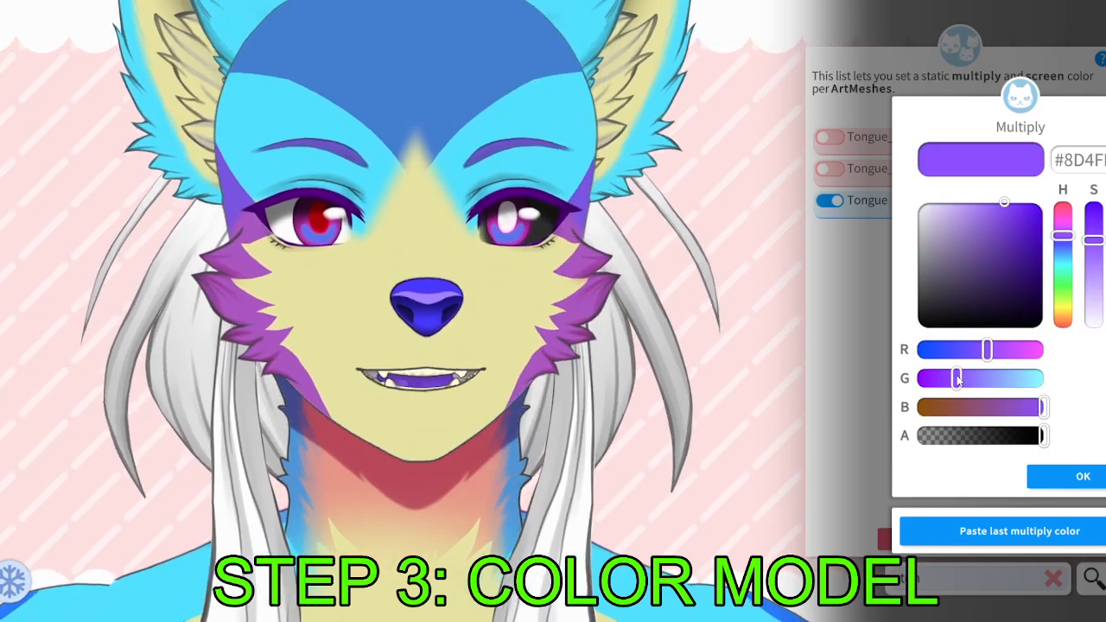
click(1083, 485)
click(1083, 486)
Enable coloring for the Tongue_Shadow mesh and set its multiply color to a dark purple.
click(862, 179)
click(997, 271)
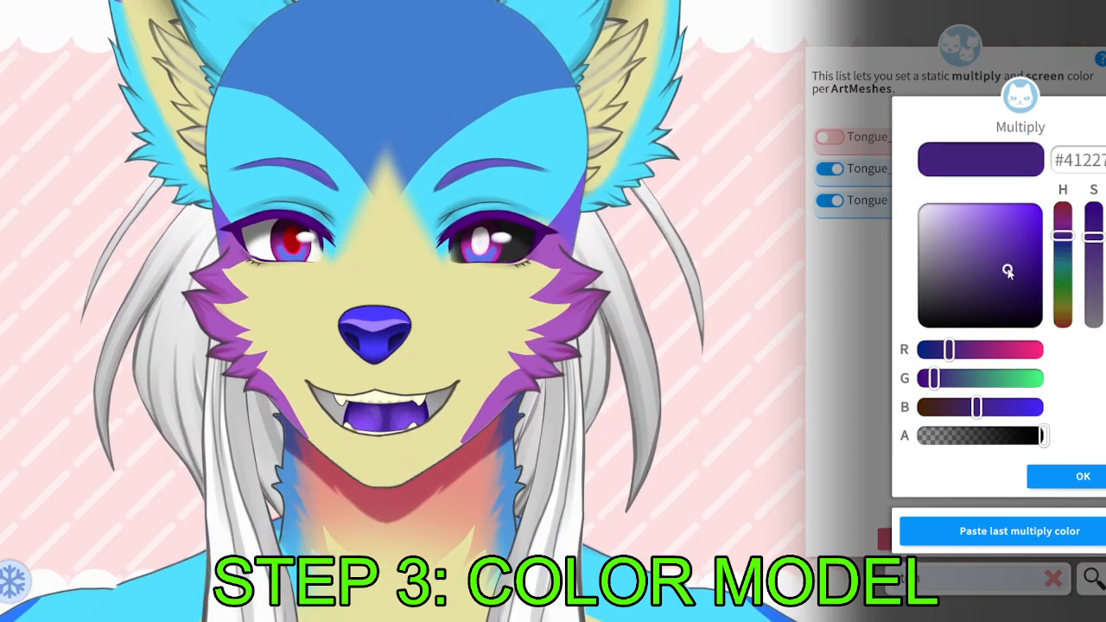
click(1044, 477)
click(1039, 421)
Enable coloring for the Tongue_Highlight mesh with a white multiply color and a screen color of #FFFFFF.
click(831, 138)
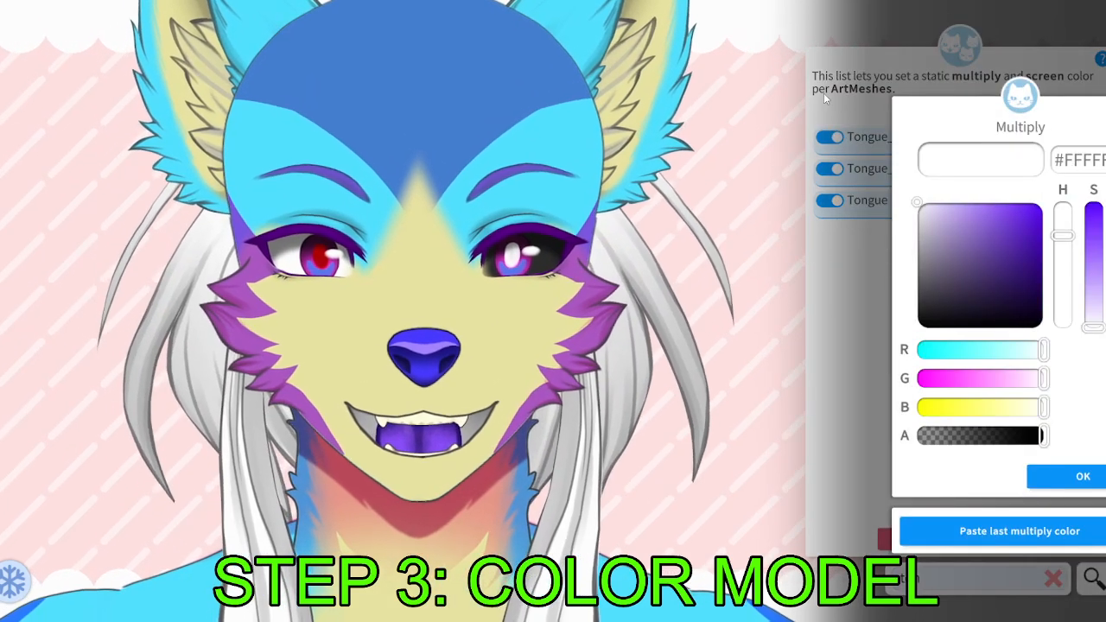
click(1071, 476)
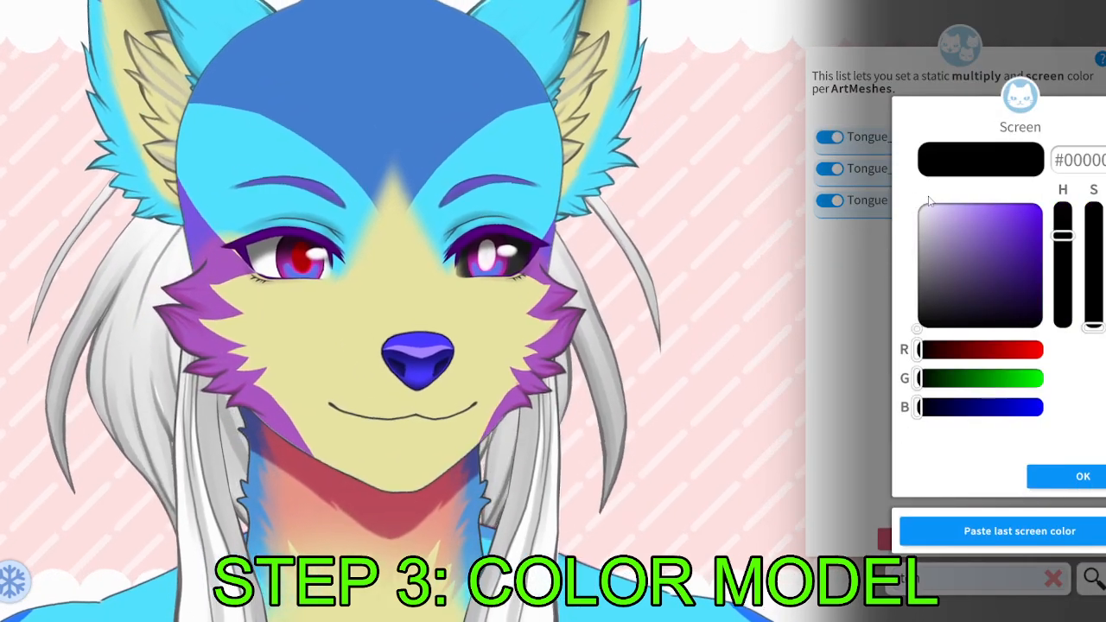
mouse_move(974, 275)
mouse_down()
mouse_move(774, 166)
mouse_move(1043, 313)
mouse_up()
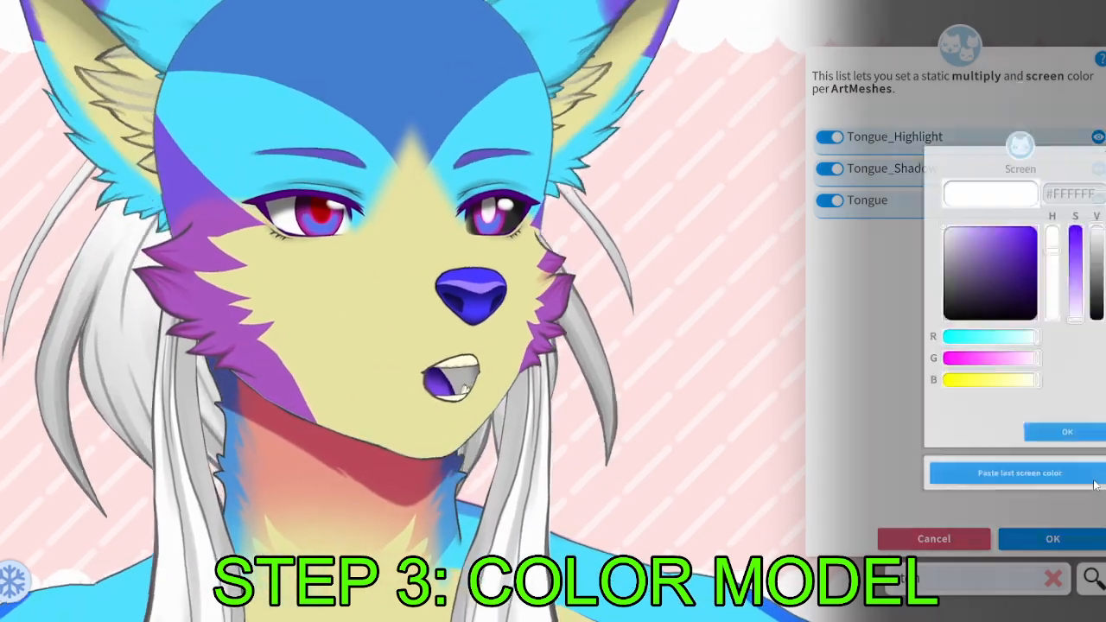
click(1079, 480)
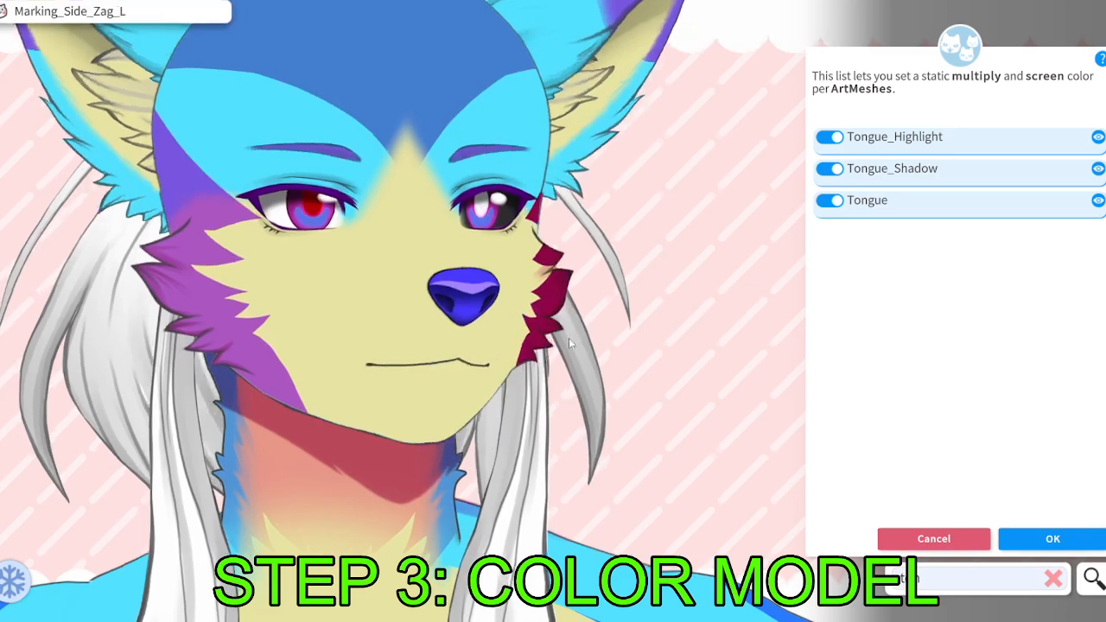
Filter the ArtMesh list by "inner".
drag(948, 579, 895, 582)
key(BackSpace)
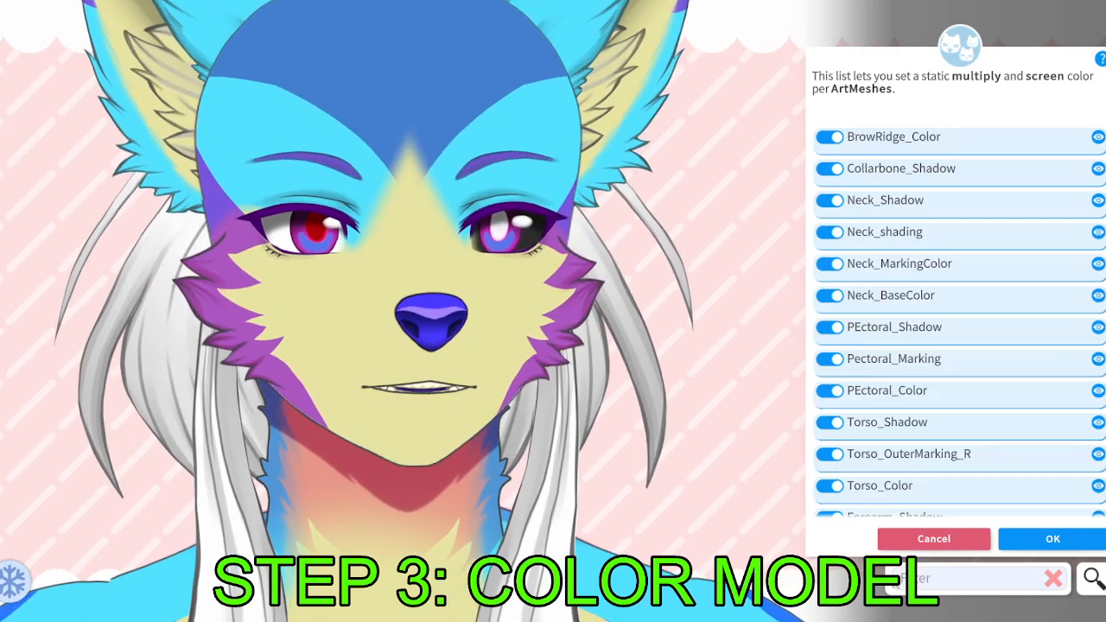
text(inn)
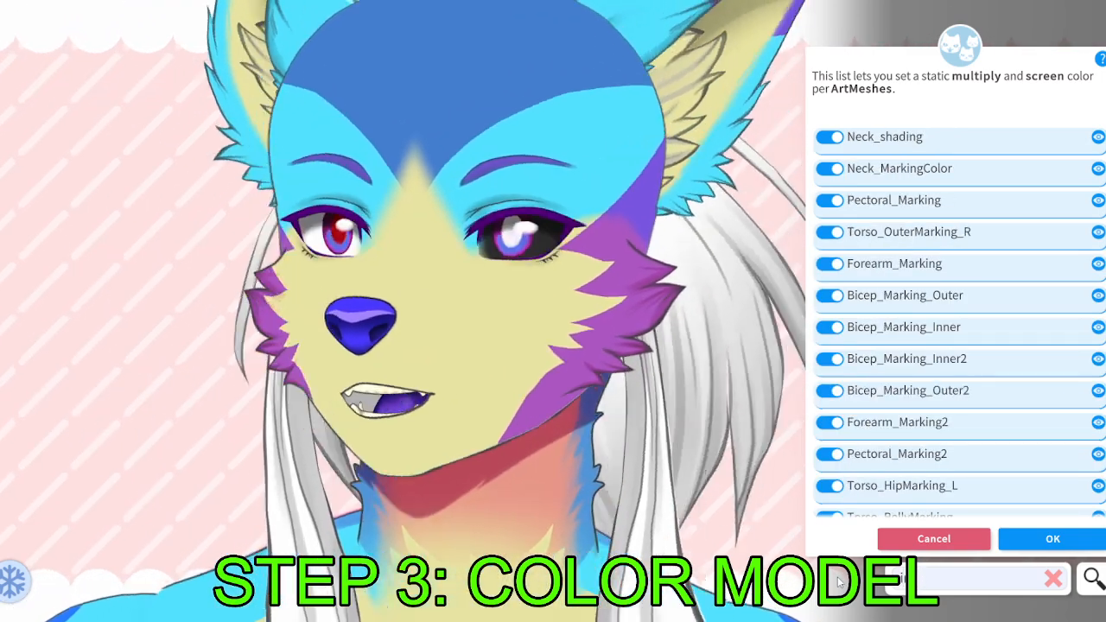
text(er)
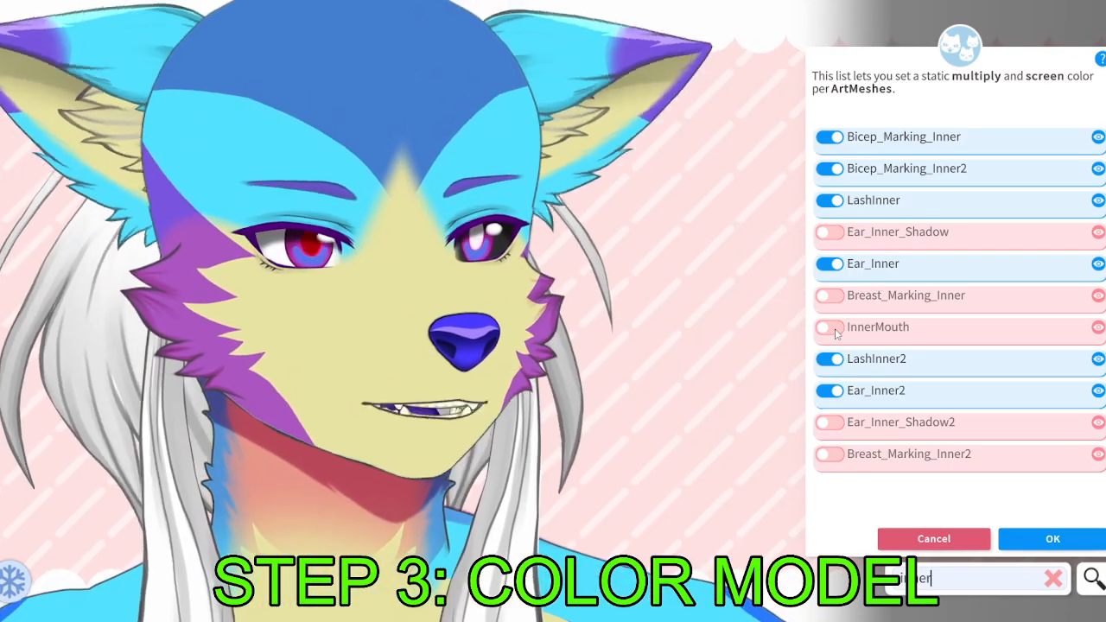
Enable coloring for the InnerMouth mesh and set its multiply color to a dark purple, keeping the default black screen color.
click(833, 330)
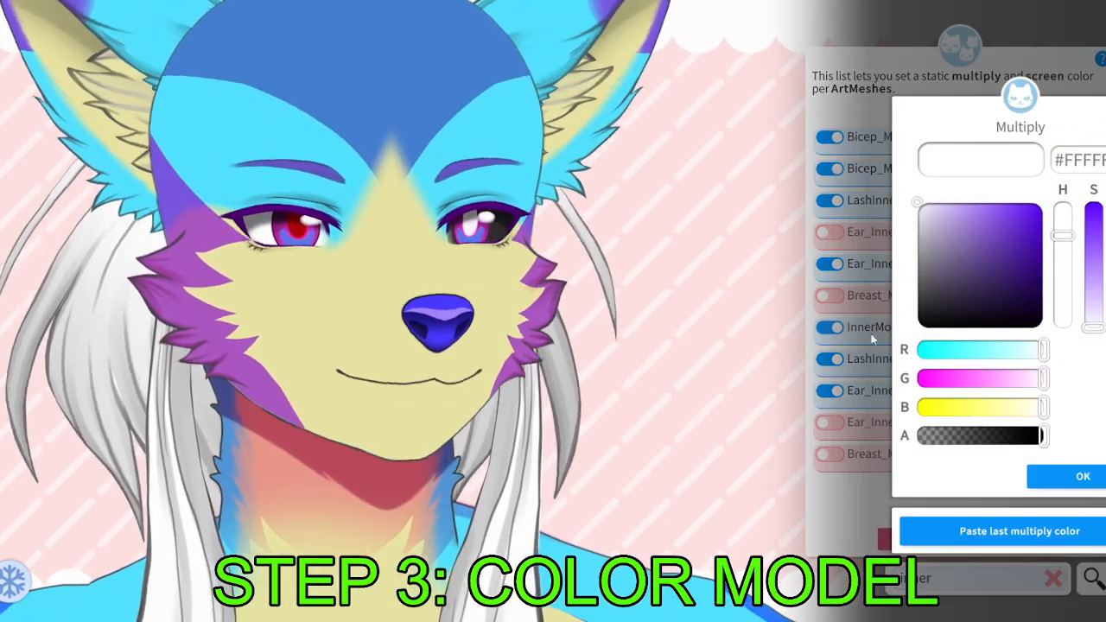
drag(1017, 281, 1019, 289)
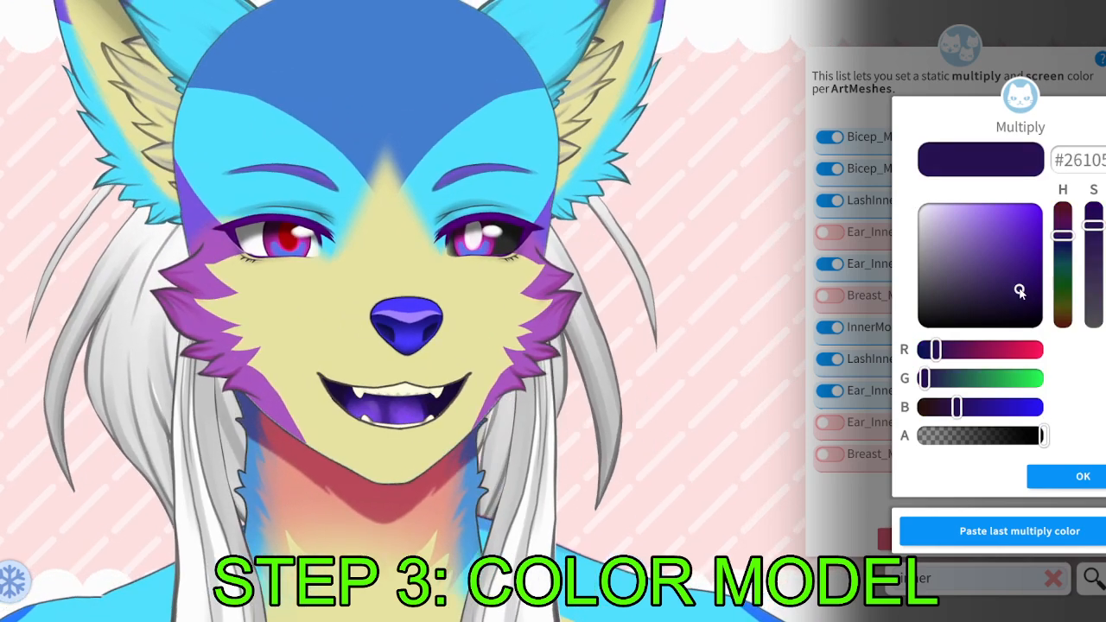
drag(1025, 356, 965, 353)
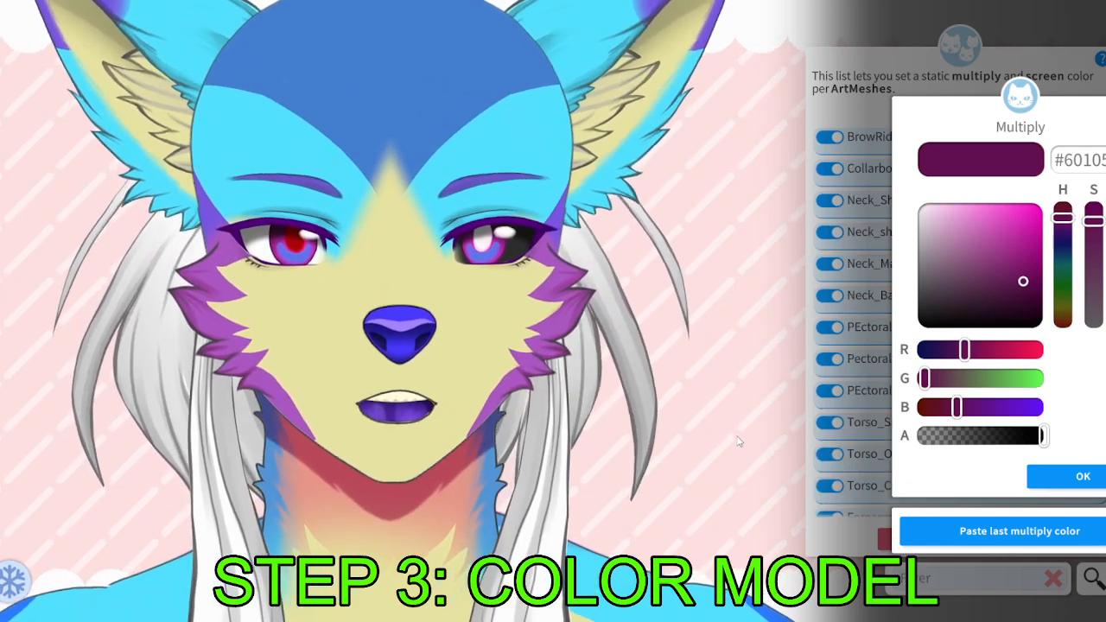
click(1056, 484)
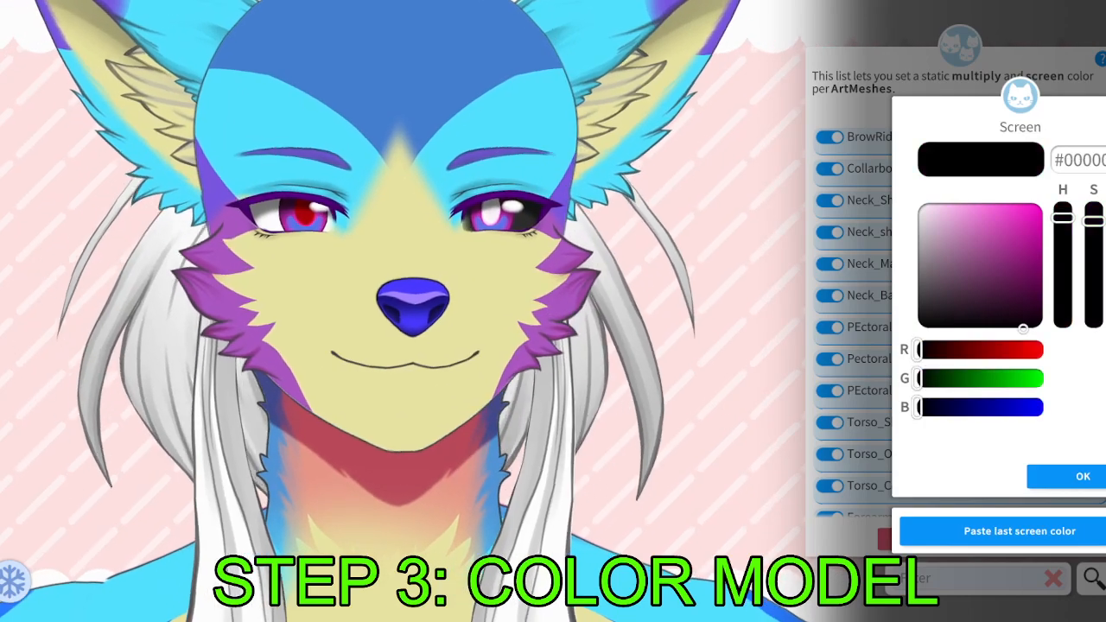
click(1078, 476)
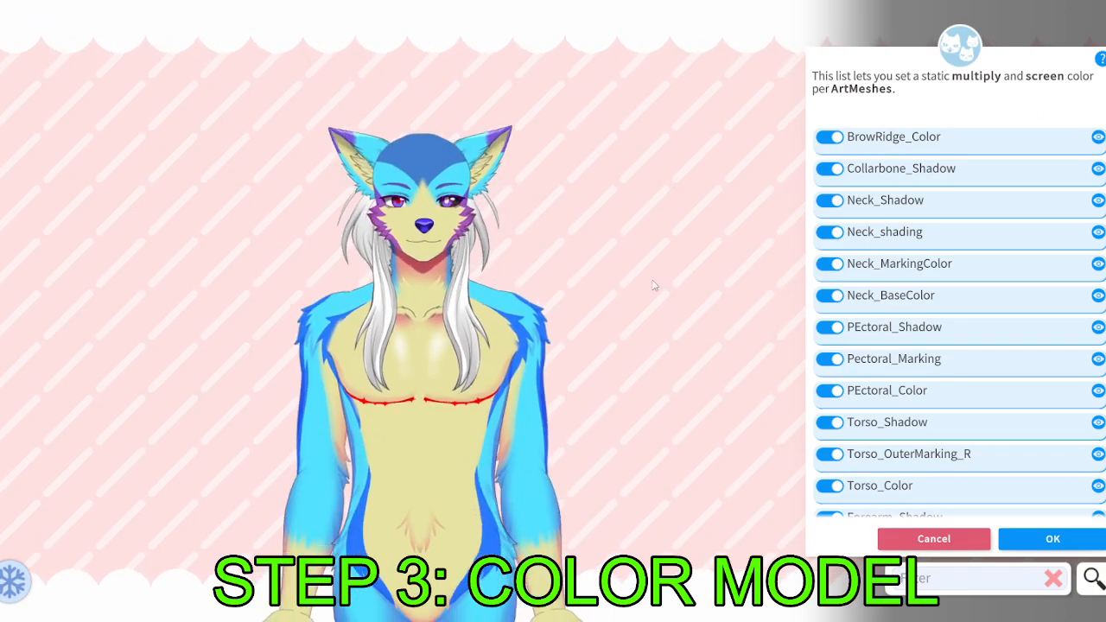
Filter the ArtMesh list to the Aeo hair meshes and look through the color, tip, shadow, highlight and line entries.
scroll(631, 204, up, 5)
drag(661, 129, 661, 340)
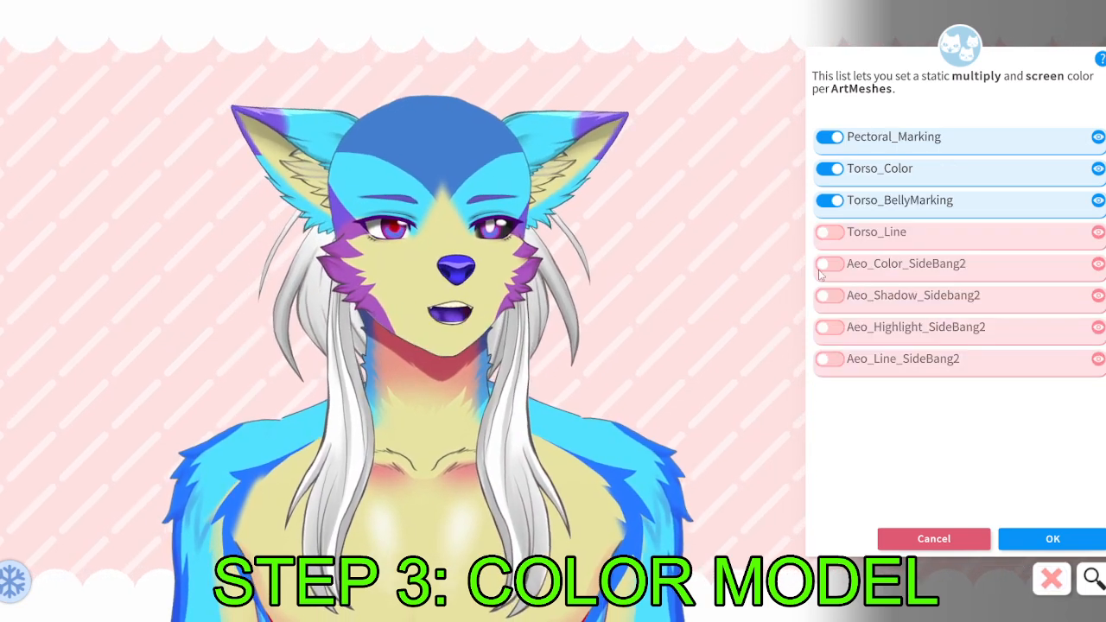
scroll(843, 479, up, 3)
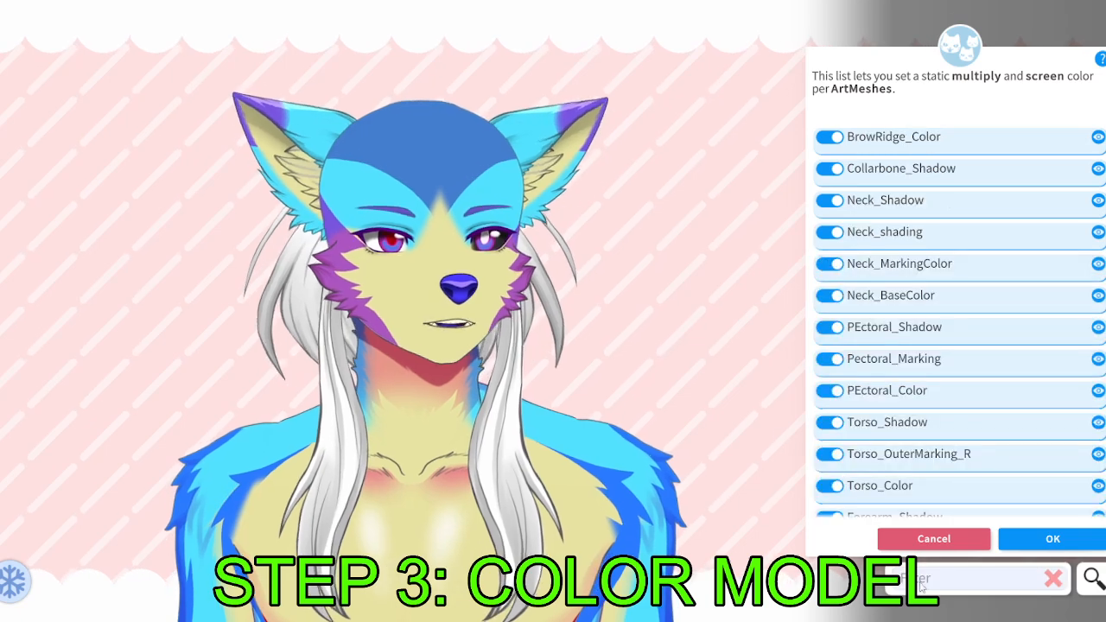
click(936, 585)
text(a)
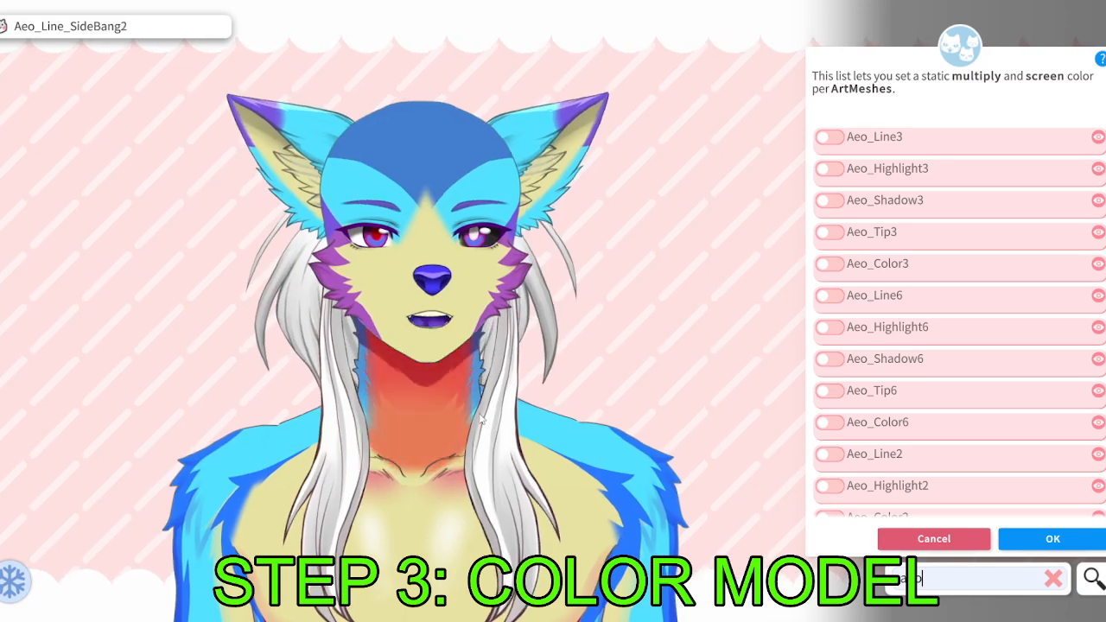
scroll(980, 371, down, 15)
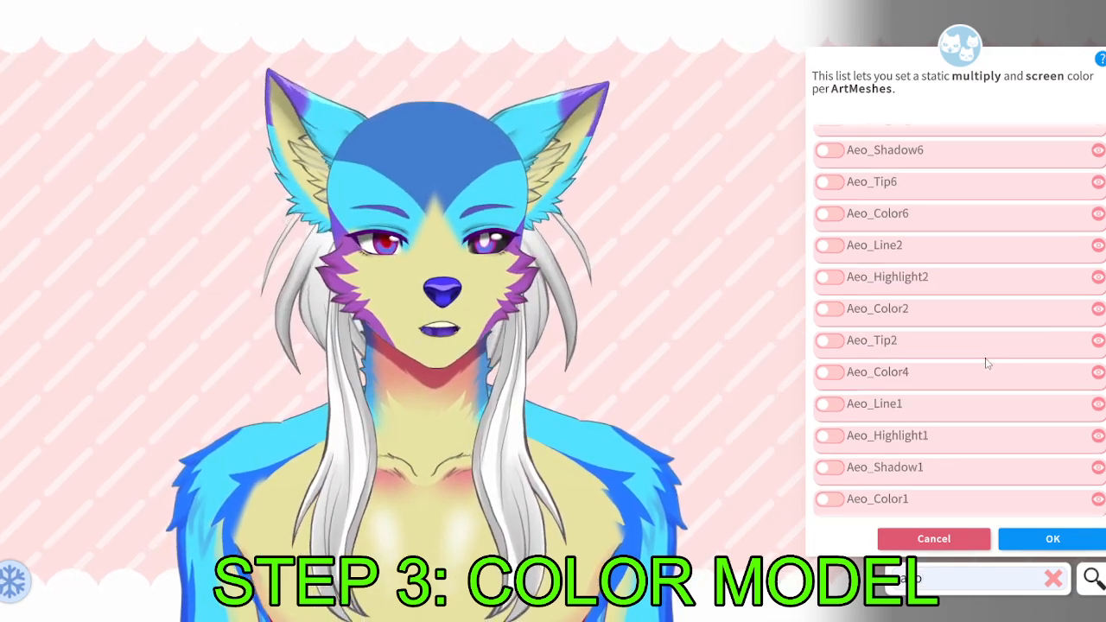
scroll(971, 400, down, 10)
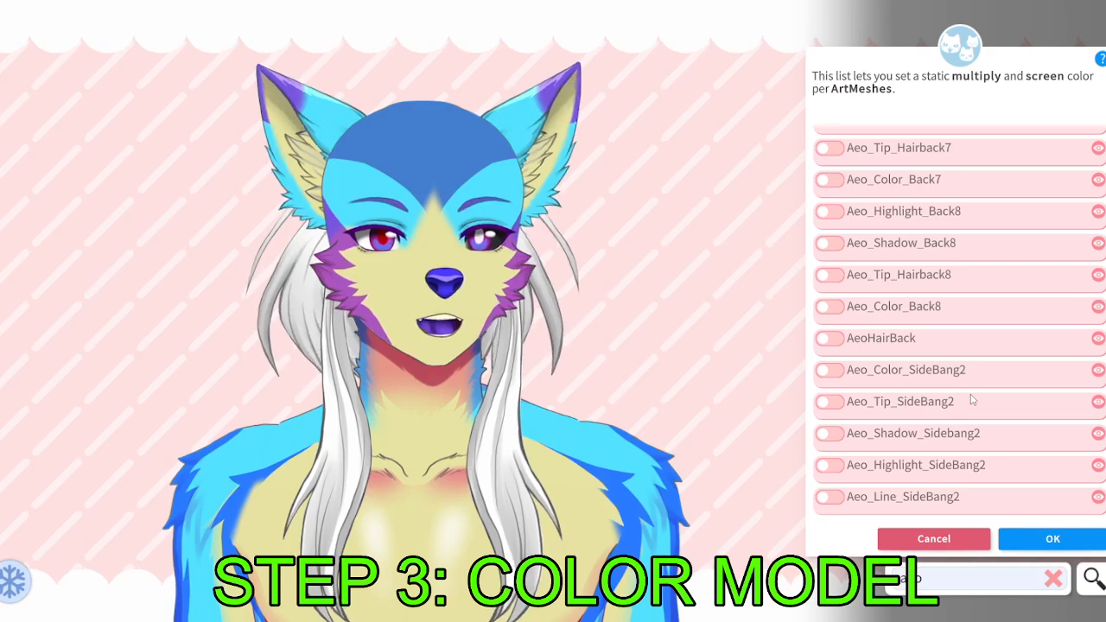
scroll(971, 400, up, 15)
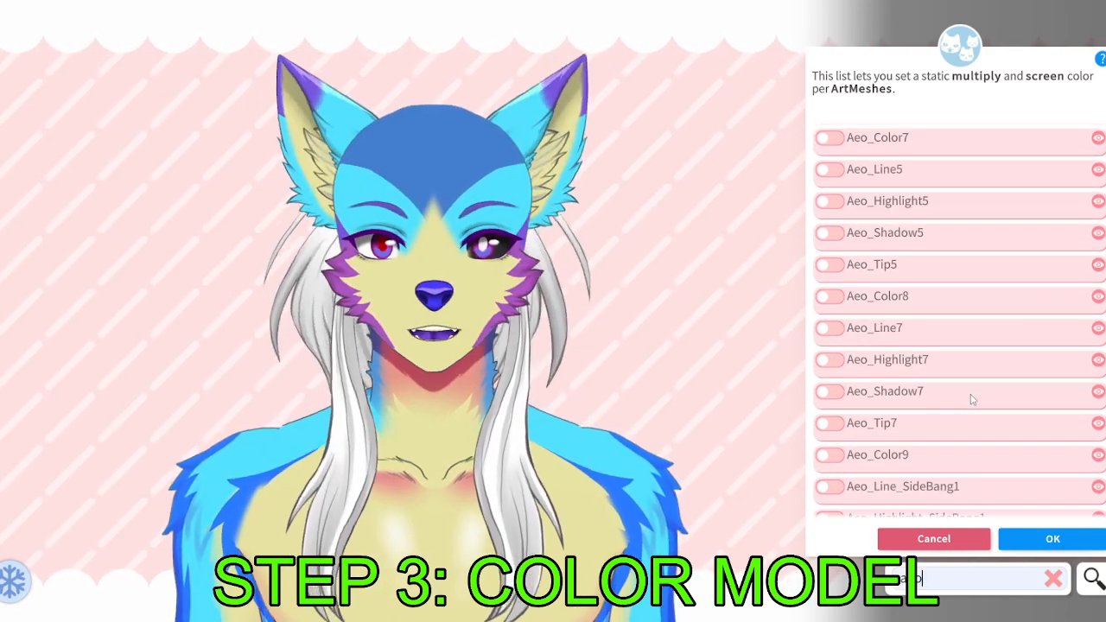
scroll(953, 325, up, 15)
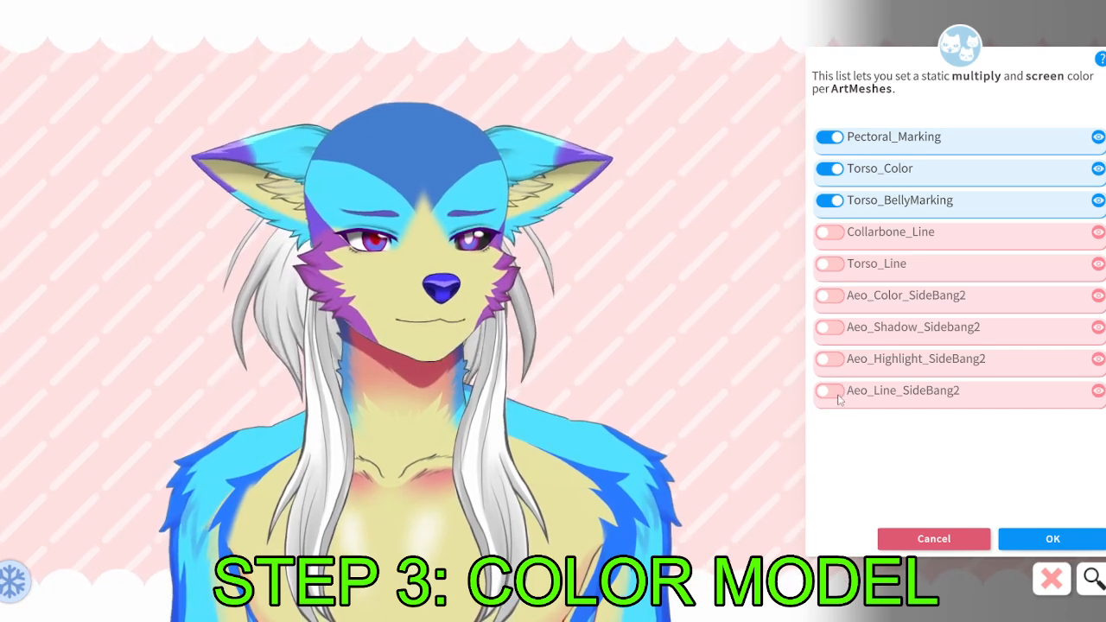
click(831, 391)
click(970, 409)
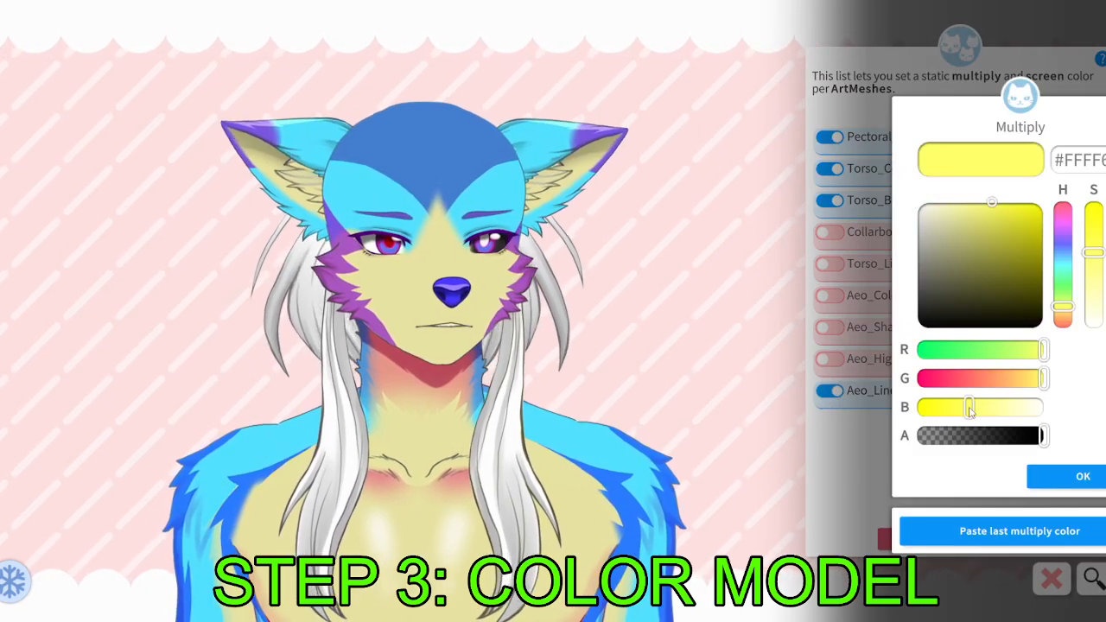
click(1069, 479)
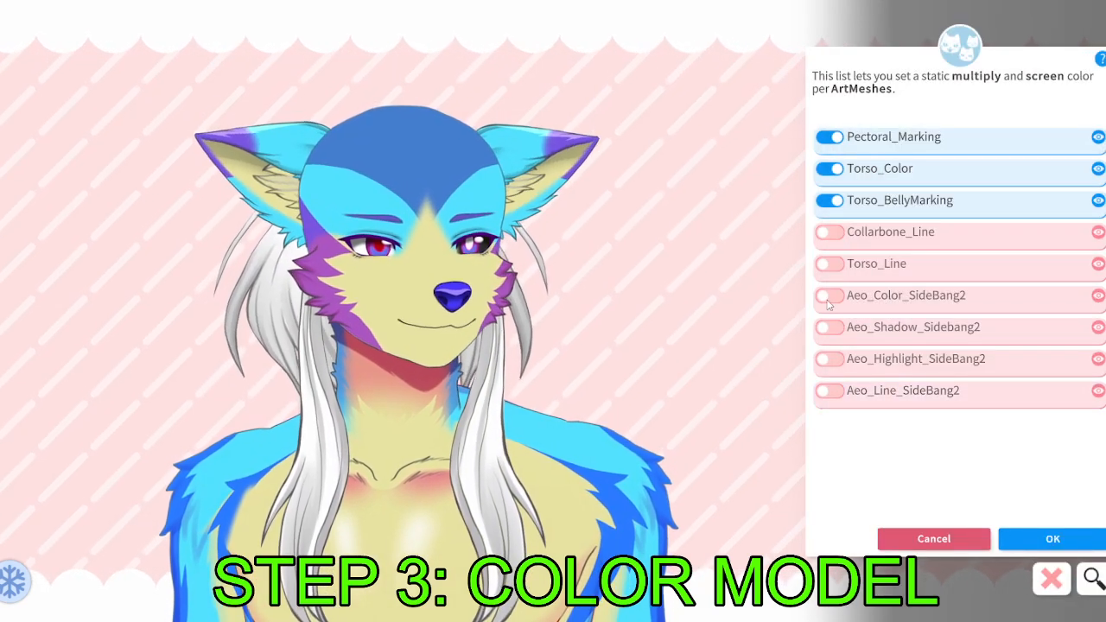
Enable coloring for the Aeo_Color_SideBang2 mesh with a magenta multiply color and the default black screen color.
click(827, 298)
mouse_move(966, 296)
mouse_down()
mouse_move(992, 234)
mouse_move(993, 265)
mouse_move(1053, 250)
mouse_move(1066, 221)
mouse_move(1009, 276)
mouse_move(984, 281)
mouse_move(969, 237)
mouse_move(1004, 235)
mouse_up()
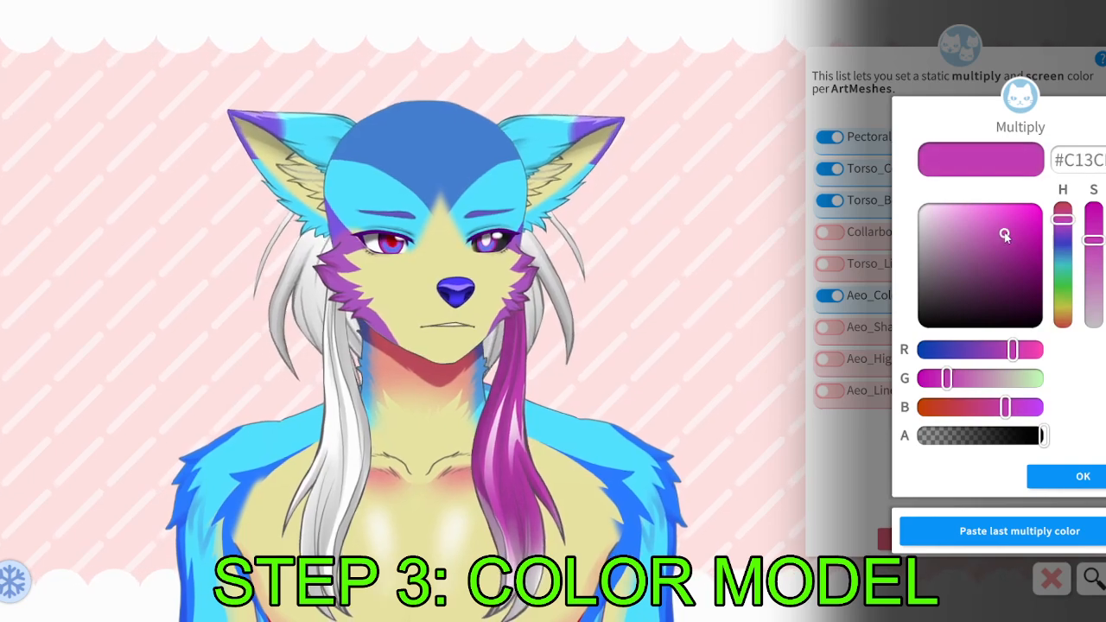
click(1083, 477)
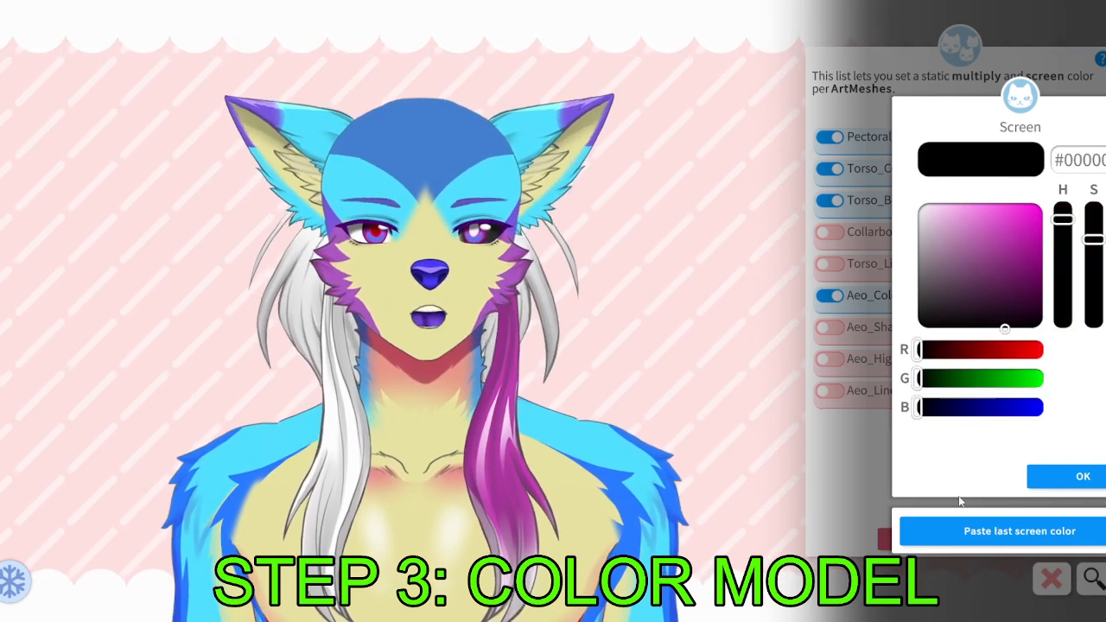
click(1071, 476)
Enable coloring for the Aeo_Tip_SideBang2 mesh and set its multiply color to a fully saturated bright cyan.
scroll(587, 397, up, 3)
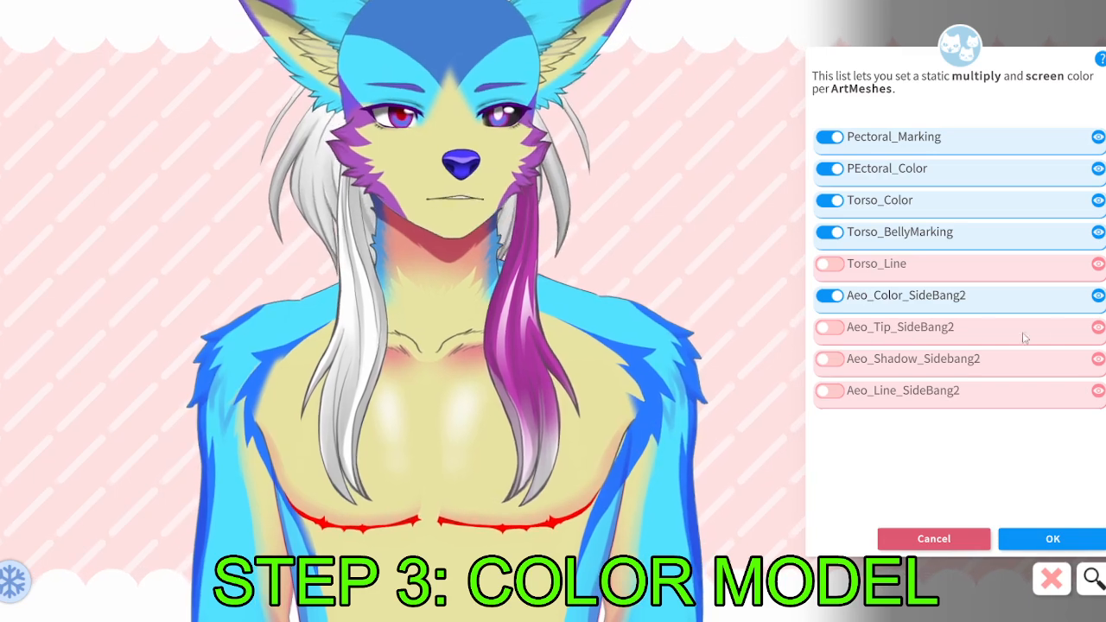
click(829, 327)
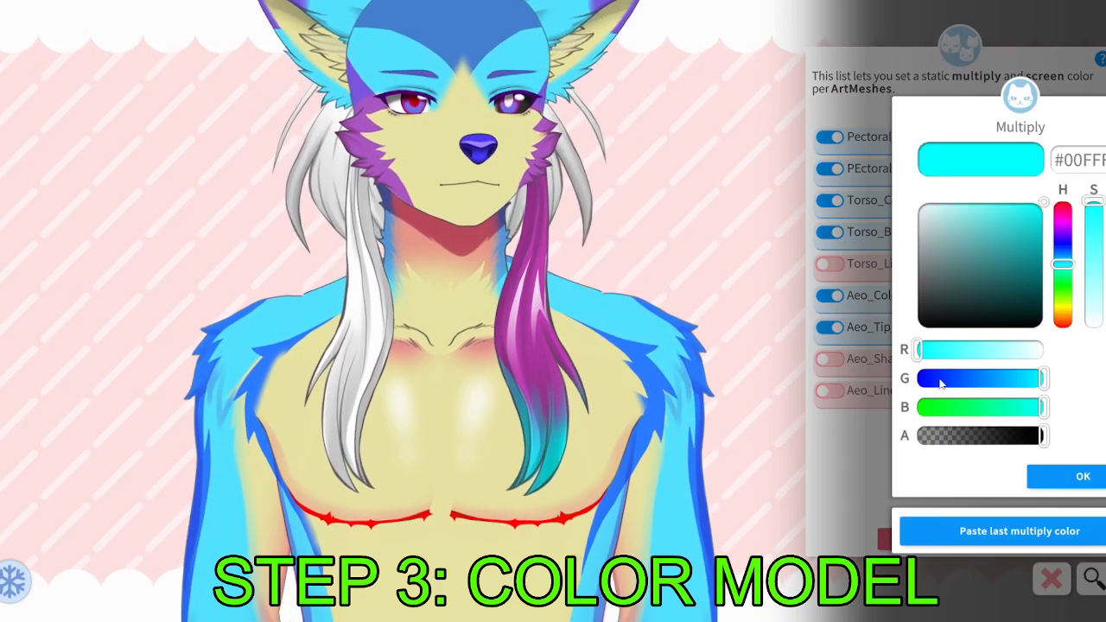
click(974, 407)
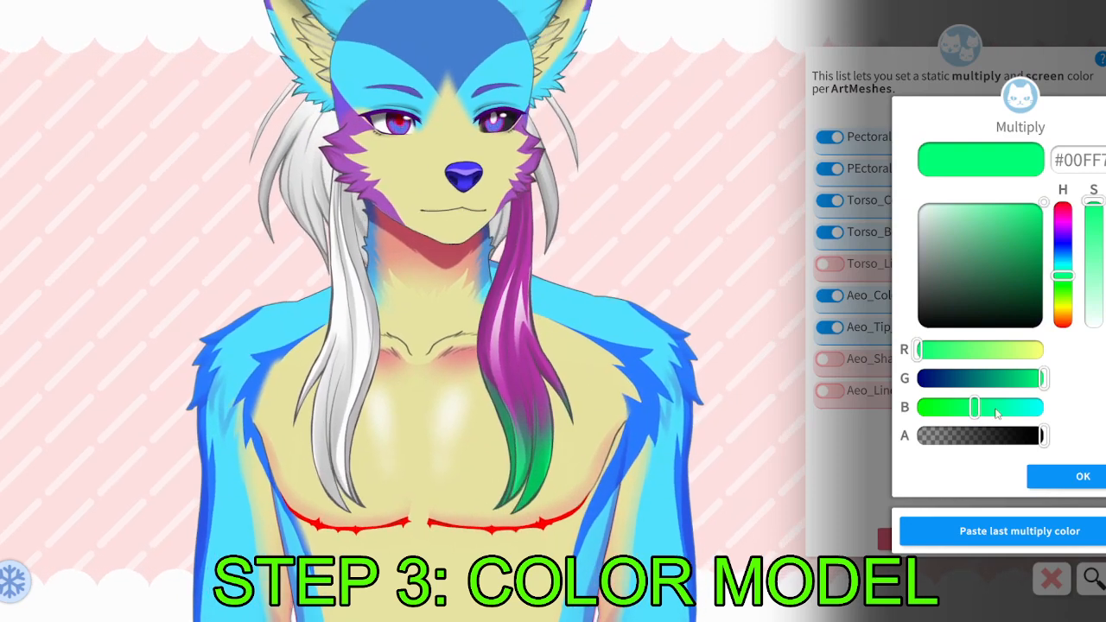
drag(975, 407, 1056, 406)
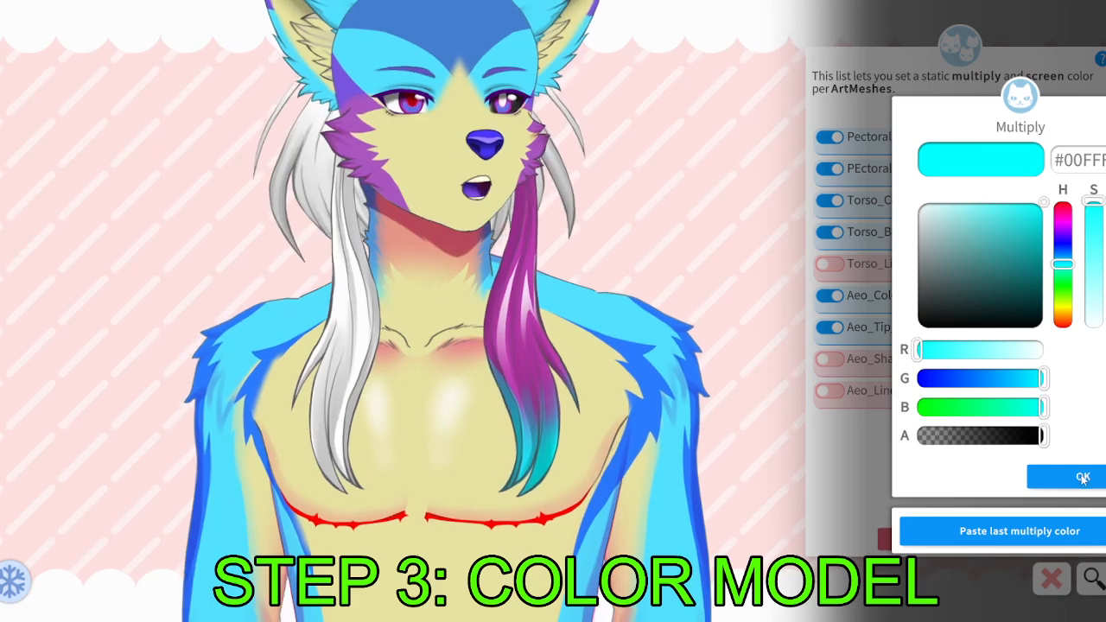
click(1071, 476)
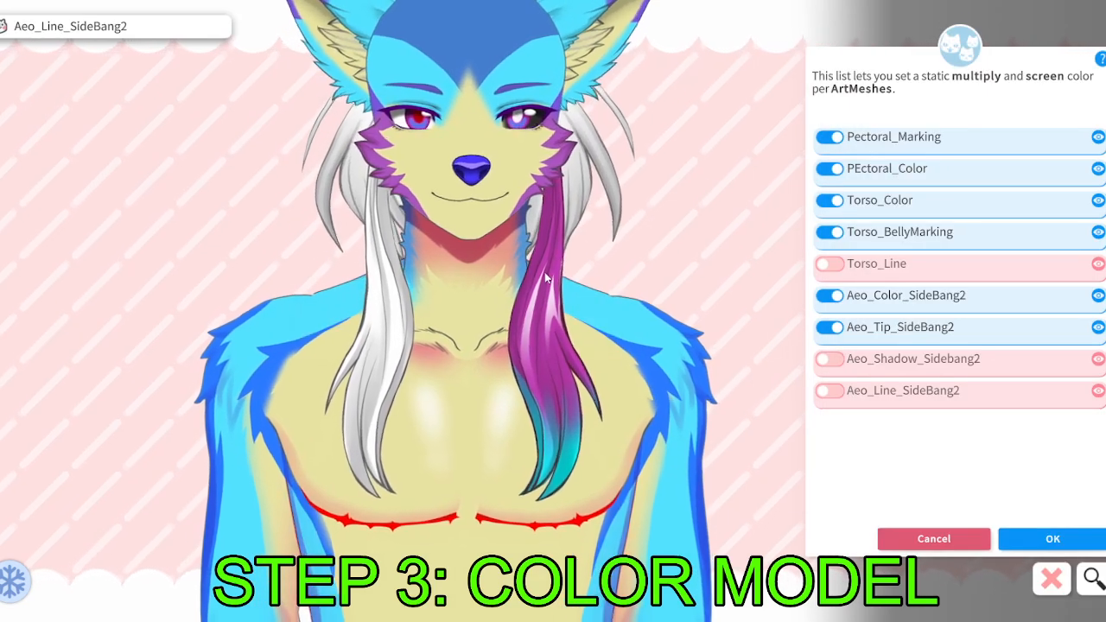
Enable coloring for the Torso_Line mesh and set its multiply color to black.
click(520, 385)
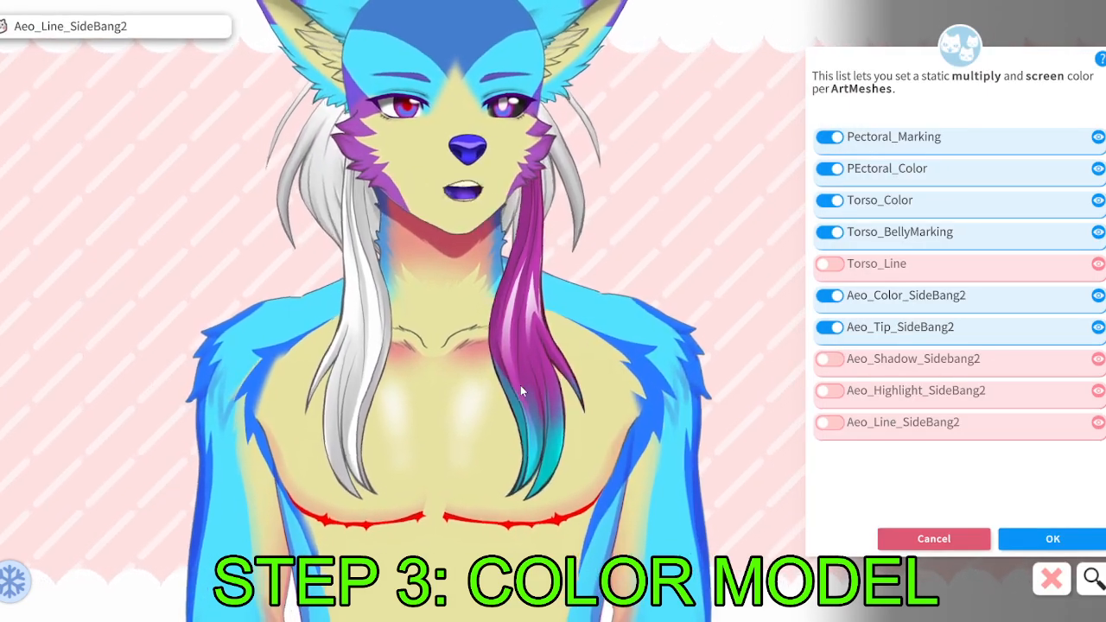
scroll(693, 282, up, 5)
scroll(694, 283, up, 2)
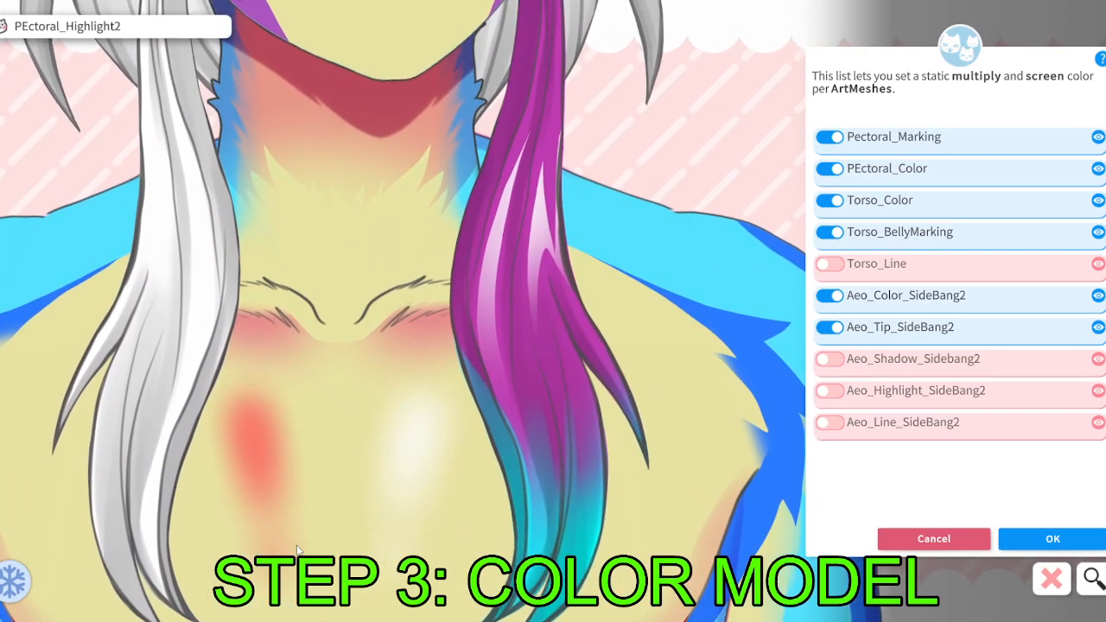
scroll(710, 274, down, 4)
scroll(710, 275, down, 2)
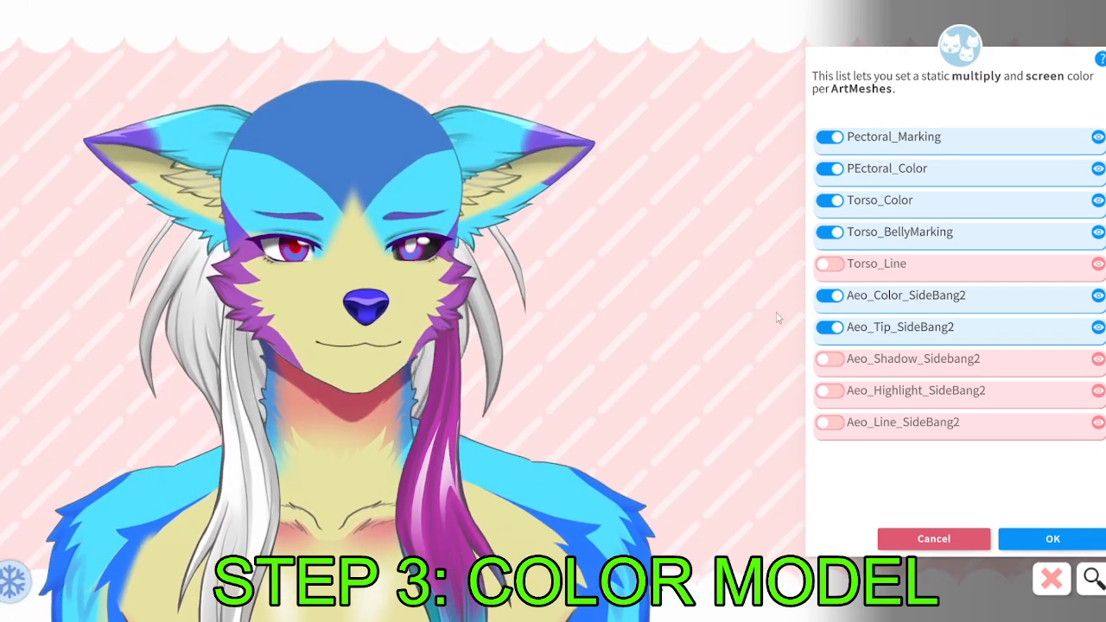
click(827, 264)
drag(1004, 299, 958, 418)
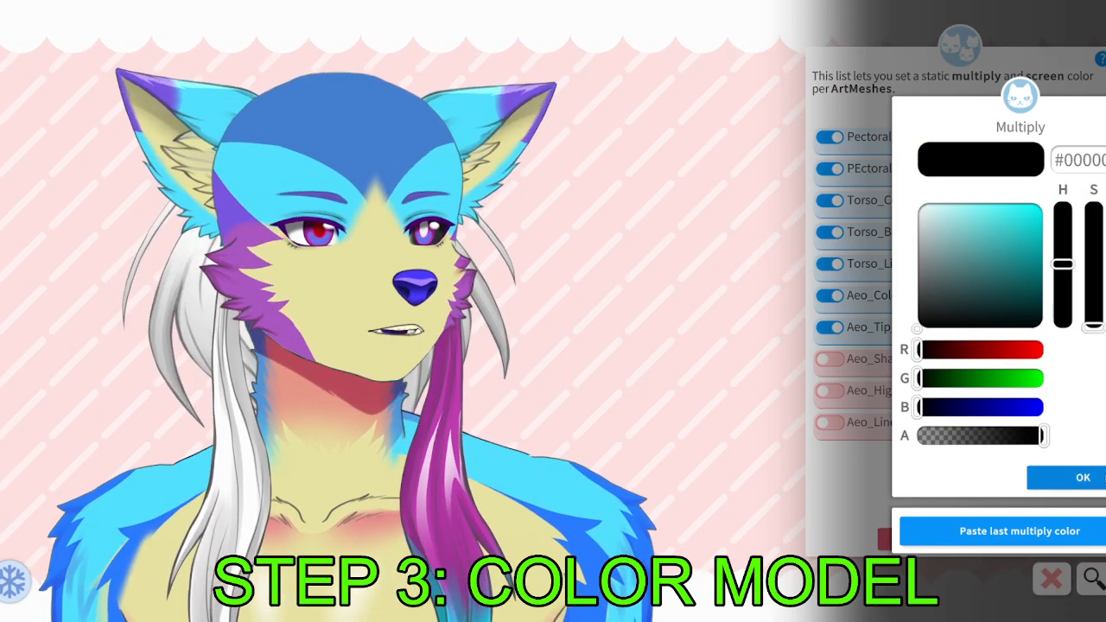
click(1080, 477)
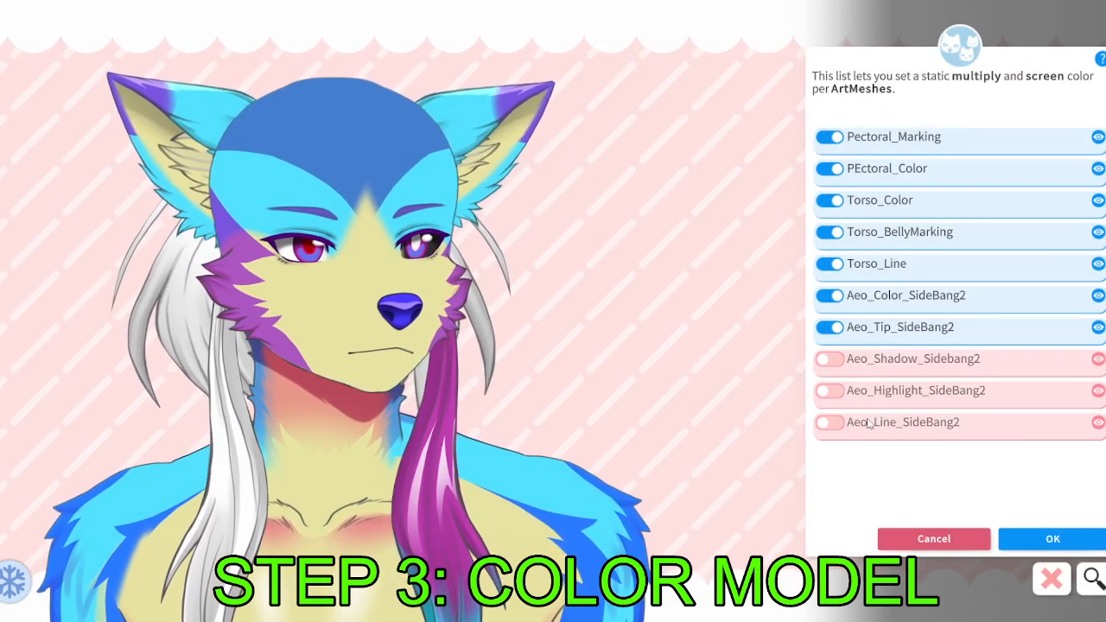
Enable coloring for the Aeo_Line_SideBang2 mesh with a bluish multiply color and a black screen color.
click(835, 424)
drag(935, 313, 757, 429)
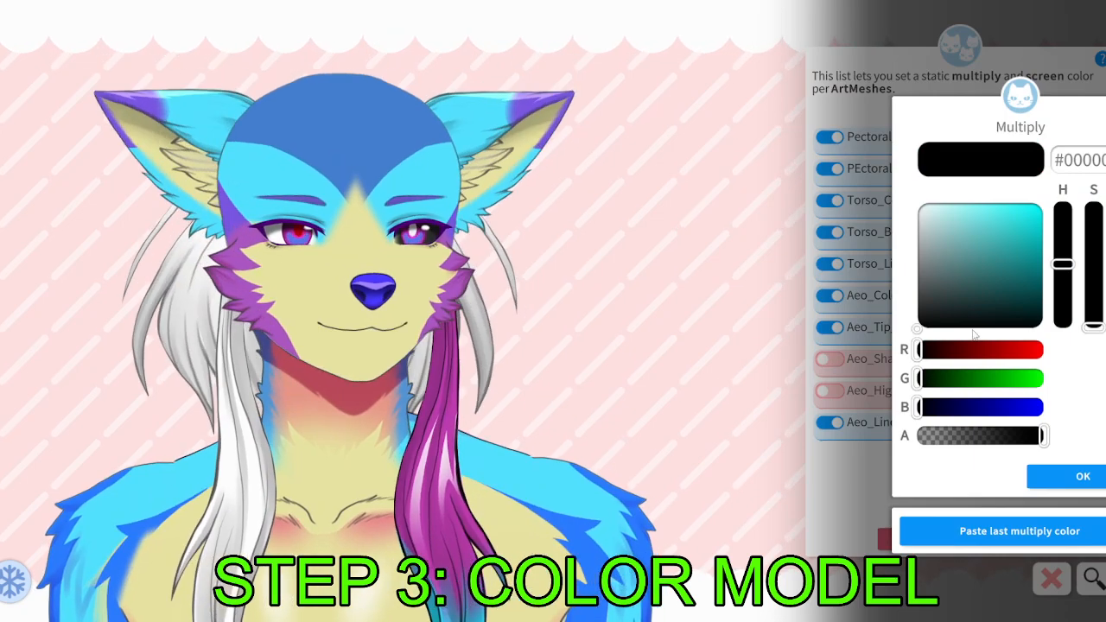
drag(967, 407, 1007, 407)
drag(985, 289, 955, 226)
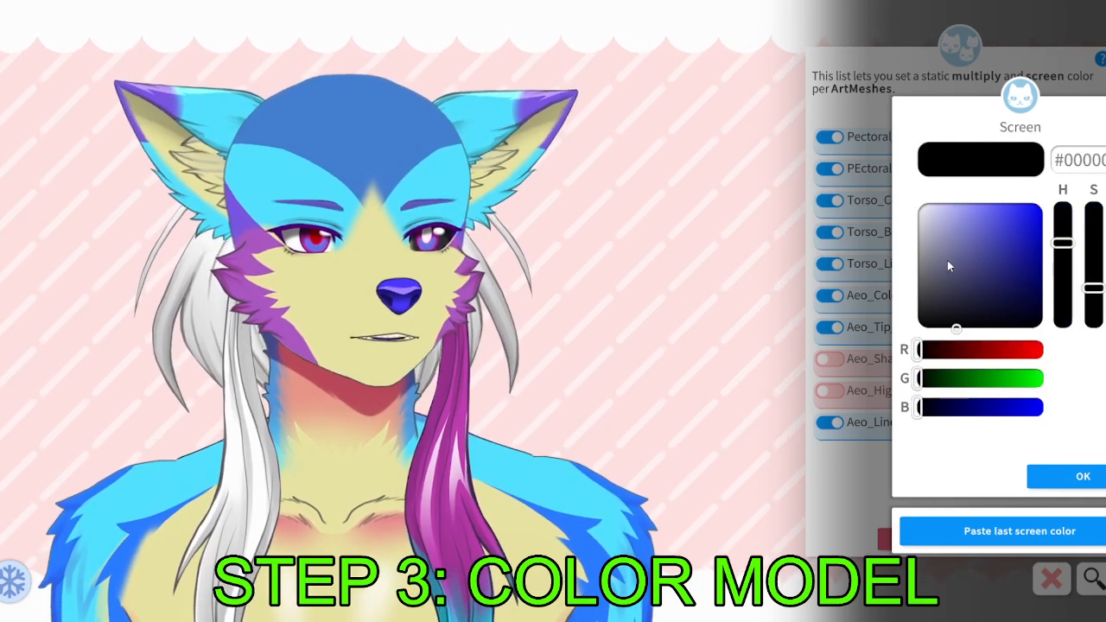
drag(946, 260, 834, 394)
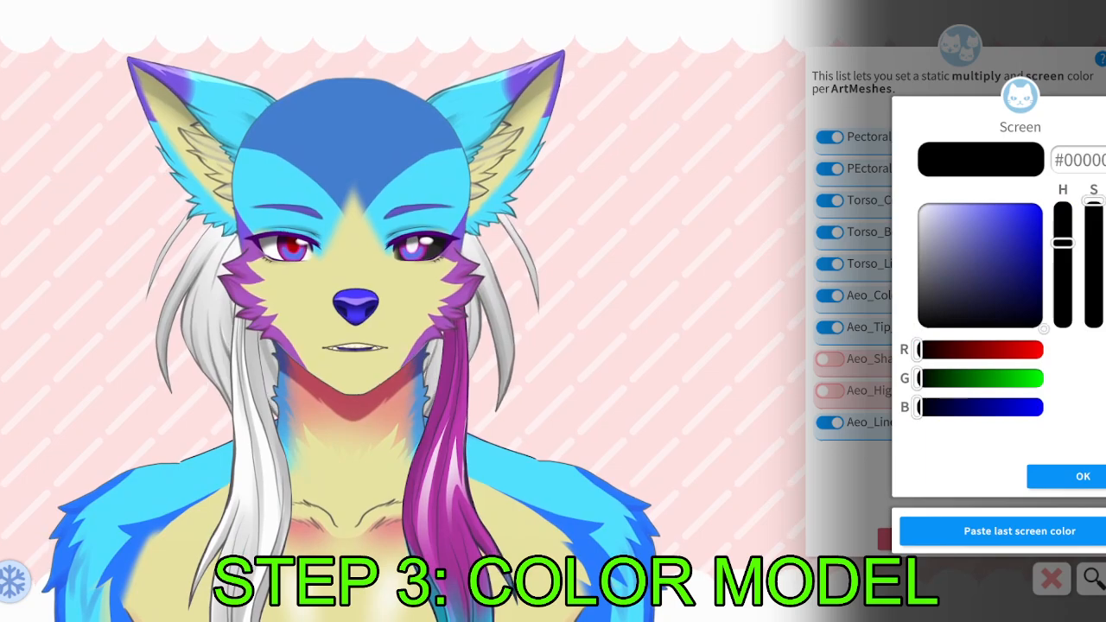
click(1084, 476)
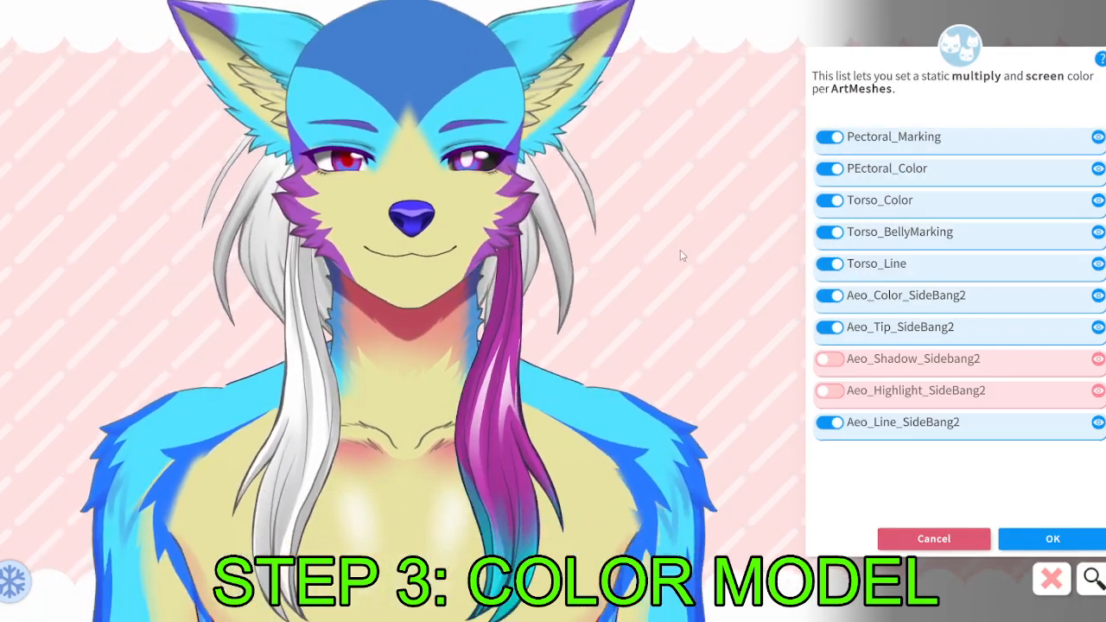
Enable coloring for the Aeo_Color_SideBang1 mesh with a light cyan multiply color and the default black screen color.
click(330, 371)
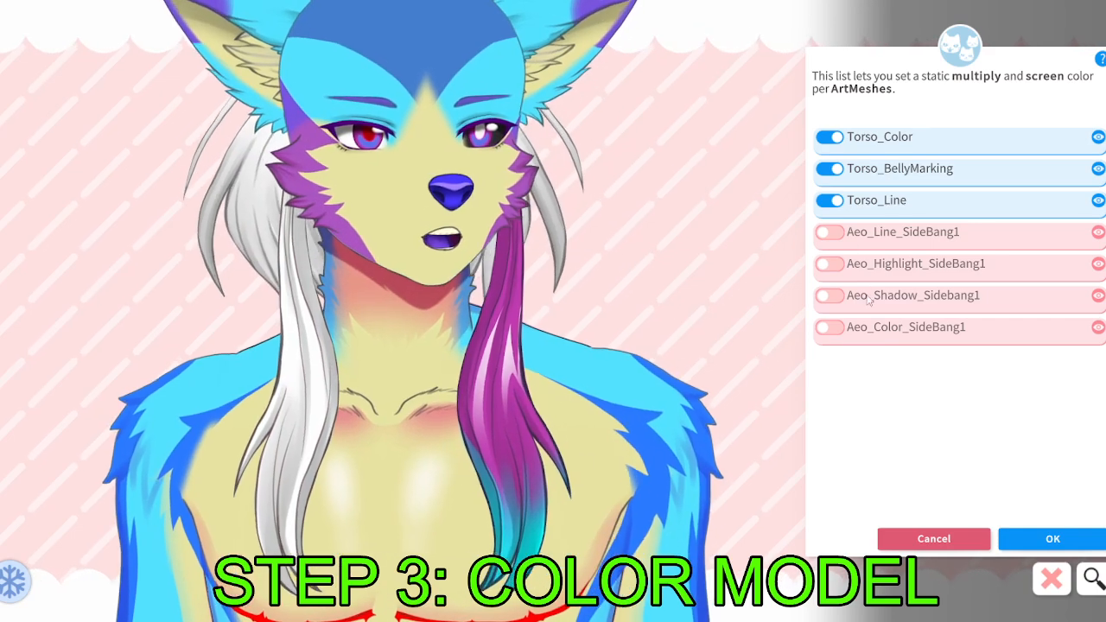
click(829, 327)
drag(1040, 349, 963, 348)
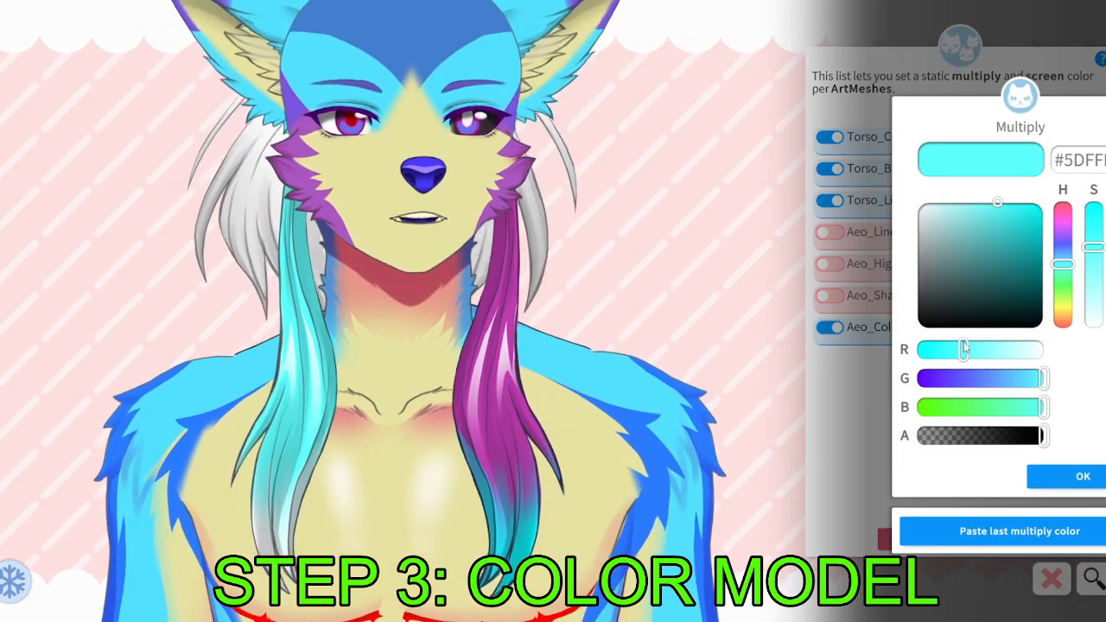
click(1082, 476)
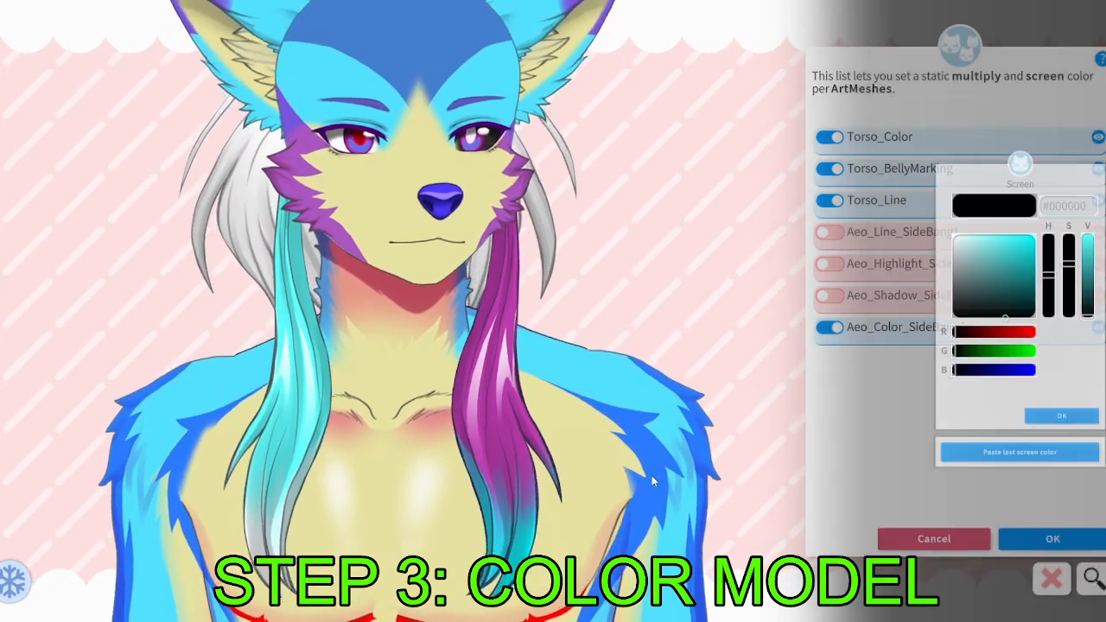
Enable coloring for the Aeo_Tip_SideBang1 mesh and set its multiply color to a strong magenta.
click(295, 524)
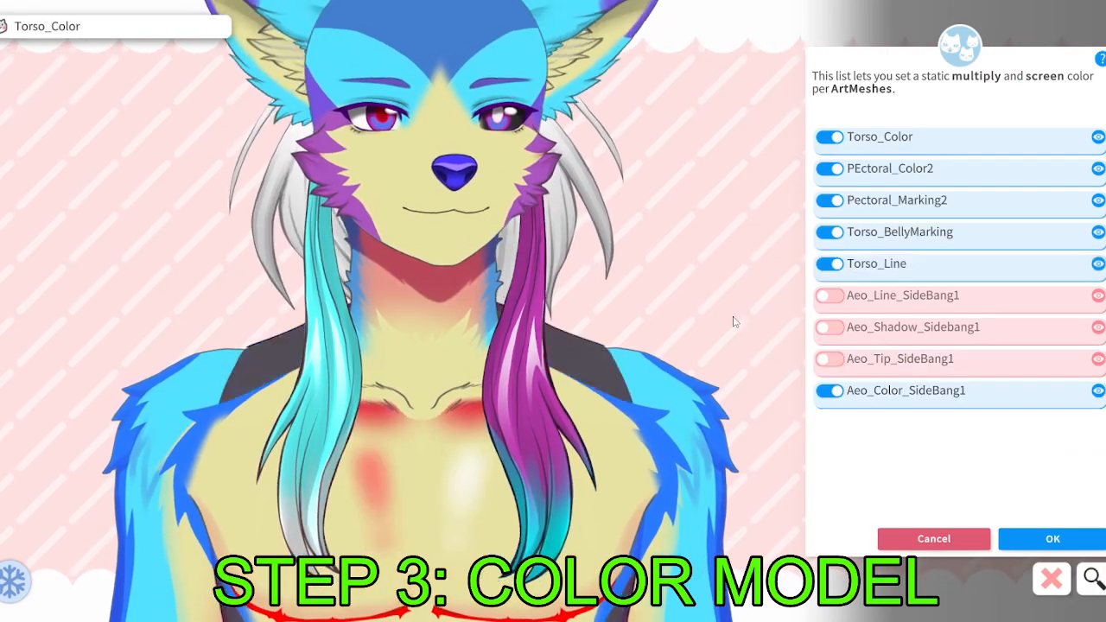
click(831, 358)
drag(966, 373, 965, 380)
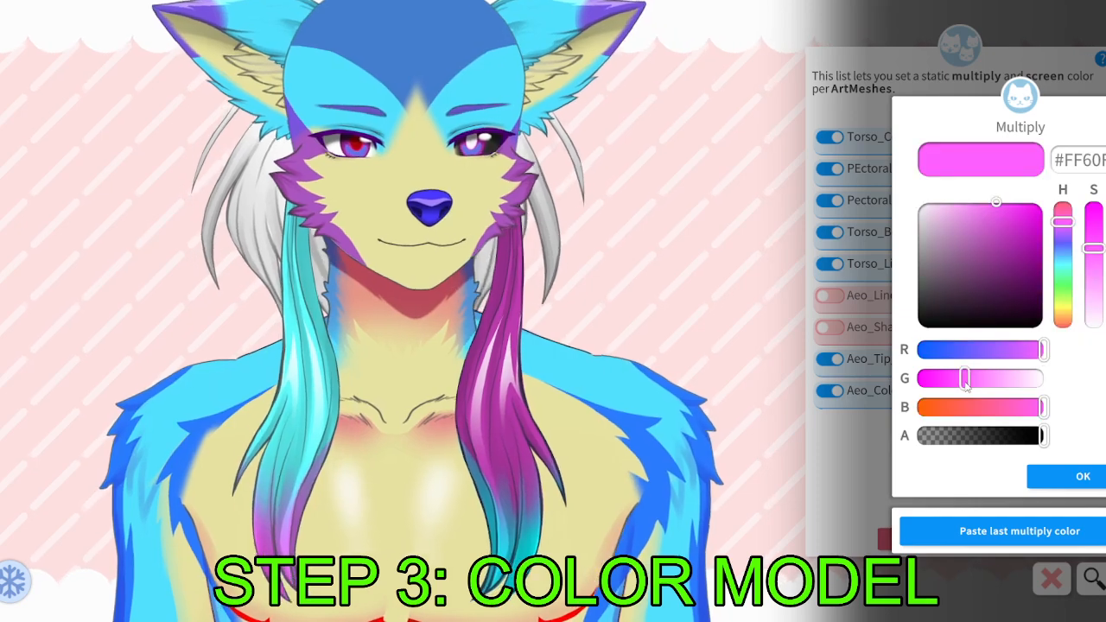
click(1007, 223)
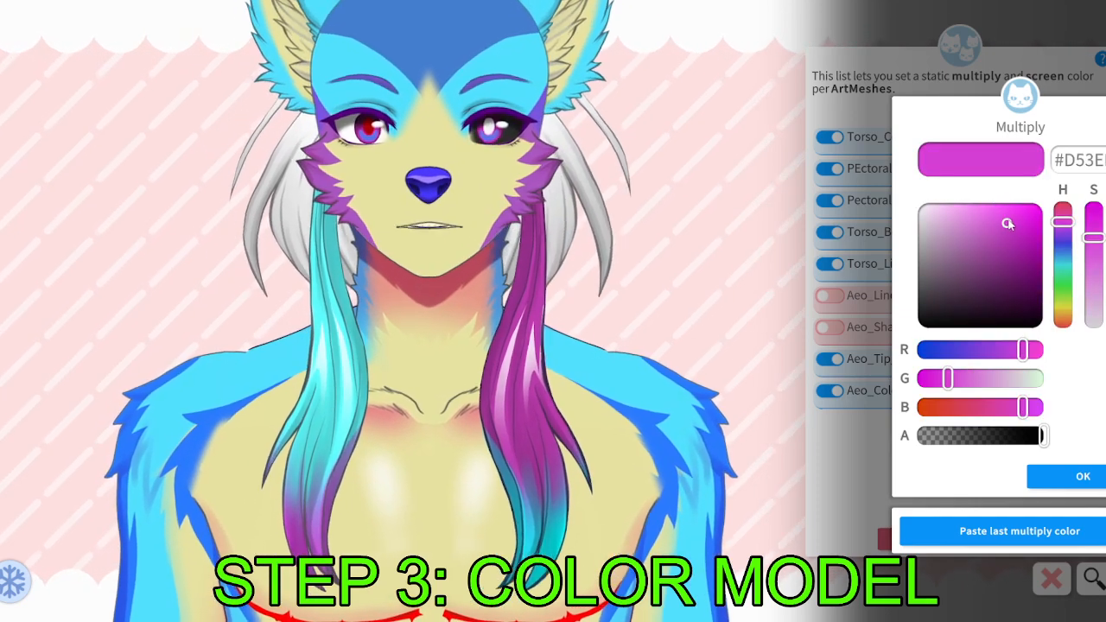
click(1049, 478)
click(1049, 478)
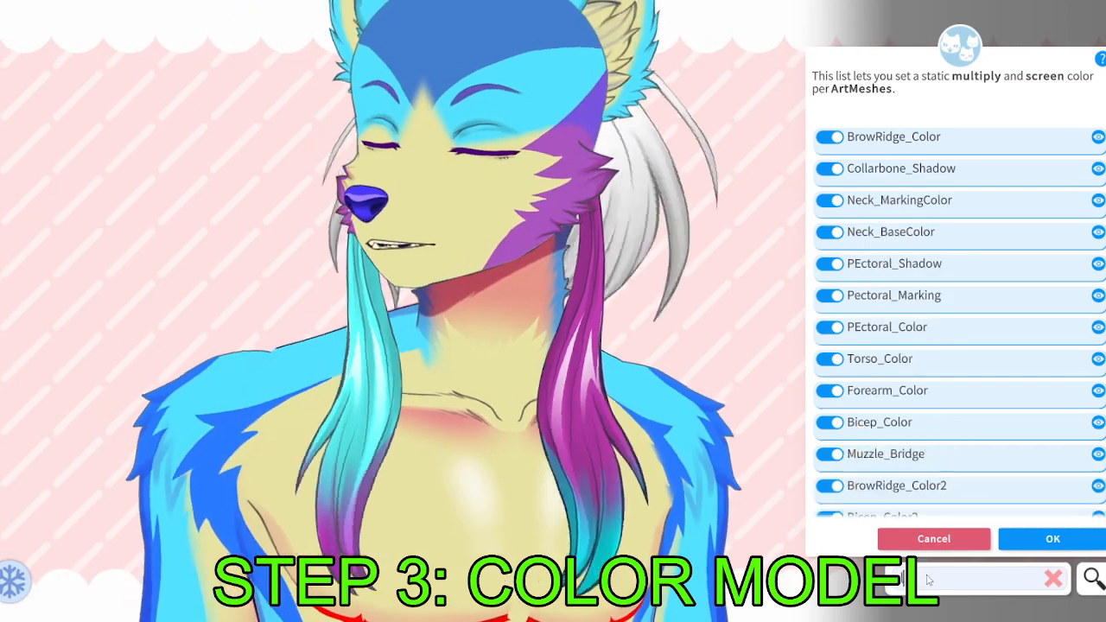
Filter the ArtMesh list by "longha" and enable coloring for LongHairback_Color with a magenta-purple multiply color.
text(ongha)
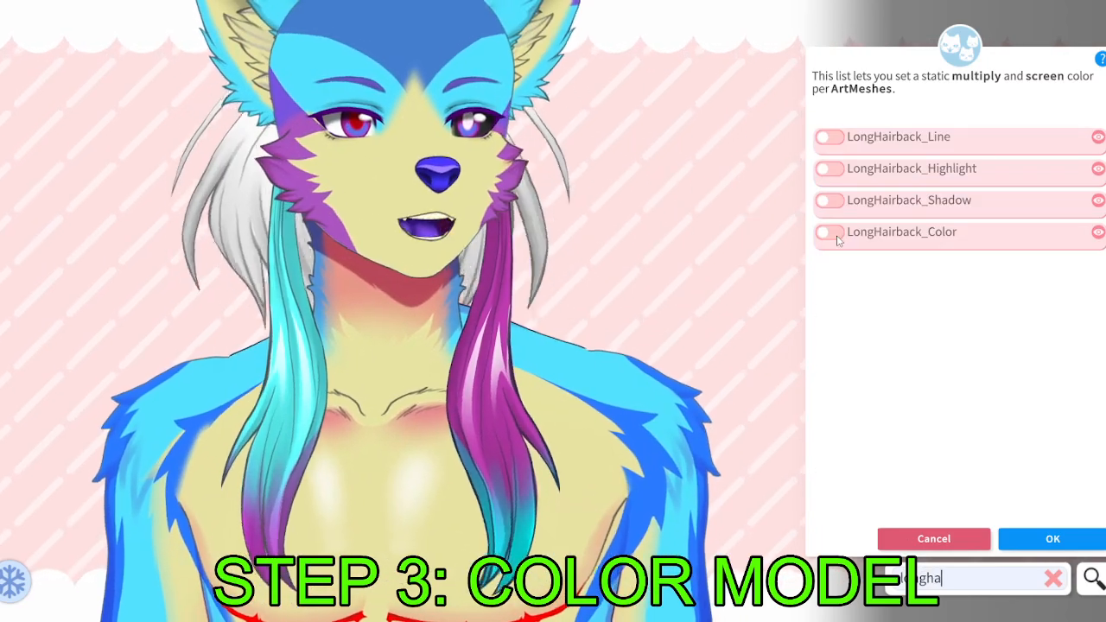
click(829, 233)
click(971, 254)
mouse_move(972, 254)
mouse_down()
mouse_move(1038, 245)
mouse_move(1042, 177)
mouse_move(1042, 238)
mouse_move(1022, 264)
mouse_move(1045, 222)
mouse_move(999, 231)
mouse_up()
click(1066, 476)
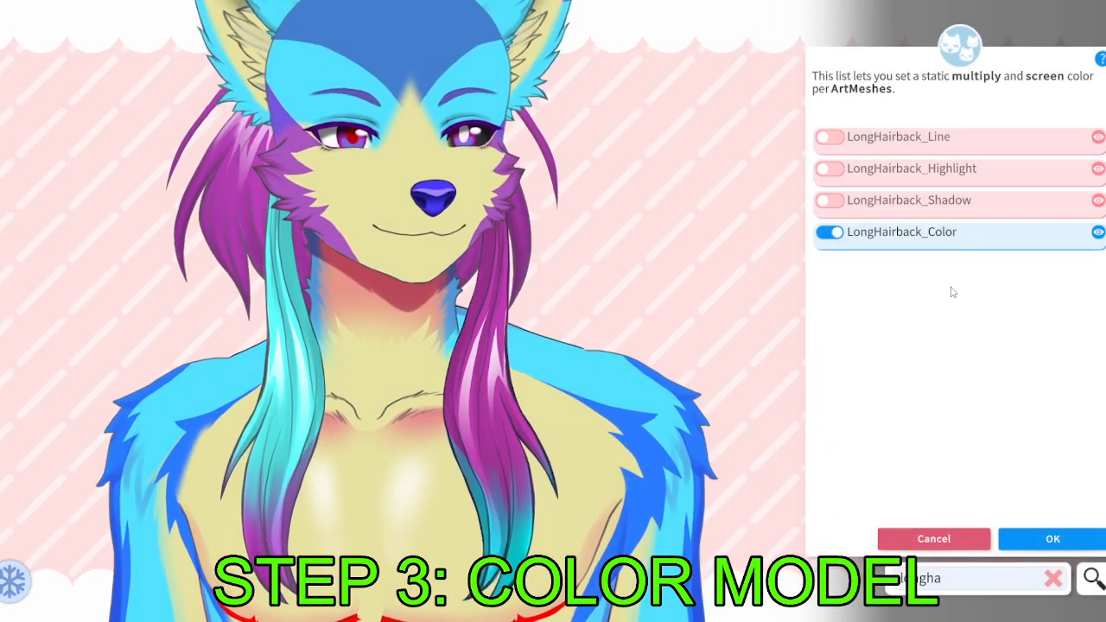
Enable coloring for LongHairback_Line with a dark magenta multiply color and black screen color, then clear the filter and apply the ArtMesh colors.
click(829, 138)
drag(930, 235, 974, 275)
click(1067, 474)
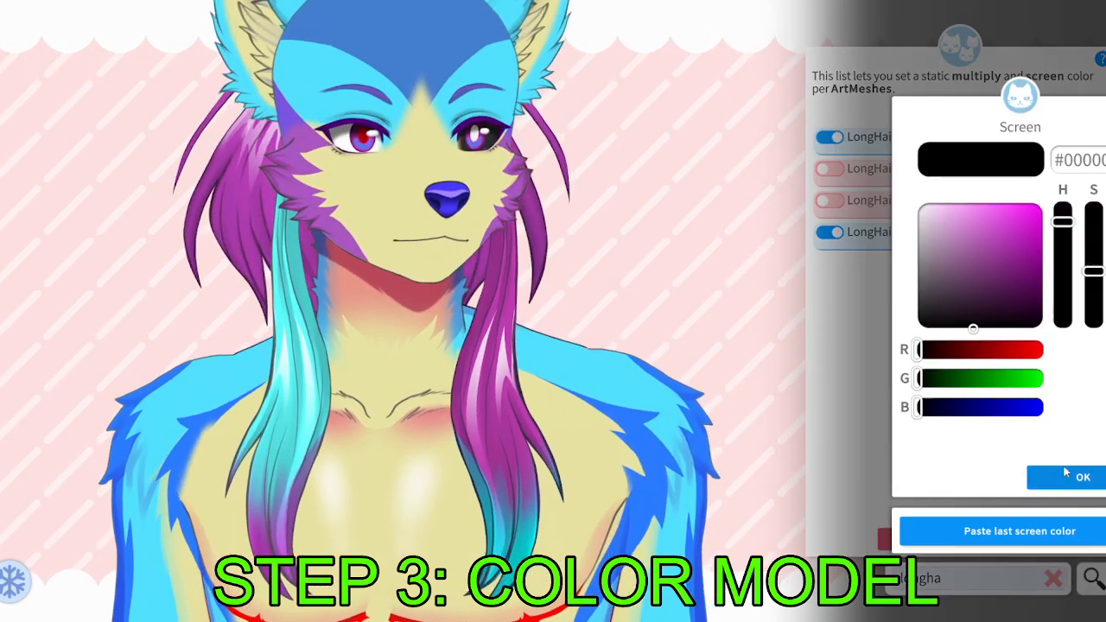
click(1068, 474)
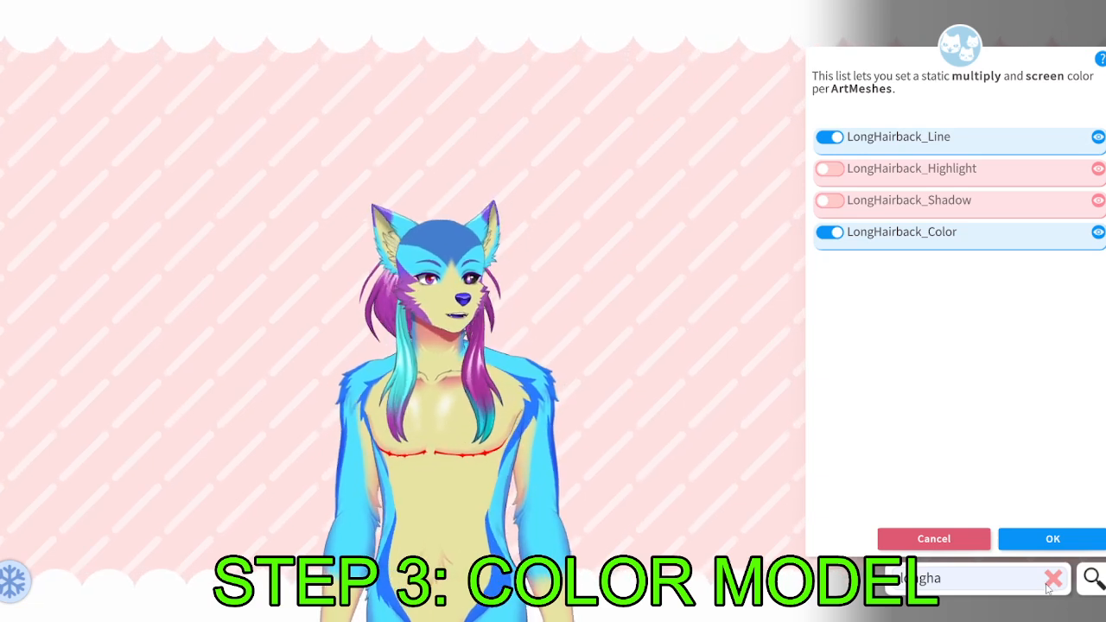
click(577, 128)
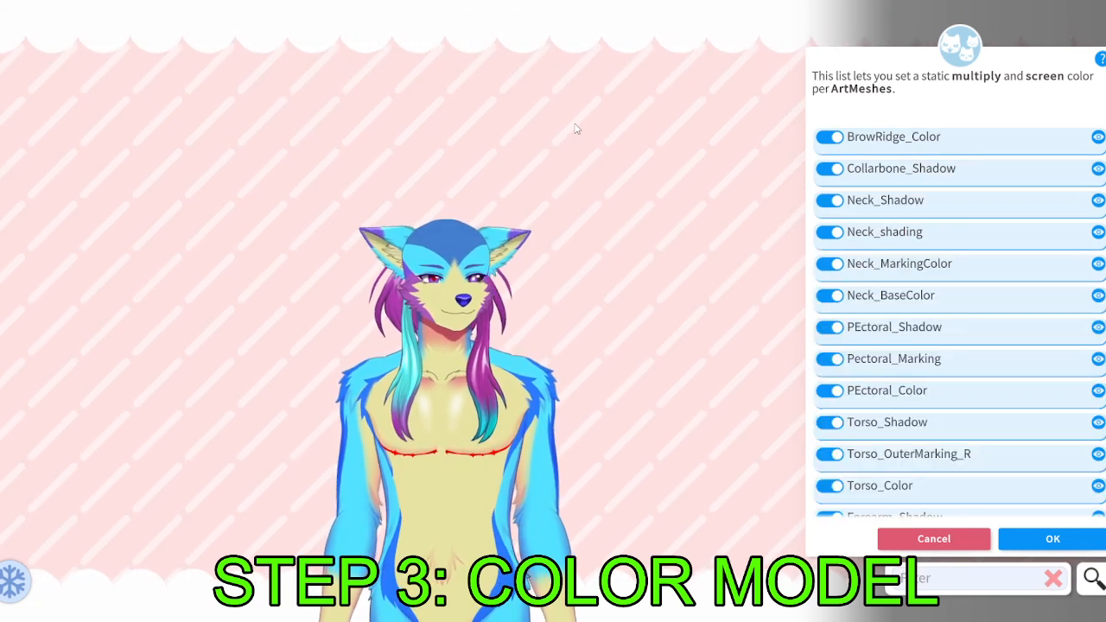
click(1055, 538)
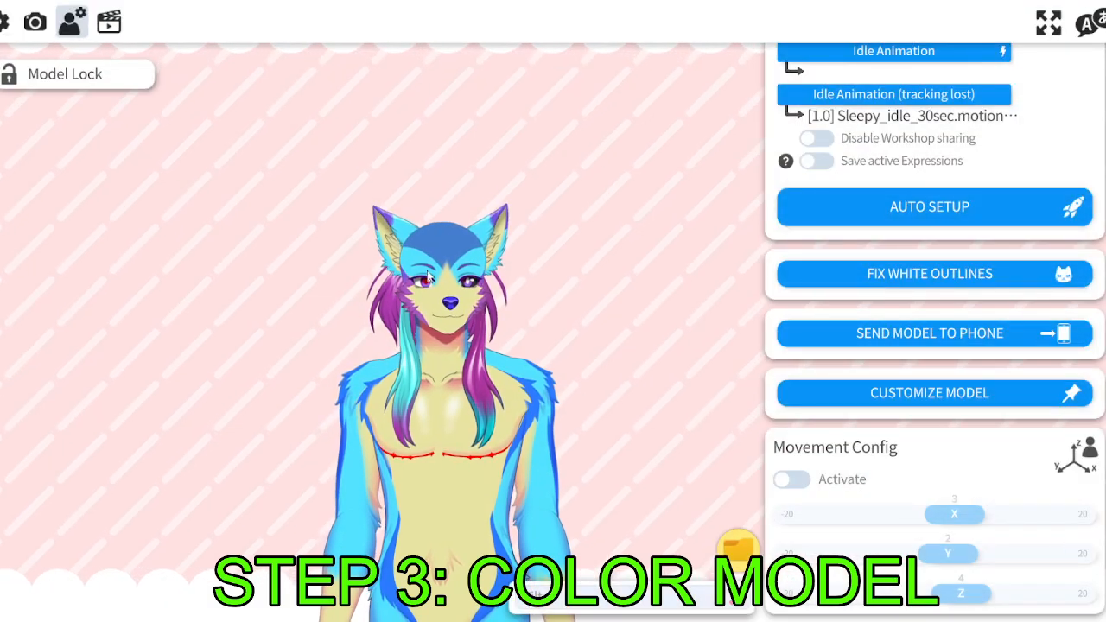
Edit the MyCustomModel expression so that Aeo_HairFront is 1, and save it.
click(109, 22)
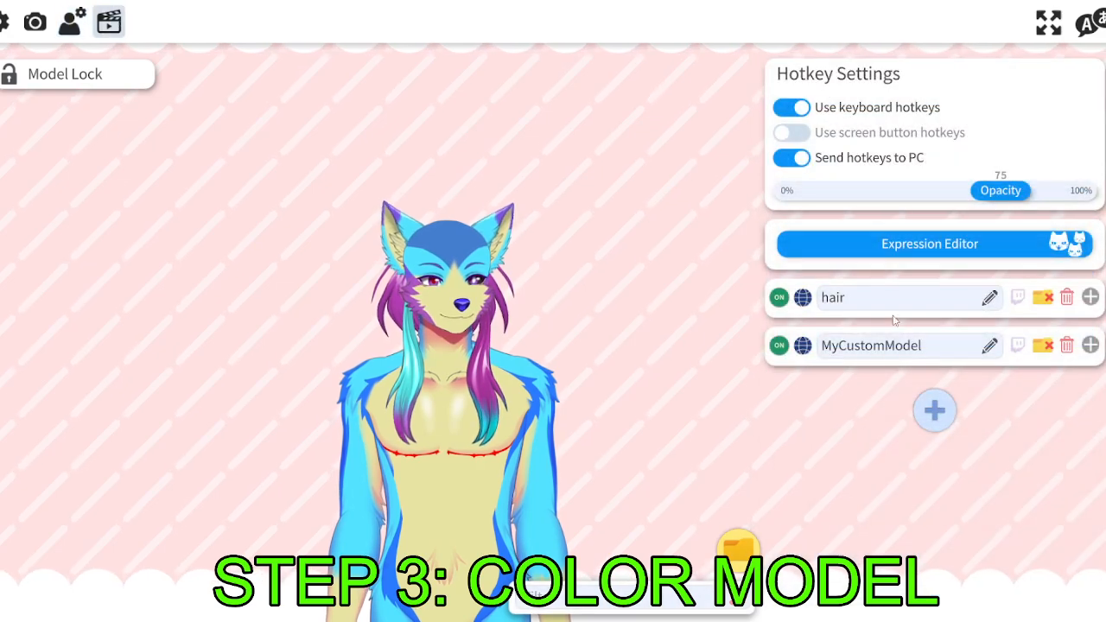
click(895, 248)
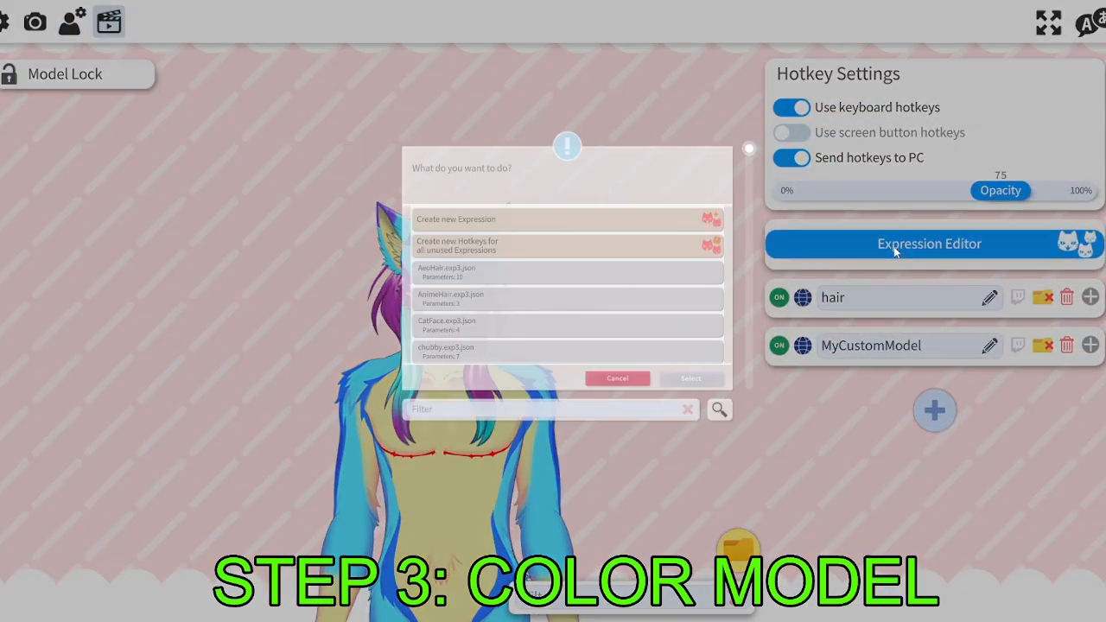
scroll(518, 363, down, 5)
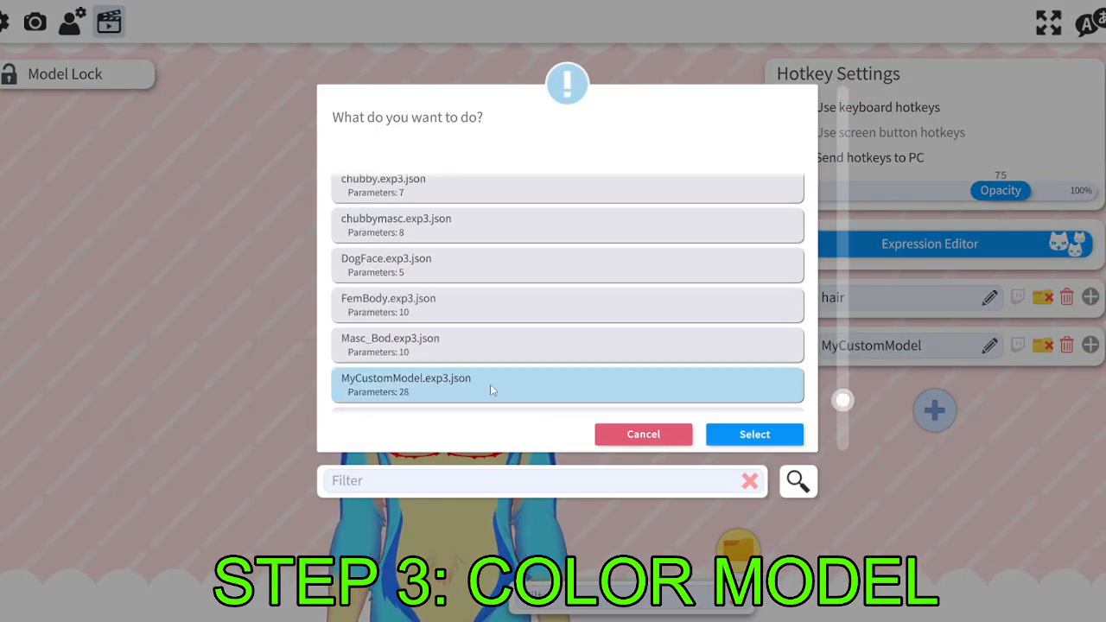
click(766, 436)
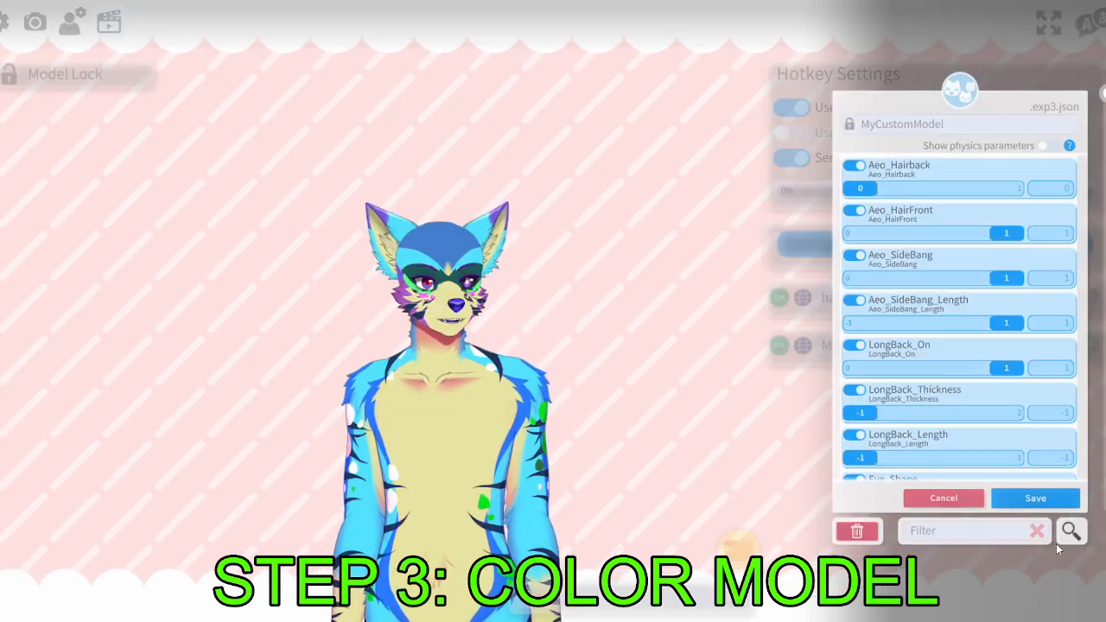
click(1056, 543)
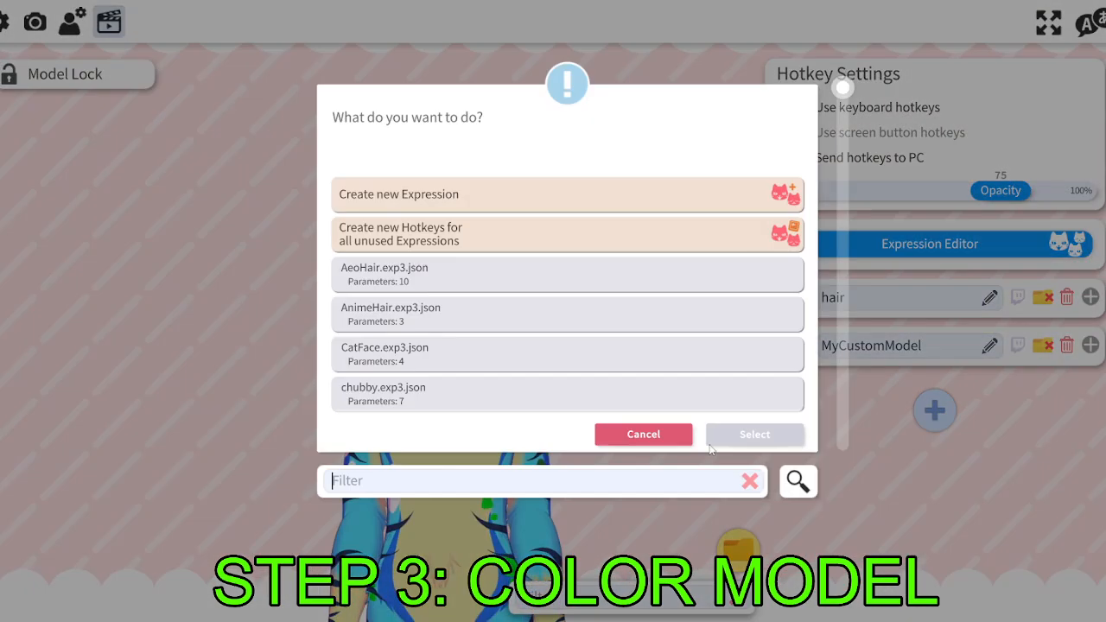
click(668, 433)
Look up the key combination of the MyCustomModel hotkey and use it to reactivate the expression.
click(1090, 346)
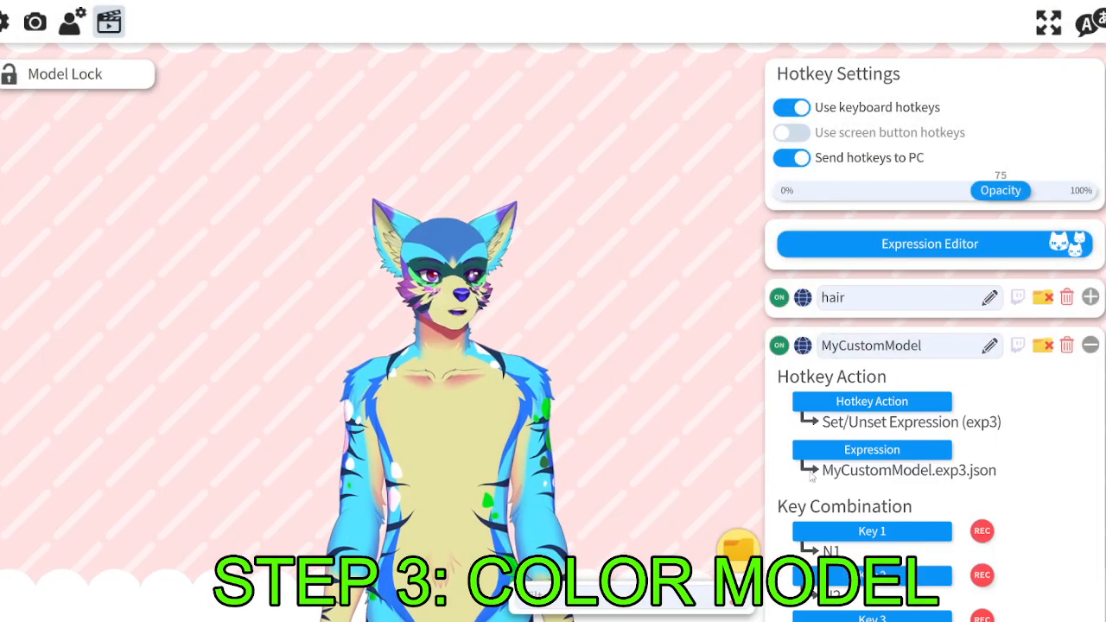
scroll(967, 478, down, 1)
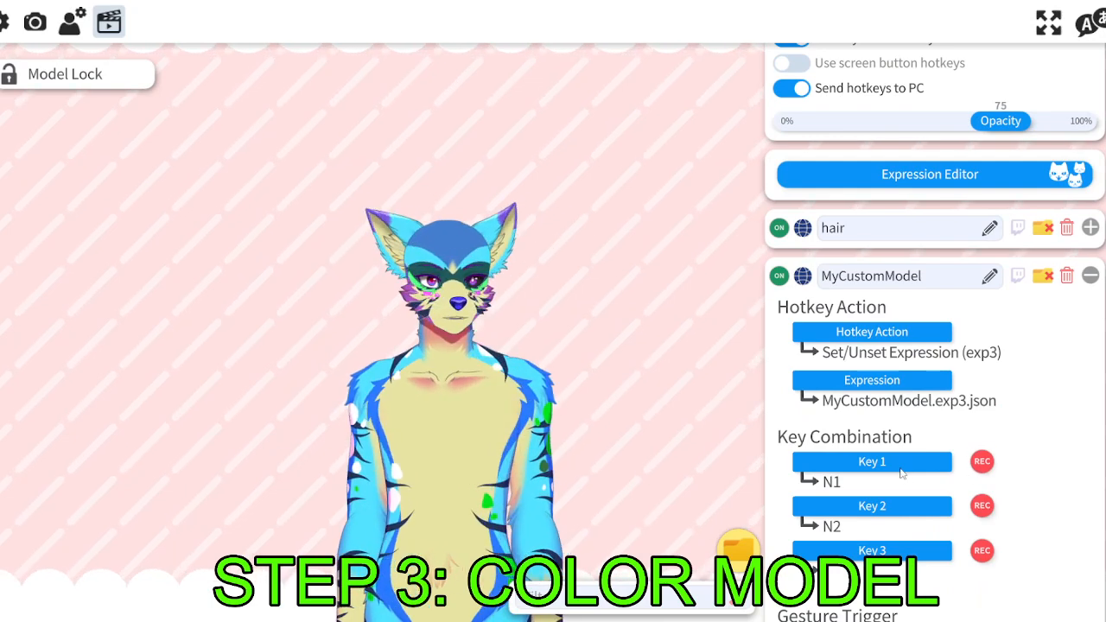
key(1+2)
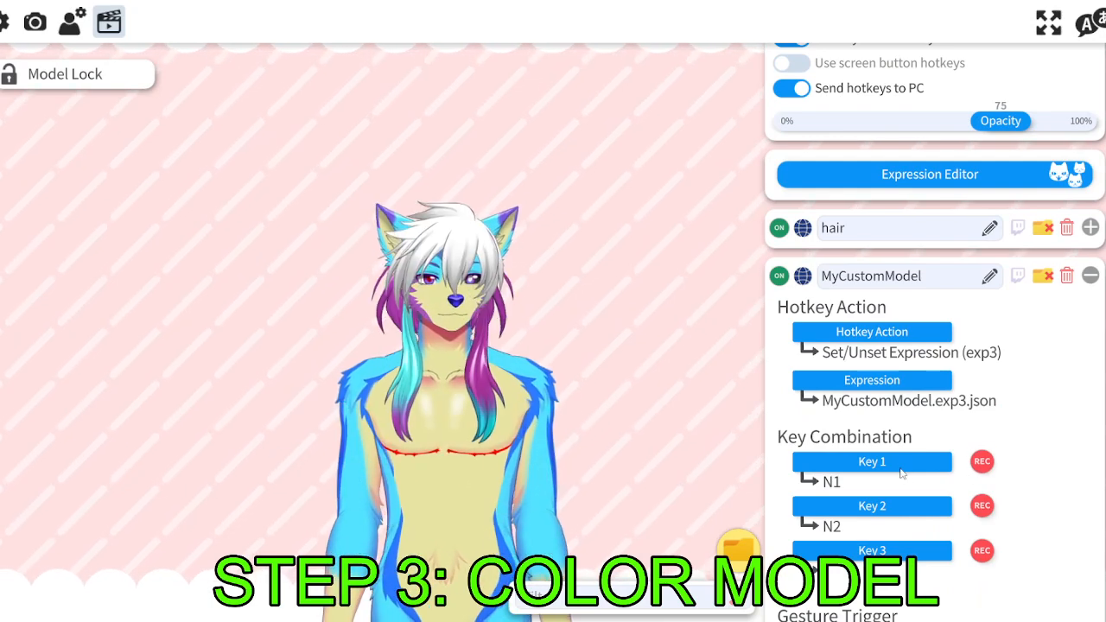
click(1090, 276)
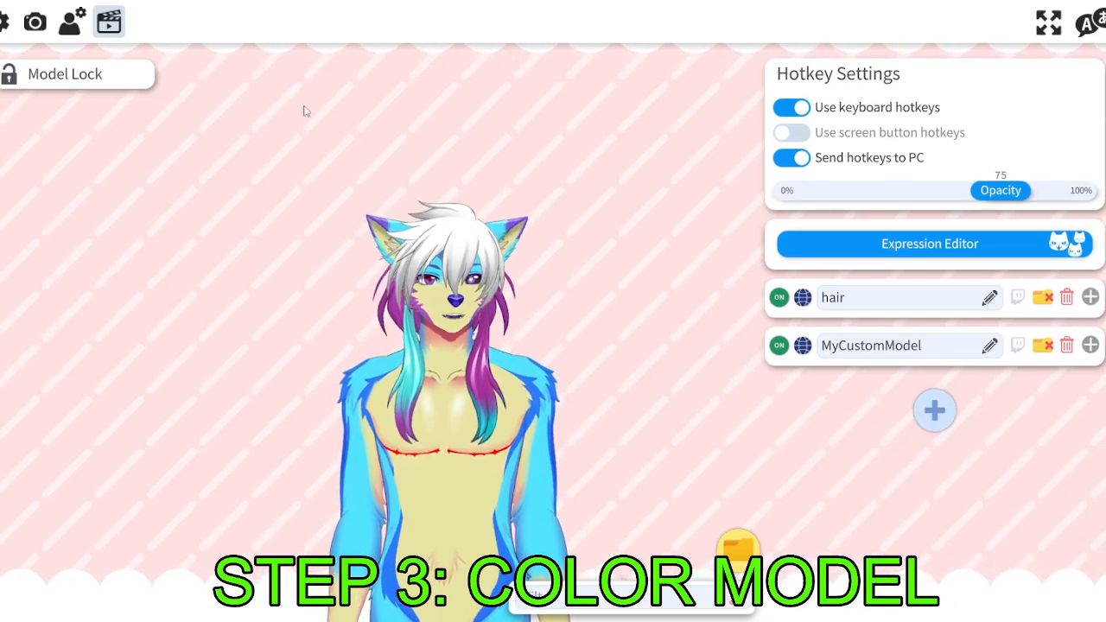
Reopen the multiply/screen color customization for the model's ArtMeshes.
click(69, 26)
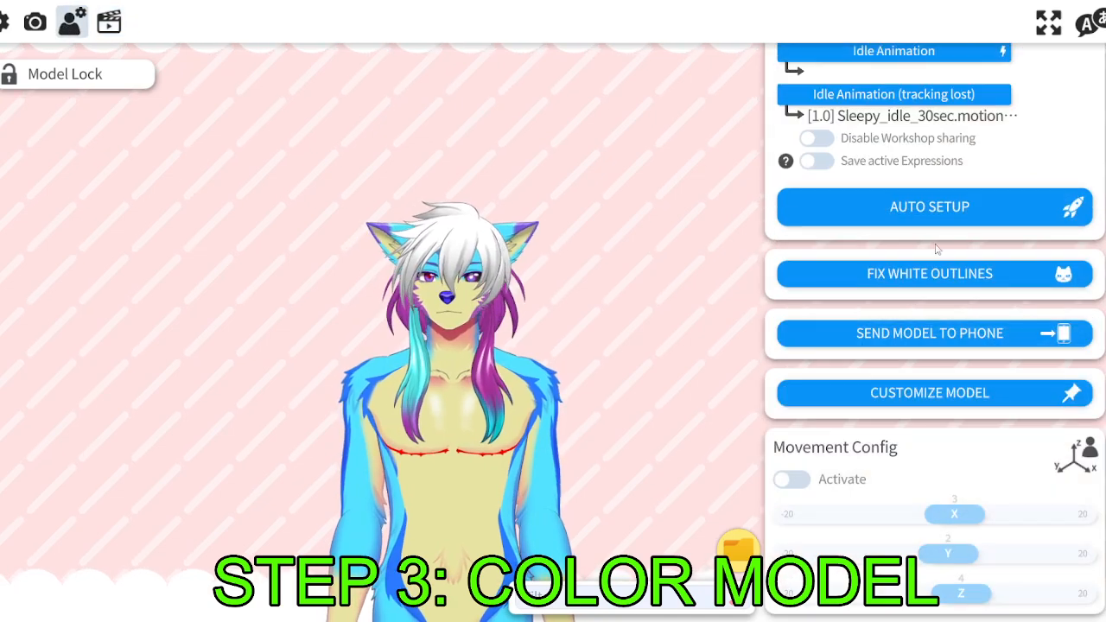
click(909, 397)
click(489, 319)
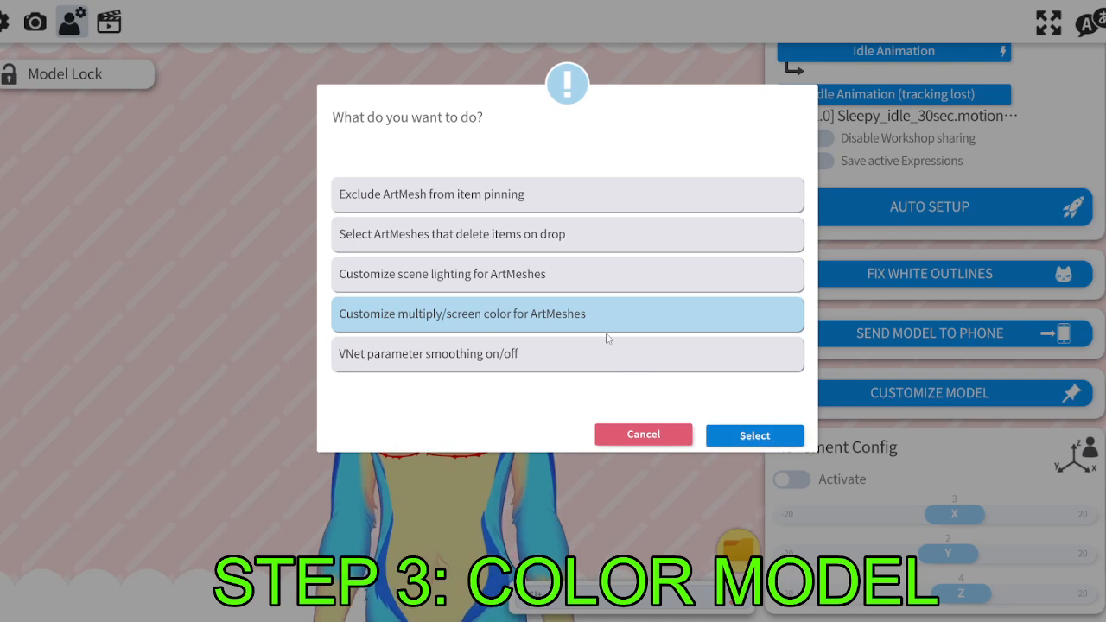
double_click(558, 325)
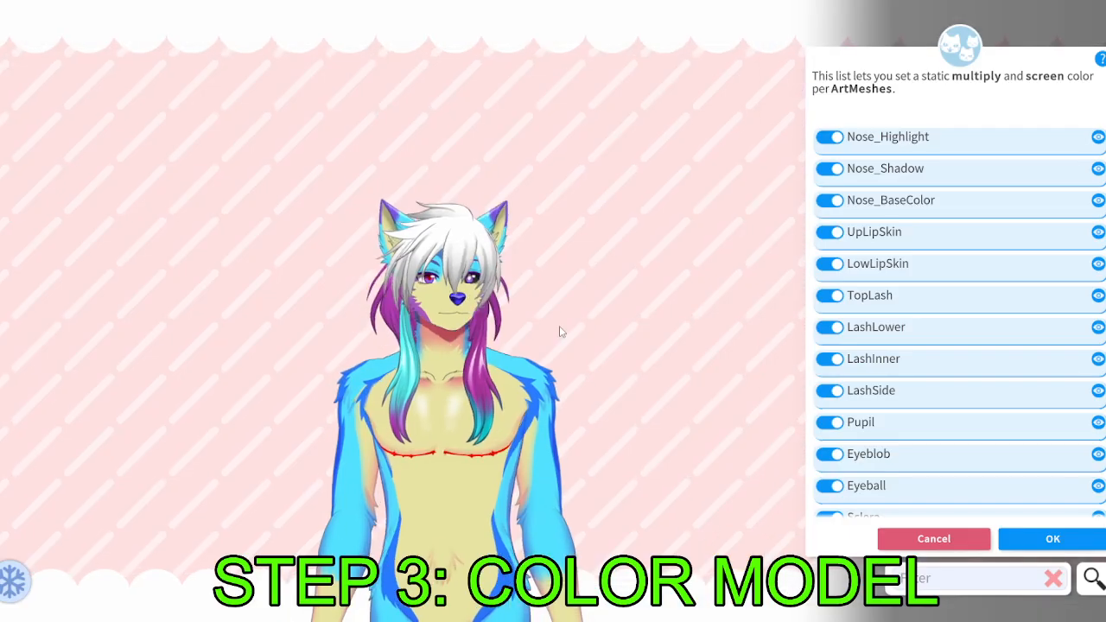
Select the central front bang on the avatar and enable coloring for Aeo_Color3 with a magenta-purple multiply color.
scroll(562, 329, up, 8)
drag(634, 204, 636, 310)
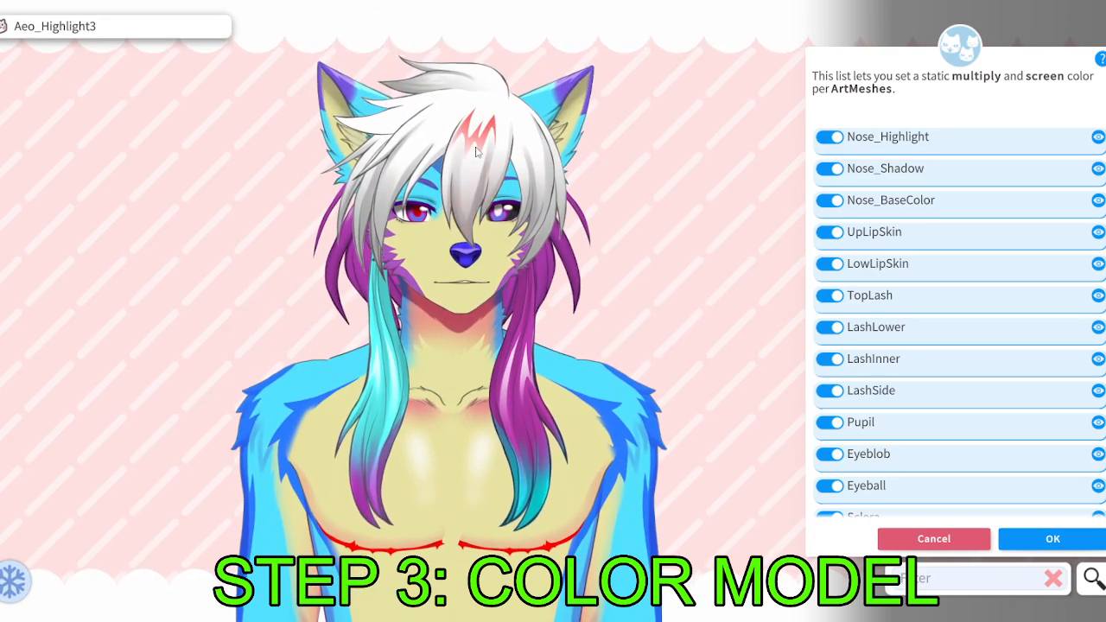
click(475, 151)
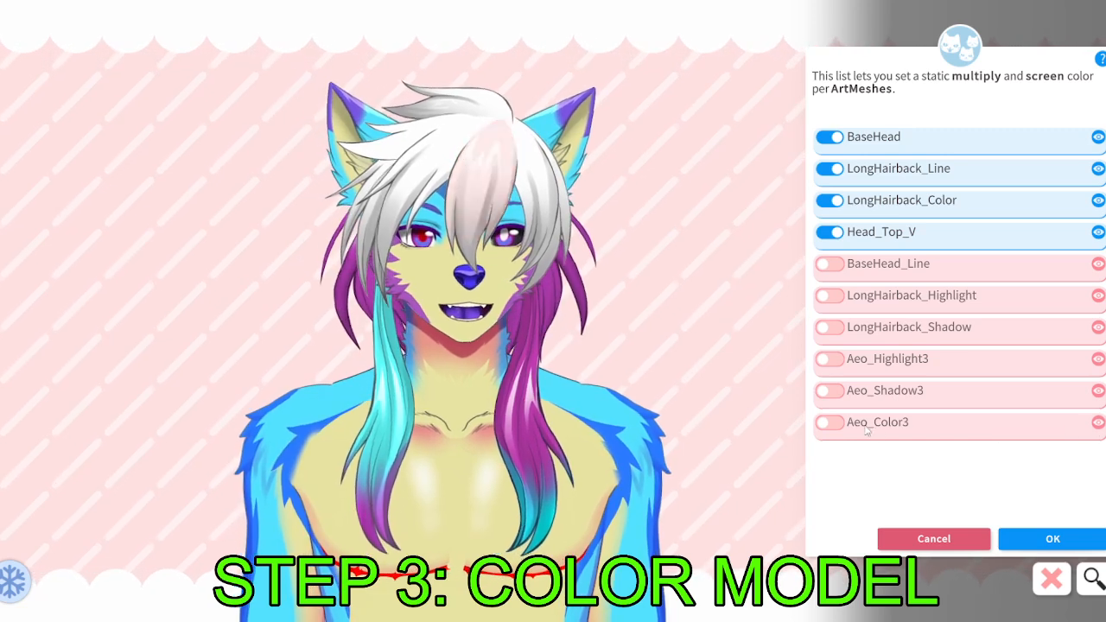
click(838, 423)
click(990, 238)
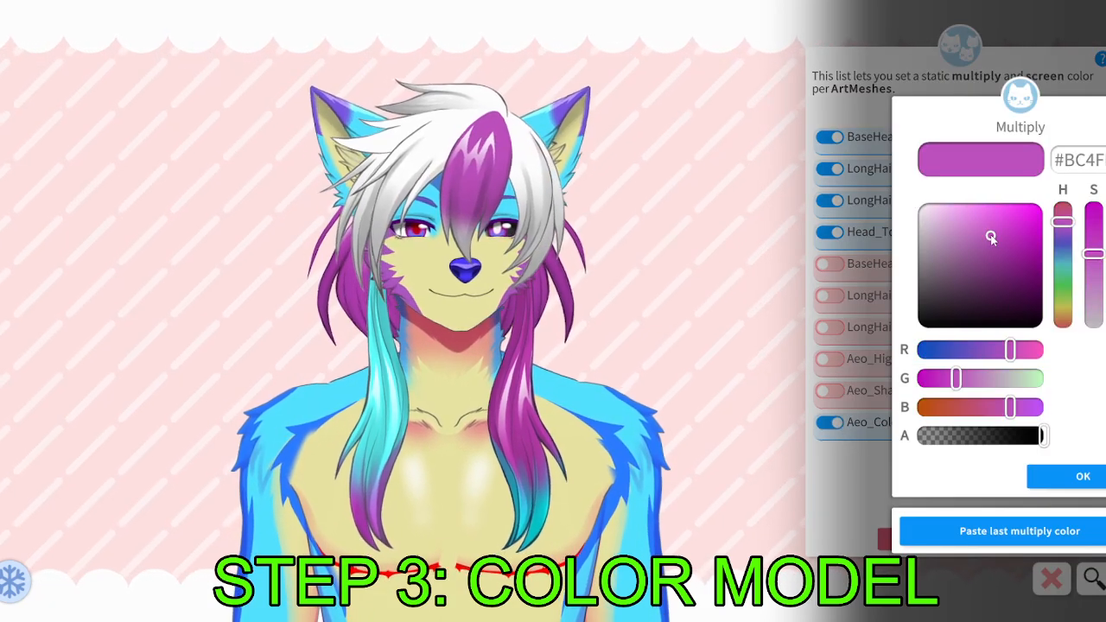
mouse_move(990, 237)
mouse_down()
mouse_move(1001, 247)
mouse_move(997, 238)
mouse_up()
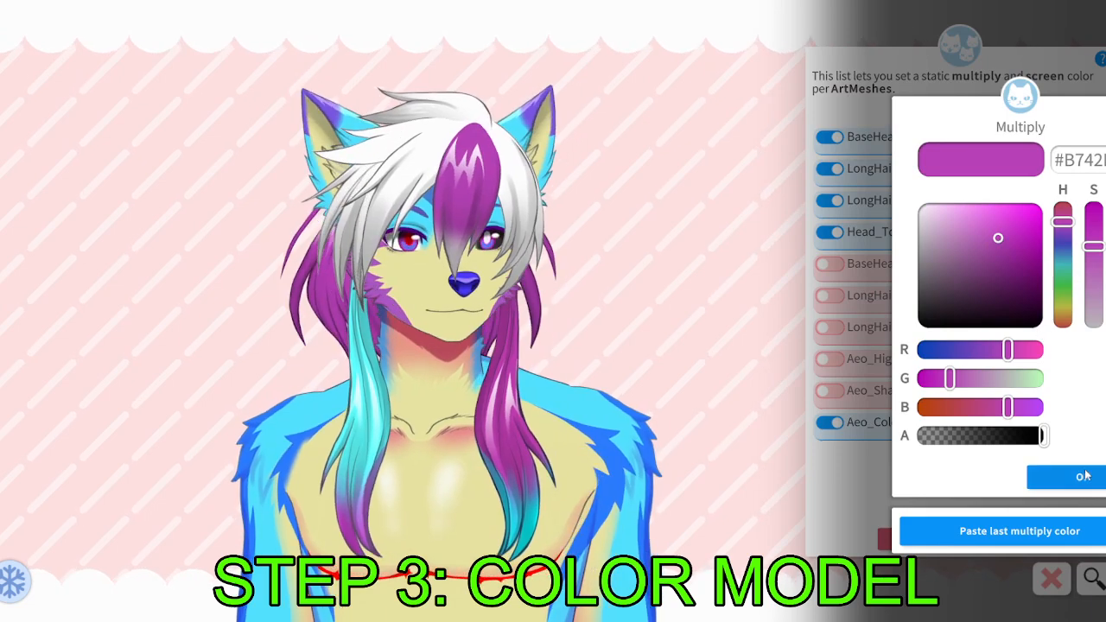
click(1083, 476)
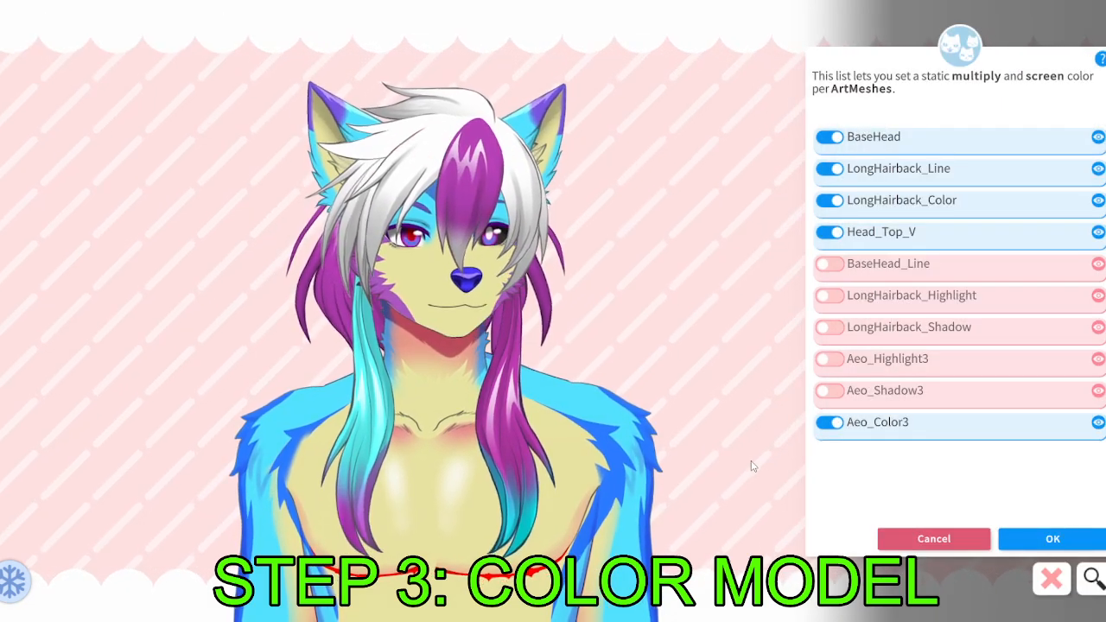
Filter the ArtMesh list by "aeo" and enable coloring for Aeo_Color6, reusing the last multiply color and keeping the default screen color.
click(924, 583)
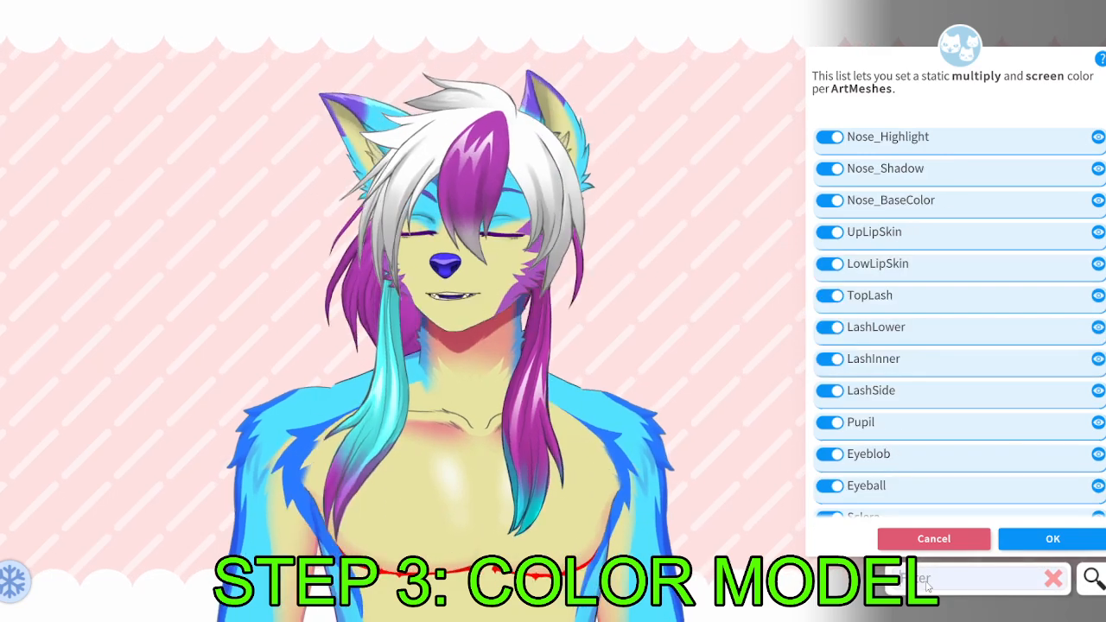
text(aeo)
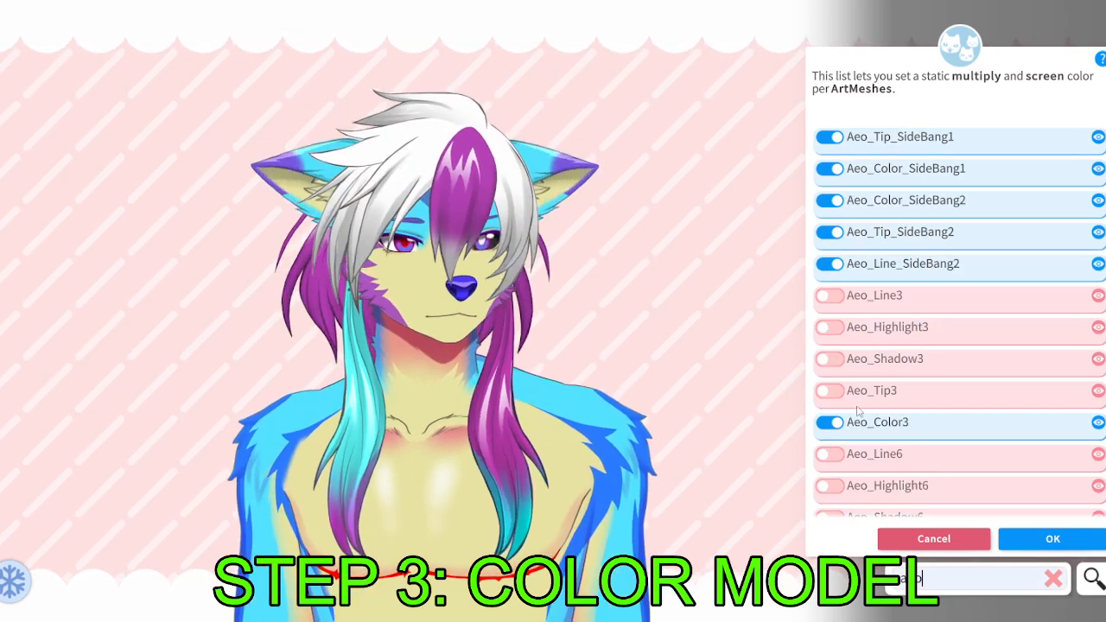
scroll(873, 391, down, 4)
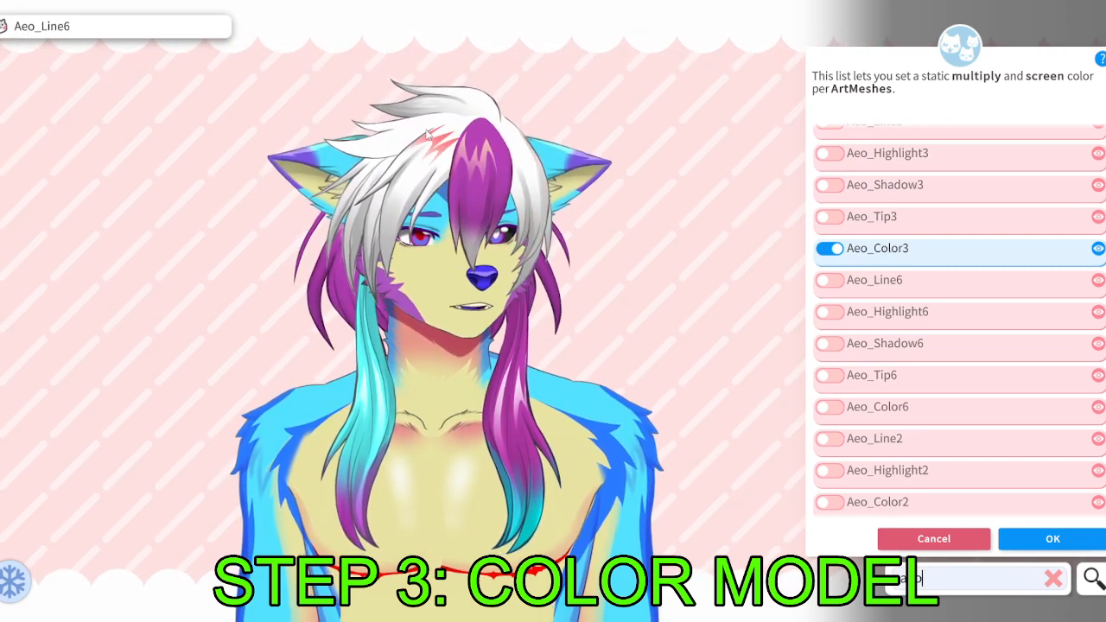
click(828, 408)
click(1007, 528)
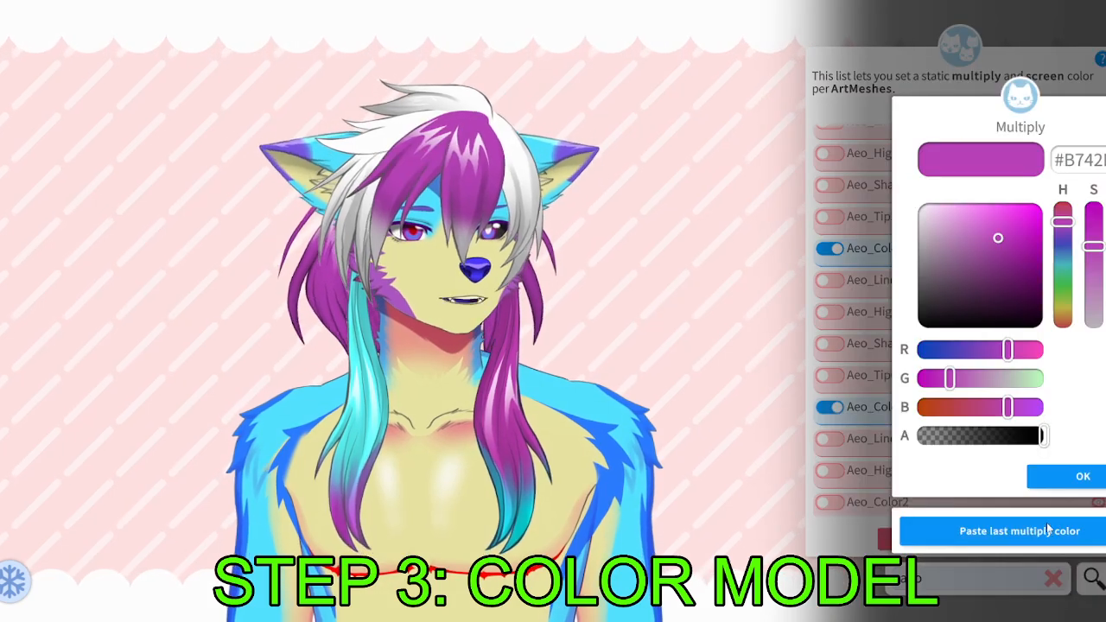
click(1077, 474)
click(1058, 481)
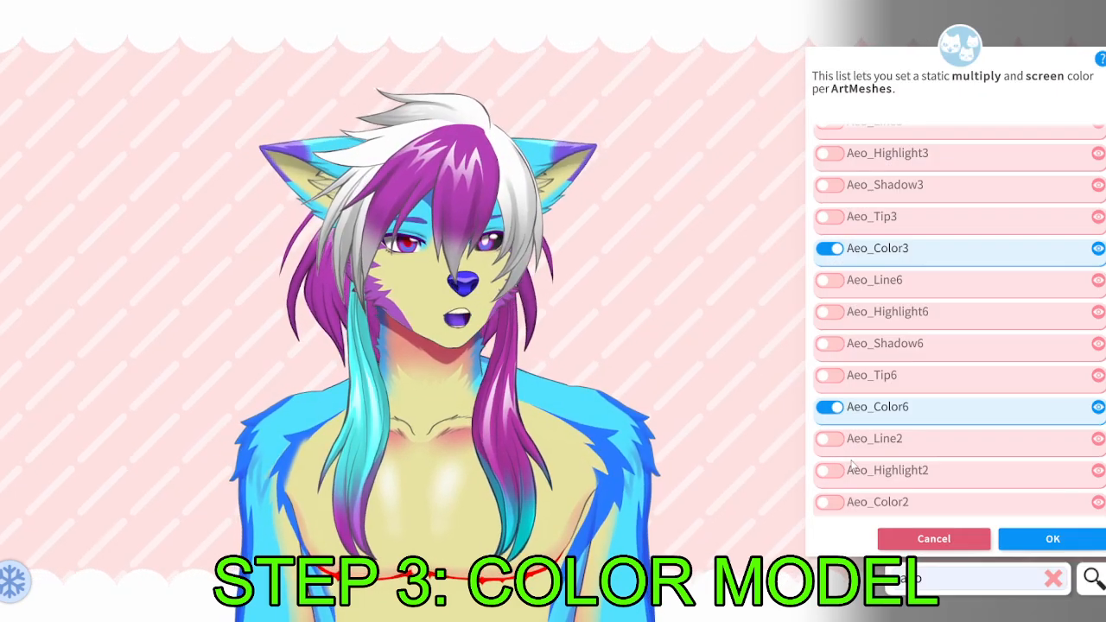
Enable coloring for Aeo_Color2, reusing the last multiply color and keeping the default screen color.
scroll(851, 466, down, 1)
click(829, 467)
click(1015, 530)
click(1071, 476)
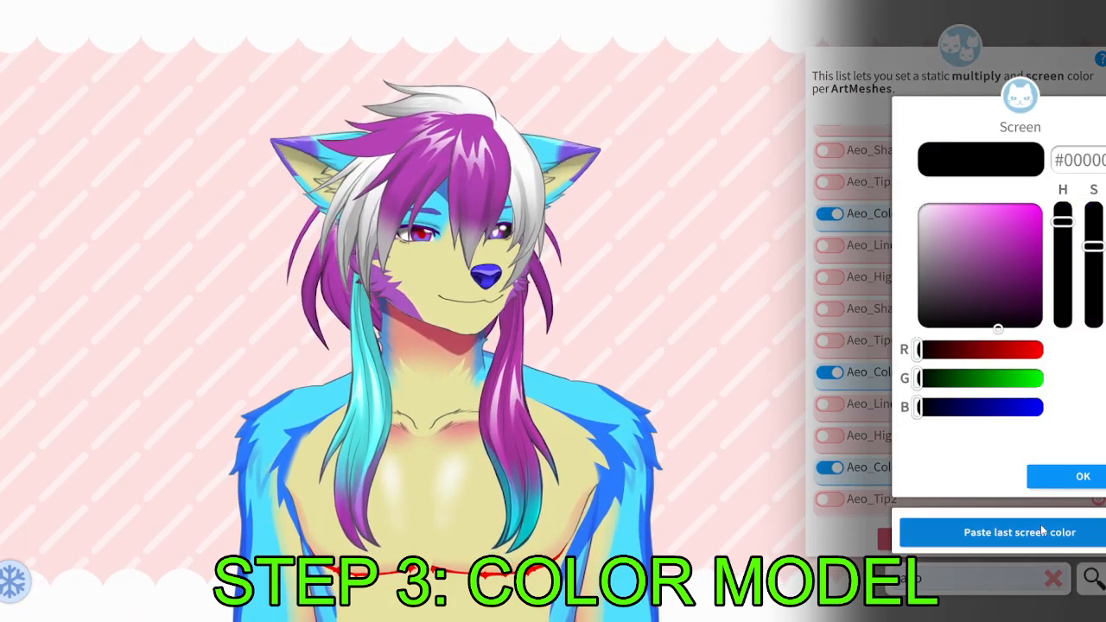
click(1071, 476)
Enable coloring for Aeo_Color4 with the last multiply color and the default screen color.
scroll(960, 426, down, 2)
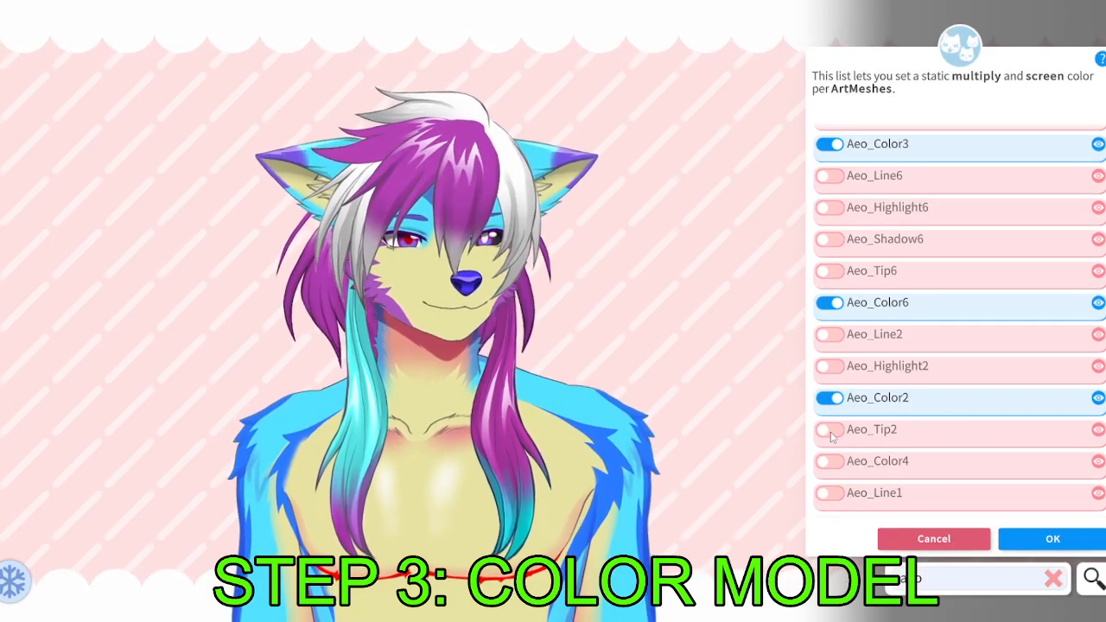
click(829, 460)
click(1017, 521)
click(1056, 476)
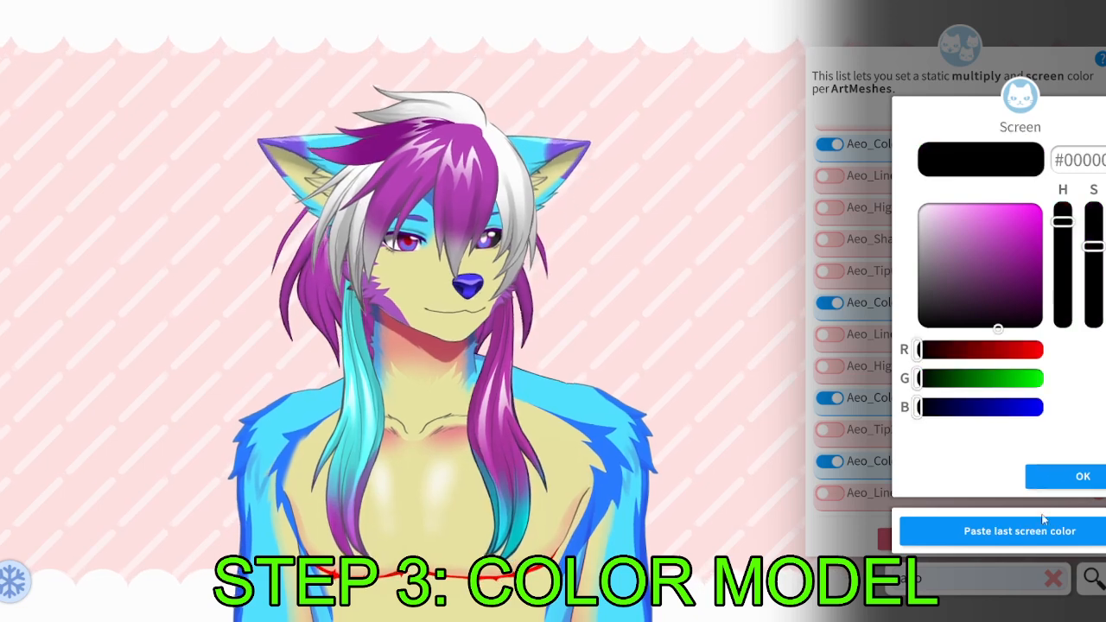
click(1062, 476)
Enable coloring for Aeo_Color1 with the last multiply color and the default black screen color.
scroll(938, 473, down, 1)
scroll(939, 473, down, 1)
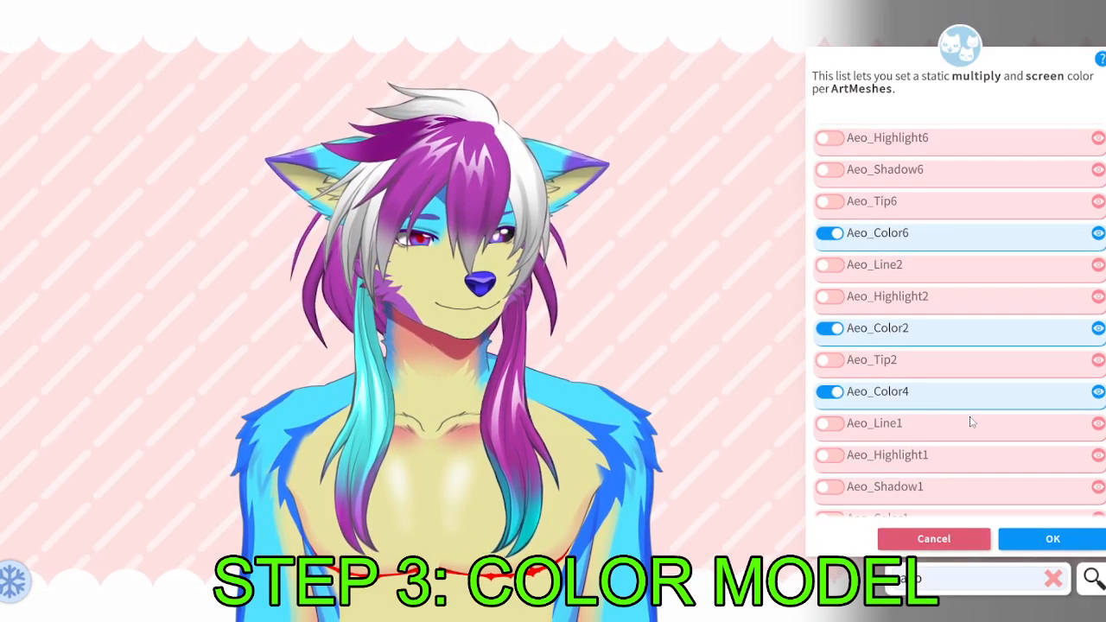
scroll(971, 421, down, 2)
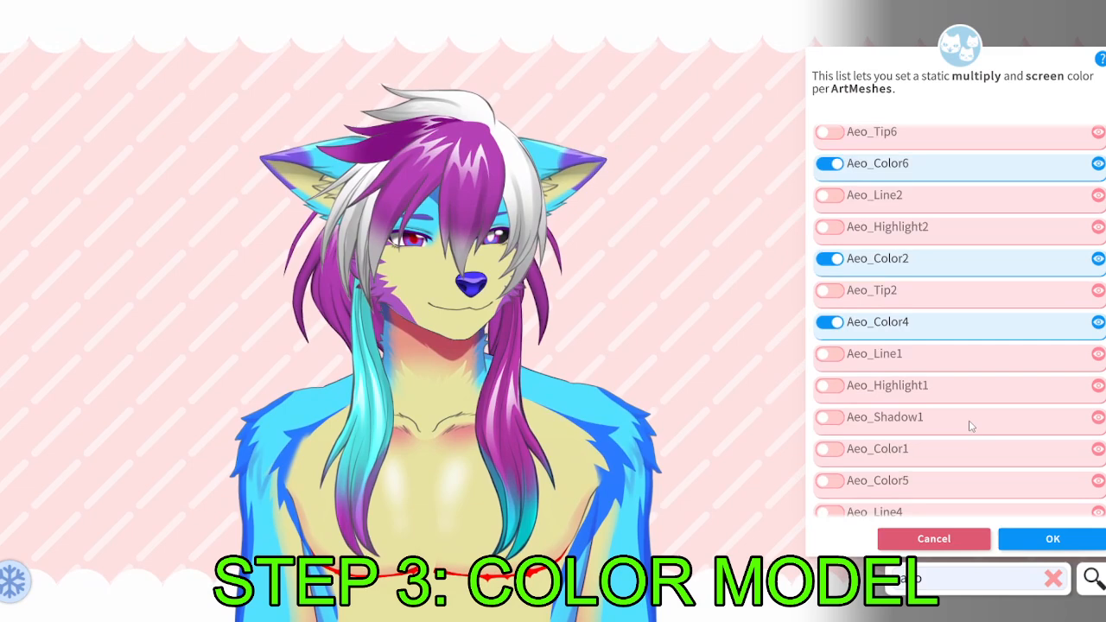
click(840, 449)
click(991, 534)
click(1079, 477)
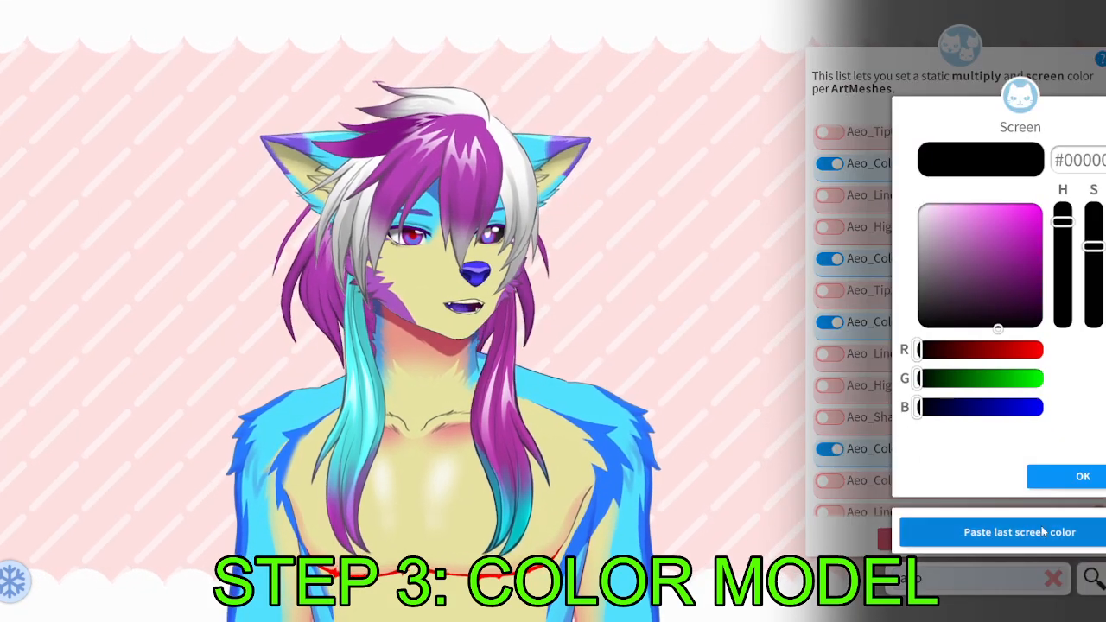
click(1064, 478)
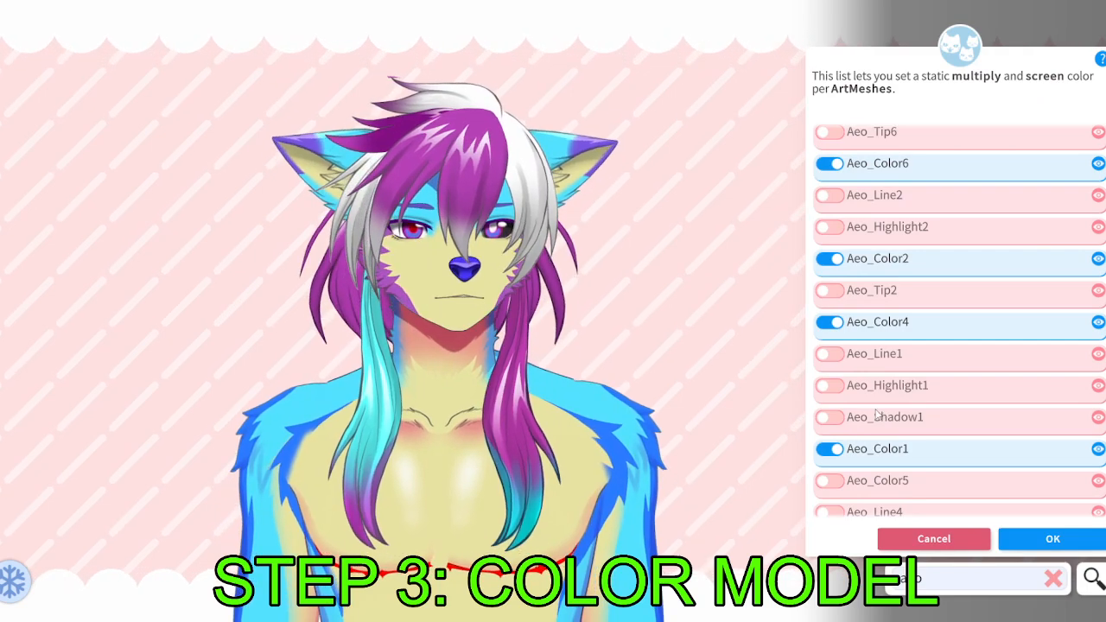
Turn on coloring for Aeo_Color5, applying the last multiply color and leaving the screen color at its default.
click(837, 484)
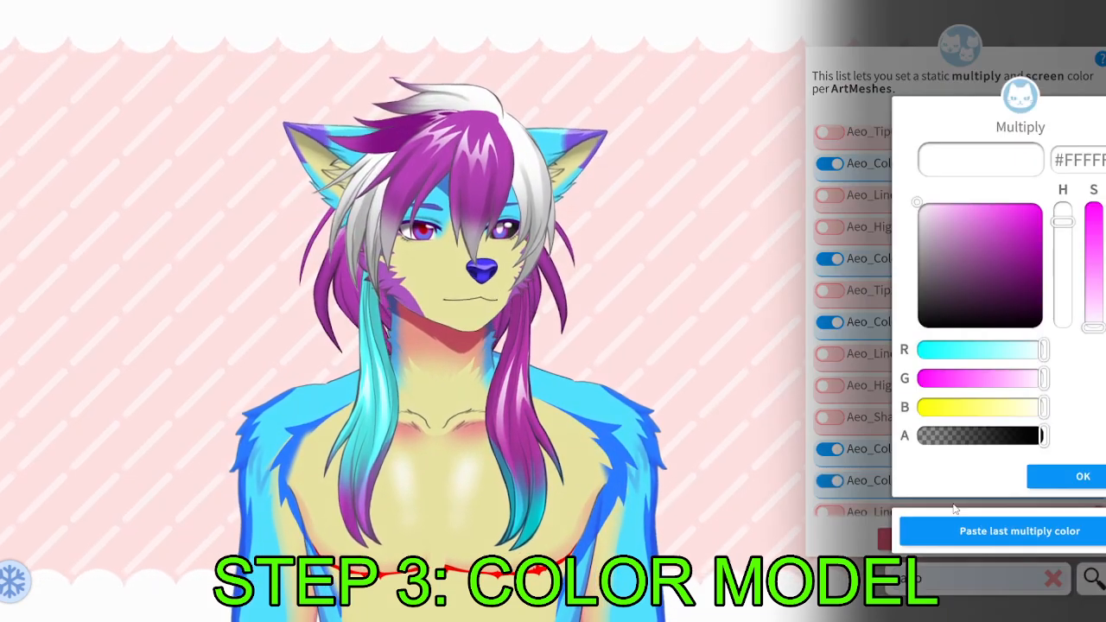
click(997, 531)
click(1057, 479)
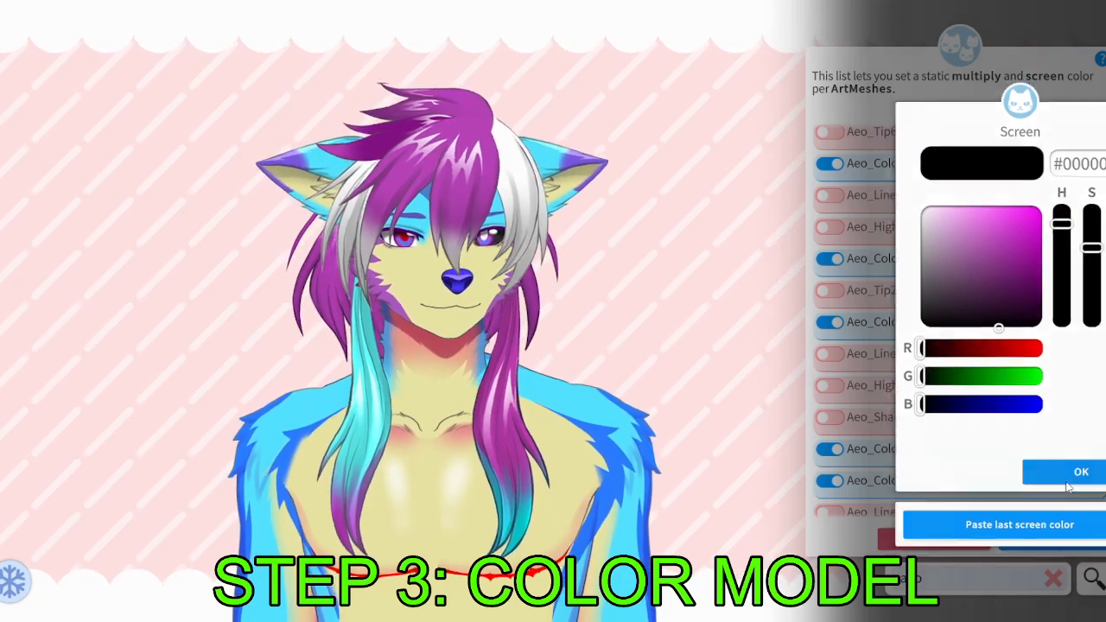
click(1061, 476)
Clear the ArtMesh filter, select the white bang beside the central front bang, and enable Aeo_Color7 with the last multiply color.
scroll(599, 38, up, 3)
drag(599, 39, 669, 319)
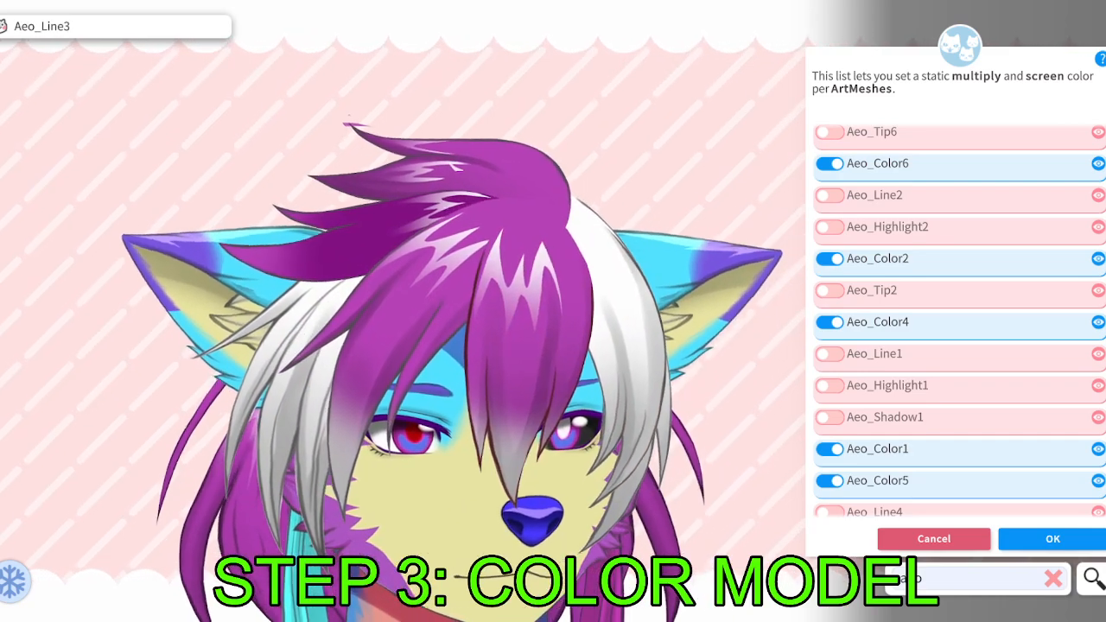
click(1053, 579)
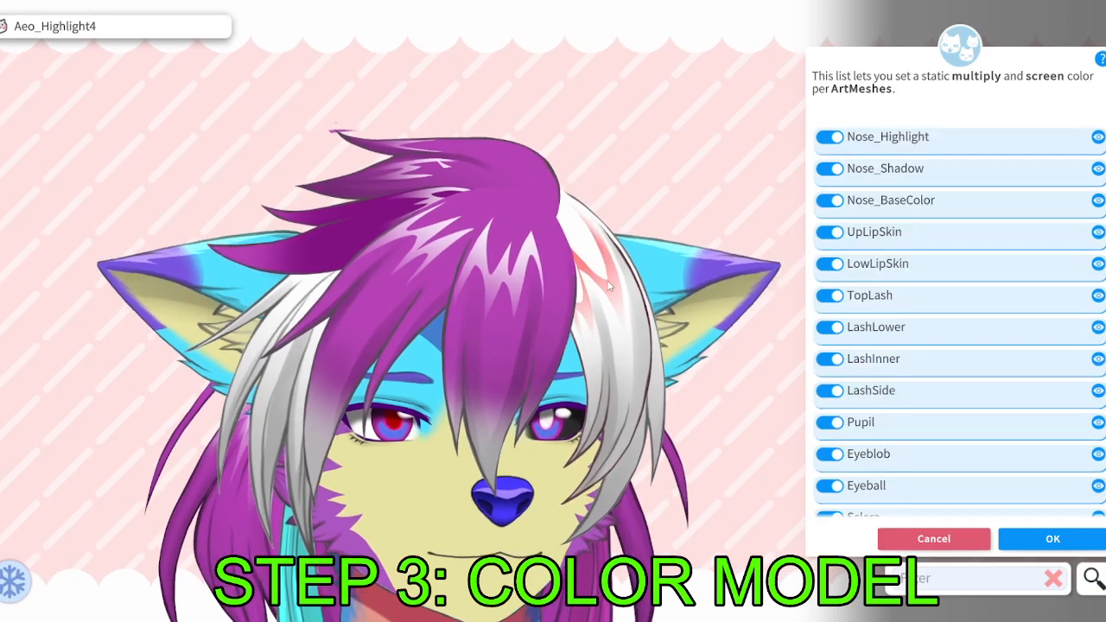
click(591, 237)
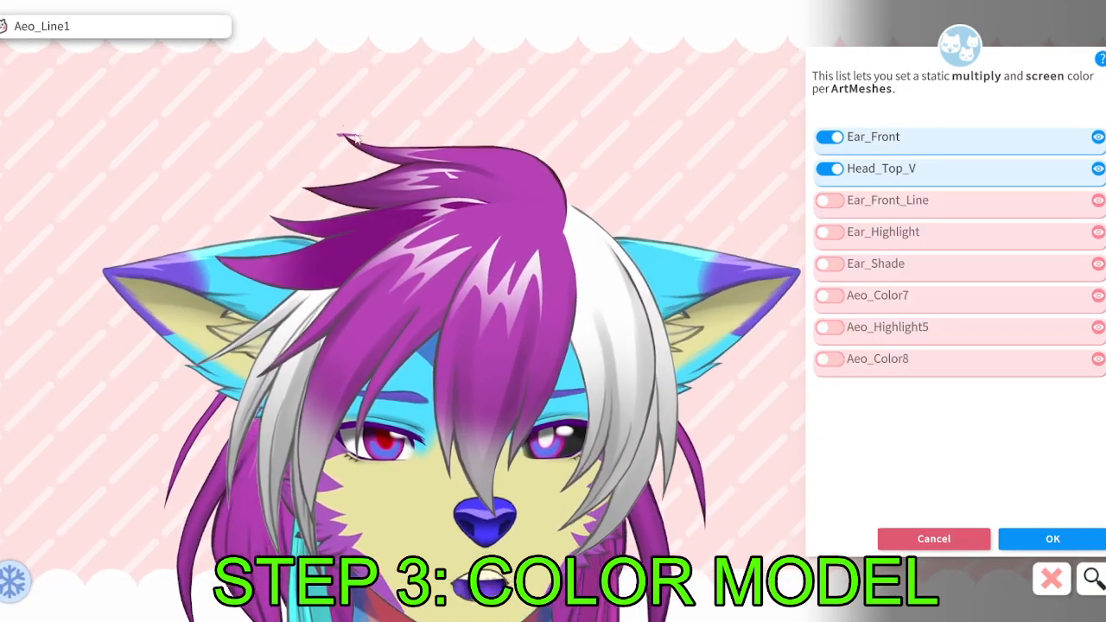
click(829, 295)
click(1019, 530)
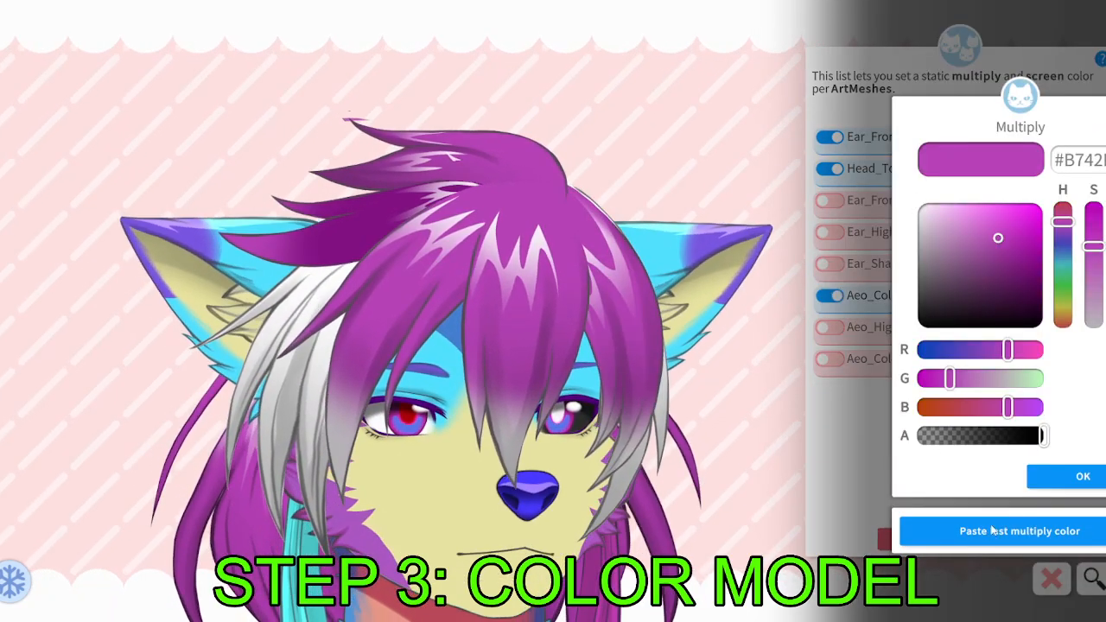
click(1067, 480)
click(1075, 477)
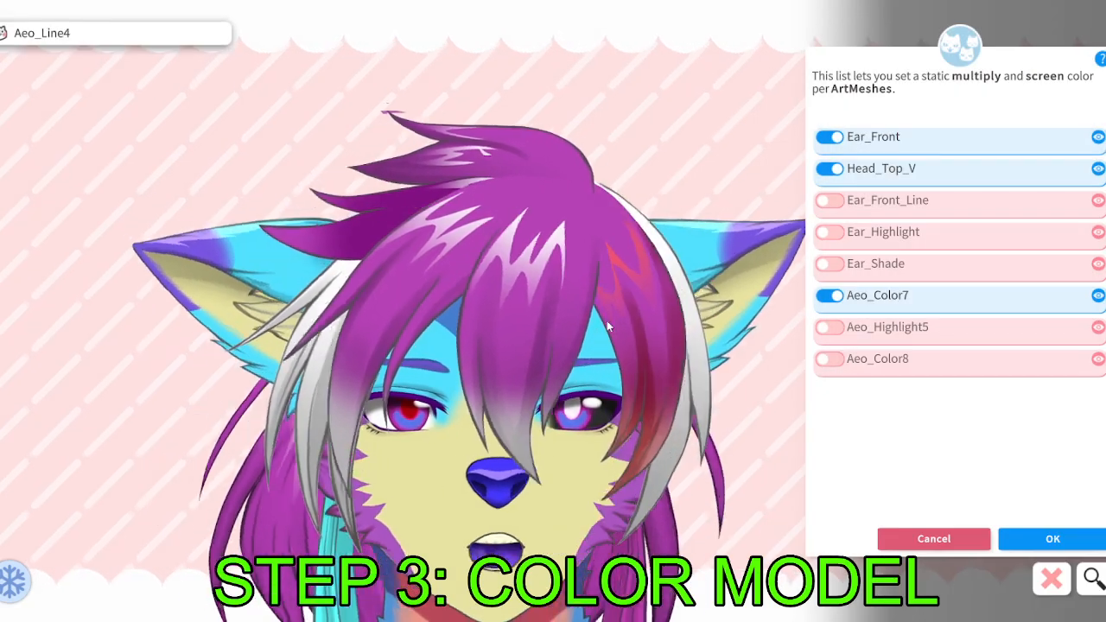
Select the outer white bang behind Aeo_Color7 and enable coloring for Aeo_Color8 with the last multiply color.
click(696, 300)
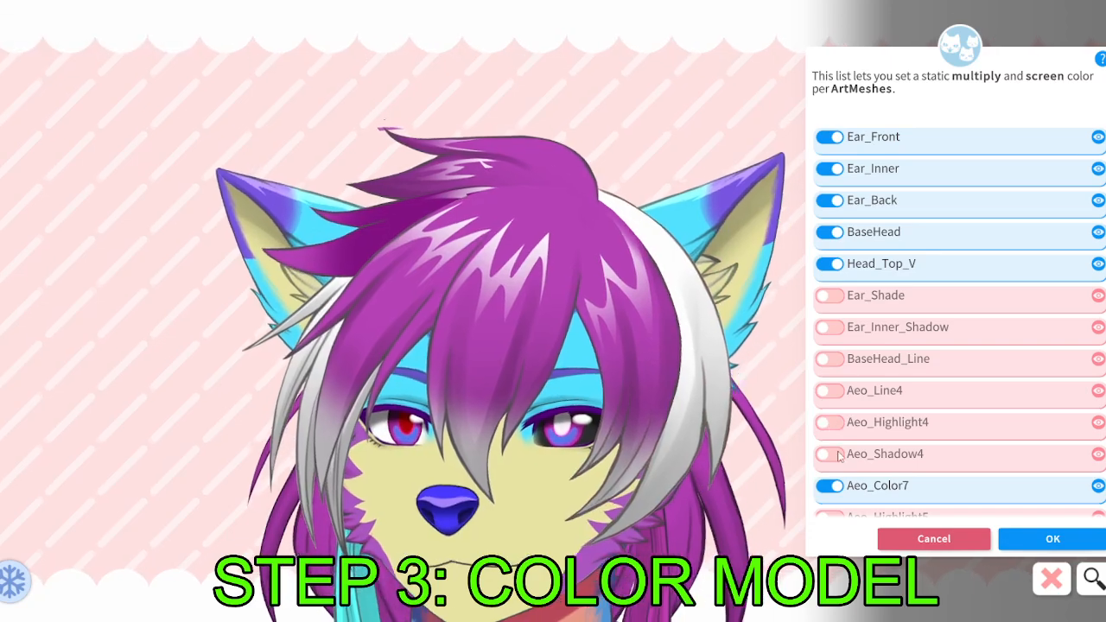
scroll(837, 458, down, 1)
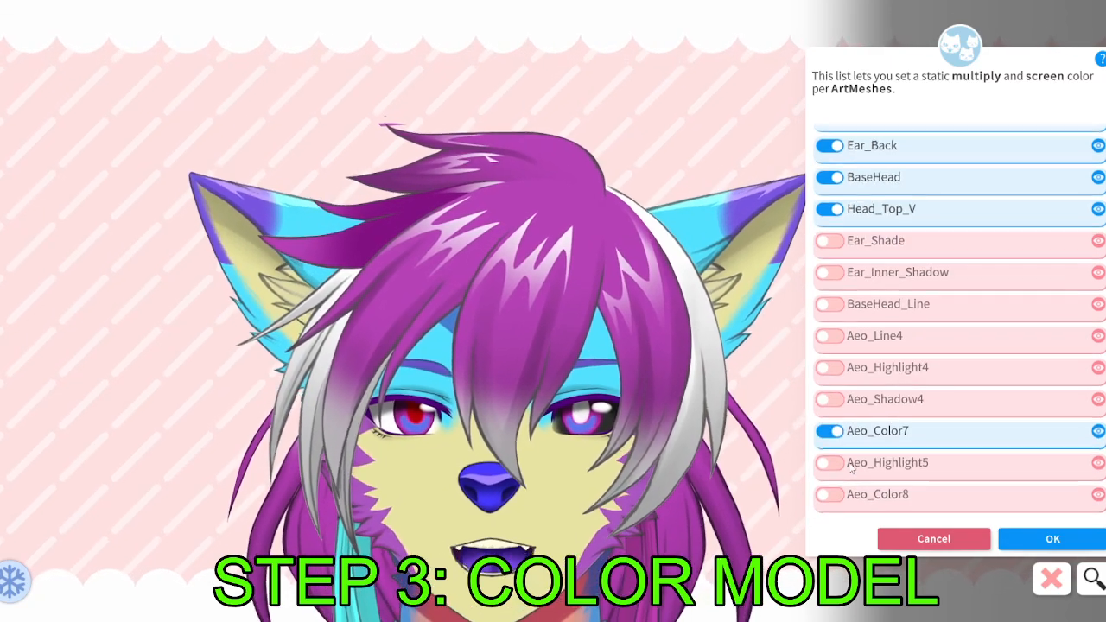
click(830, 497)
click(1001, 527)
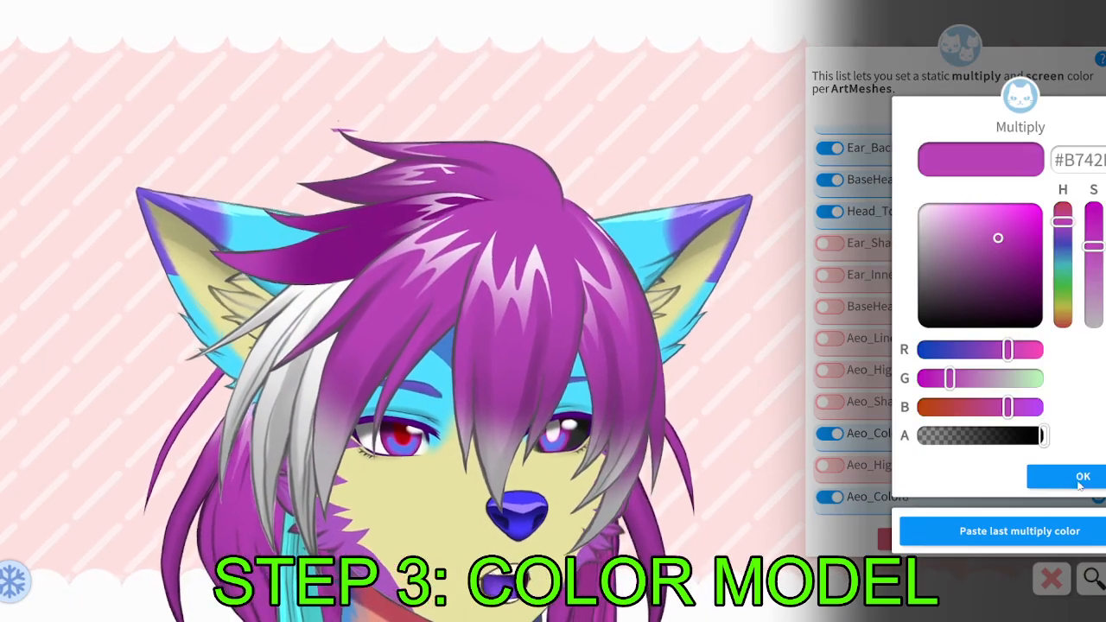
click(1071, 471)
click(1034, 531)
click(1062, 479)
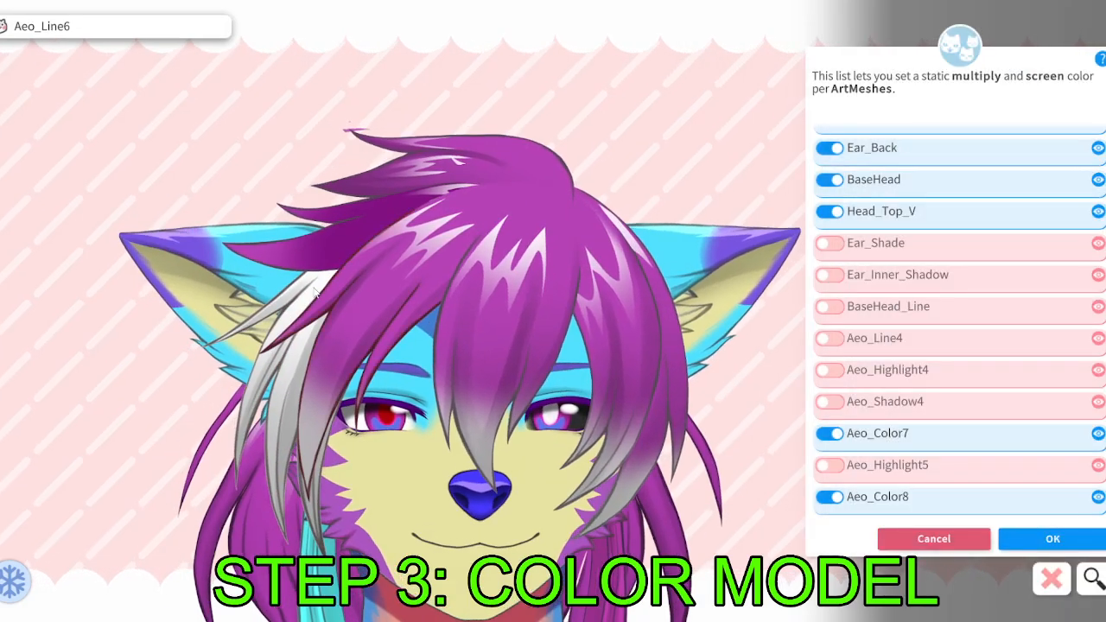
Select the remaining white bang on the opposite side of the face and enable Aeo_Color9 with the last multiply color.
click(350, 306)
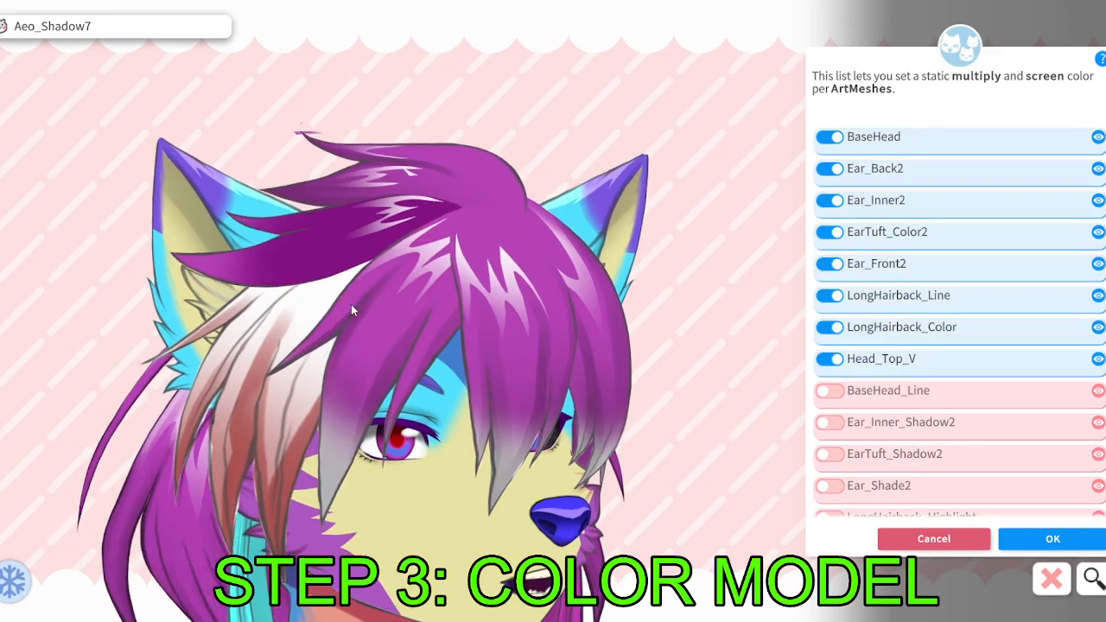
scroll(851, 498, down, 2)
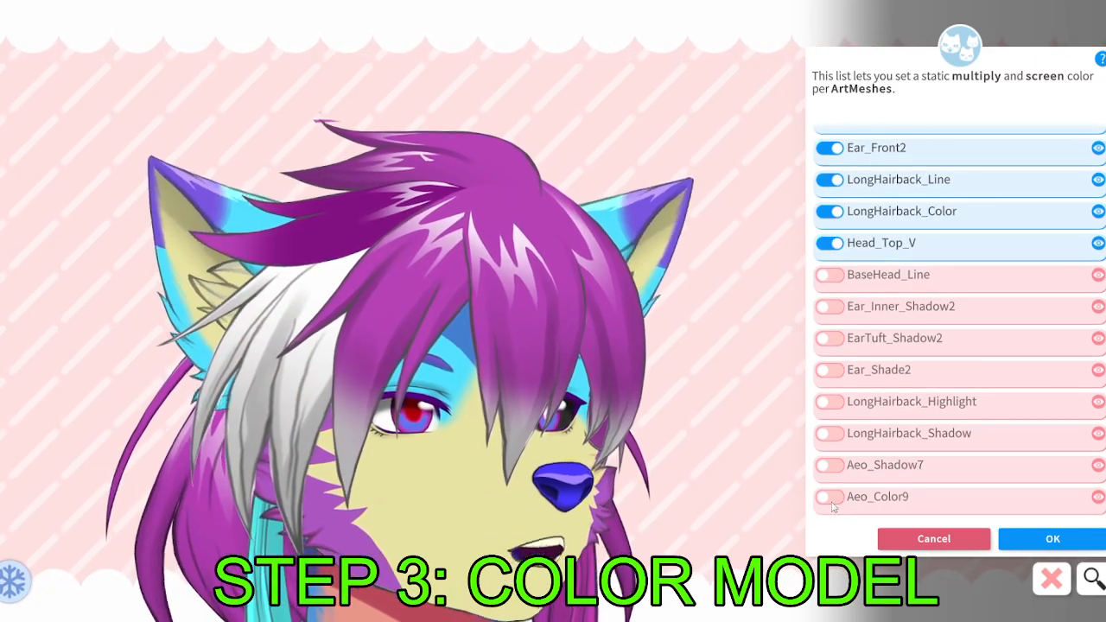
click(830, 497)
click(1015, 531)
click(1076, 476)
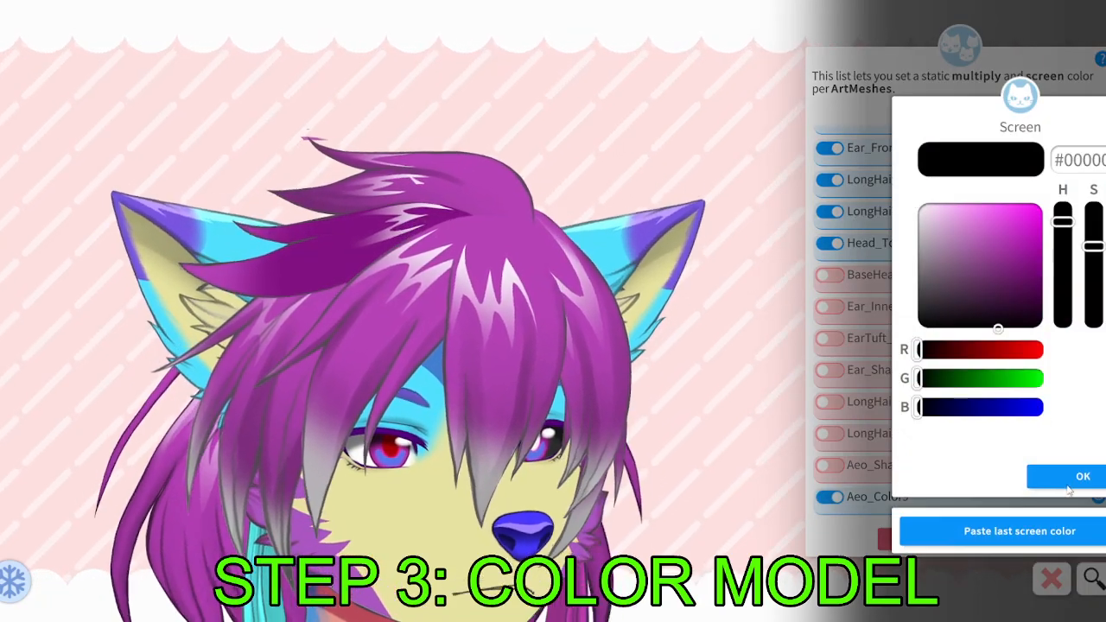
click(1068, 484)
click(720, 256)
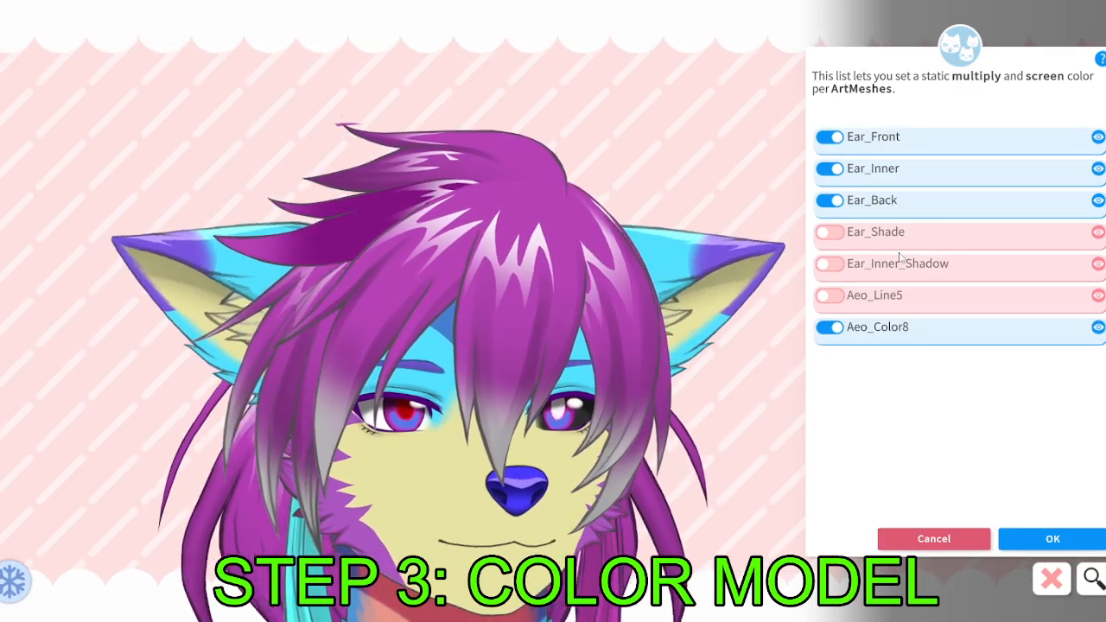
click(883, 208)
click(1054, 475)
click(1076, 477)
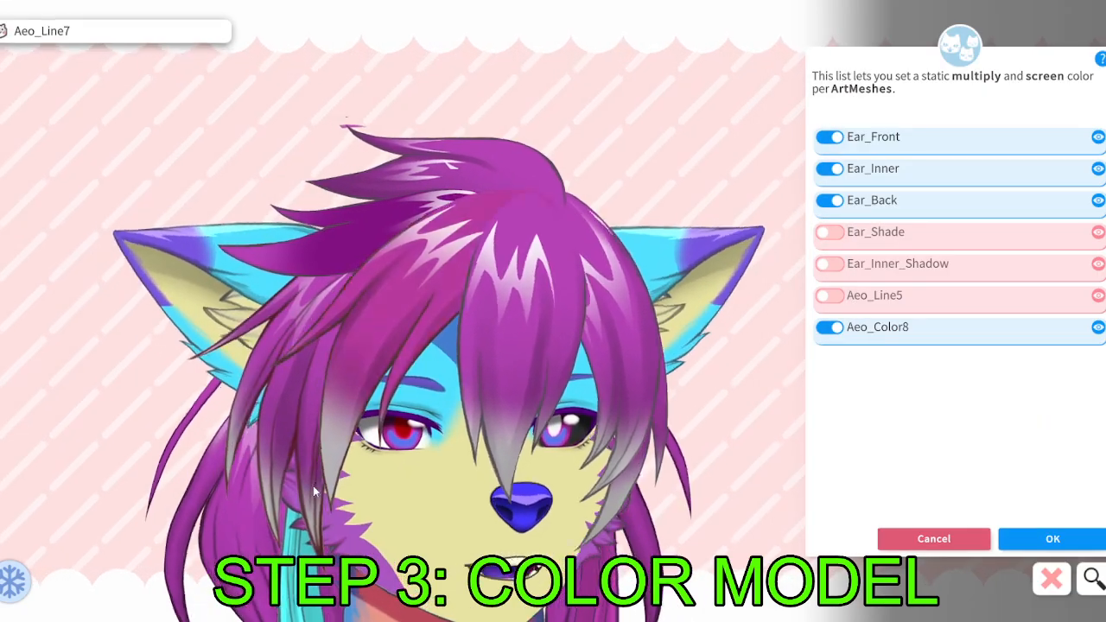
Select the gray-tipped bang beside the red eye and enable Aeo_Tip6 with a cyan-blue multiply color and default screen color.
click(316, 491)
scroll(872, 393, down, 3)
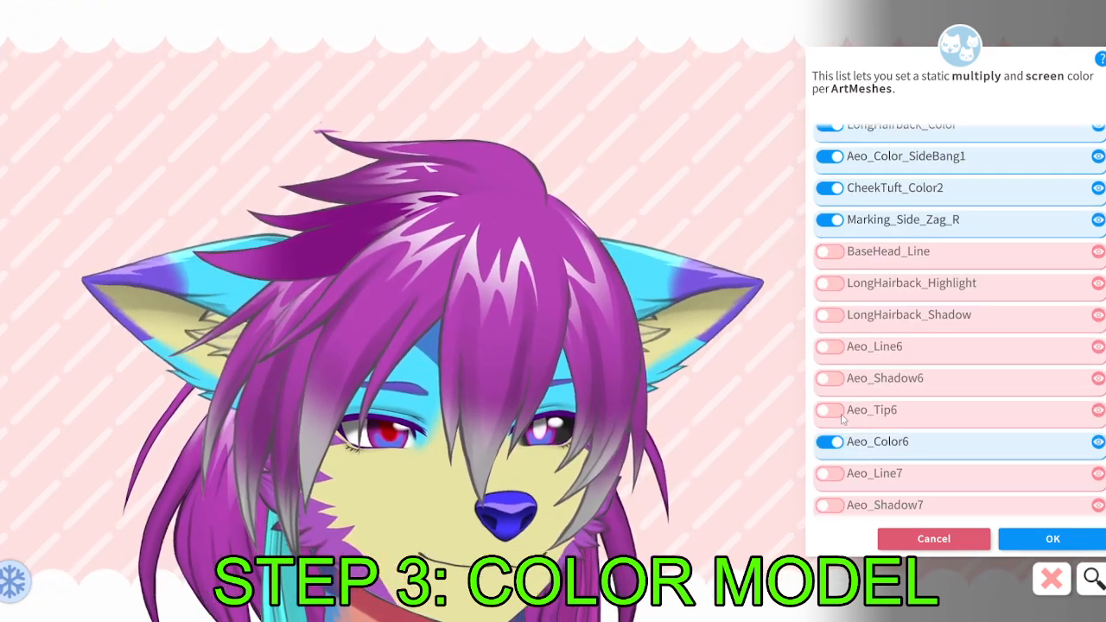
click(829, 409)
click(1015, 527)
click(1076, 471)
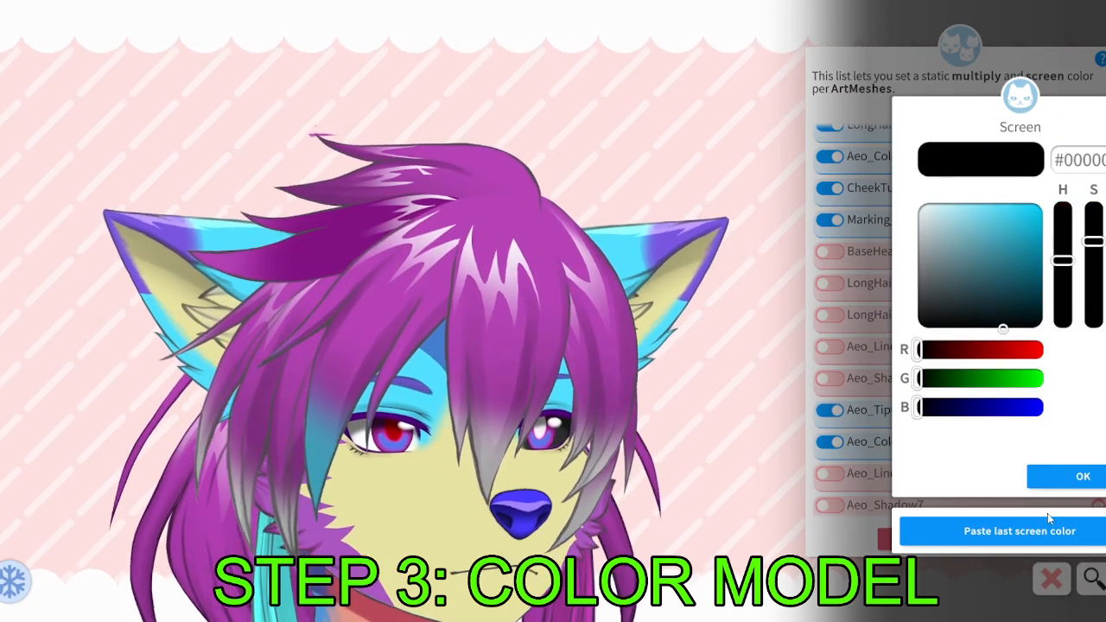
click(1080, 476)
Select the outer gray-tipped bang behind it and enable coloring for Aeo_Tip7 with the last cyan-blue multiply color.
scroll(924, 490, down, 1)
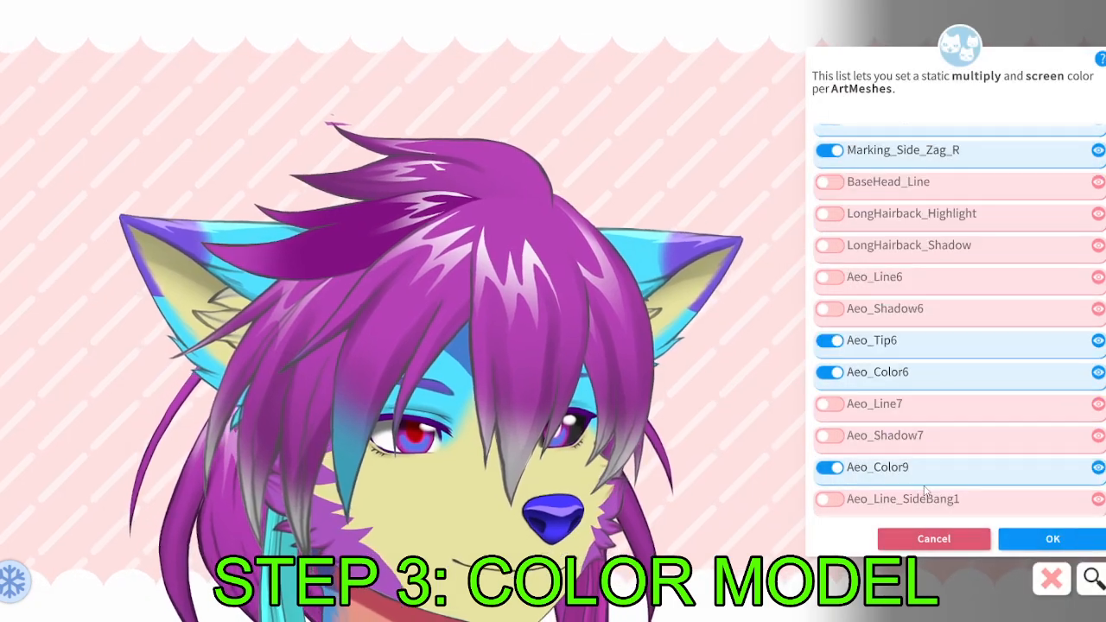
scroll(924, 490, down, 1)
click(303, 481)
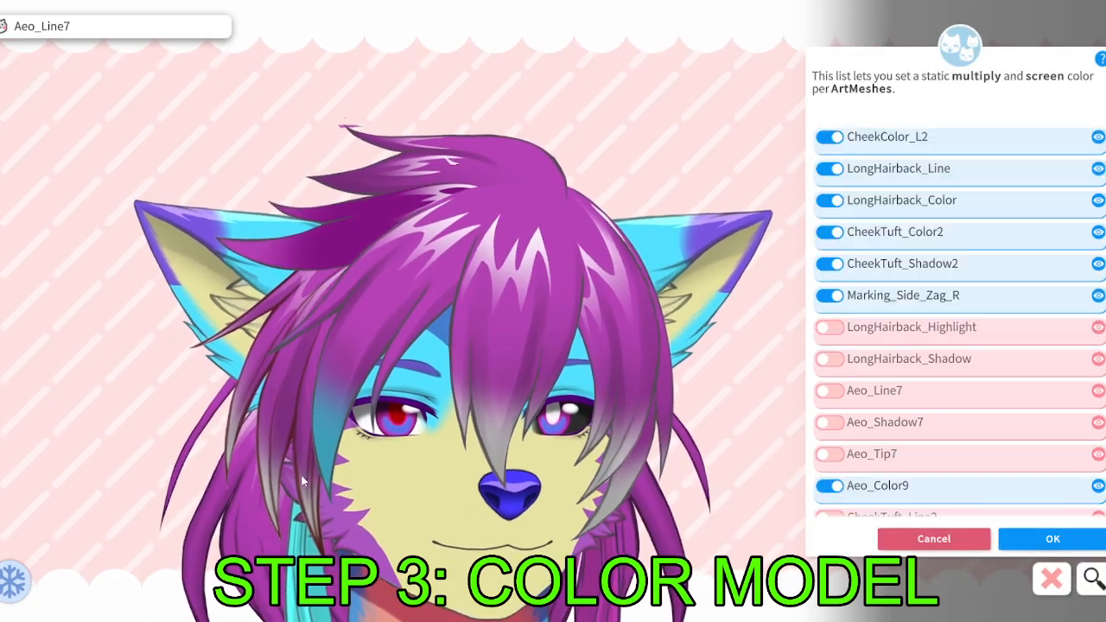
click(829, 453)
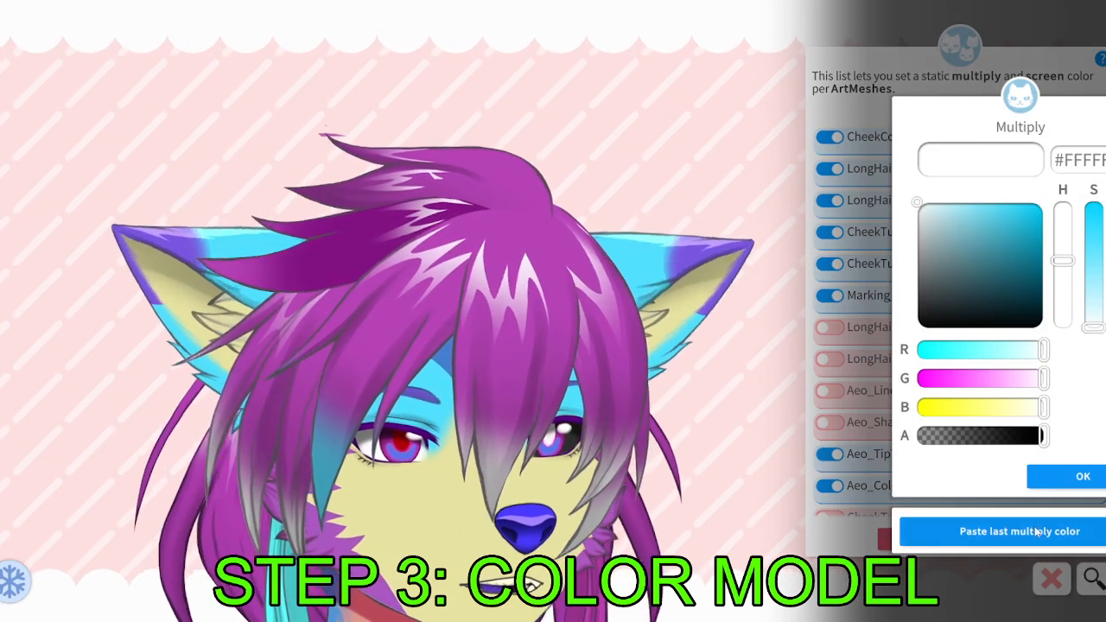
click(1035, 531)
click(1036, 531)
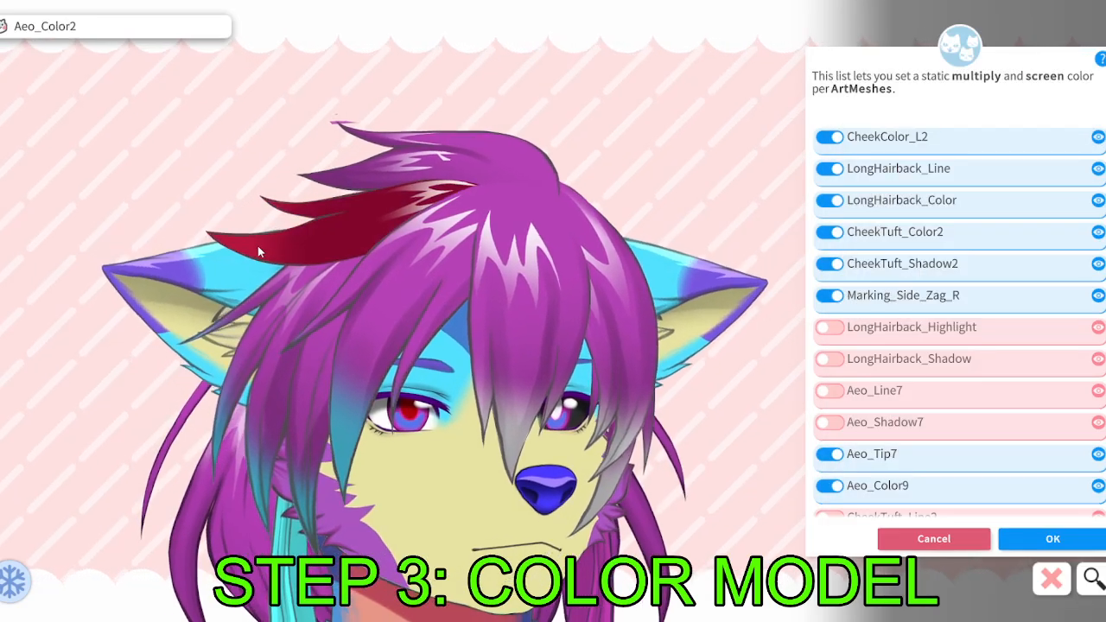
Select the swept-back hair spike above the ear and enable coloring for Aeo_Tip2 with the last cyan-blue multiply color.
click(257, 245)
click(829, 327)
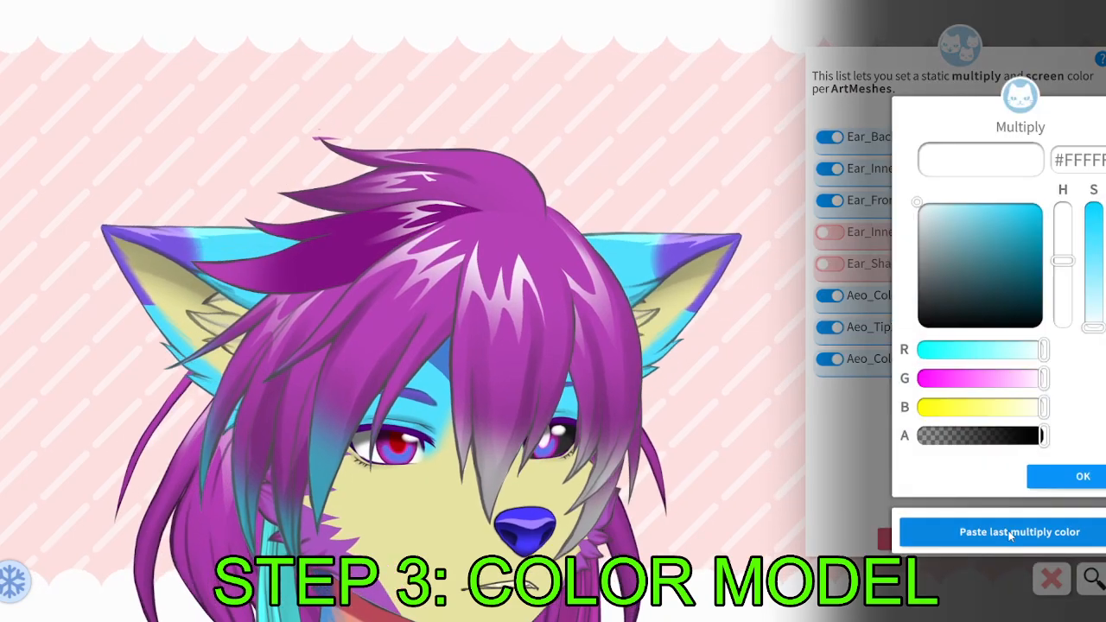
click(1009, 532)
click(1009, 532)
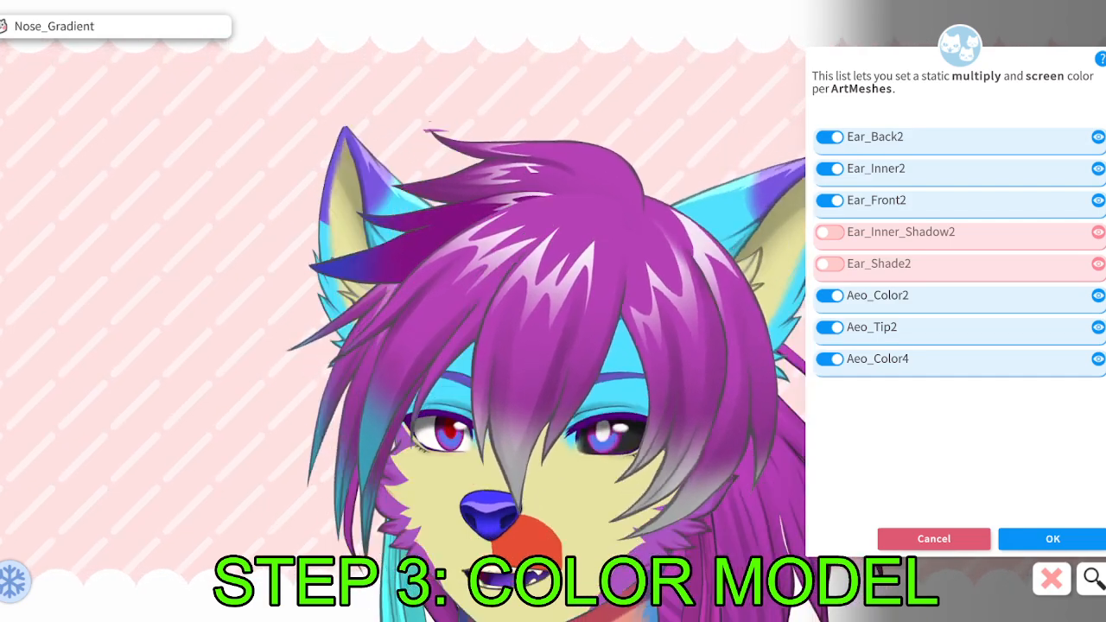
Select the central front bang and enable coloring for Aeo_Tip3, reusing the last cyan-blue multiply color and keeping the default screen color.
click(679, 163)
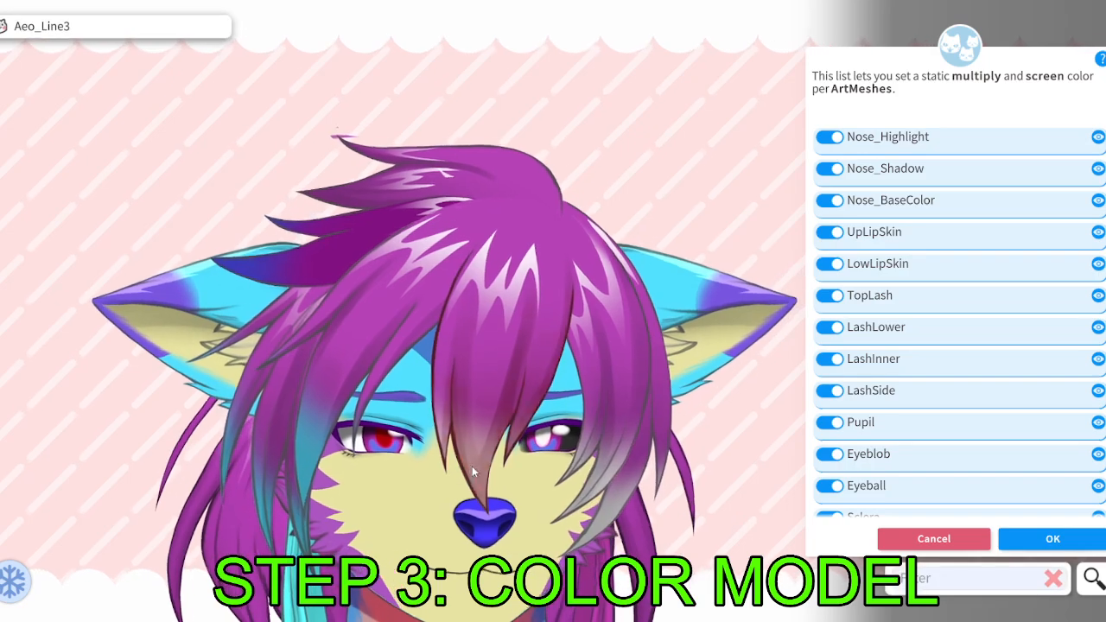
scroll(863, 458, down, 10)
click(838, 467)
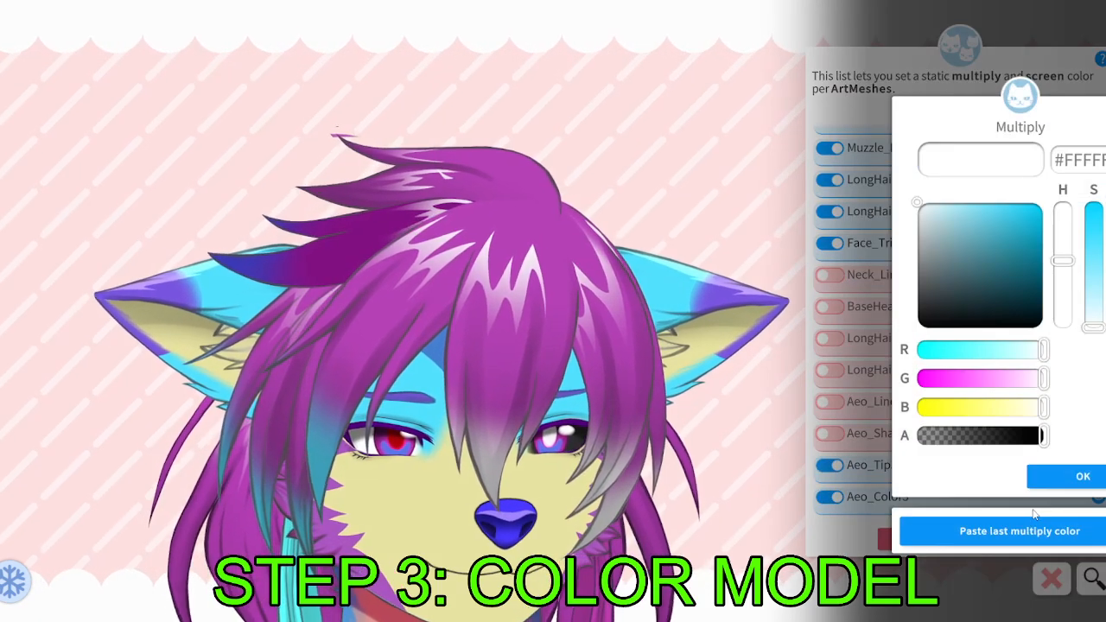
click(1036, 530)
click(1064, 478)
click(1059, 481)
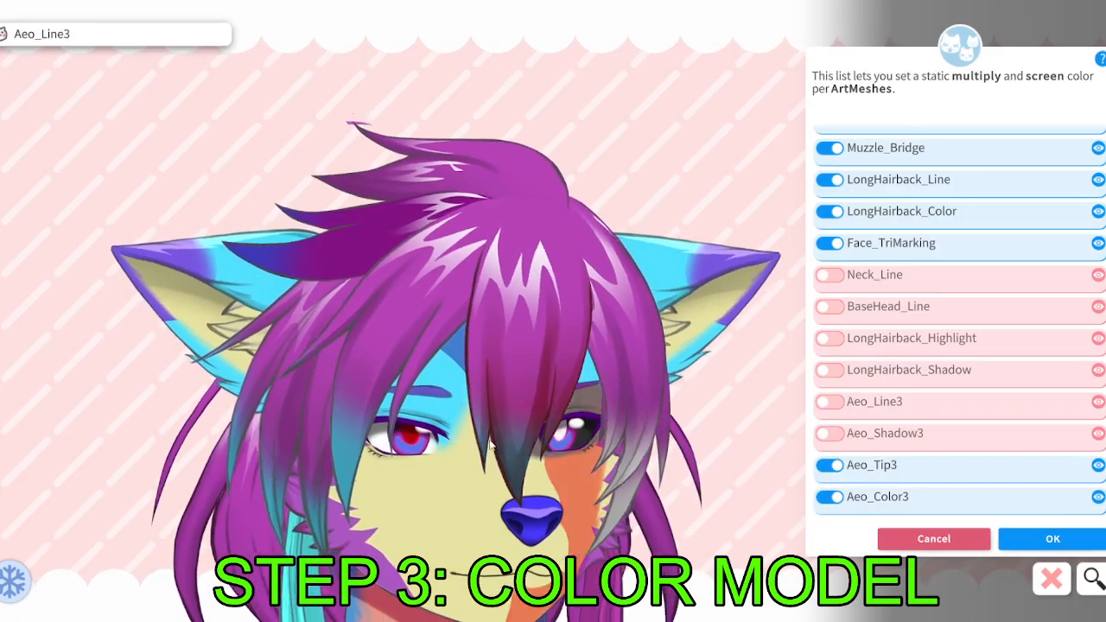
Select the outer gray-tipped bang beside the dark eye and enable Aeo_Tip5 with the last cyan-blue multiply color and default screen color.
click(619, 505)
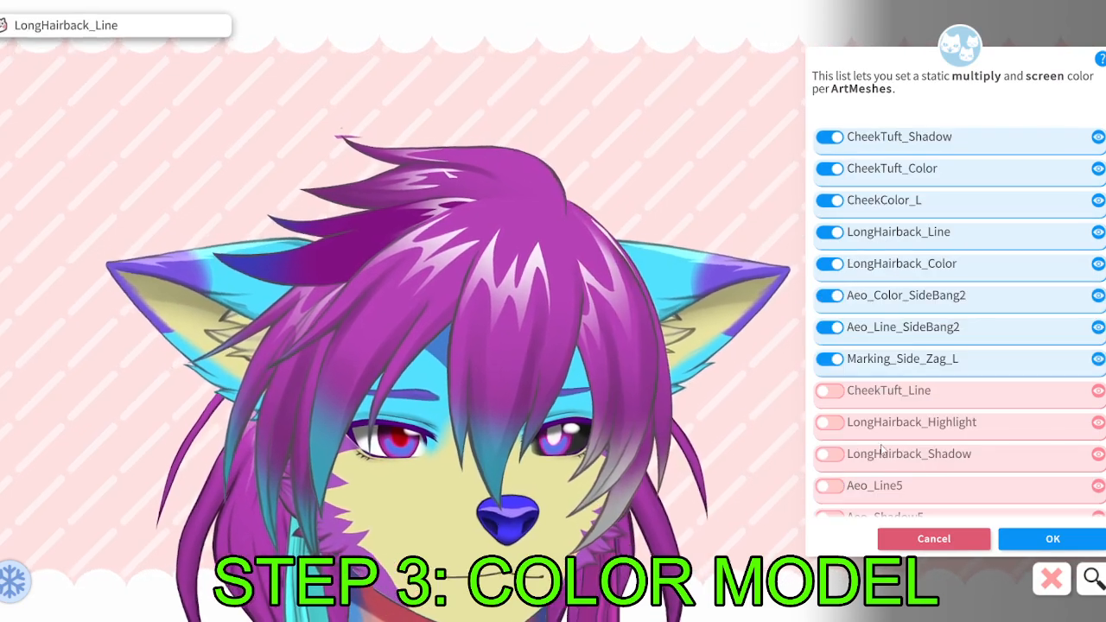
scroll(871, 452, down, 3)
click(838, 447)
click(959, 530)
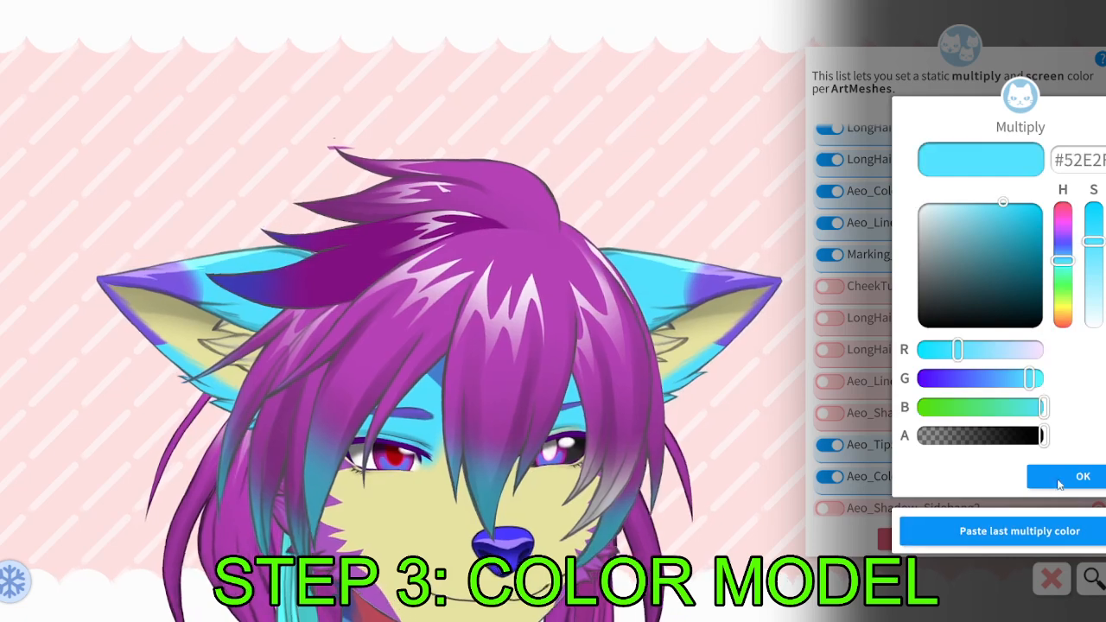
click(1082, 476)
click(1074, 475)
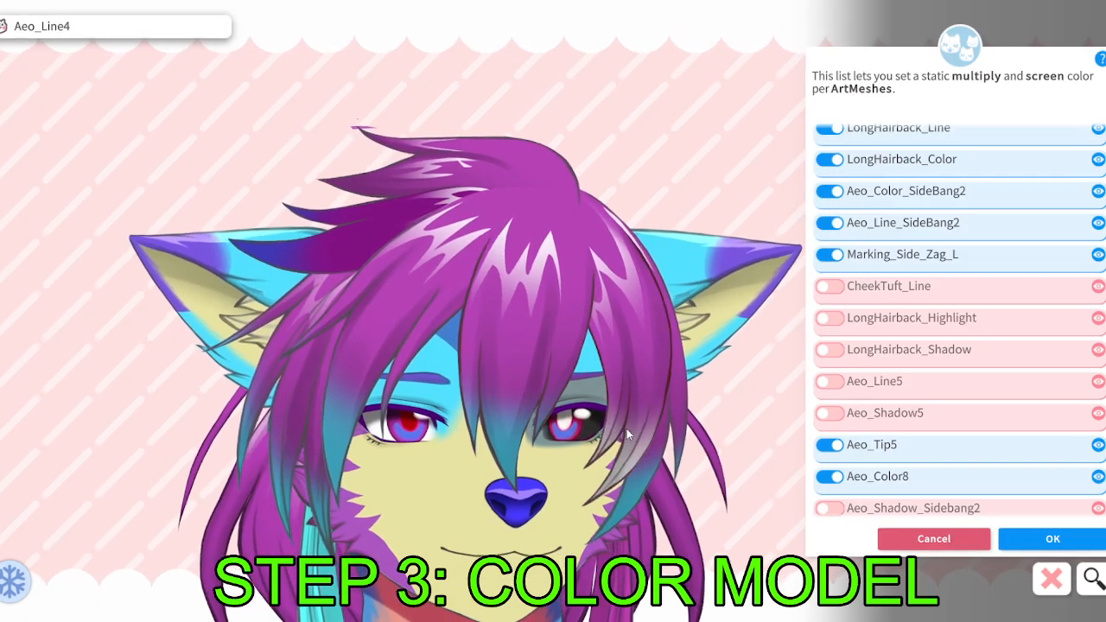
Select the remaining gray-tipped bang by the dark eye and enable Aeo_Tip4 with the last cyan-blue multiply color and default screen color.
click(628, 466)
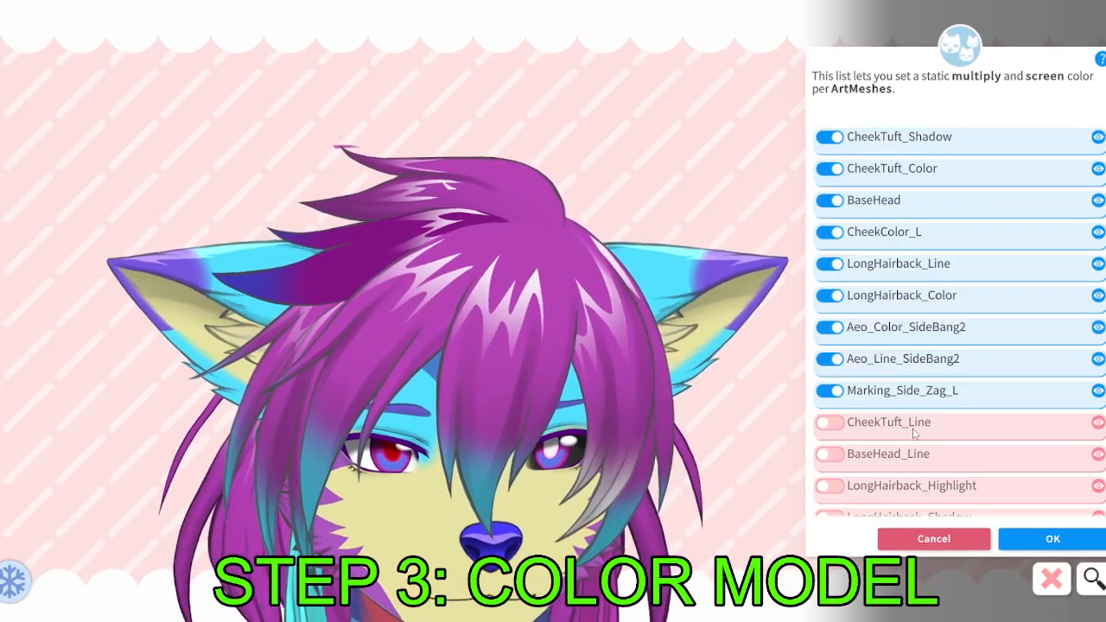
scroll(942, 425, down, 4)
click(826, 474)
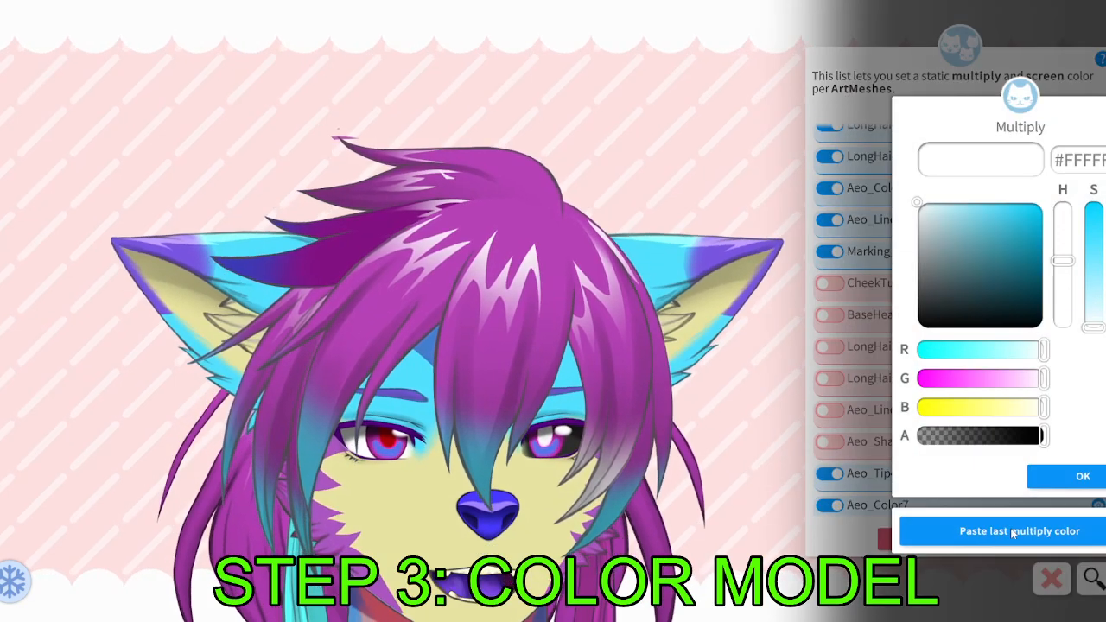
click(967, 529)
click(1081, 474)
click(1081, 474)
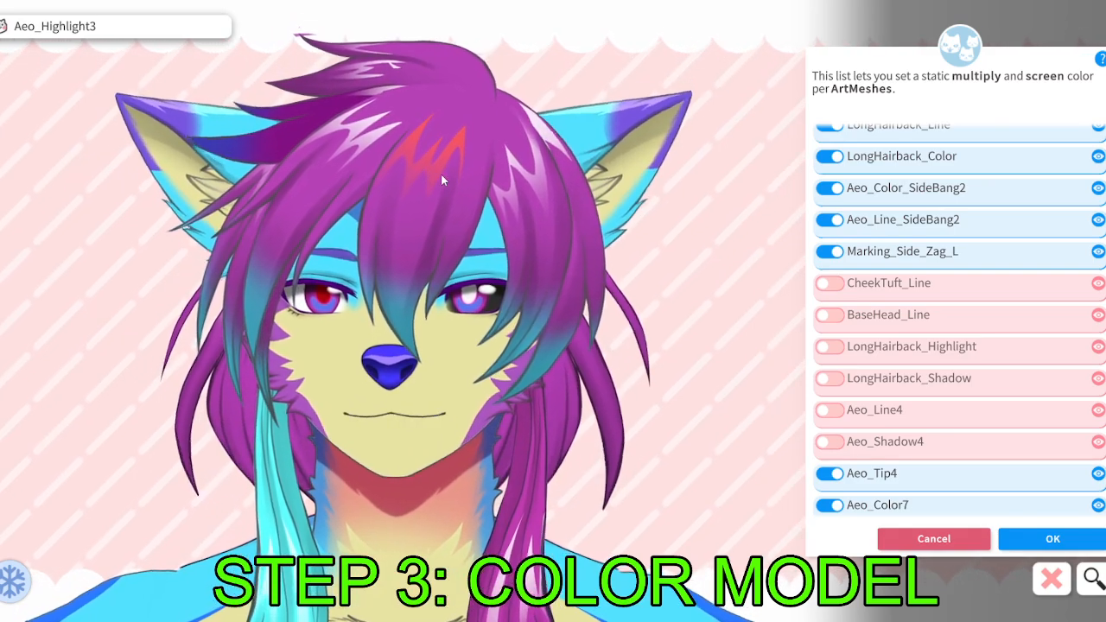
Select the central bang's highlight and enable Aeo_Highlight3 with a light-pink multiply color and default screen color.
click(440, 174)
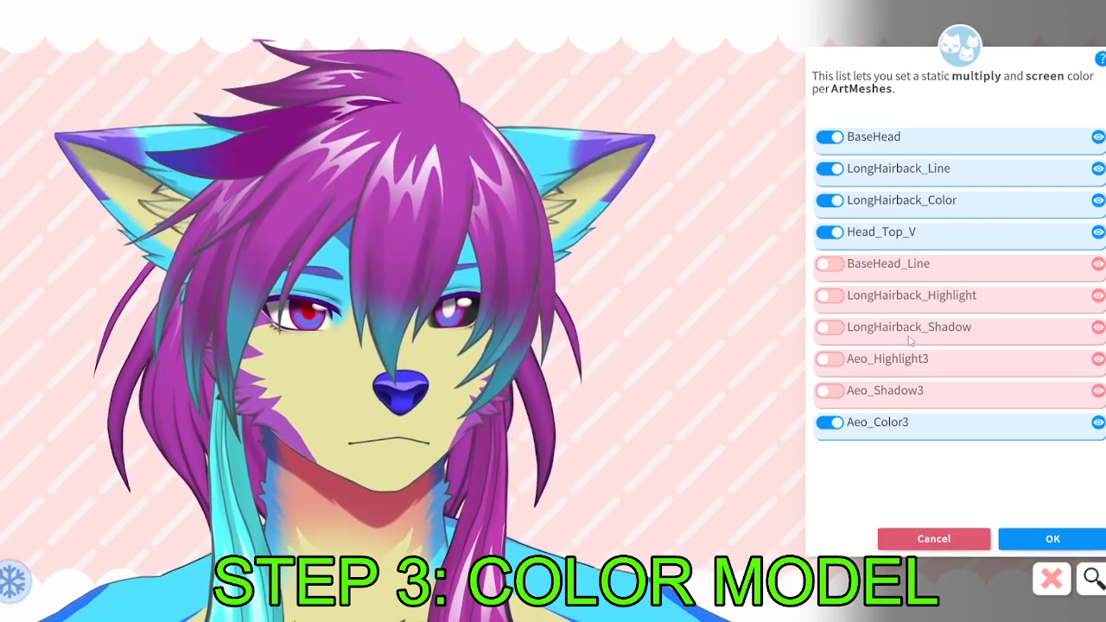
click(839, 362)
drag(993, 376, 989, 393)
click(989, 408)
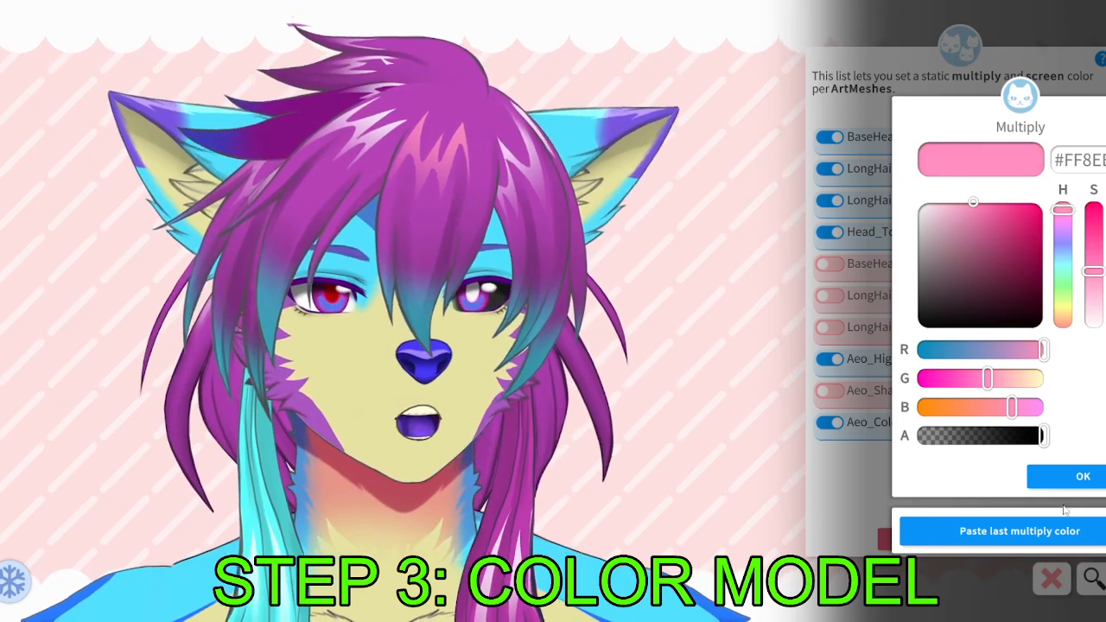
click(1090, 482)
click(1082, 477)
Select the highlight of the bang above the red eye and enable Aeo_Highlight6 with the last light-pink multiply color.
click(366, 138)
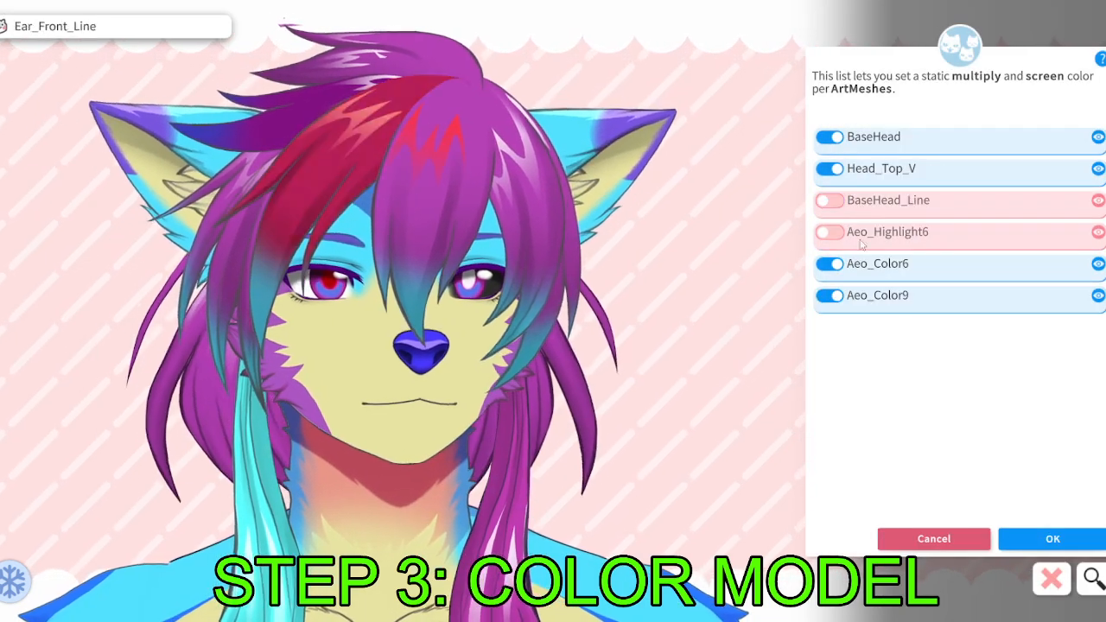
click(829, 232)
click(1019, 522)
click(1078, 466)
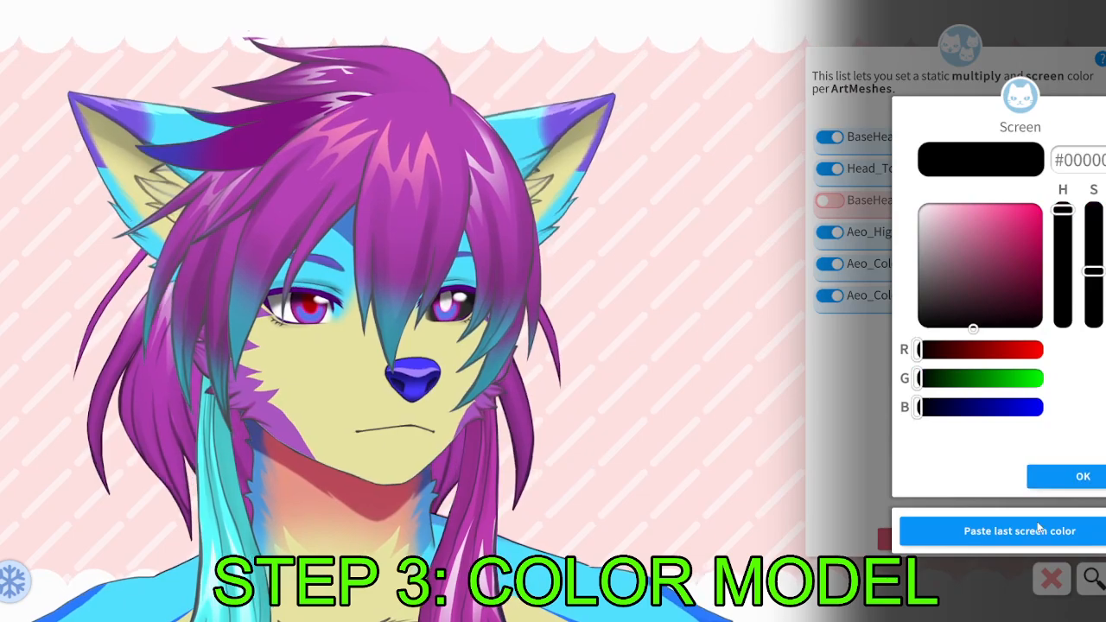
click(1055, 471)
Select the highlight of the bang above the dark eye and enable Aeo_Highlight4 with the last light-pink multiply color.
click(542, 187)
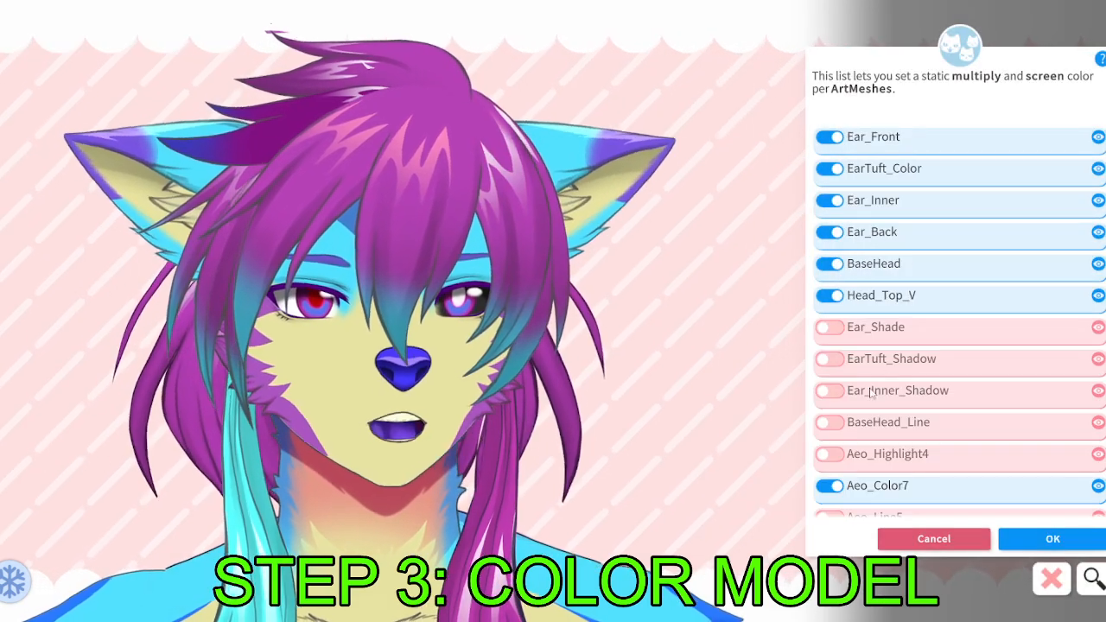
click(829, 454)
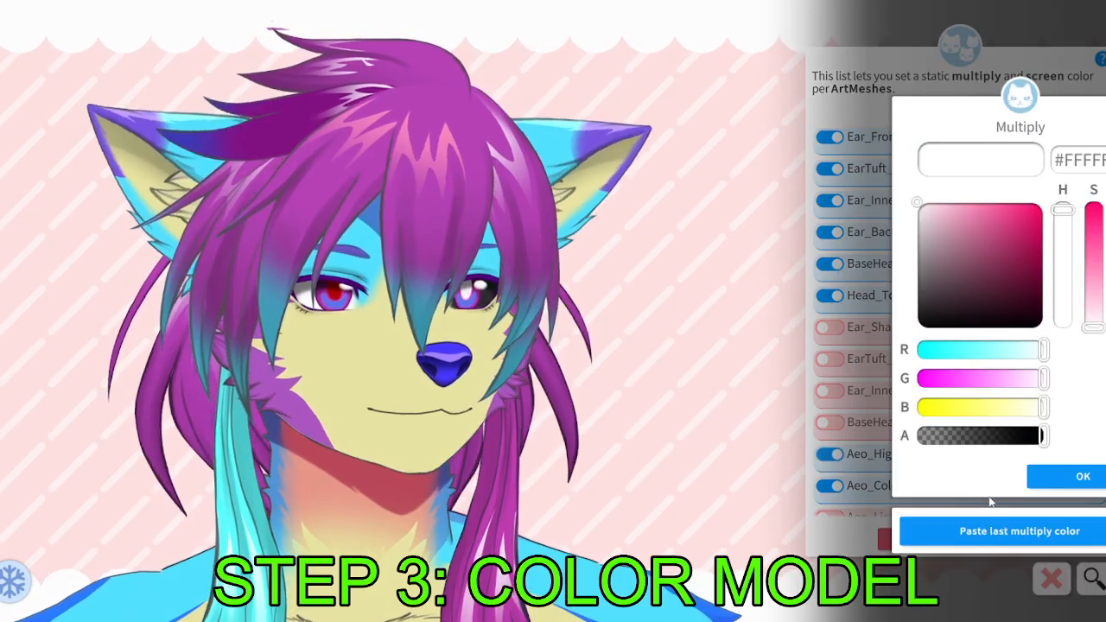
click(1019, 524)
click(1078, 472)
click(1055, 473)
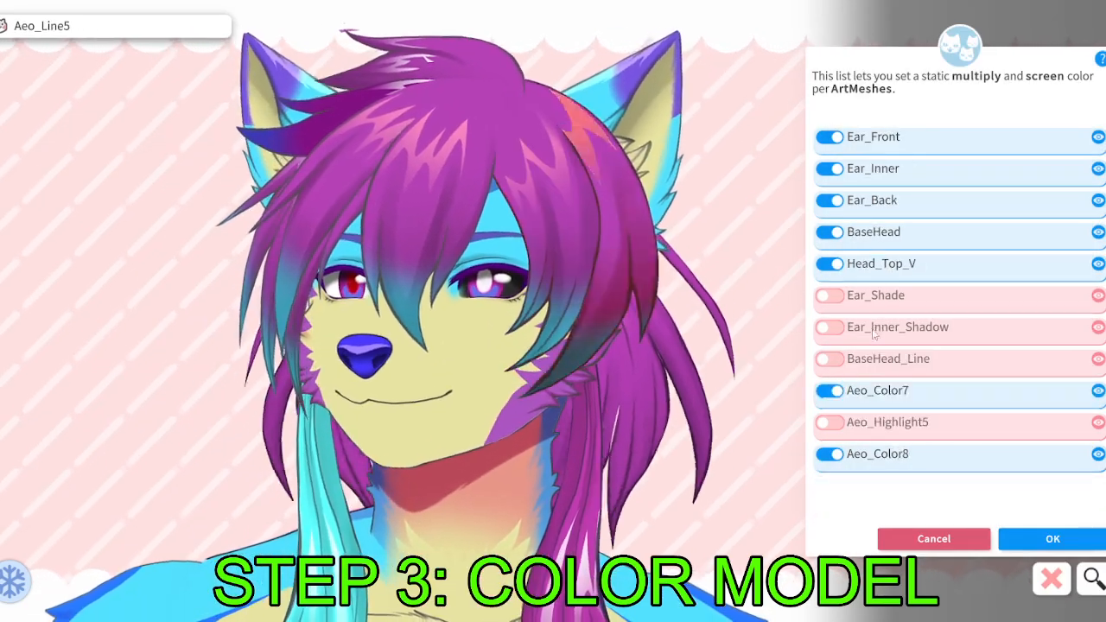
Enable Aeo_Highlight5 on the outer bang by the dark eye, reusing the last light-pink multiply color and keeping the default screen color.
click(830, 422)
click(1083, 479)
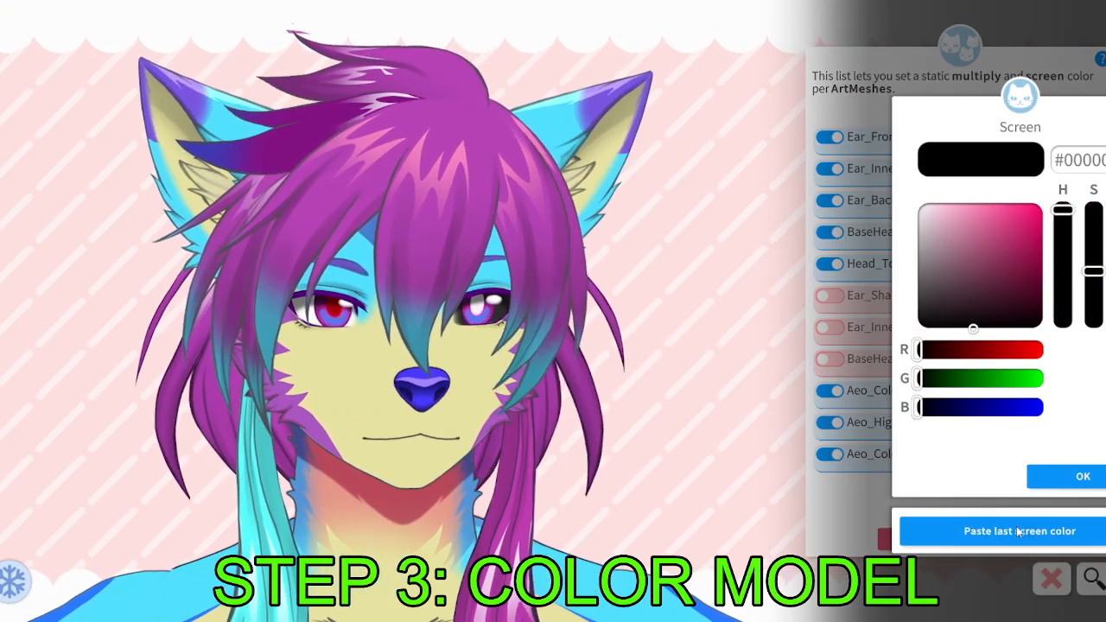
click(1057, 473)
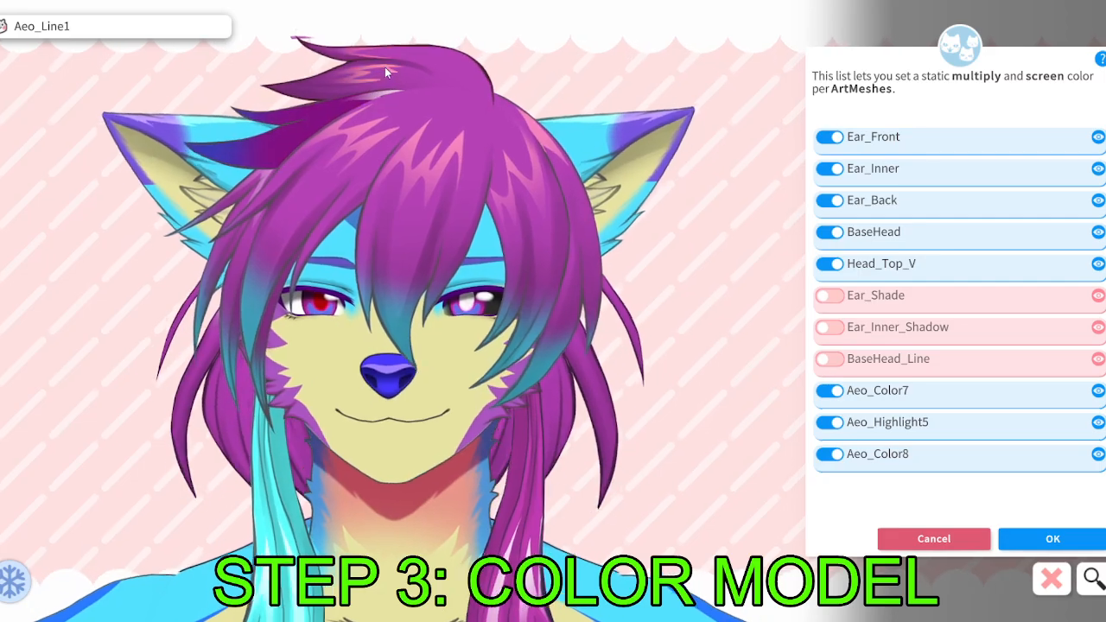
Select the hair tuft on top of the head and enable Aeo_Highlight1 with the last light-pink multiply color.
click(327, 88)
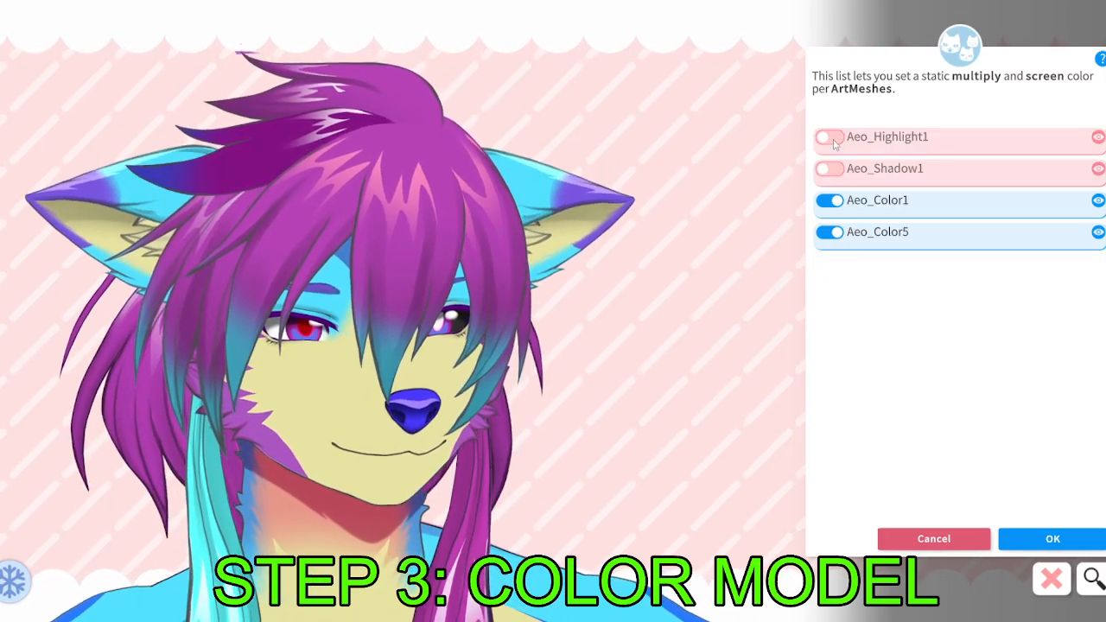
click(829, 136)
click(1019, 530)
click(1078, 474)
click(1071, 476)
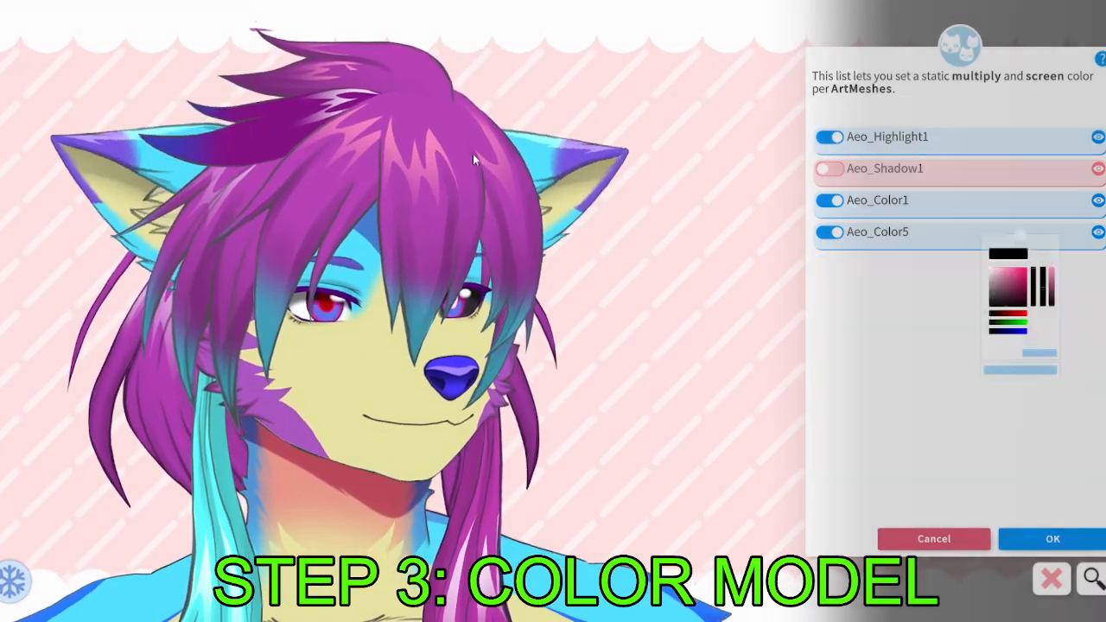
Select the swept-back hair spike's white highlight and enable Aeo_Highlight2 with the last light-pink multiply color.
click(352, 143)
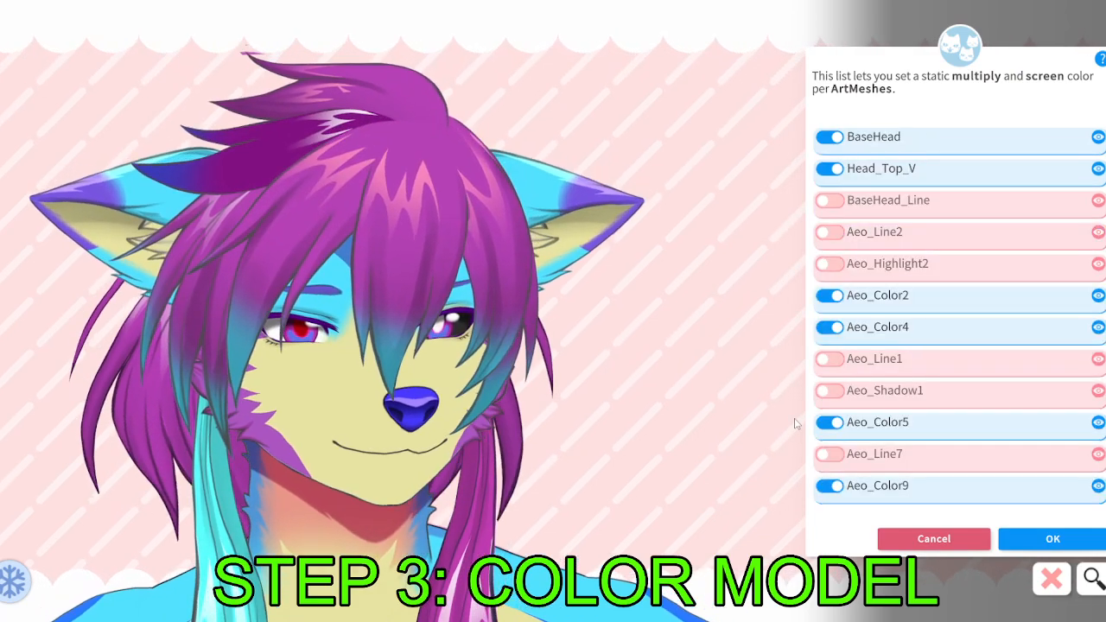
click(829, 263)
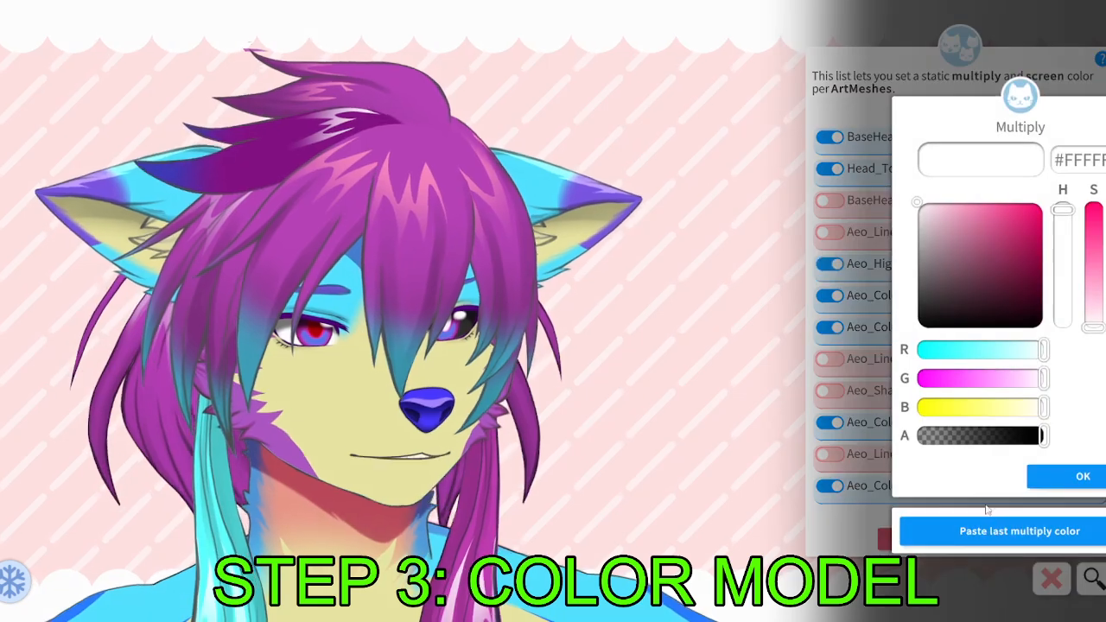
click(1020, 531)
click(1079, 474)
click(1064, 474)
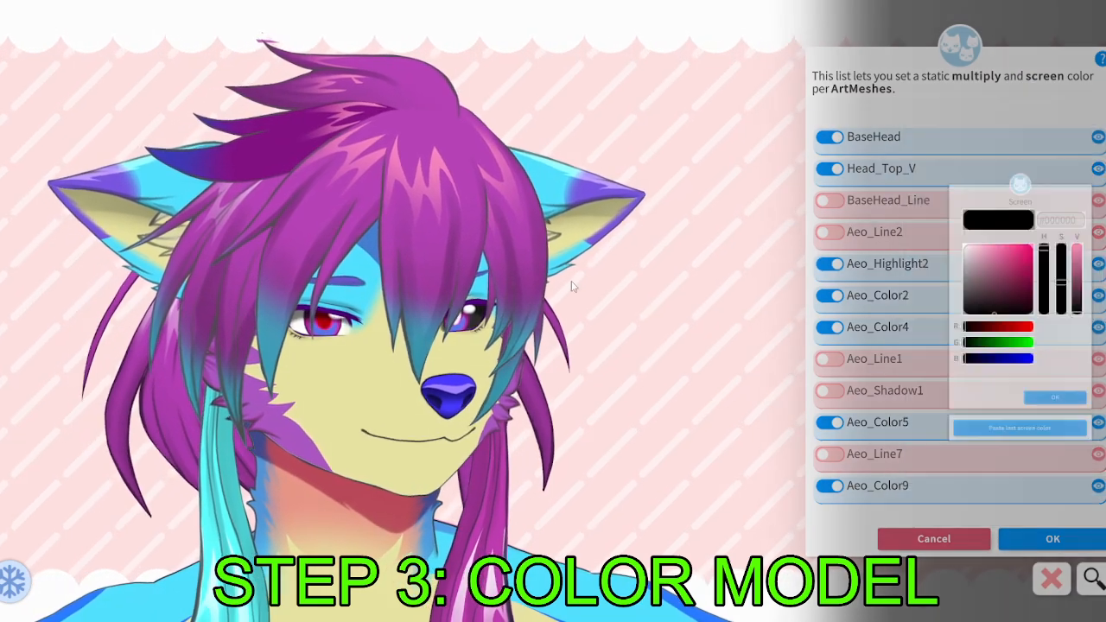
Select the swept-back hair spike above the ear and try a hot-pink multiply color on Aeo_Color2.
click(266, 157)
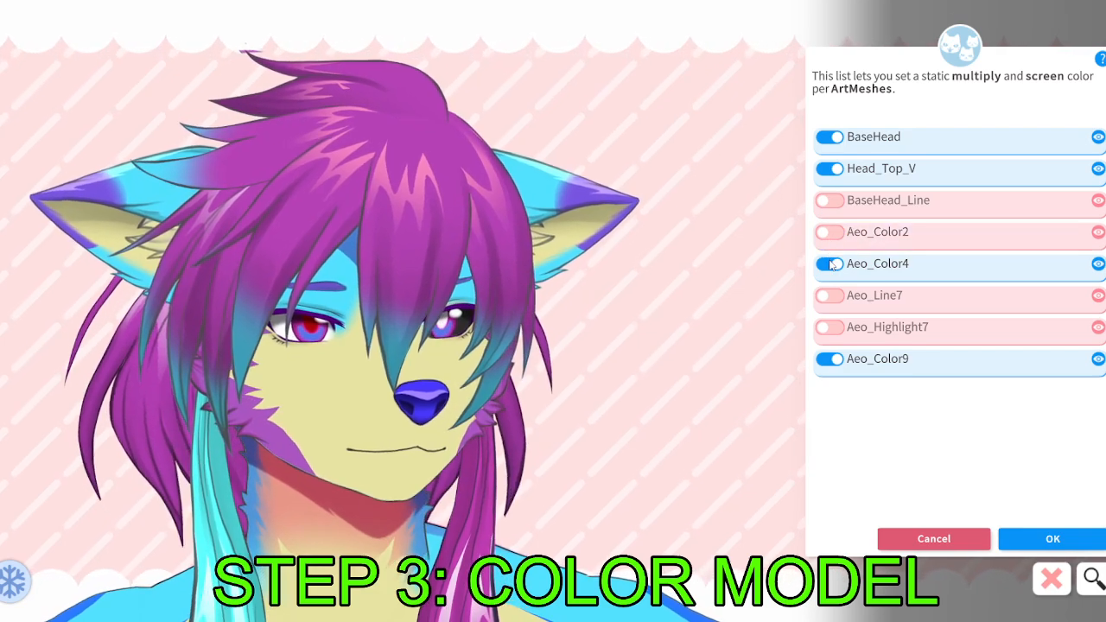
click(829, 233)
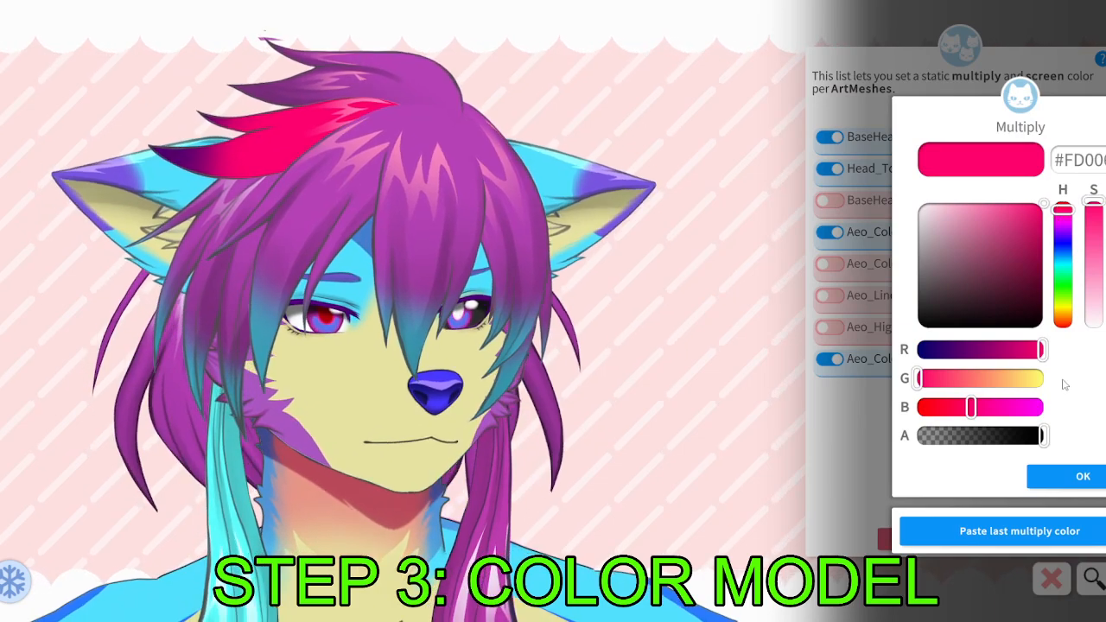
click(1083, 478)
click(1071, 454)
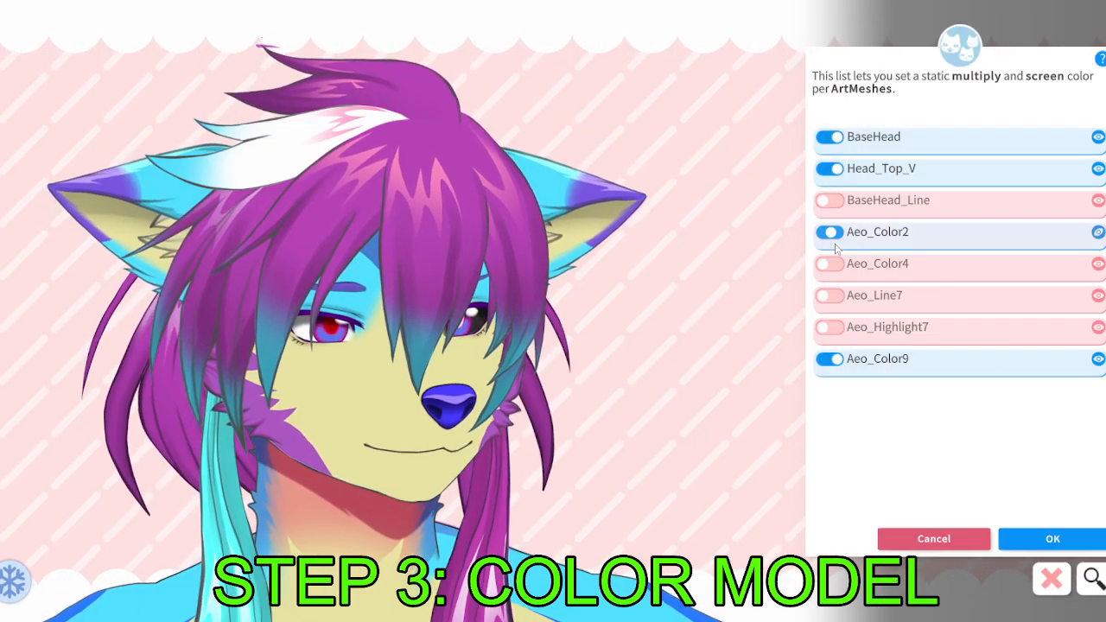
Disable coloring for Aeo_Color2 and enable Aeo_Color4 with a hot-pink multiply color and default screen color.
click(829, 232)
click(829, 263)
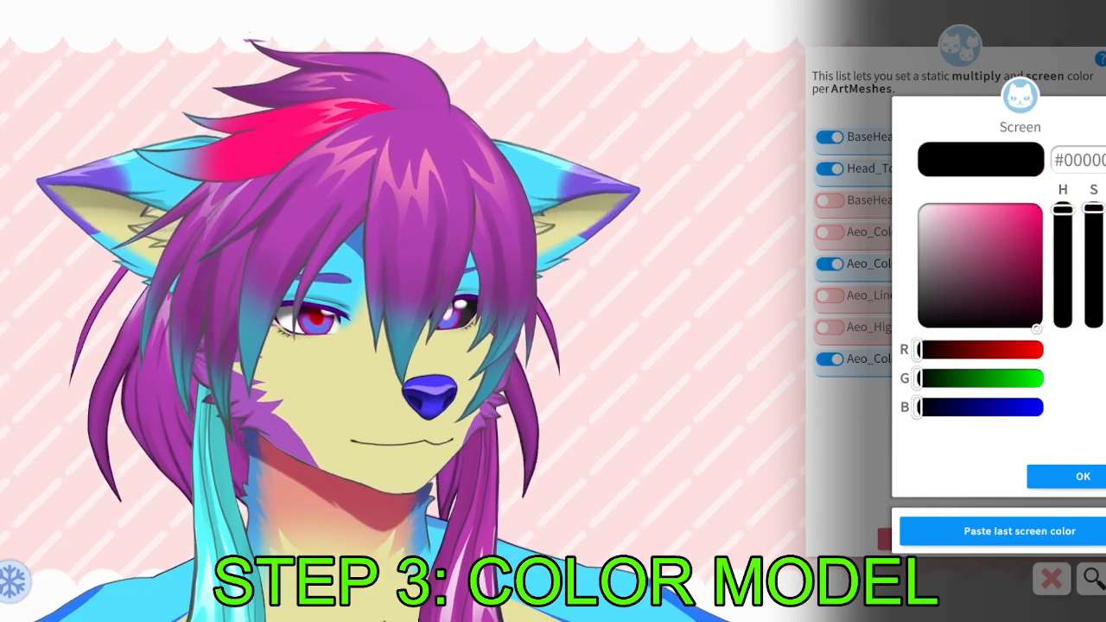
click(1082, 476)
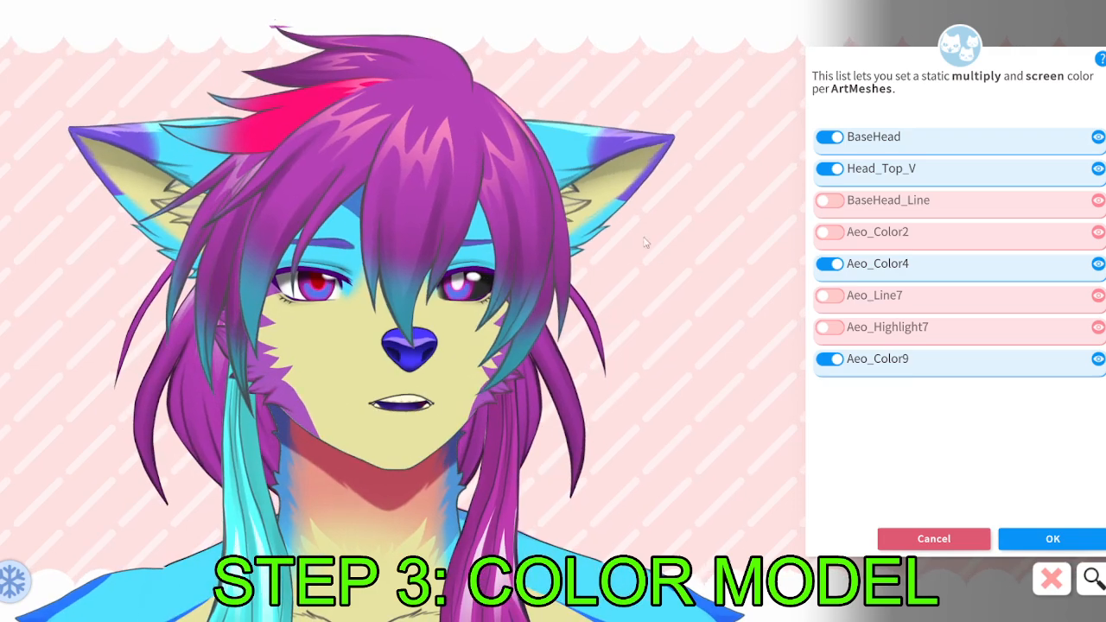
Select the long magenta side bang and reconfirm Aeo_Color_SideBang2's existing colors so its magenta-purple becomes the last multiply color.
click(647, 242)
scroll(296, 164, down, 5)
drag(553, 367, 607, 164)
scroll(644, 336, down, 5)
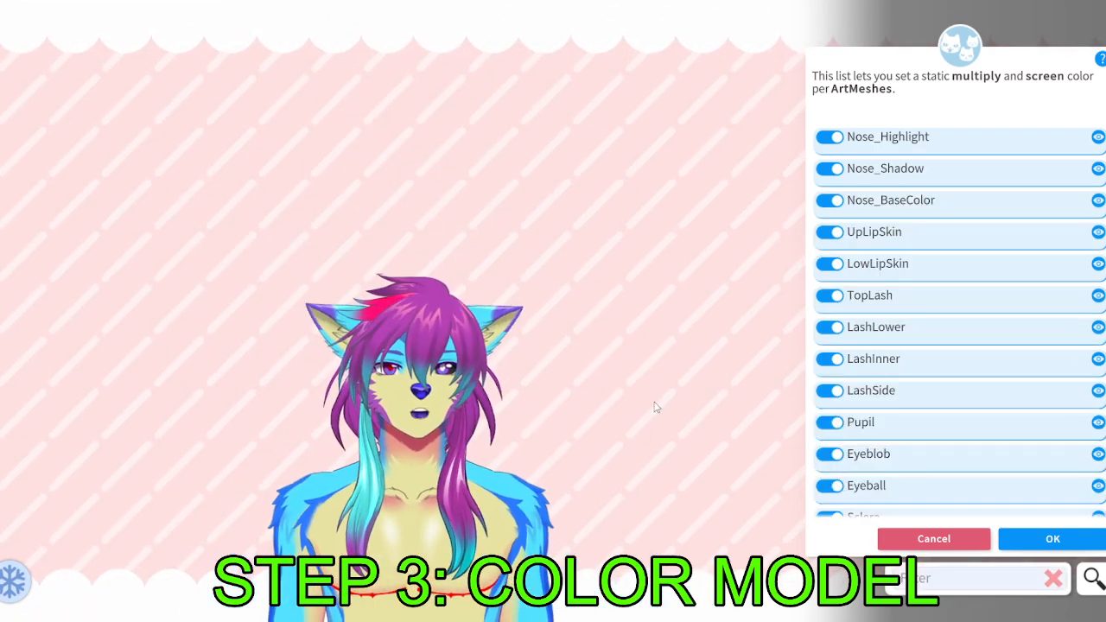
drag(481, 458, 530, 395)
scroll(594, 372, up, 3)
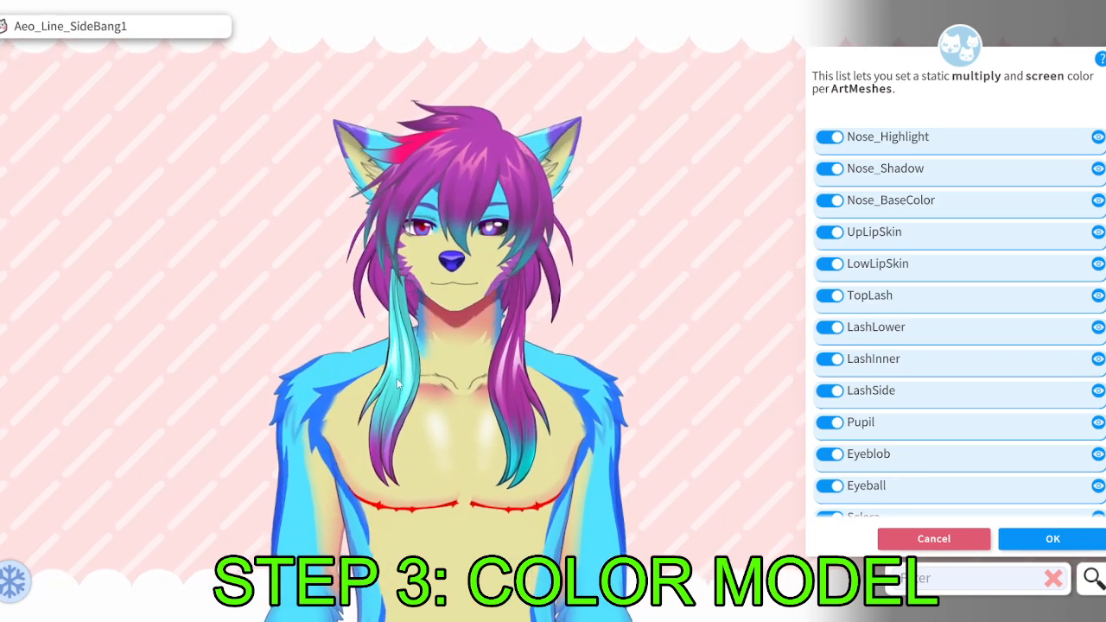
click(533, 340)
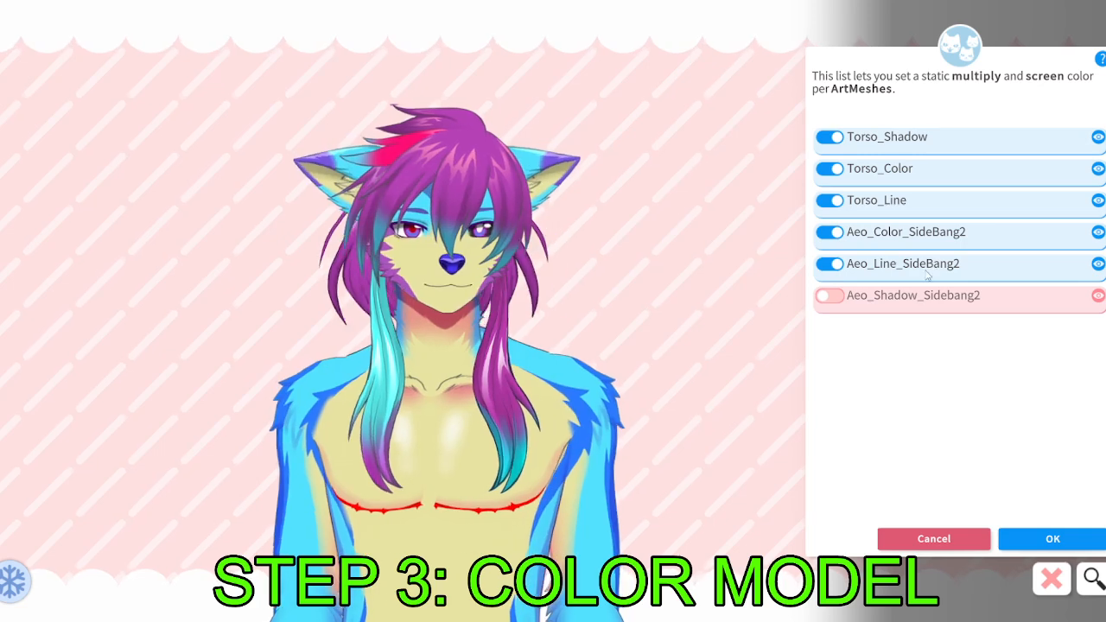
click(985, 294)
click(1065, 481)
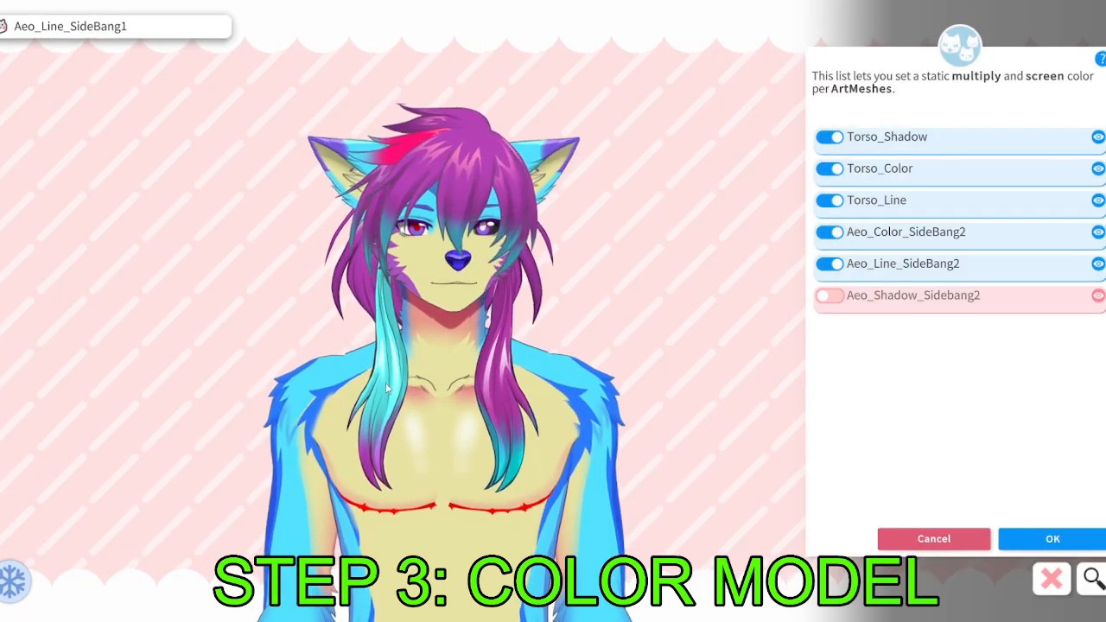
Select the long cyan side bang and set Aeo_Color_SideBang1 to the last magenta-purple multiply color.
click(386, 383)
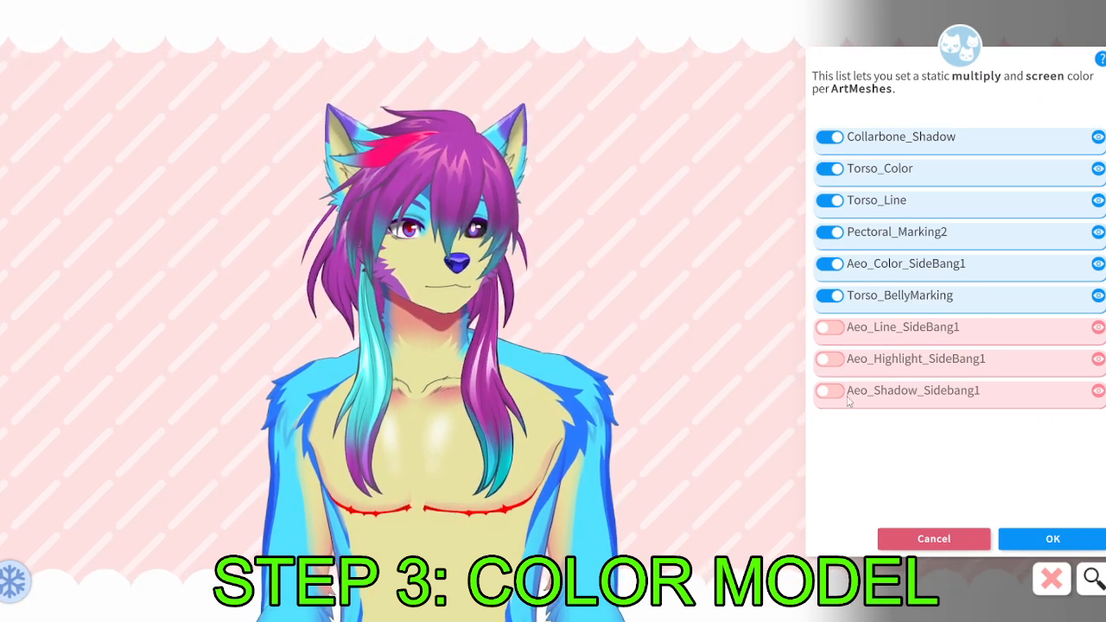
click(906, 287)
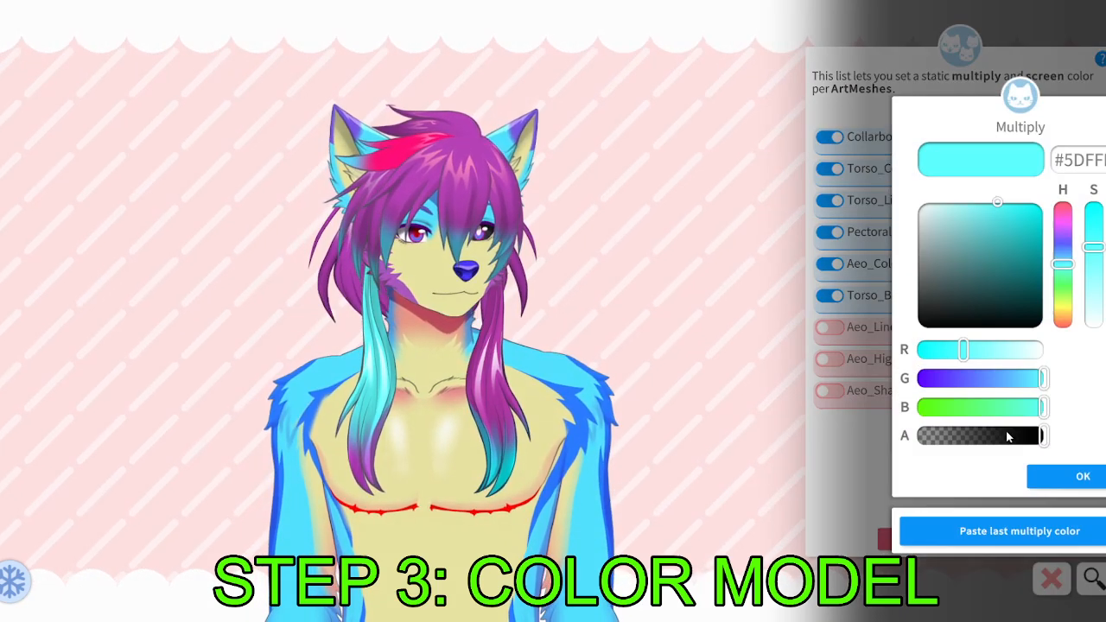
click(1079, 482)
click(1076, 477)
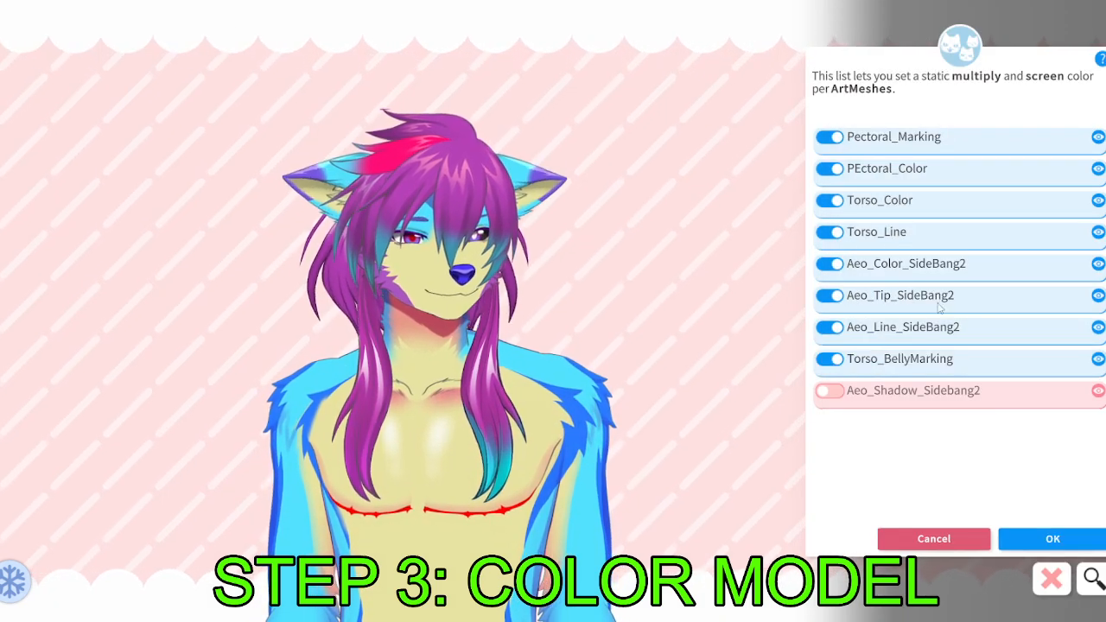
Reconfirm the existing colors of Aeo_Color_SideBang2 and Aeo_Tip_SideBang2, making the cyan tip color the last multiply color.
click(940, 269)
click(1061, 479)
click(1063, 479)
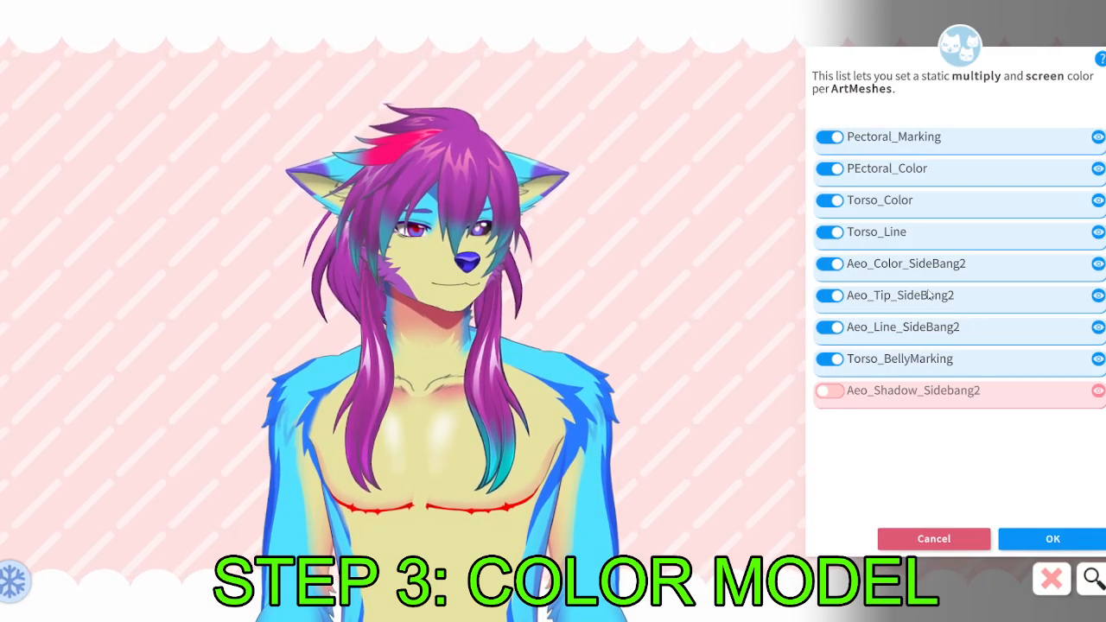
click(930, 297)
click(1041, 479)
click(1052, 477)
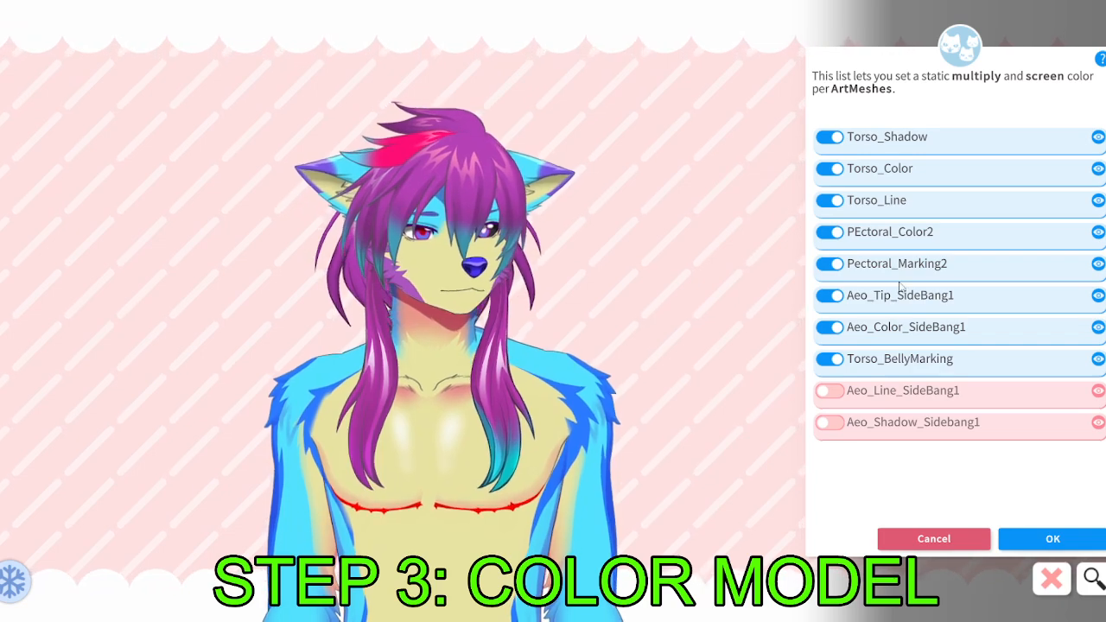
Set Aeo_Tip_SideBang1 to the last cyan multiply color and keep its black screen color.
click(872, 334)
click(974, 530)
click(1096, 485)
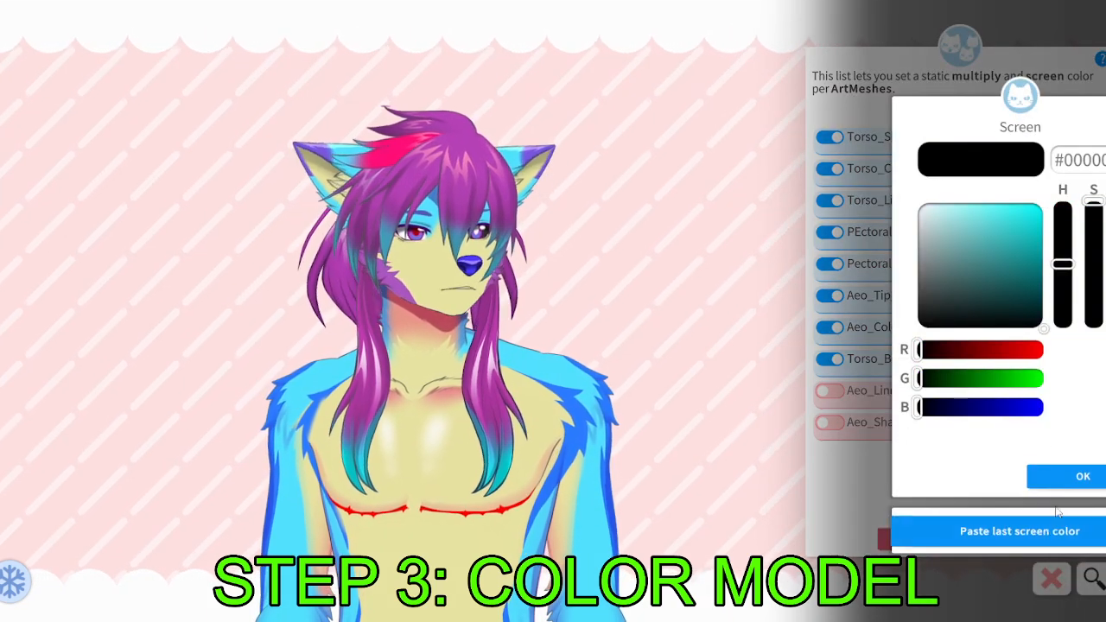
click(1090, 480)
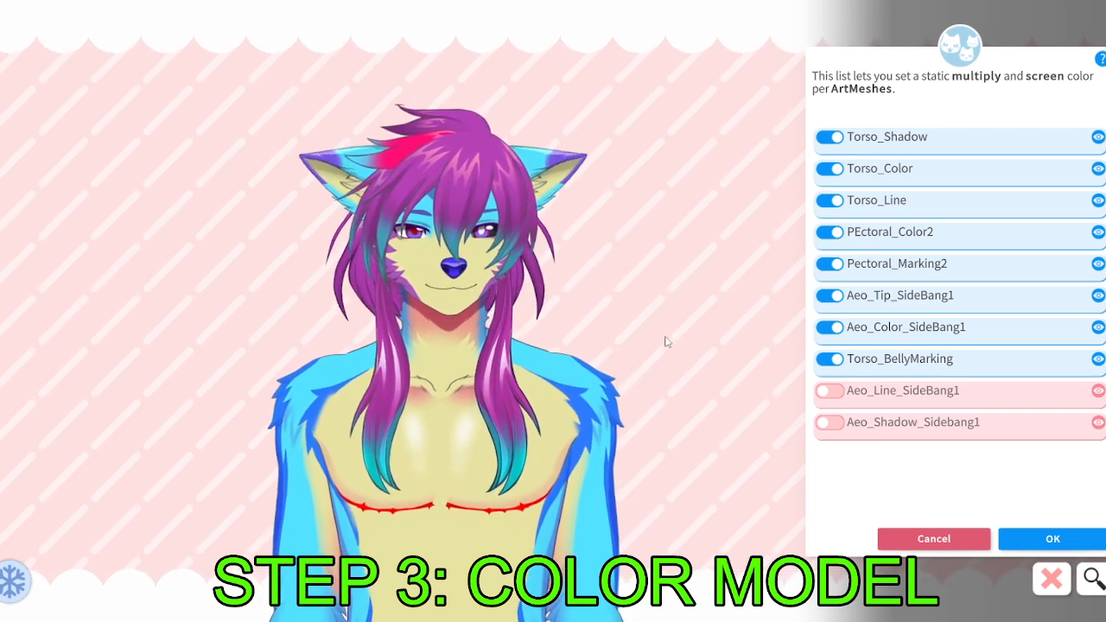
Clear the ArtMesh selection, apply the multiply/screen color customizations, and open the hotkey settings.
click(692, 437)
scroll(690, 432, down, 3)
drag(690, 432, 701, 320)
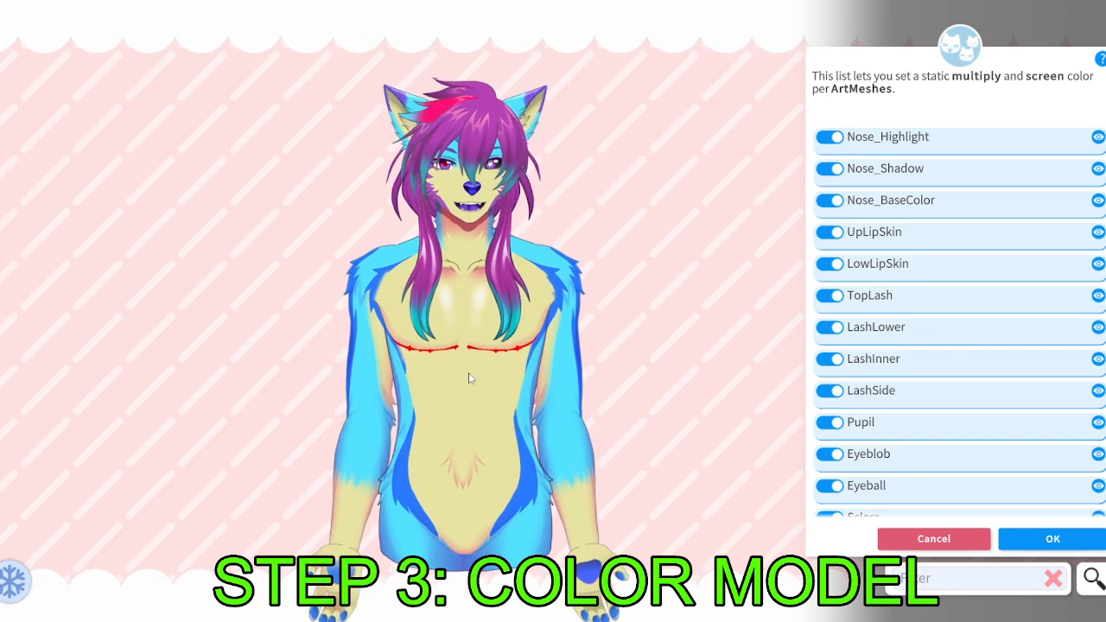
mouse_move(503, 351)
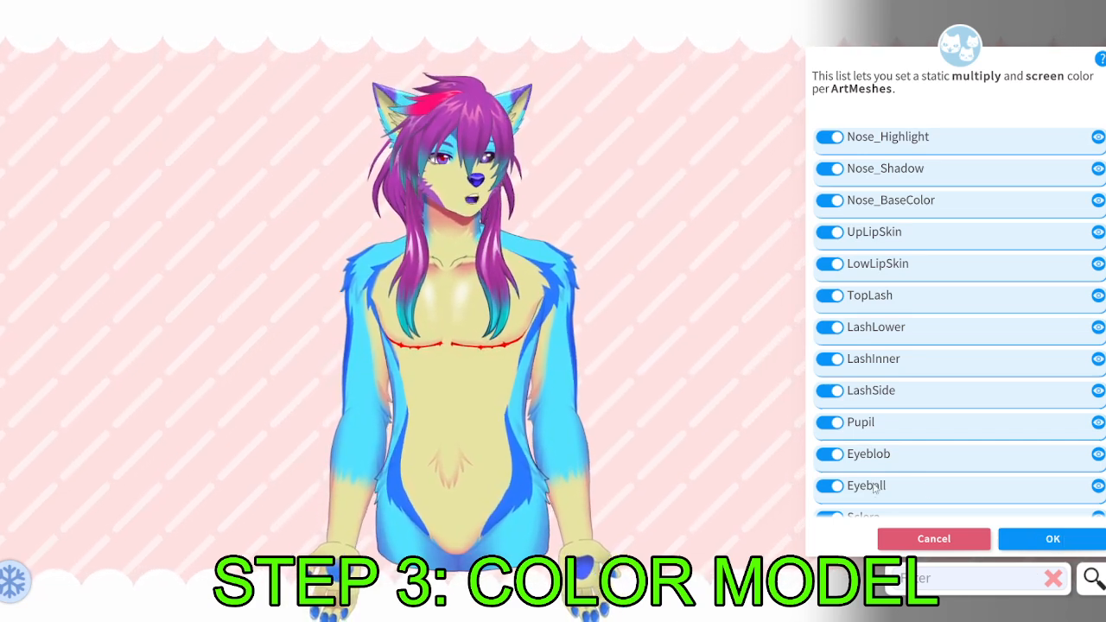
click(1039, 532)
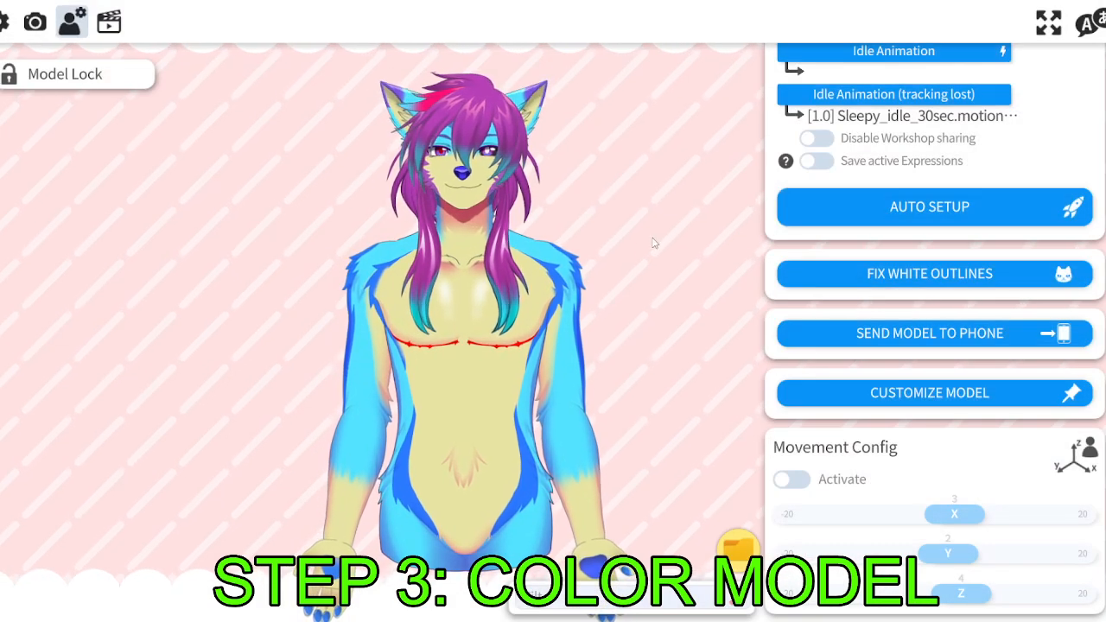
click(108, 21)
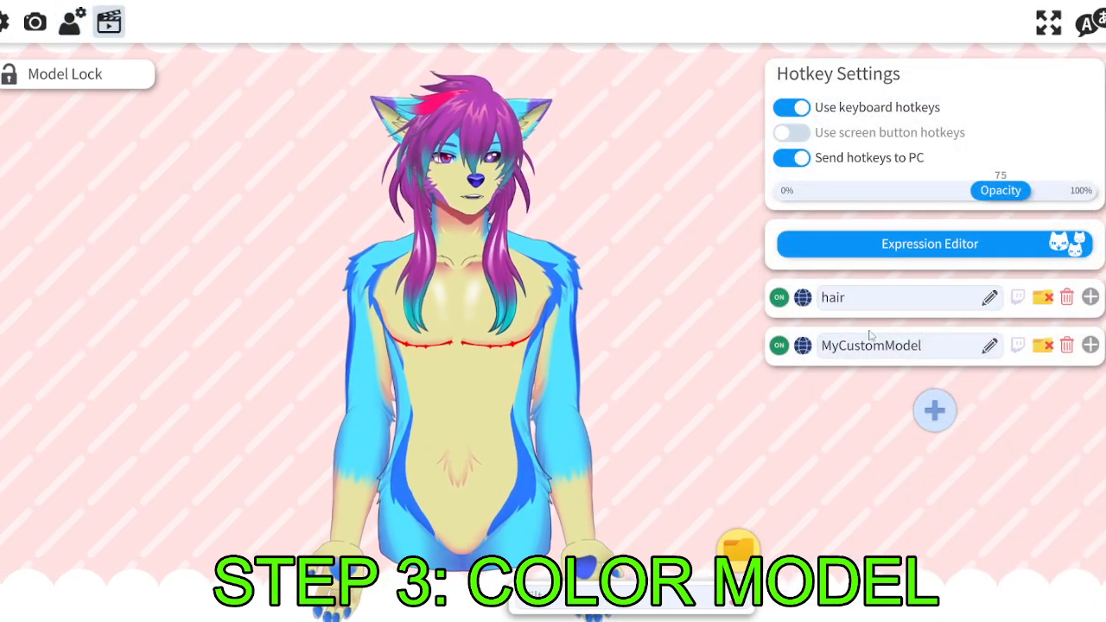
click(973, 246)
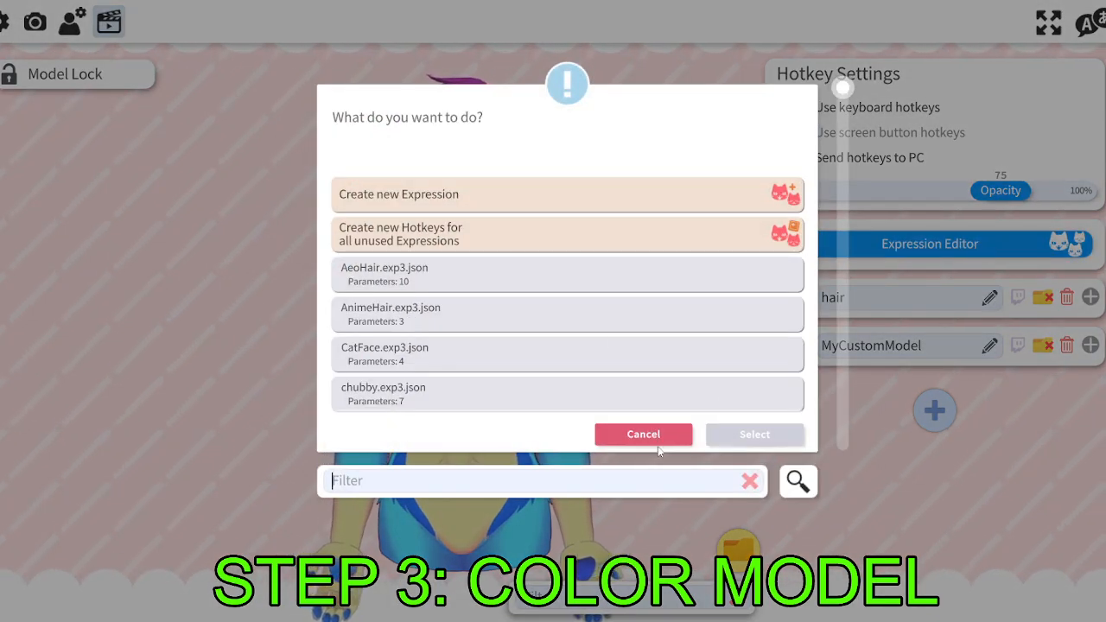
click(654, 441)
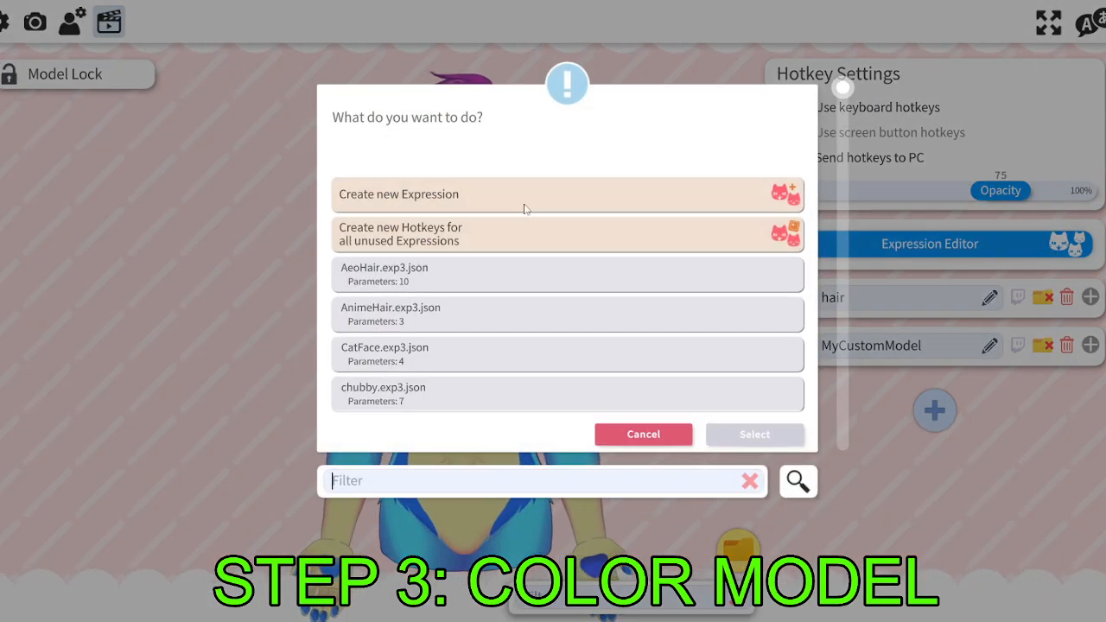
click(527, 205)
click(665, 443)
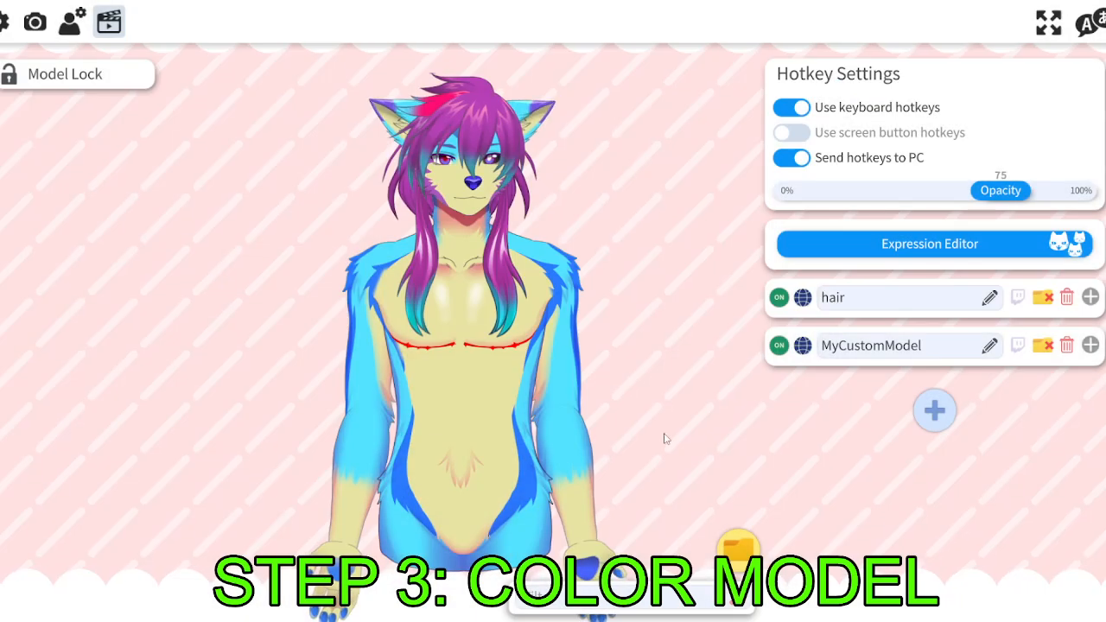
Create a new expression named "Stripes on" in the Expression Editor.
click(895, 245)
click(460, 192)
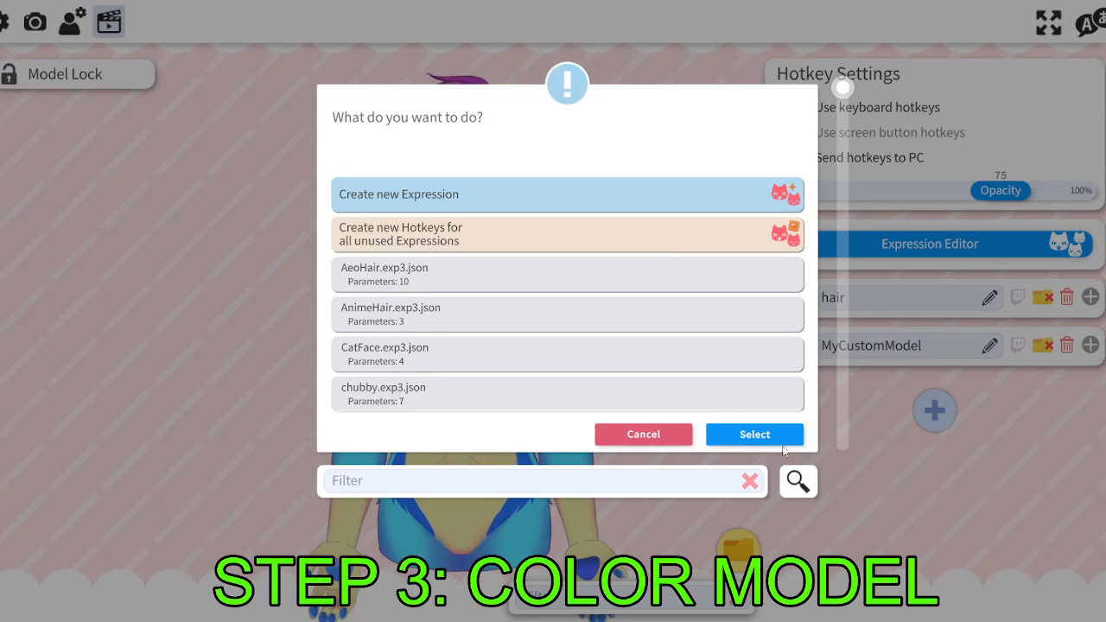
click(755, 435)
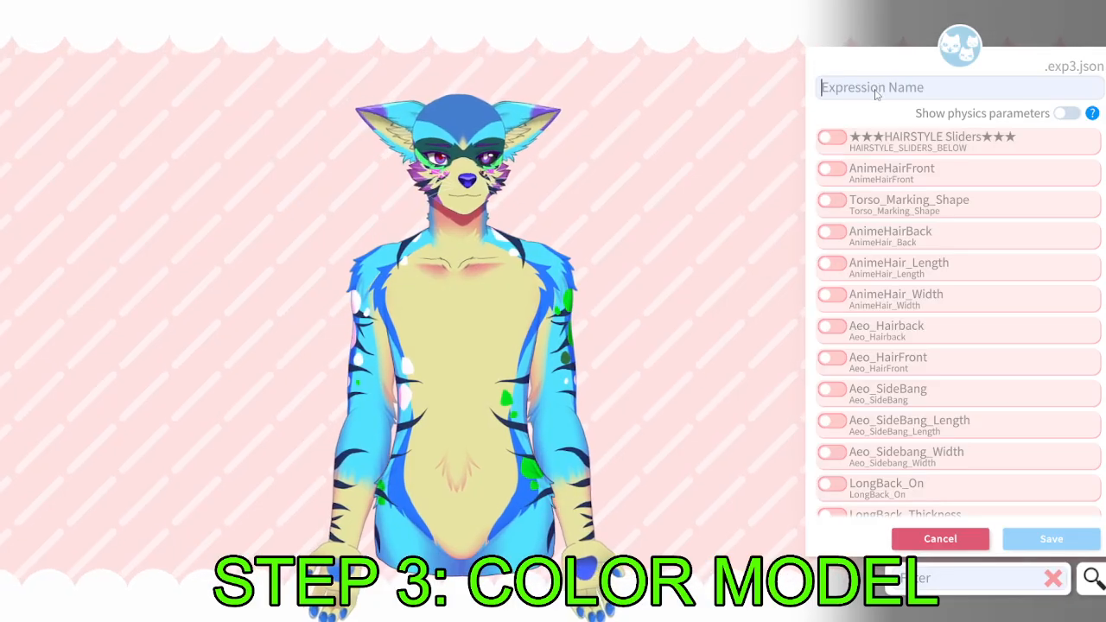
text(Stripes on)
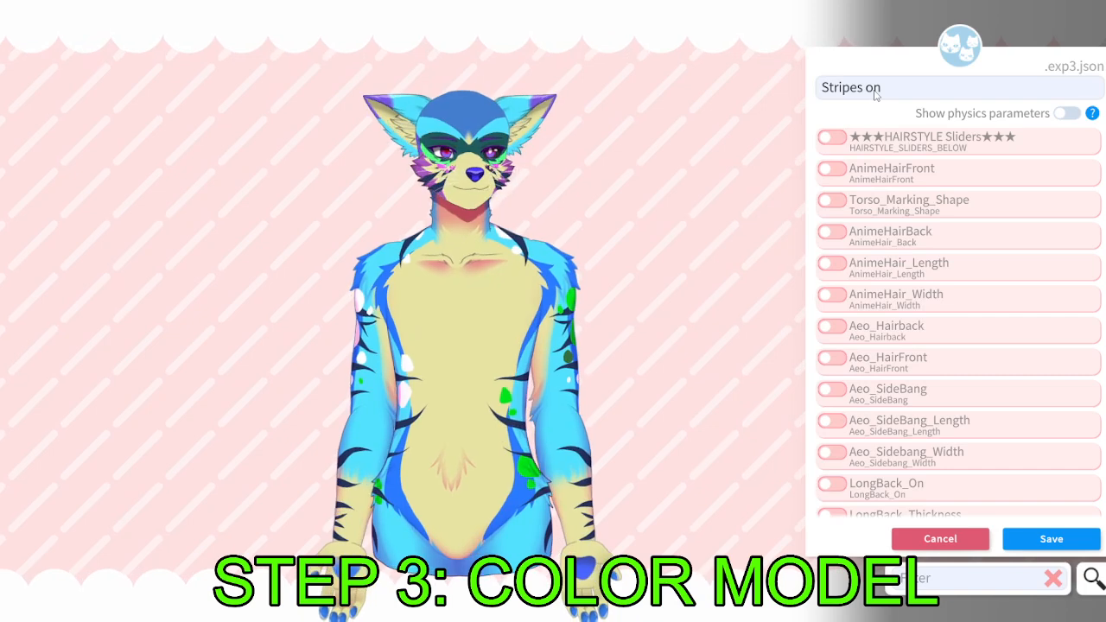
Include Body_Stripes_Off with the value 0 in the expression and save it.
scroll(920, 413, down, 5)
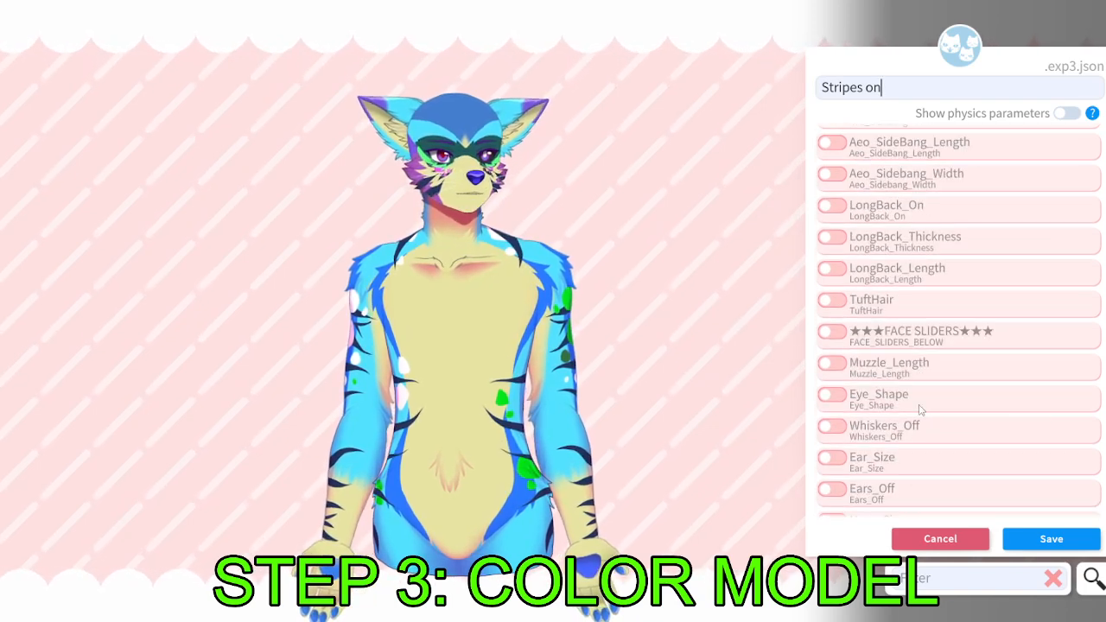
scroll(920, 413, down, 5)
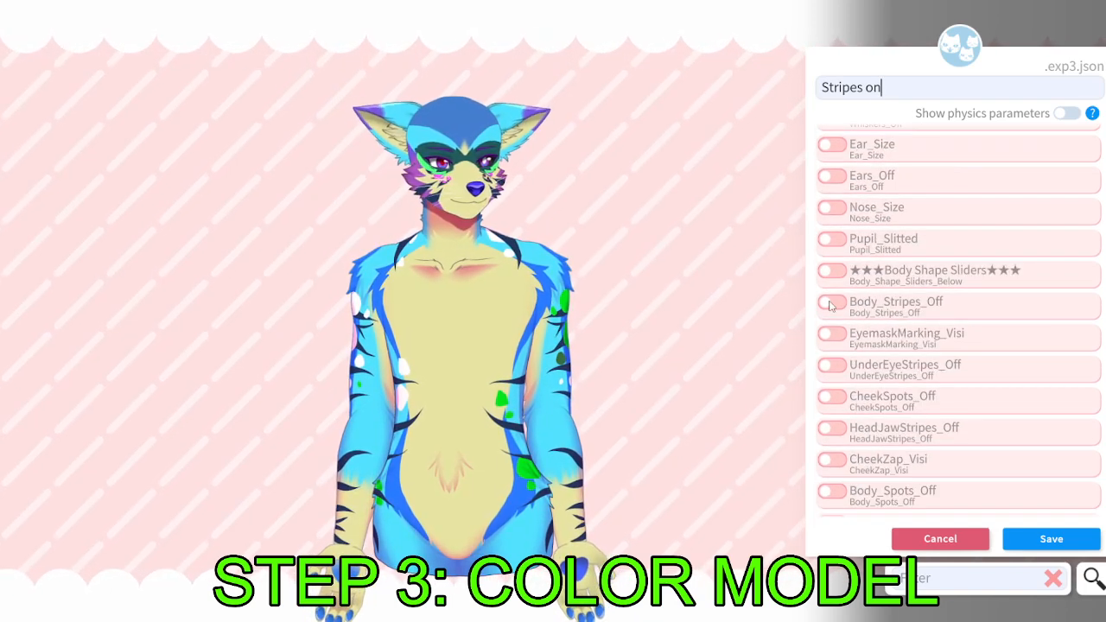
click(829, 304)
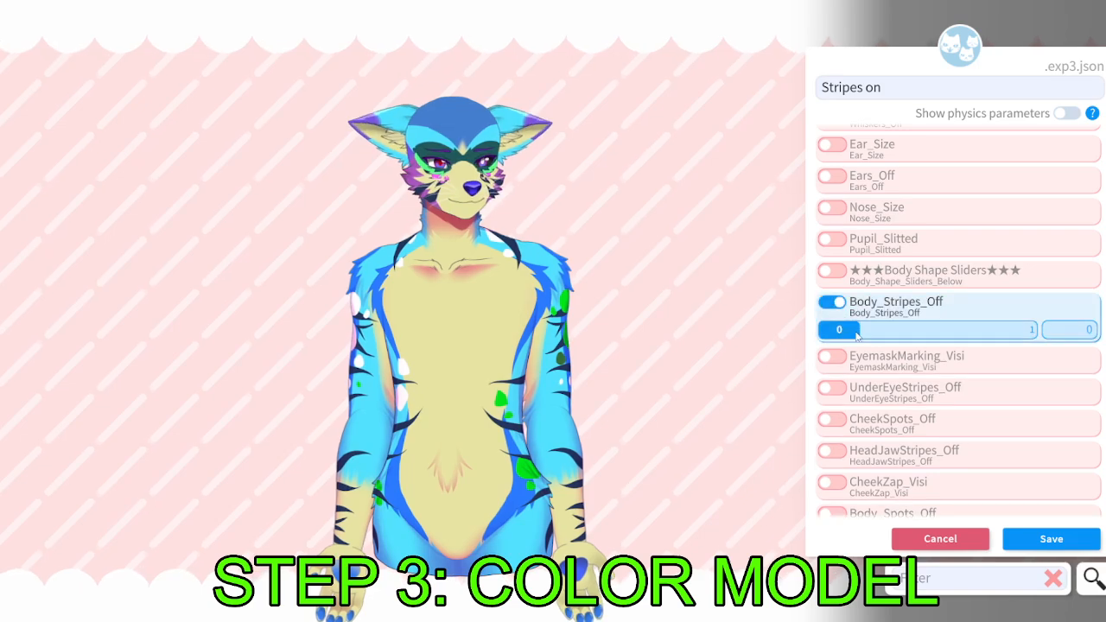
click(1045, 540)
click(643, 435)
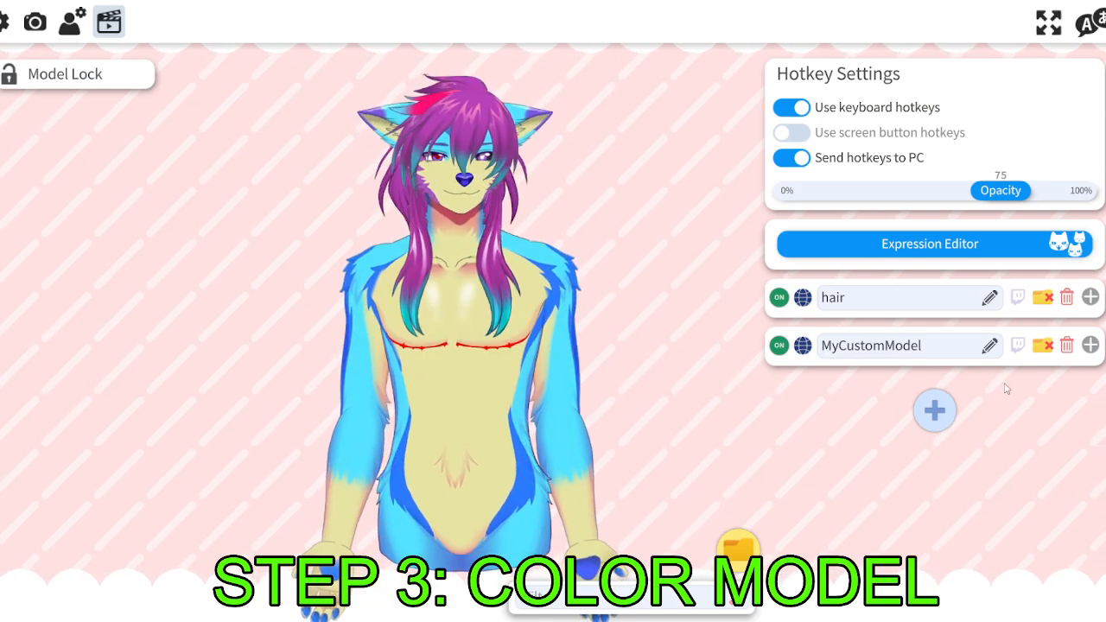
Add a hotkey named Stripes_On with the action Set/Unset Expression (exp3).
click(934, 410)
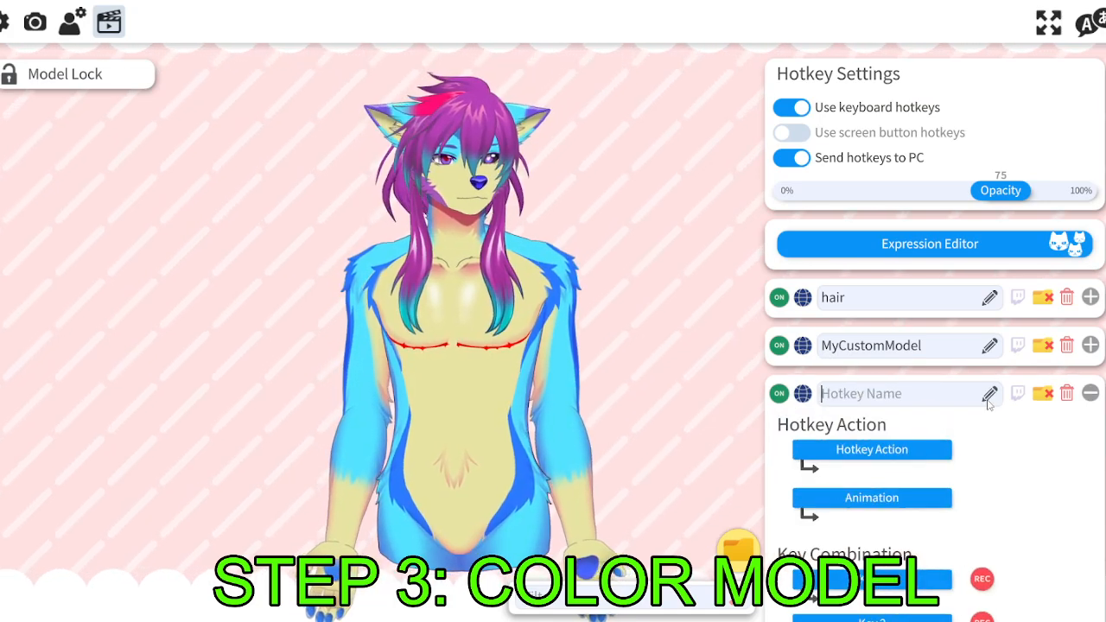
text(Stripes)
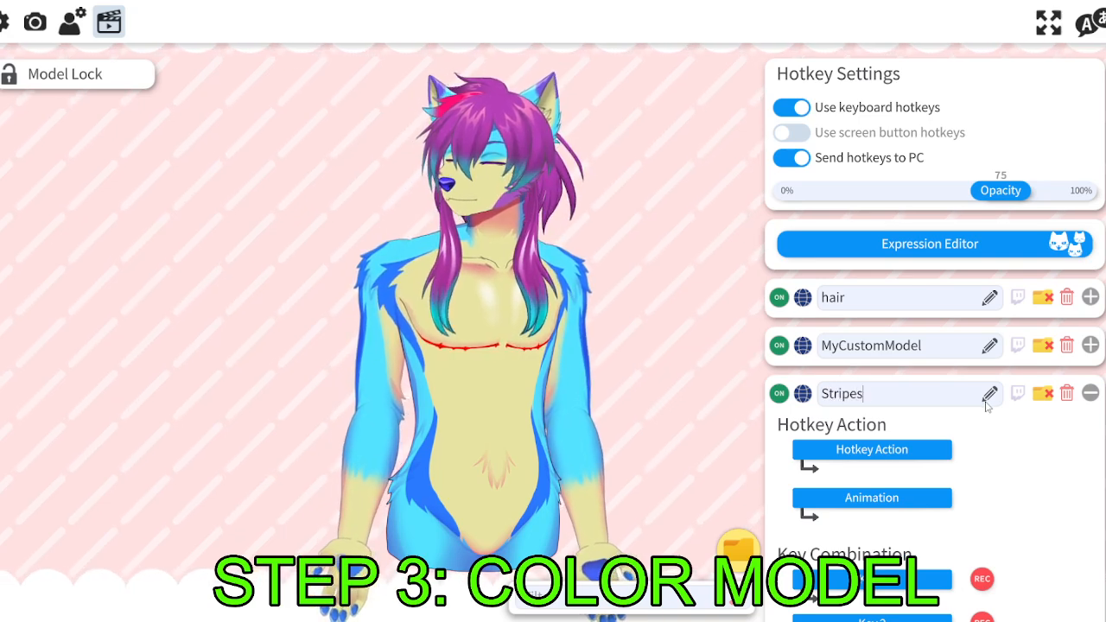
text(_On)
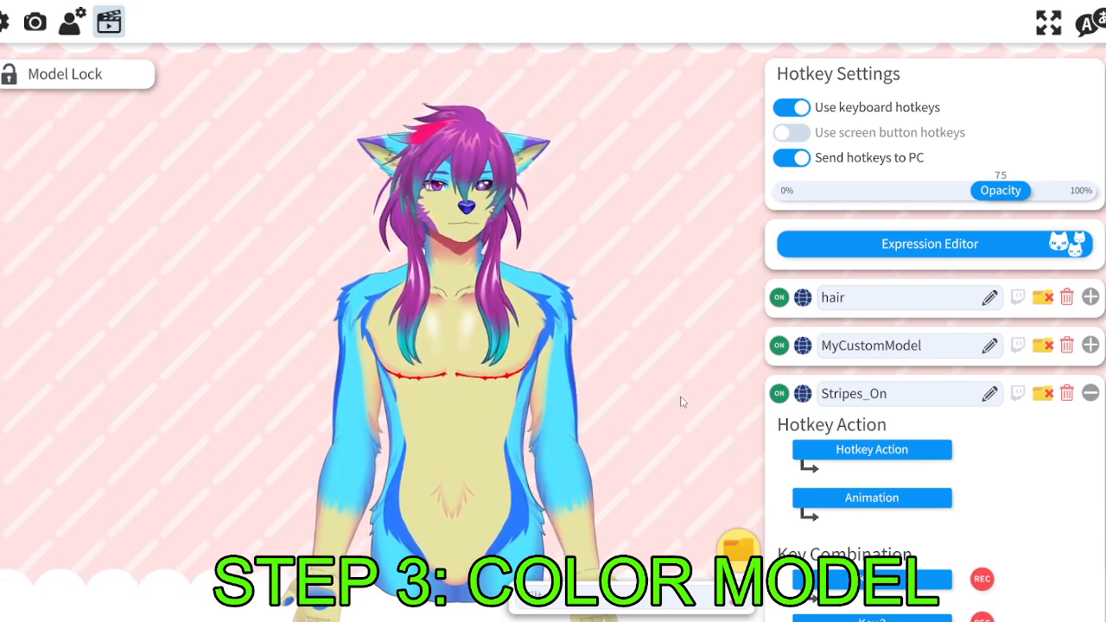
click(861, 453)
click(518, 272)
click(734, 437)
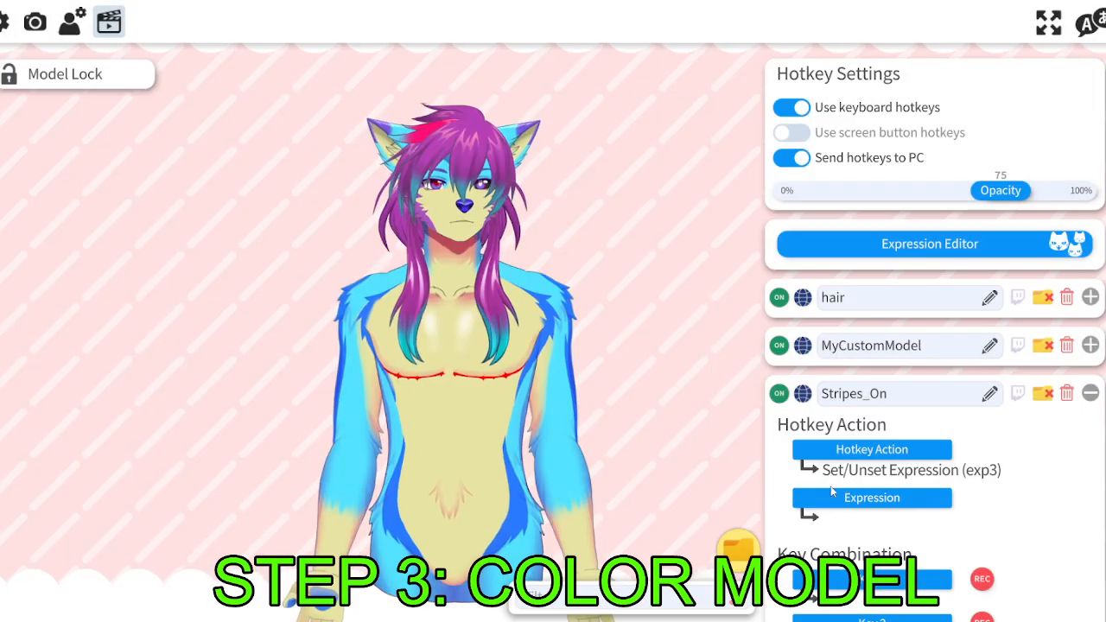
Assign the "Stripes on" expression to the Stripes_On hotkey.
click(832, 494)
scroll(458, 336, down, 5)
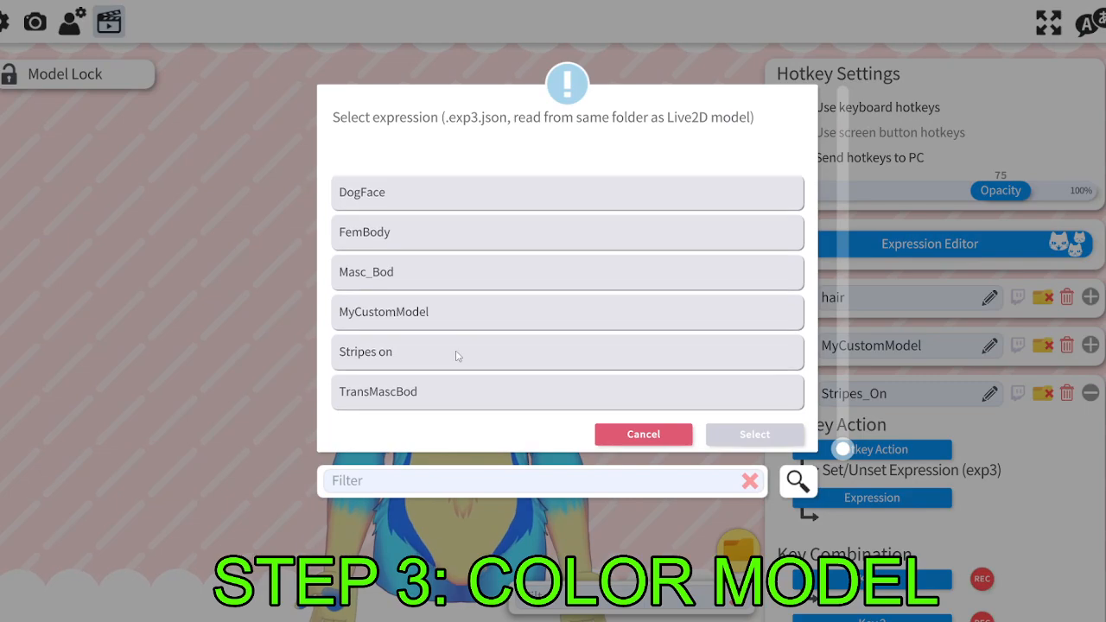
click(386, 362)
click(754, 433)
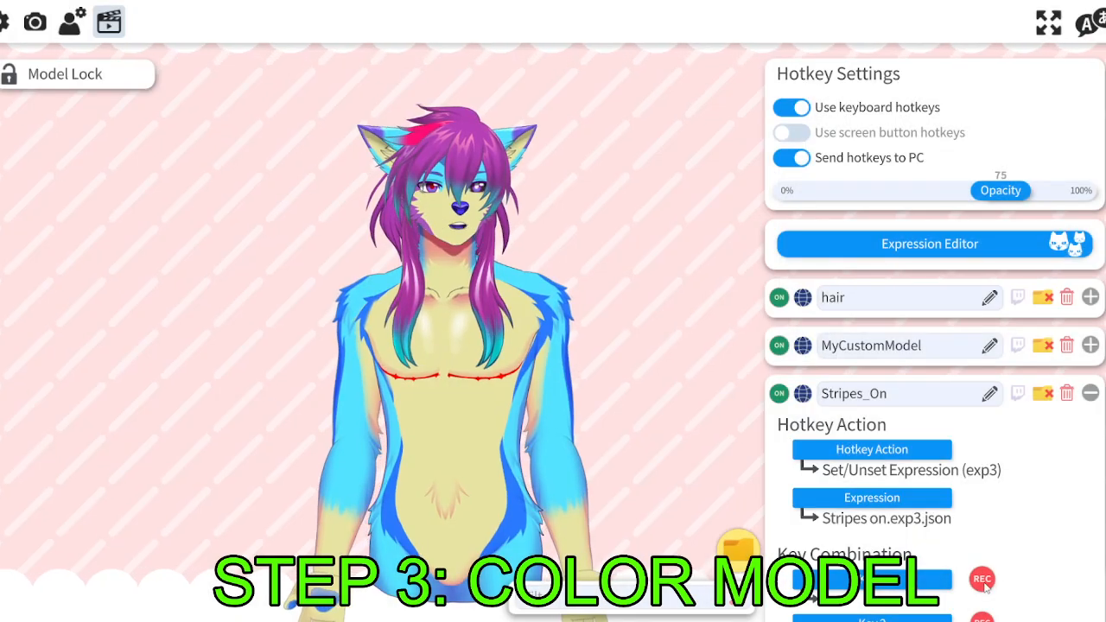
Record the key combination N1 and N3 for the Stripes_On hotkey.
click(982, 579)
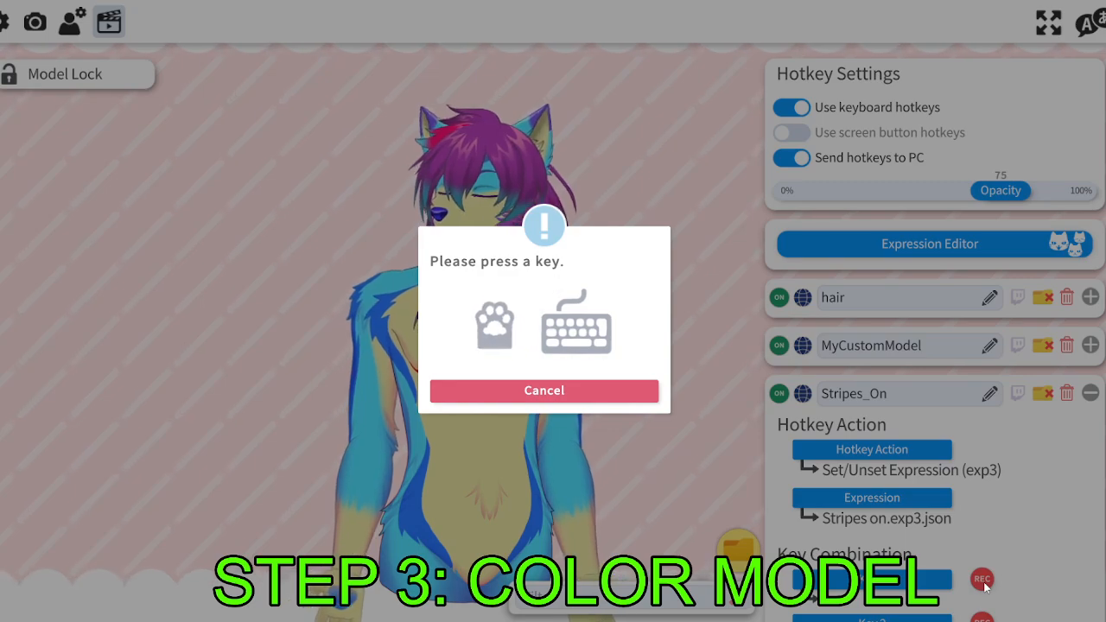
key(KP_1)
scroll(982, 584, down, 2)
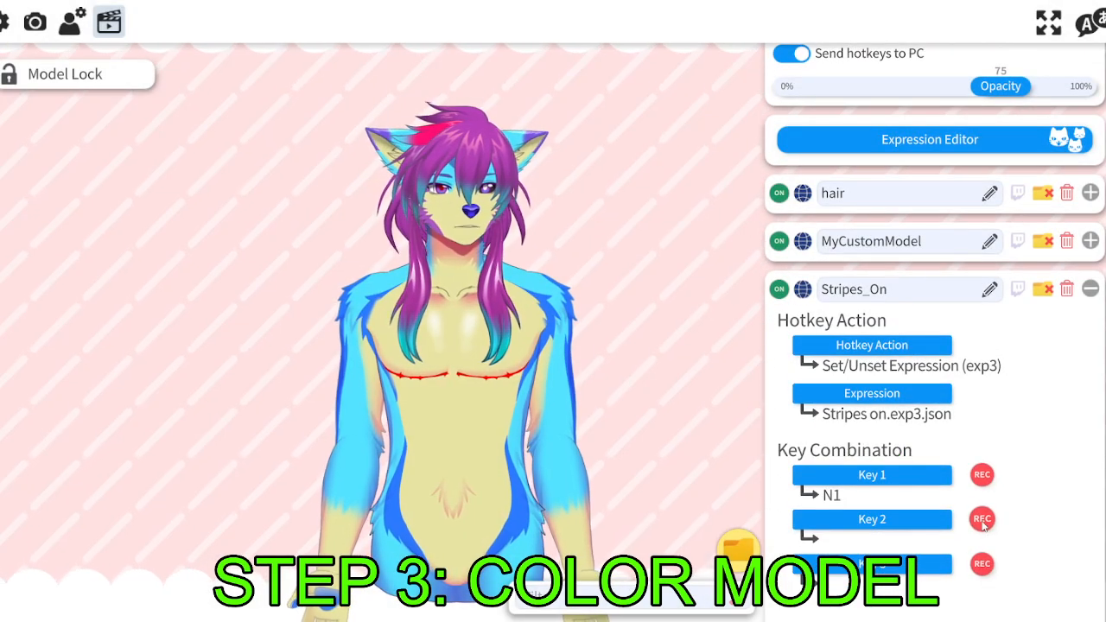
click(982, 521)
key(KP_3)
Test the Stripes_On hotkey several times, leaving the body stripes switched on.
key(KP_3)
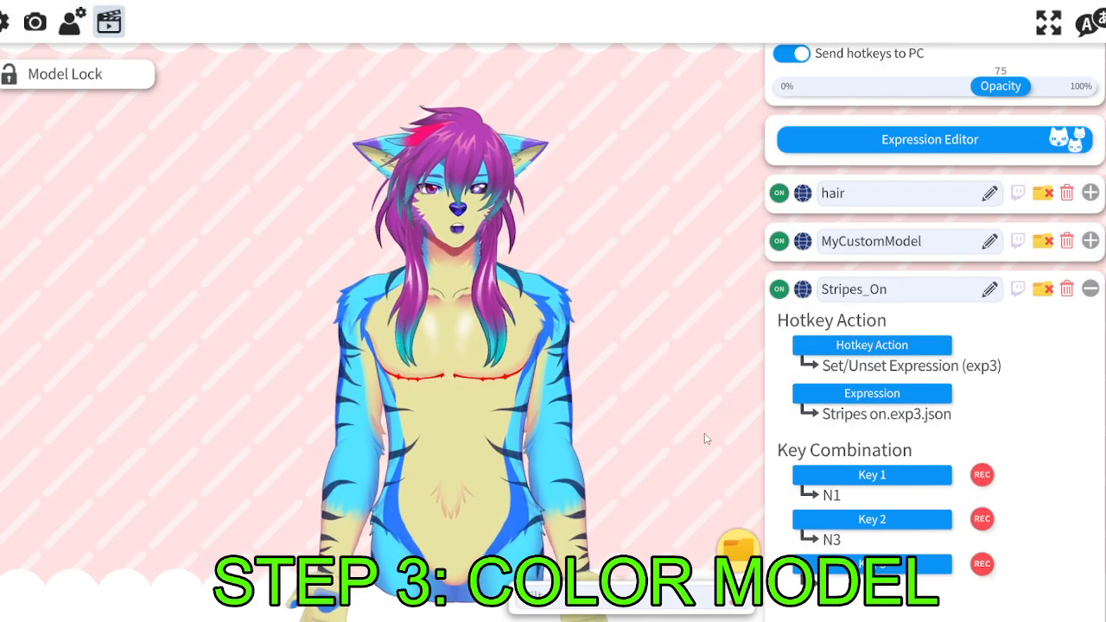
key(KP_1+KP_3)
key(KP_1+KP_3)
key(KP_1+KP_3)
key(KP_1+KP_3)
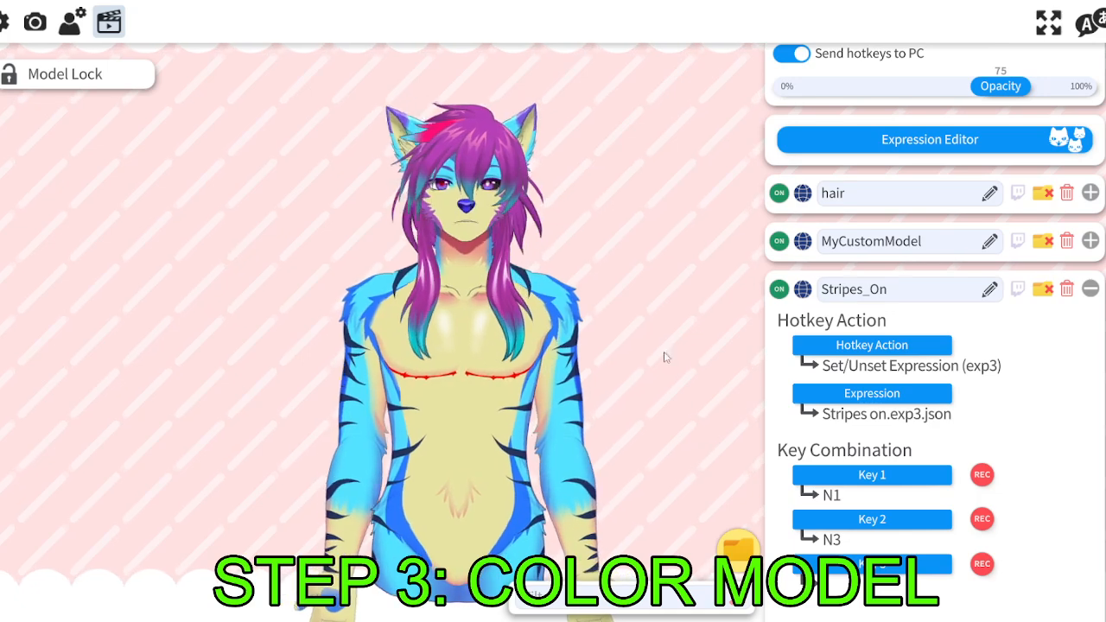
Reopen the model's multiply/screen color customization for ArtMeshes.
click(71, 22)
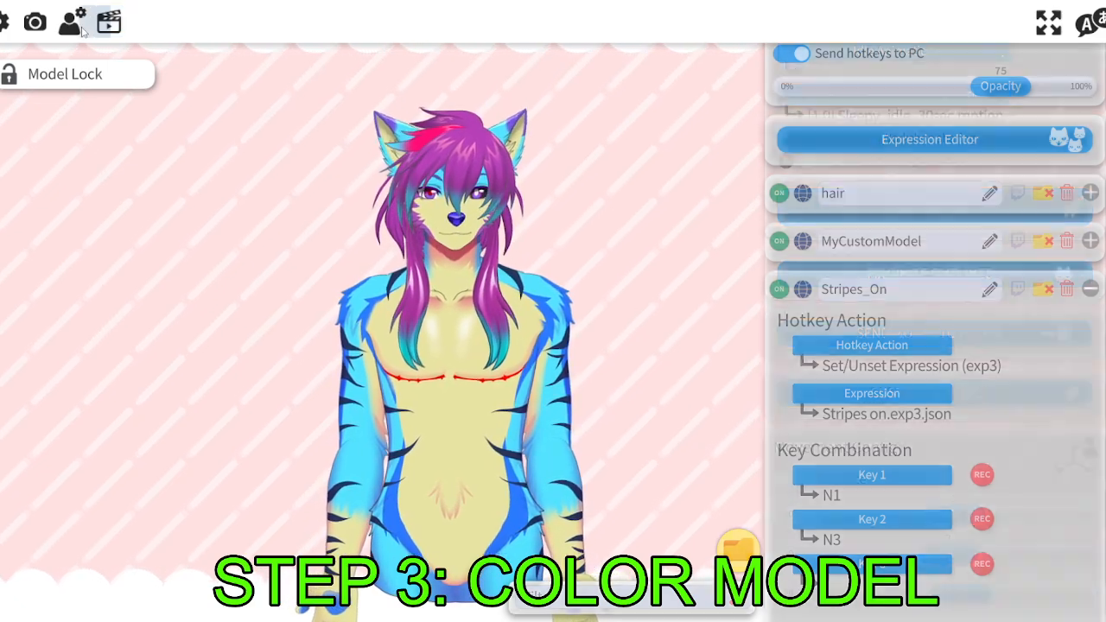
click(913, 392)
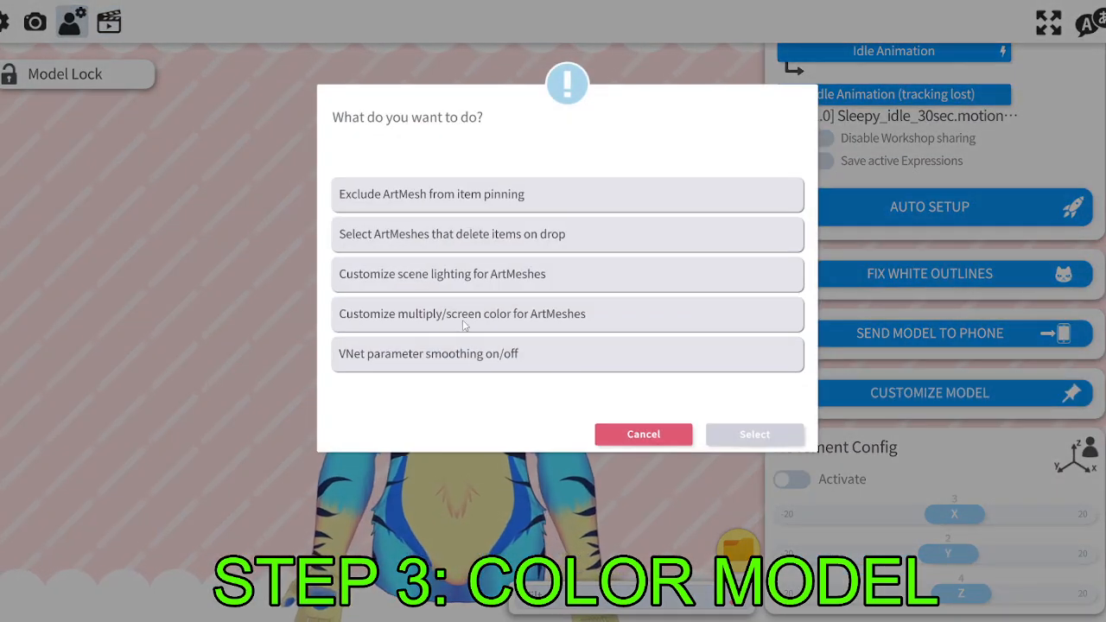
click(464, 321)
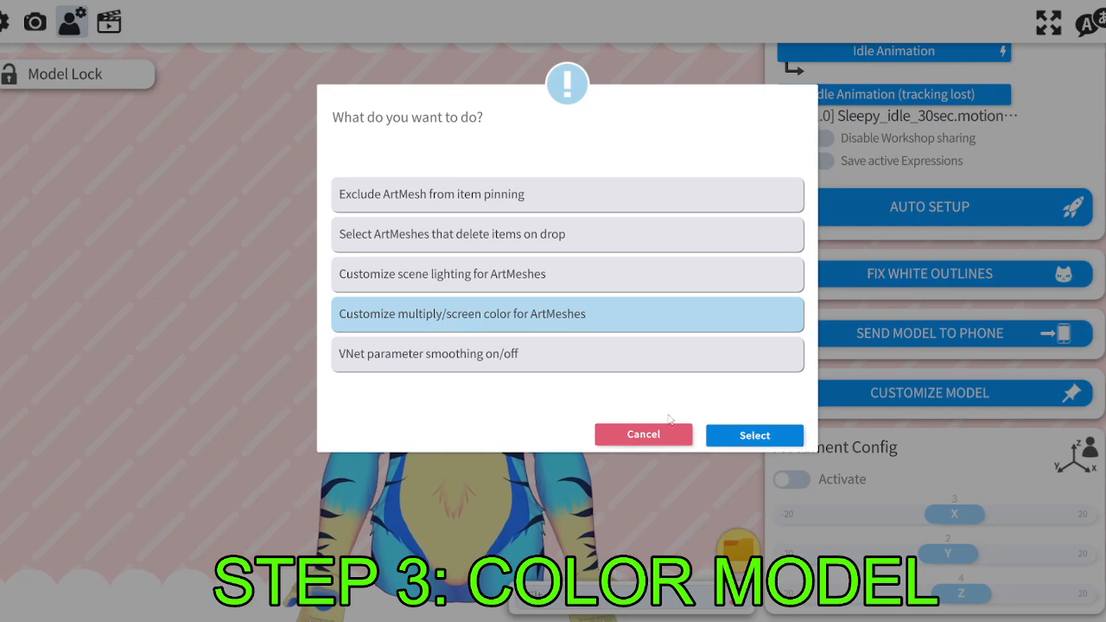
click(754, 435)
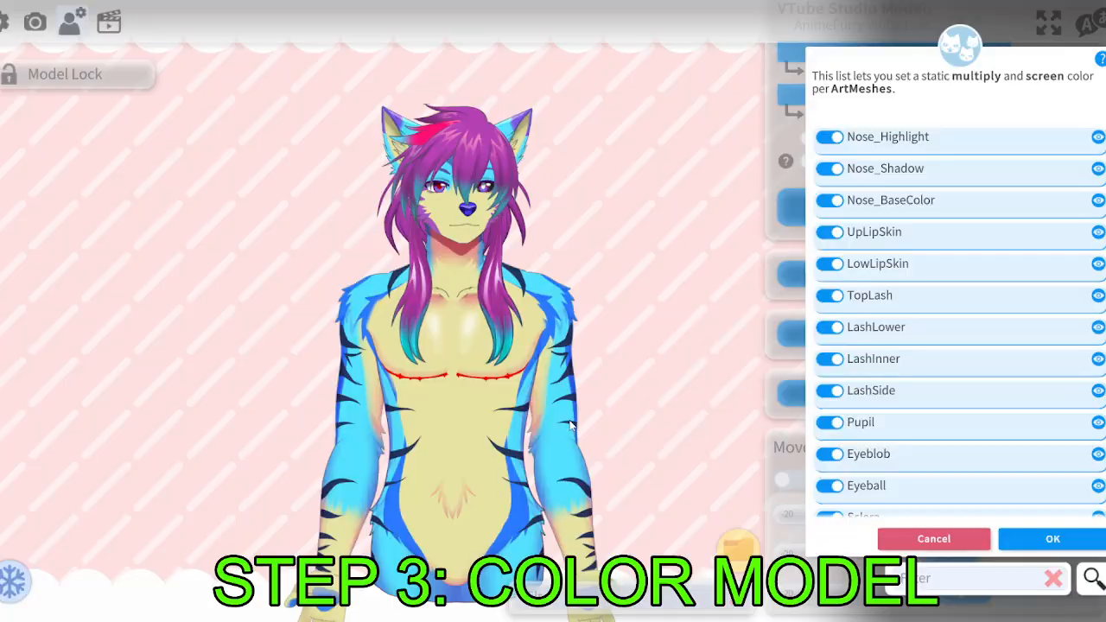
Select the striped upper arm and give Bicep_Stripe_1_L a blue-violet multiply color with the black screen color kept.
click(567, 346)
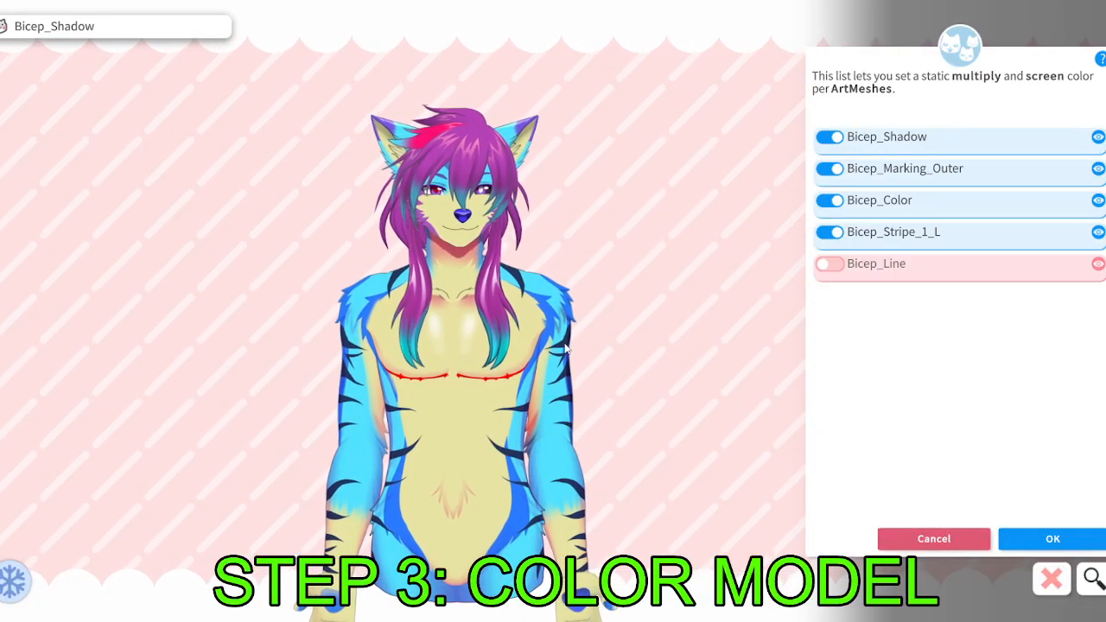
click(914, 235)
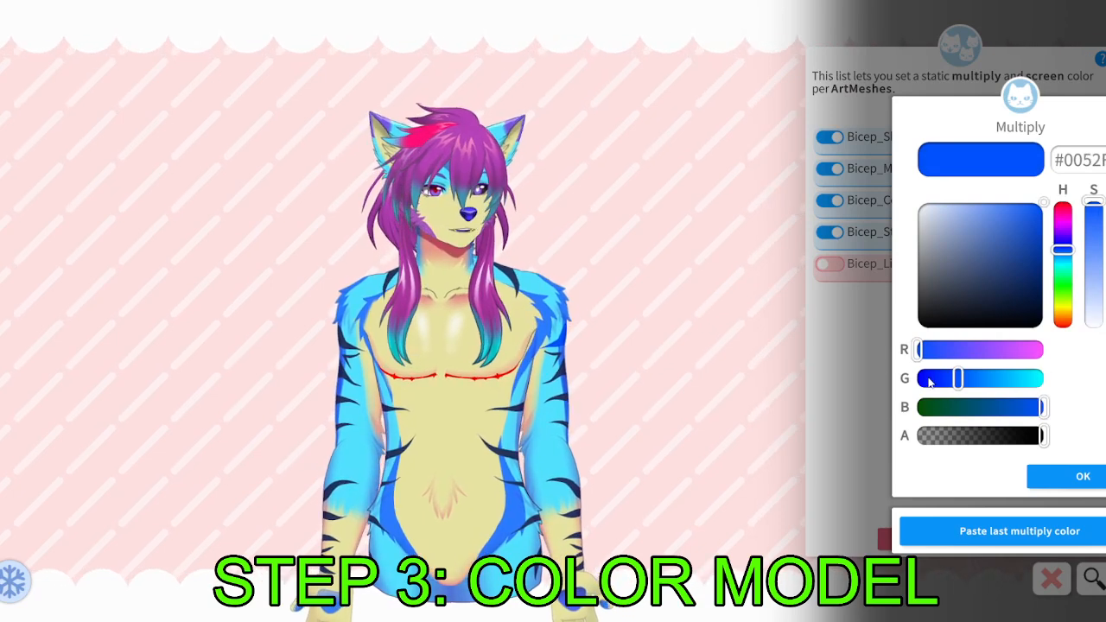
mouse_move(930, 383)
mouse_down()
mouse_move(970, 384)
mouse_move(977, 350)
mouse_move(937, 380)
mouse_up()
click(1082, 477)
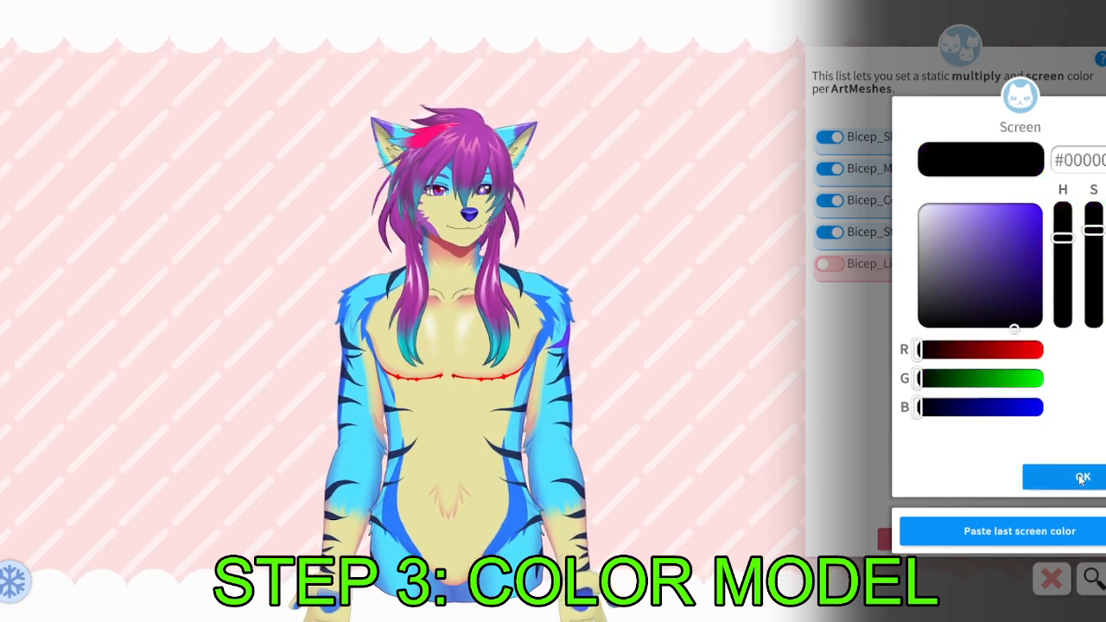
click(1081, 476)
Filter the ArtMesh list for "Stripe" and paste the last blue-violet multiply color onto an arm stripe mesh.
click(1051, 579)
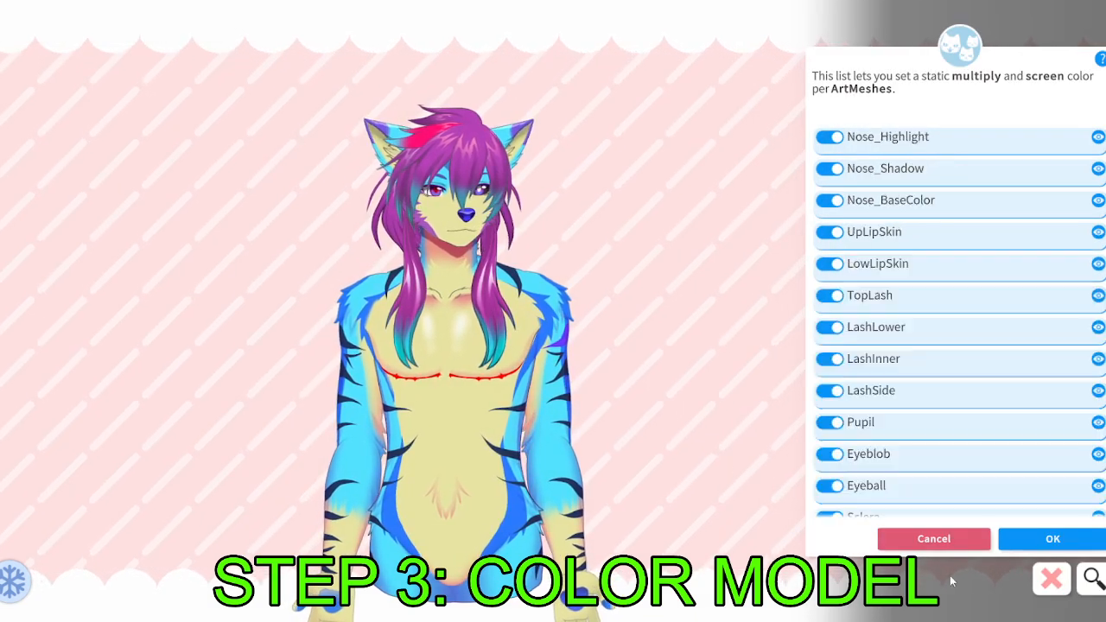
text(S)
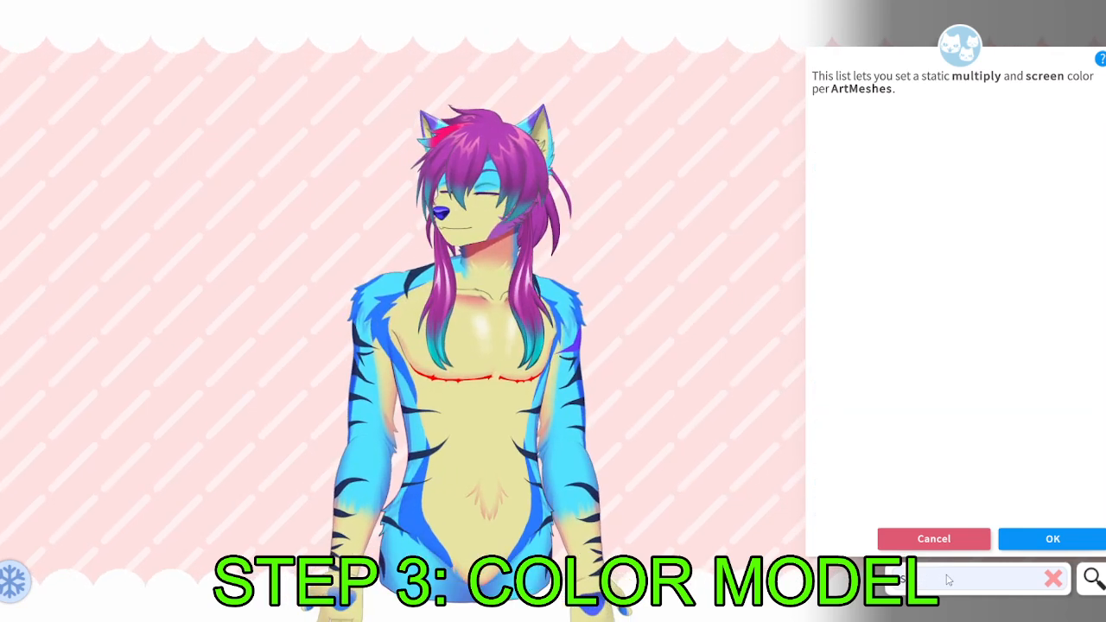
text(tripe)
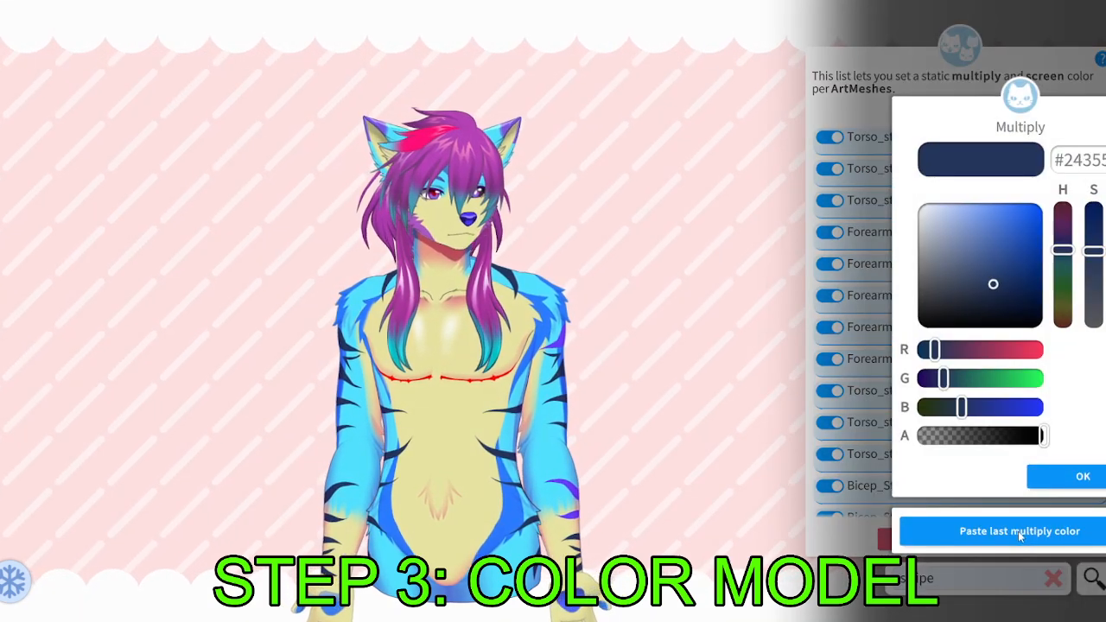
click(1018, 530)
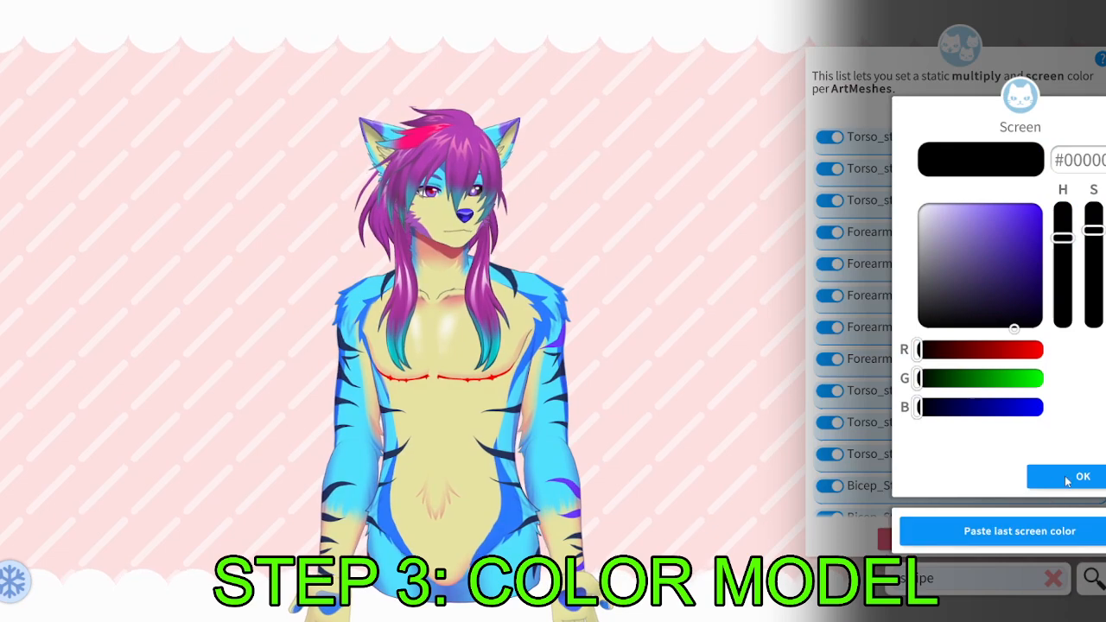
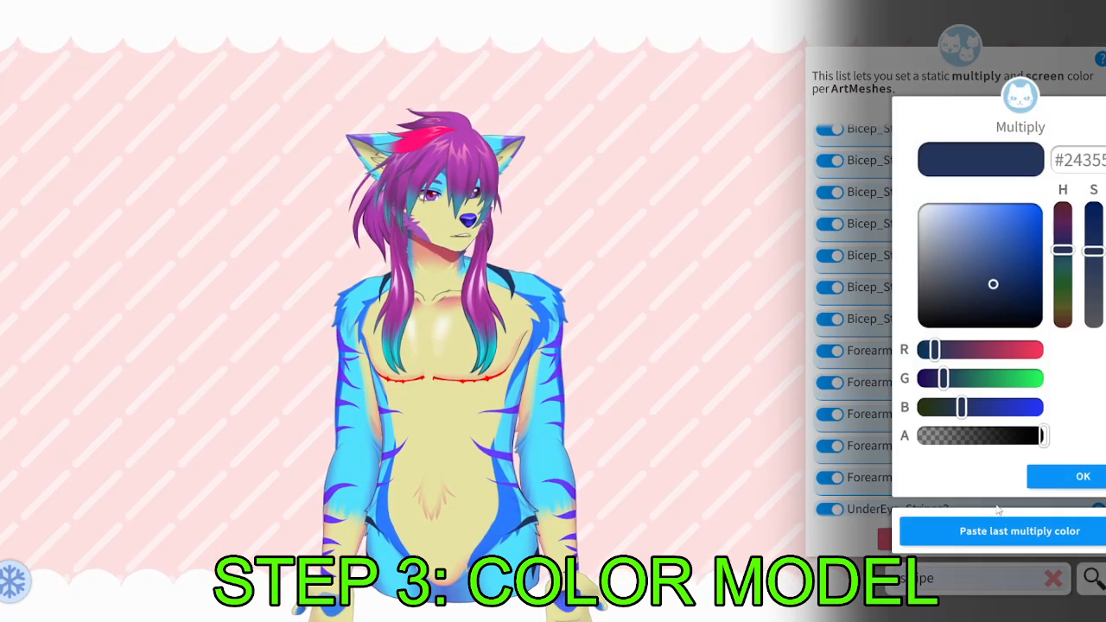
Paste the blue-violet multiply color onto the remaining arm and face stripe meshes, keeping their screen color black.
click(1043, 527)
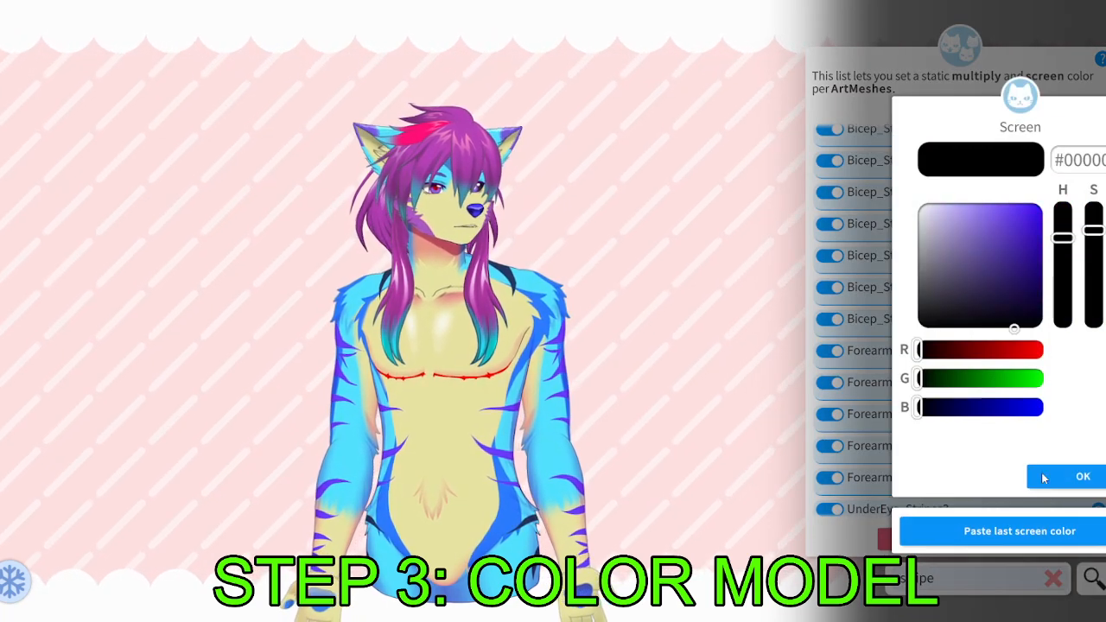
click(1042, 478)
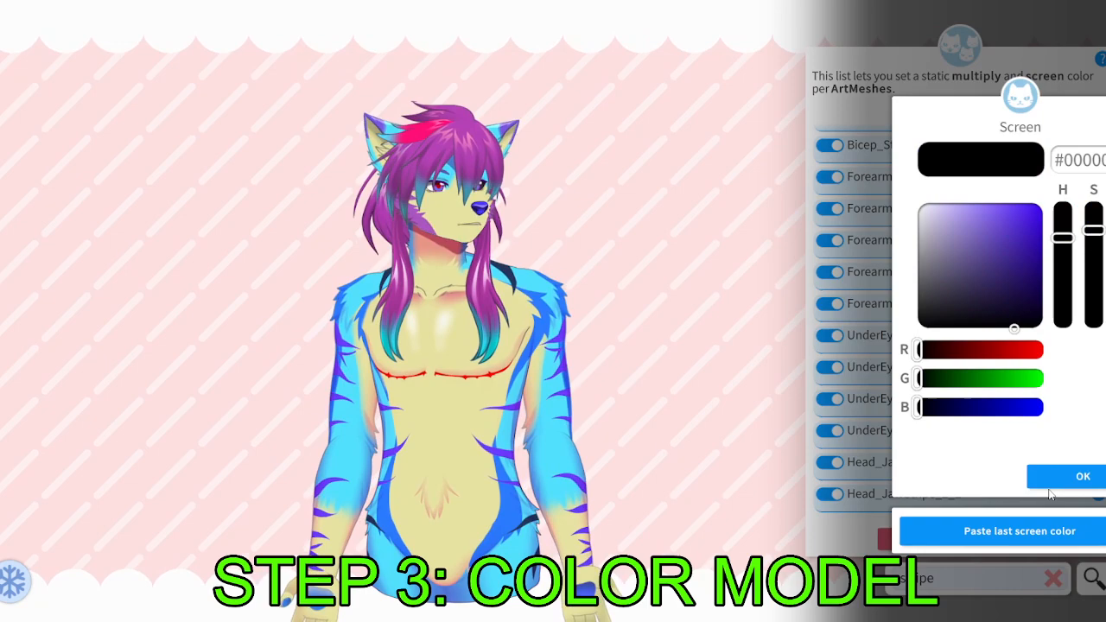
click(1049, 489)
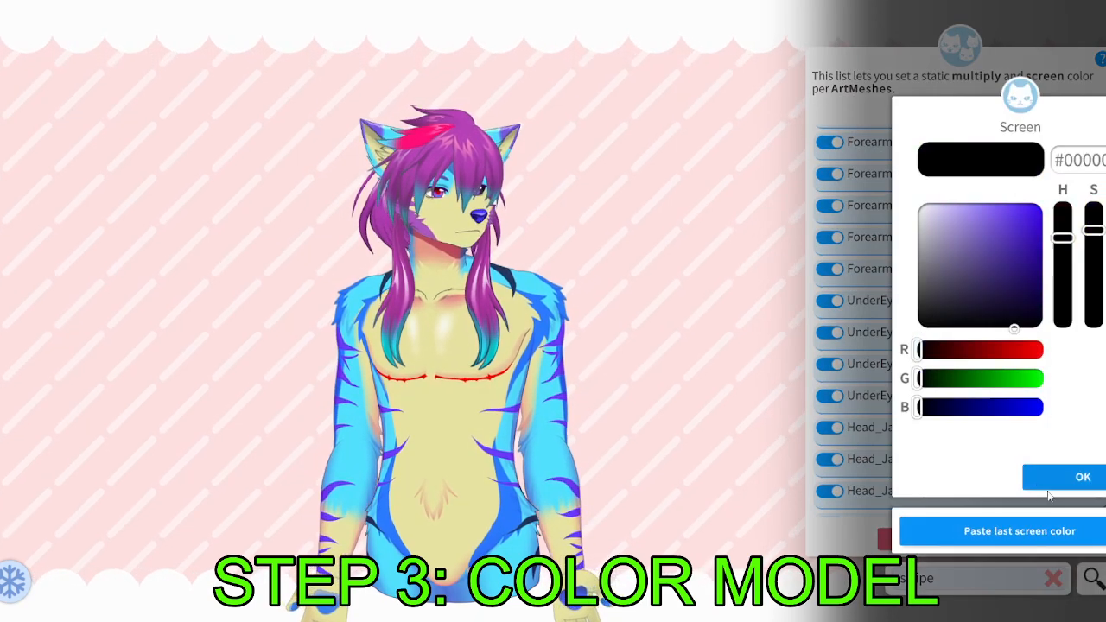
click(1052, 484)
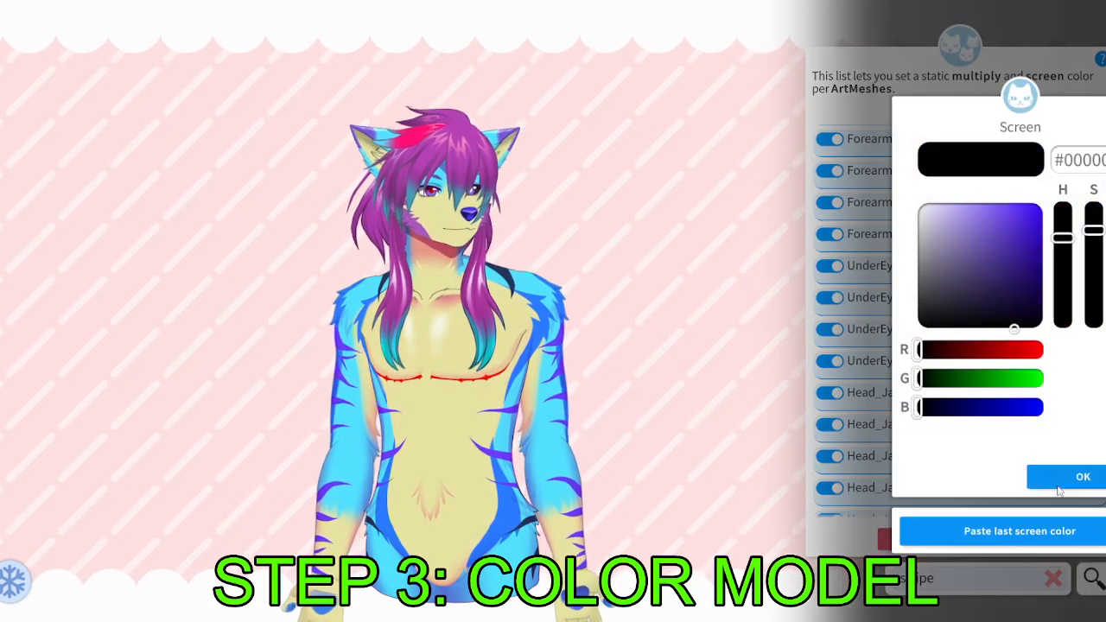
click(1056, 484)
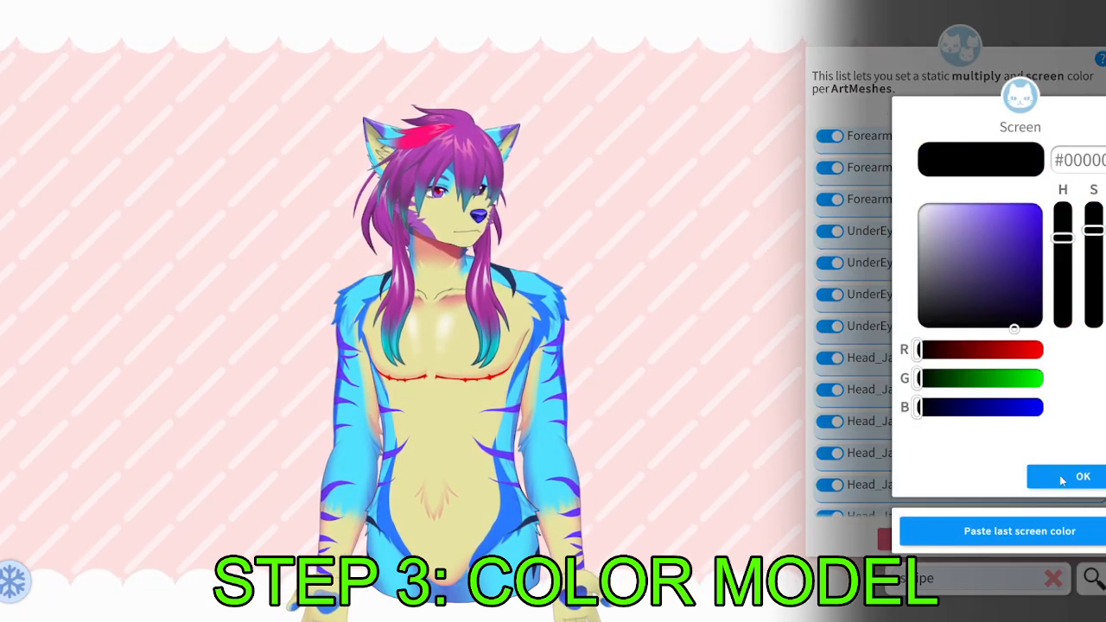
click(1054, 483)
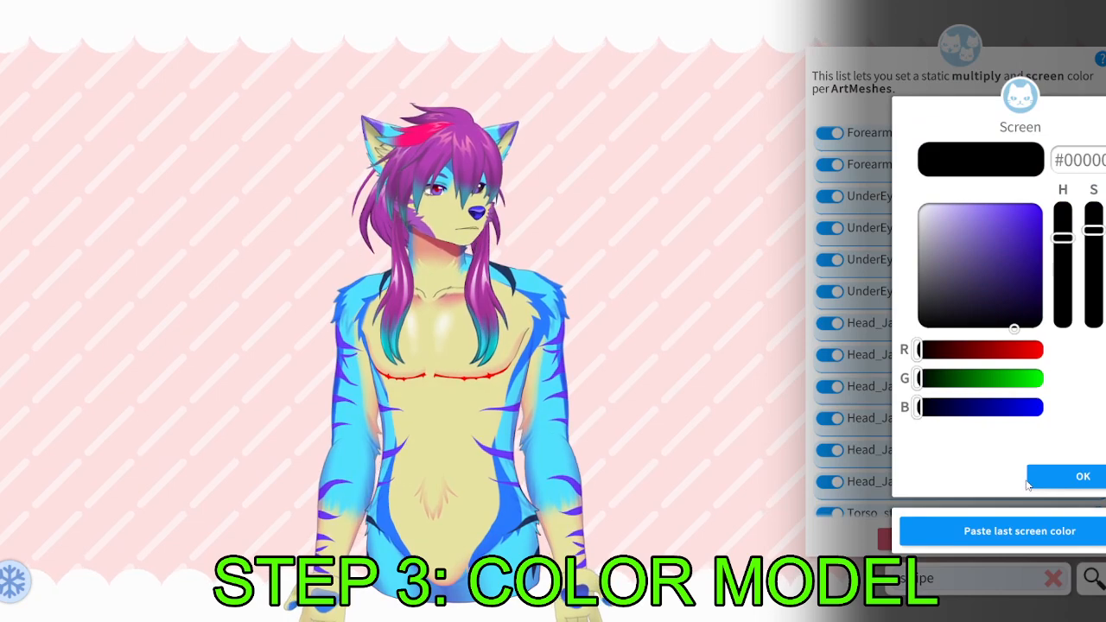
click(1047, 484)
Paste the blue-violet multiply color onto the hip stripes Torso_stripe_r4 and Torso_stripe_l4, keeping the black screen color.
scroll(961, 485, down, 1)
click(968, 482)
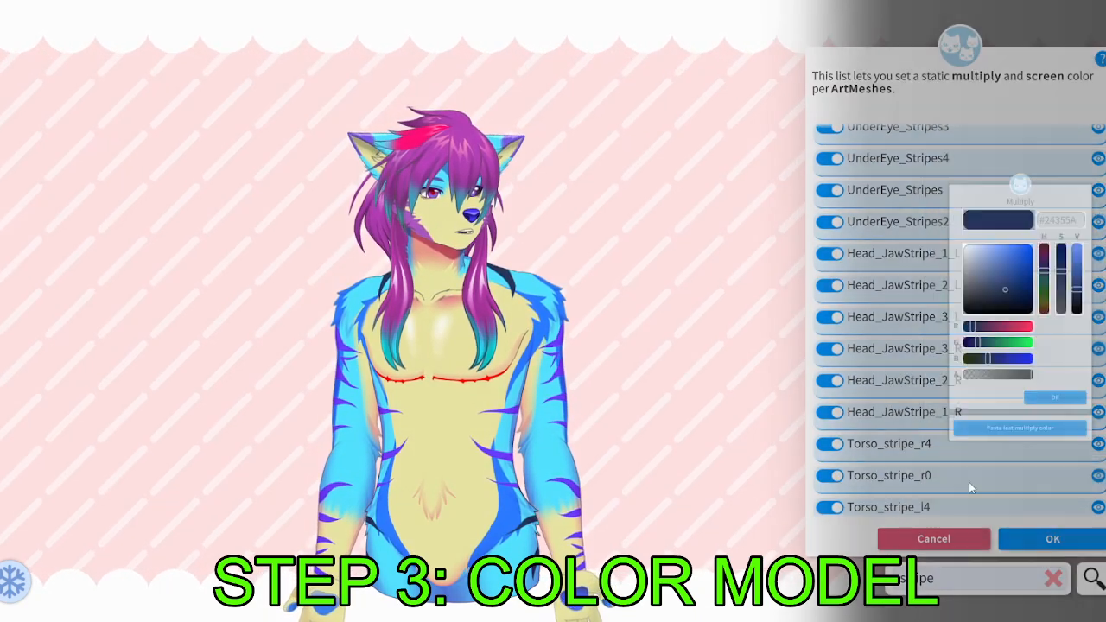
click(1028, 531)
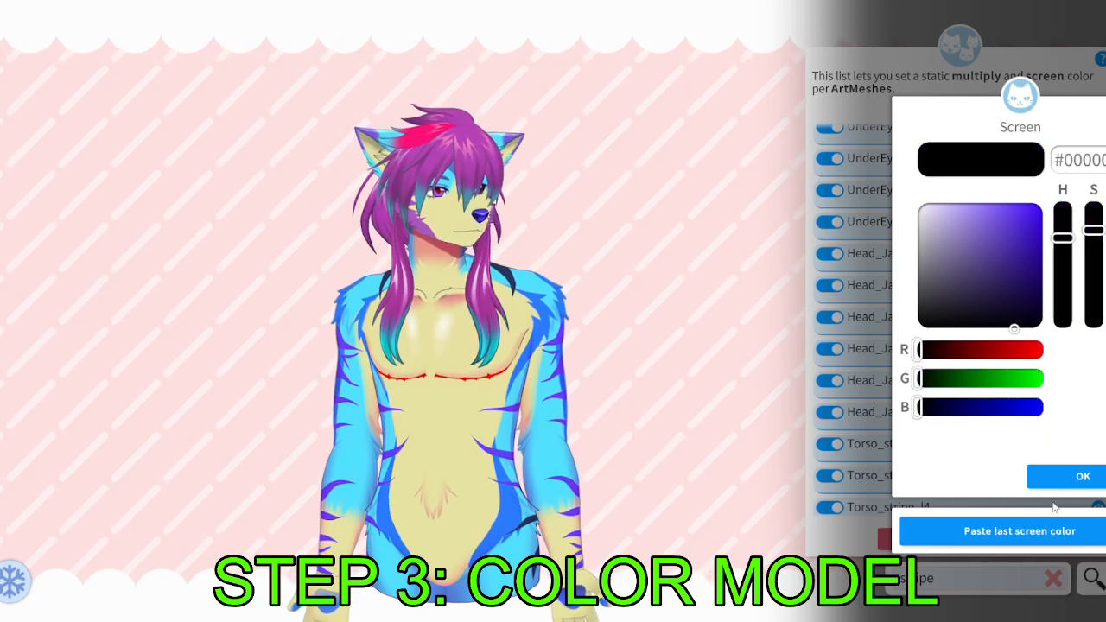
click(1061, 480)
click(998, 500)
click(1042, 528)
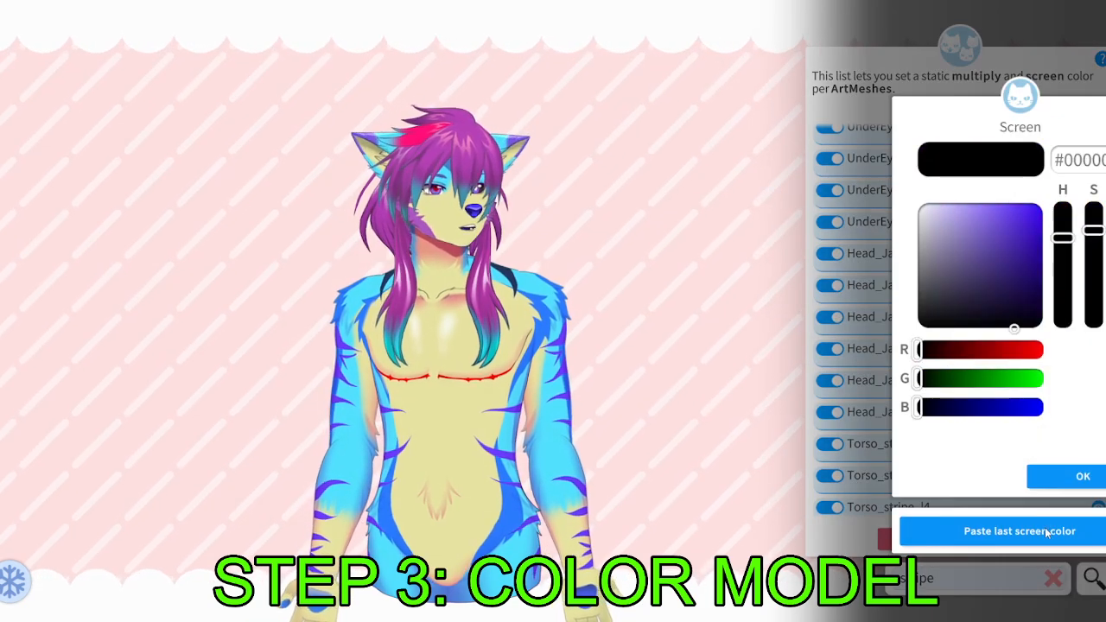
click(1045, 531)
Paste the blue-violet multiply color onto the shoulder stripes Torso_stripe_l0 and Torso_stripe_r0, keeping the black screen color.
scroll(1056, 471, down, 1)
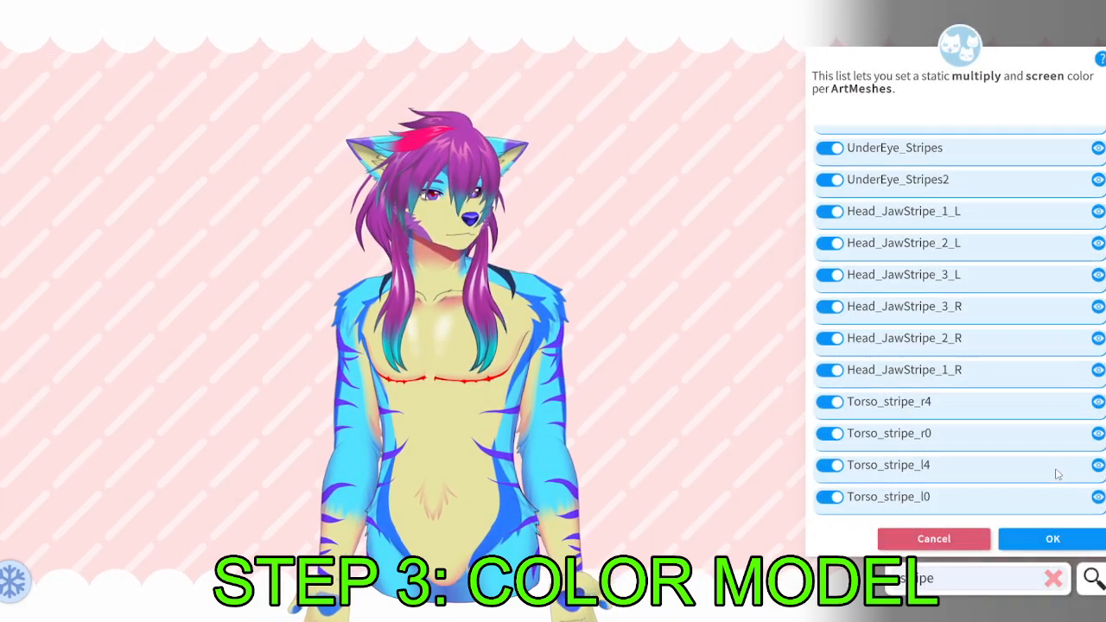
click(1006, 505)
click(1042, 528)
click(1045, 528)
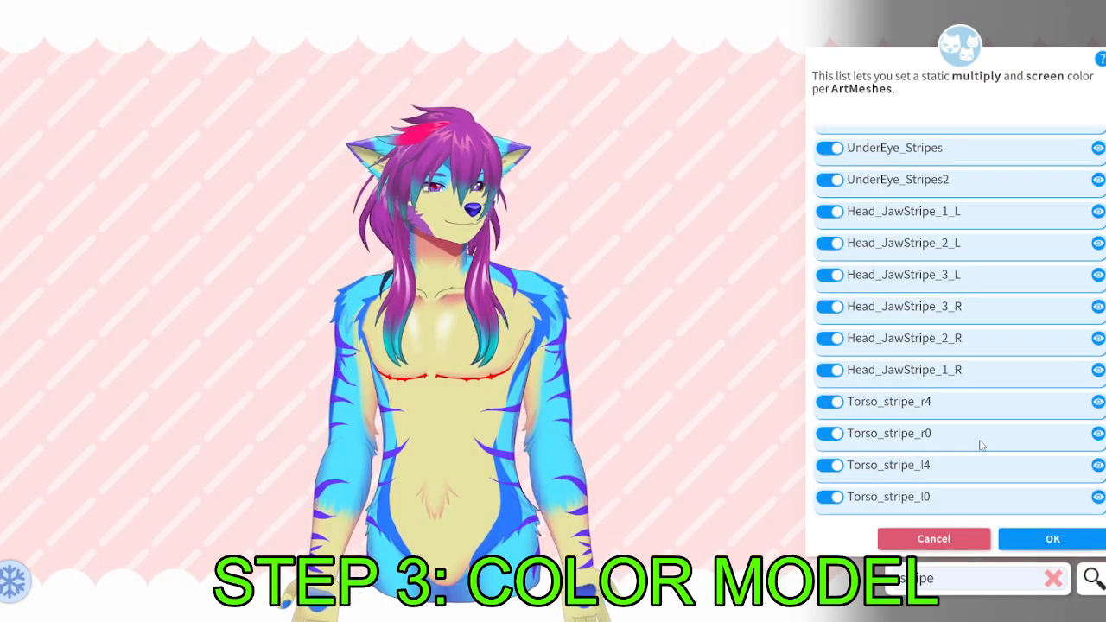
click(980, 445)
click(1043, 529)
click(1045, 529)
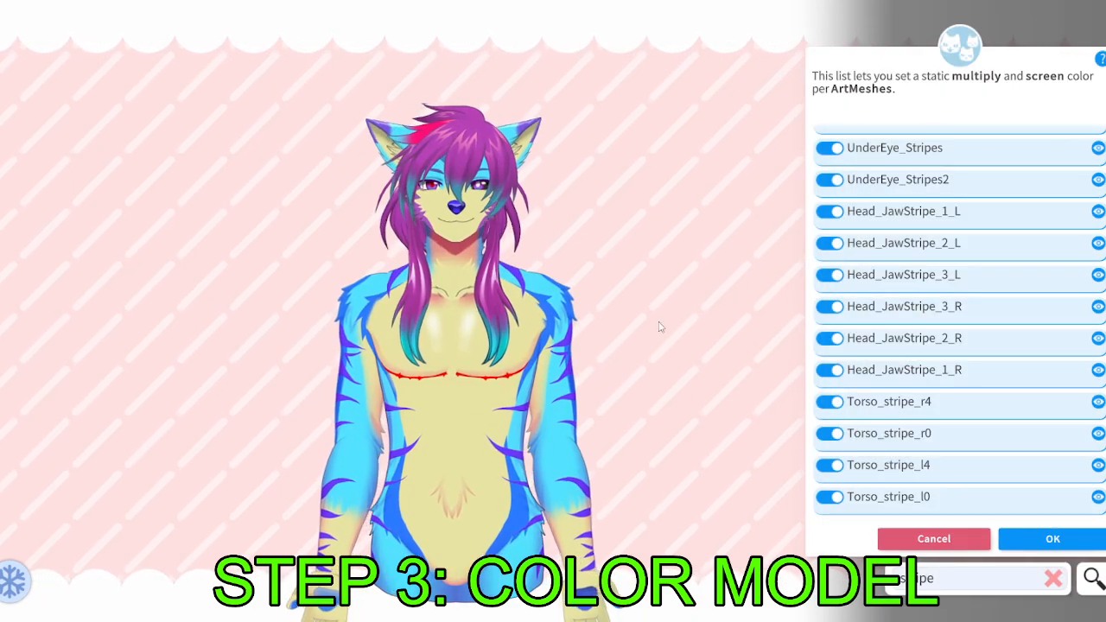
Search the ArtMesh list for "spots" and open the Cheek_Spots8 entry.
double_click(948, 580)
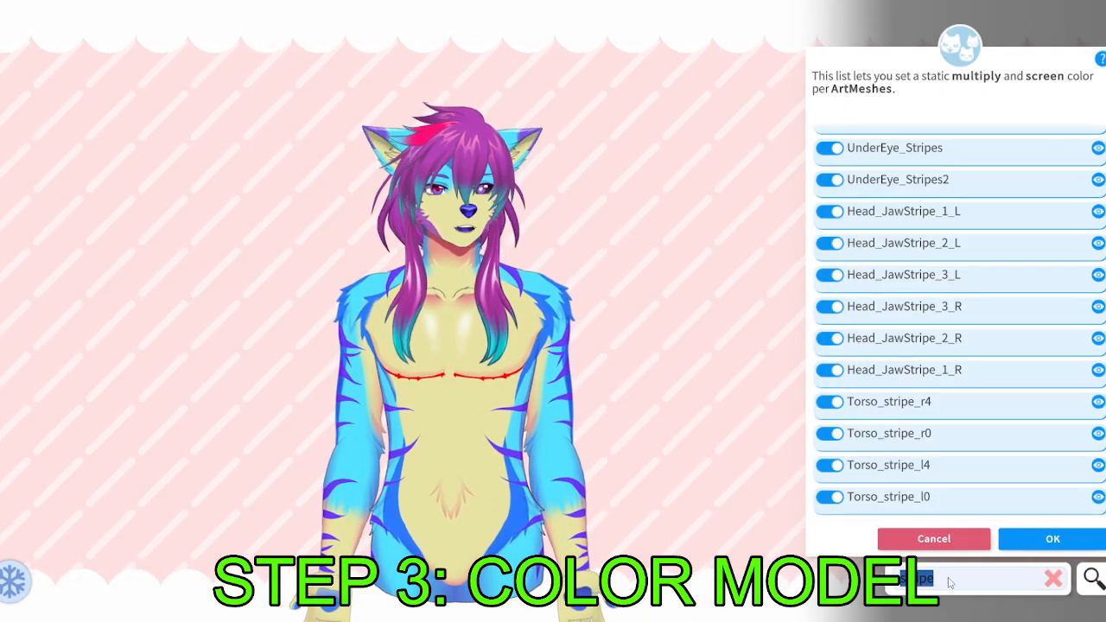
text(spot)
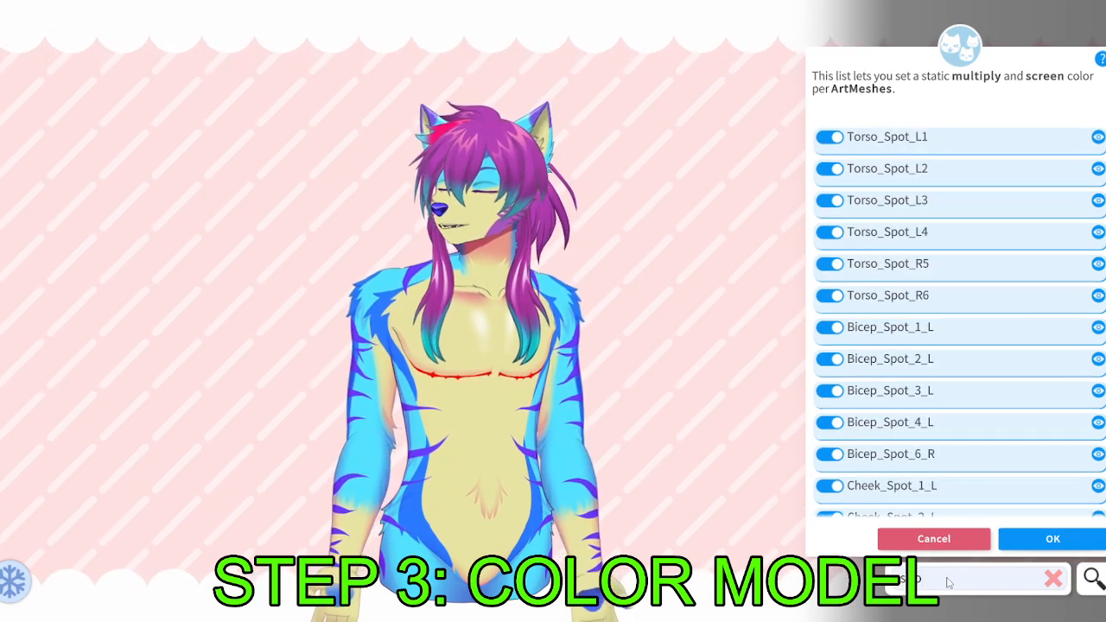
text(s)
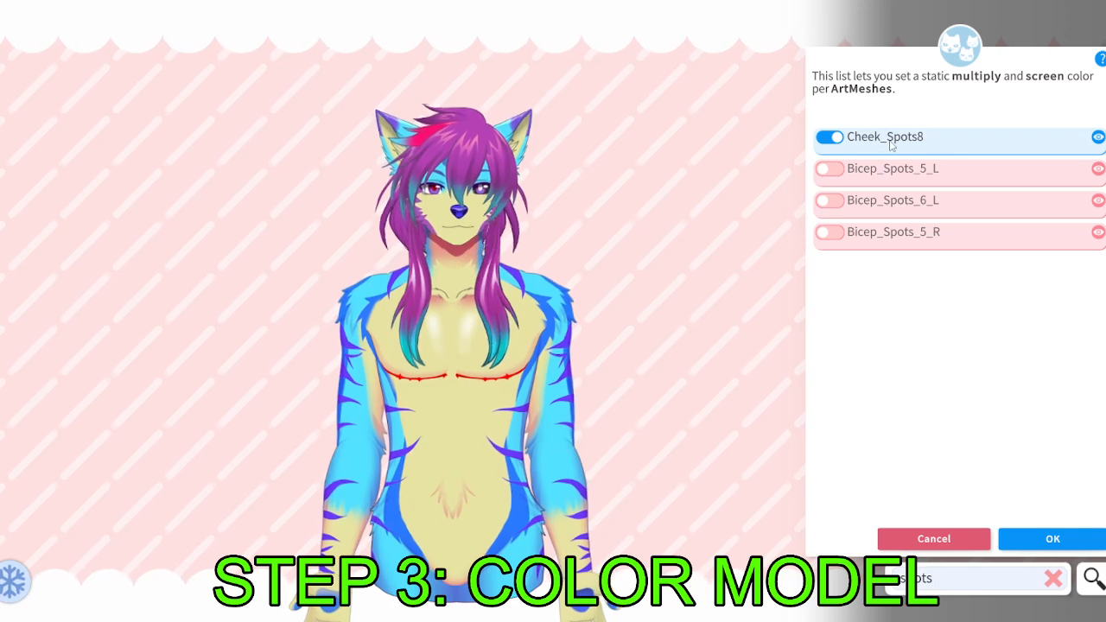
click(891, 145)
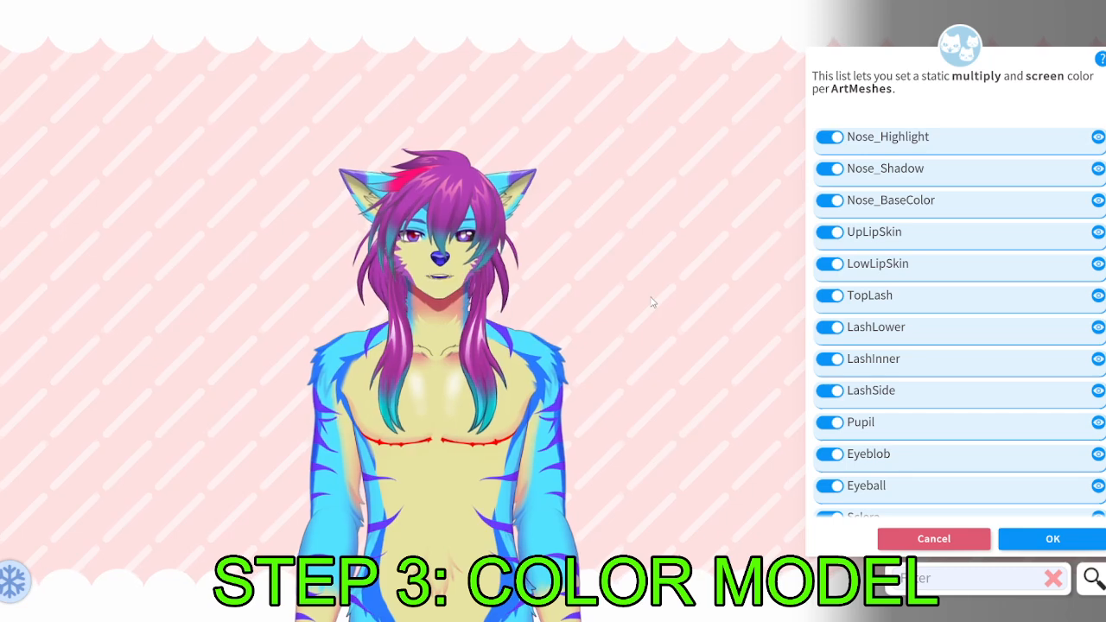
Confirm the ArtMesh color customization and add a new hotkey named MyCustomColors.
scroll(630, 362, down, 3)
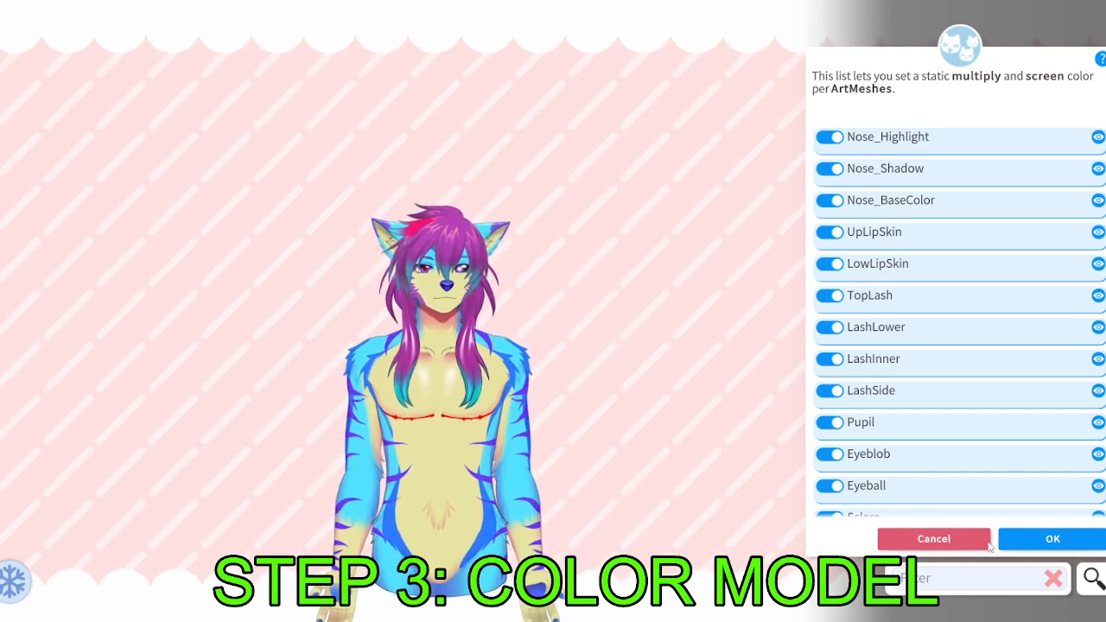
click(1055, 542)
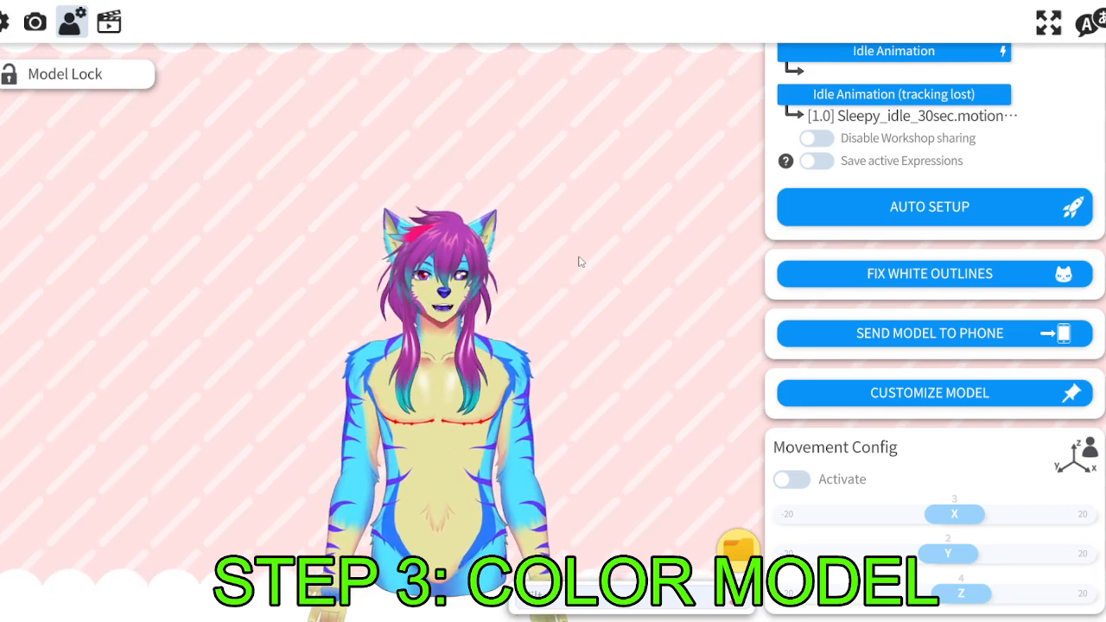
click(109, 22)
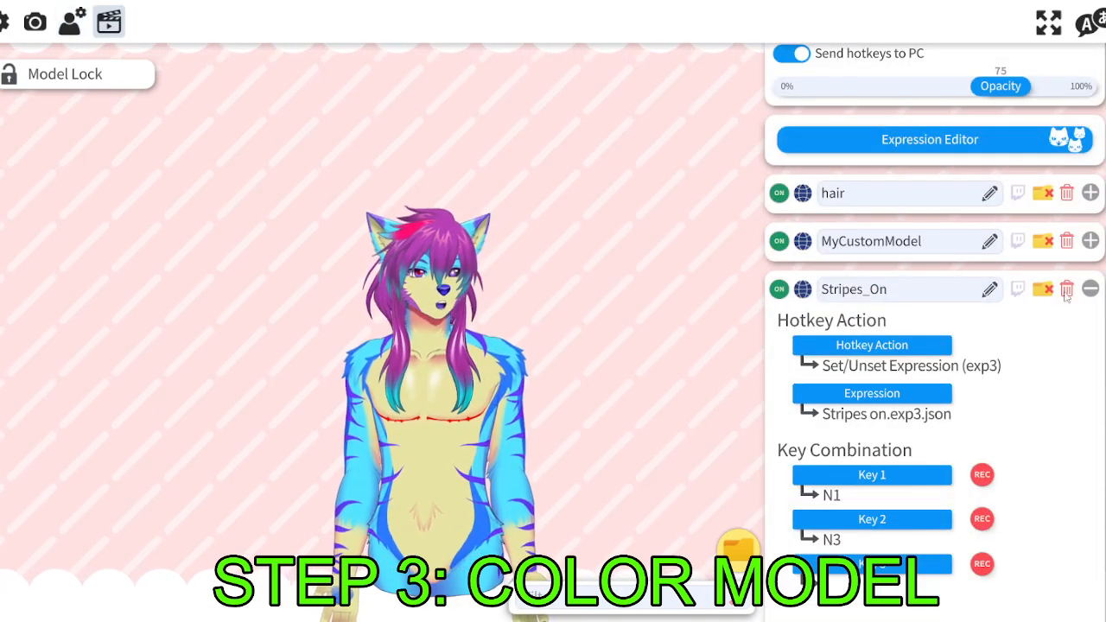
click(1089, 289)
click(932, 501)
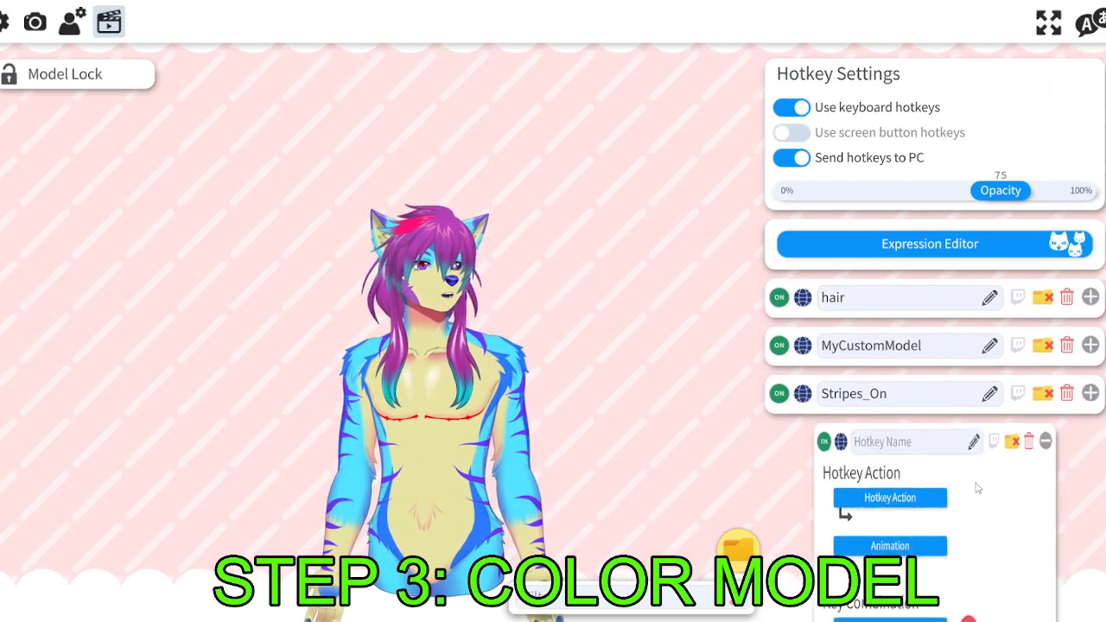
text(My)
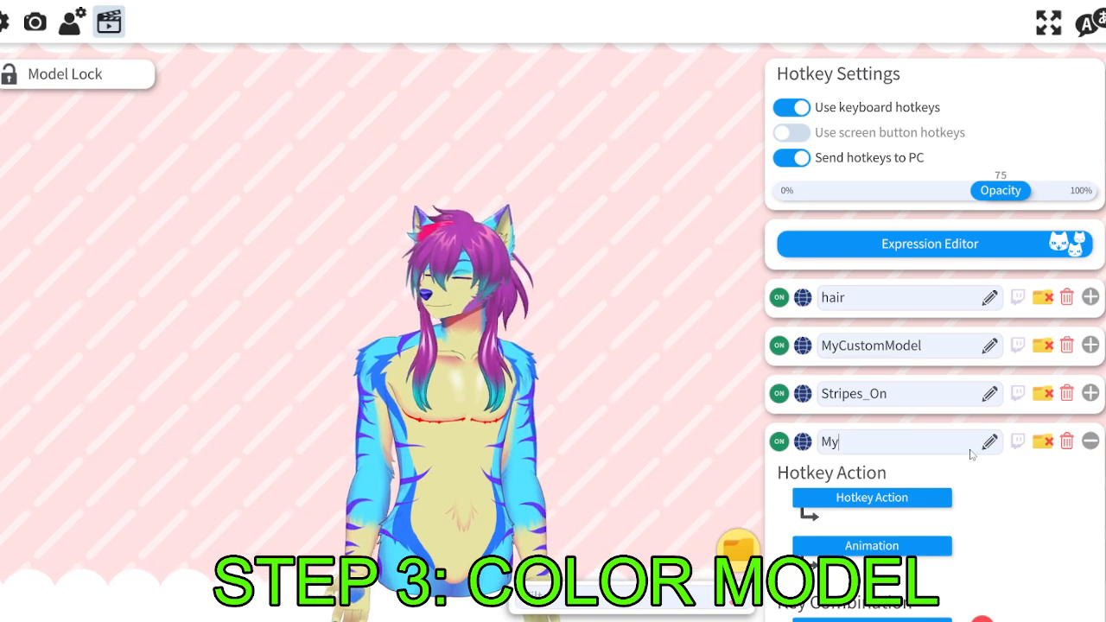
text(CustomColors)
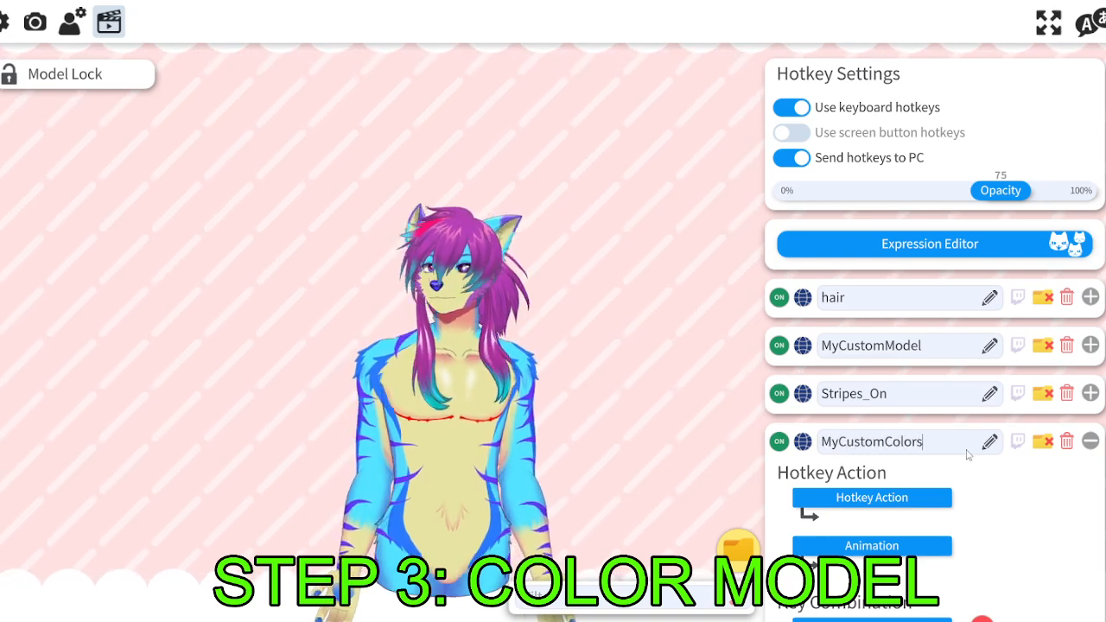
Set the MyCustomColors hotkey action to ArtMesh Color Preset.
click(872, 498)
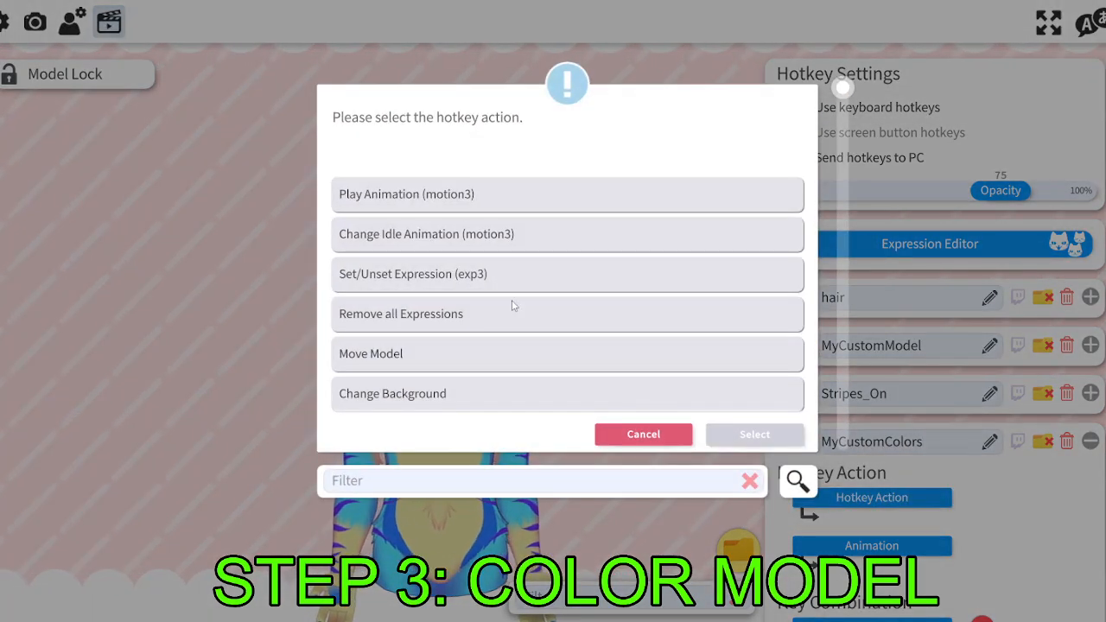
scroll(534, 308, down, 10)
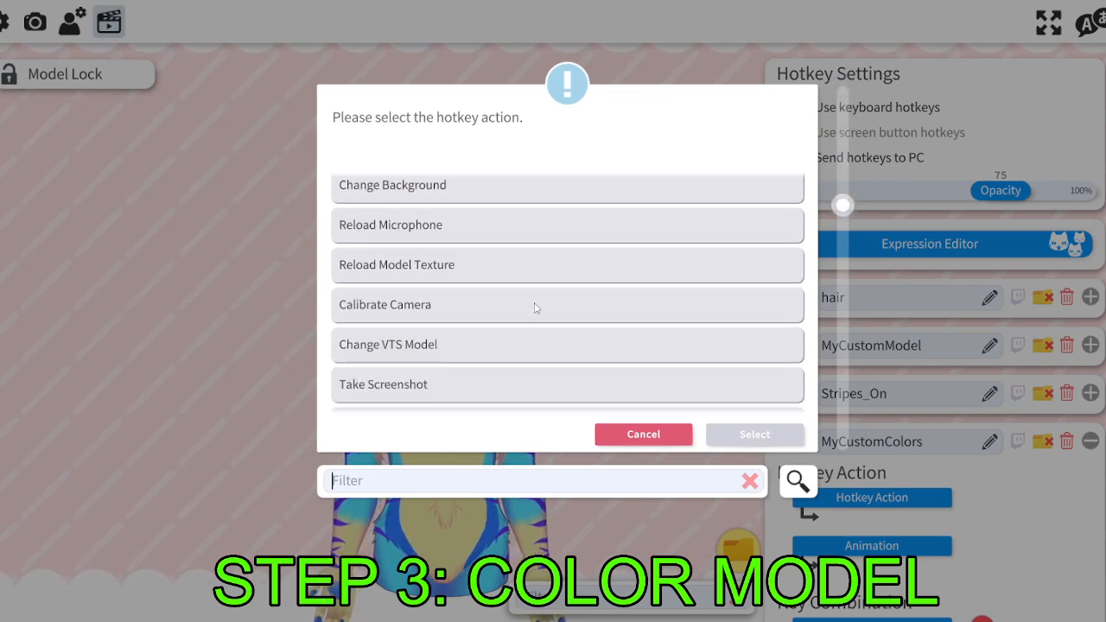
scroll(534, 308, down, 2)
click(394, 321)
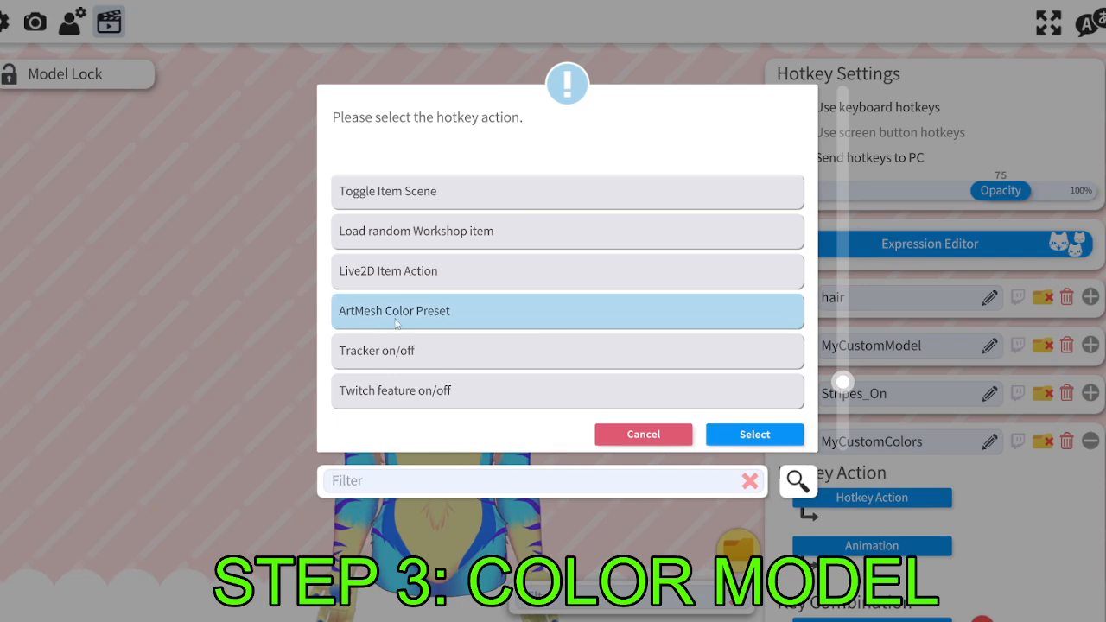
click(752, 434)
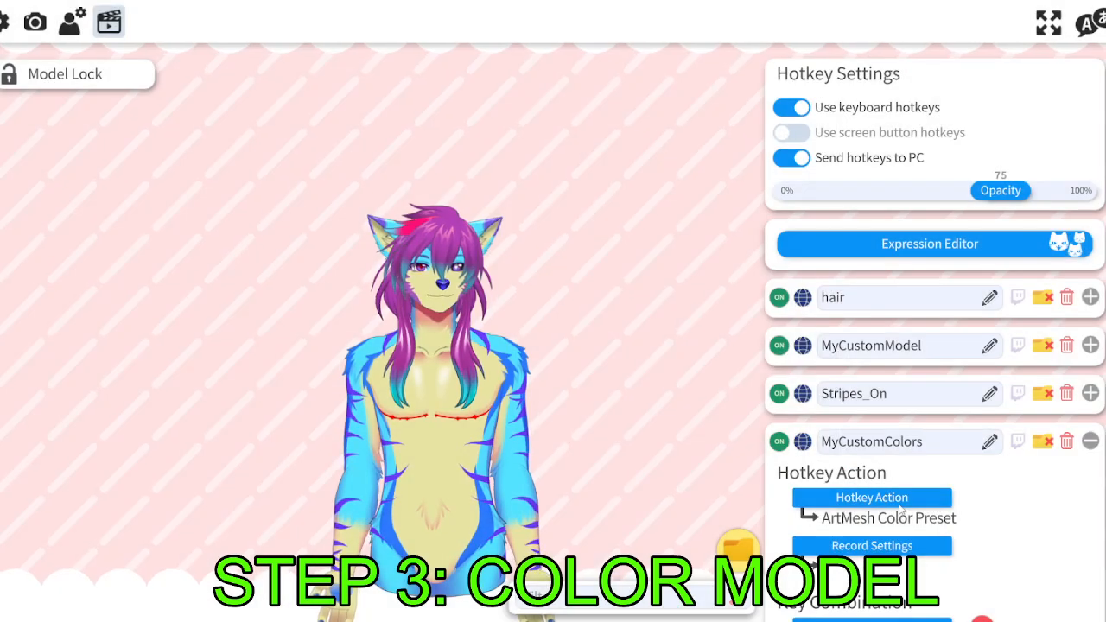
Record the key combination LeftControl + Z for the MyCustomColors hotkey.
scroll(941, 478, down, 2)
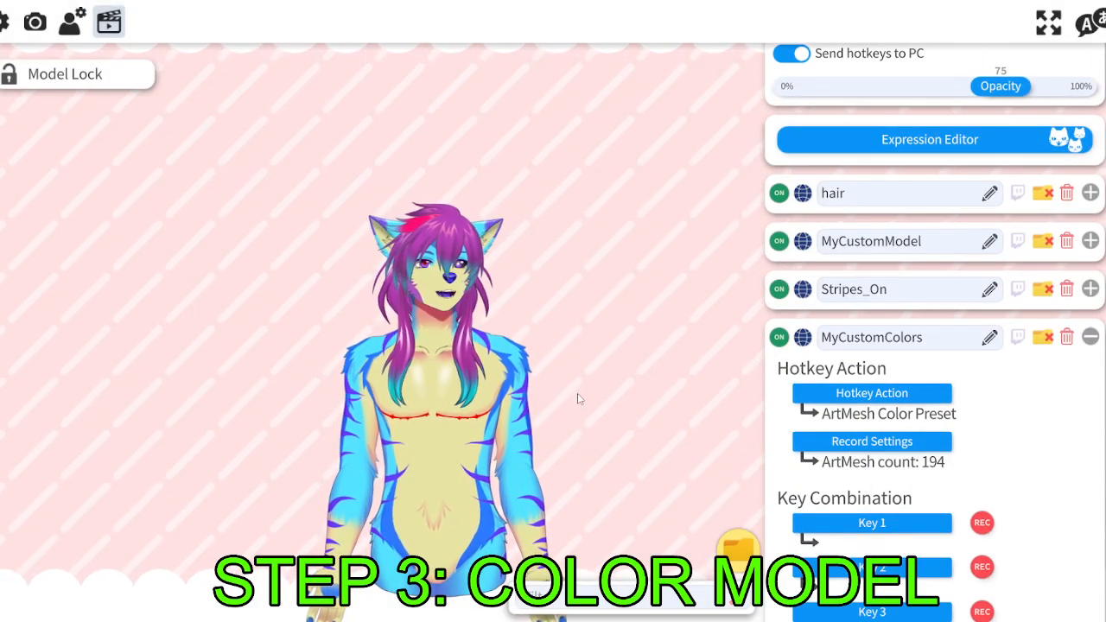
scroll(945, 477, up, 2)
scroll(958, 475, down, 2)
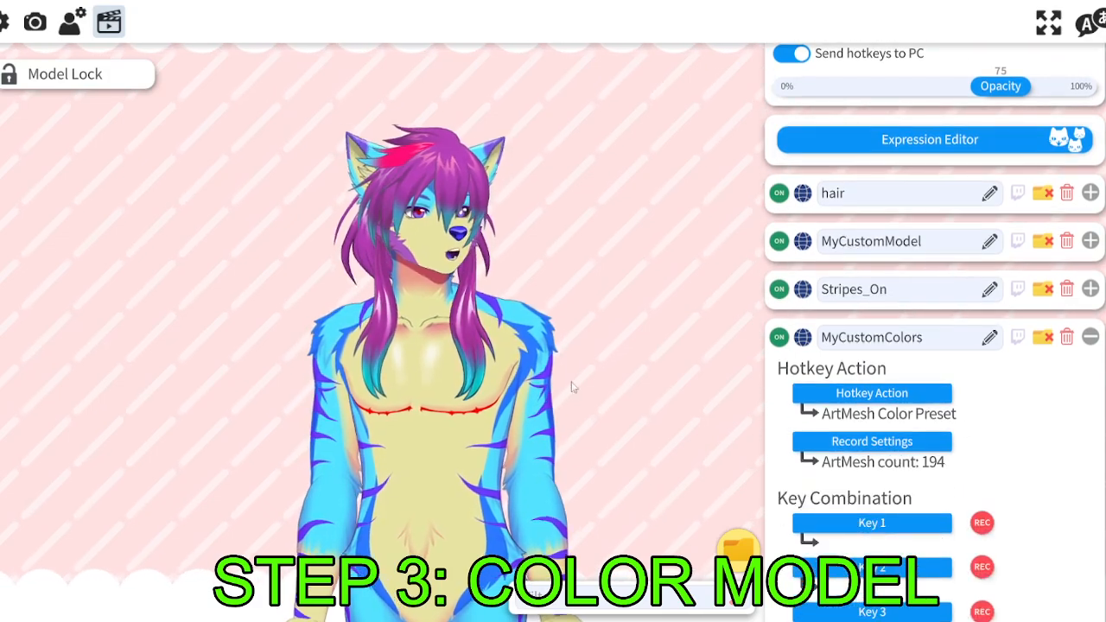
scroll(656, 240, up, 5)
scroll(629, 346, down, 4)
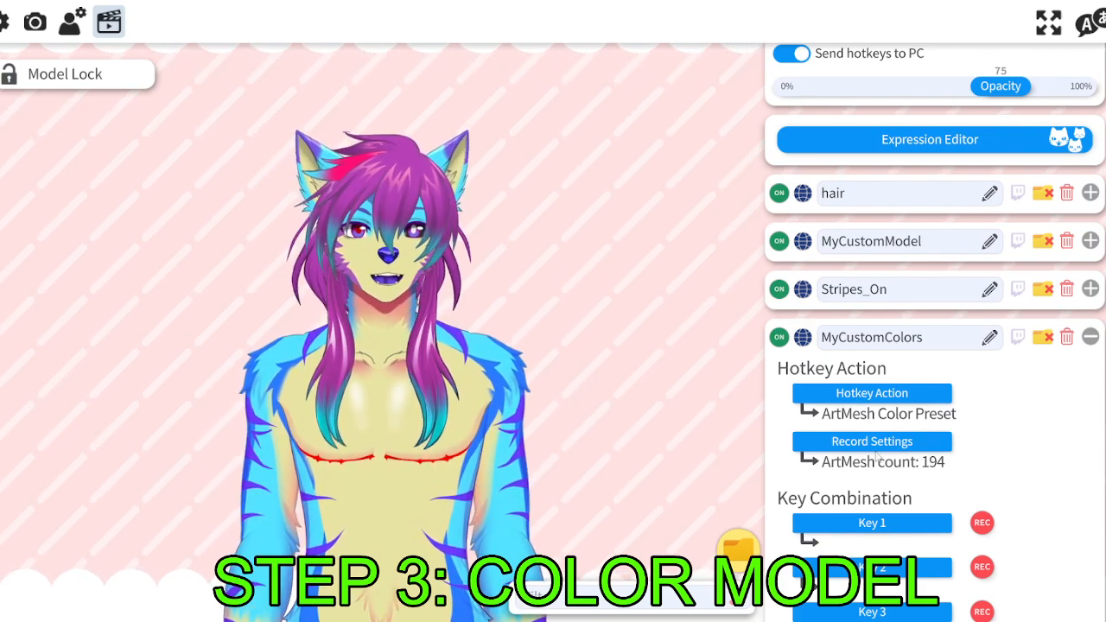
click(982, 521)
key(ctrl)
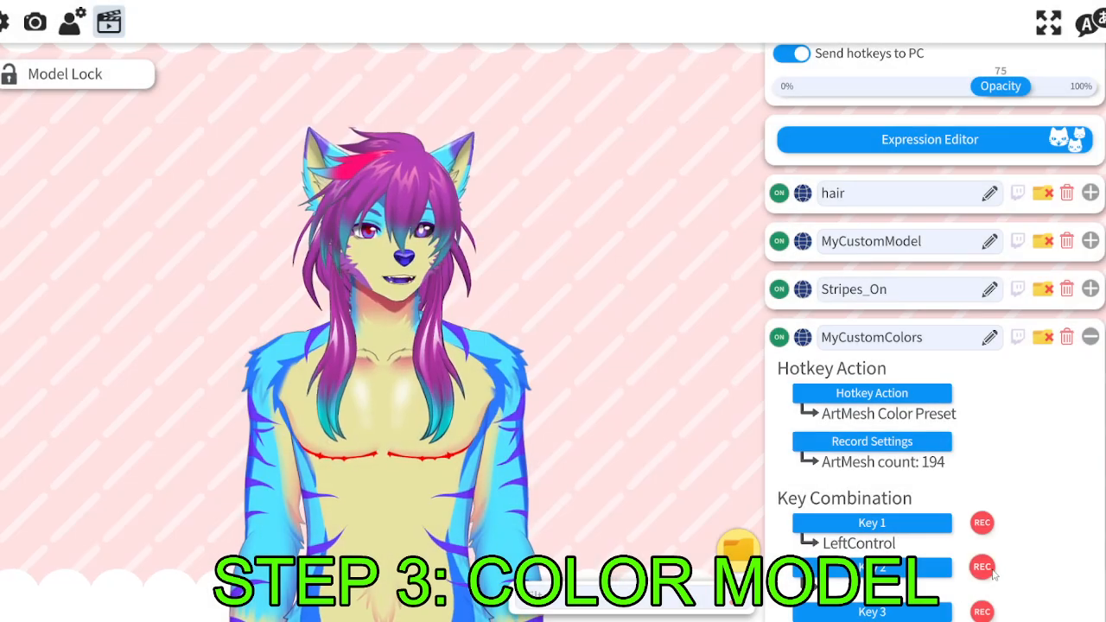
click(982, 567)
key(z)
Test the model's color and expression hotkeys, and review the settings of the MyCustomModel hotkey.
key(ctrl+z)
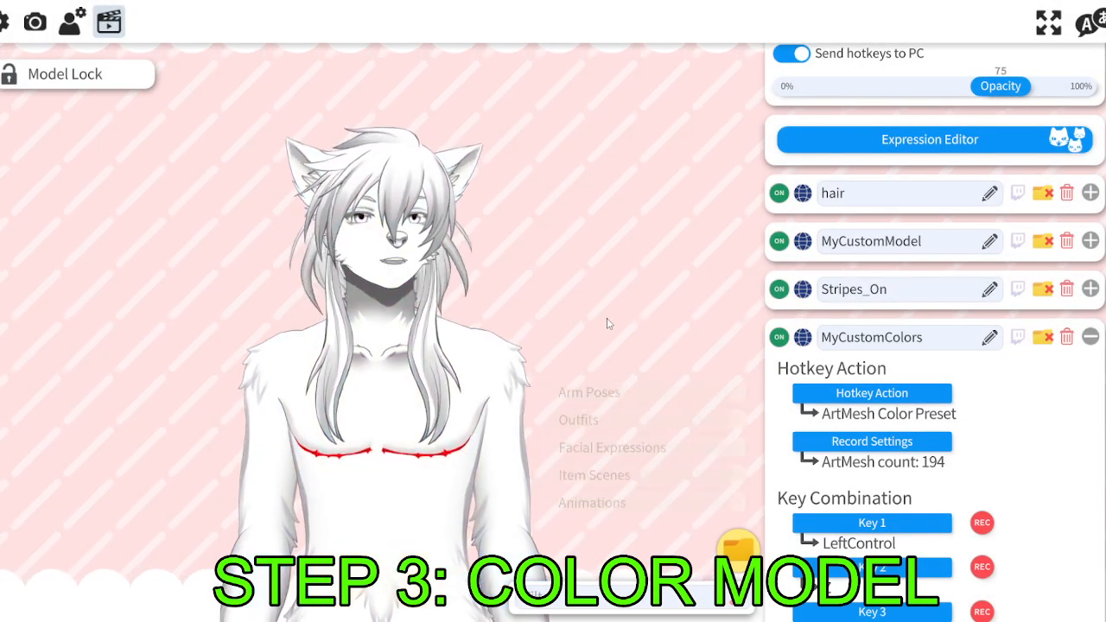
key(ctrl+x)
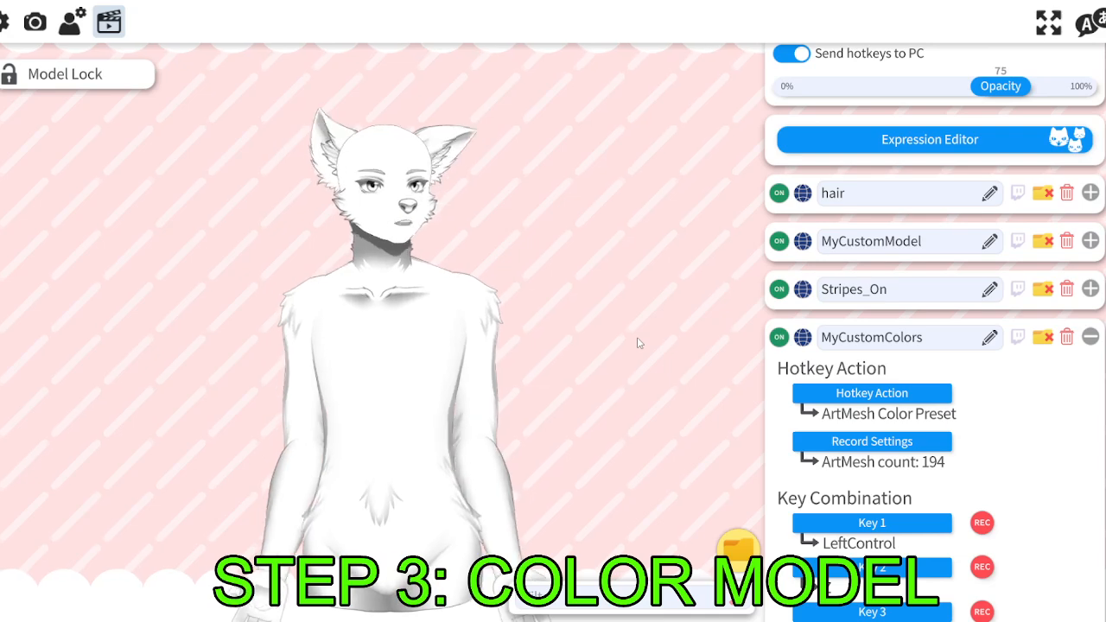
click(1090, 240)
scroll(996, 357, down, 2)
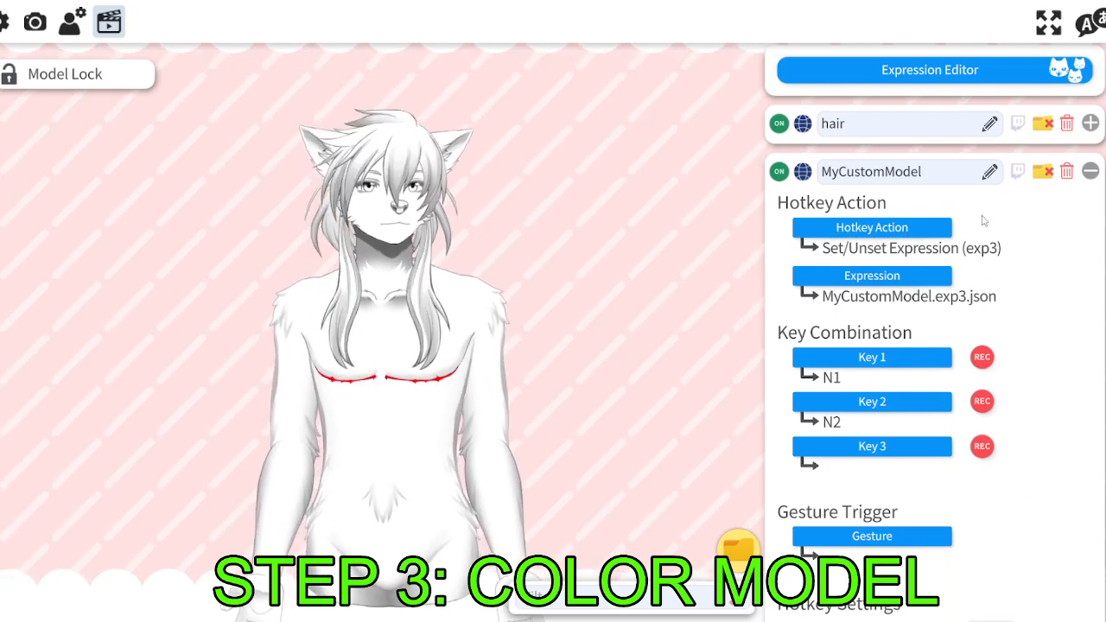
click(1090, 171)
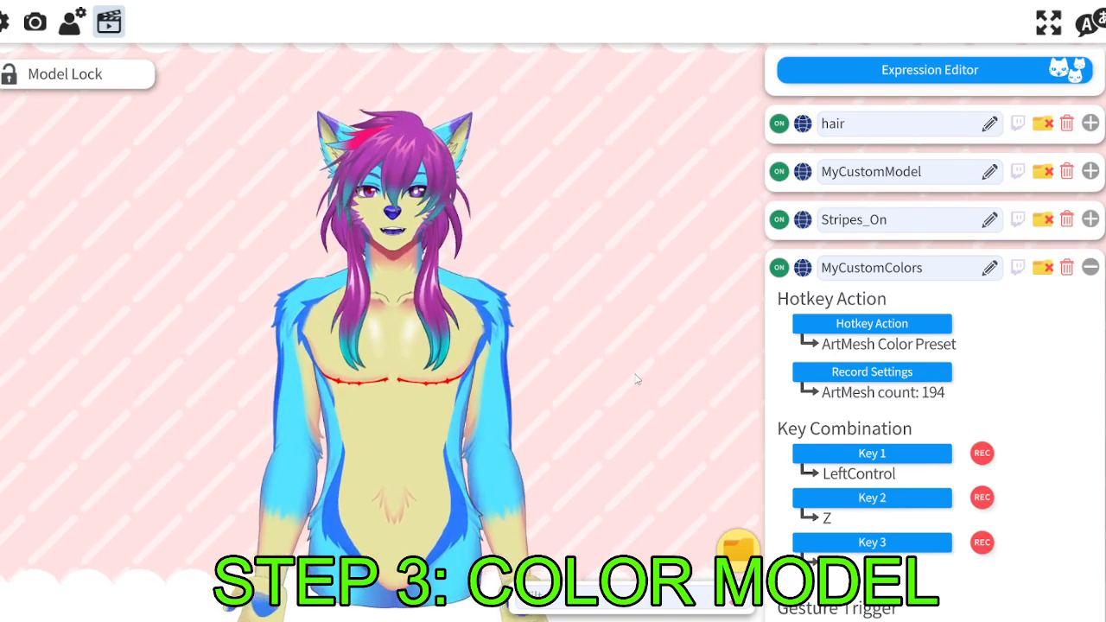
Collapse the MyCustomColors hotkey and create a new expression named MCustomModel_FemVer.
scroll(638, 312, up, 2)
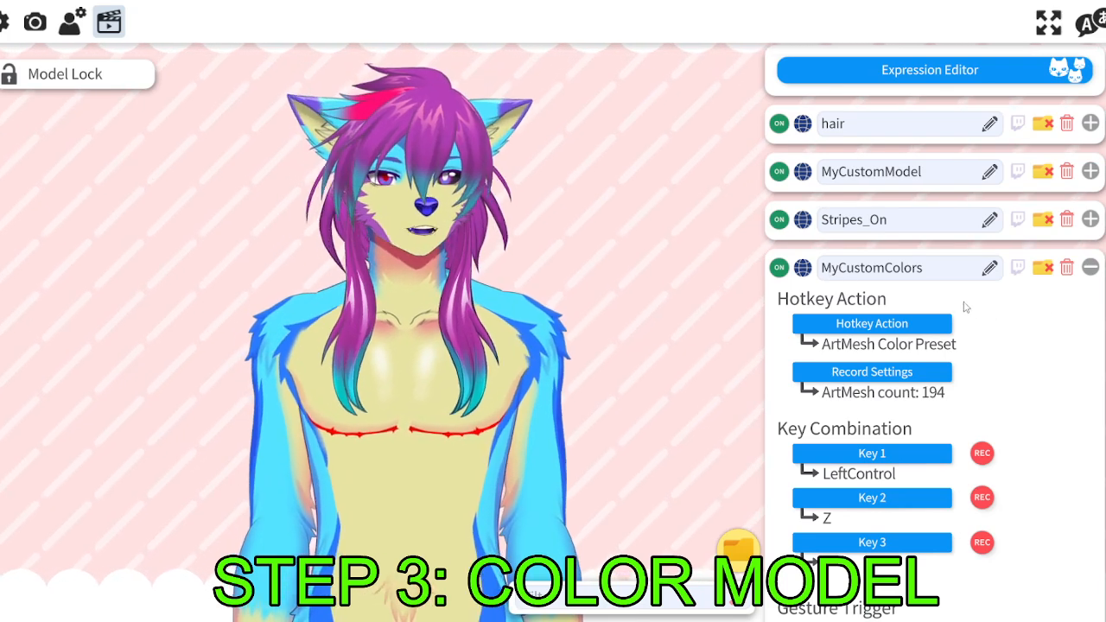
click(1090, 267)
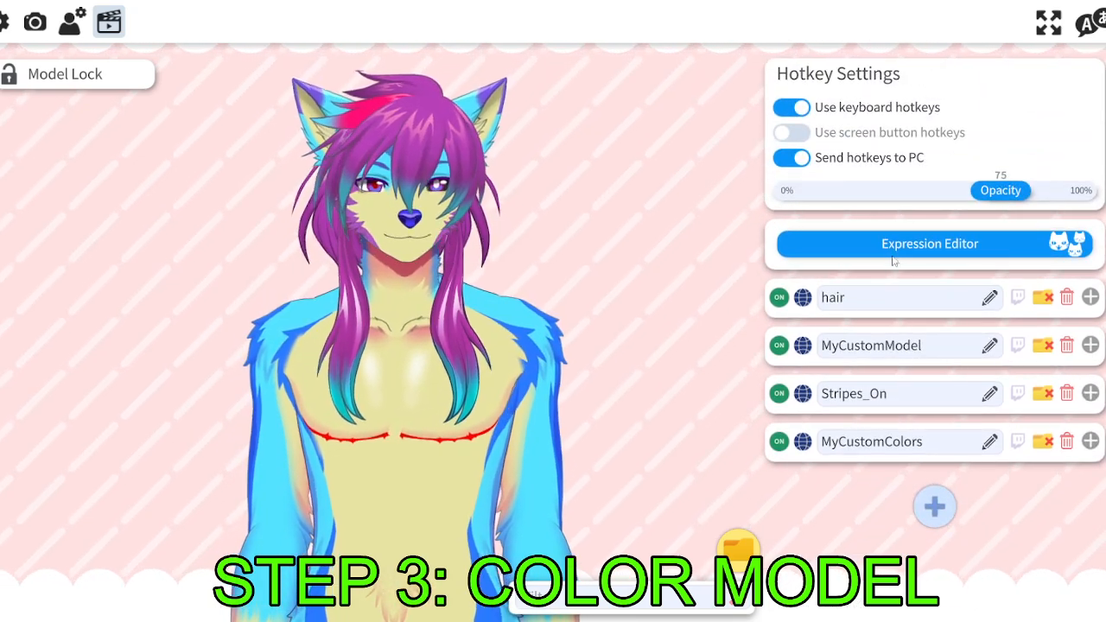
click(788, 245)
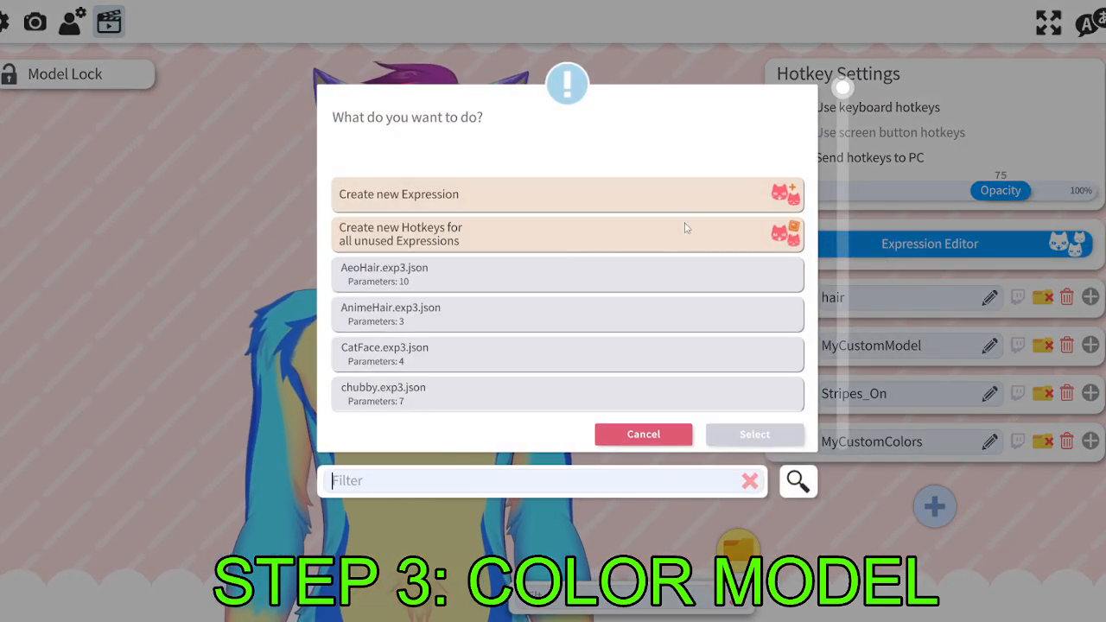
click(676, 440)
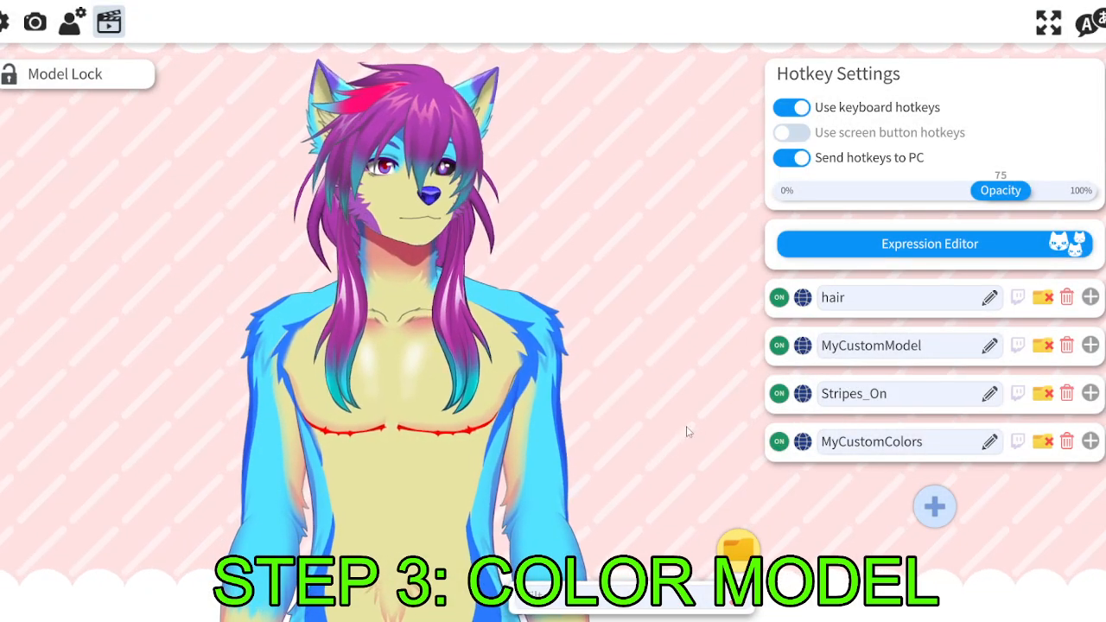
click(902, 246)
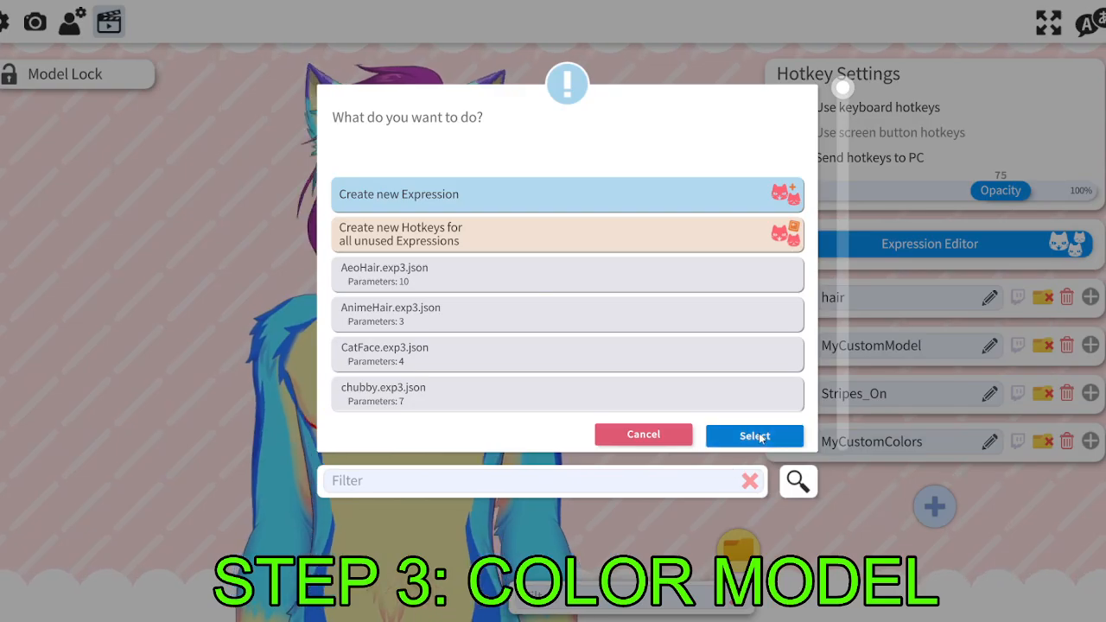
click(757, 437)
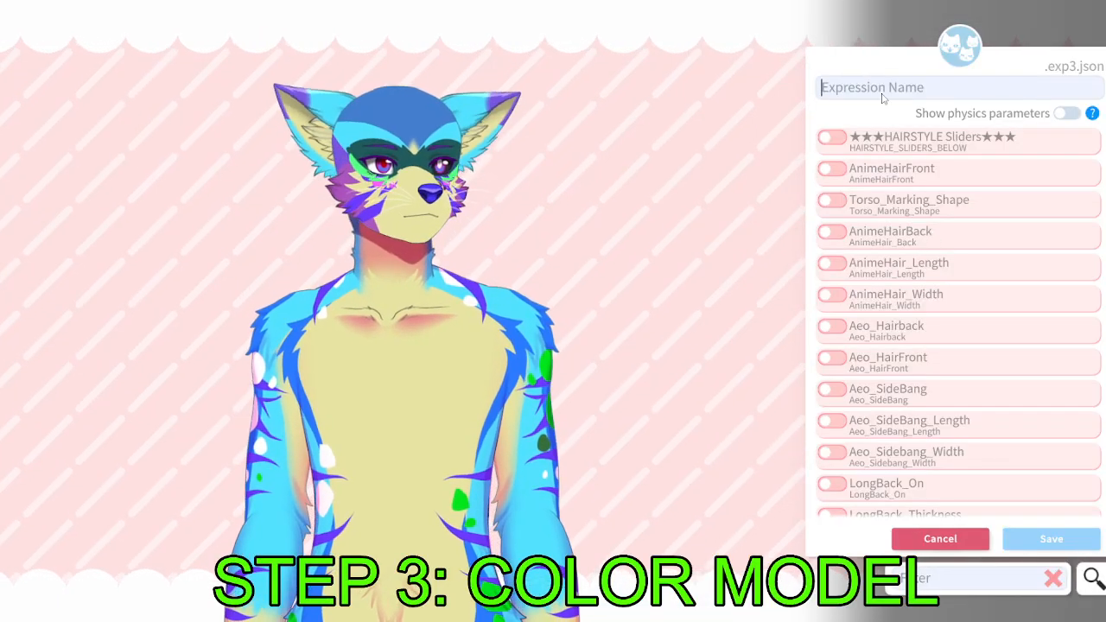
text(MCustomModel_FemVer)
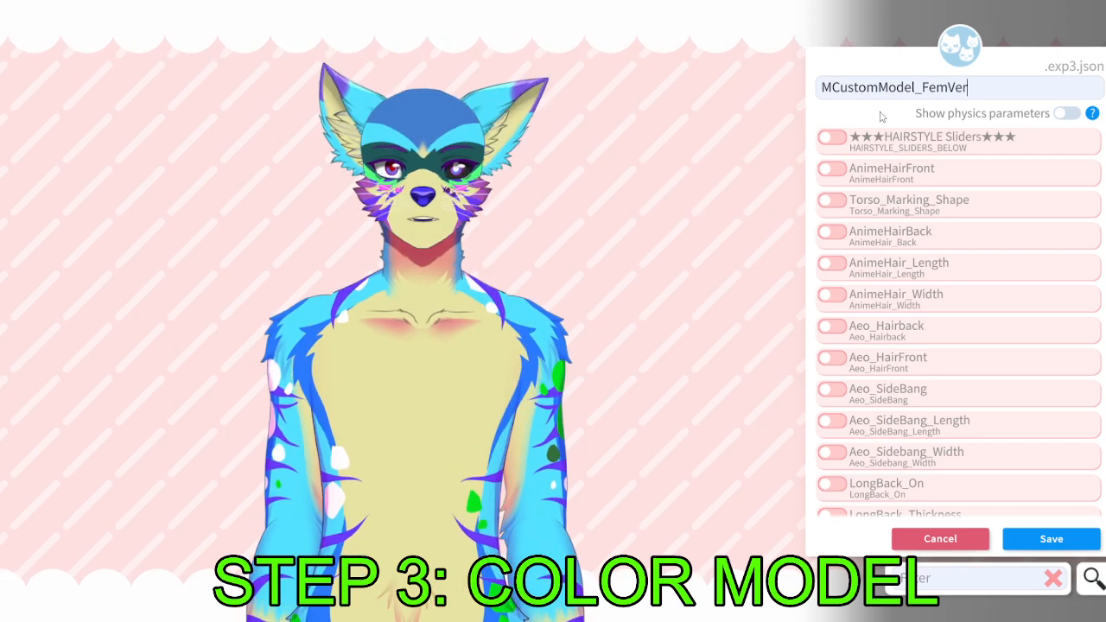
Include the chest parameters in the expression: Breast_On at about 1.5, Pectorals_On at 0 and TopSurgeryScar_On at 0.
scroll(859, 254, down, 15)
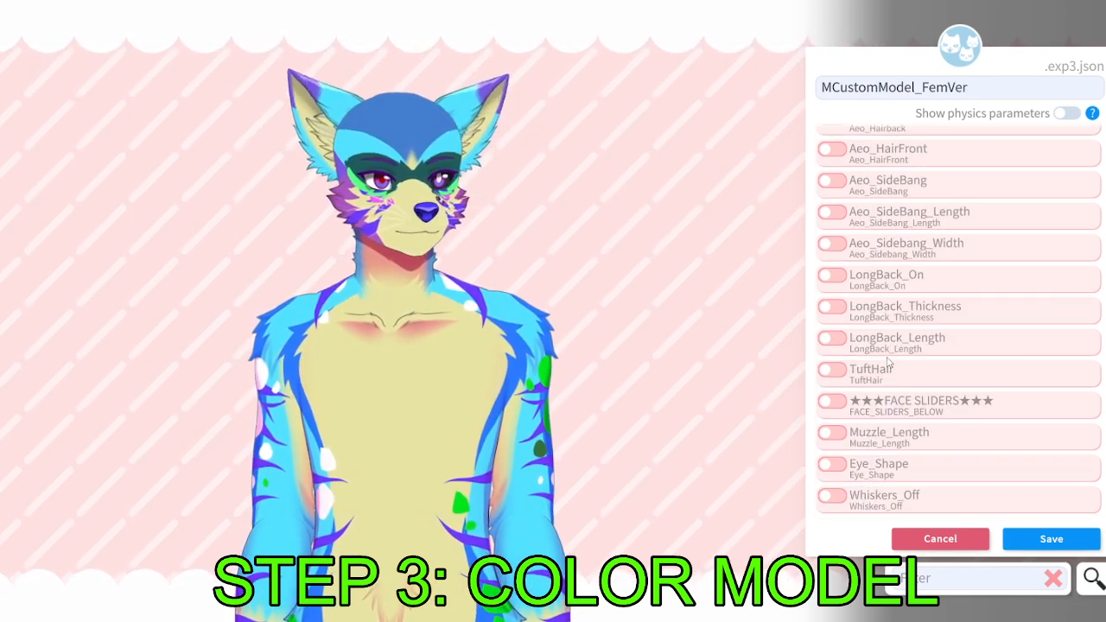
scroll(849, 321, up, 1)
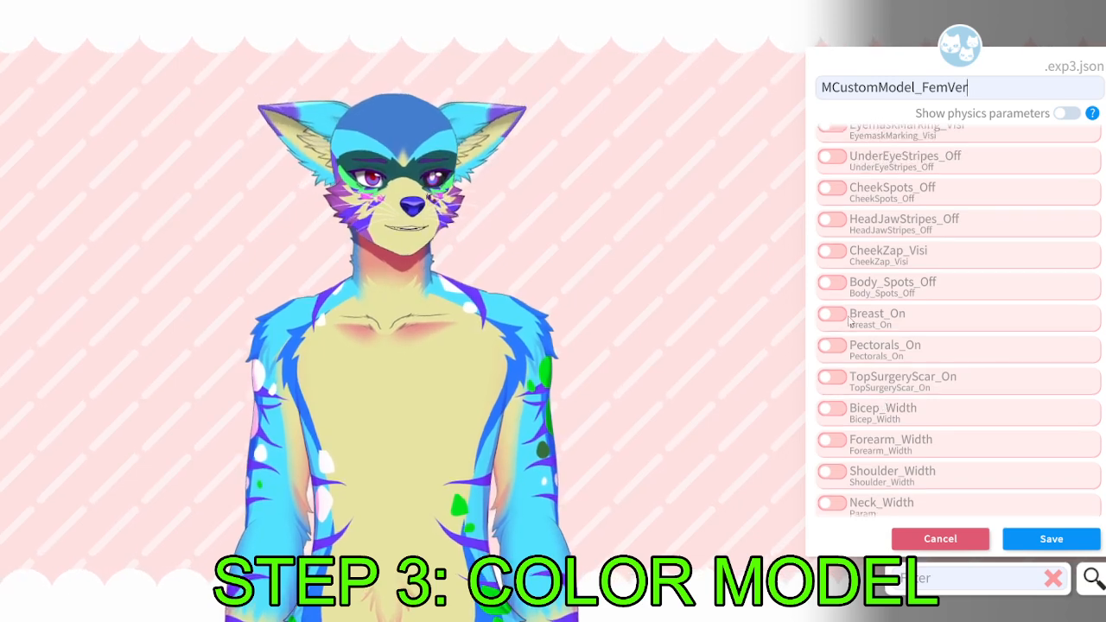
click(850, 336)
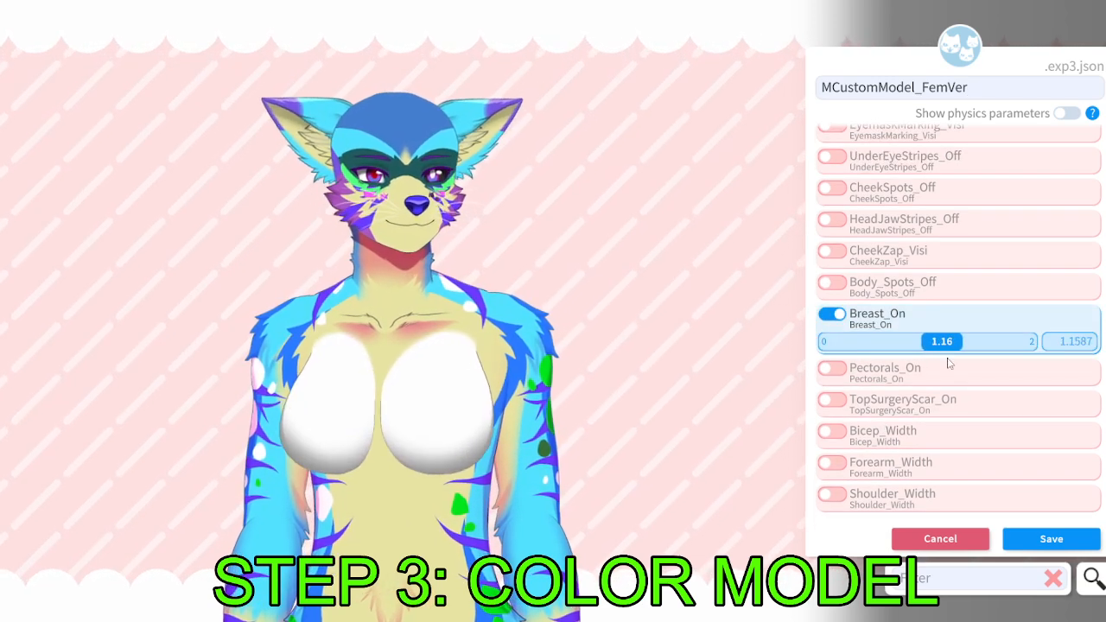
click(833, 401)
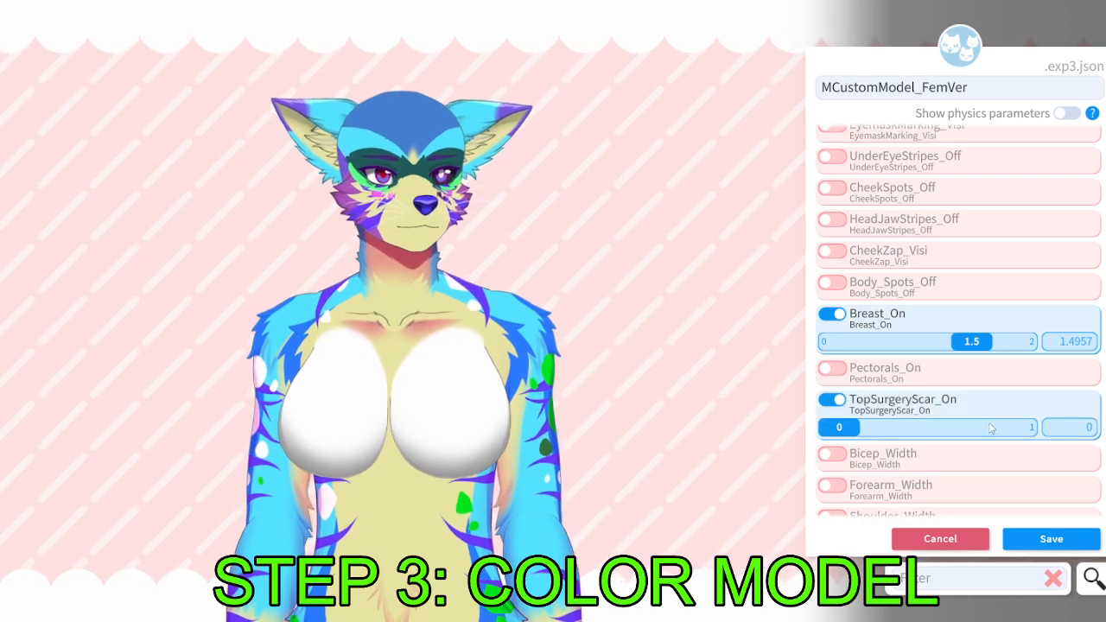
click(907, 371)
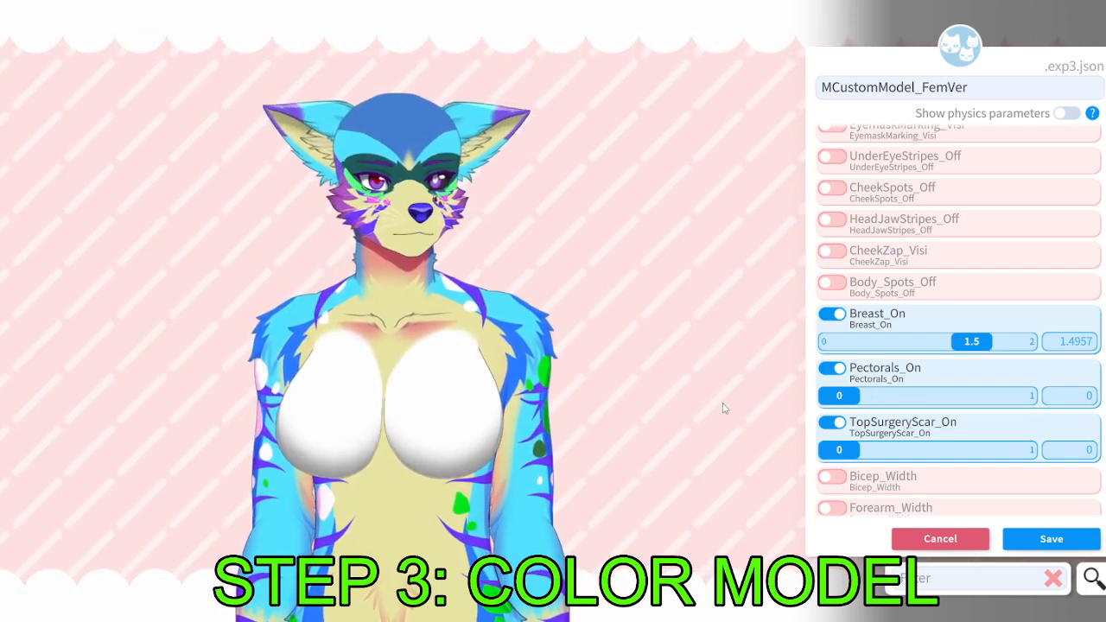
Enable Bicep_Width, Forearm_Width and Shoulder_Width in the expression and set each to -1.
scroll(965, 424, down, 3)
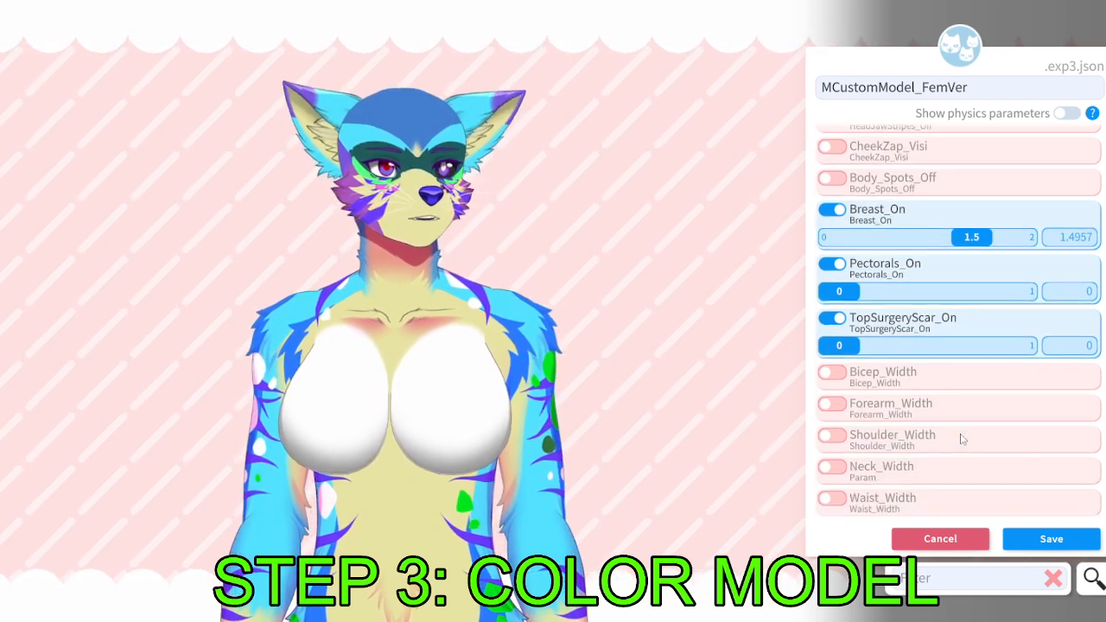
click(832, 404)
click(832, 373)
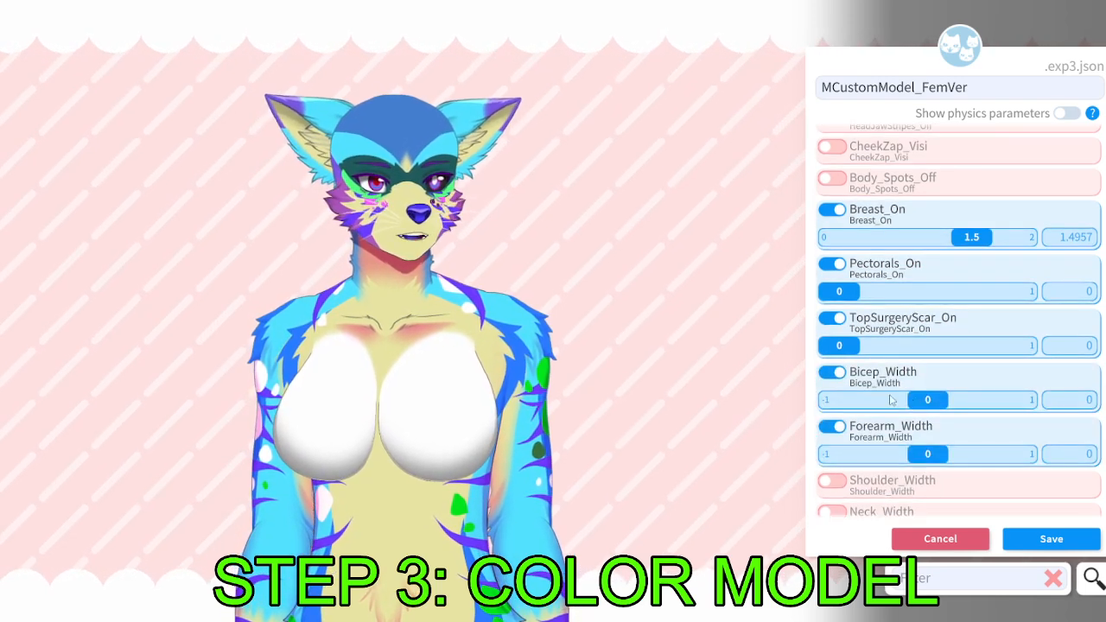
click(830, 481)
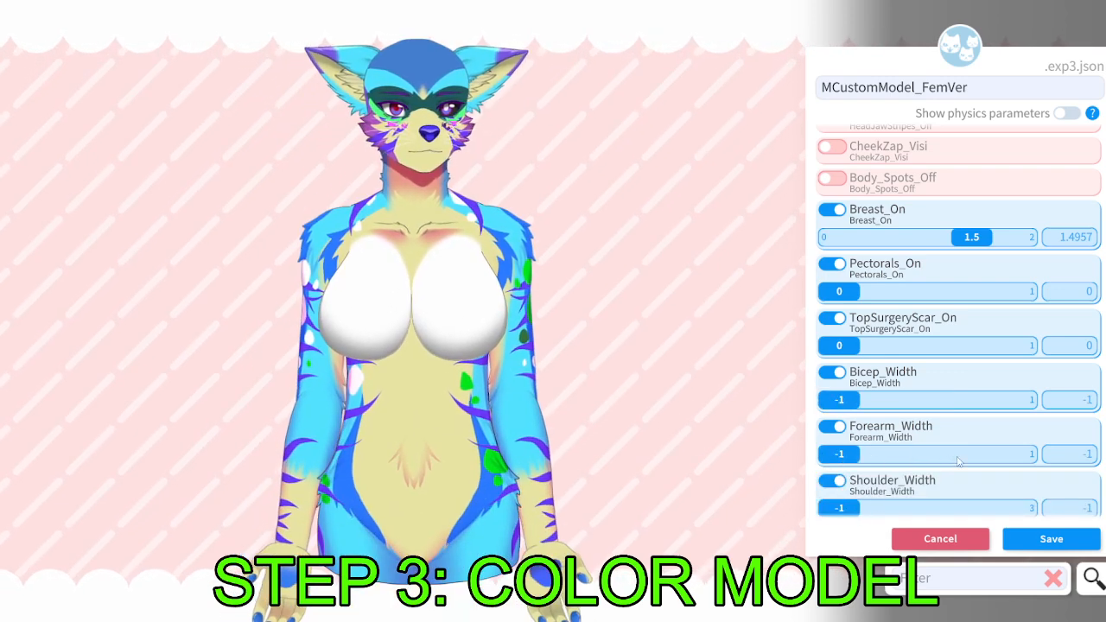
Enable and set Neck_Width to -1, Waist_Width to about -0.84, Hip_Width to about 0.61 and Torso_Length to 1.
scroll(950, 462, down, 5)
click(830, 363)
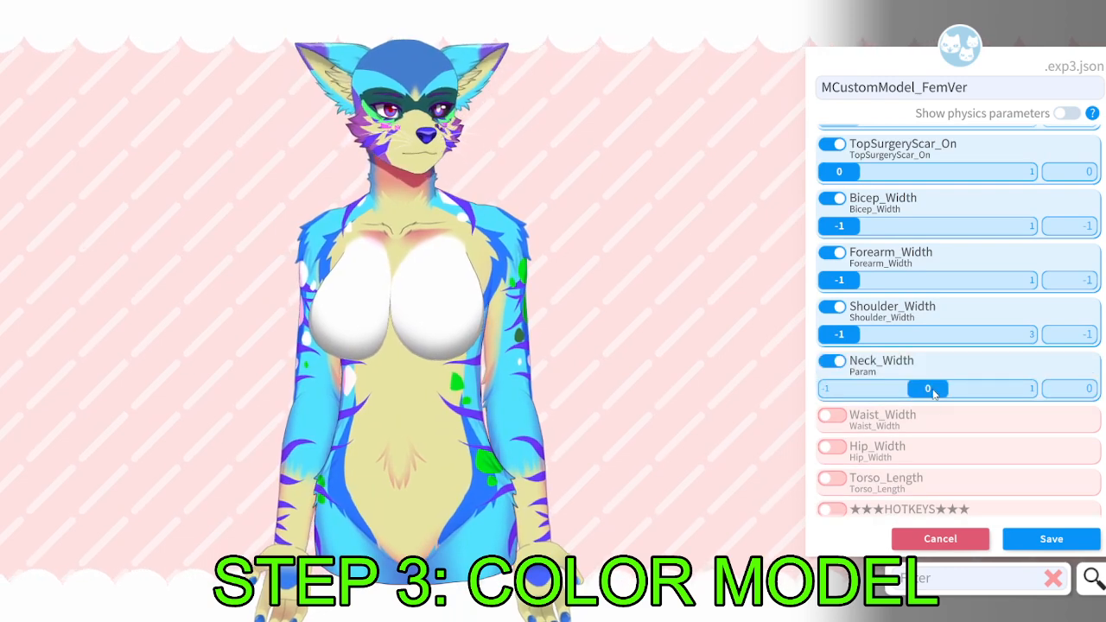
click(832, 418)
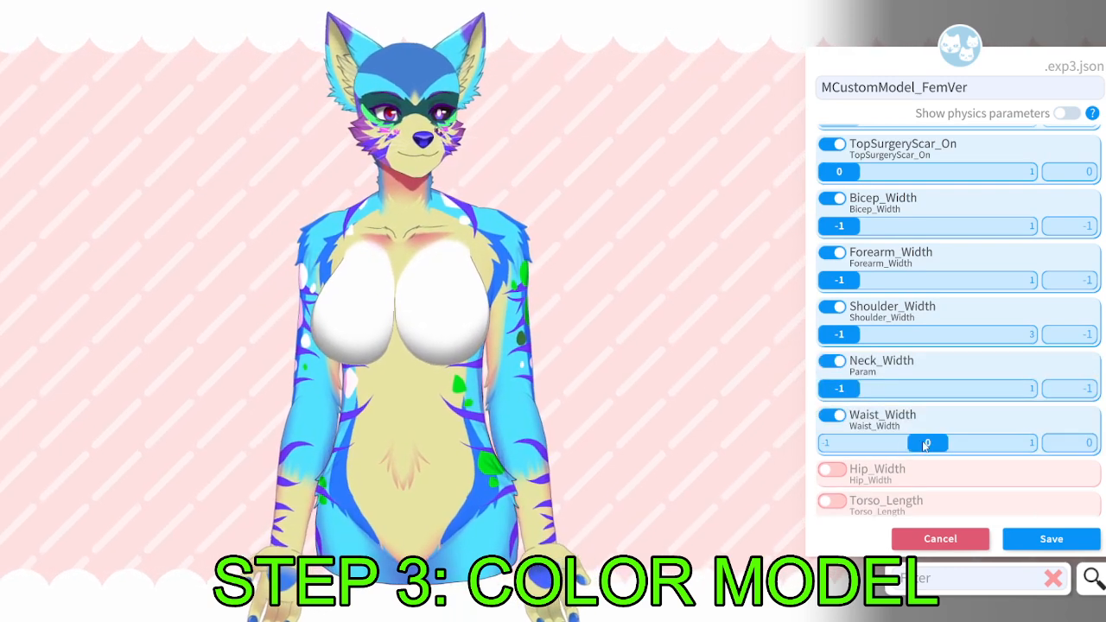
click(833, 470)
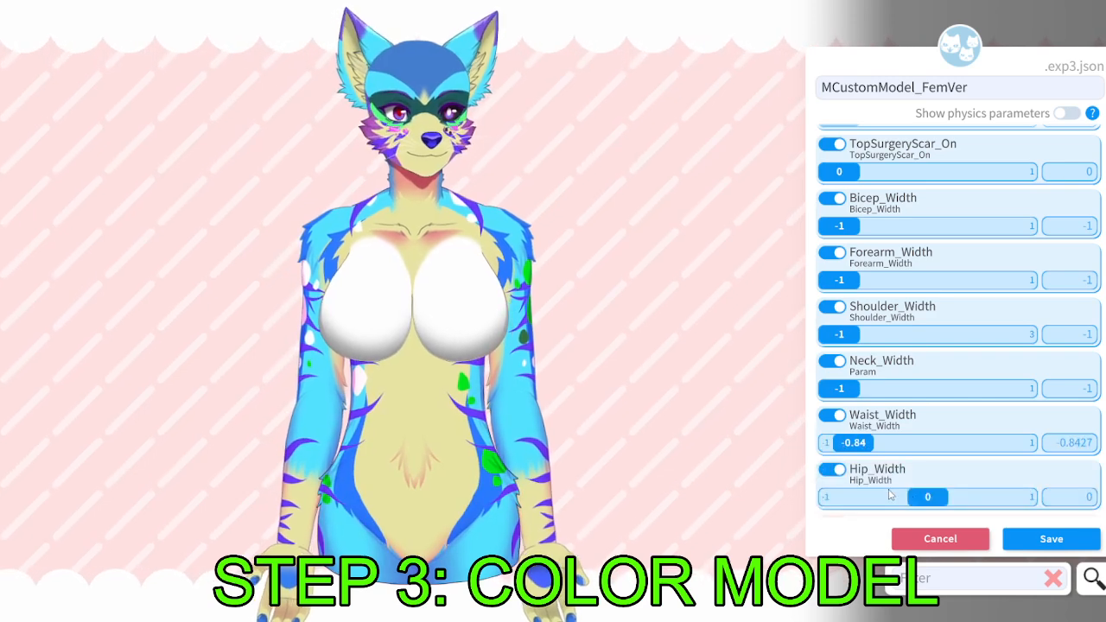
scroll(979, 505, down, 3)
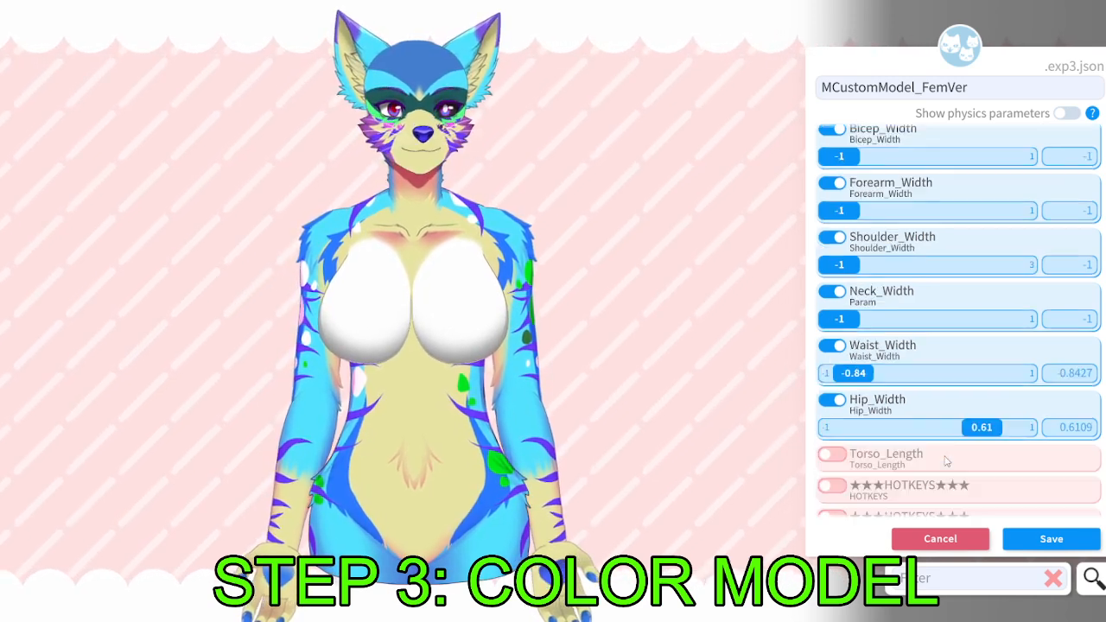
click(832, 385)
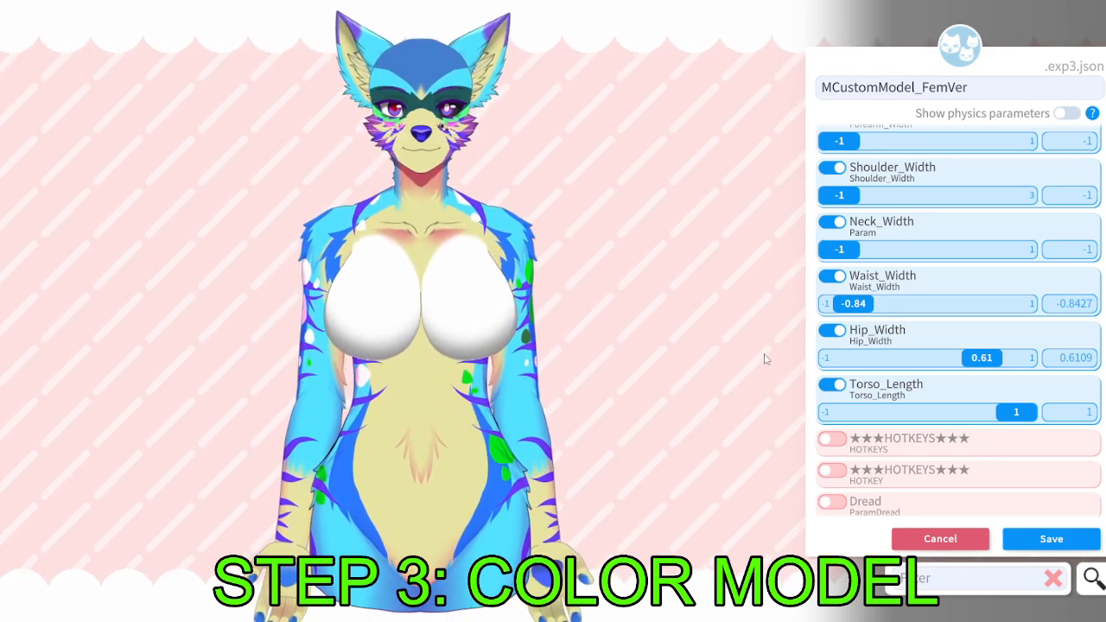
Save the expression, leave the expression editor and add a new hotkey named MyCstomModel_FemVer.
click(1047, 541)
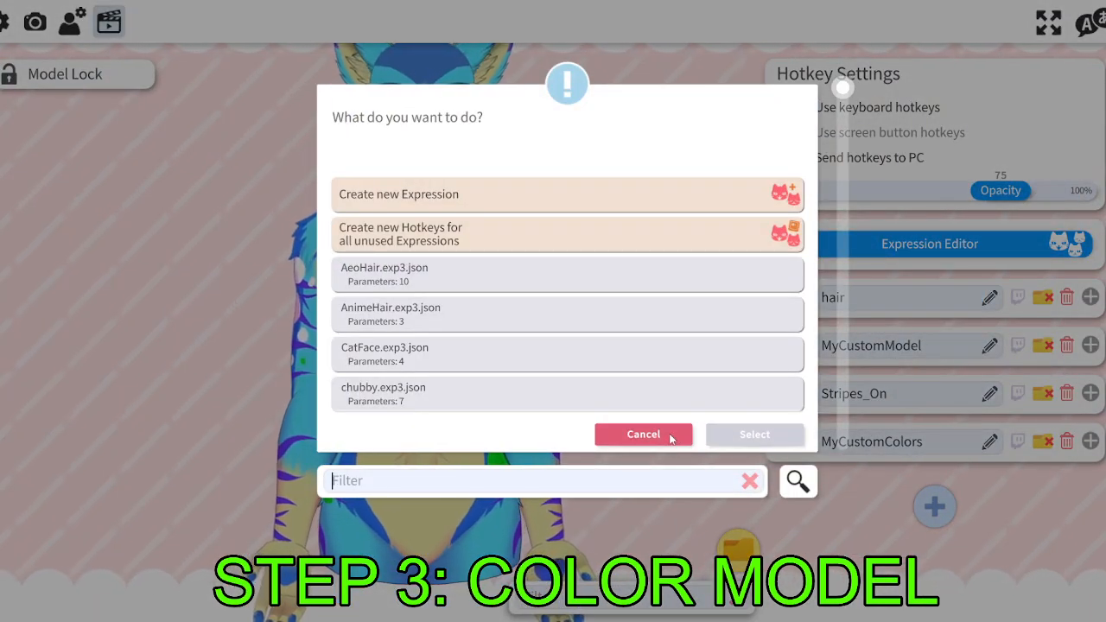
click(670, 436)
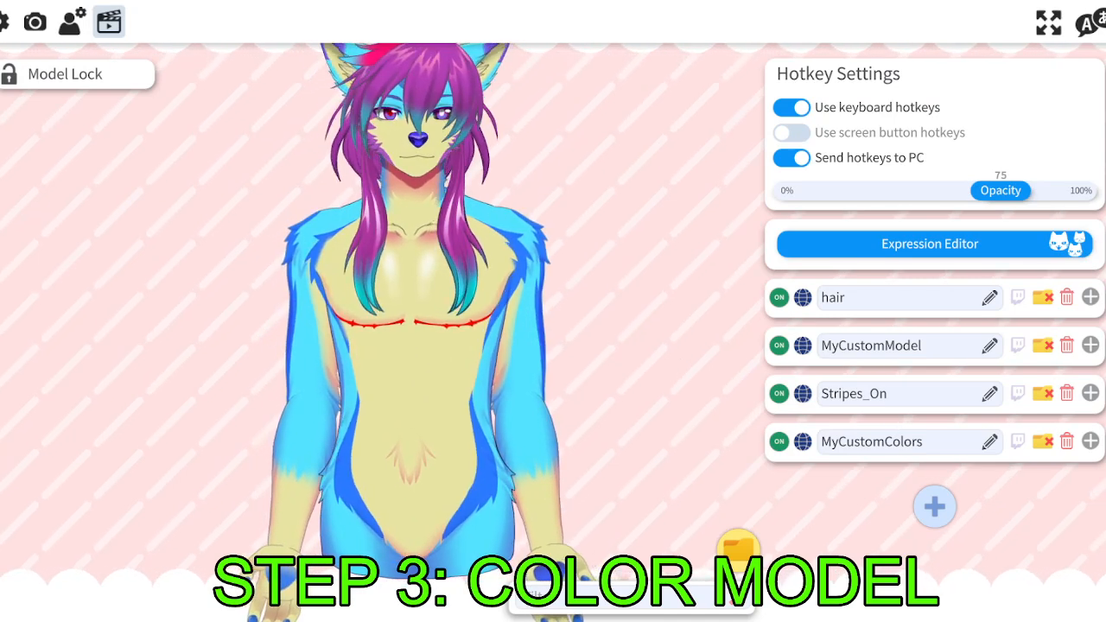
click(949, 506)
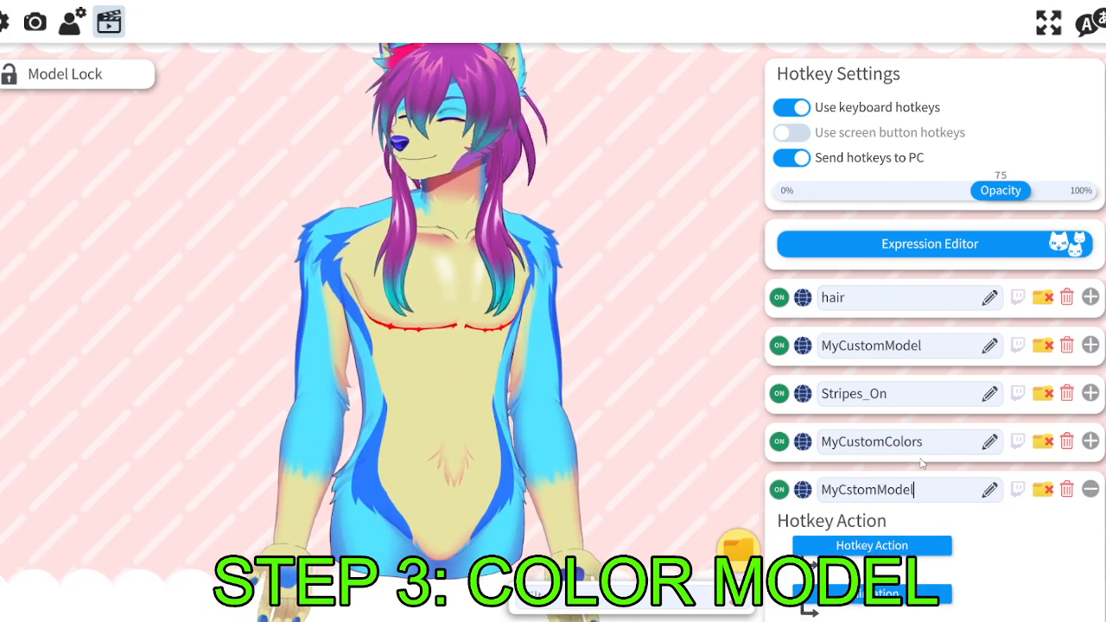
text(MyCstomModel_FemVer)
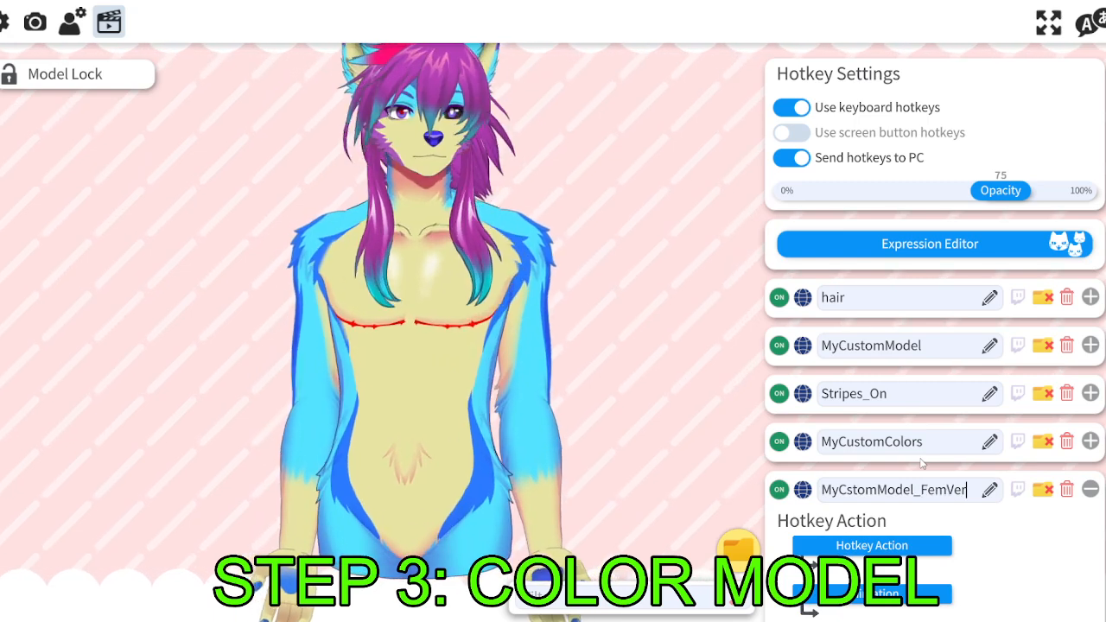
Set the MyCstomModel_FemVer hotkey's action to Set/Unset Expression (exp3) with the MCustomModel_FemVer expression.
click(843, 550)
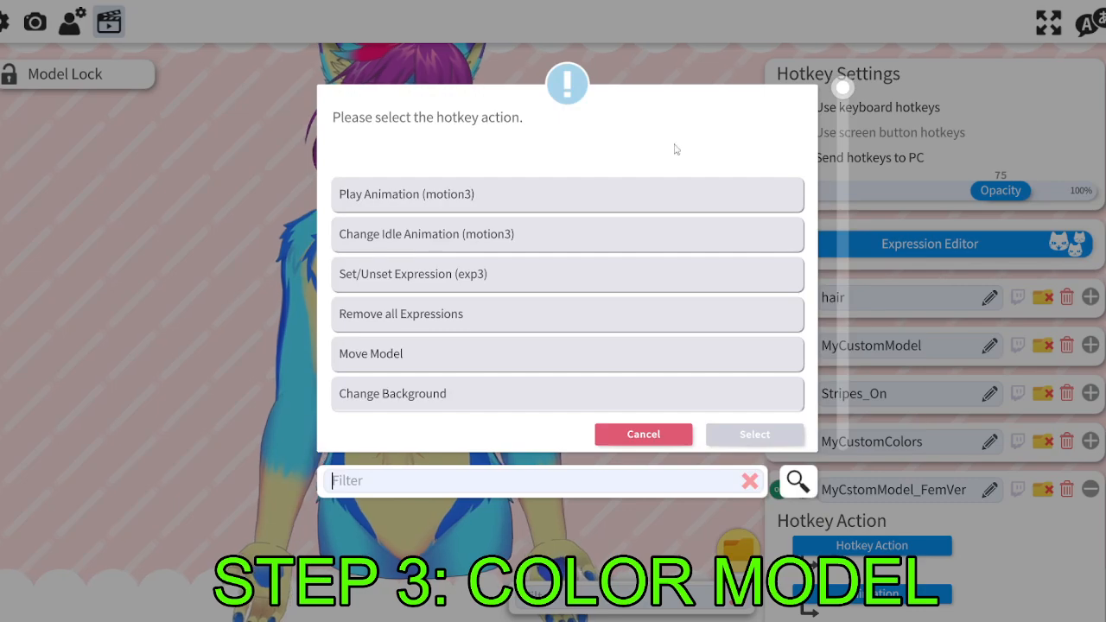
click(568, 275)
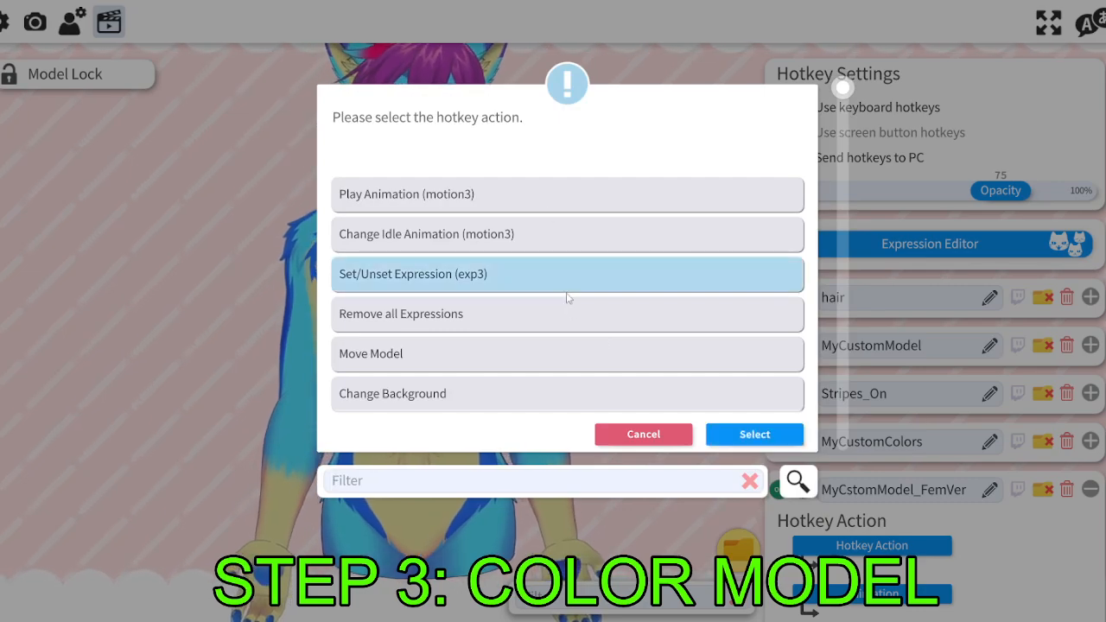
click(734, 433)
scroll(483, 339, down, 3)
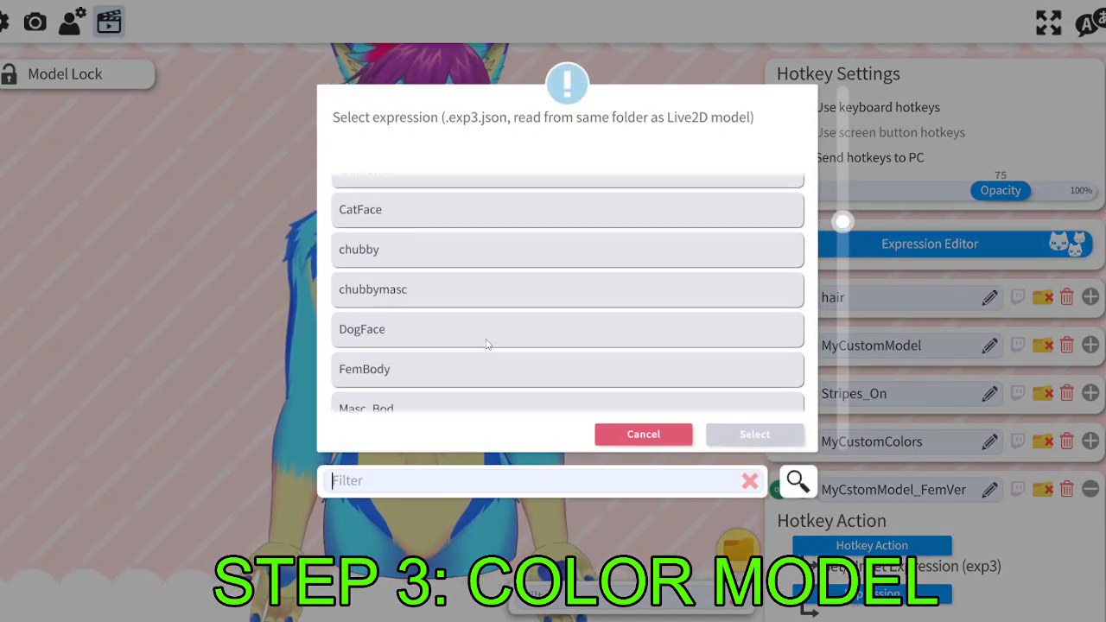
scroll(422, 365, down, 2)
click(458, 375)
click(753, 433)
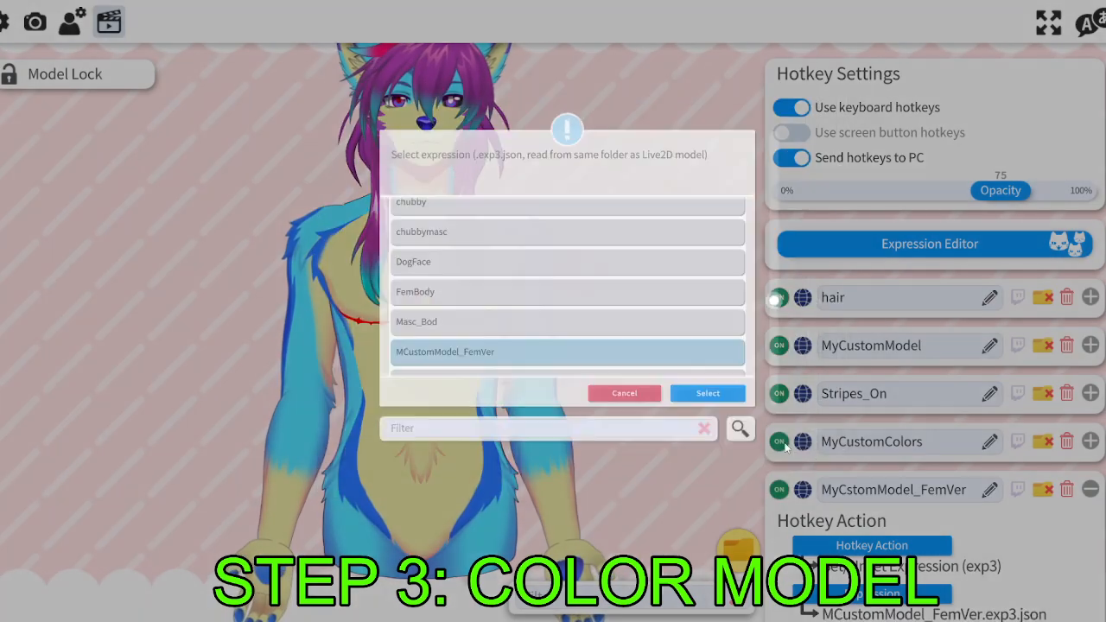
Record N1 as the MyCstomModel_FemVer hotkey's first key and trigger it to switch on the feminine body.
scroll(939, 514, down, 3)
click(982, 536)
key(1)
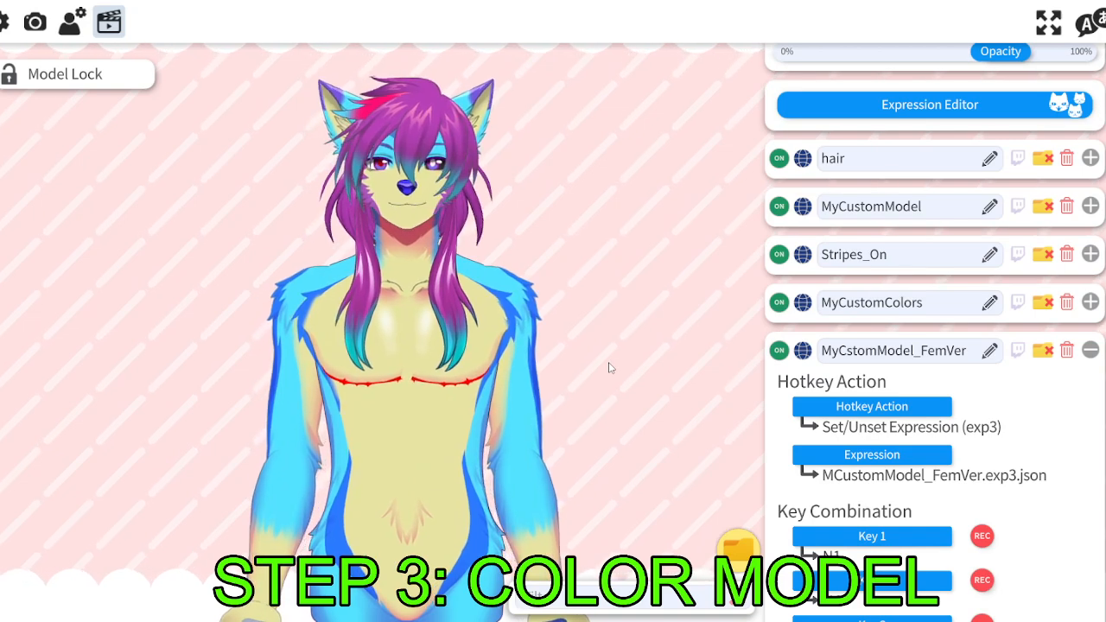
key(KP_1)
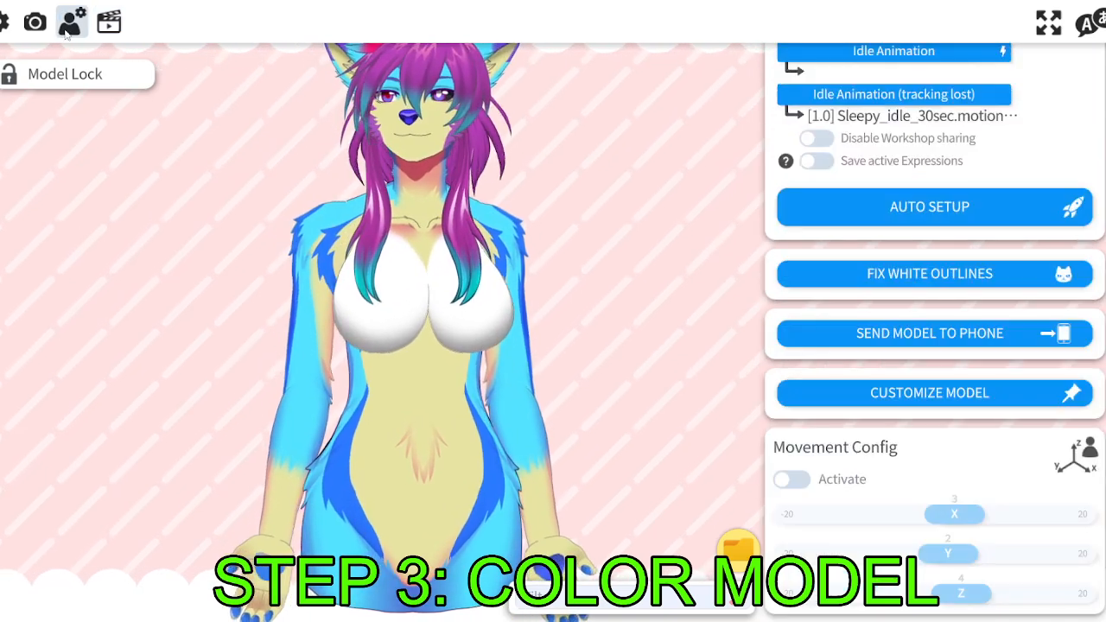
Start customizing the multiply/screen colors for ArtMeshes and select the torso meshes on the avatar.
click(875, 395)
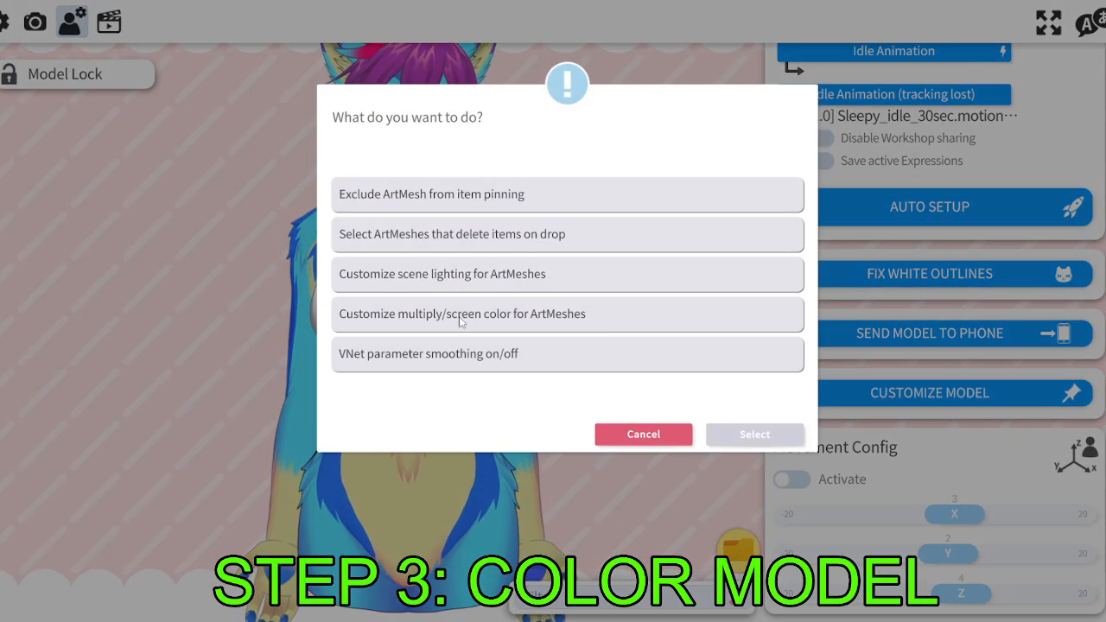
click(517, 315)
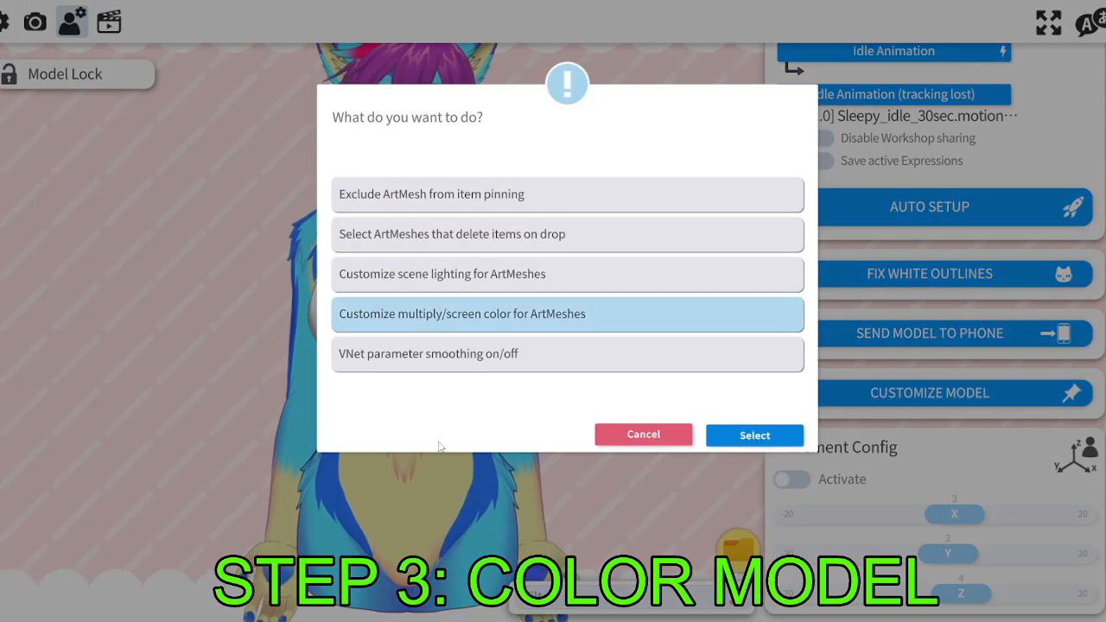
click(792, 431)
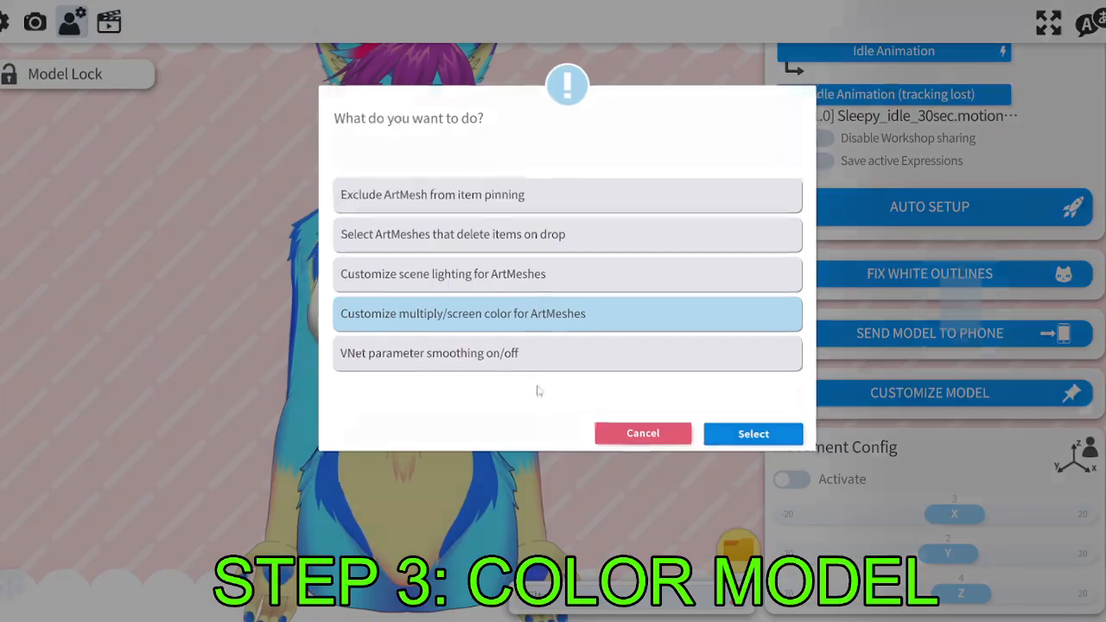
click(422, 415)
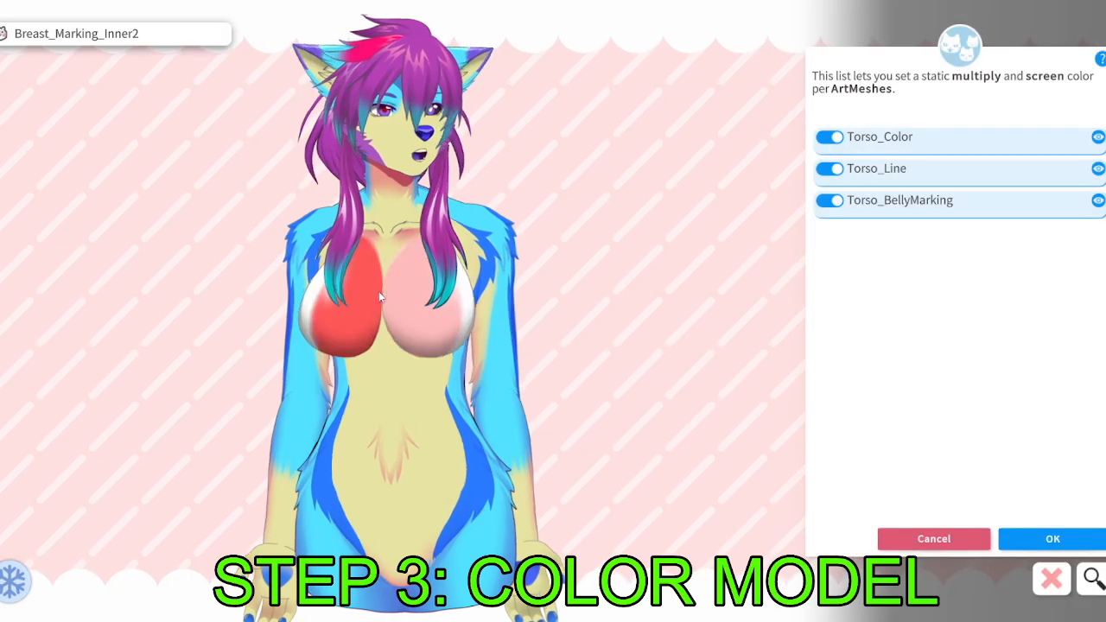
Apply the last multiply and screen colors to Breast_Color and Breast_Marking_Inner.
click(379, 291)
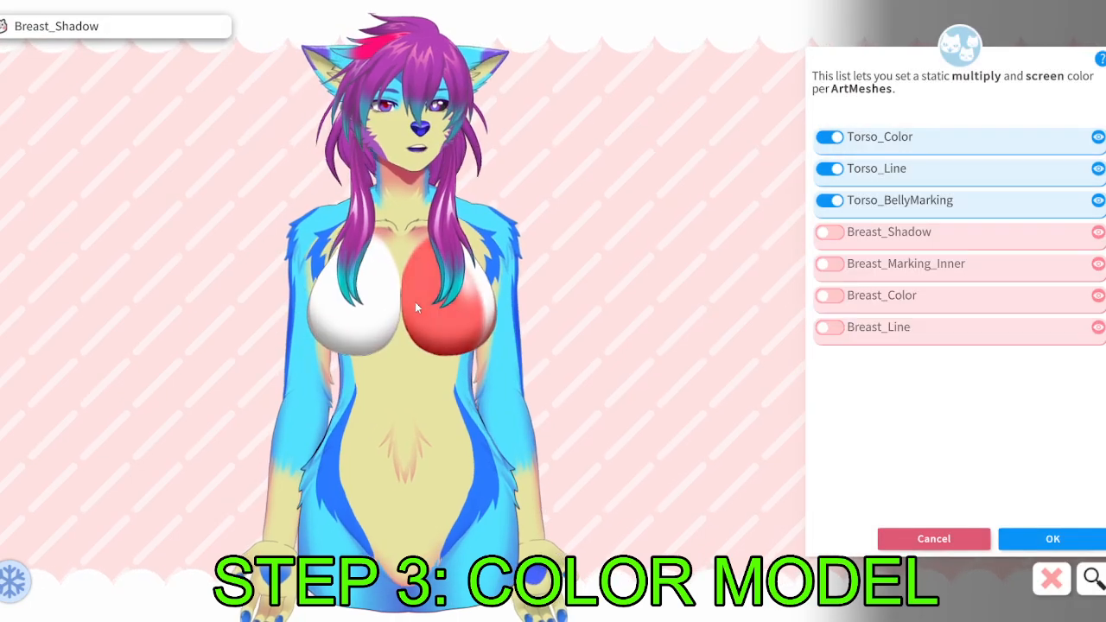
click(829, 295)
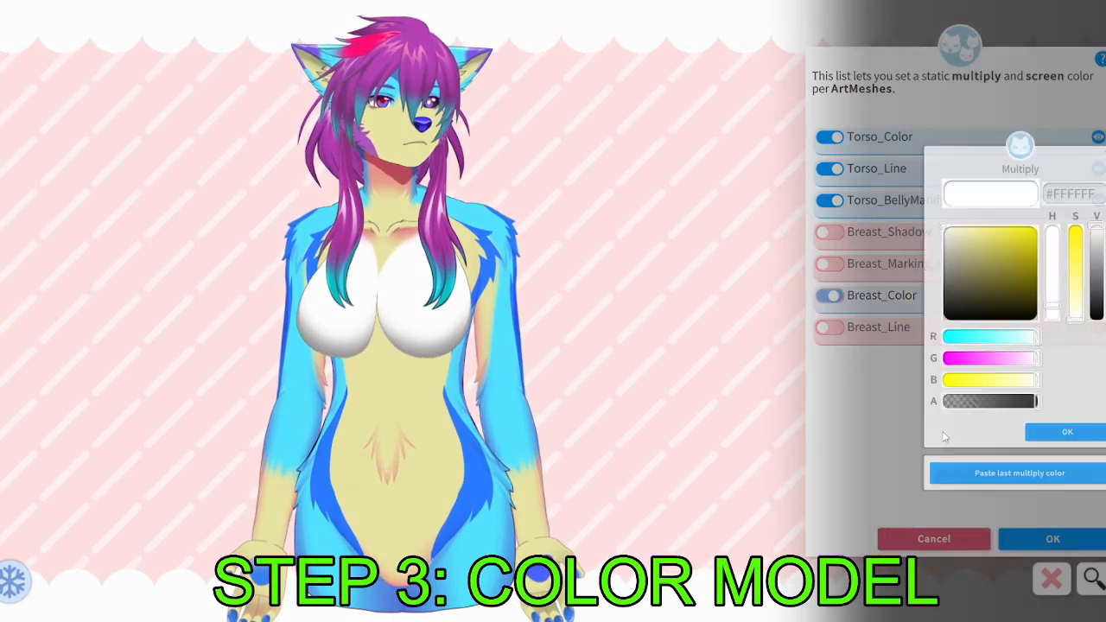
click(1015, 529)
click(1071, 475)
click(1011, 532)
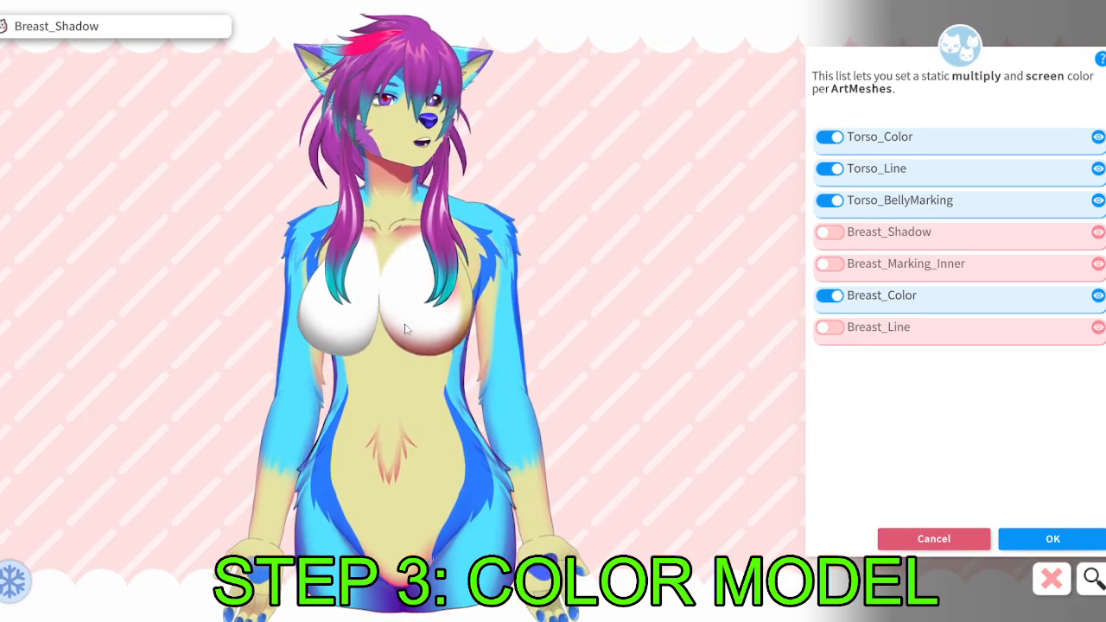
click(412, 288)
click(836, 237)
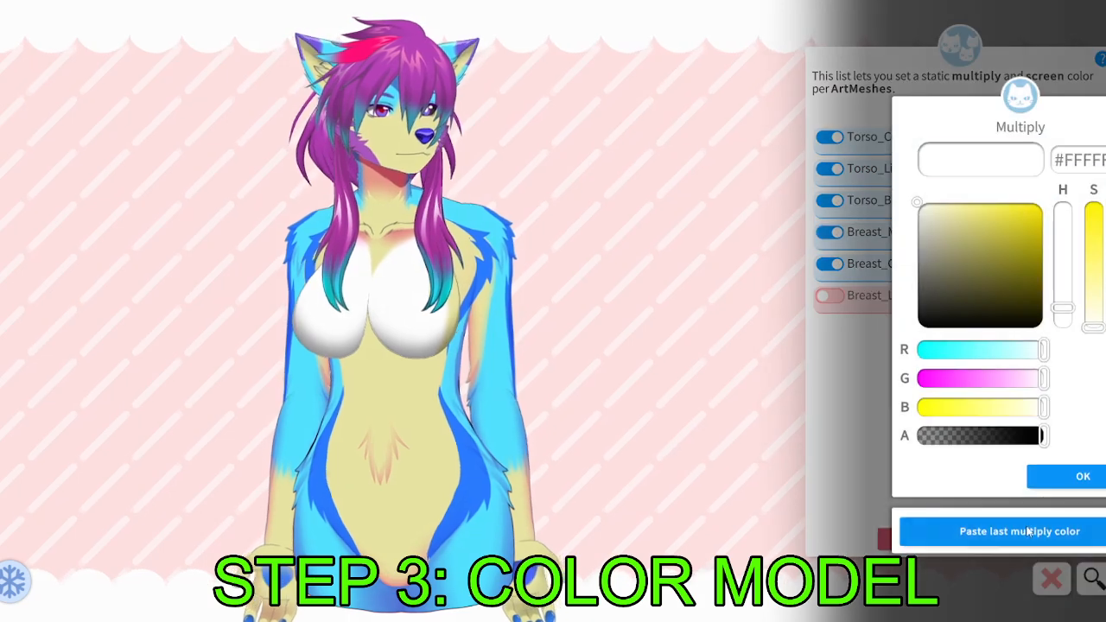
click(1011, 531)
click(1071, 474)
click(1011, 530)
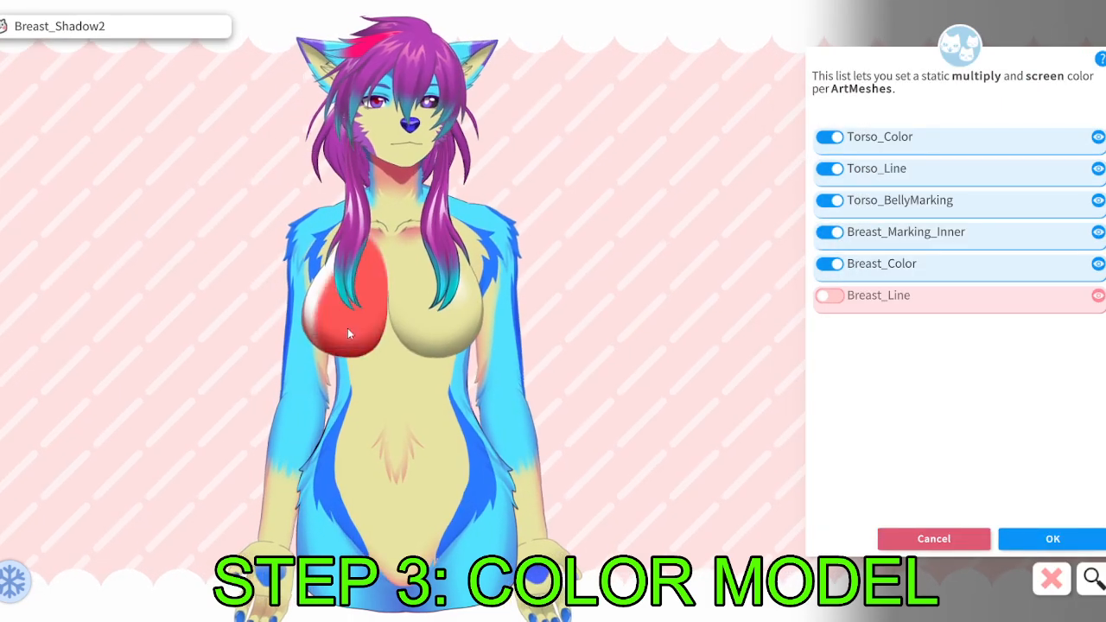
Apply the last multiply and screen colors to Breast_Color2 and Breast_Marking_Inner2.
click(348, 327)
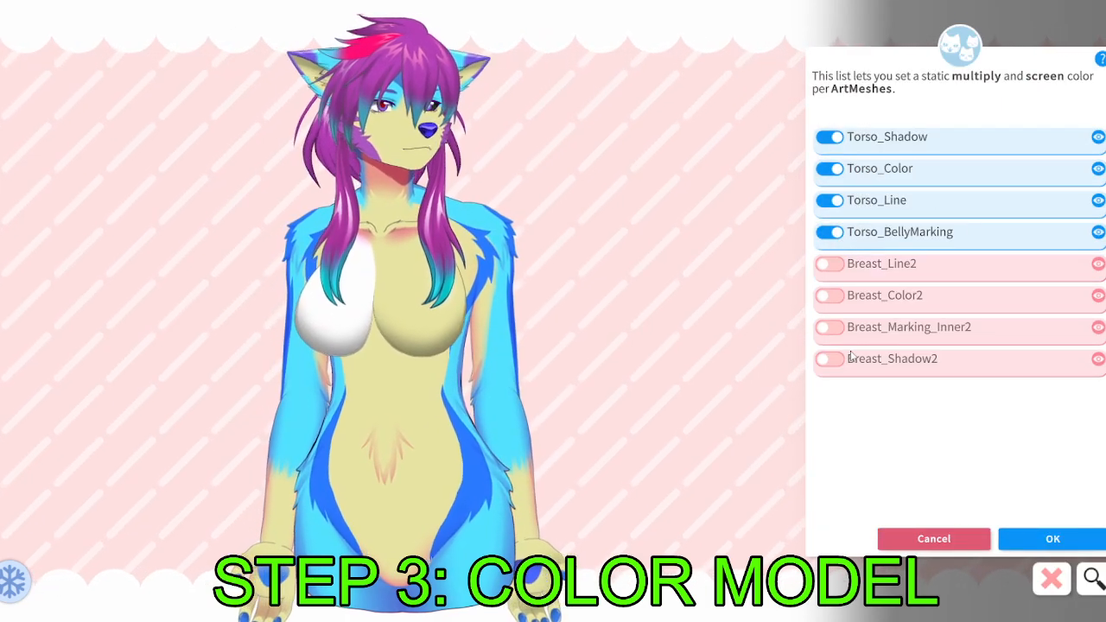
click(829, 296)
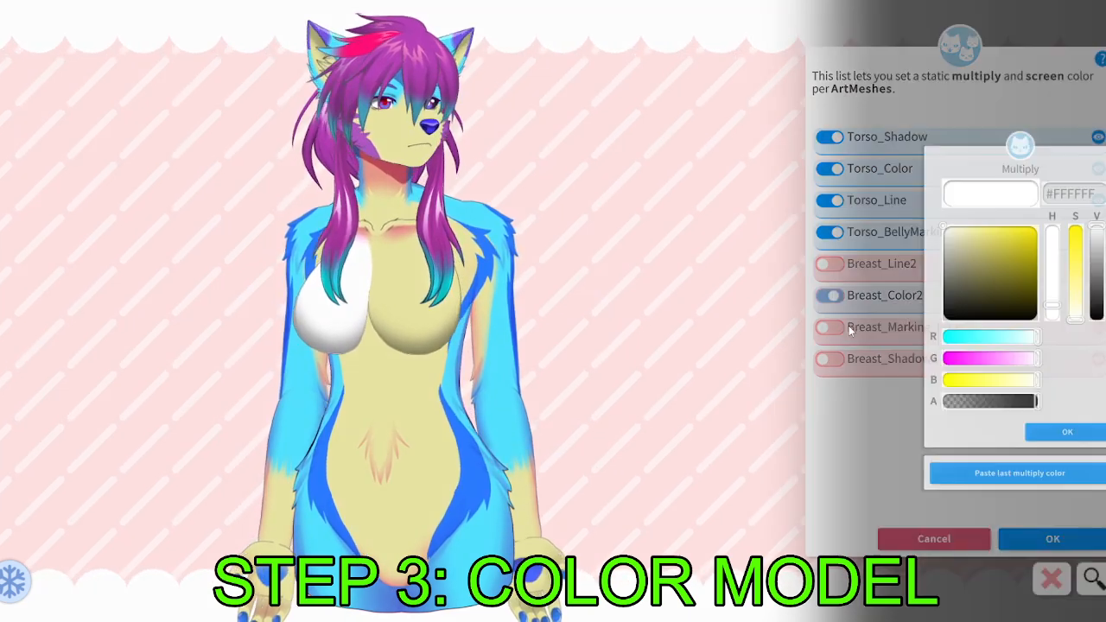
click(1071, 475)
click(1061, 480)
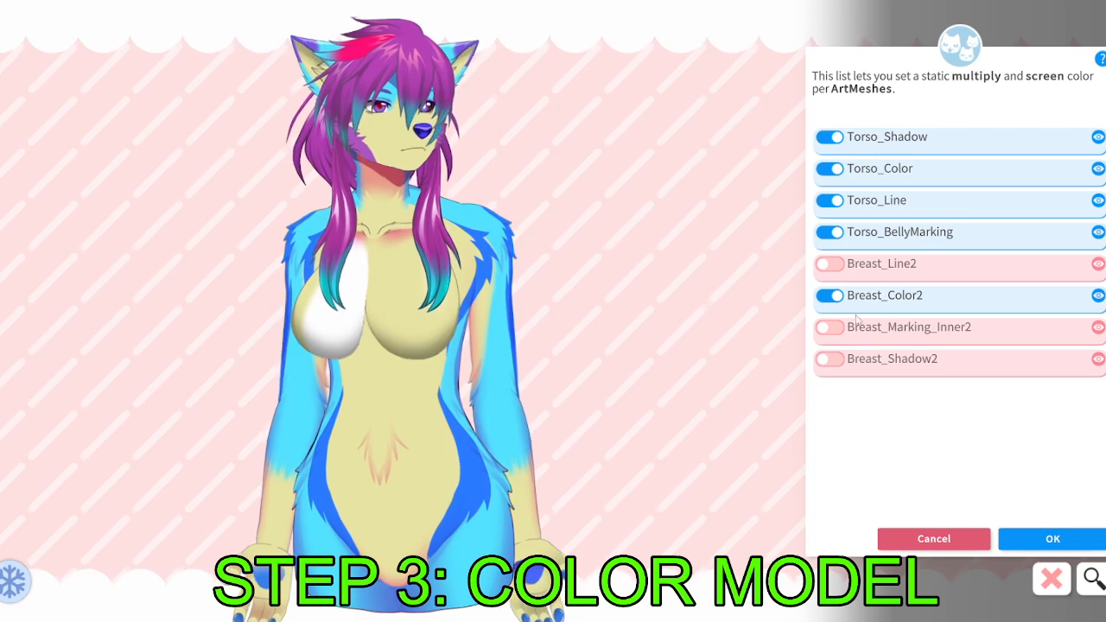
click(829, 327)
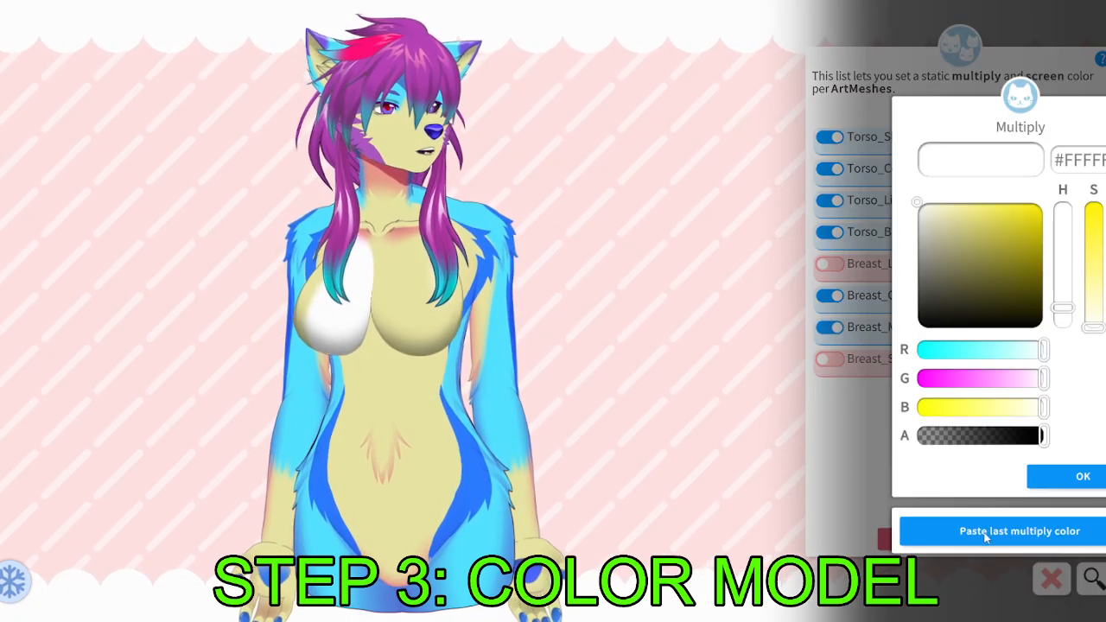
click(1071, 456)
click(1049, 473)
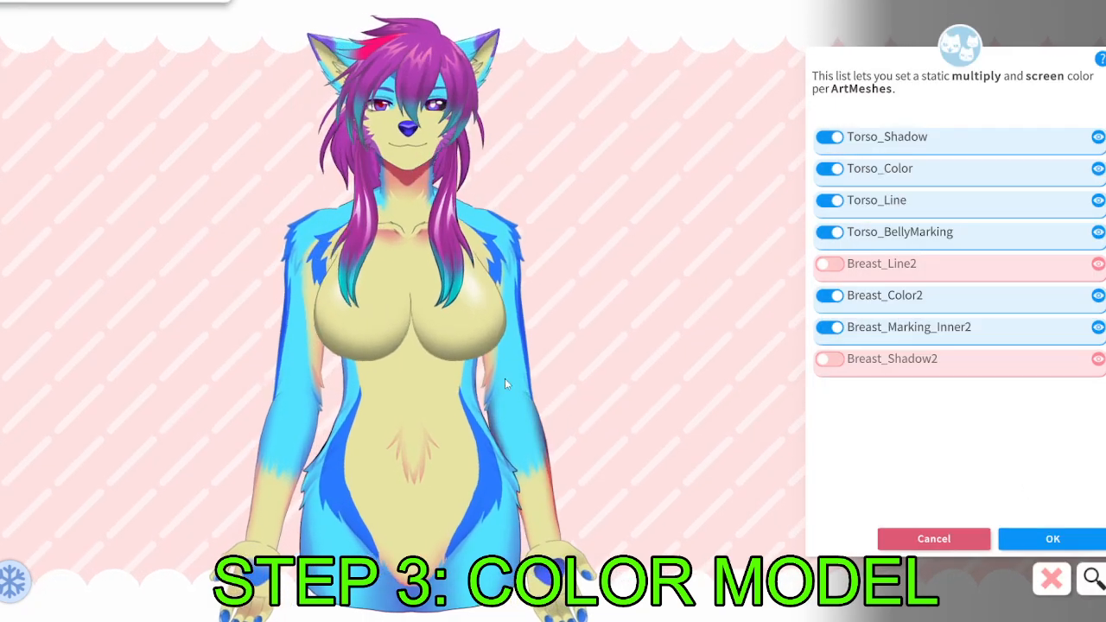
Pick up the arm shading colors from Bicep_Shadow and paste them onto Breast_Shadow.
scroll(705, 212, up, 5)
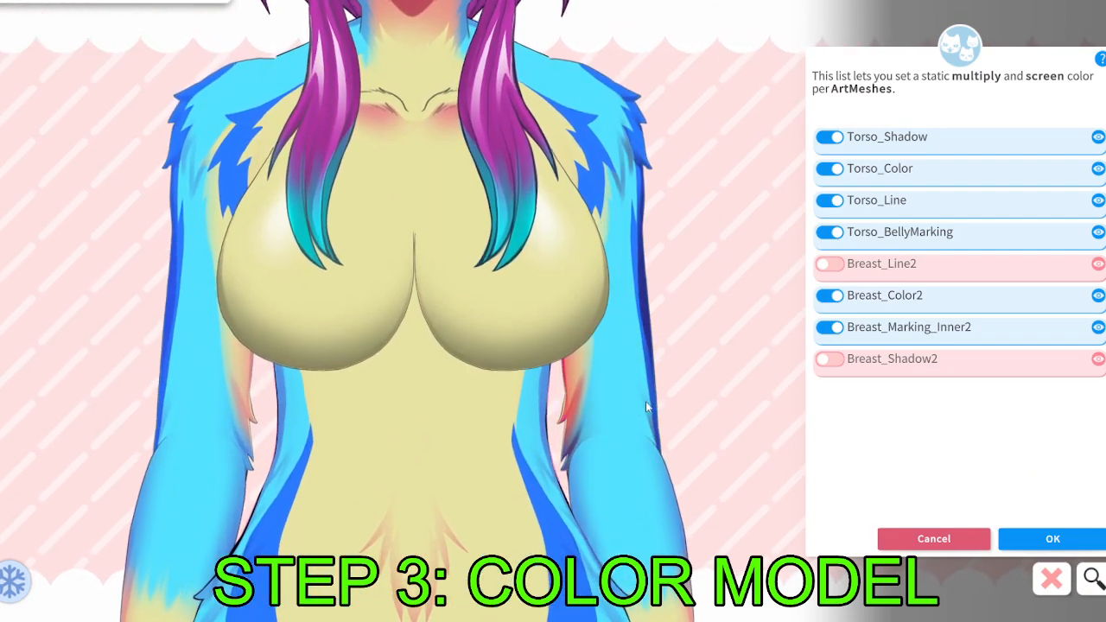
click(574, 403)
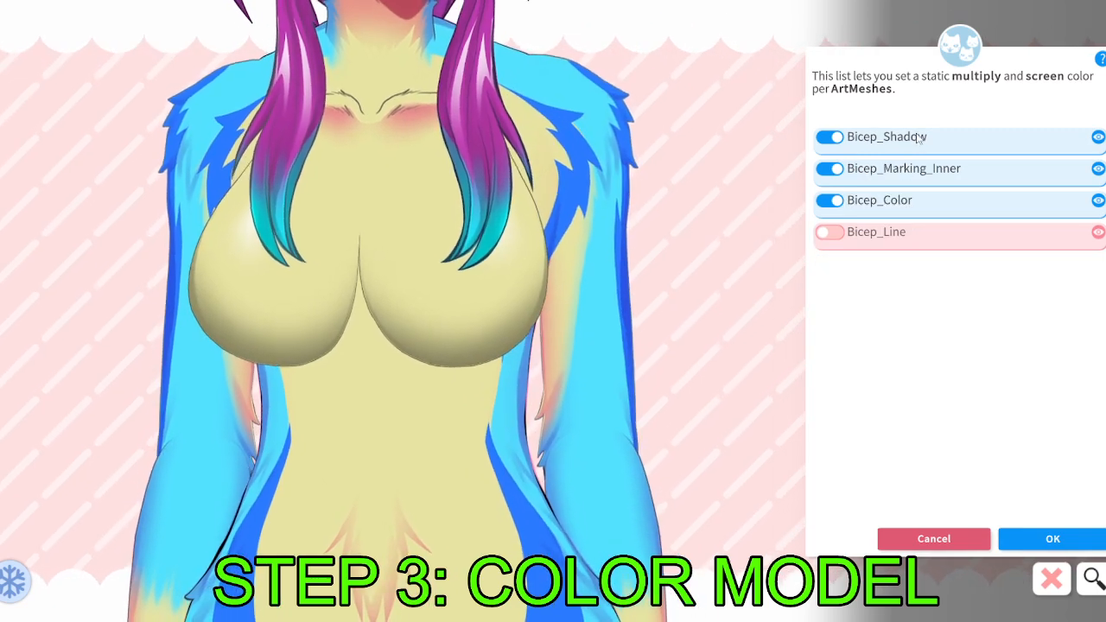
click(921, 140)
click(1089, 481)
click(484, 387)
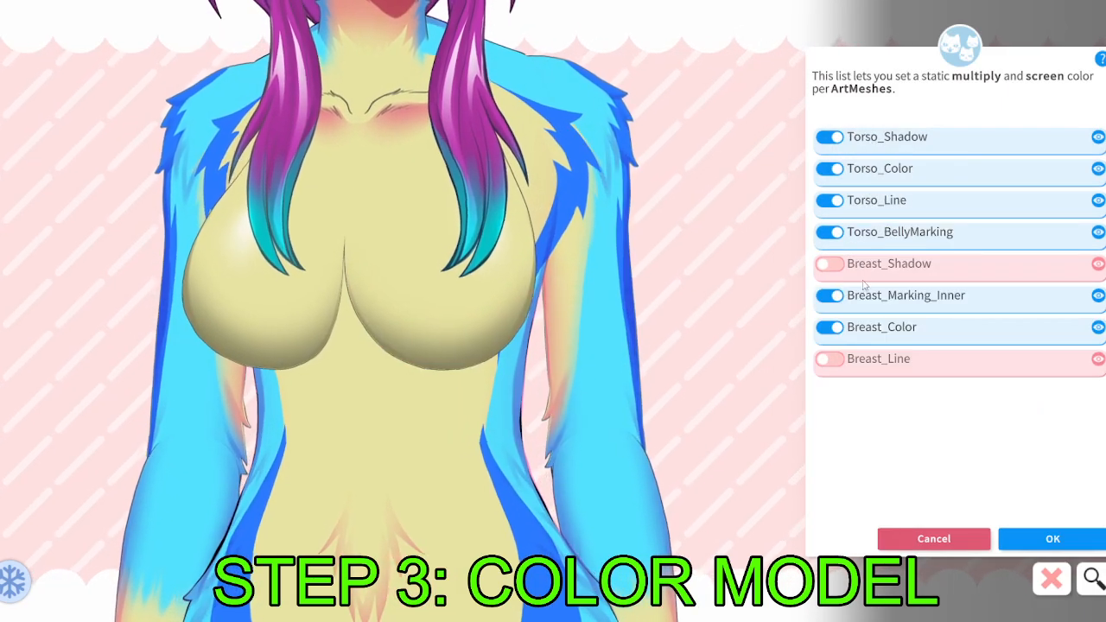
click(888, 263)
click(1069, 475)
click(1063, 530)
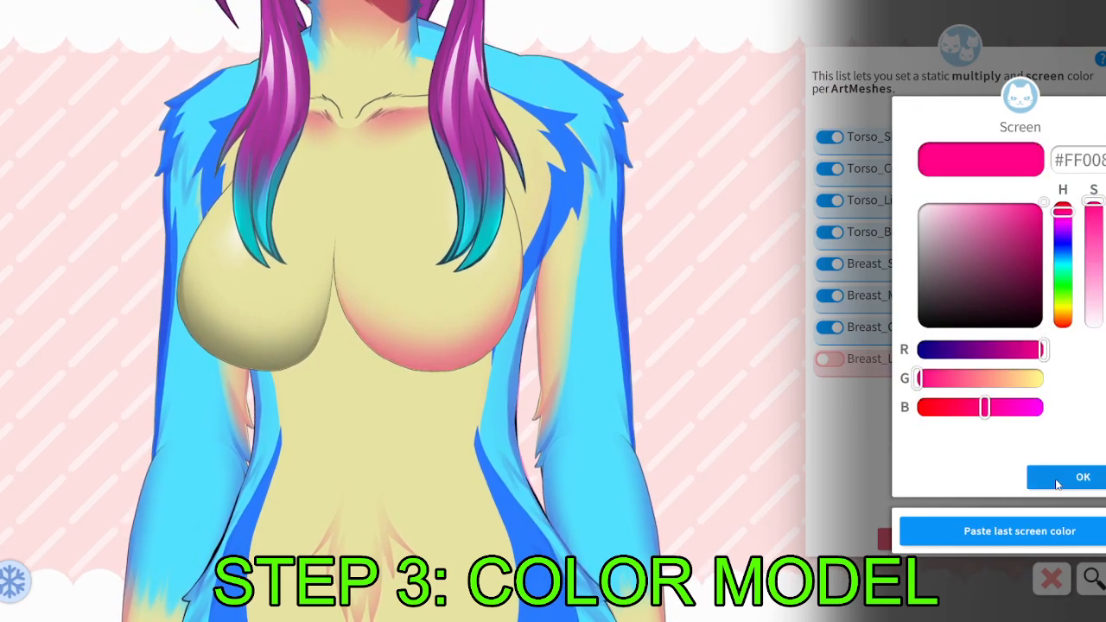
click(1083, 476)
Paste the last multiply and screen colors onto Breast_Shadow2 and apply all ArtMesh color changes.
click(313, 363)
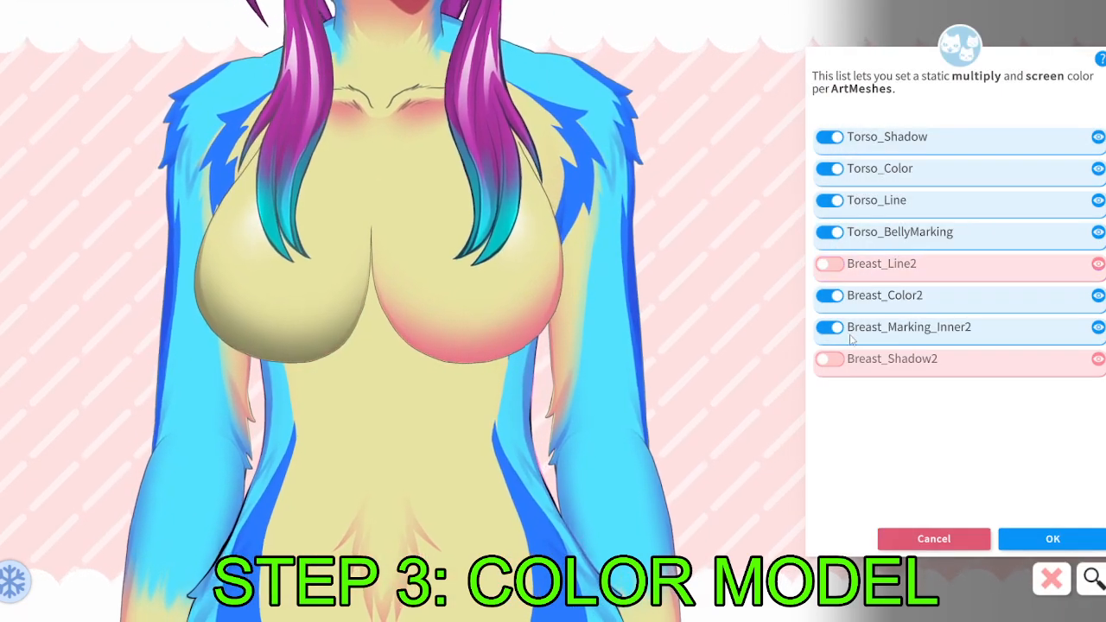
click(831, 365)
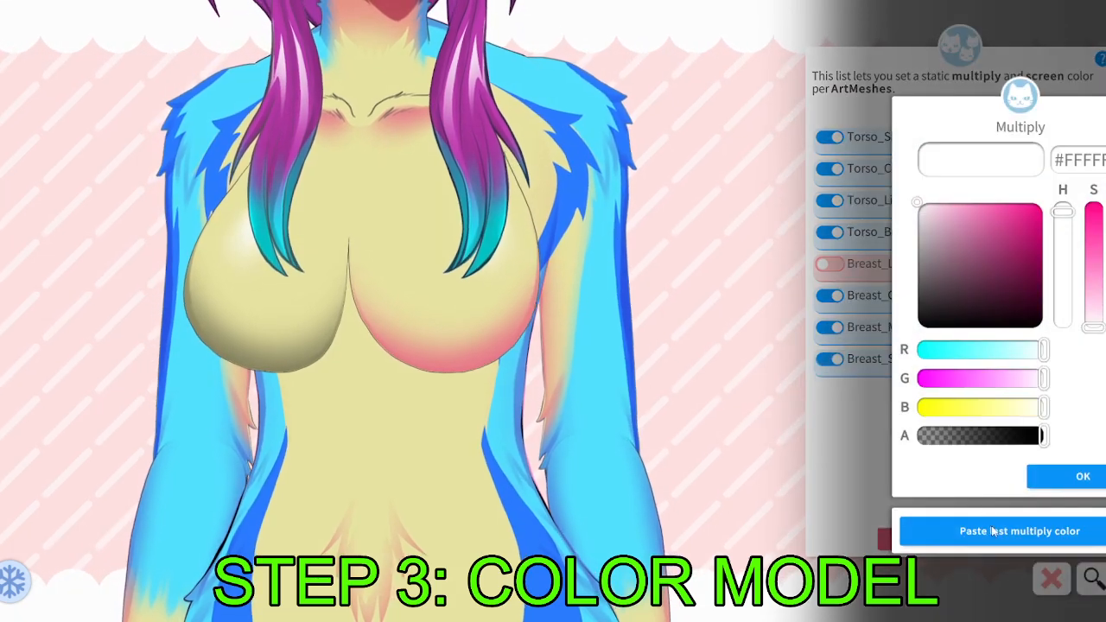
click(1019, 530)
click(1050, 475)
click(1042, 482)
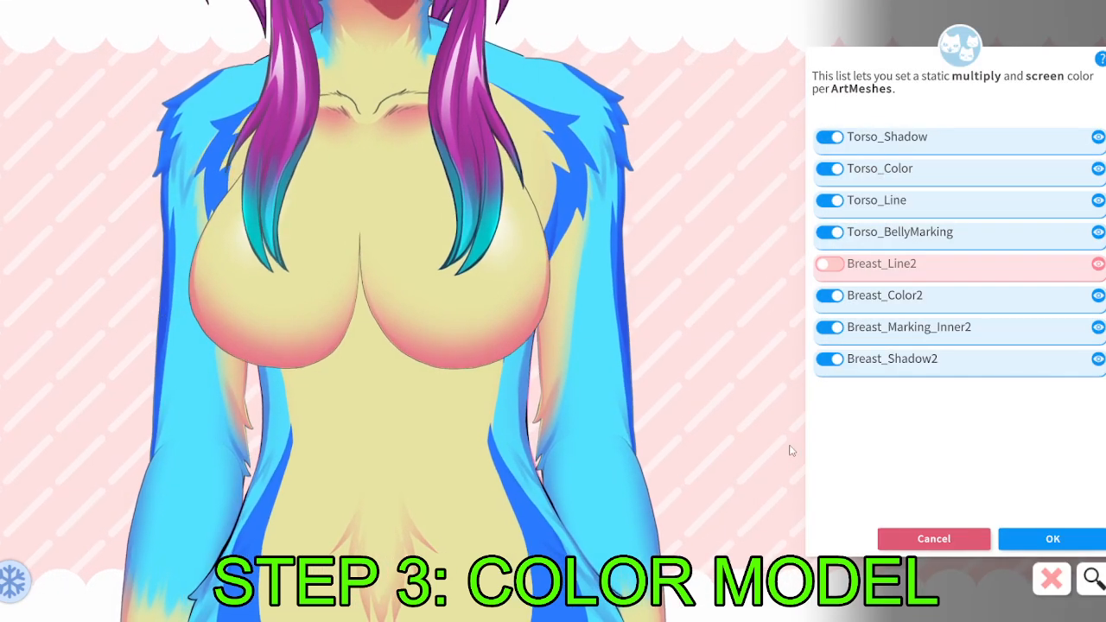
click(730, 432)
scroll(731, 435, down, 4)
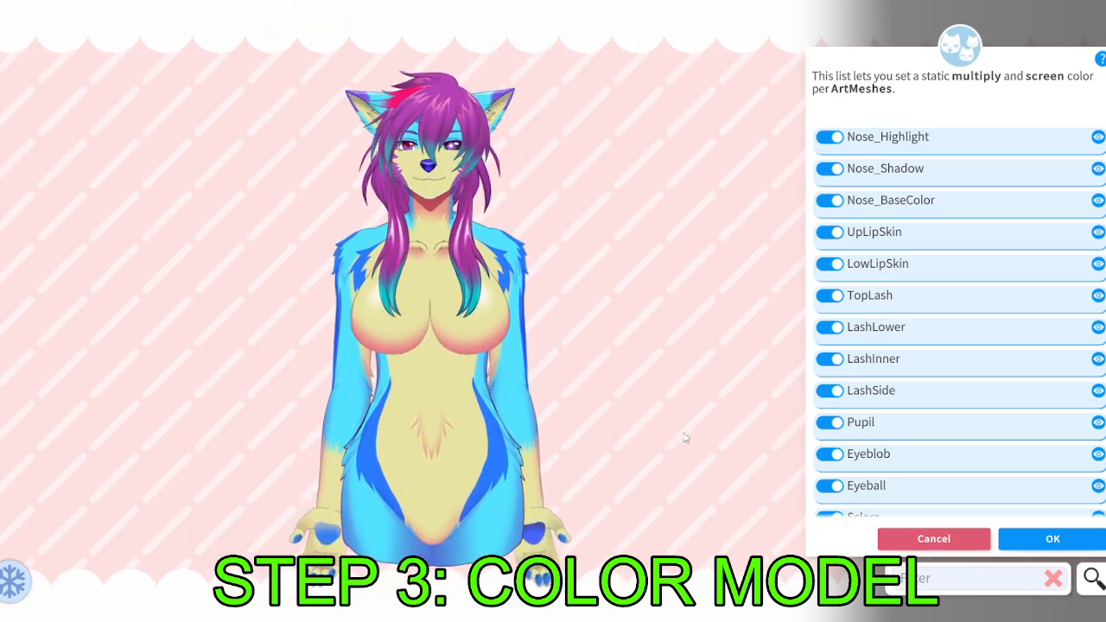
click(1040, 536)
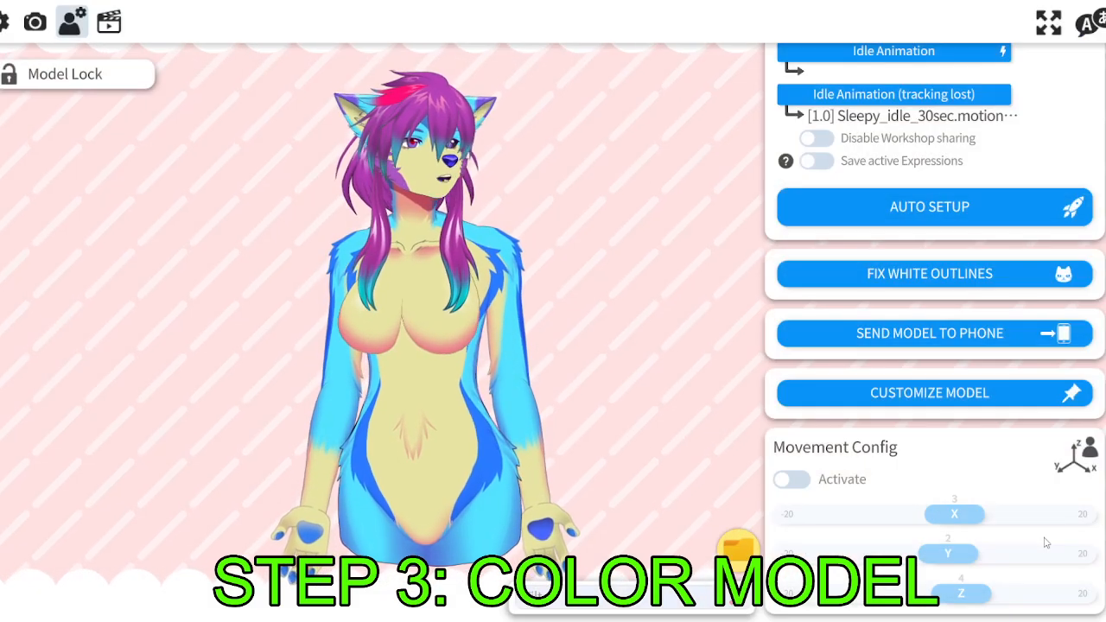
Return to the hotkey settings, collapse the MyCstomModel_FemVer hotkey and expand MyCustomColors.
click(109, 22)
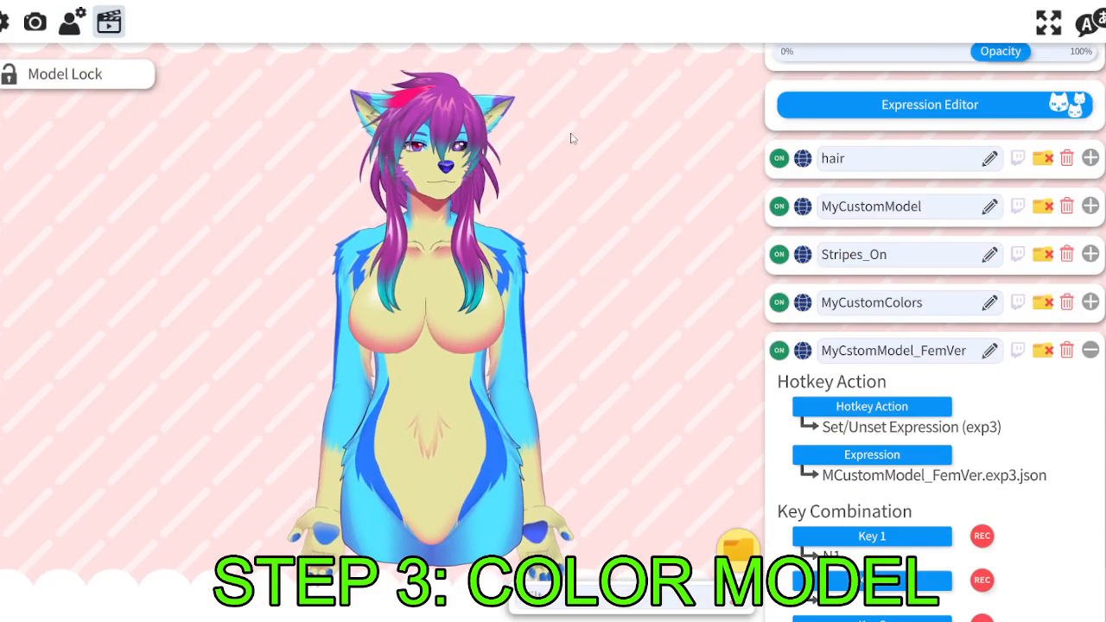
click(1090, 350)
click(1090, 441)
scroll(1021, 494, down, 1)
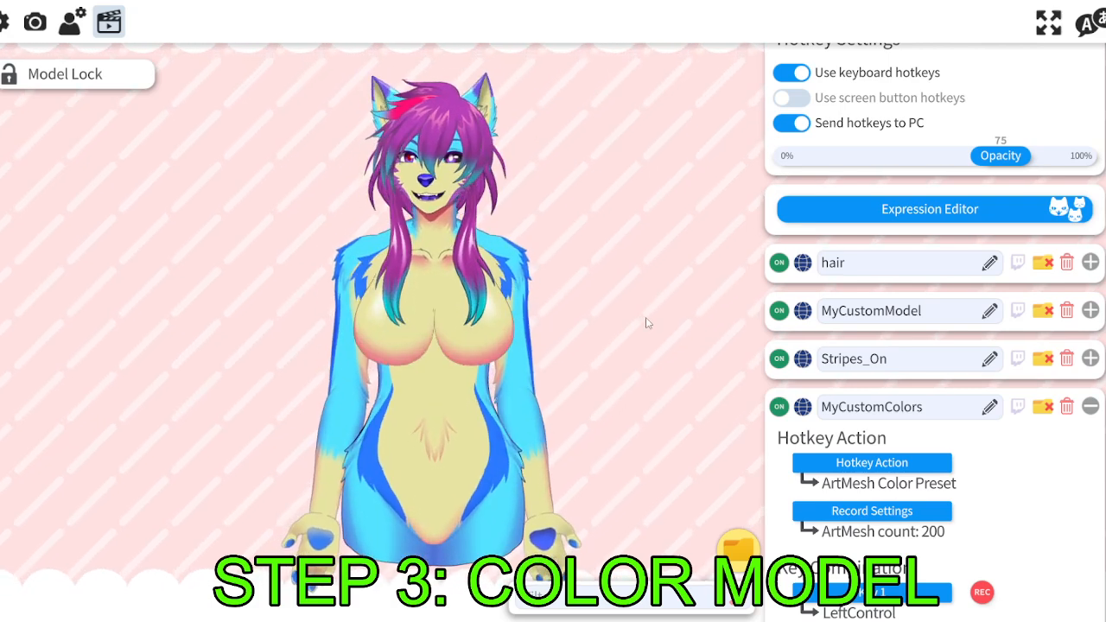
Test the body hotkeys by switching the avatar back and forth between its flat-chested and feminine versions.
key(ctrl+1)
key(ctrl+2)
key(ctrl+1)
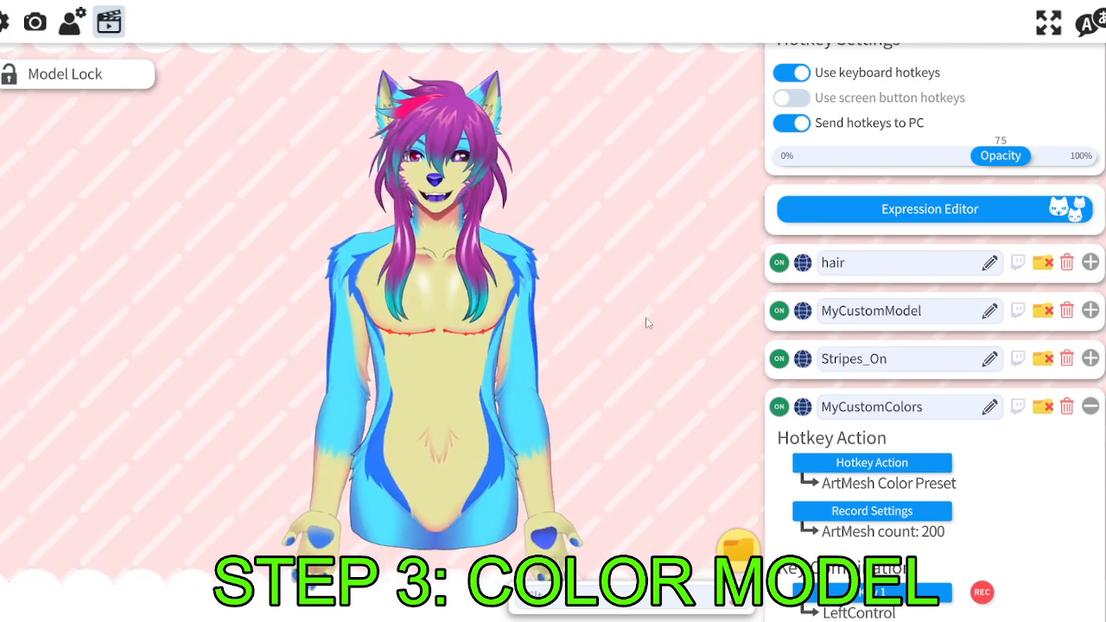
key(ctrl+2)
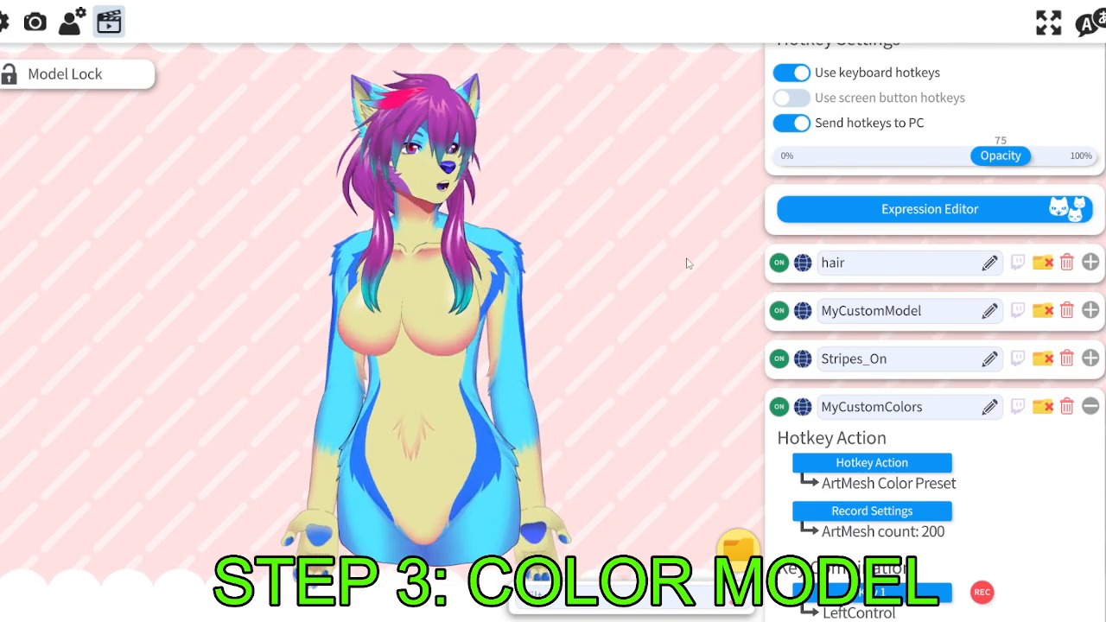
key(ctrl+1)
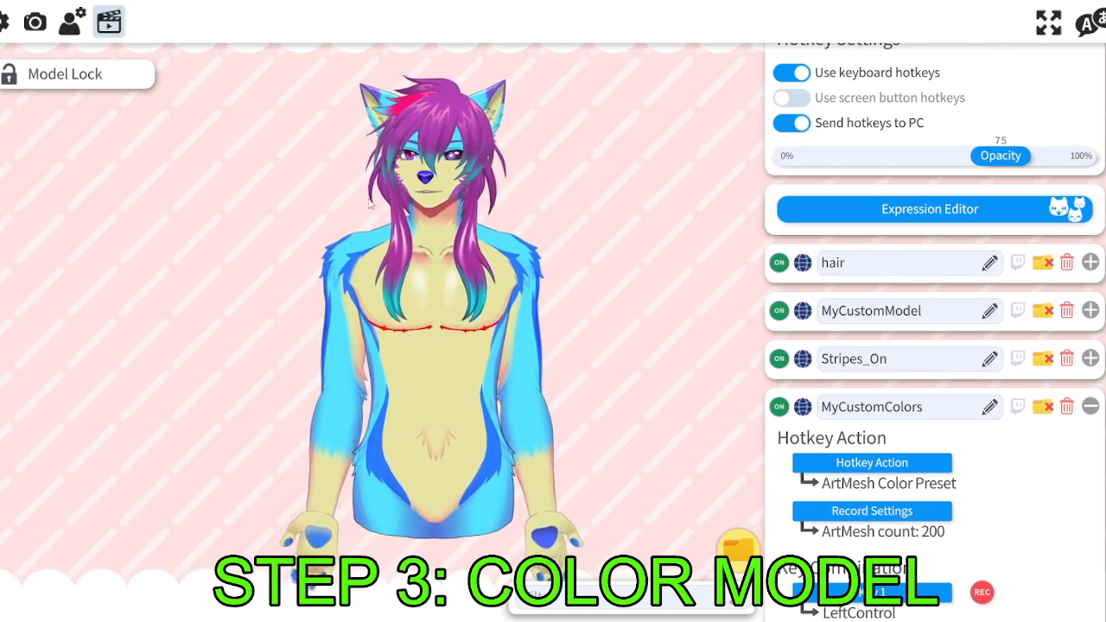
Open the MCustomModel_FemVer.exp3.json expression for editing in the Expression Editor.
click(932, 216)
scroll(494, 337, down, 3)
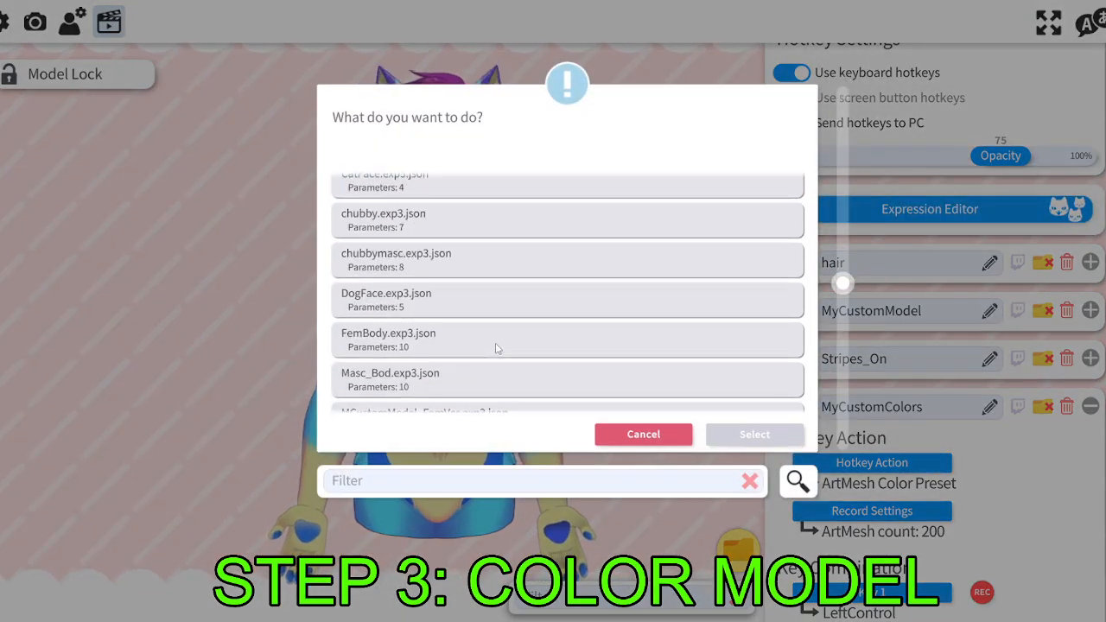
click(497, 338)
scroll(497, 339, down, 2)
click(480, 349)
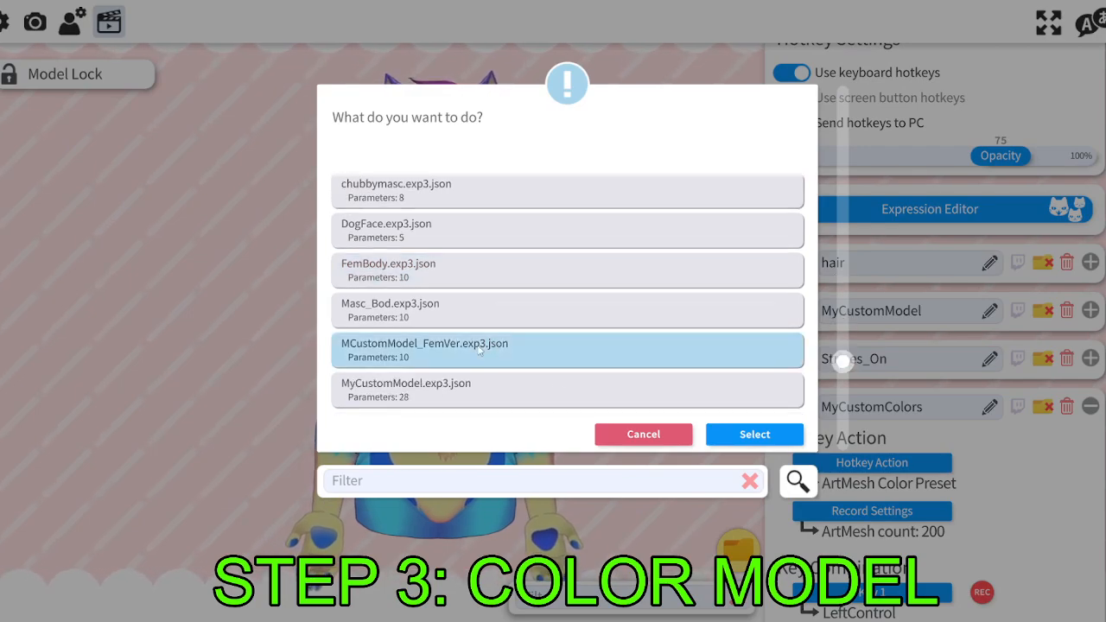
click(754, 434)
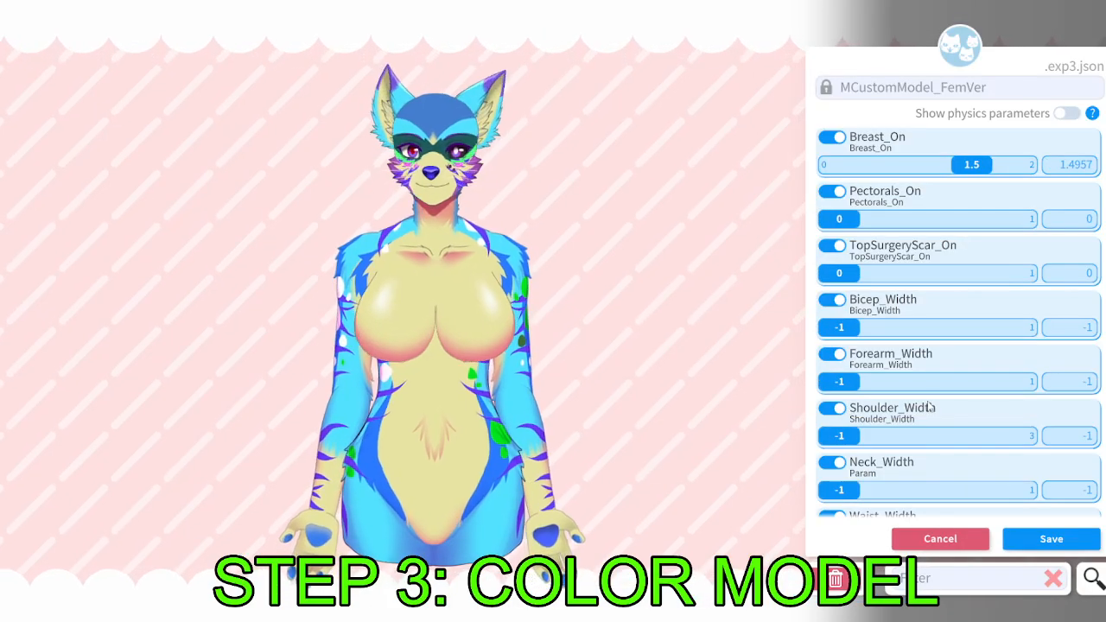
Add the long back hair to the expression by enabling LongBack_On and setting it to 1.
scroll(933, 412, down, 5)
scroll(932, 412, down, 5)
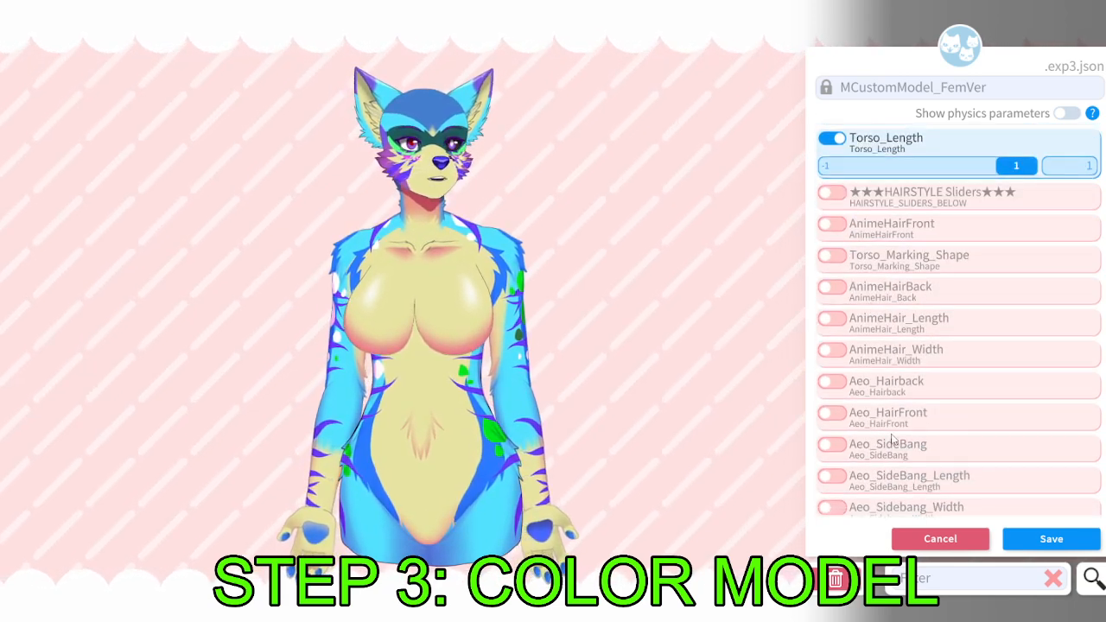
scroll(835, 445, down, 3)
click(833, 435)
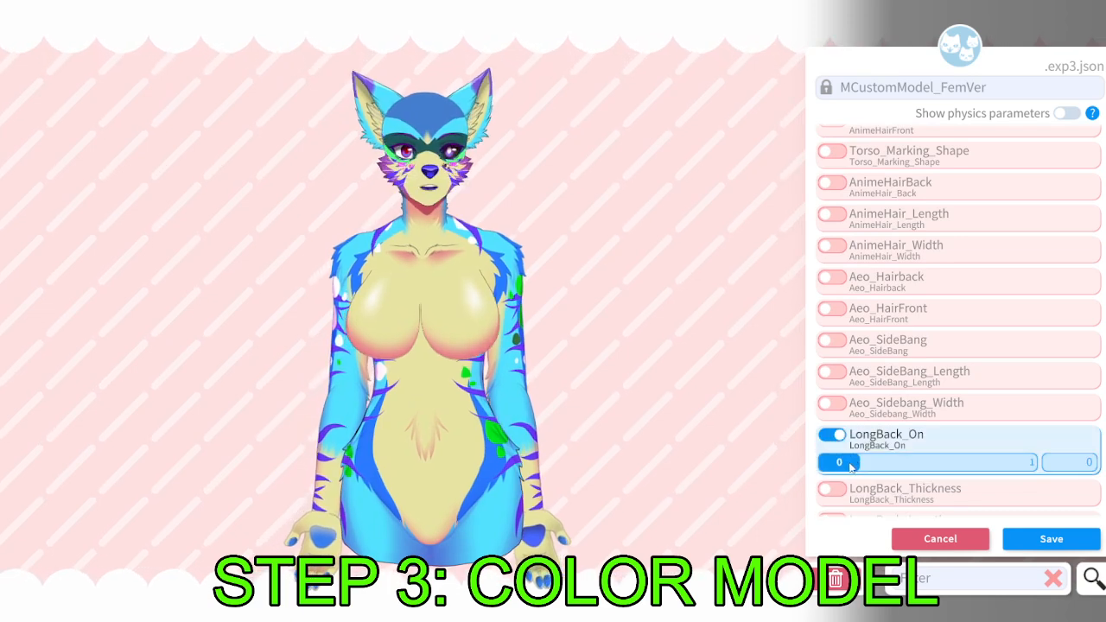
click(958, 463)
Enable LongBack_Length, try its shortest setting, and set the hair length to about 0.09.
scroll(959, 478, down, 3)
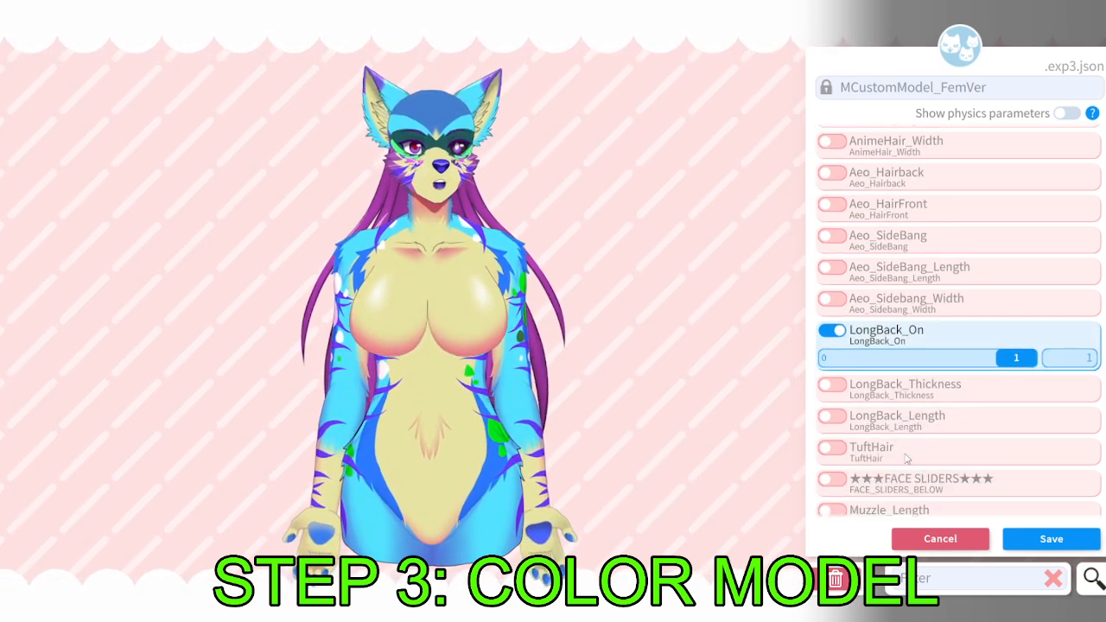
click(831, 416)
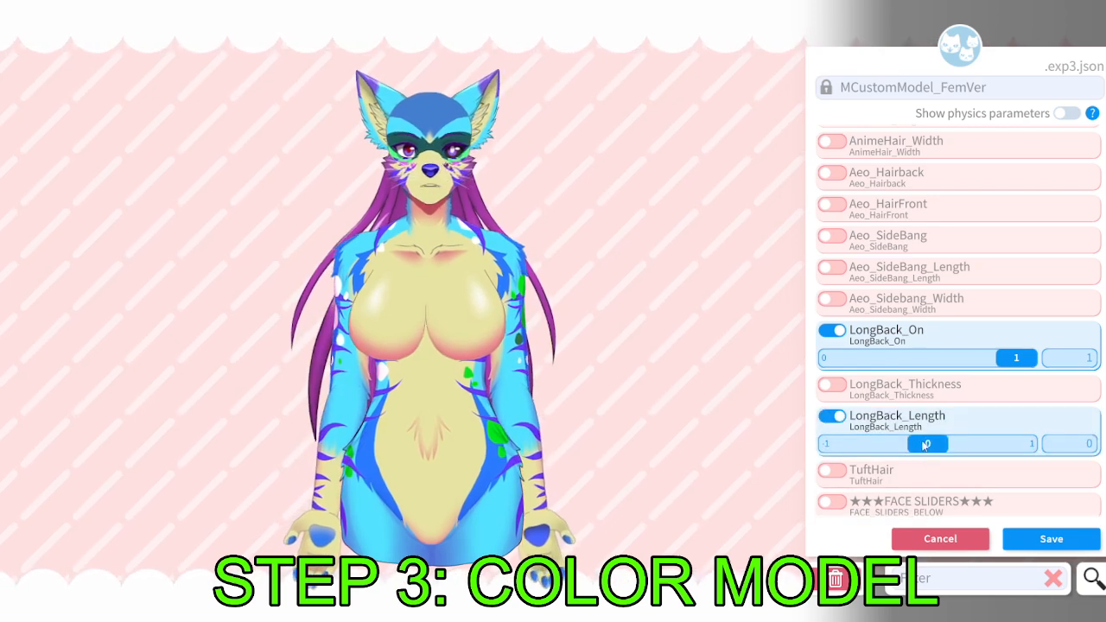
drag(950, 444, 801, 444)
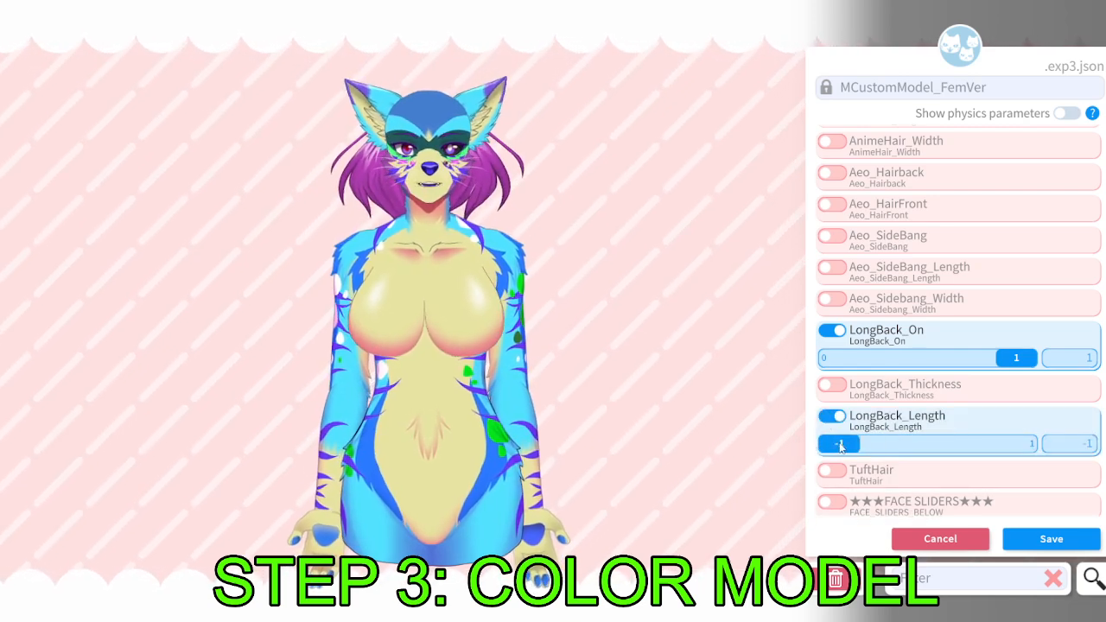
drag(840, 445, 939, 447)
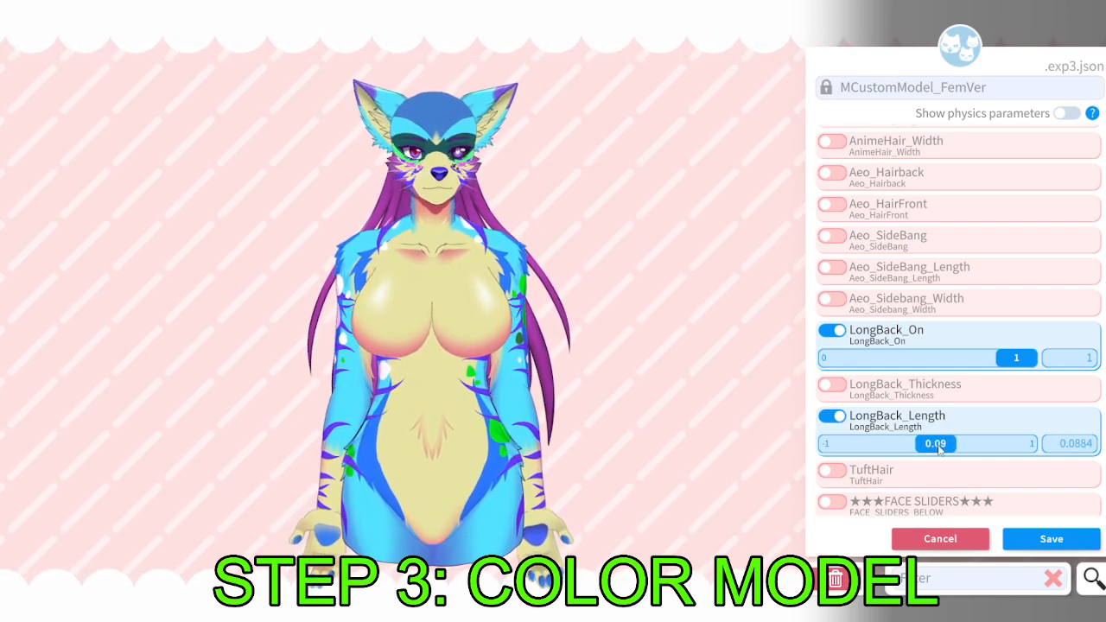
Enable LongBack_Thickness at 2, save the expression and close the expression list.
click(835, 390)
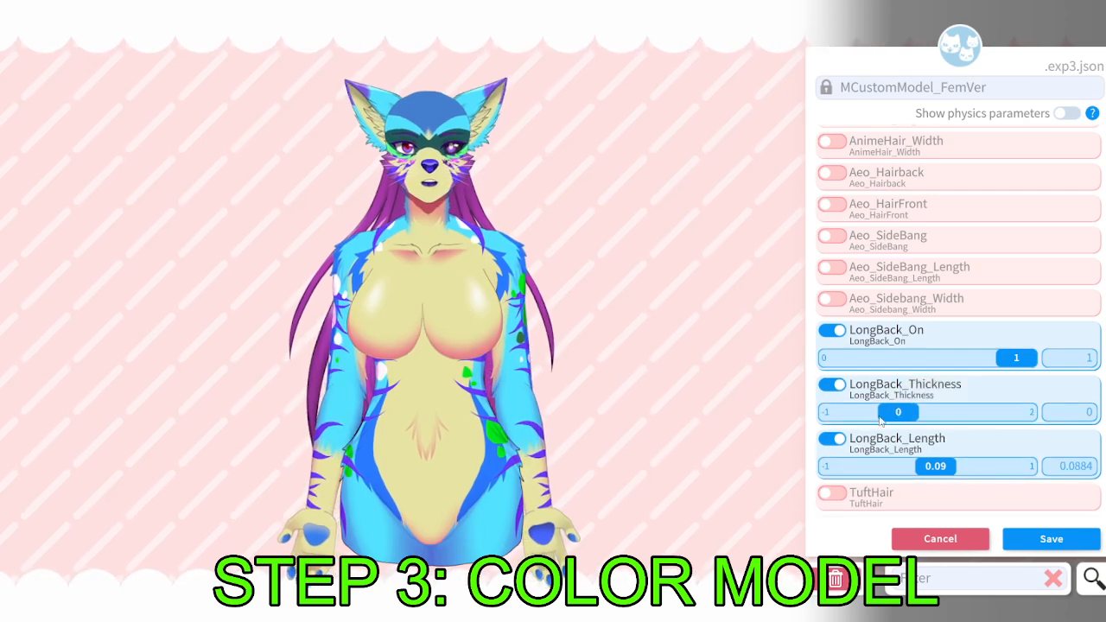
drag(834, 412, 1057, 418)
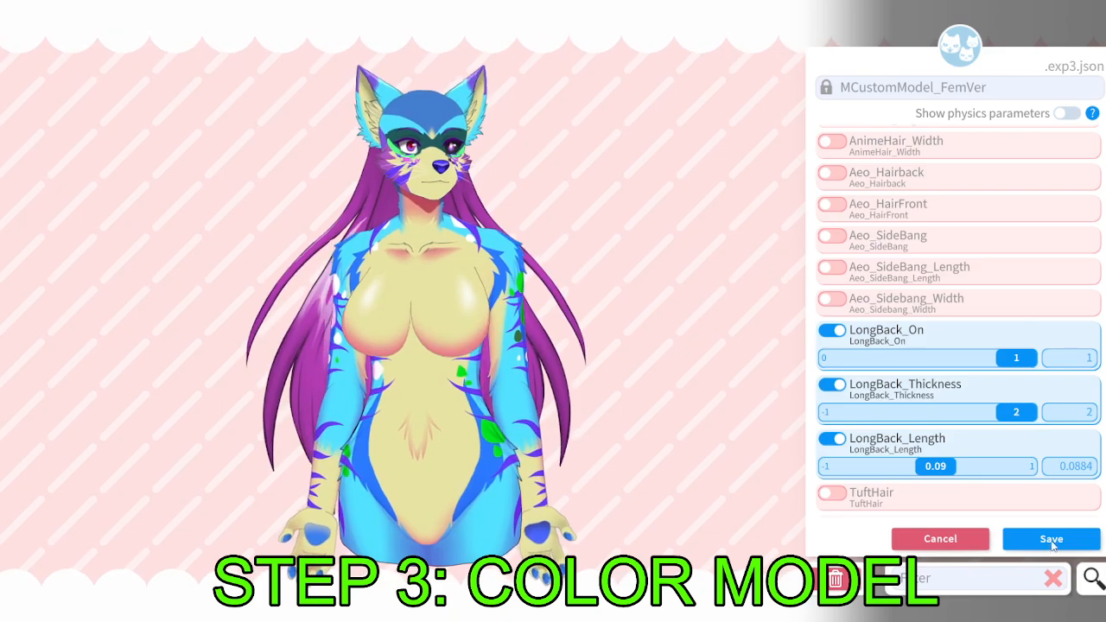
click(1052, 539)
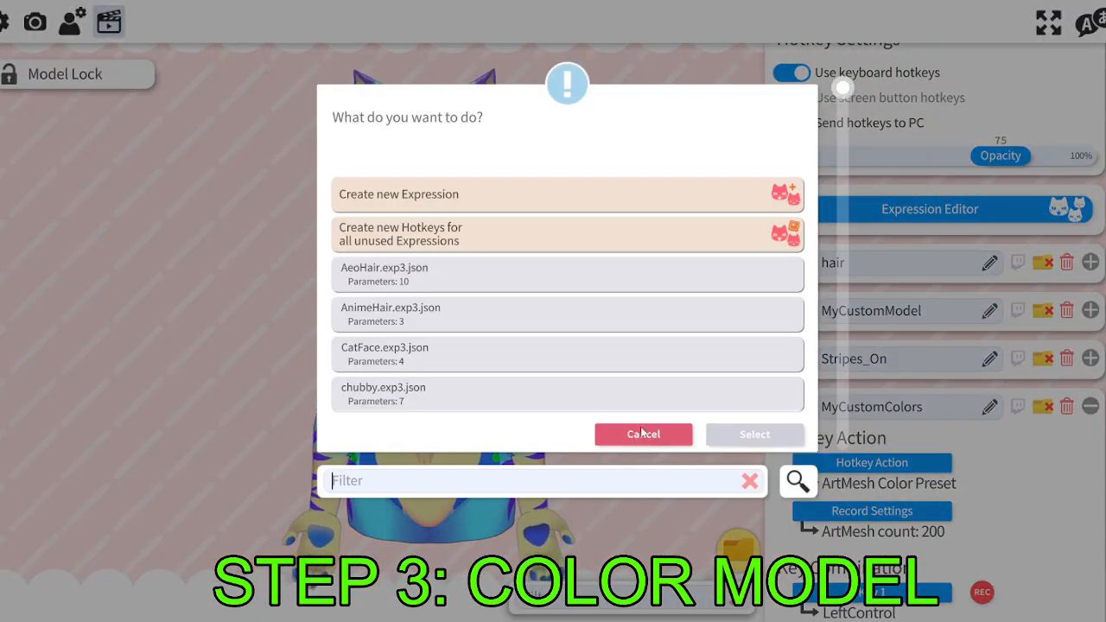
click(641, 434)
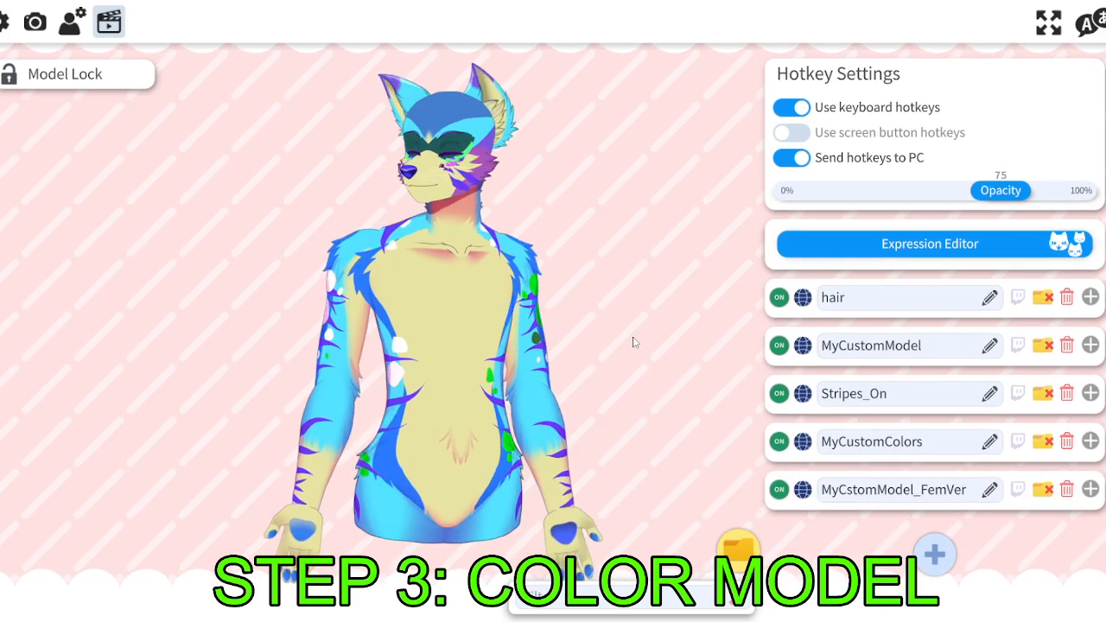
Test the hotkeys by toggling the feminine version on its own and combined with the MyCustomModel version.
key(5)
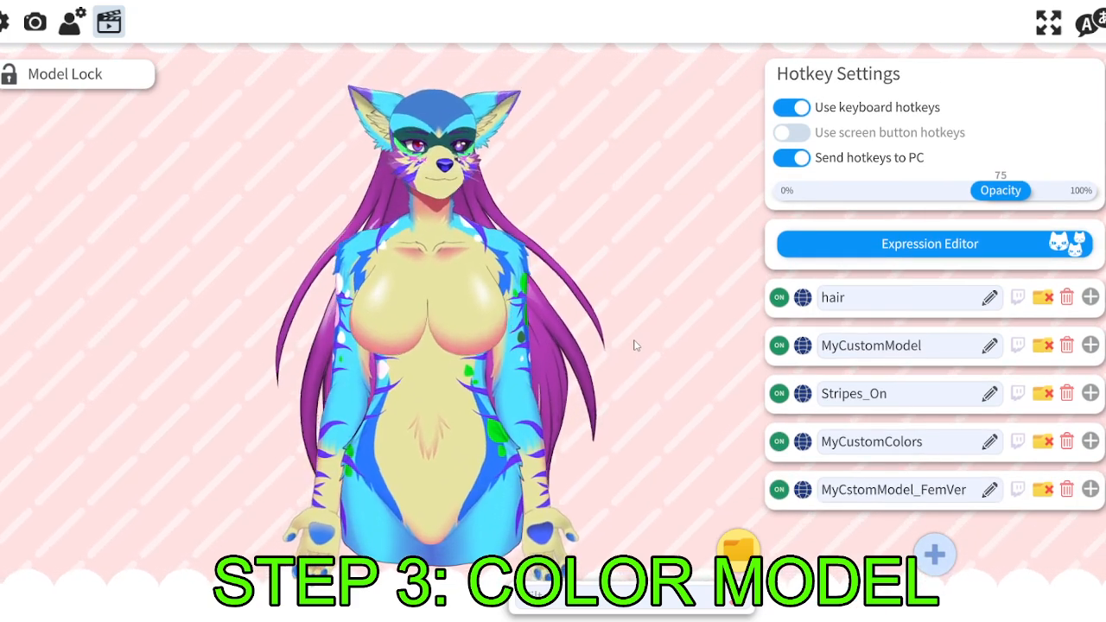
key(5)
key(2)
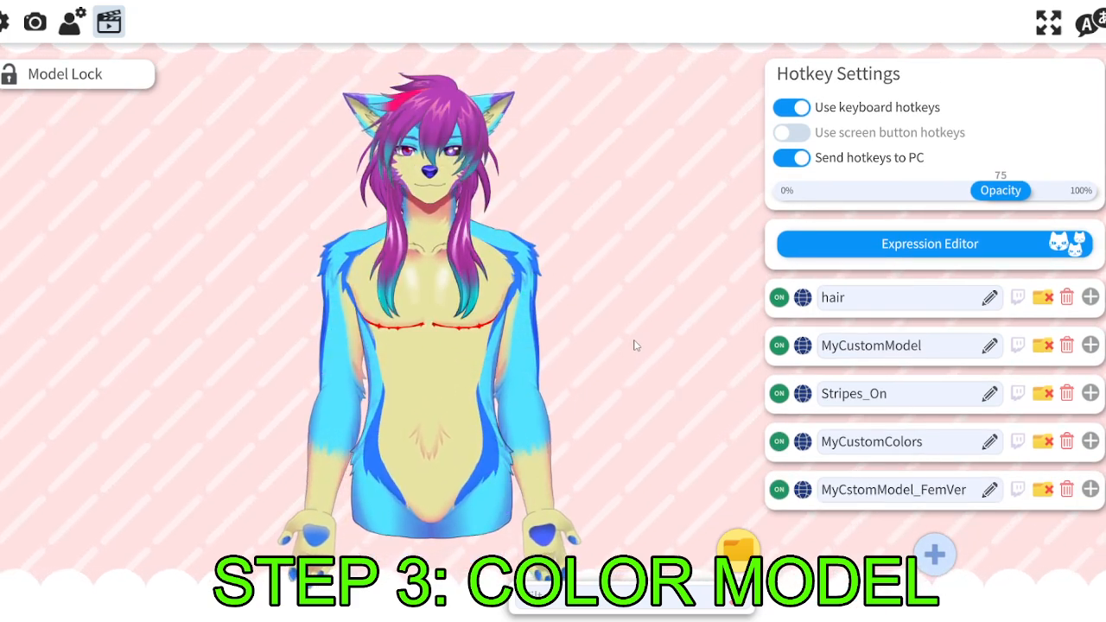
key(5)
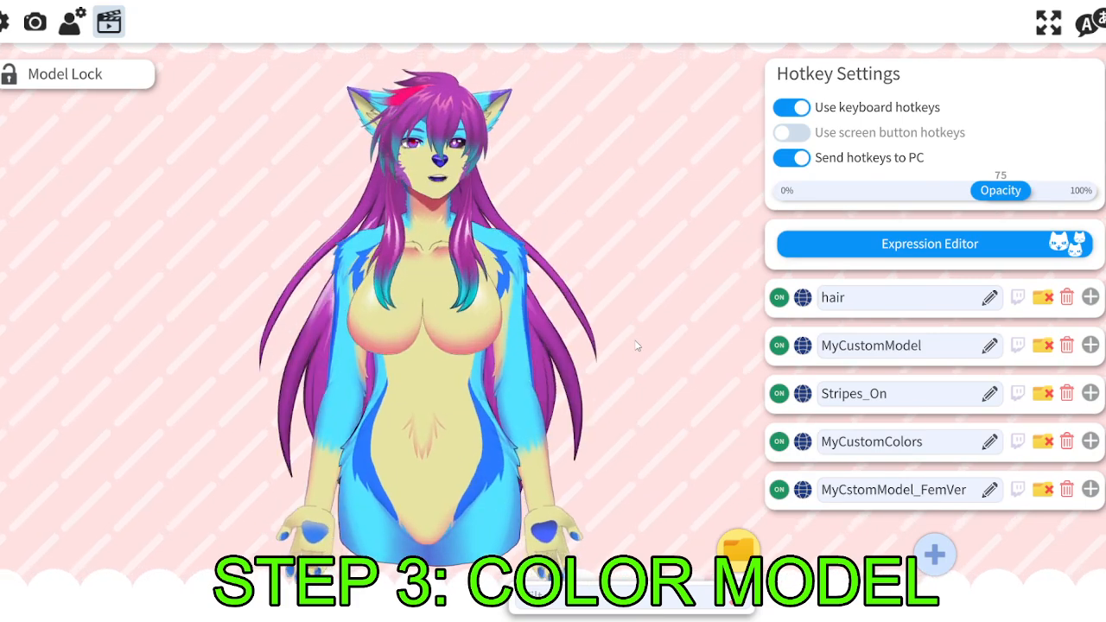